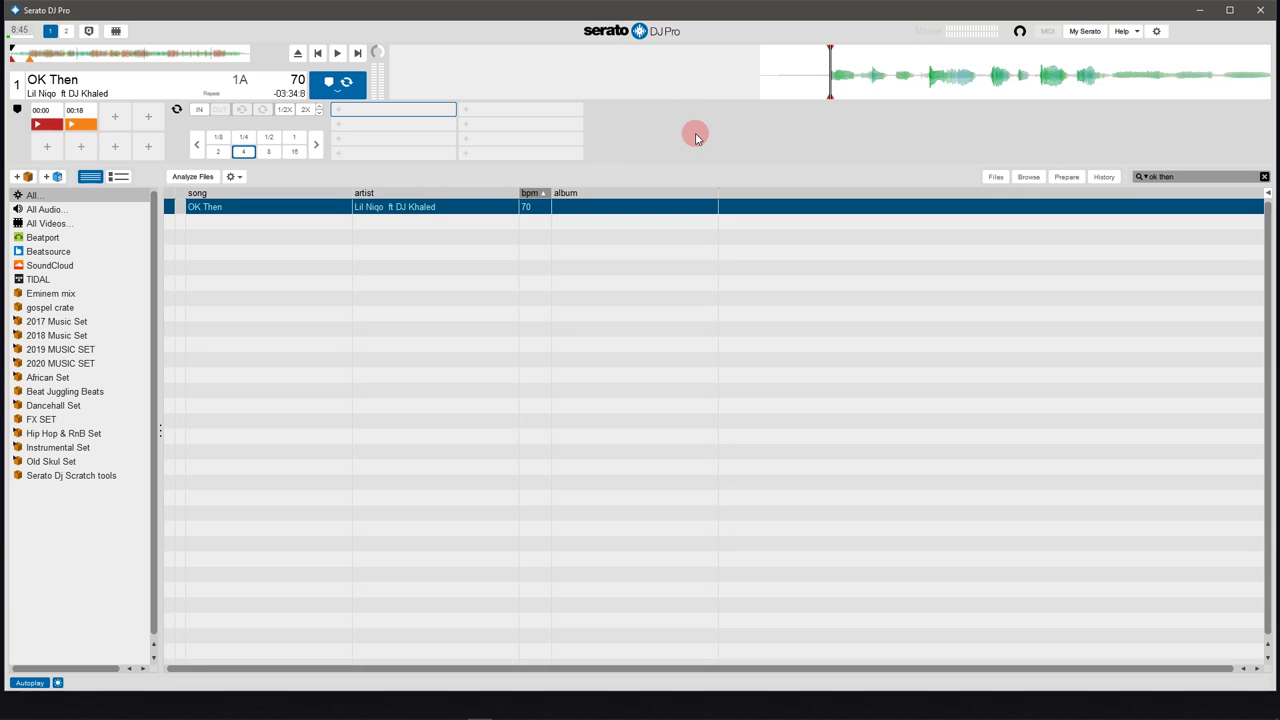
- Play the loaded song OK Then and jump to its second cue point
{"action": "key", "text": "space"}
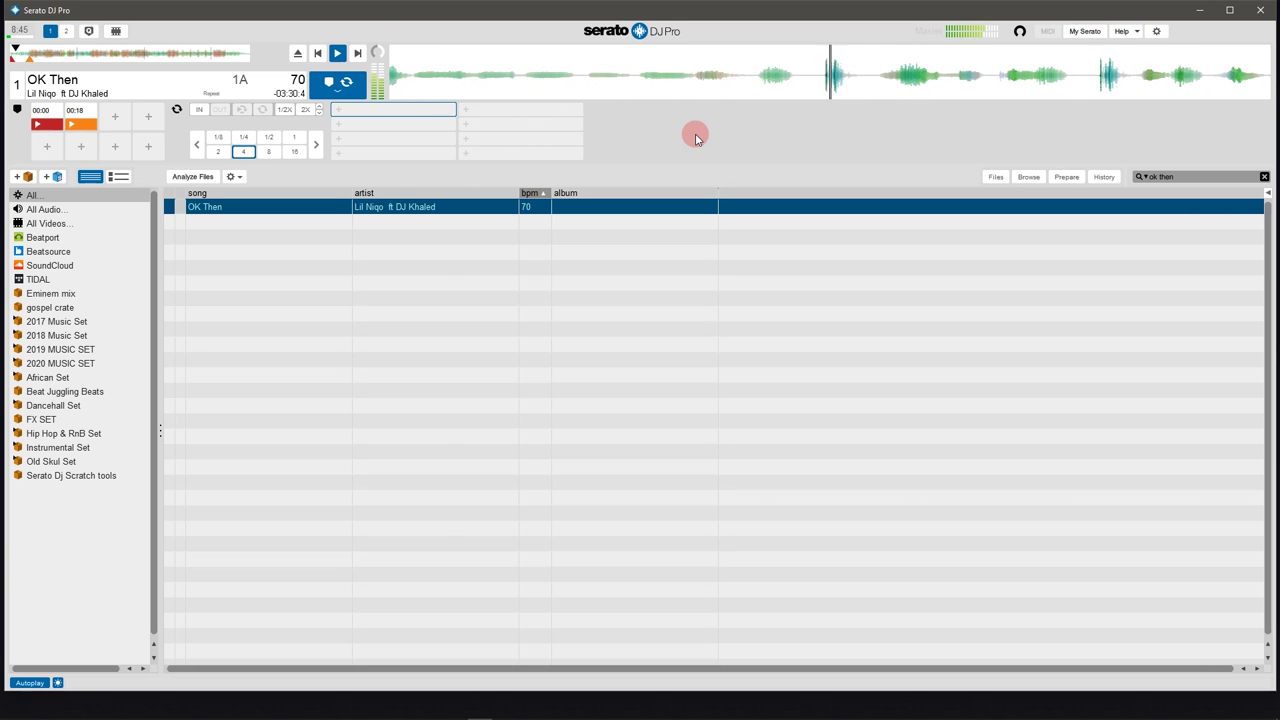
{"action": "key", "text": "2"}
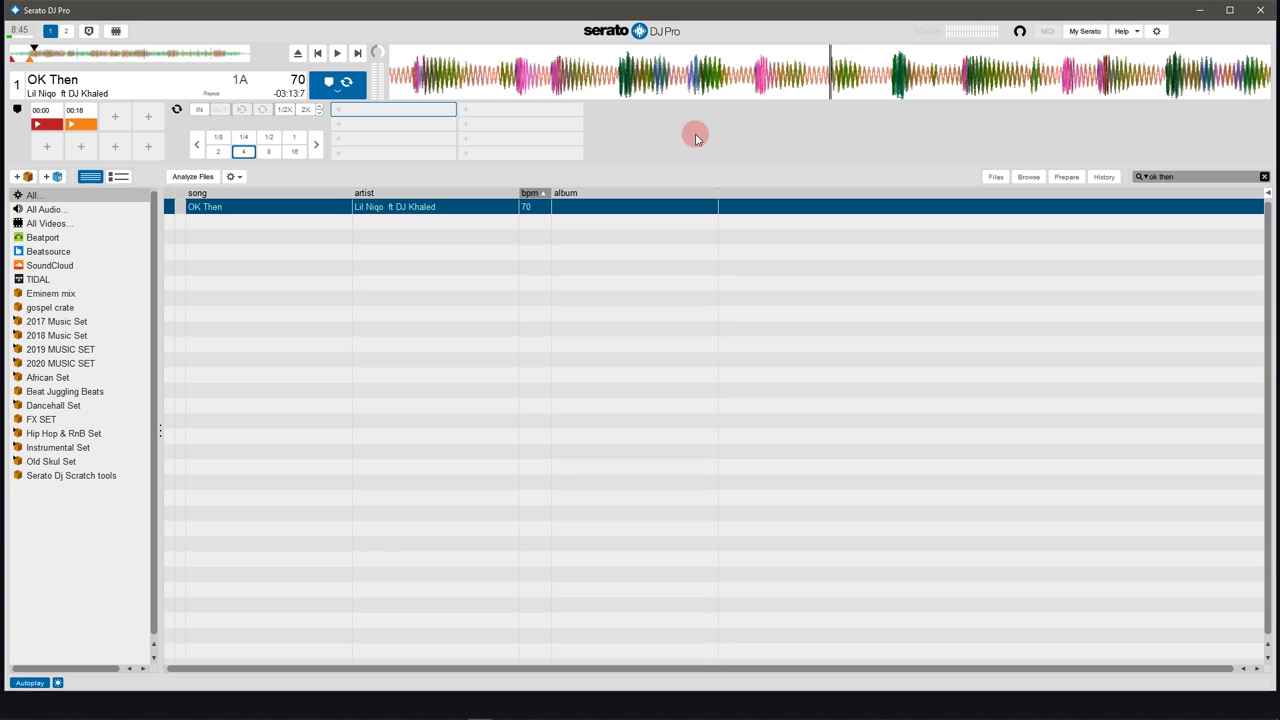
- Minimise Serato DJ Pro, refresh the desktop and switch to the untitled ACID Pro 7.0 project
{"action": "left_click", "coordinate": [1200, 9]}
{"action": "right_click", "coordinate": [1002, 70]}
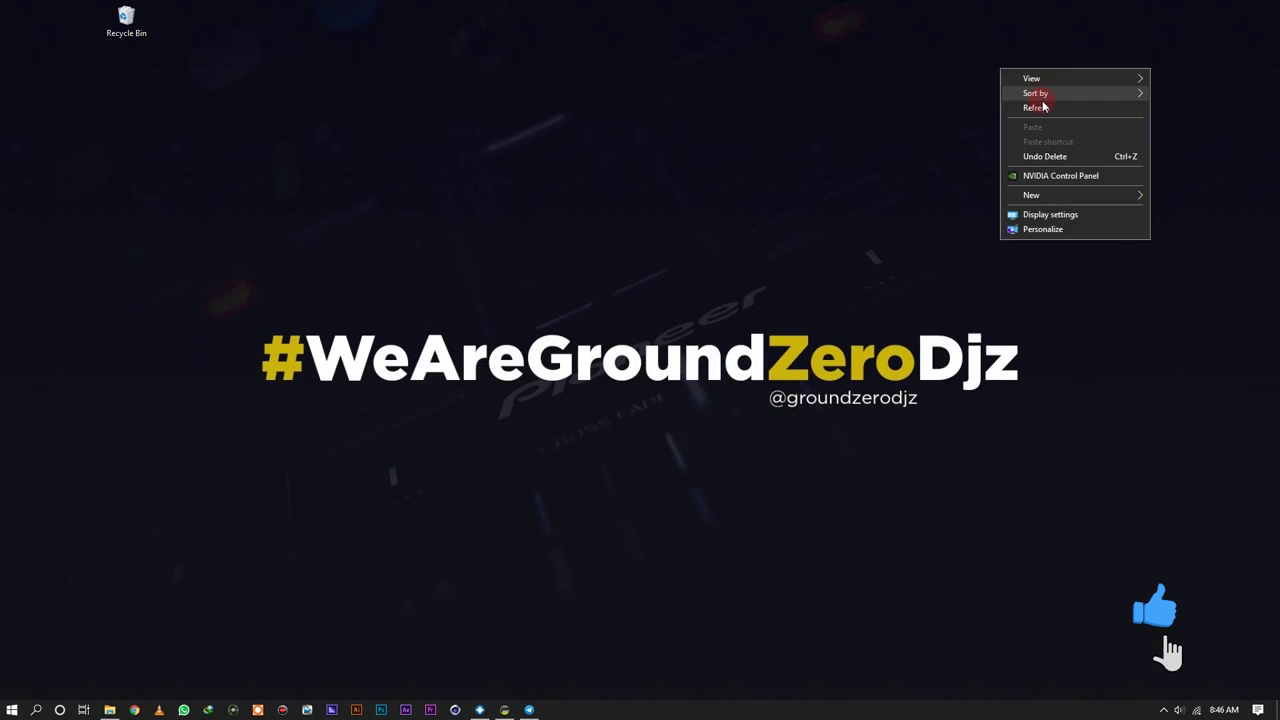
{"action": "left_click", "coordinate": [1038, 107]}
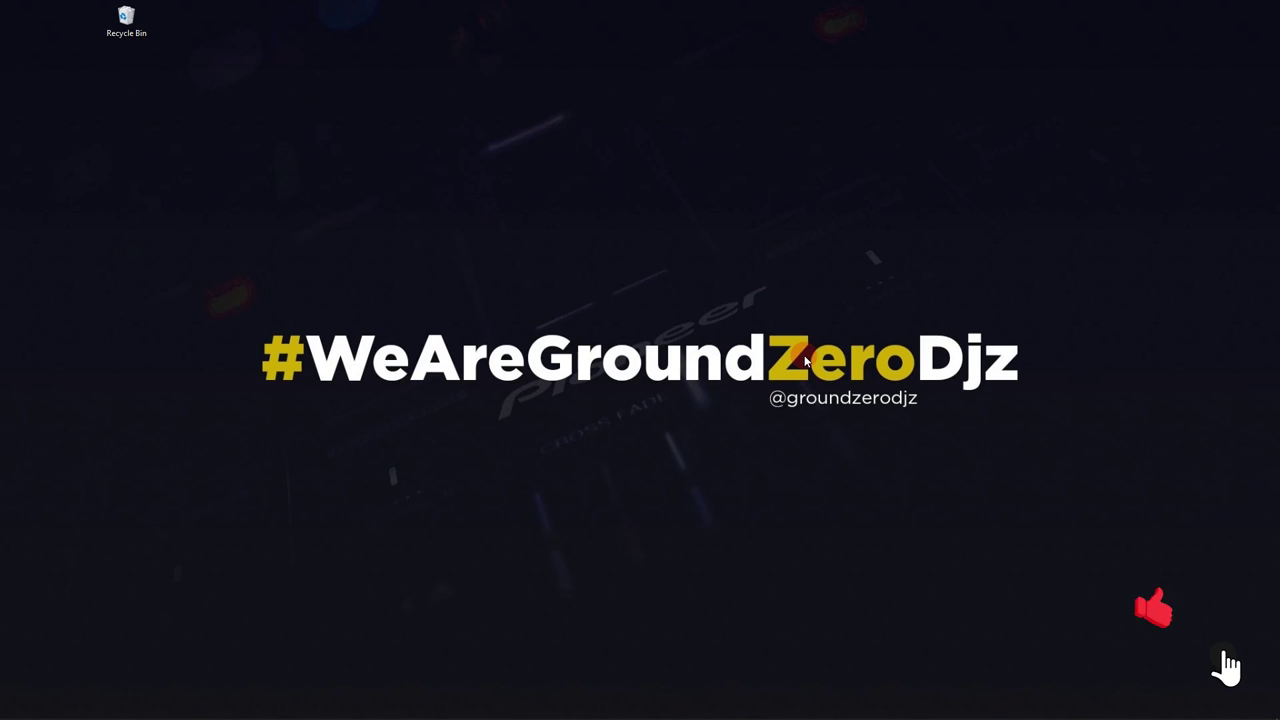
{"action": "mouse_move", "coordinate": [600, 714]}
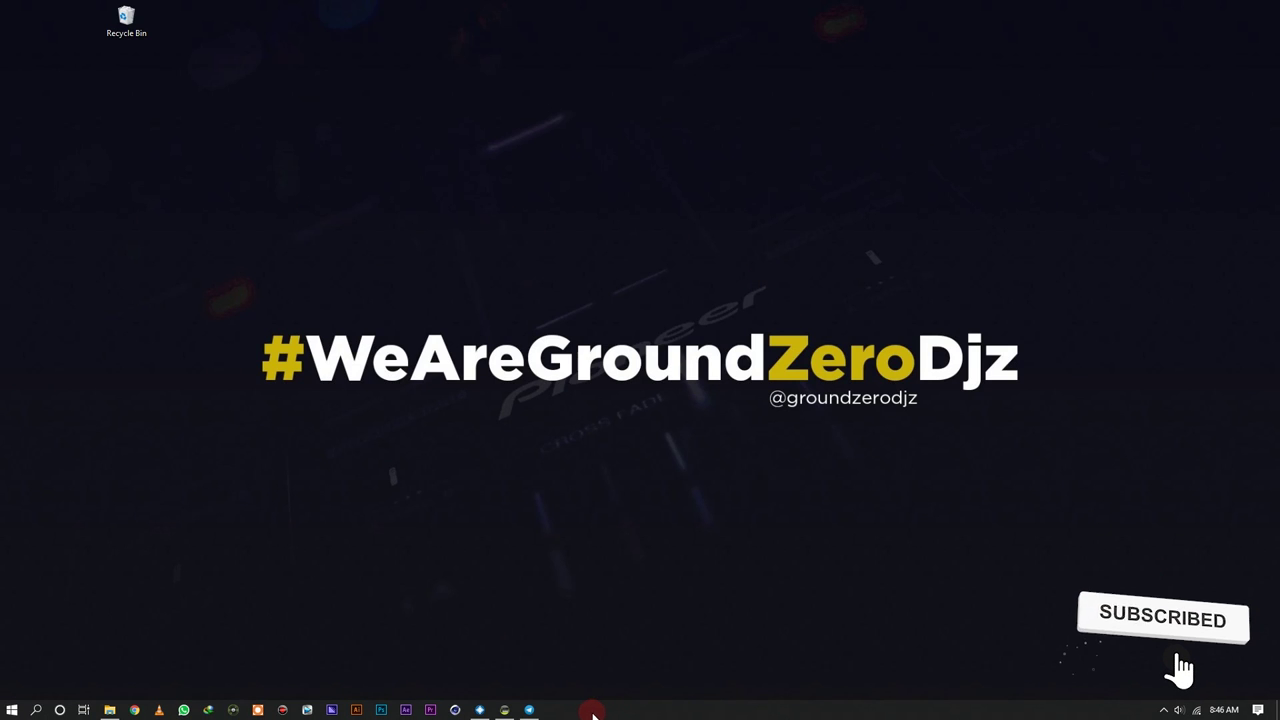
{"action": "left_click", "coordinate": [505, 710]}
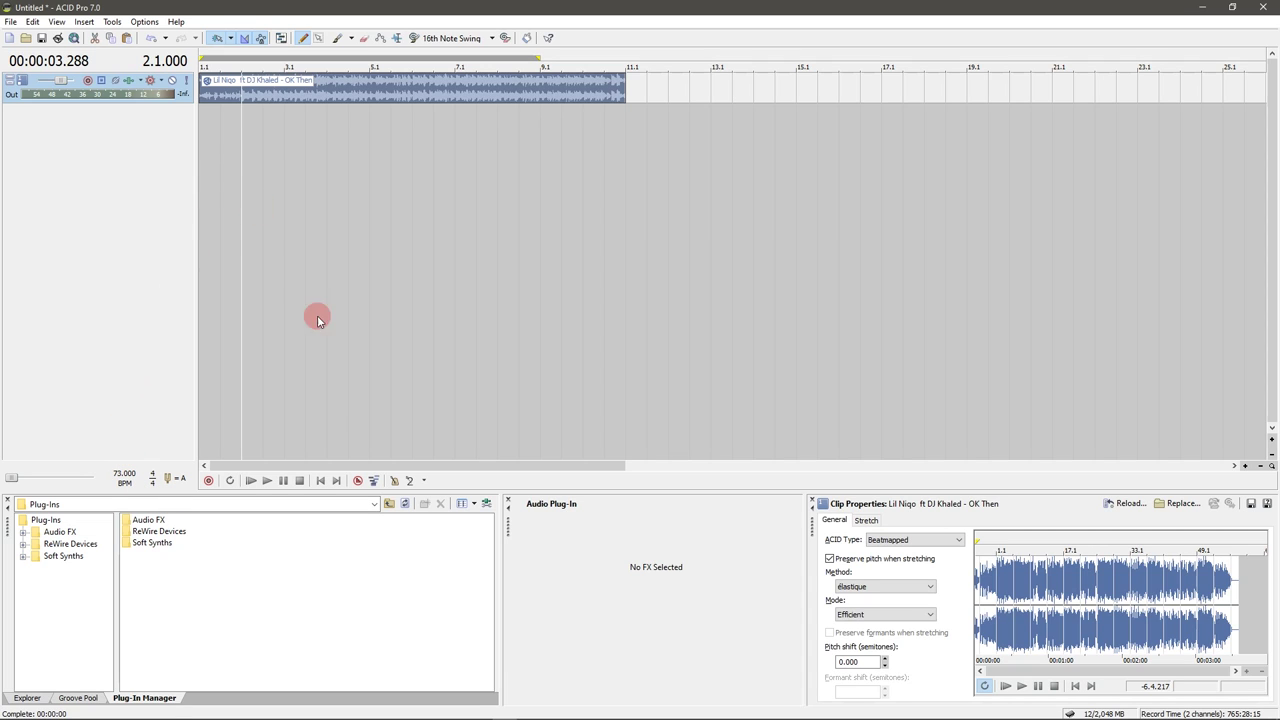
- Preview the OK Then clip from measure 2.1 and stop playback
{"action": "key", "text": "space"}
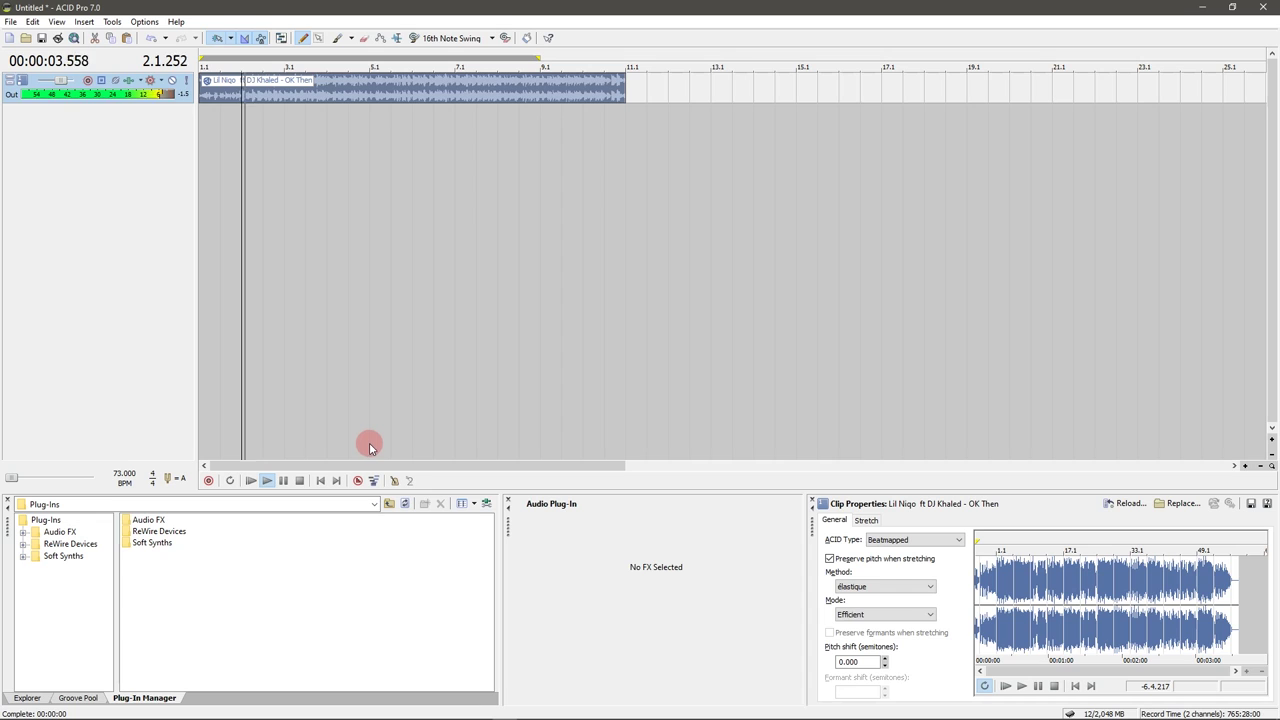
{"action": "key", "text": "space"}
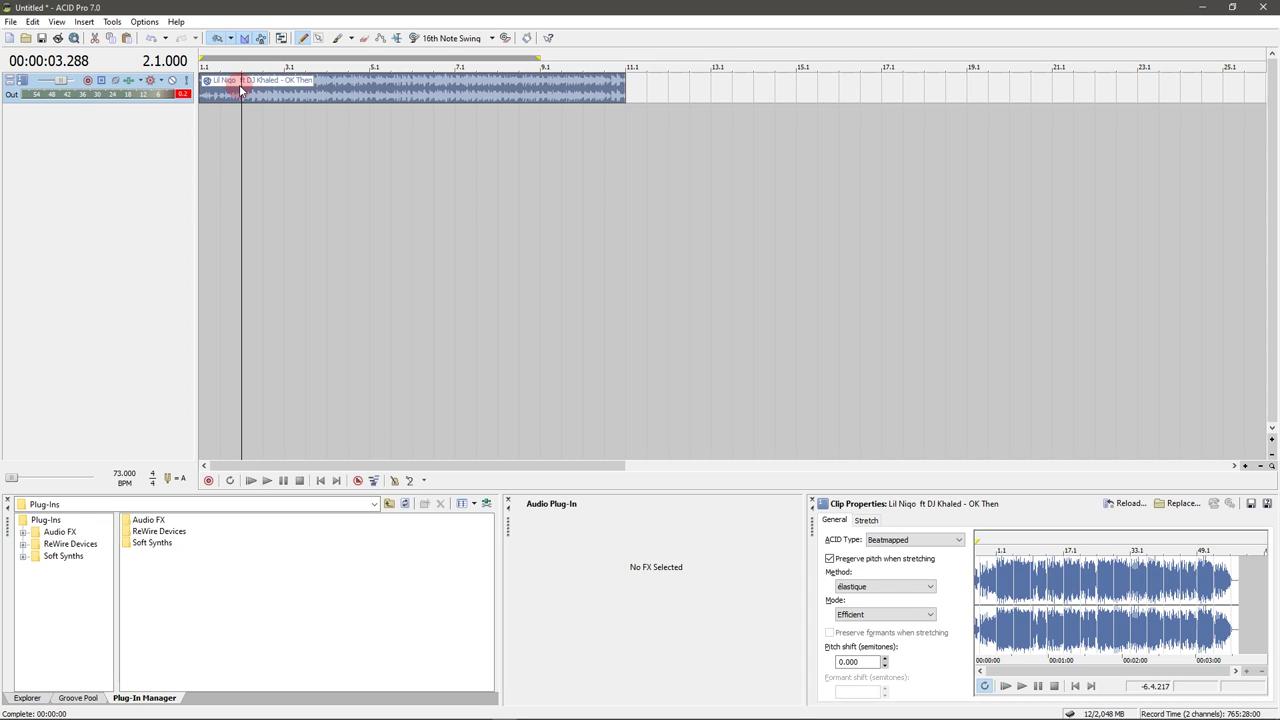
{"action": "mouse_move", "coordinate": [232, 82]}
{"action": "left_click", "coordinate": [85, 68]}
{"action": "left_click", "coordinate": [60, 80]}
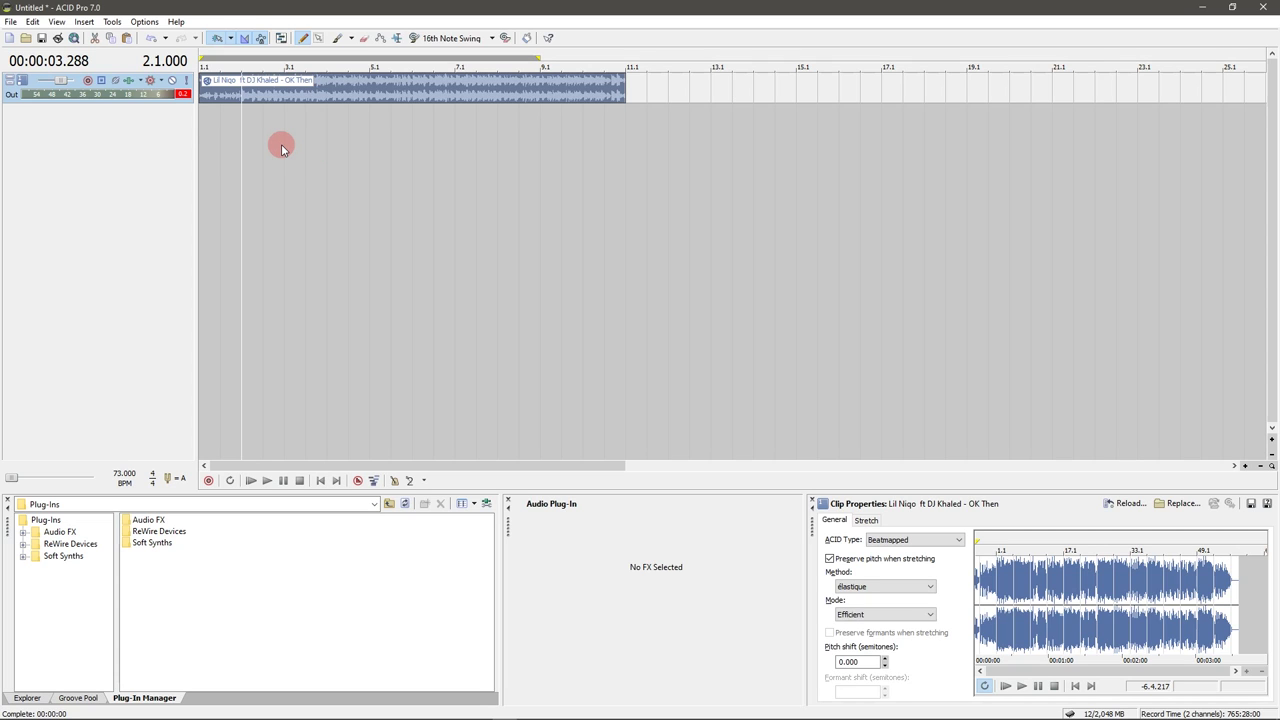
- Add two empty audio tracks below the song and set both track volumes to 0.0 dB
{"action": "key", "text": "ctrl+q"}
{"action": "key", "text": "ctrl+q"}
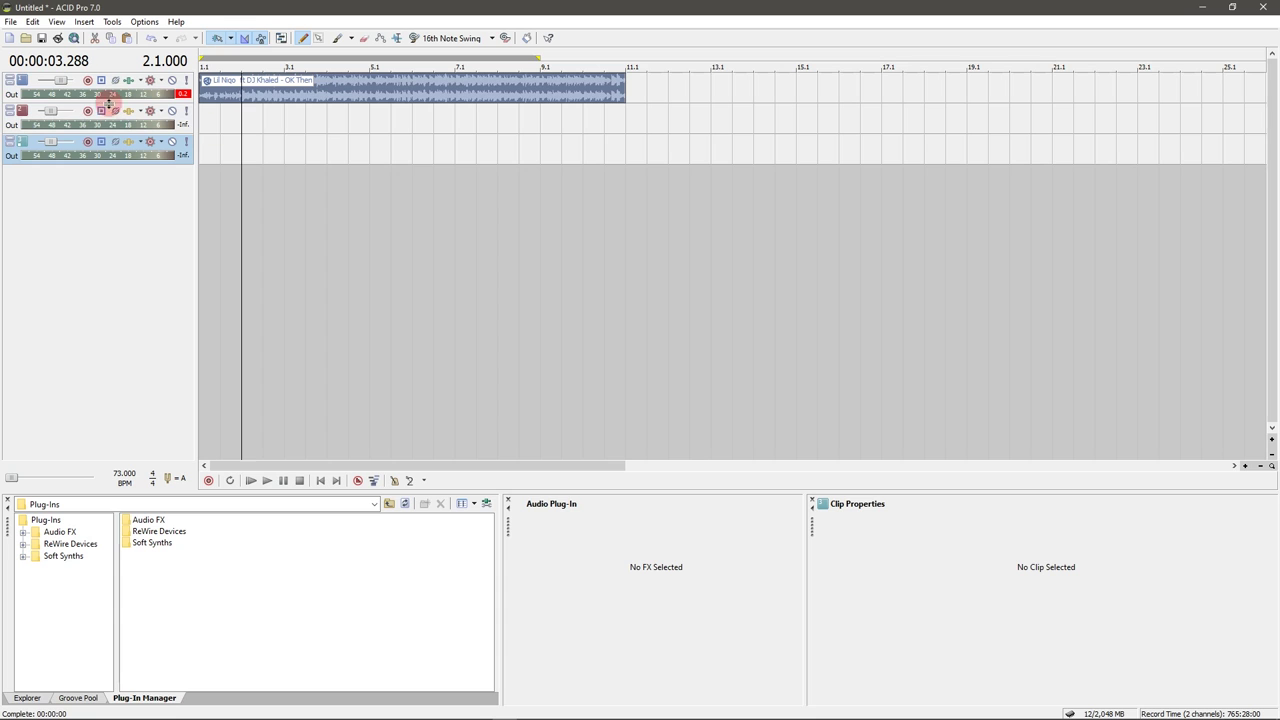
{"action": "left_click", "coordinate": [55, 115]}
{"action": "double_click", "coordinate": [55, 115]}
{"action": "left_click", "coordinate": [57, 146]}
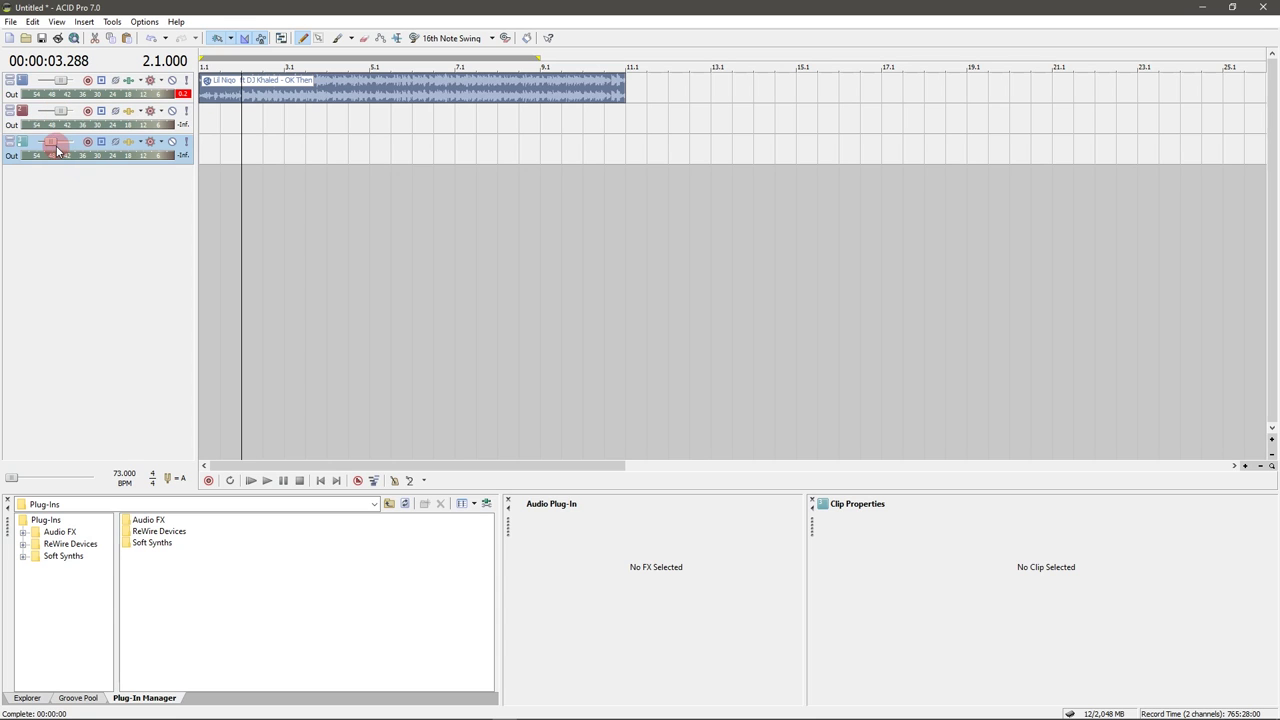
- Add the Sony Flange/Wah-Wah effect to track 2 and apply its [Sys] Wah-wah 1 preset
{"action": "left_click", "coordinate": [128, 110]}
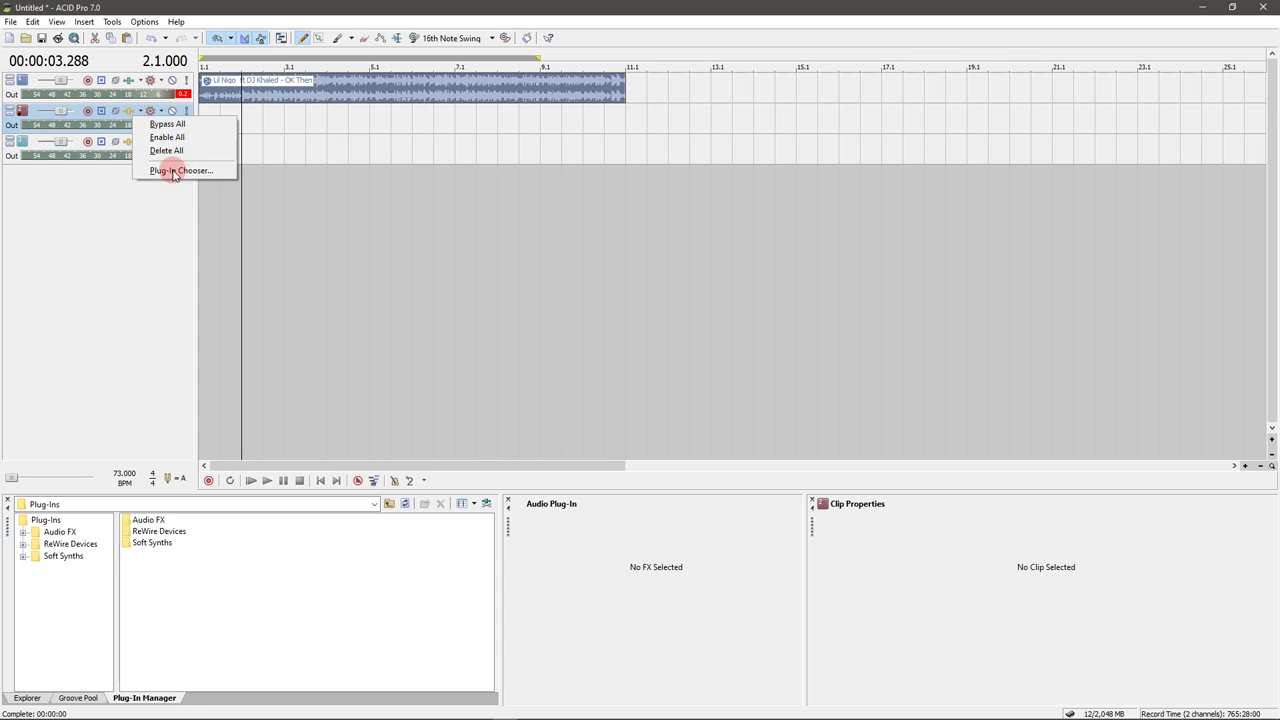
{"action": "left_click", "coordinate": [176, 172]}
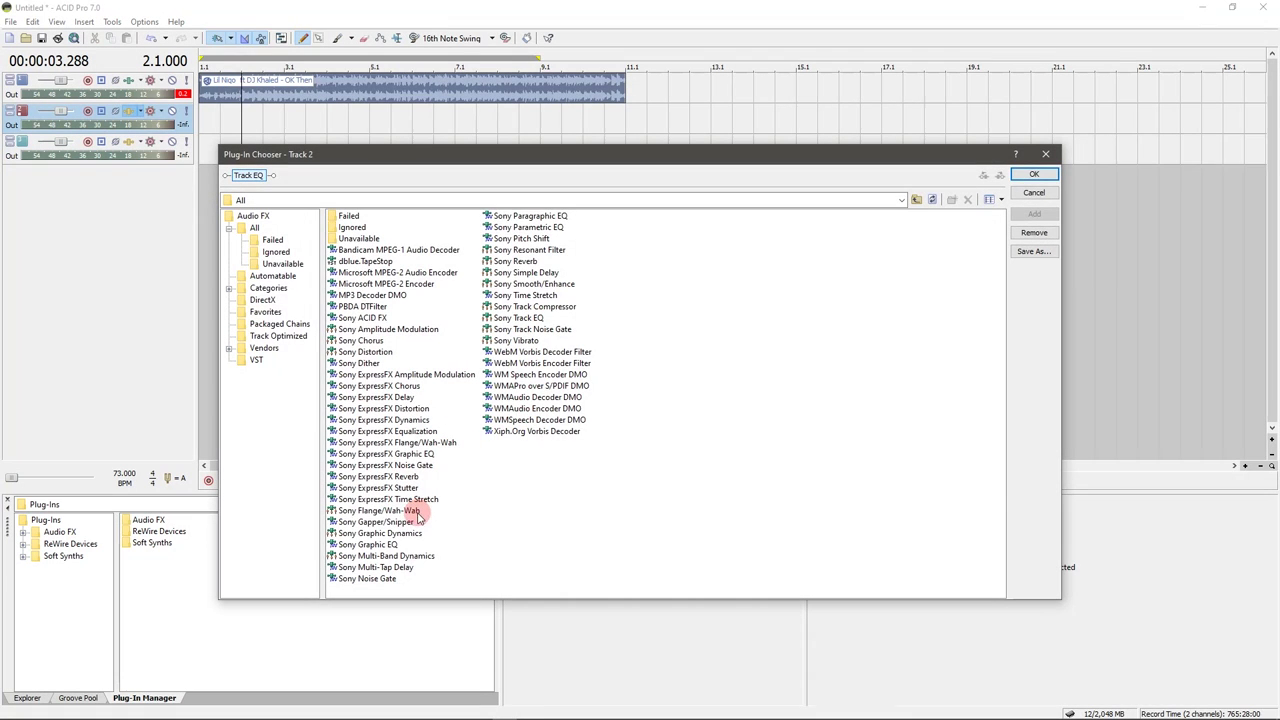
{"action": "double_click", "coordinate": [410, 513]}
{"action": "left_click", "coordinate": [1030, 175]}
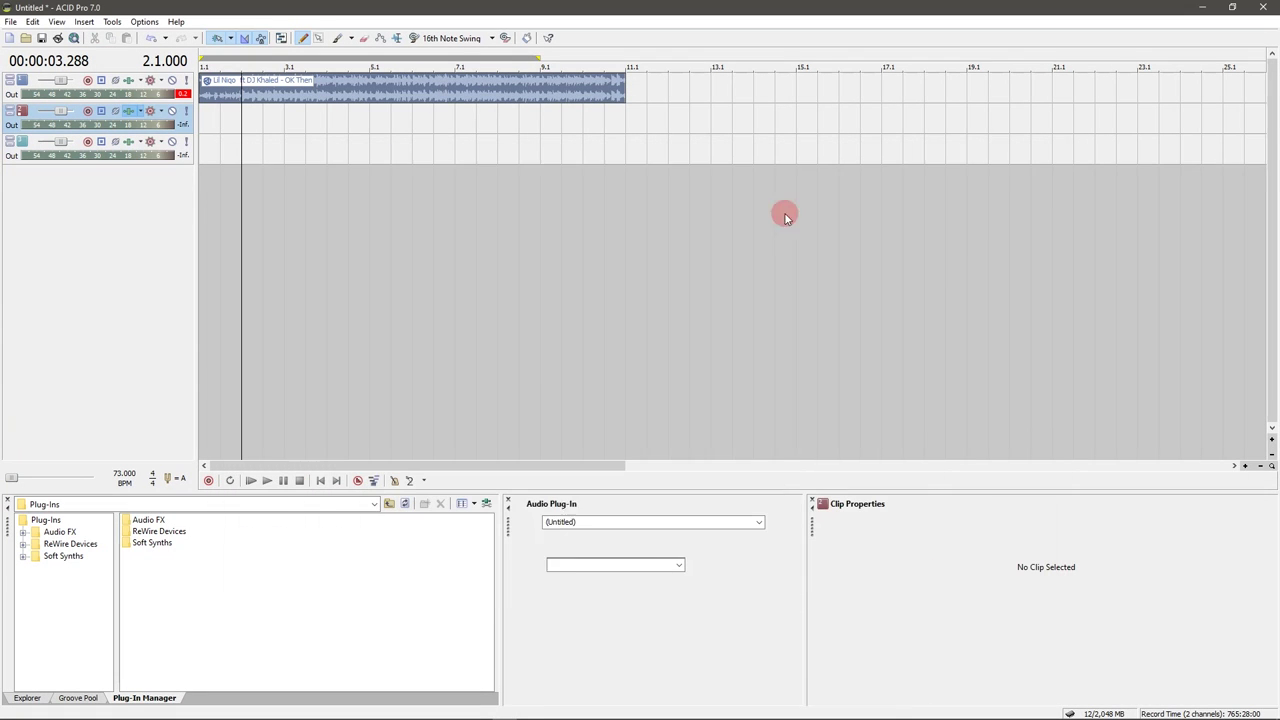
{"action": "left_click", "coordinate": [679, 565]}
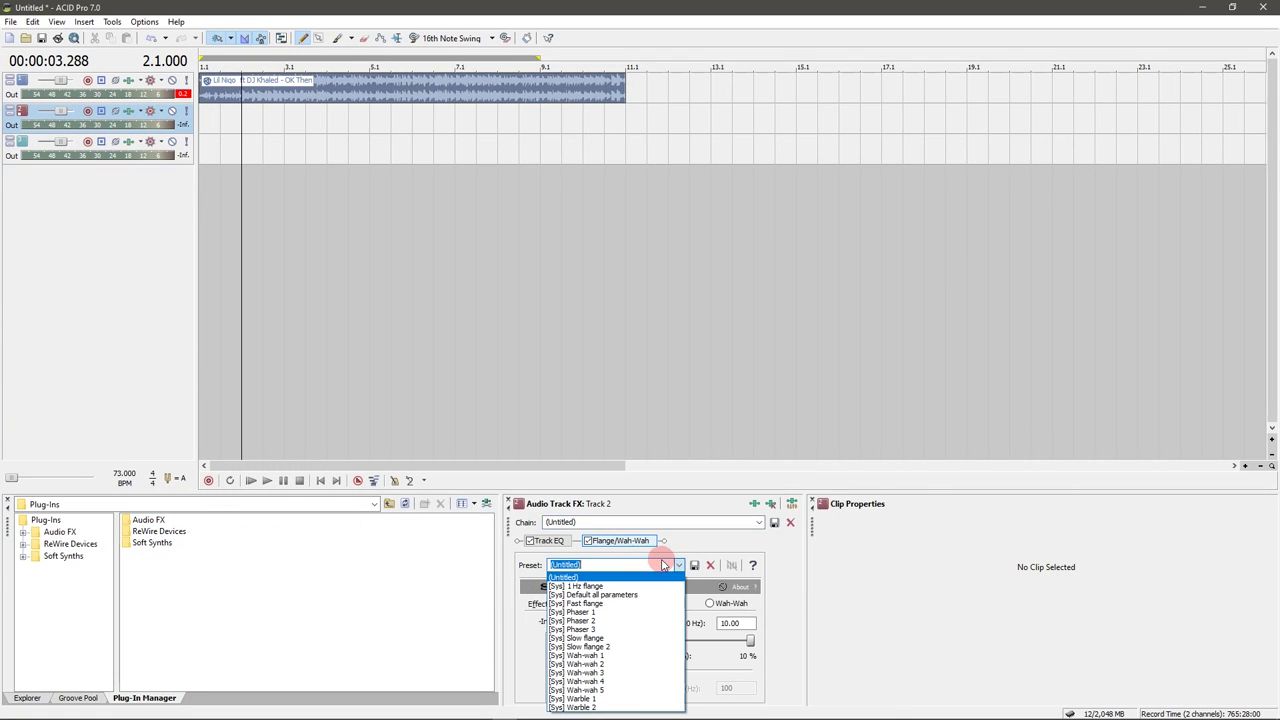
{"action": "left_click", "coordinate": [591, 656]}
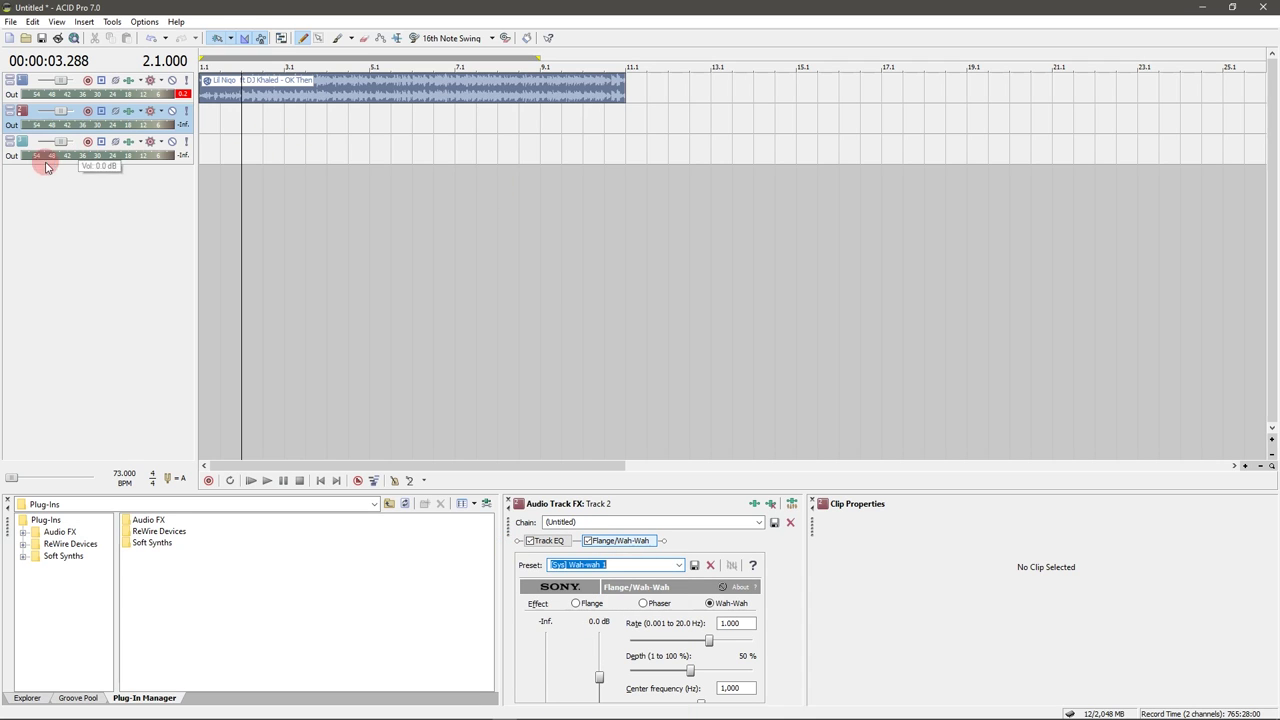
- Add the Sony Reverb effect to the plug-in chain of track 3
{"action": "left_click", "coordinate": [18, 160]}
{"action": "right_click", "coordinate": [130, 141]}
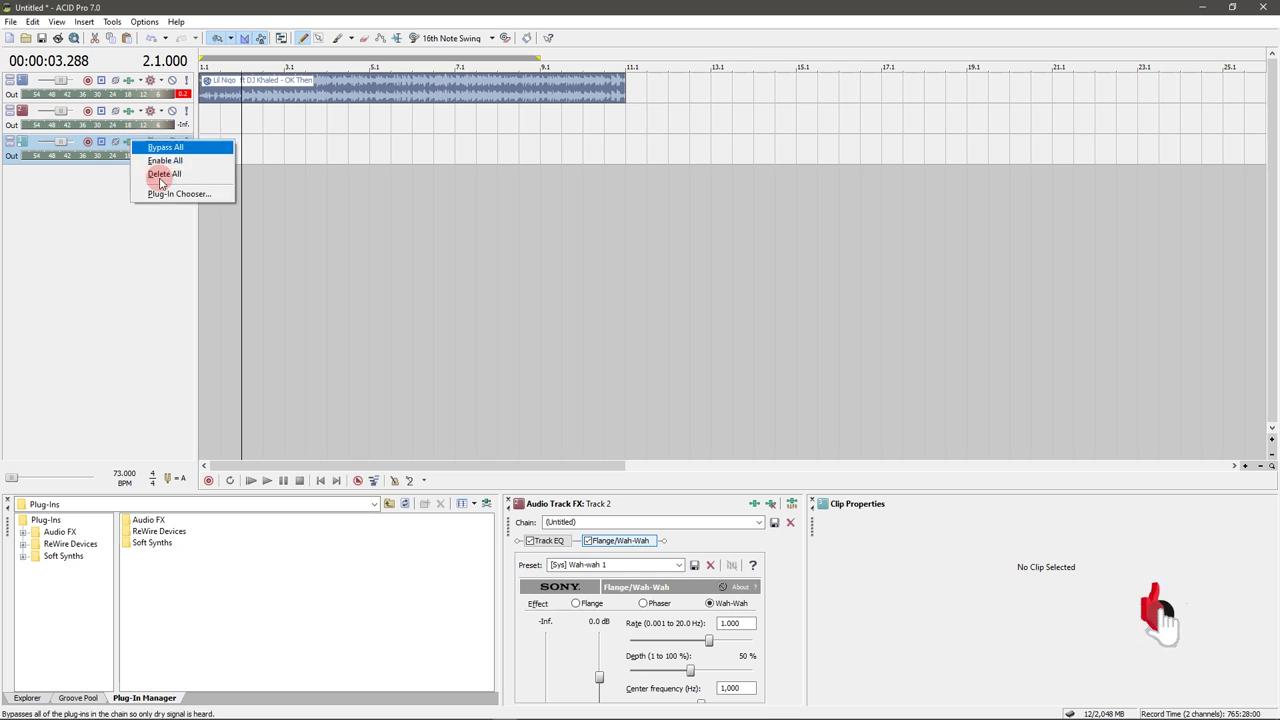
{"action": "left_click", "coordinate": [181, 195]}
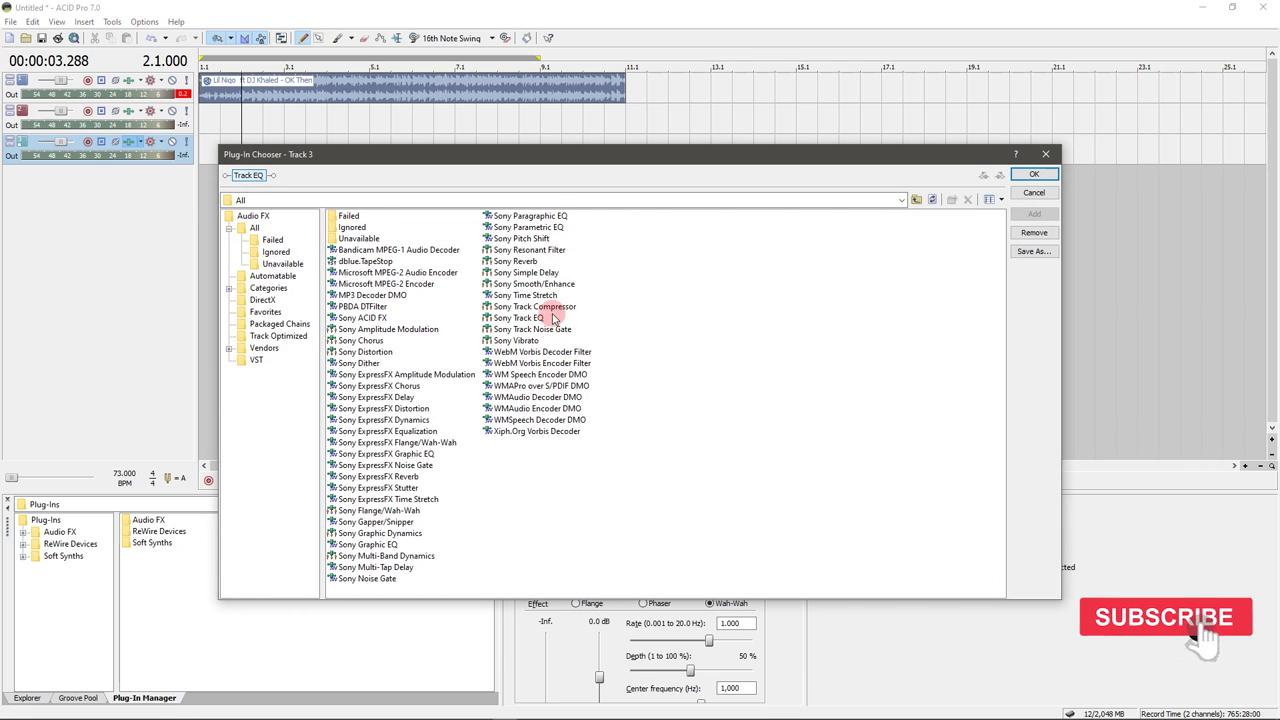
{"action": "double_click", "coordinate": [526, 263]}
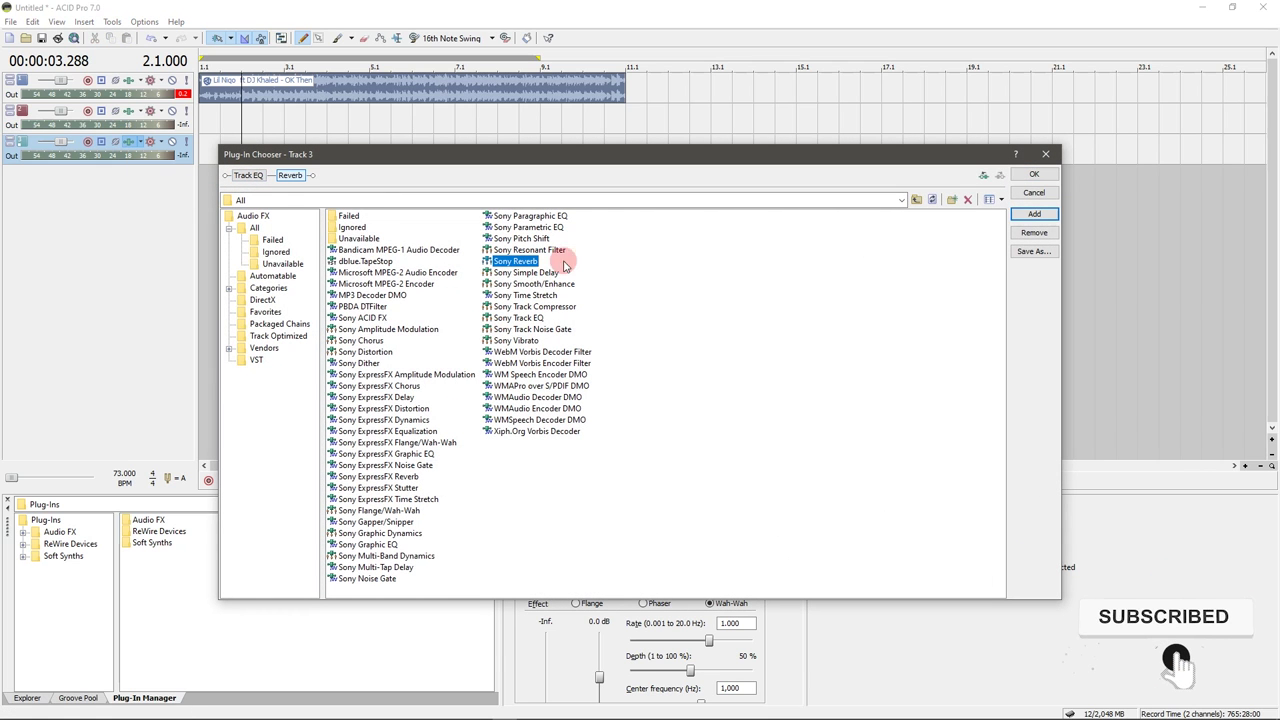
{"action": "left_click", "coordinate": [1021, 178]}
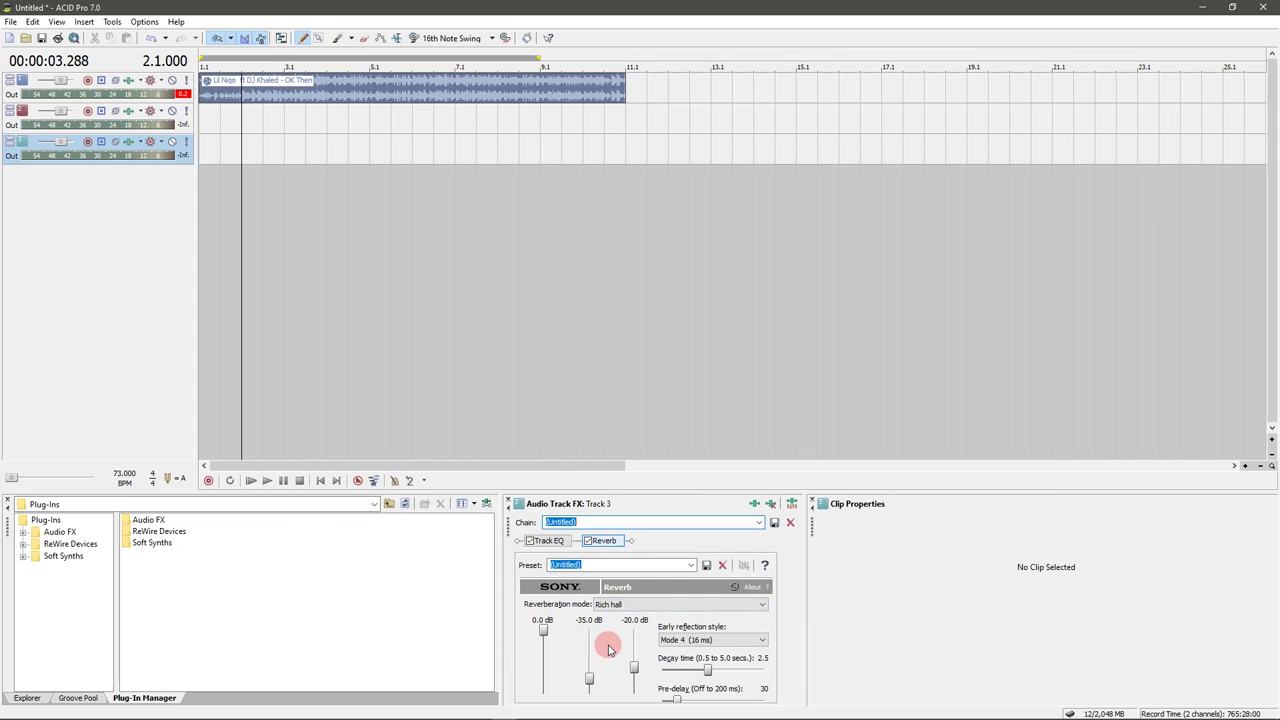
- Play the song from its start, drop markers on the beat near measures 2.1, 3.1 and 4.1, and stop playback
{"action": "left_click", "coordinate": [244, 104]}
{"action": "scroll", "coordinate": [280, 136], "scroll_direction": "up", "scroll_amount": 2}
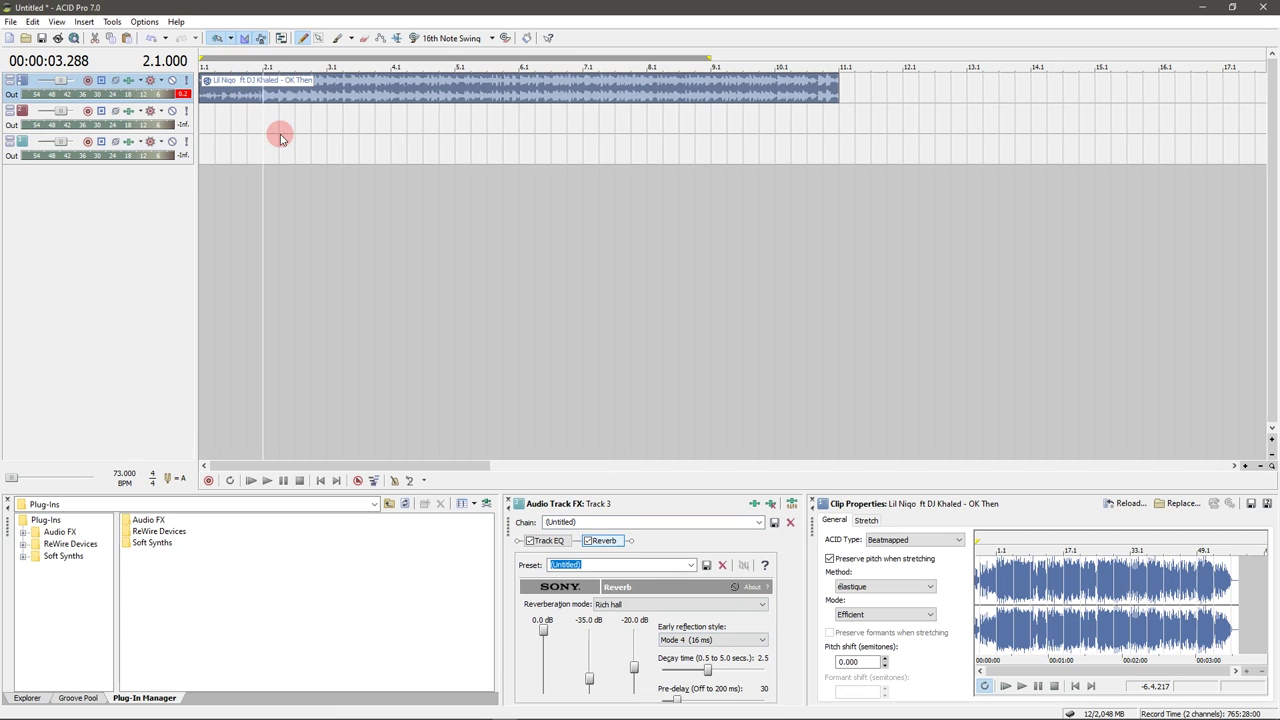
{"action": "scroll", "coordinate": [280, 136], "scroll_direction": "up", "scroll_amount": 1}
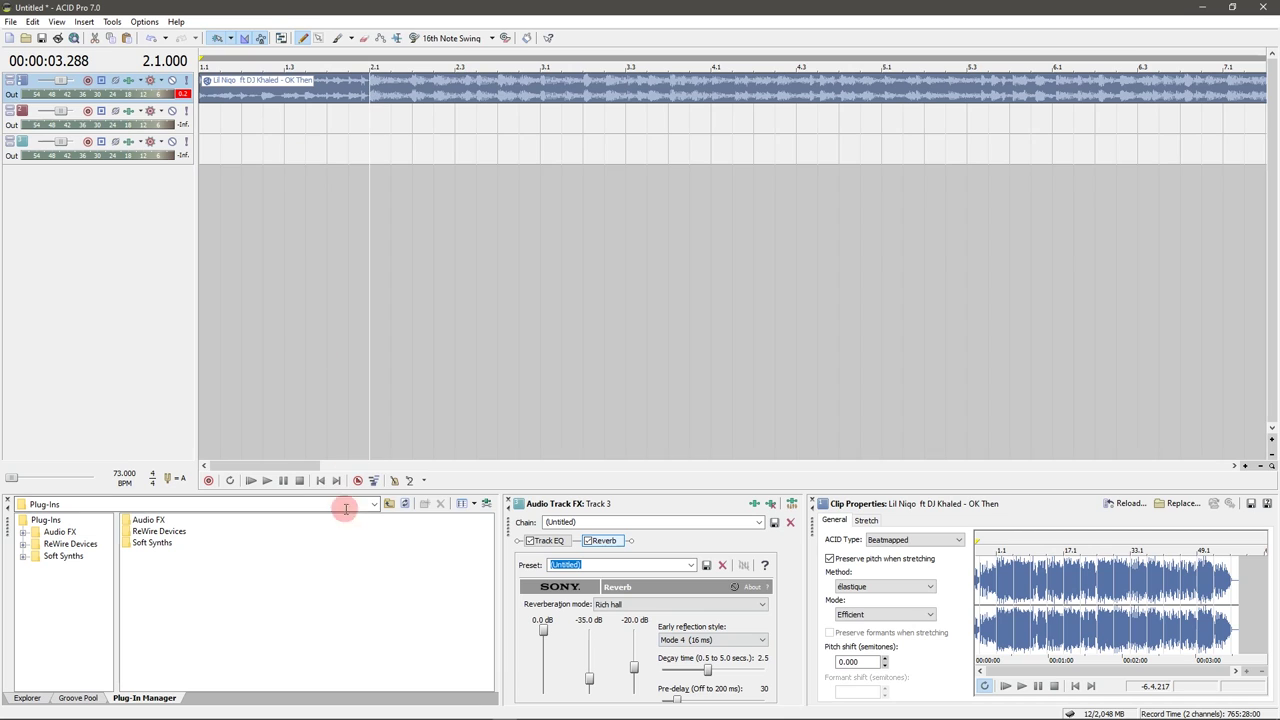
{"action": "left_click", "coordinate": [320, 481]}
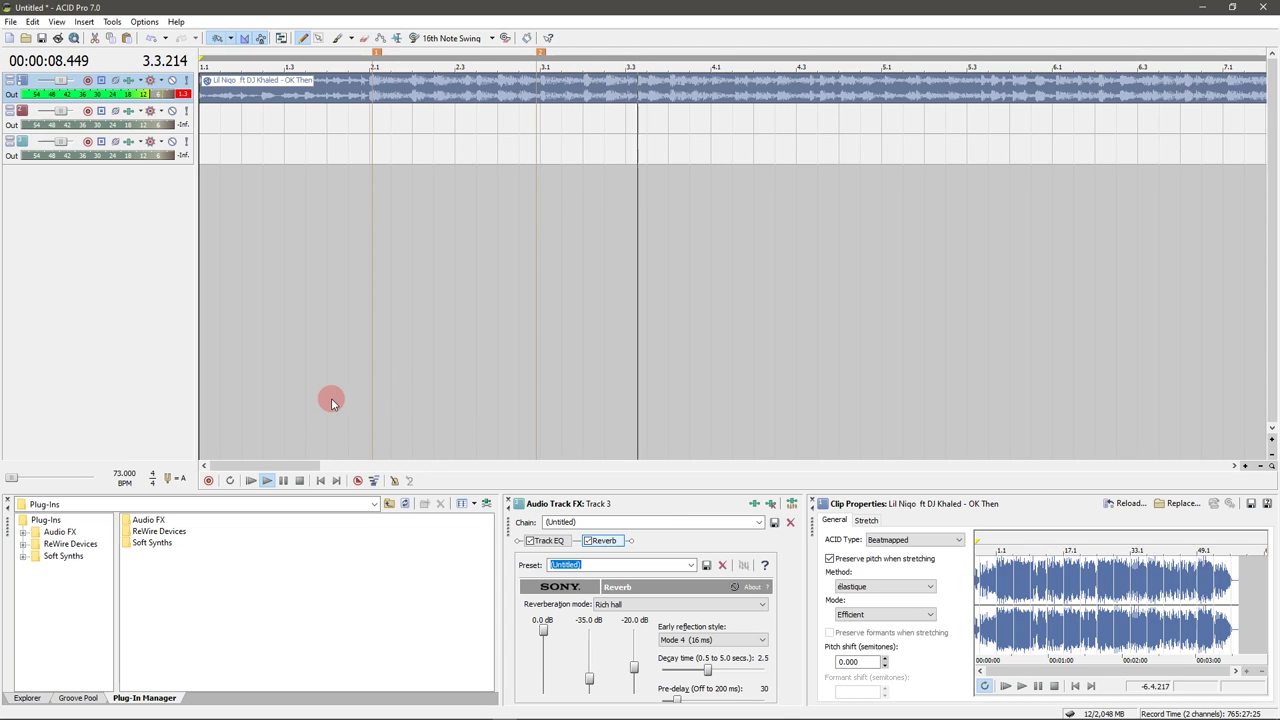
{"action": "key", "text": "m"}
{"action": "key", "text": "space"}
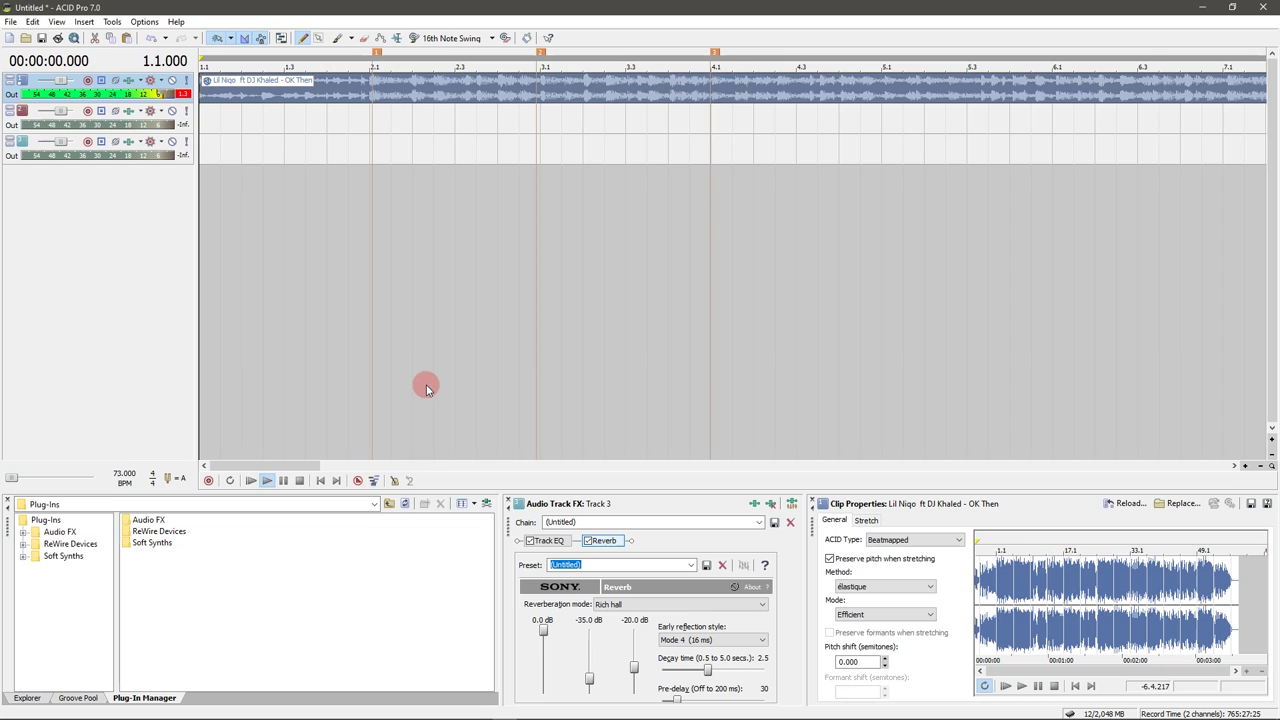
- Align the three markers exactly with measures 2.1, 3.1 and 4.1
{"action": "left_click", "coordinate": [373, 94]}
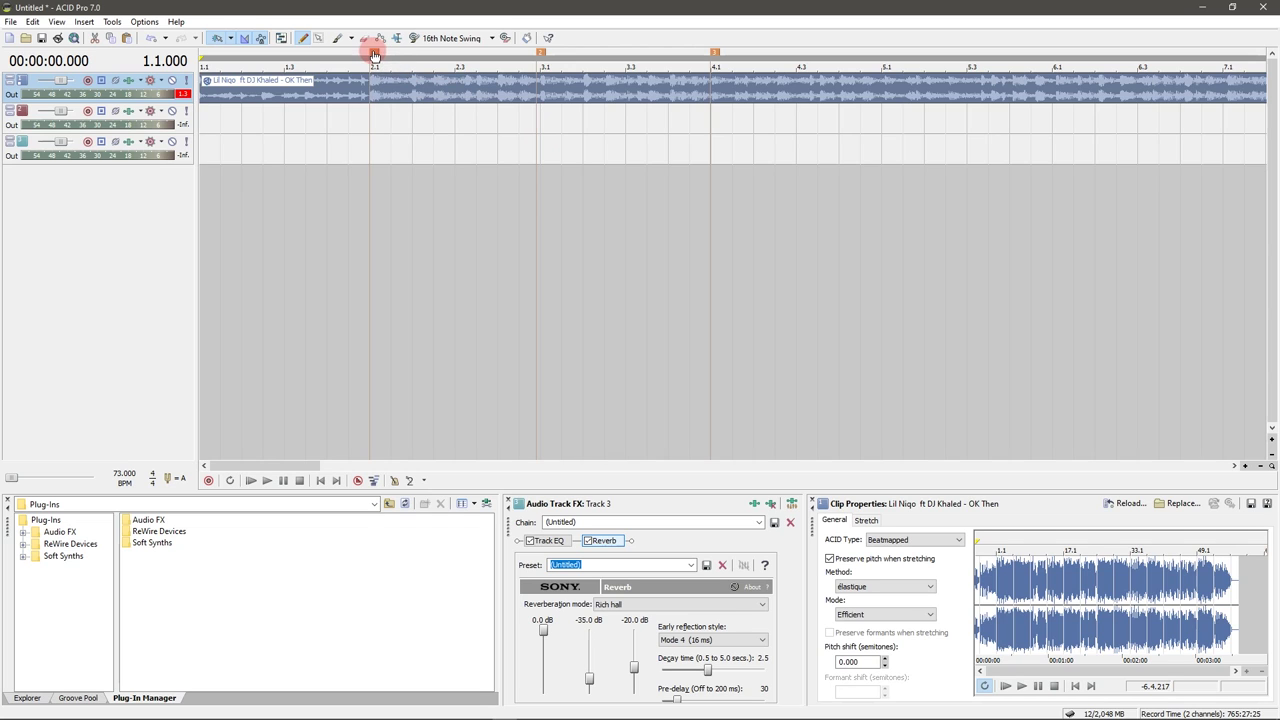
{"action": "left_click_drag", "start_coordinate": [548, 57], "coordinate": [552, 57]}
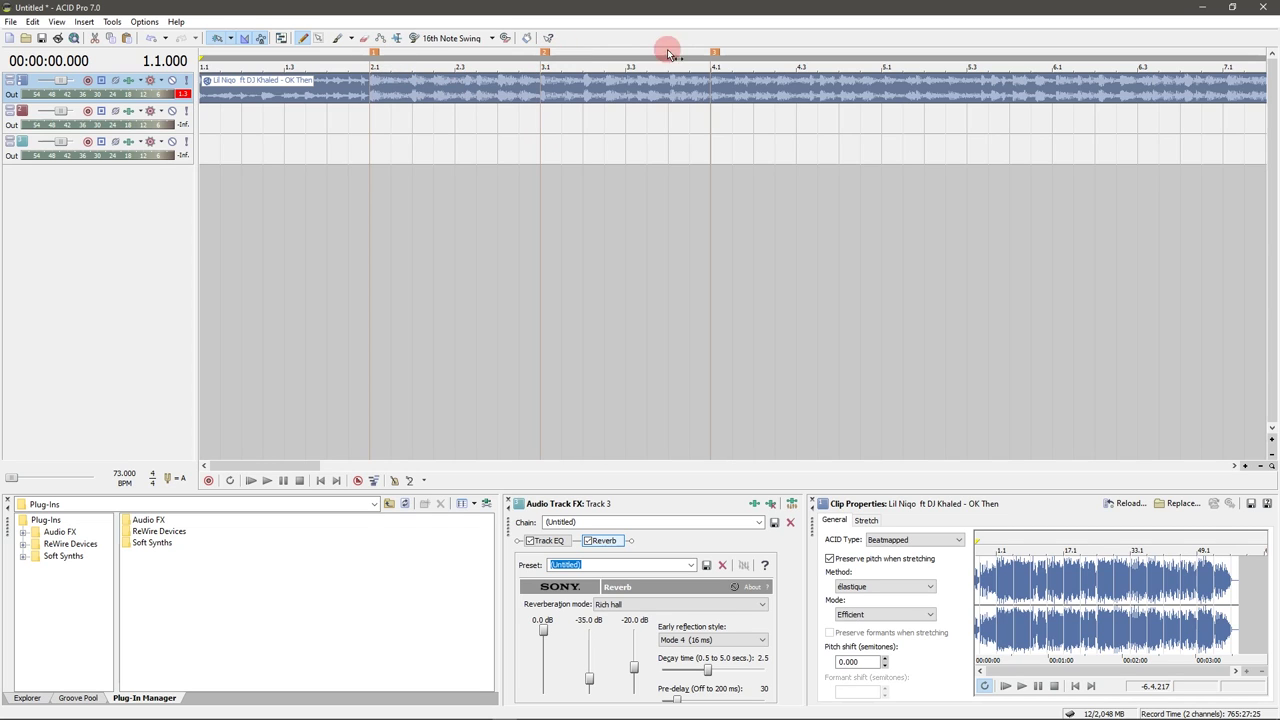
{"action": "left_click", "coordinate": [716, 54]}
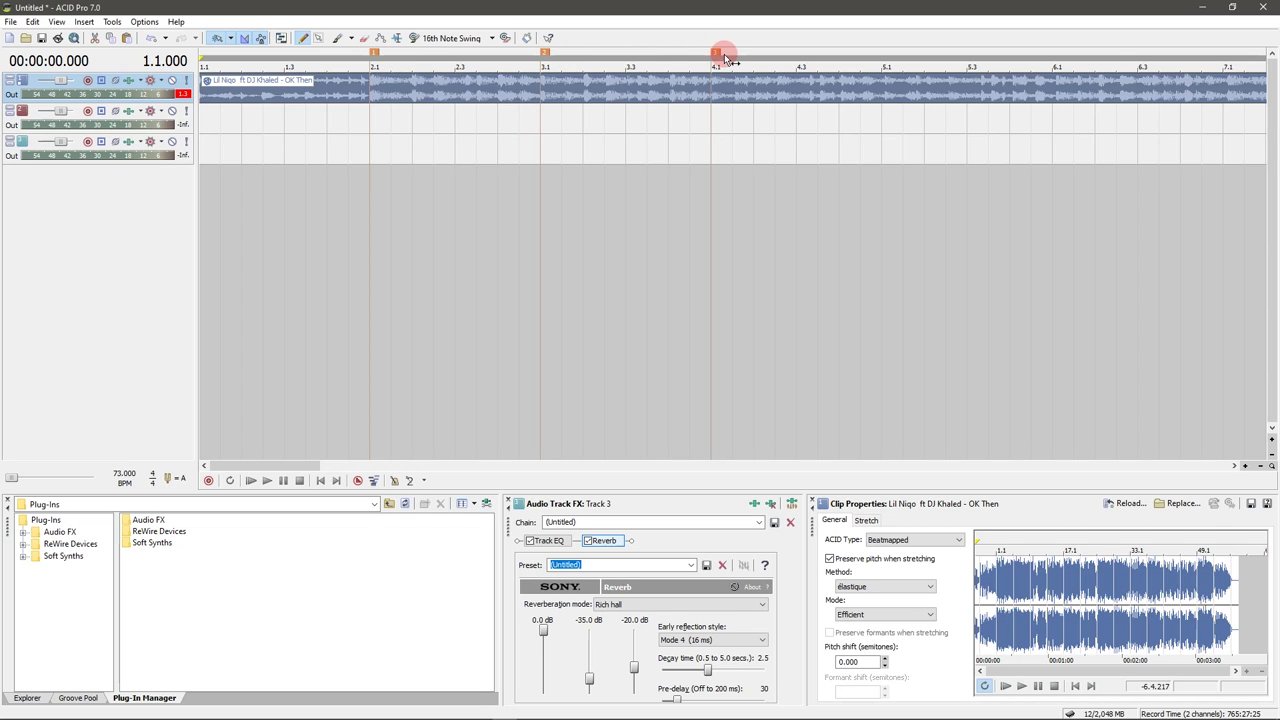
- Split the OK Then clip on track 1 at the markers on measures 2.1, 3.1 and 4.1
{"action": "left_click", "coordinate": [372, 114]}
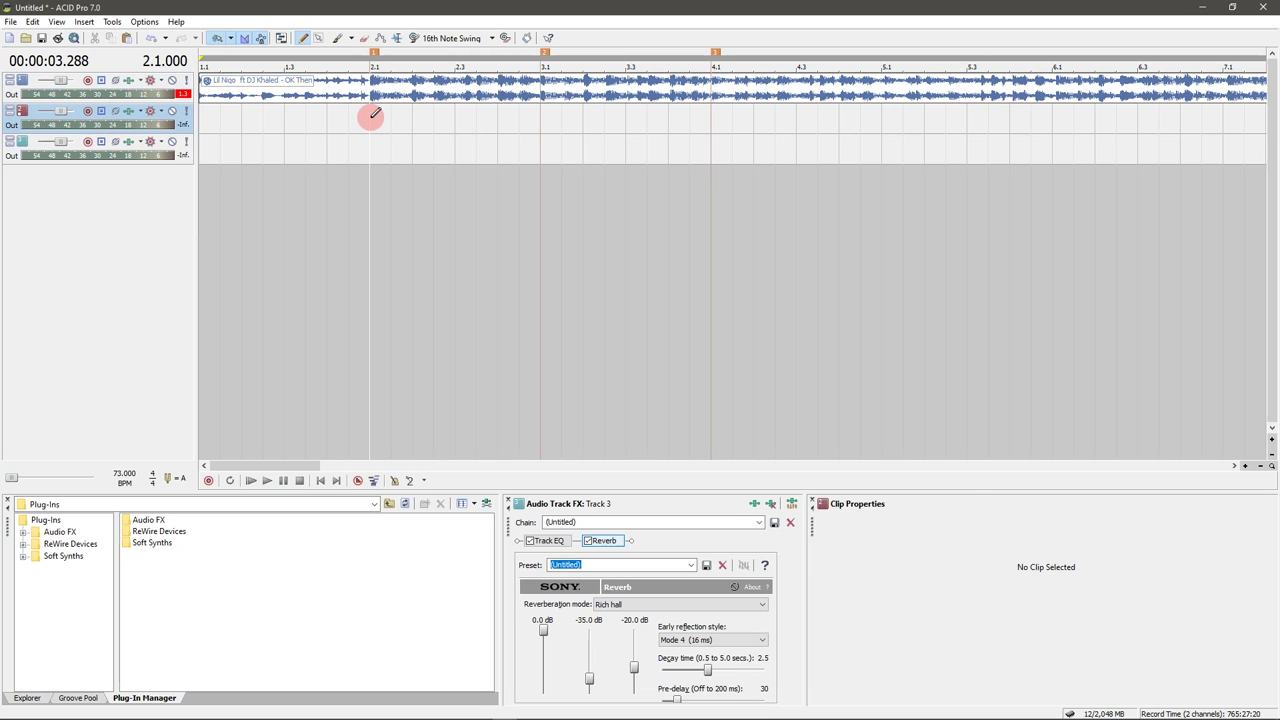
{"action": "left_click", "coordinate": [368, 98]}
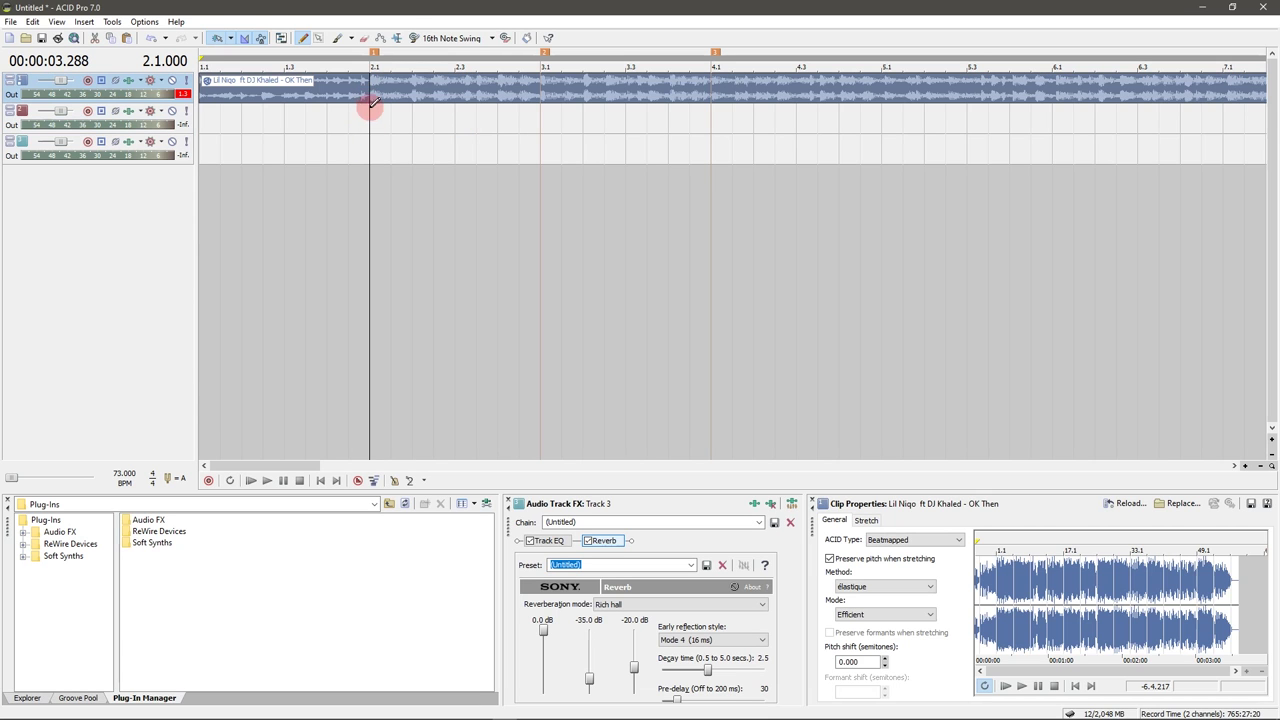
{"action": "key", "text": "s"}
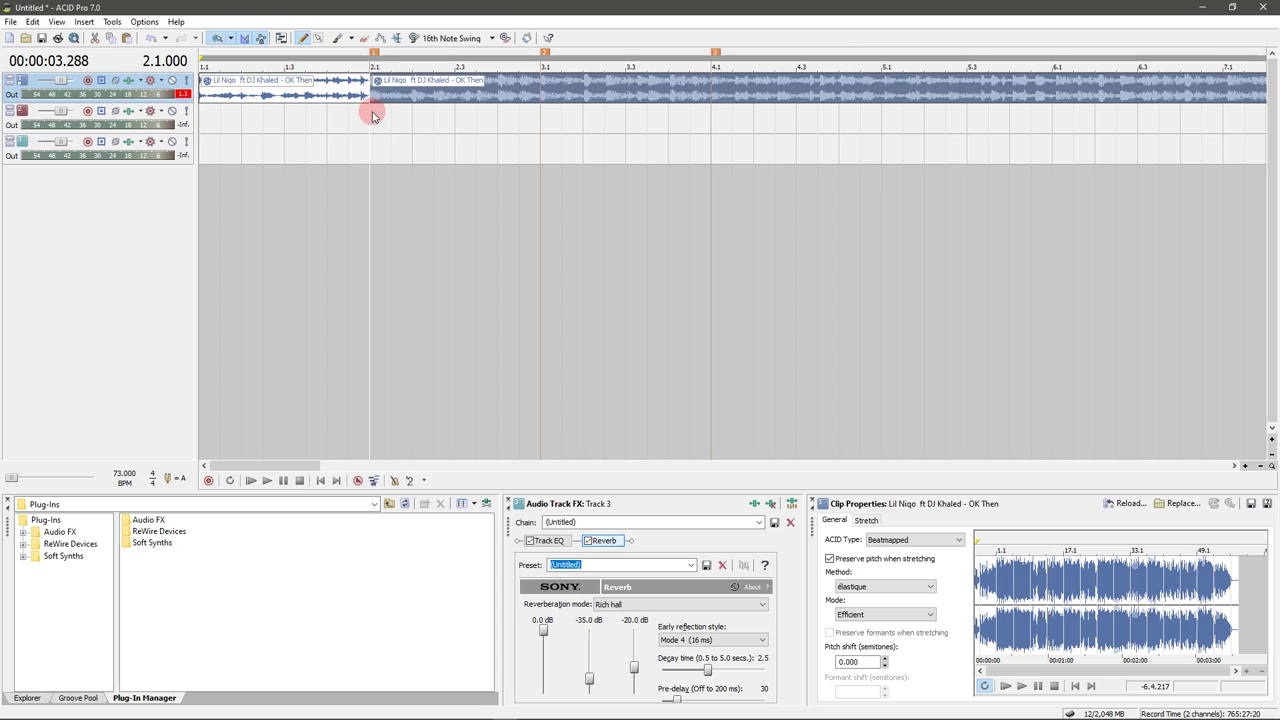
{"action": "left_click", "coordinate": [542, 97]}
{"action": "key", "text": "s"}
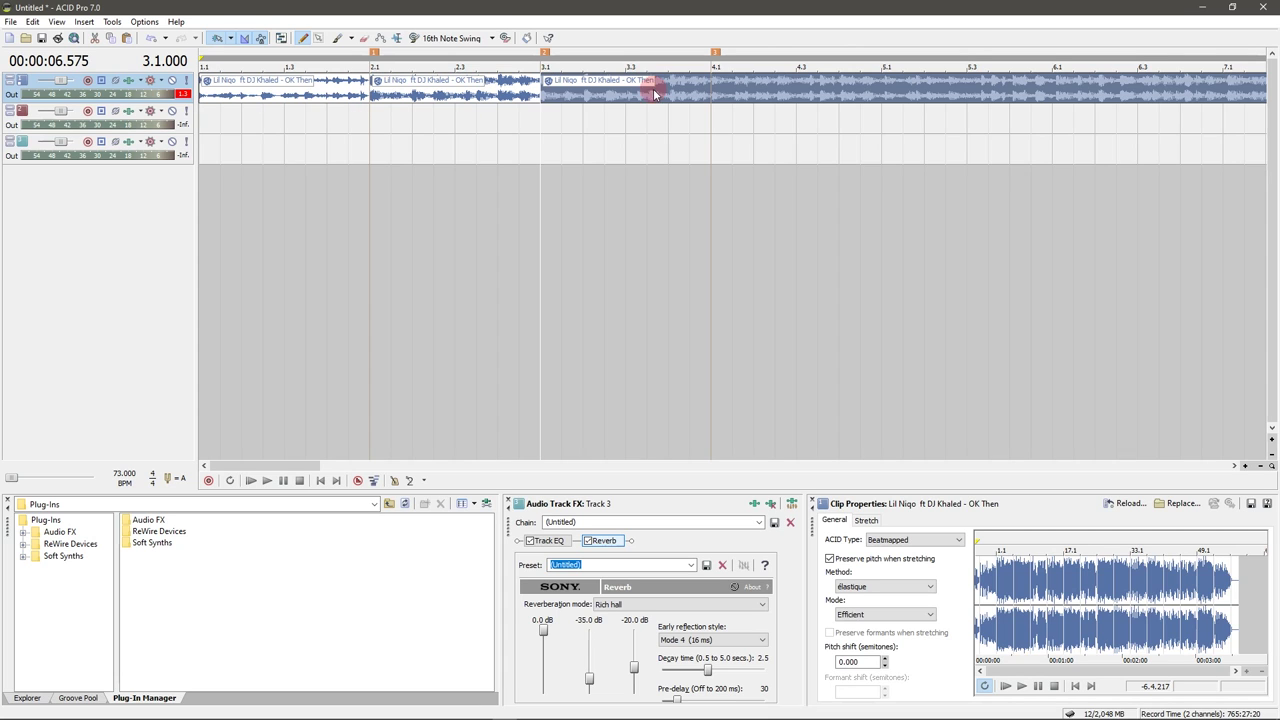
{"action": "left_click", "coordinate": [716, 91]}
{"action": "key", "text": "s"}
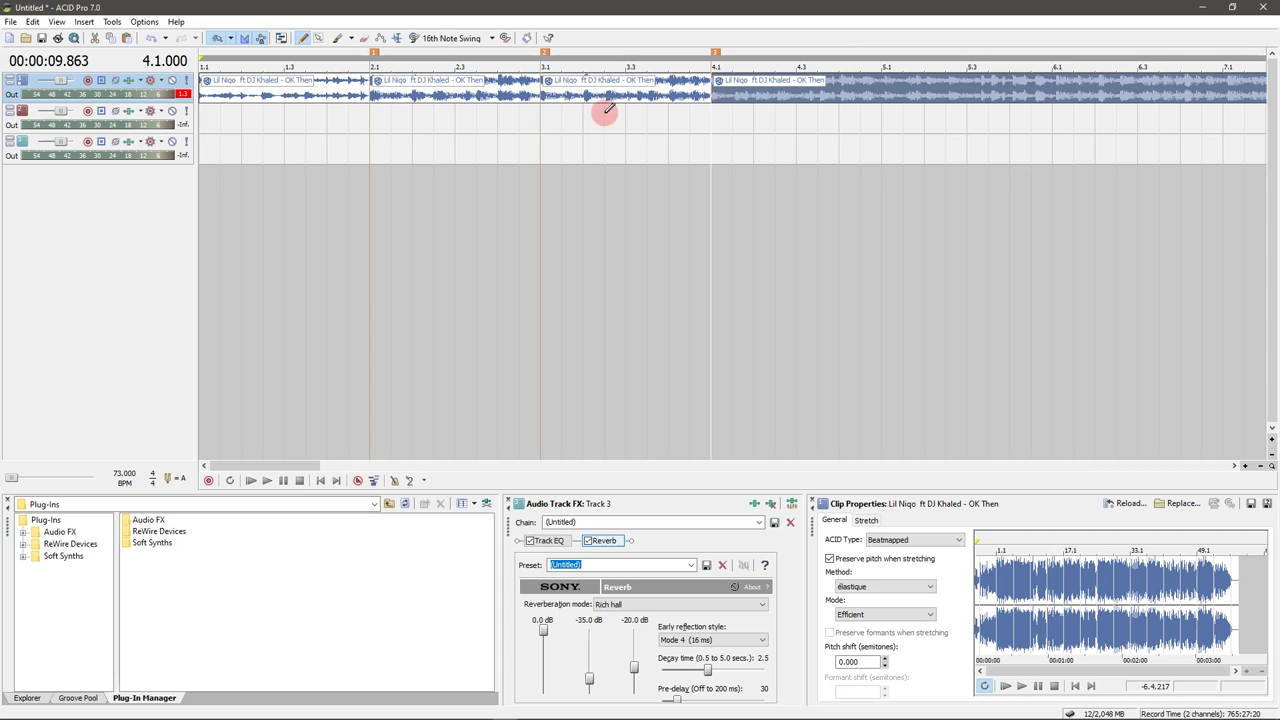
- Play the split sections from measure 2.1 to past measure 4.1 and pause playback
{"action": "left_click", "coordinate": [374, 119]}
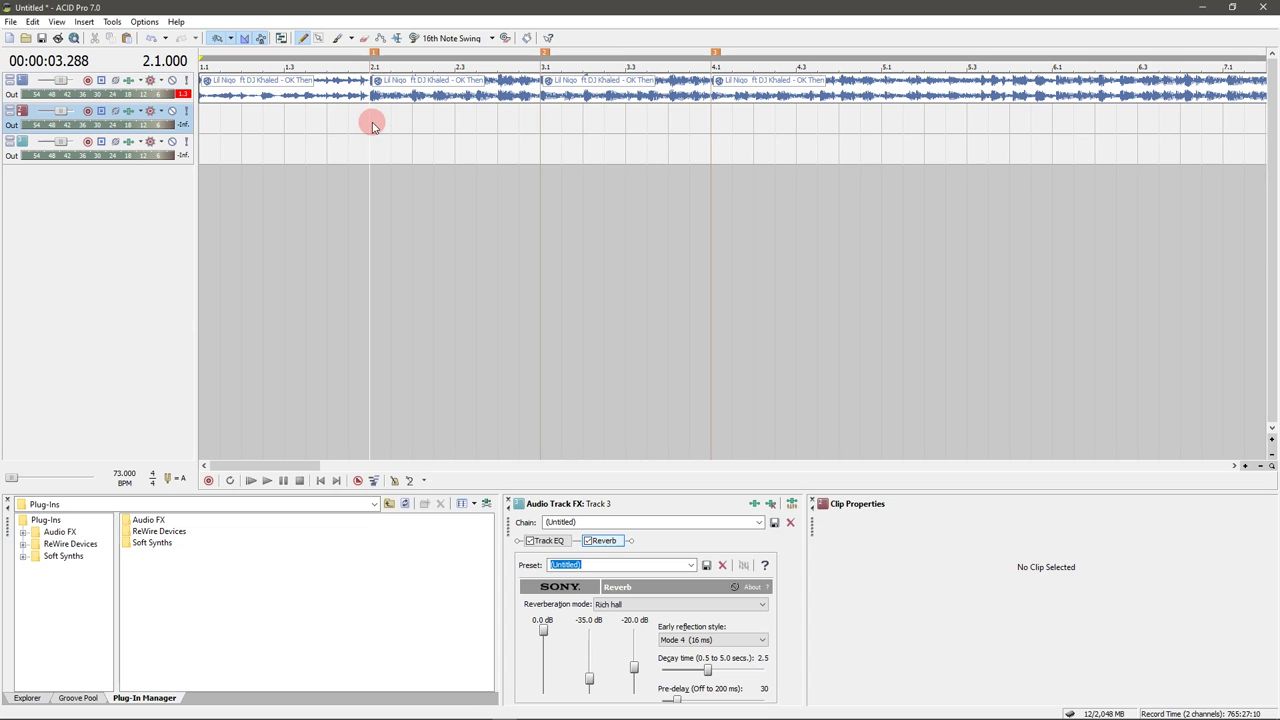
{"action": "key", "text": "space"}
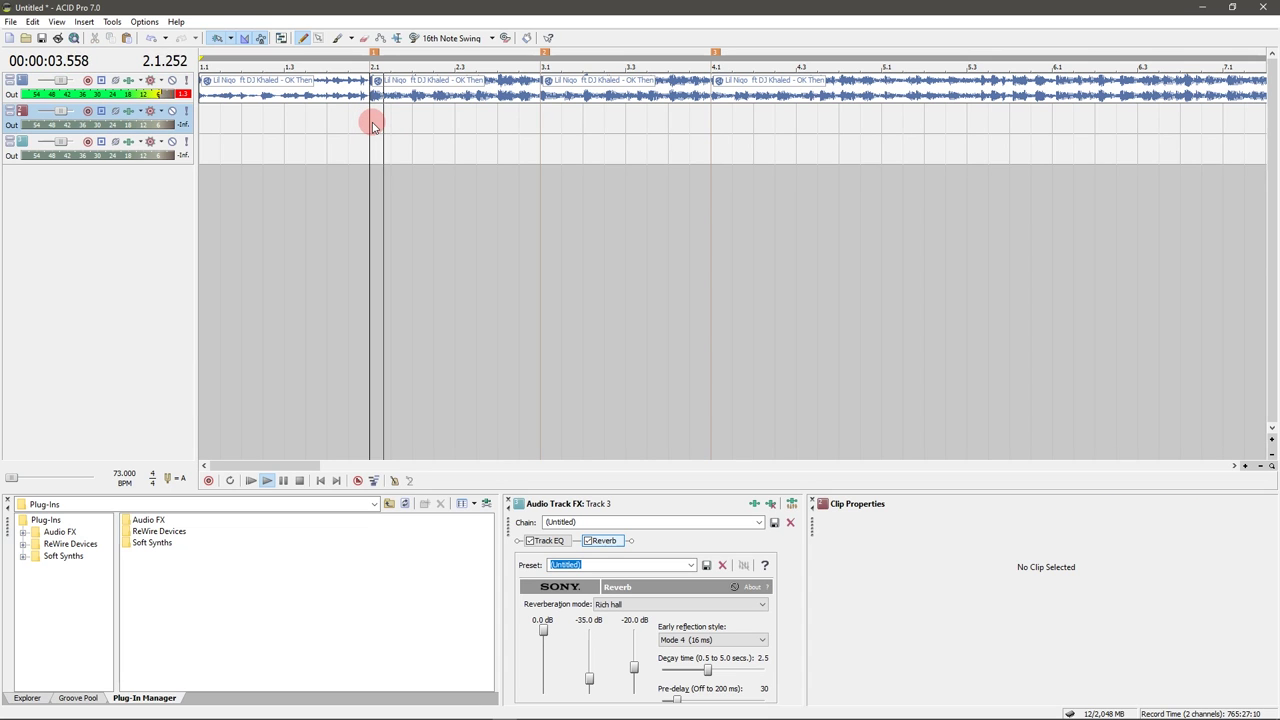
{"action": "left_click", "coordinate": [283, 481]}
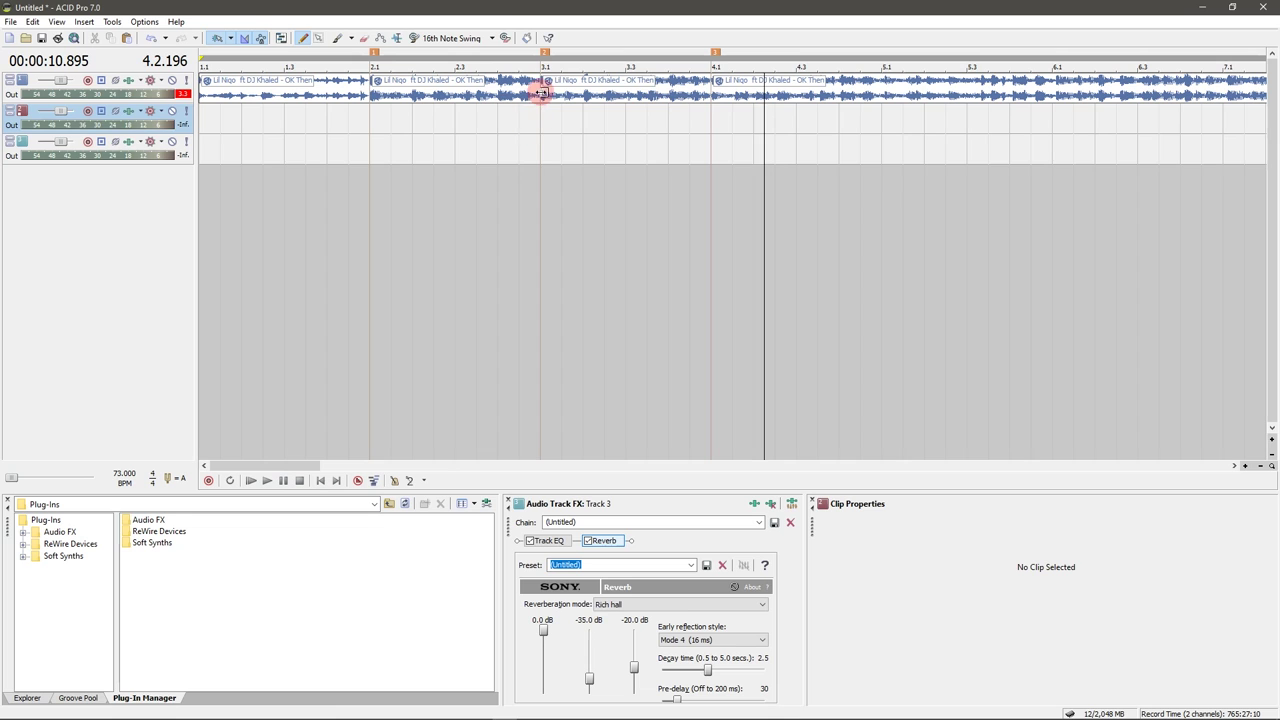
- Play track 1 from measure 3.2 and split the section there
{"action": "left_click", "coordinate": [570, 92]}
{"action": "left_click", "coordinate": [583, 100]}
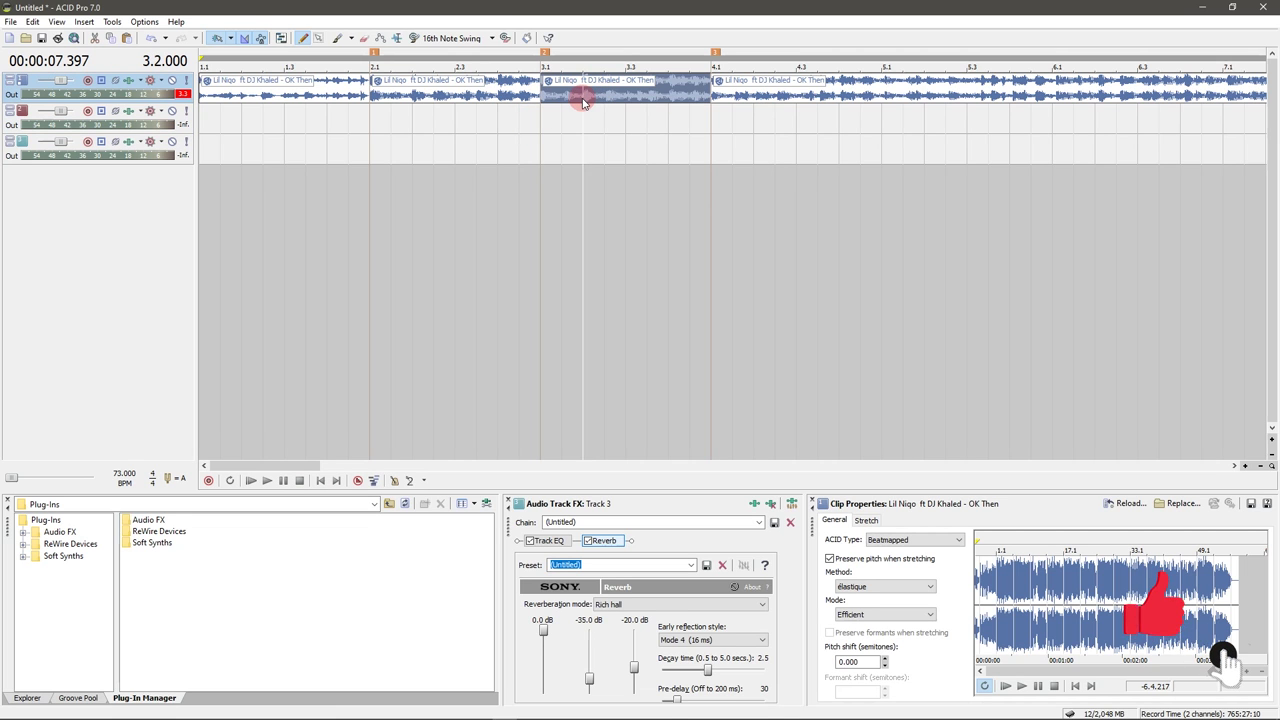
{"action": "key", "text": "space"}
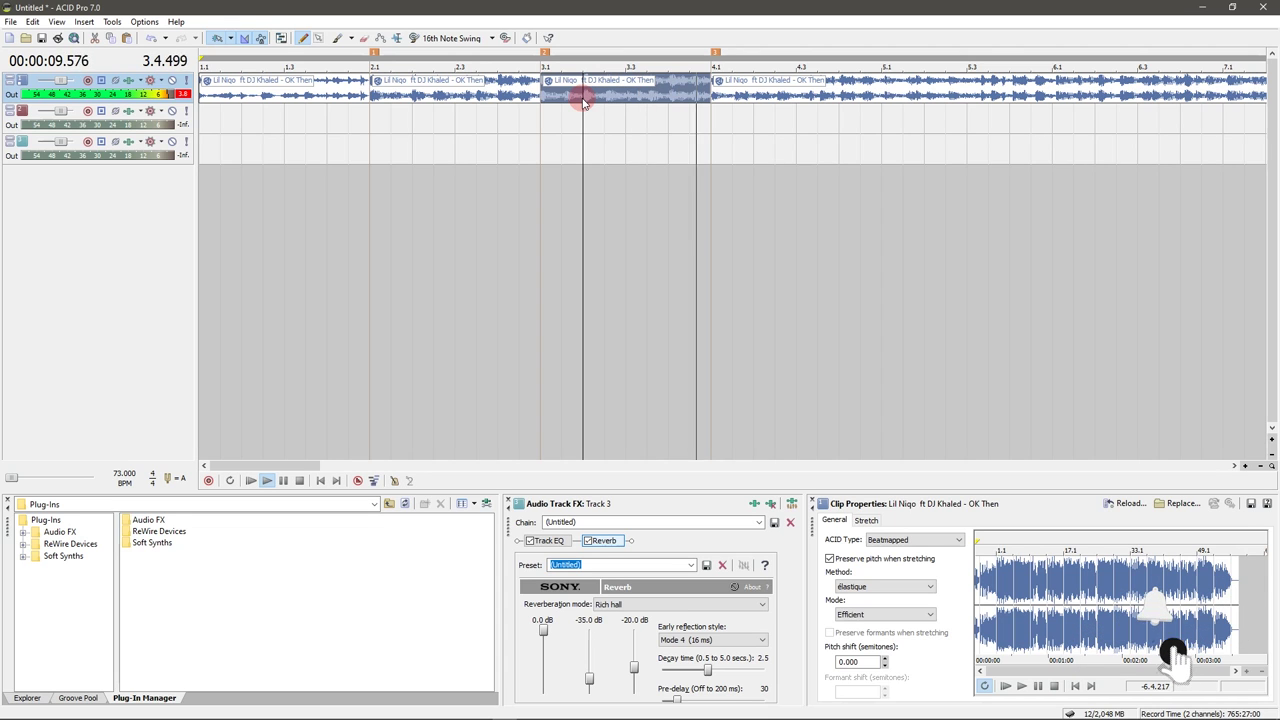
{"action": "key", "text": "space"}
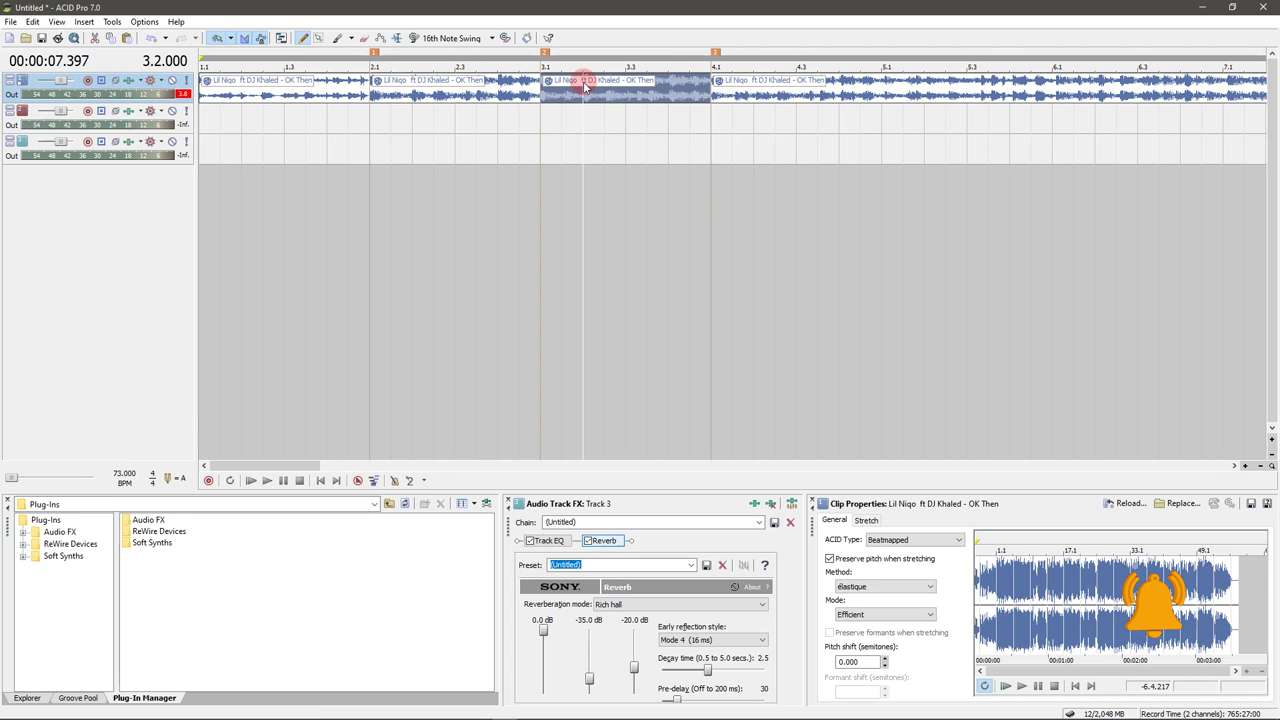
{"action": "key", "text": "s"}
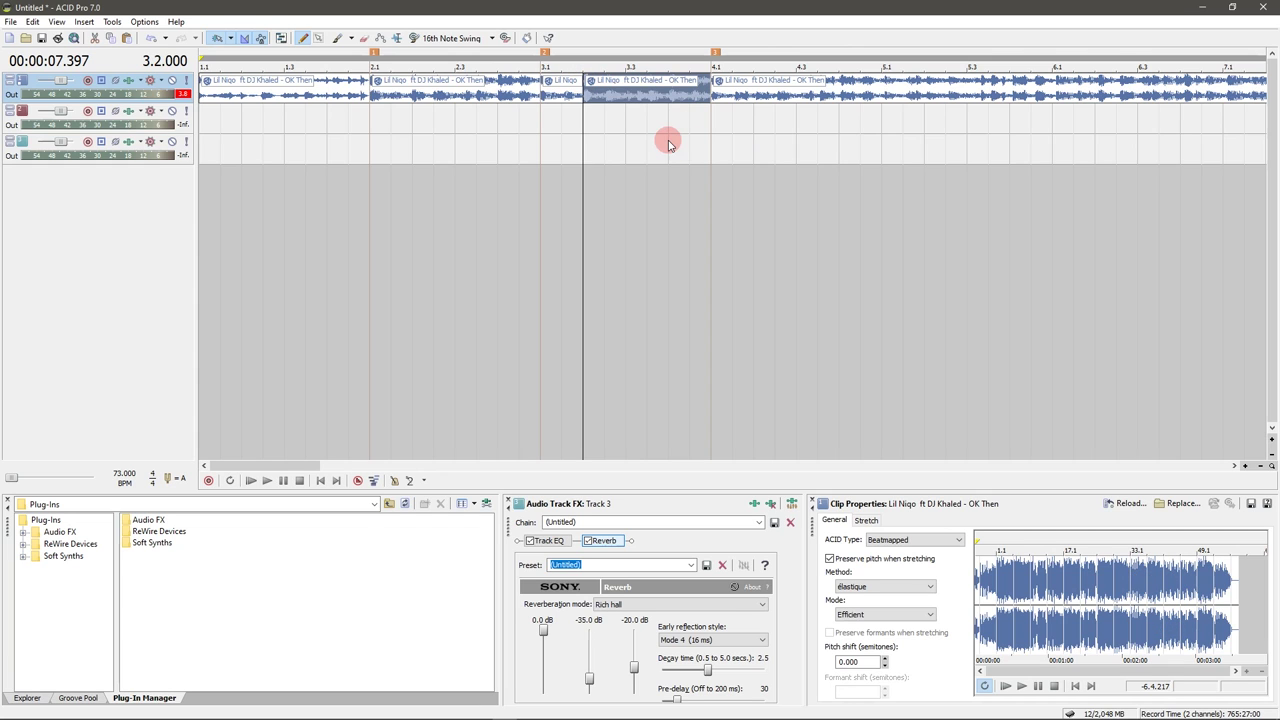
- Play the new section from measure 3.2 and split the track 1 clip at measure 3.4
{"action": "key", "text": "space"}
{"action": "key", "text": "space"}
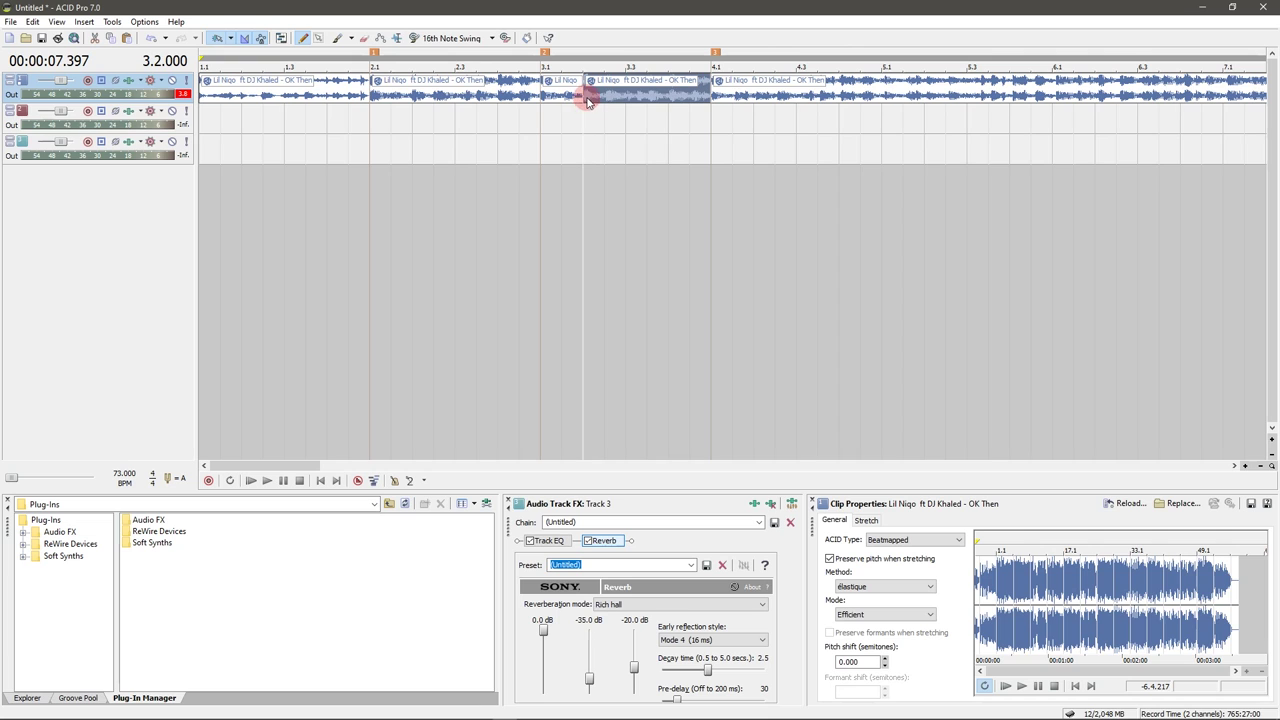
{"action": "key", "text": "space"}
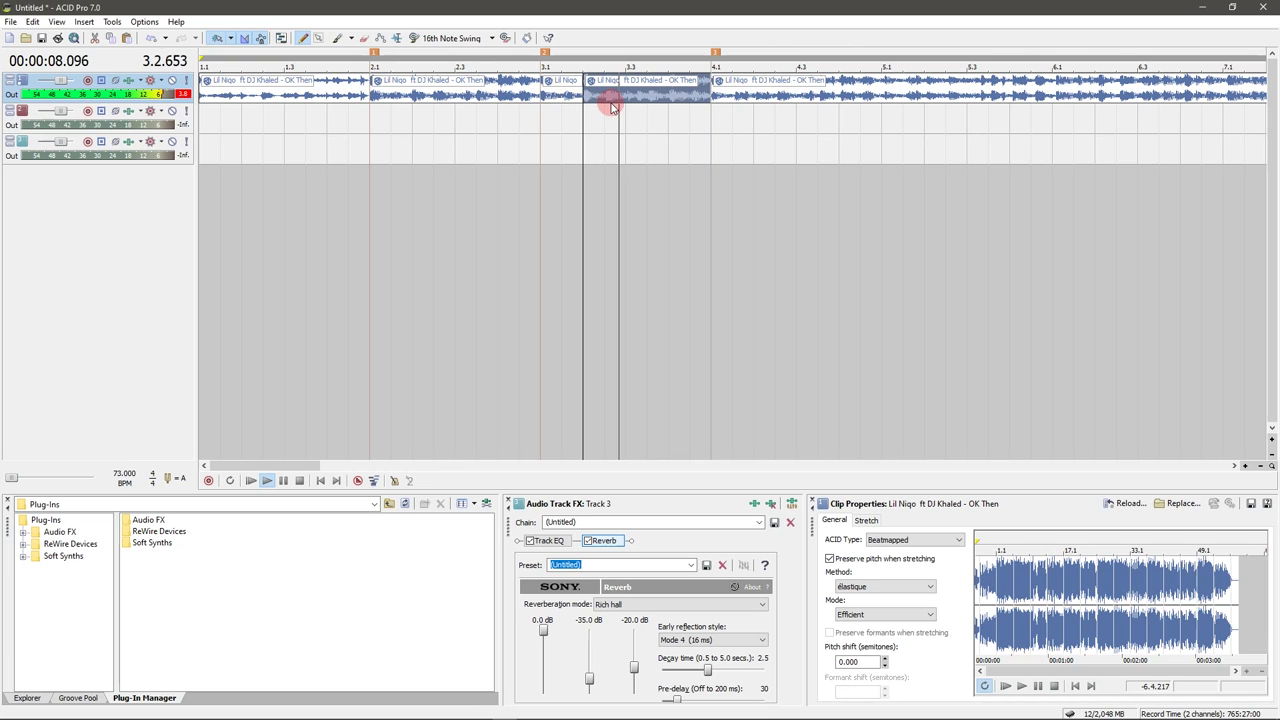
{"action": "key", "text": "space"}
{"action": "left_click", "coordinate": [668, 104]}
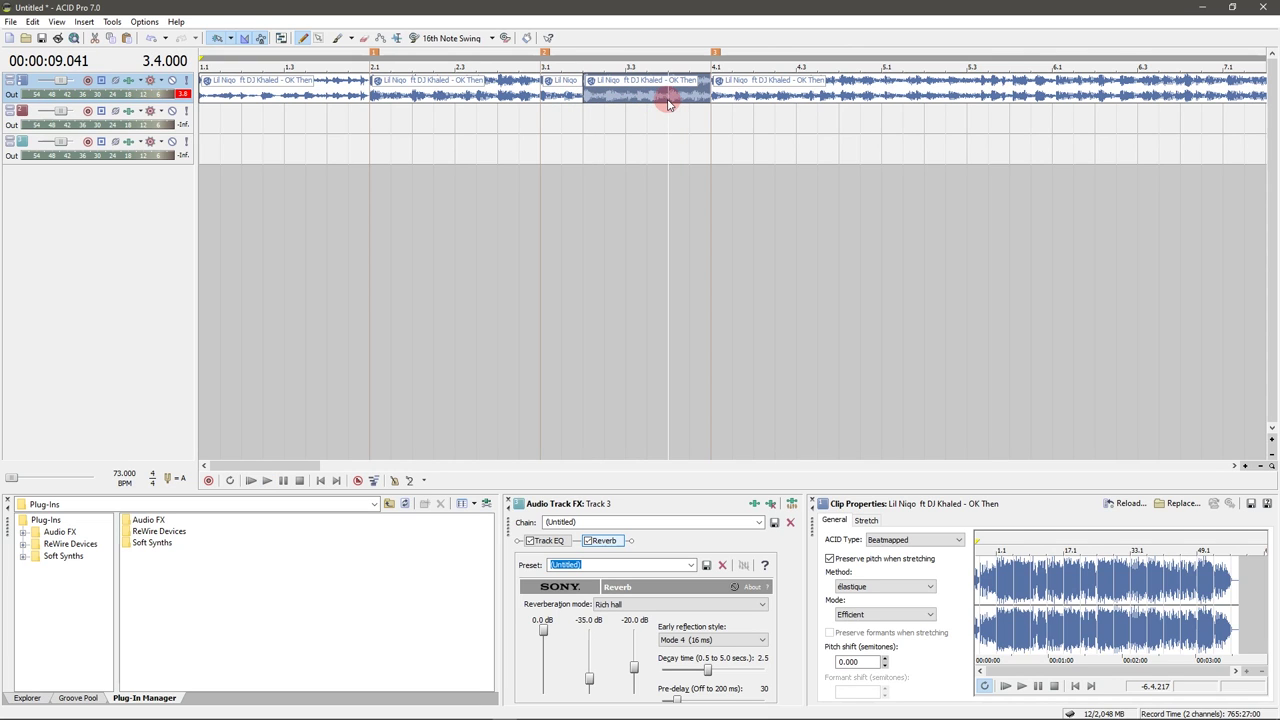
{"action": "key", "text": "space"}
{"action": "key", "text": "space"}
{"action": "key", "text": "s"}
- Delete the two track 1 sections after measure 3.4
{"action": "left_click", "coordinate": [732, 90]}
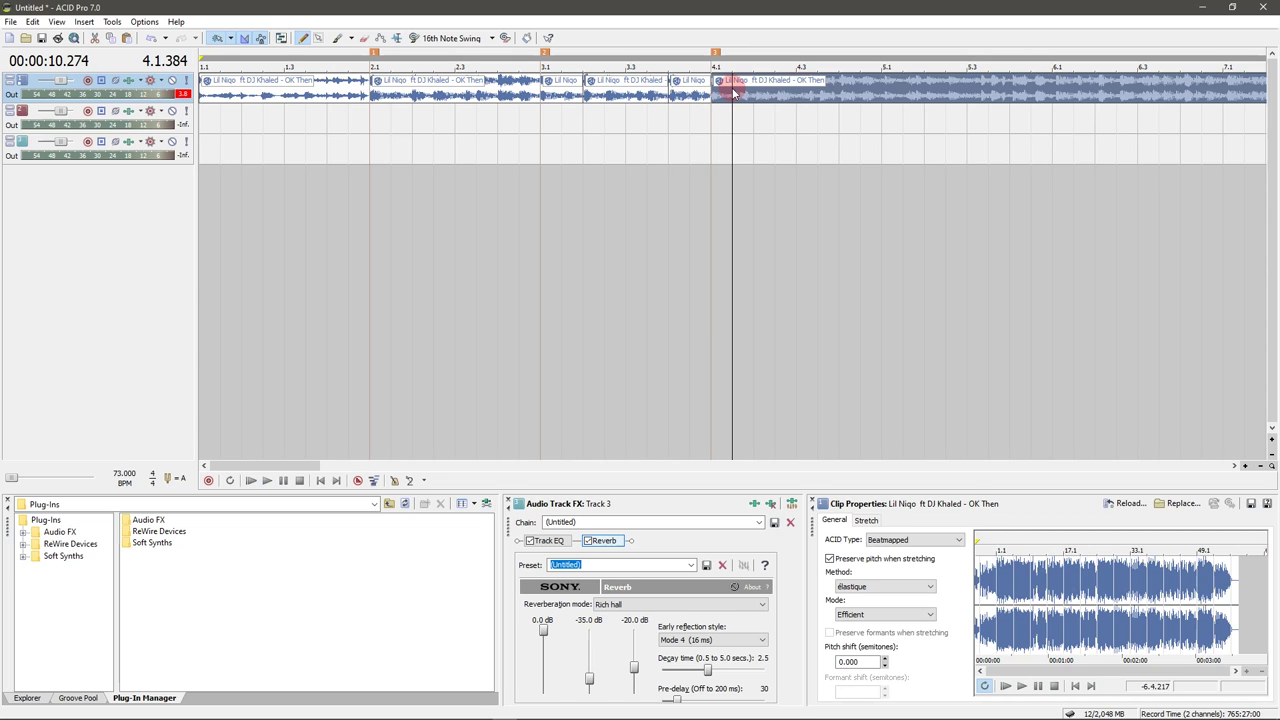
{"action": "key", "text": "Delete"}
{"action": "left_click", "coordinate": [700, 95]}
{"action": "key", "text": "Delete"}
- Copy the track 1 section between measures 3.2 and 3.4 to track 2 at measure 3.4, and play from measure 3.1
{"action": "left_click", "coordinate": [591, 97]}
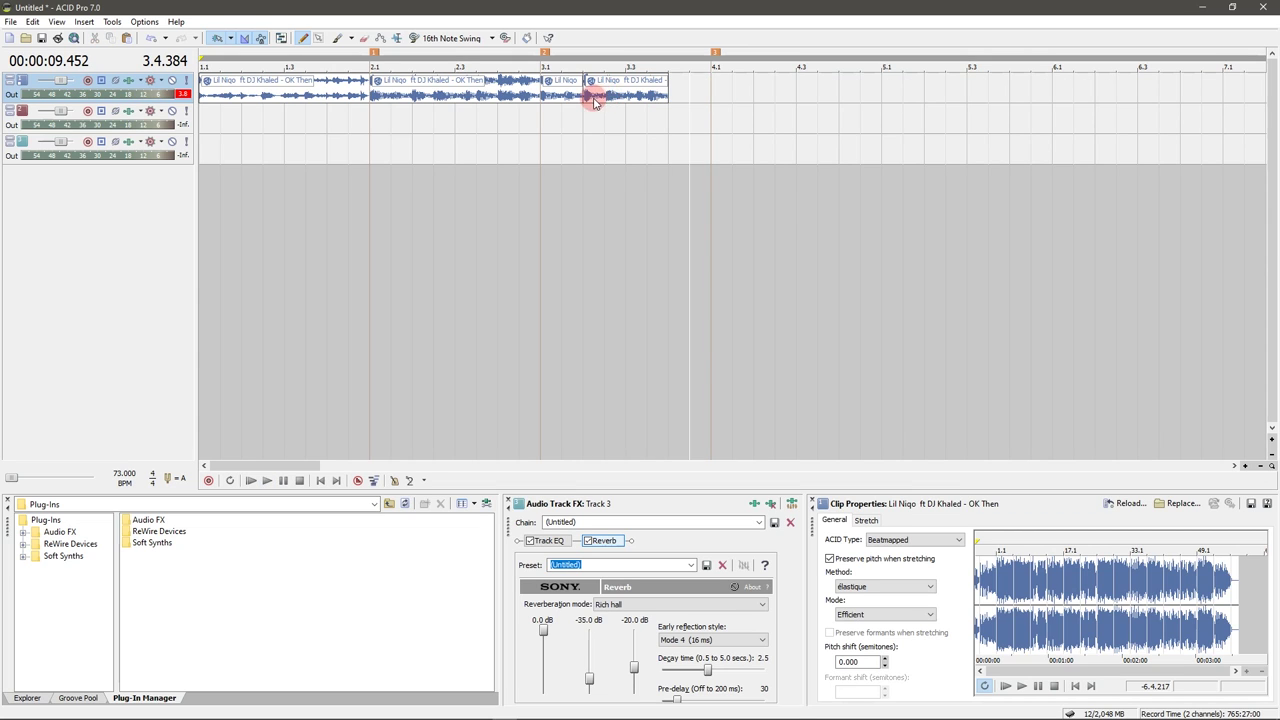
{"action": "left_click", "coordinate": [668, 109]}
{"action": "key", "text": "ctrl+v"}
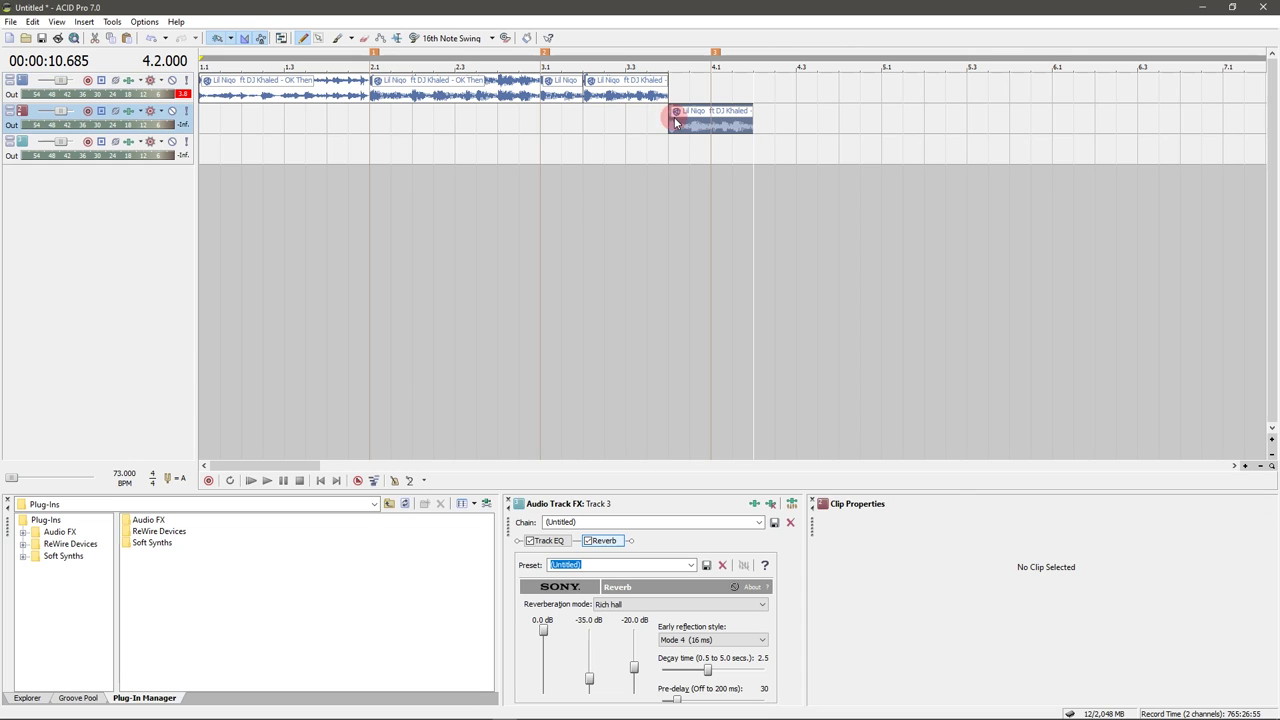
{"action": "left_click", "coordinate": [541, 118]}
{"action": "key", "text": "space"}
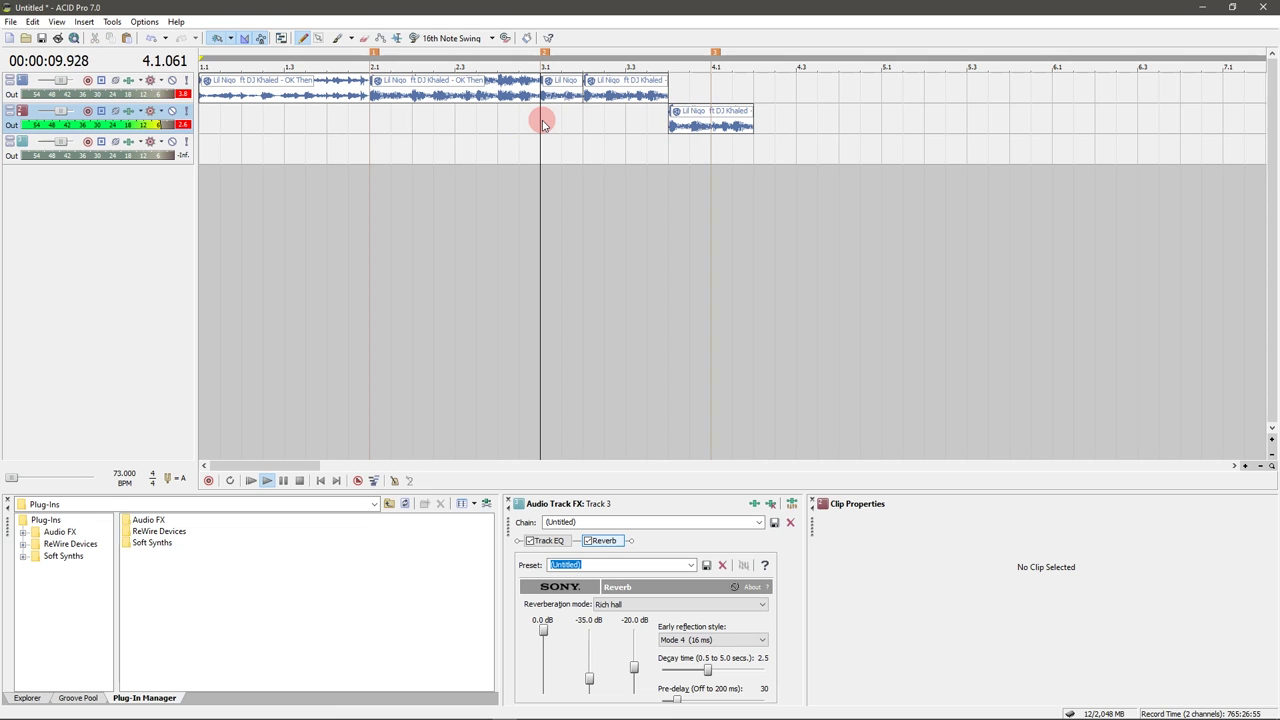
{"action": "key", "text": "space"}
- Copy the track 1 section starting at measure 2.1 to measure 4.2 on track 1, and play from measure 3.1
{"action": "left_click_drag", "start_coordinate": [378, 92], "coordinate": [757, 84]}
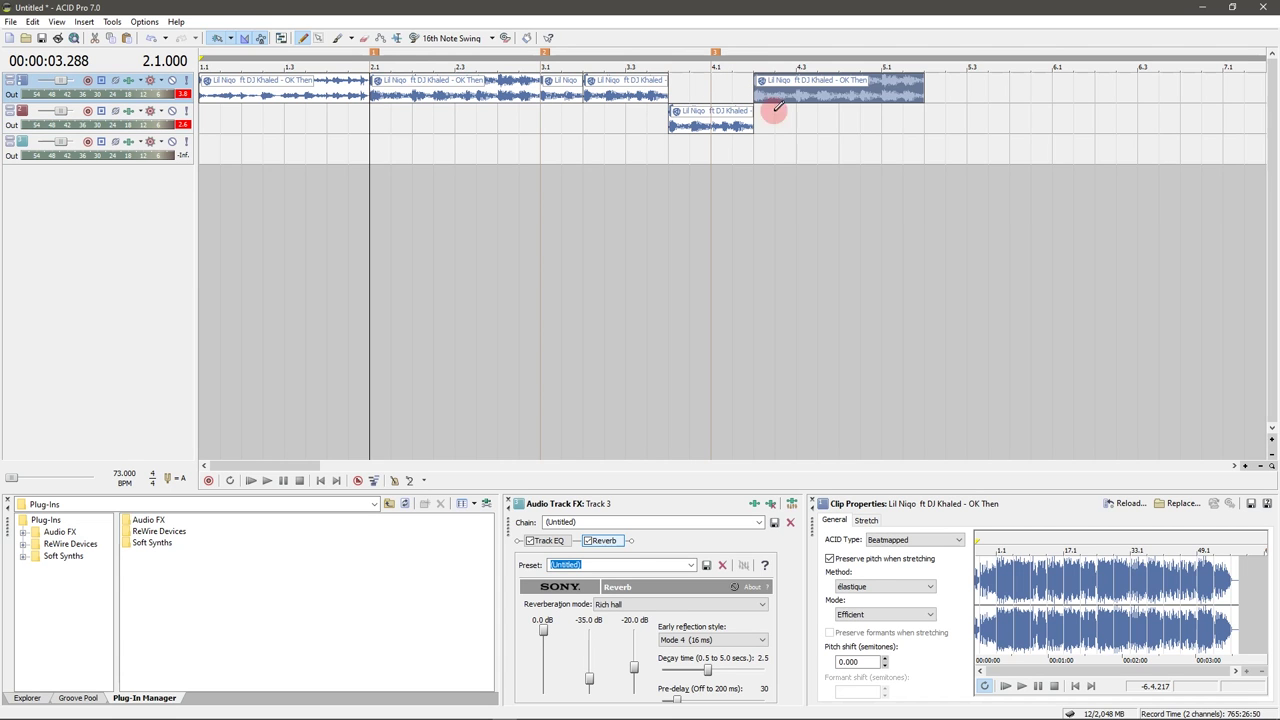
{"action": "left_click", "coordinate": [546, 120]}
{"action": "key", "text": "space"}
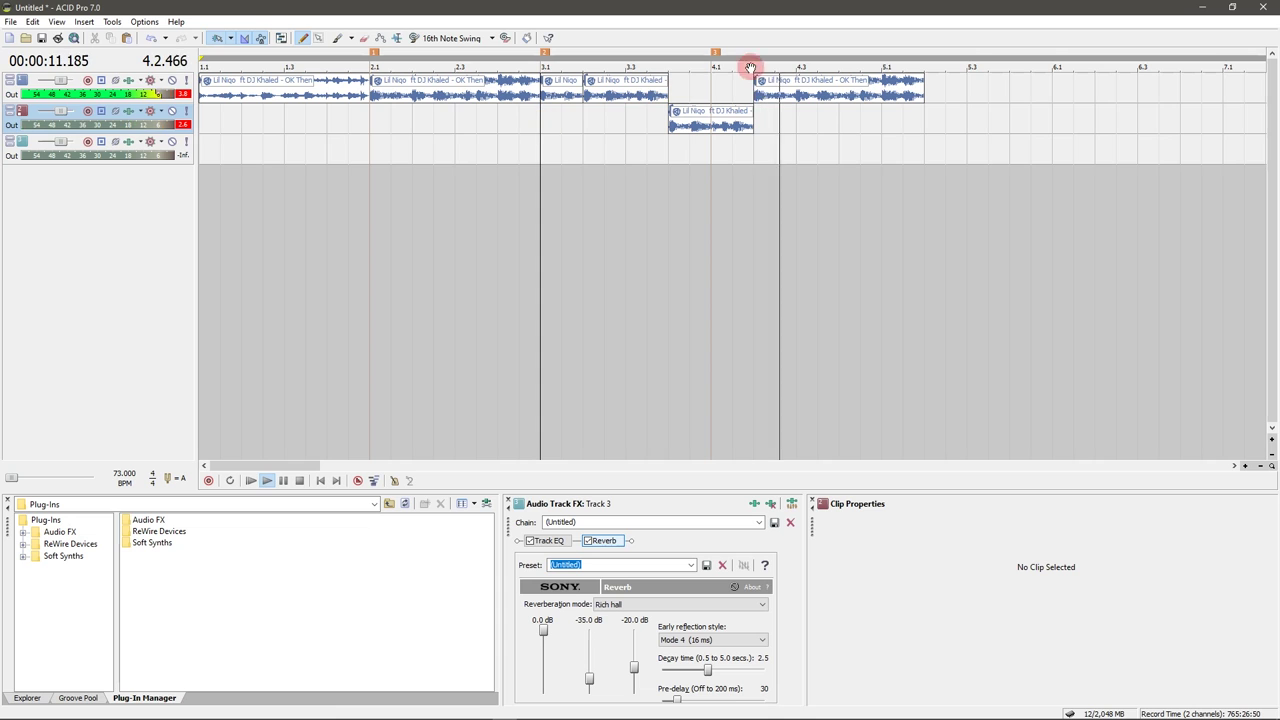
{"action": "key", "text": "space"}
- Split the track 1 clip at 4.2.048, copy the short slice between 4.2.000 and 4.2.048, and undo the split
{"action": "left_click", "coordinate": [758, 100]}
{"action": "scroll", "coordinate": [750, 101], "scroll_direction": "up", "scroll_amount": 2}
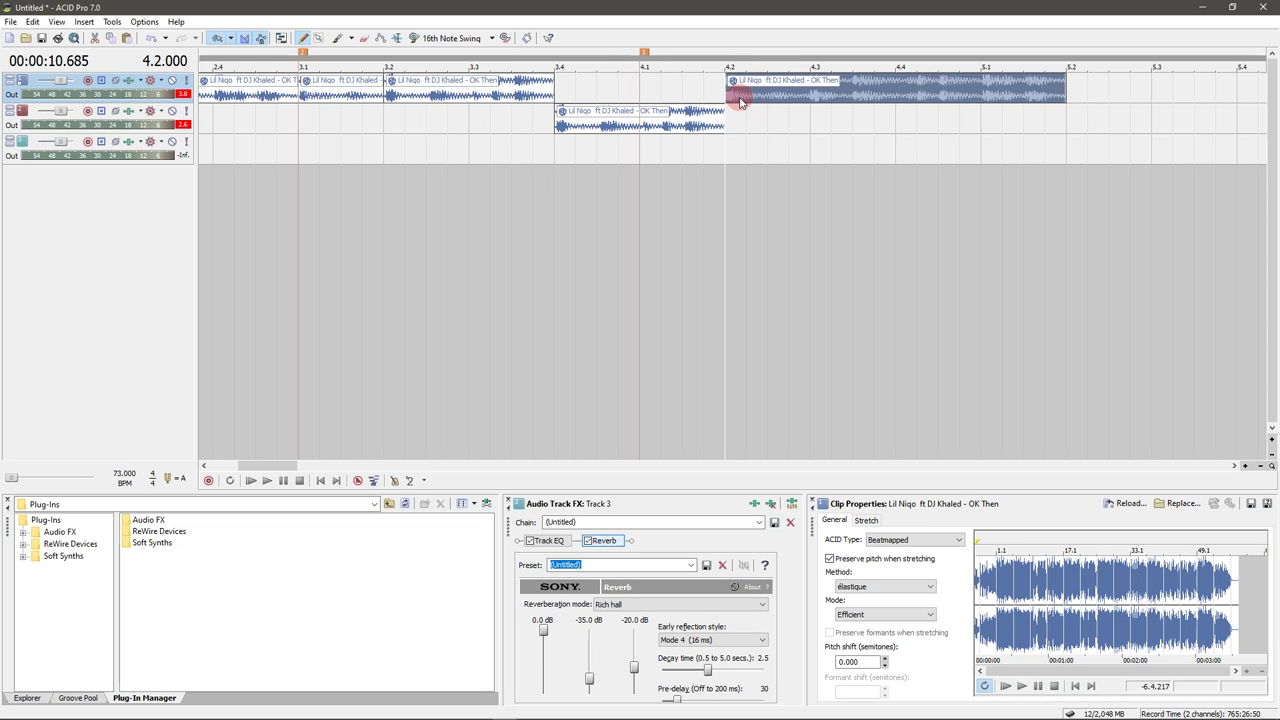
{"action": "scroll", "coordinate": [740, 101], "scroll_direction": "up", "scroll_amount": 2}
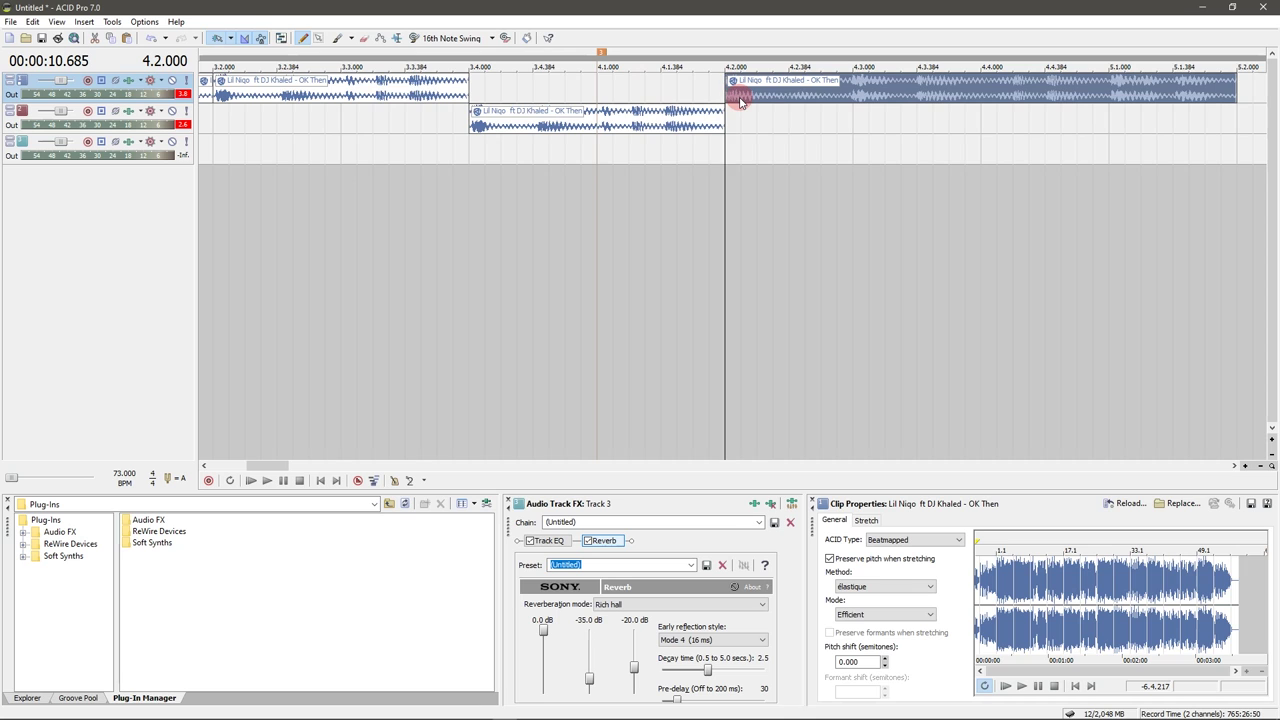
{"action": "scroll", "coordinate": [740, 101], "scroll_direction": "up", "scroll_amount": 1}
{"action": "scroll", "coordinate": [740, 101], "scroll_direction": "up", "scroll_amount": 1}
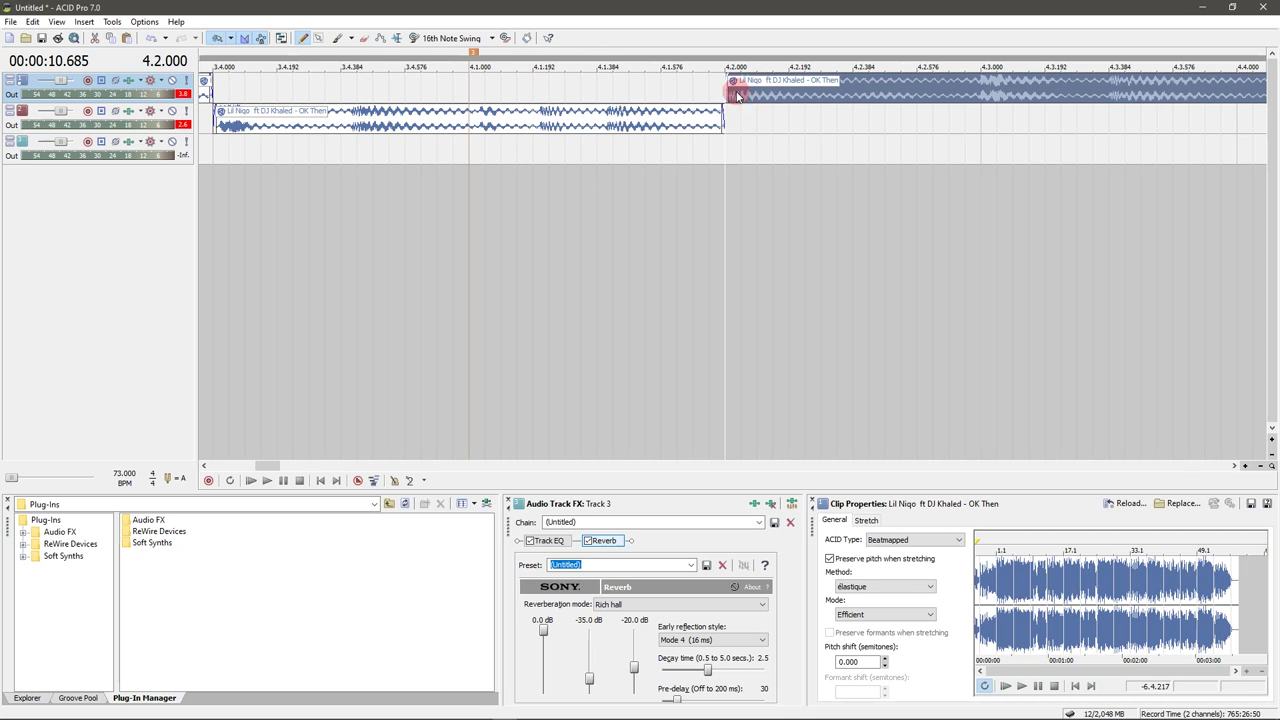
{"action": "left_click", "coordinate": [739, 103]}
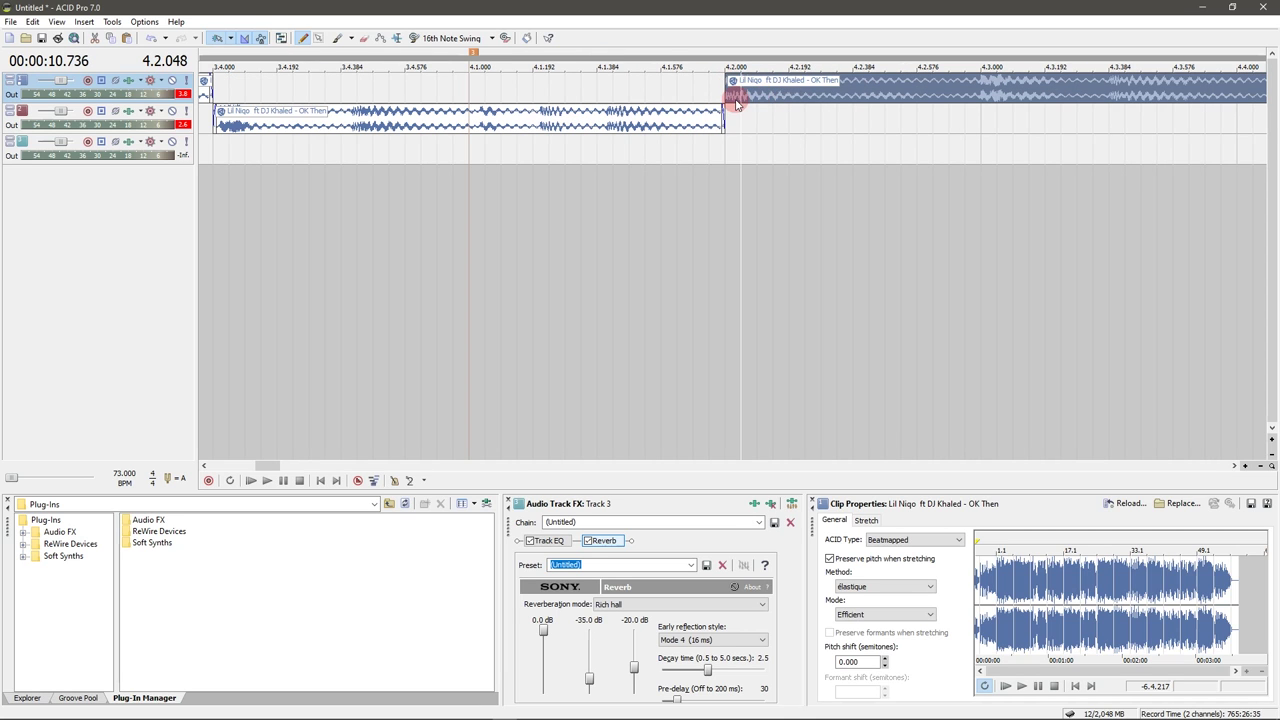
{"action": "key", "text": "s"}
{"action": "left_click", "coordinate": [731, 100]}
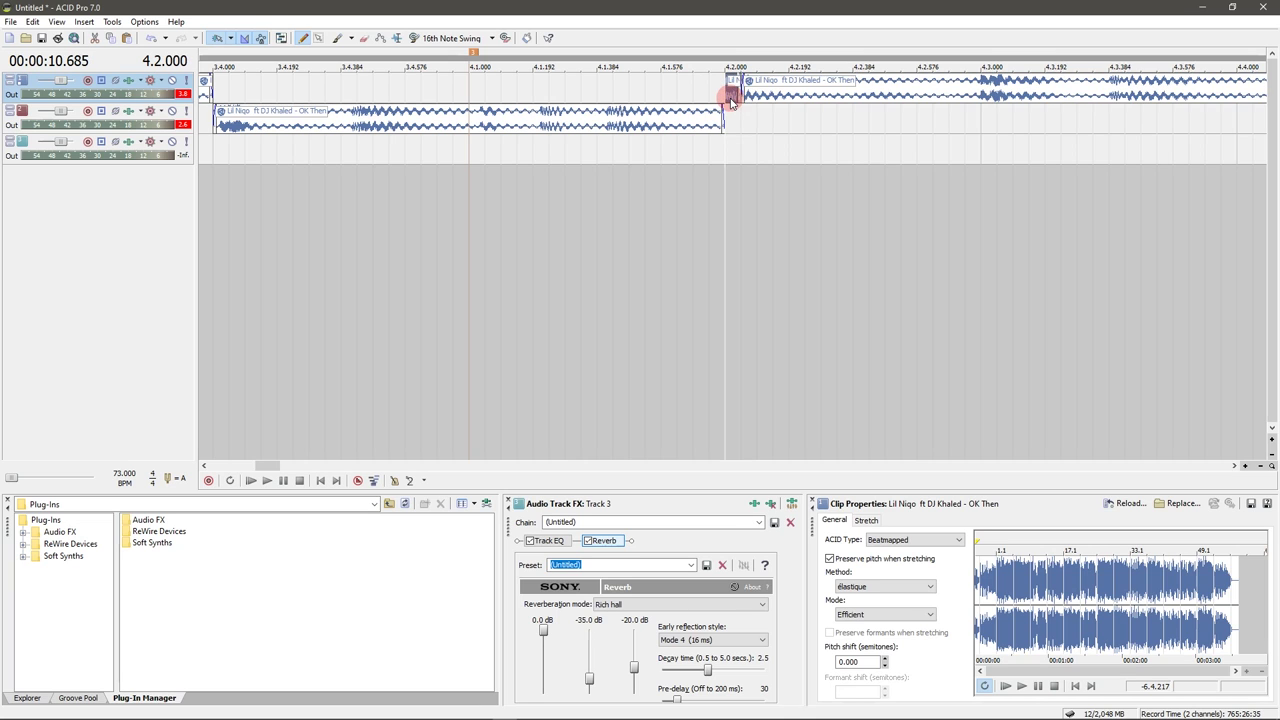
{"action": "key", "text": "ctrl+z"}
- Paste the copied slice on track 1 at 4.1.576, 4.1.384, 4.1.192, 4.1.000, 3.4.576, 3.4.384 and 3.4.480
{"action": "left_click", "coordinate": [662, 88]}
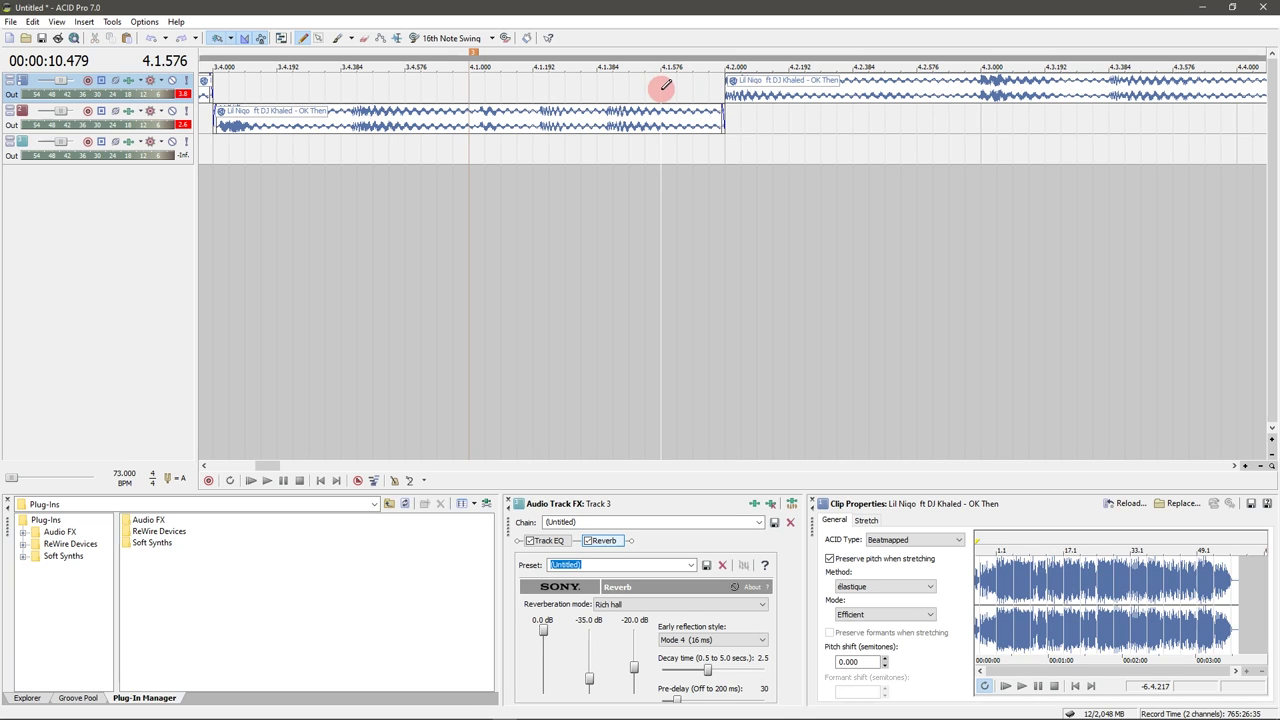
{"action": "left_click_drag", "start_coordinate": [671, 92], "coordinate": [668, 90]}
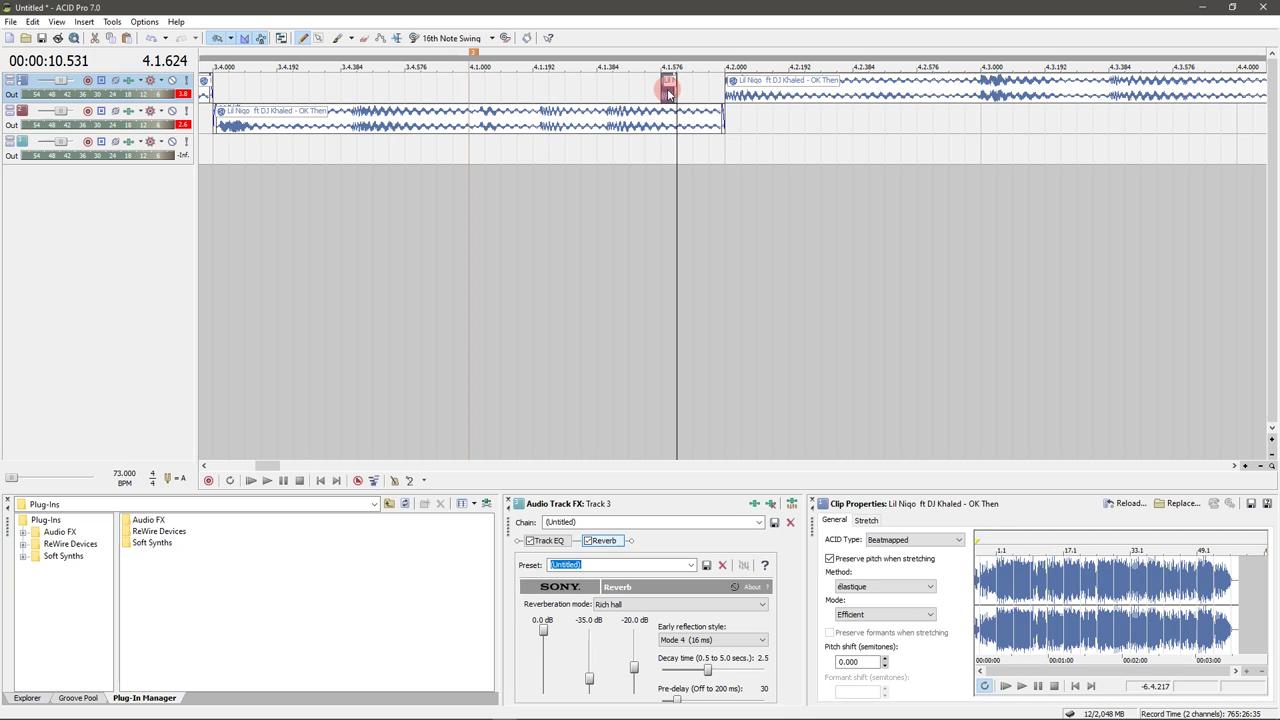
{"action": "left_click", "coordinate": [606, 92]}
{"action": "left_click", "coordinate": [546, 95]}
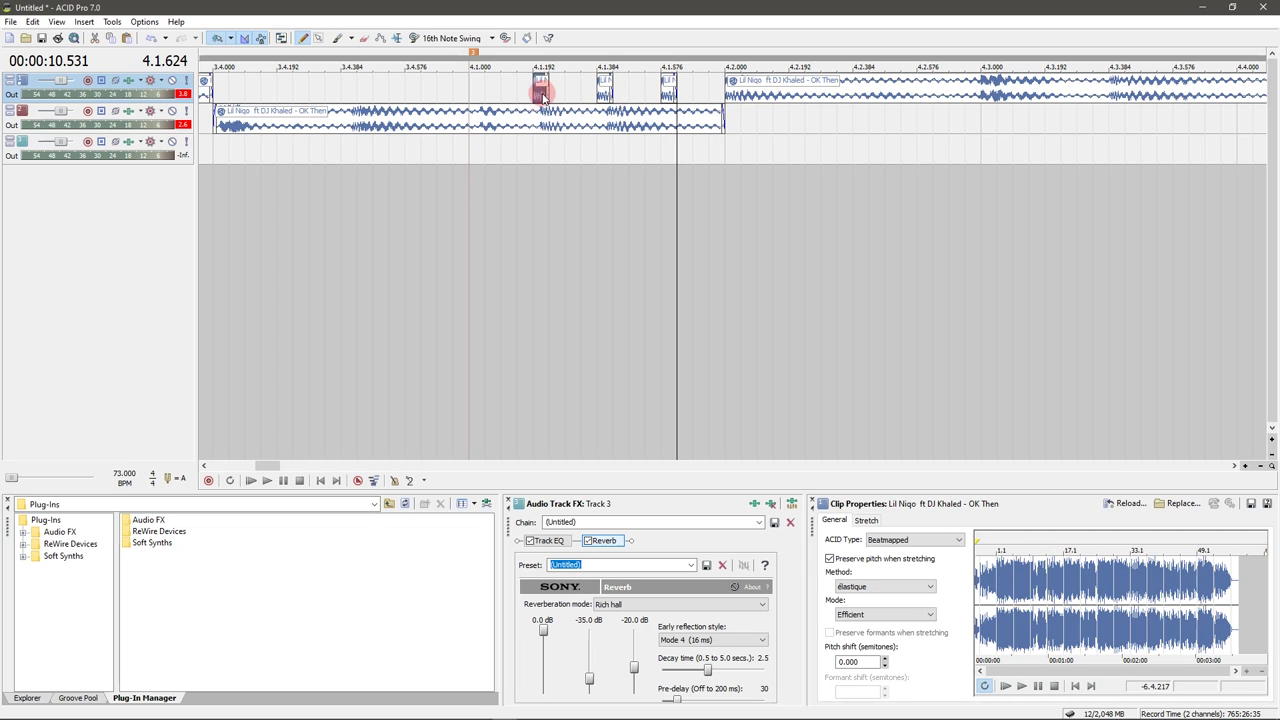
{"action": "left_click", "coordinate": [476, 93]}
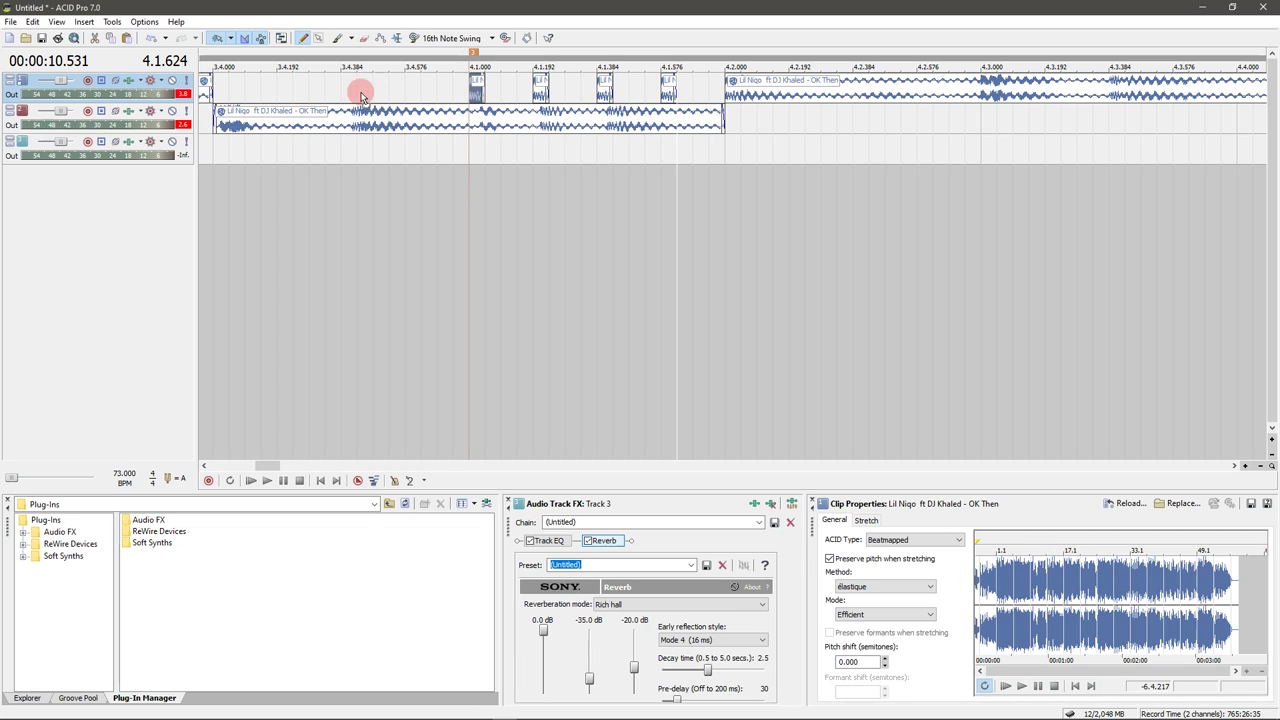
{"action": "left_click", "coordinate": [412, 93]}
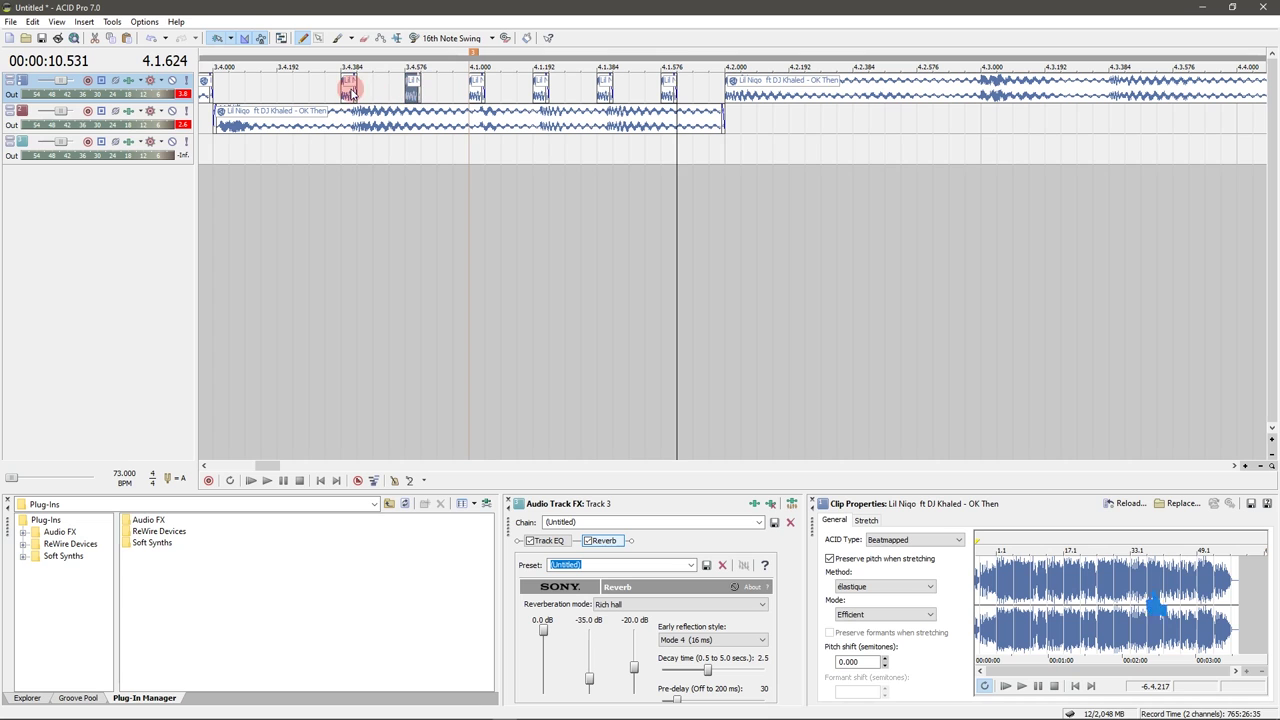
{"action": "left_click", "coordinate": [350, 94]}
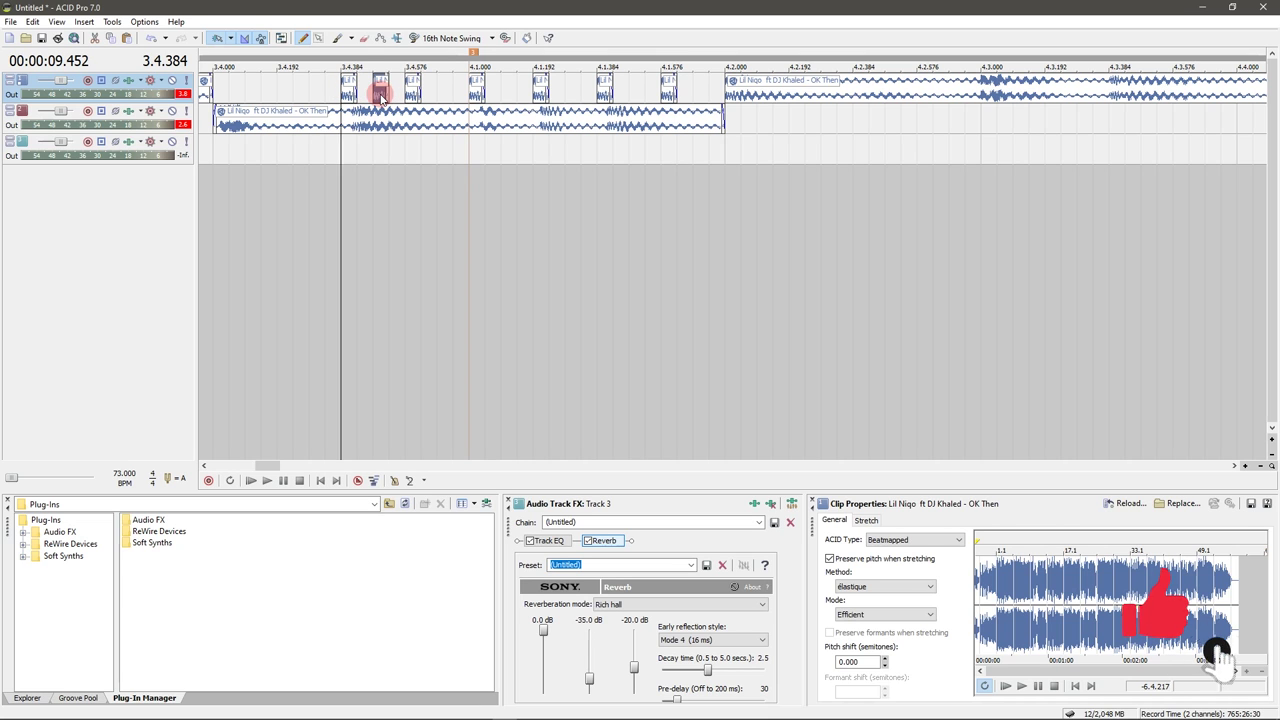
- Raise the pitch of the slice at 3.4.480 by 3 semitones and lengthen the slice at 4.1.000 to about 4.1.144
{"action": "left_click", "coordinate": [380, 94]}
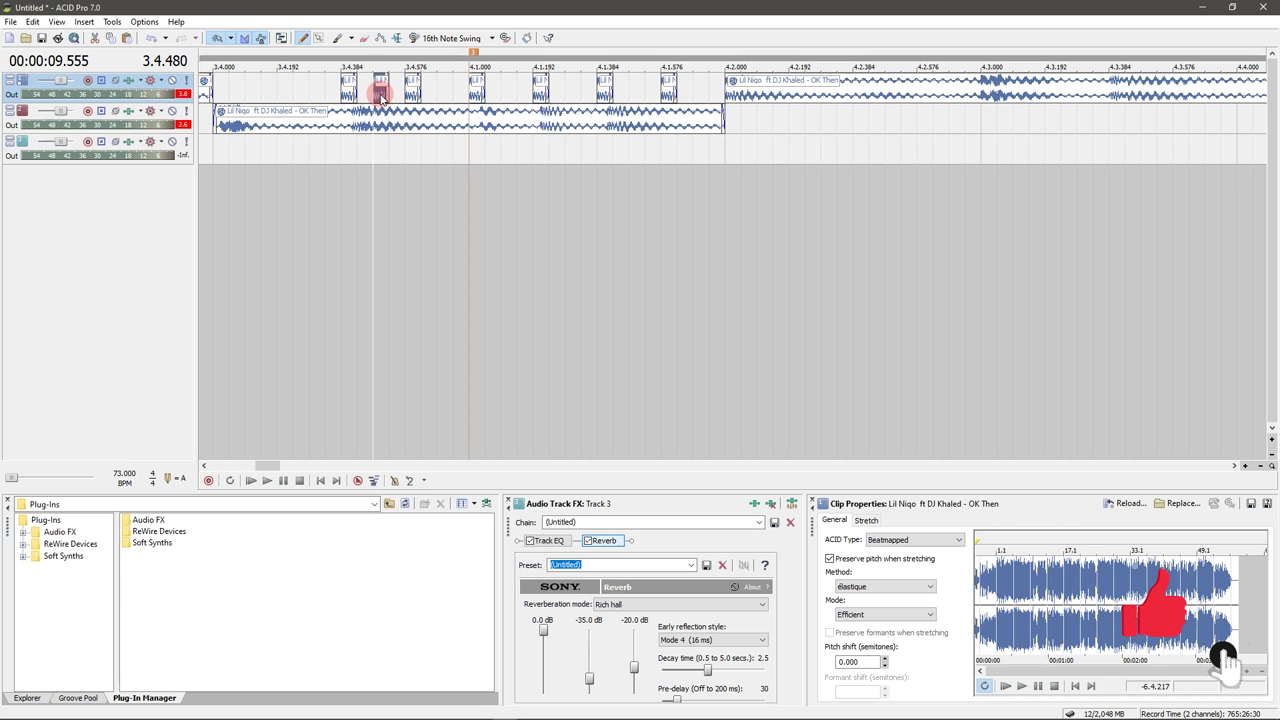
{"action": "left_click", "coordinate": [476, 93]}
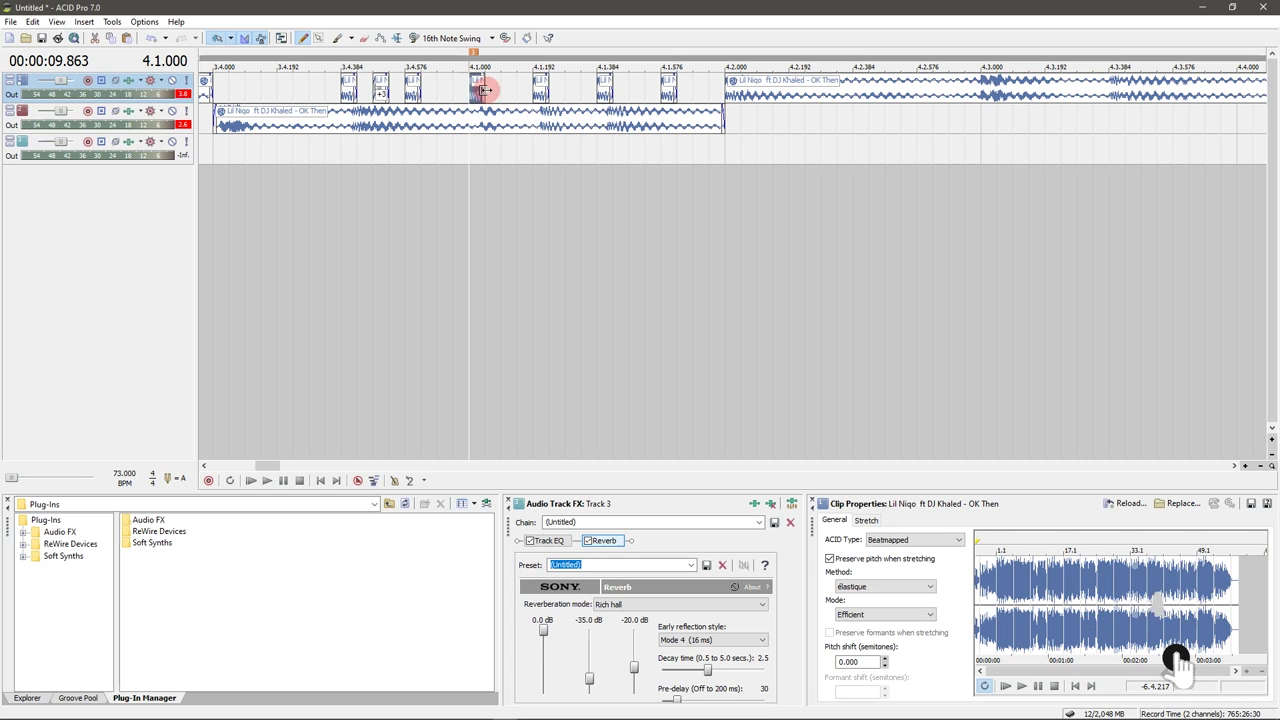
{"action": "left_click_drag", "start_coordinate": [490, 91], "coordinate": [603, 98]}
- Add shorter slices on track 1 at 4.1.480 and 4.1.672, and lengthen the slices at 4.1.384 and 4.1.576
{"action": "scroll", "coordinate": [603, 98], "scroll_direction": "up", "scroll_amount": 1}
{"action": "scroll", "coordinate": [723, 94], "scroll_direction": "up", "scroll_amount": 1}
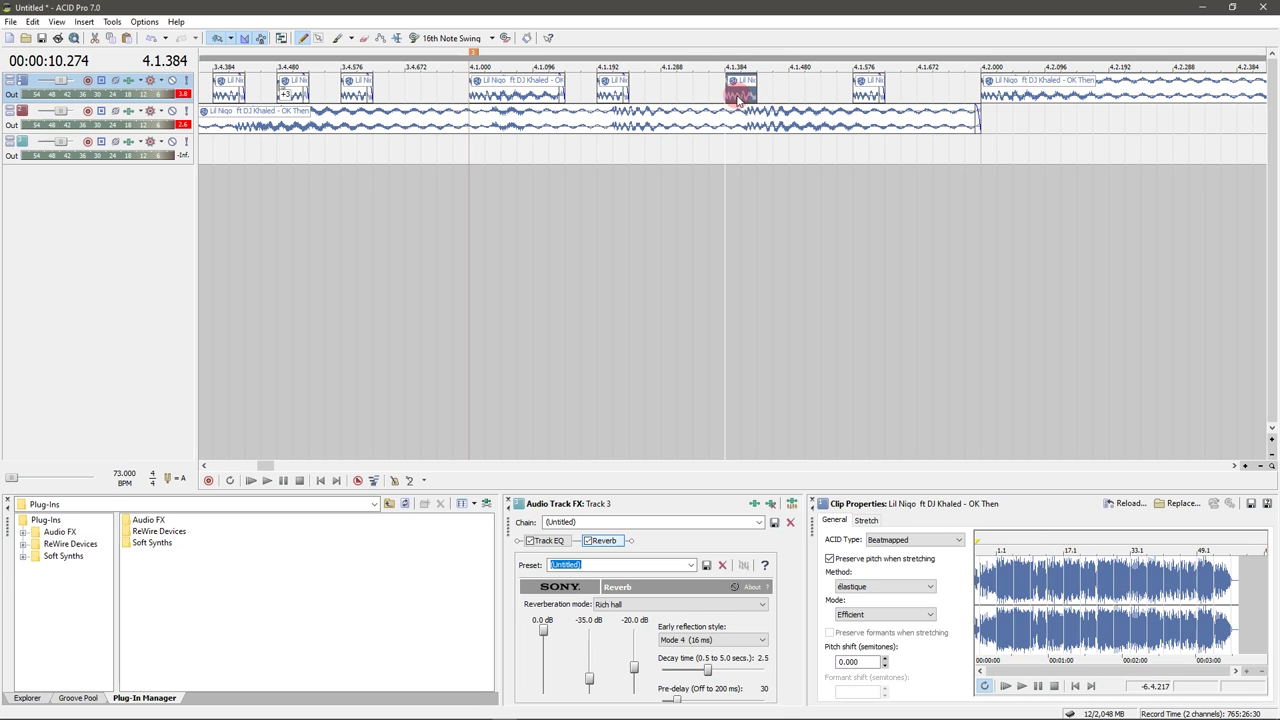
{"action": "left_click_drag", "start_coordinate": [741, 94], "coordinate": [897, 91]}
{"action": "left_click", "coordinate": [876, 94]}
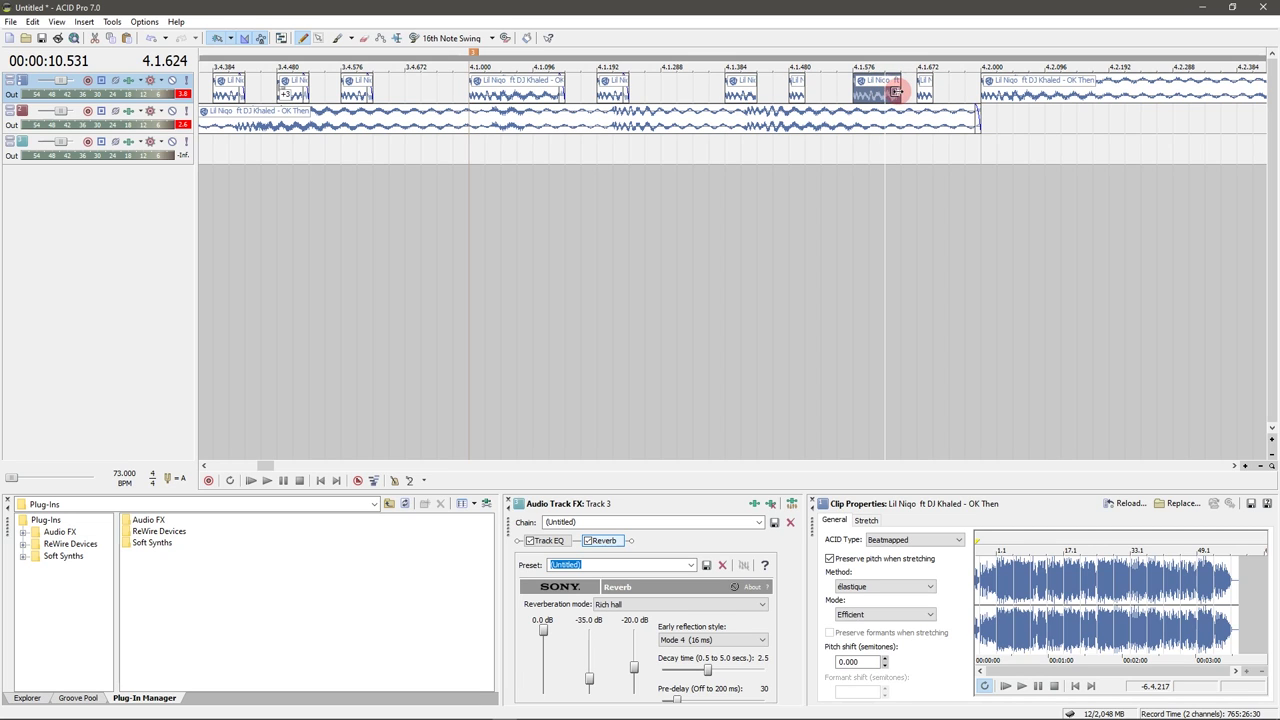
{"action": "left_click", "coordinate": [755, 82]}
- Raise the slices at 4.1.480 and 4.1.672 by 3 semitones and shorten the slices at 4.1.192 and 4.1.000
{"action": "left_click", "coordinate": [791, 84]}
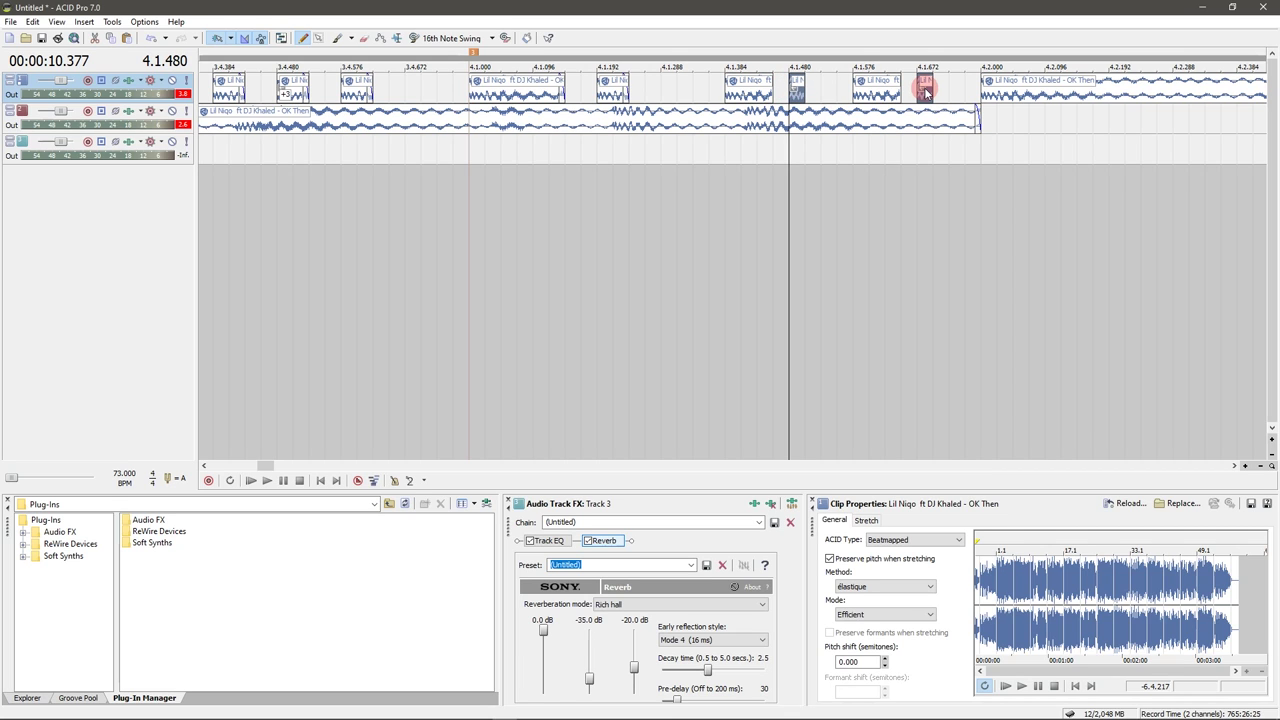
{"action": "key", "text": "KP_Add"}
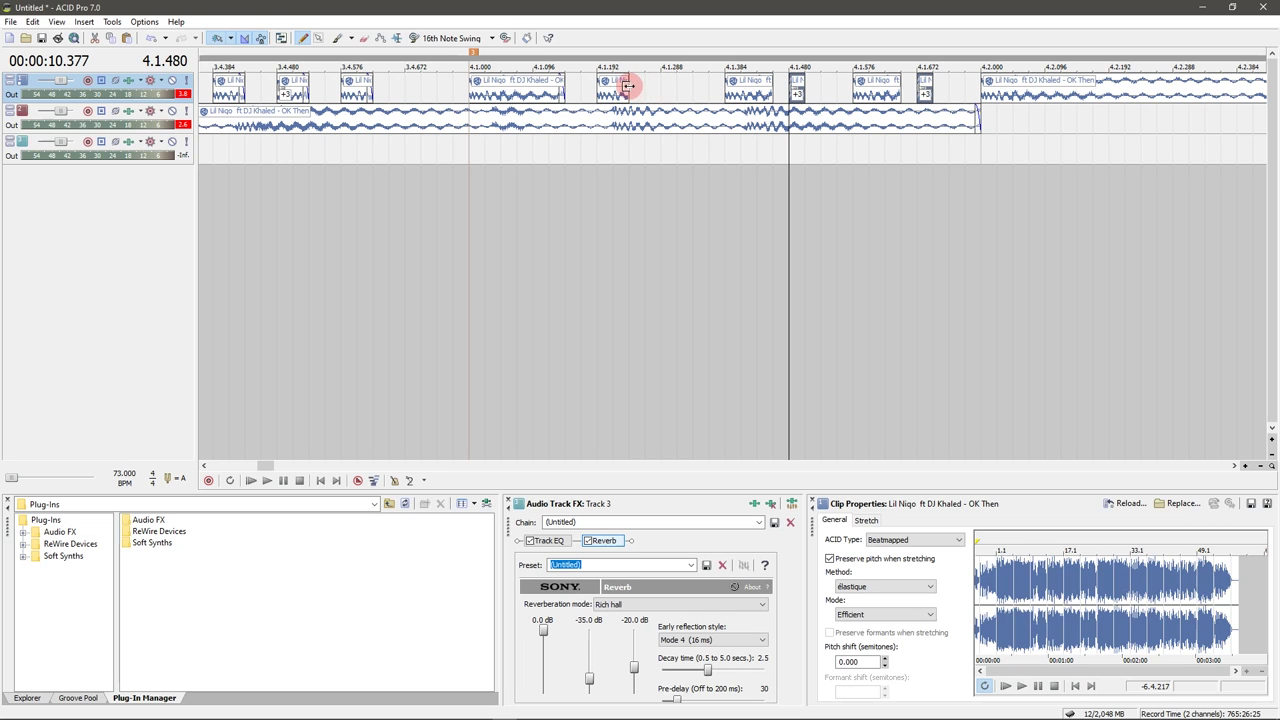
{"action": "left_click_drag", "start_coordinate": [627, 86], "coordinate": [550, 86]}
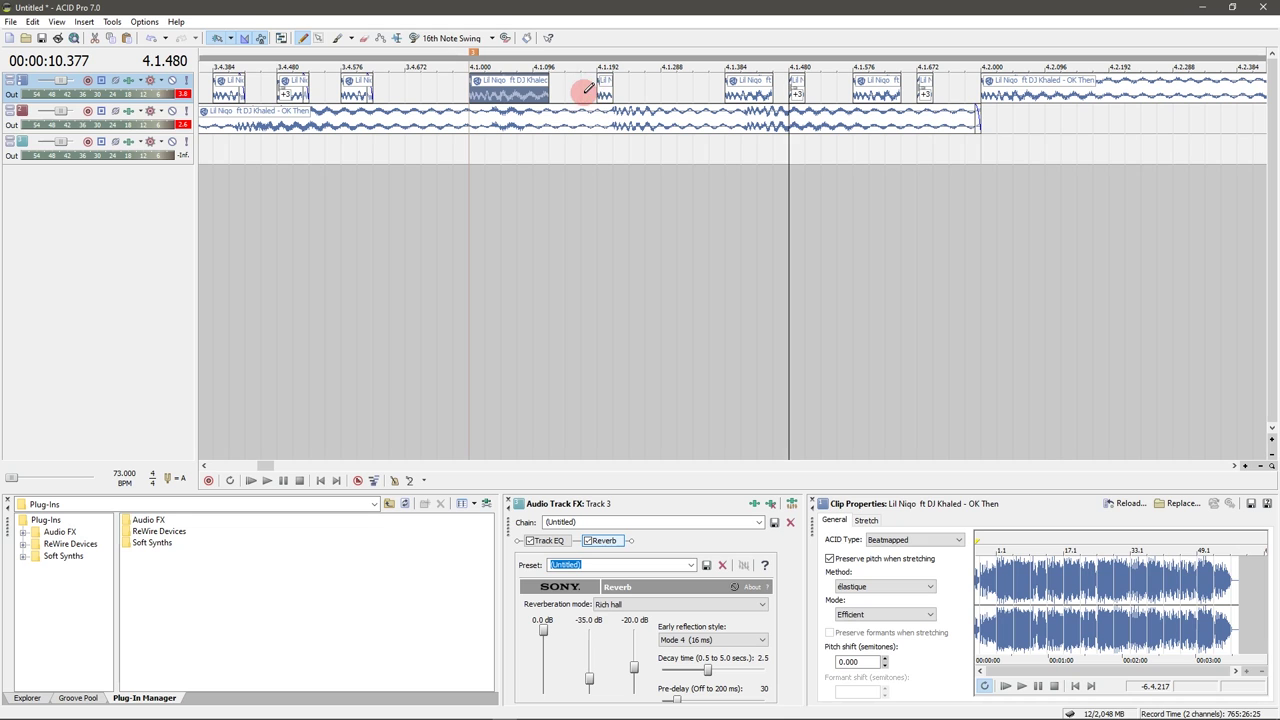
- Play the edited arrangement from measure 3.1 twice to hear the slices over the track 2 section
{"action": "scroll", "coordinate": [587, 147], "scroll_direction": "down", "scroll_amount": 5}
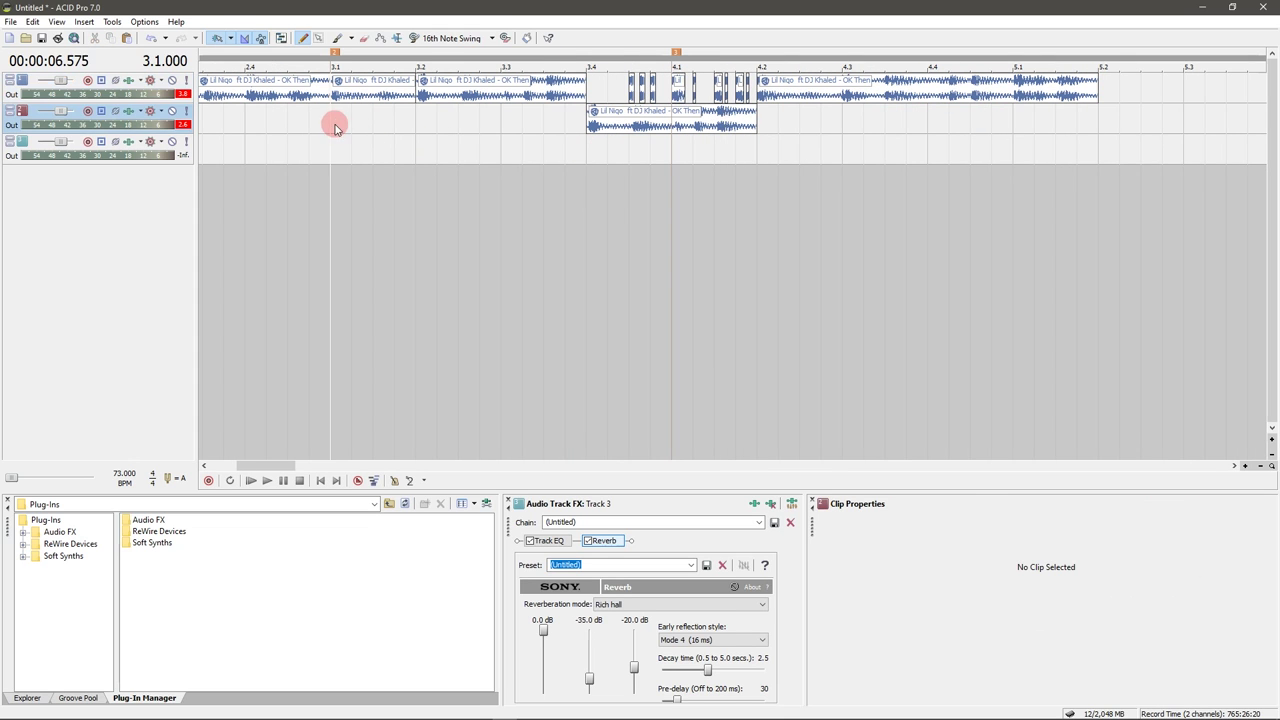
{"action": "left_click", "coordinate": [334, 121]}
{"action": "key", "text": "space"}
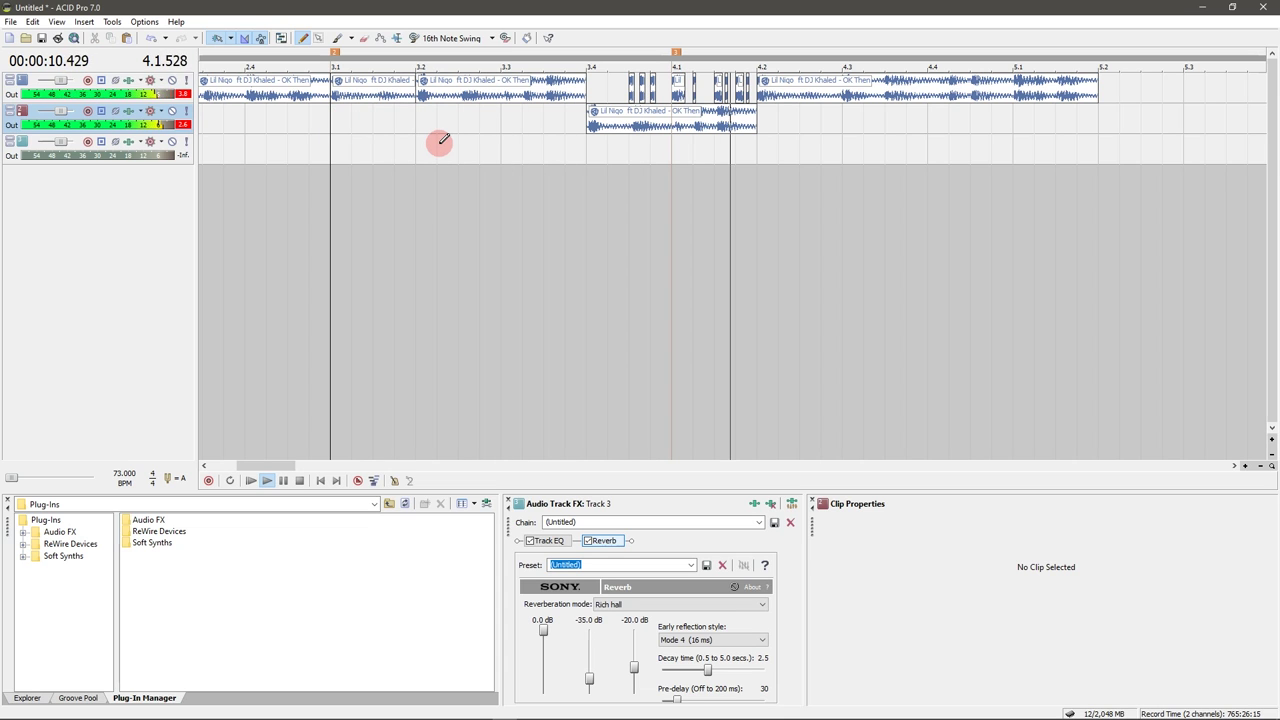
{"action": "key", "text": "space"}
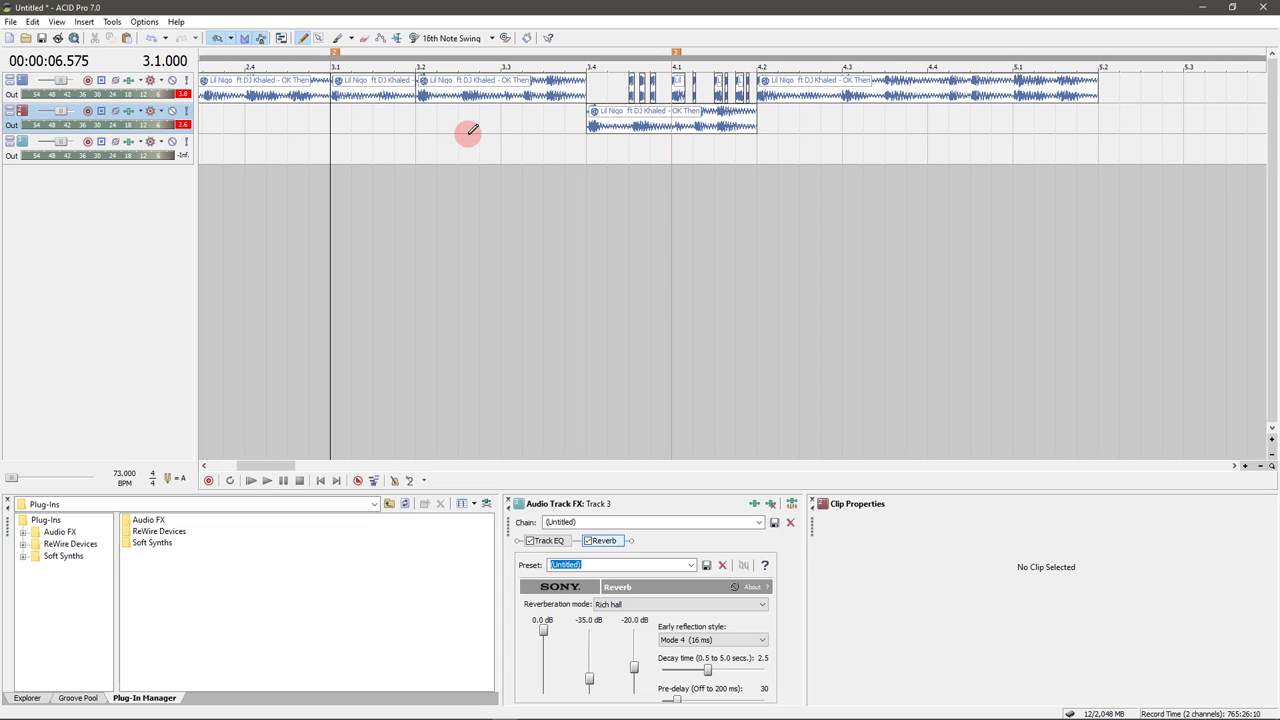
{"action": "key", "text": "space"}
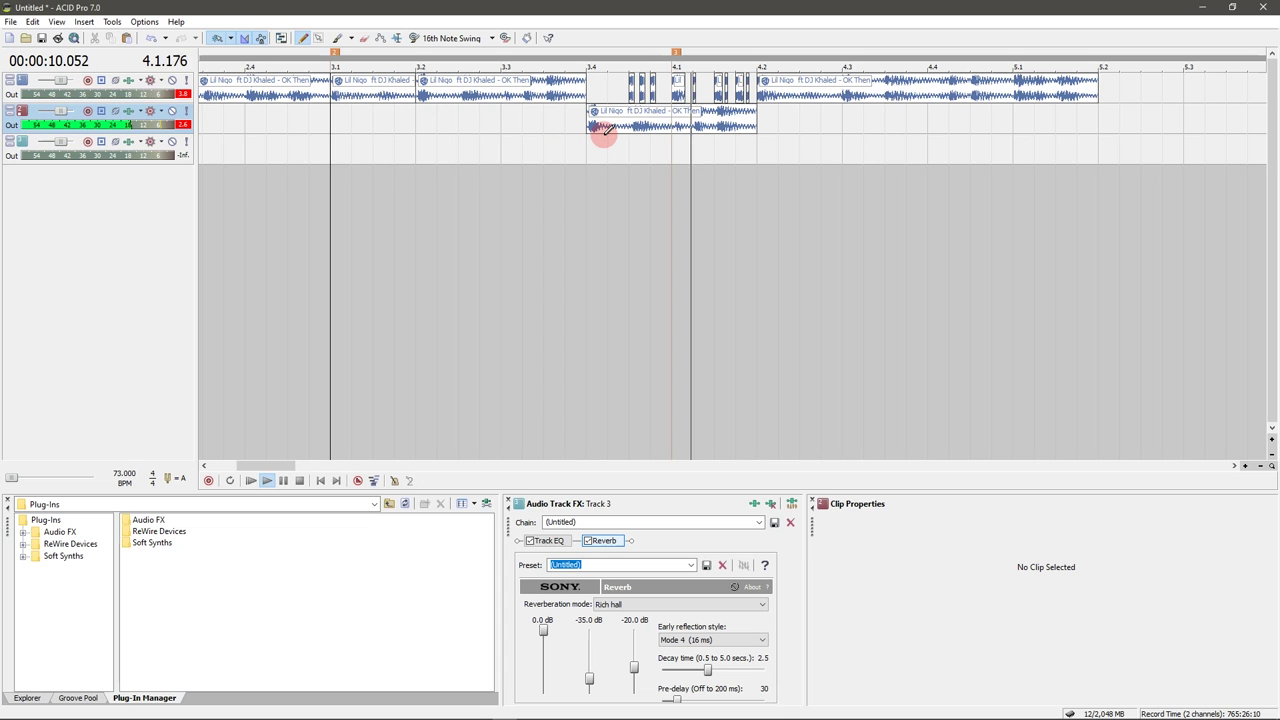
- Split the track 1 clip at 4.2.192 and 4.3.000 and move the middle slice down to track 2
{"action": "key", "text": "space"}
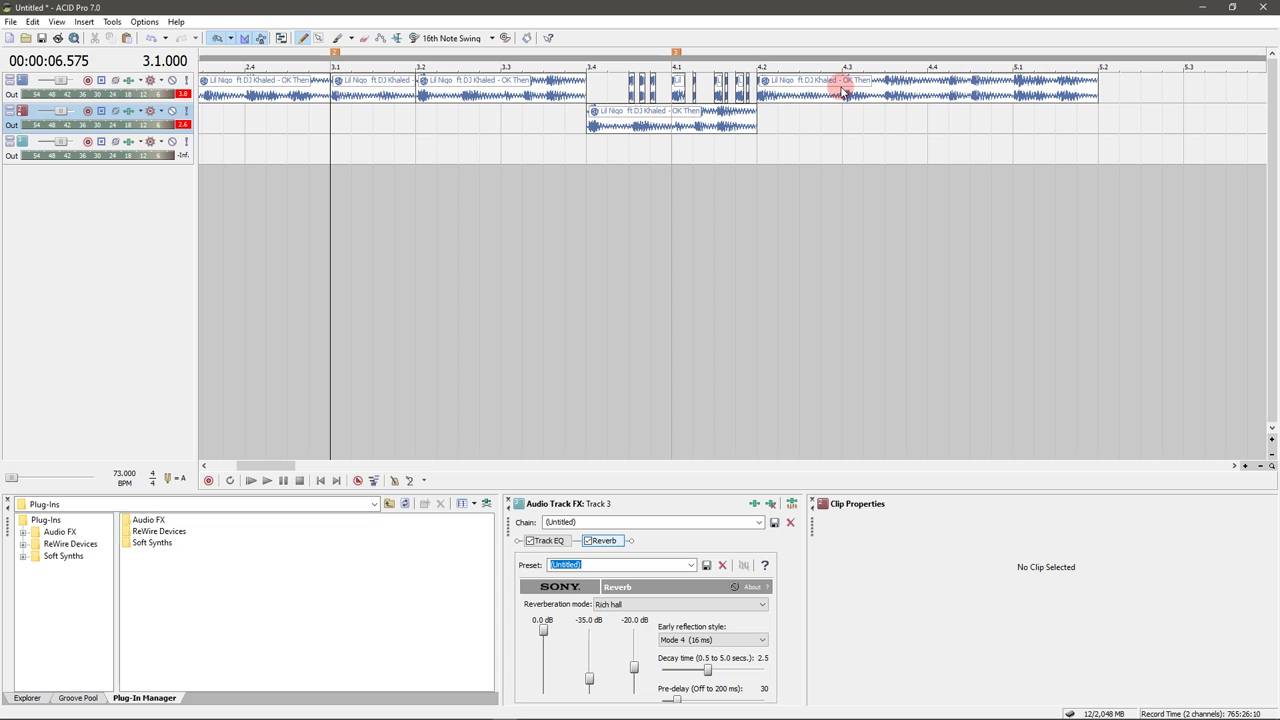
{"action": "left_click", "coordinate": [778, 95]}
{"action": "key", "text": "s"}
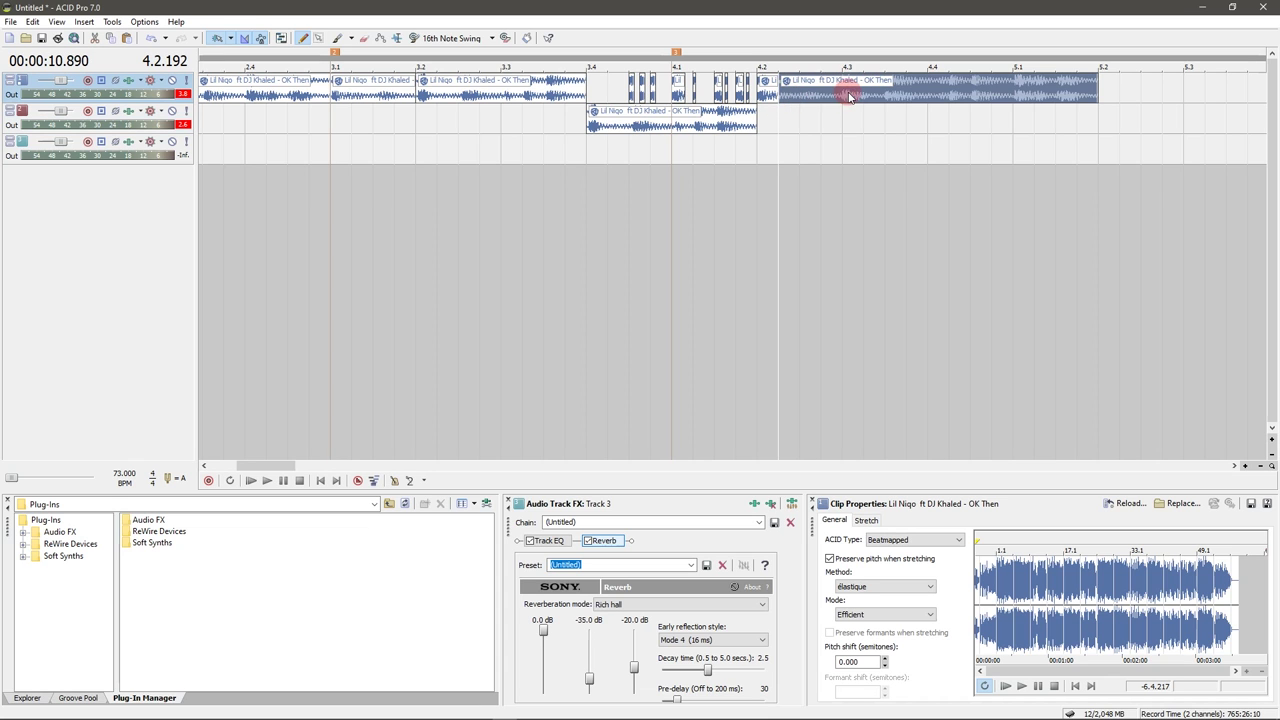
{"action": "left_click", "coordinate": [849, 95]}
{"action": "key", "text": "s"}
{"action": "left_click", "coordinate": [786, 92]}
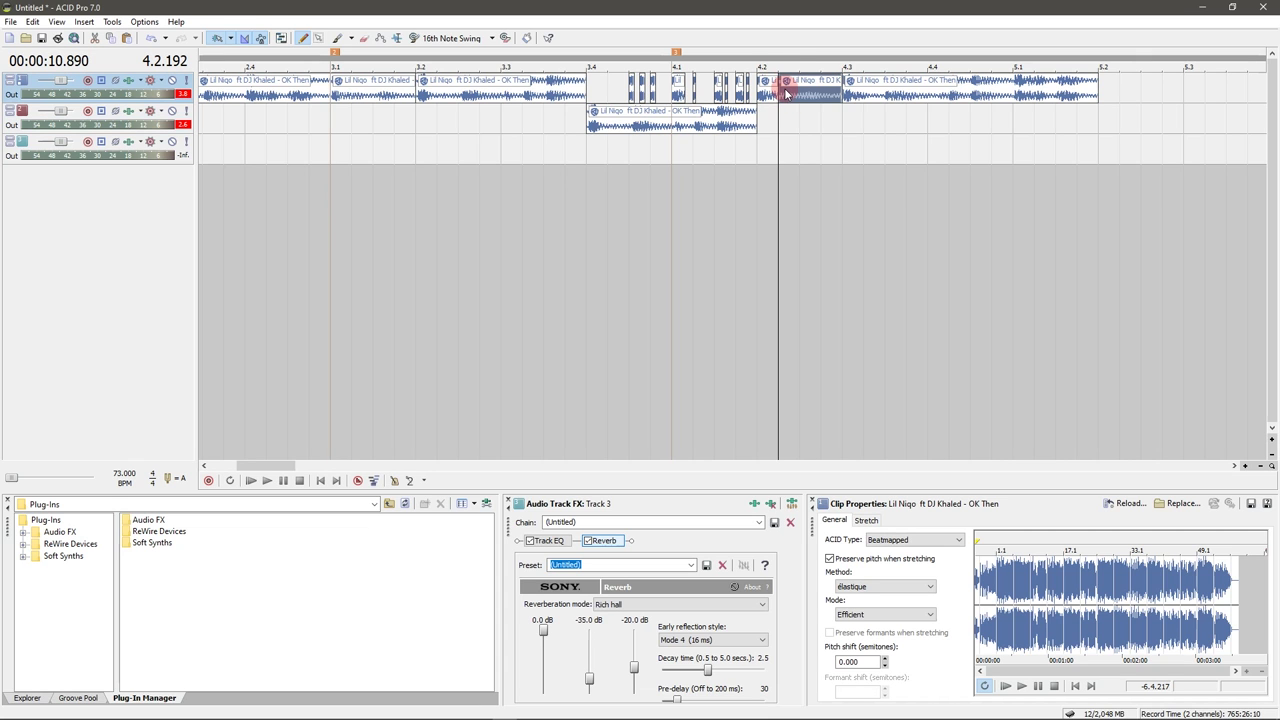
{"action": "left_click_drag", "start_coordinate": [792, 107], "coordinate": [777, 114]}
- Place copies of a short slice from the start of the 4.3.000 clip at 4.2.384, 4.2.480 and 4.2.576 on track 1
{"action": "left_click", "coordinate": [846, 82]}
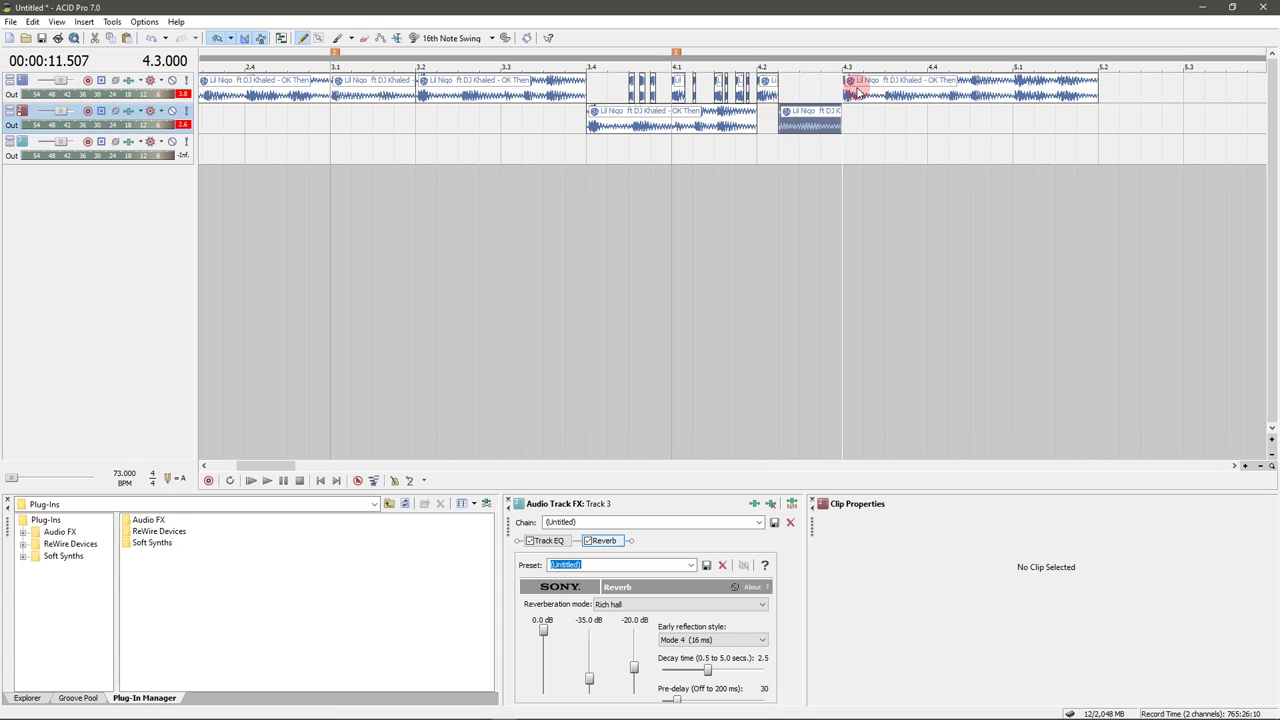
{"action": "scroll", "coordinate": [846, 82], "scroll_direction": "up", "scroll_amount": 4}
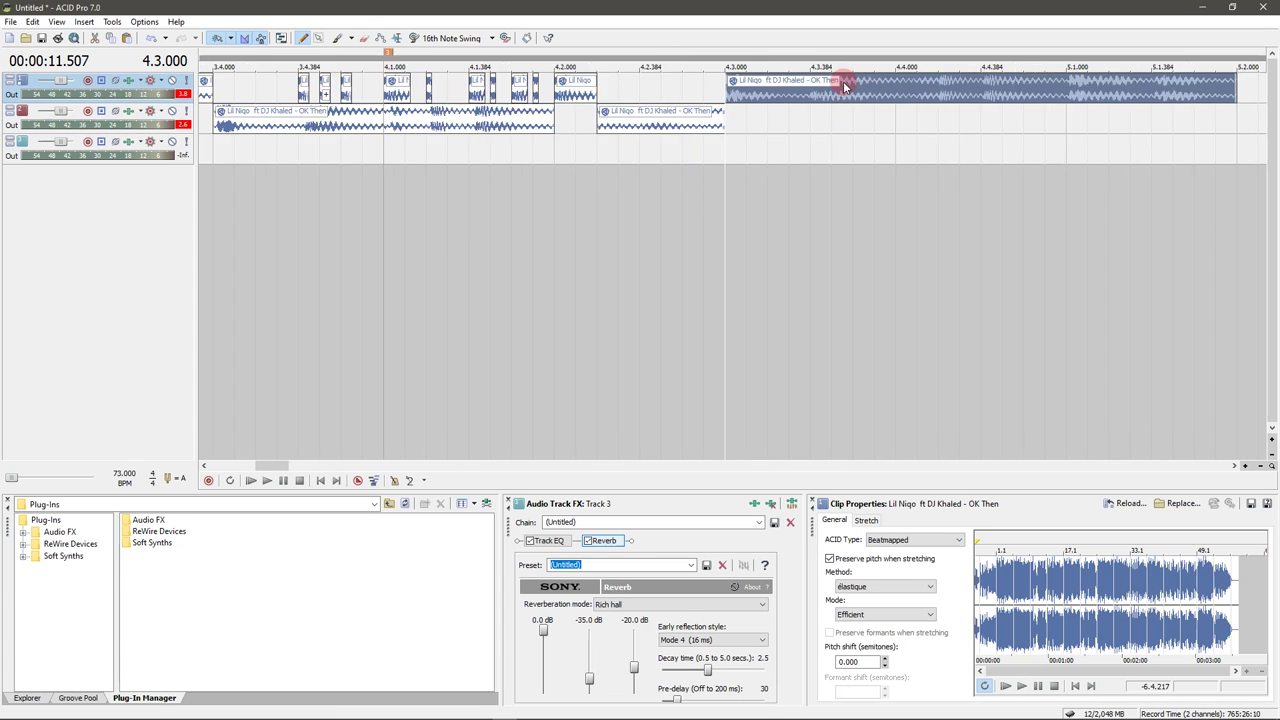
{"action": "left_click", "coordinate": [741, 95]}
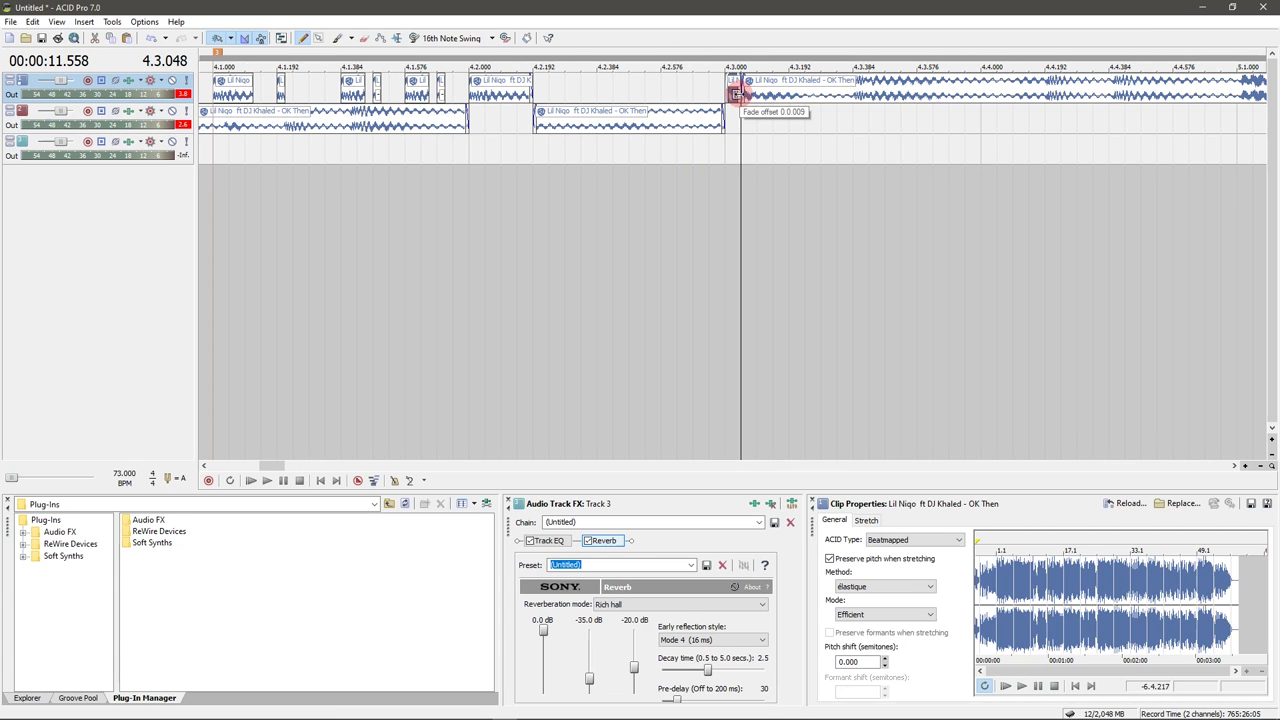
{"action": "left_click", "coordinate": [660, 87]}
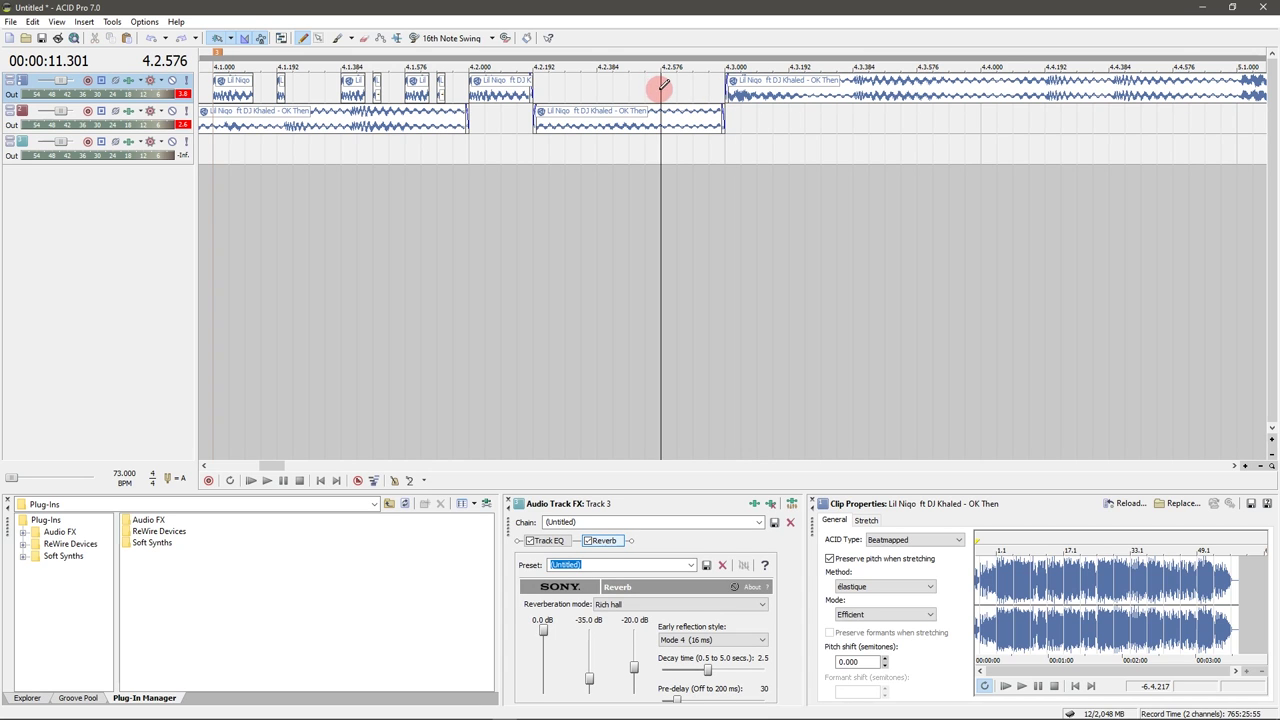
{"action": "left_click_drag", "start_coordinate": [661, 86], "coordinate": [684, 80]}
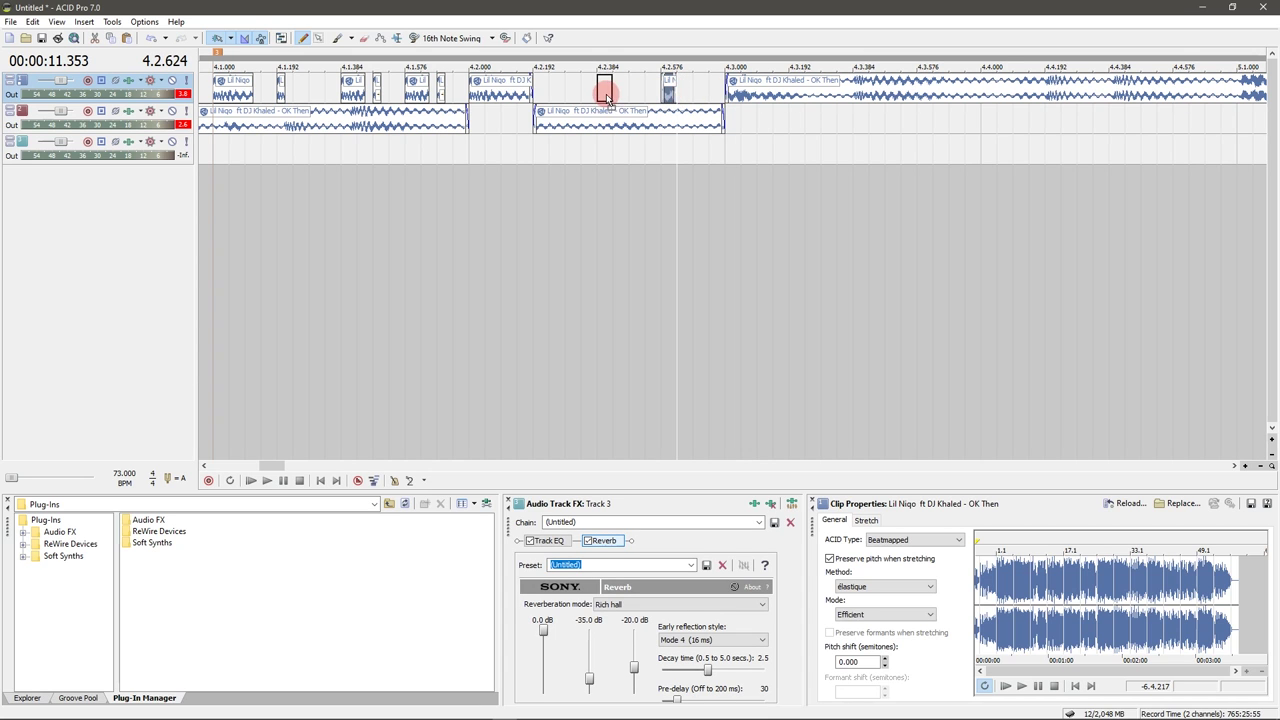
{"action": "left_click_drag", "start_coordinate": [607, 95], "coordinate": [605, 95]}
{"action": "key", "text": "Up"}
{"action": "scroll", "coordinate": [666, 78], "scroll_direction": "up", "scroll_amount": 2}
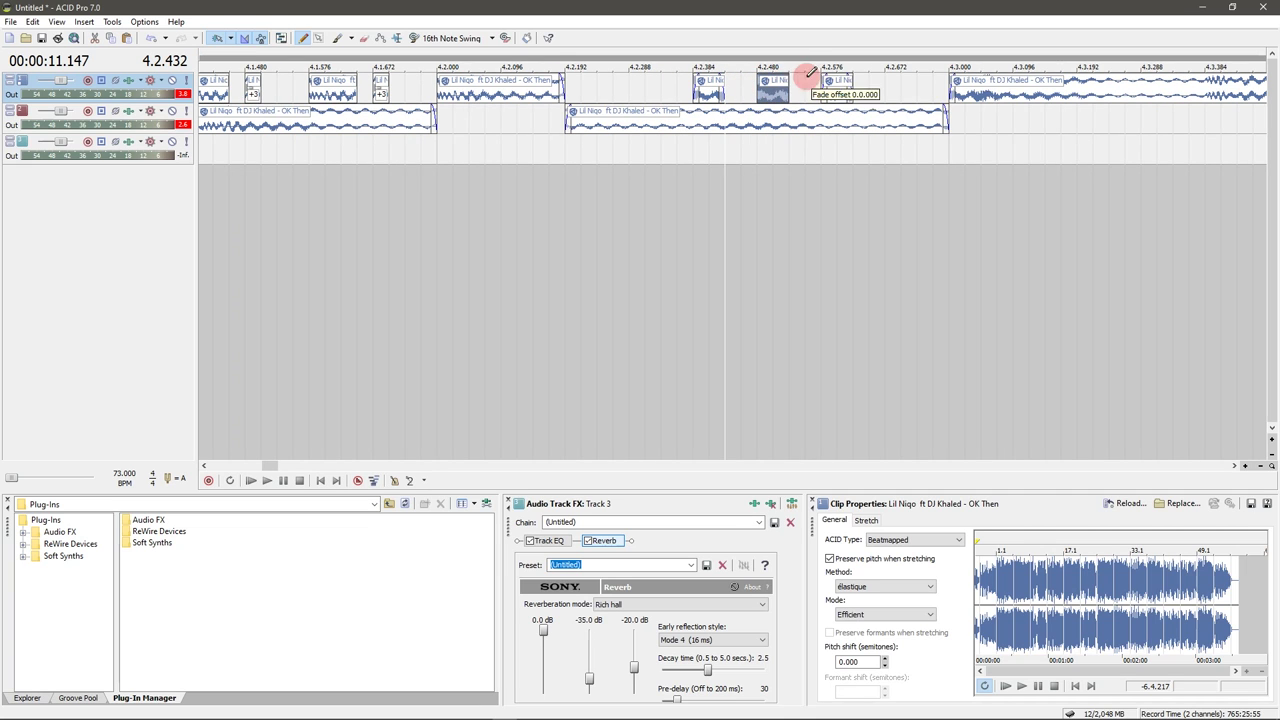
- Shorten the slice at 4.2.480 to about 4.2.504 and lengthen the slices at 4.2.384 and 4.2.576
{"action": "left_click", "coordinate": [722, 88]}
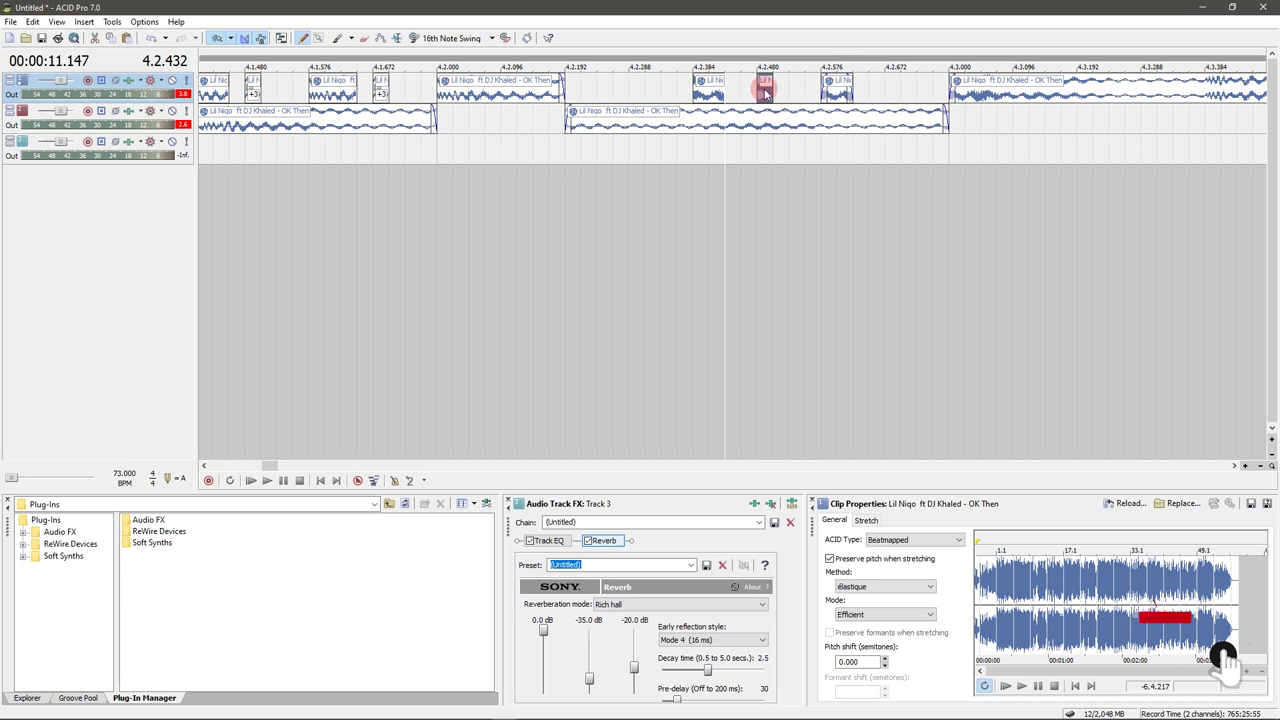
{"action": "left_click", "coordinate": [722, 89]}
{"action": "left_click_drag", "start_coordinate": [724, 89], "coordinate": [740, 88]}
{"action": "mouse_move", "coordinate": [840, 88]}
{"action": "left_mouse_down"}
{"action": "mouse_move", "coordinate": [791, 87]}
{"action": "mouse_move", "coordinate": [891, 86]}
{"action": "mouse_move", "coordinate": [858, 92]}
{"action": "left_mouse_up"}
- Copy the short slice at 4.2.480 to 4.2.672 and raise the pitch of both slices
{"action": "left_click", "coordinate": [766, 88]}
{"action": "left_click", "coordinate": [768, 94]}
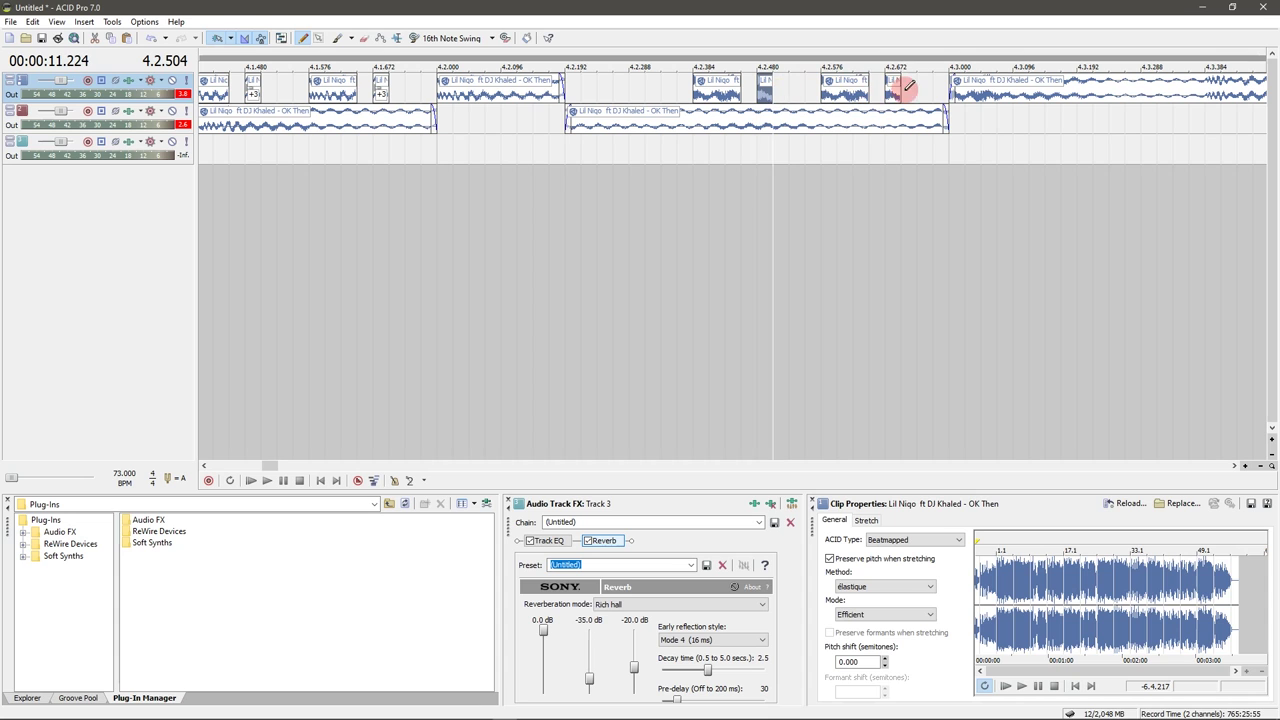
{"action": "left_click", "coordinate": [895, 98]}
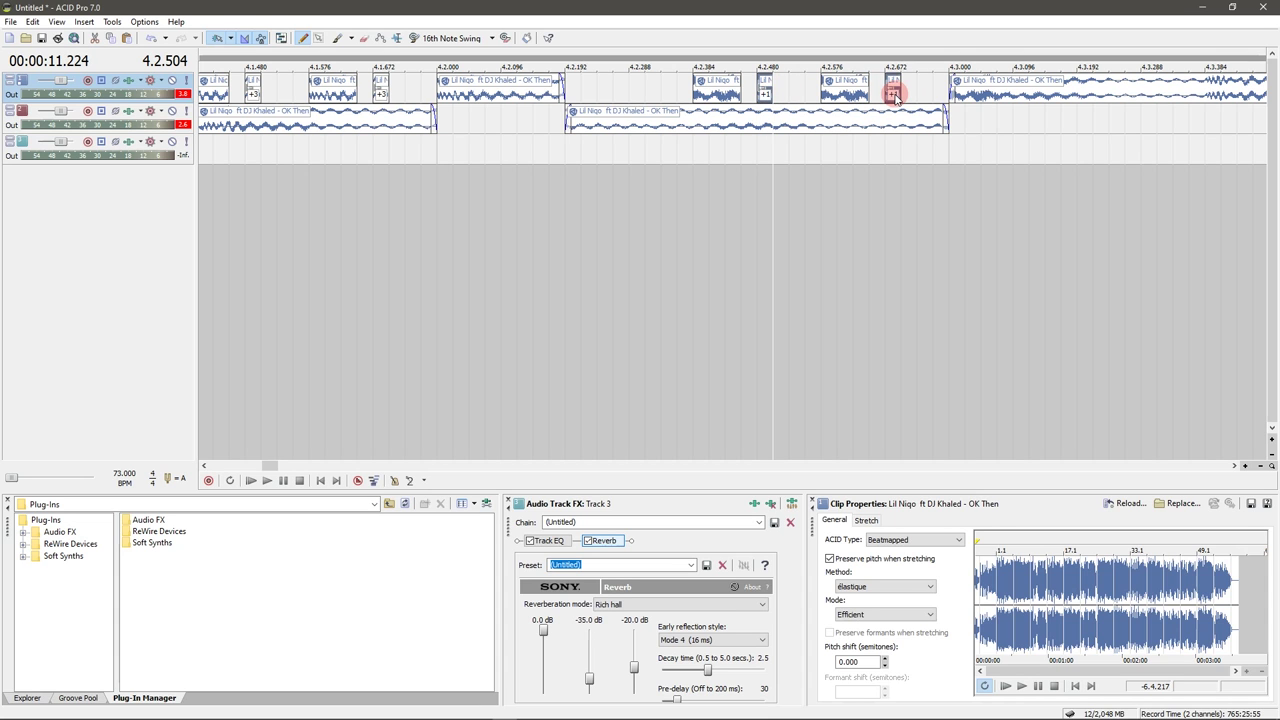
- Play the arrangement from 3.3.000 to hear the new slices before 4.3.000
{"action": "scroll", "coordinate": [914, 120], "scroll_direction": "down", "scroll_amount": 4}
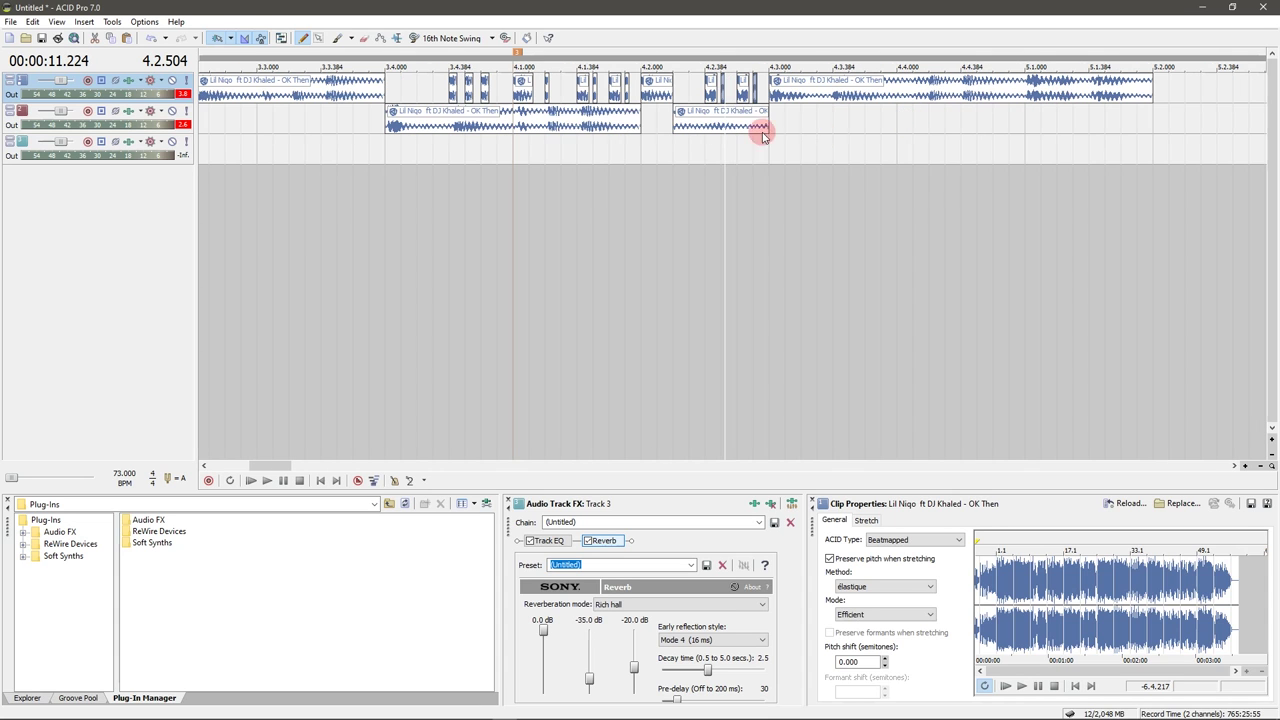
{"action": "left_click", "coordinate": [521, 150]}
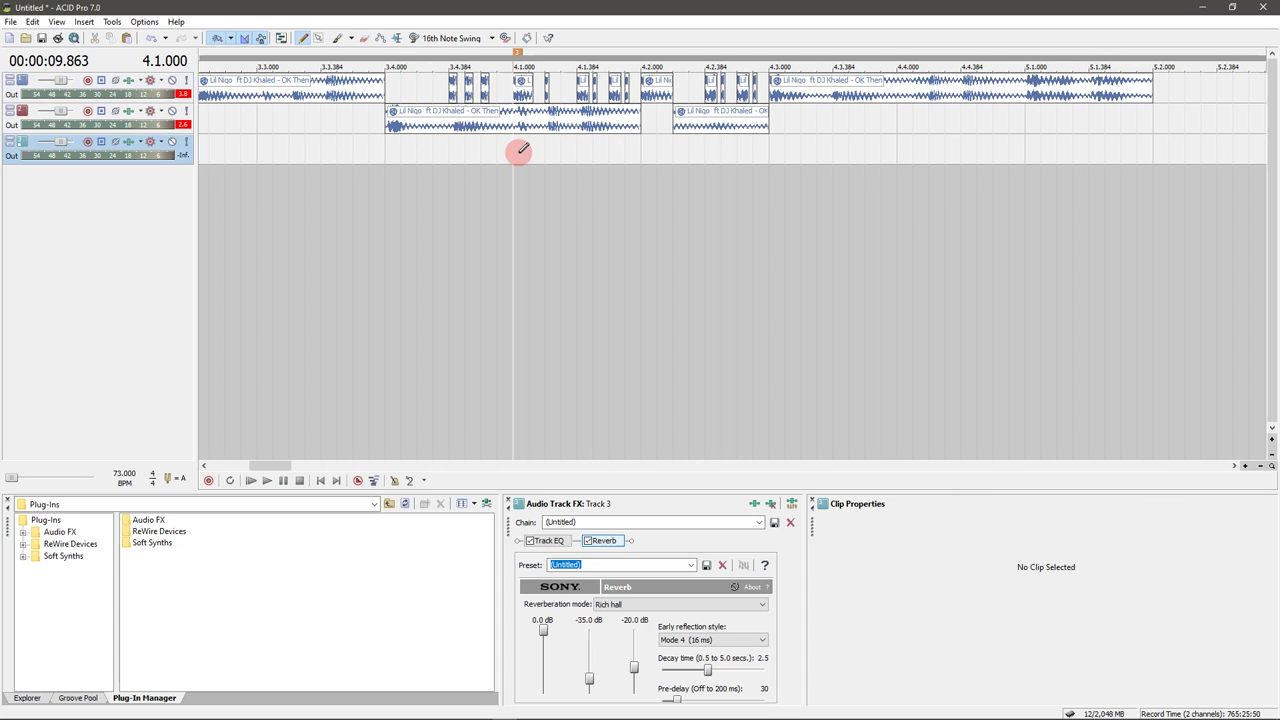
{"action": "left_click", "coordinate": [257, 150]}
{"action": "key", "text": "space"}
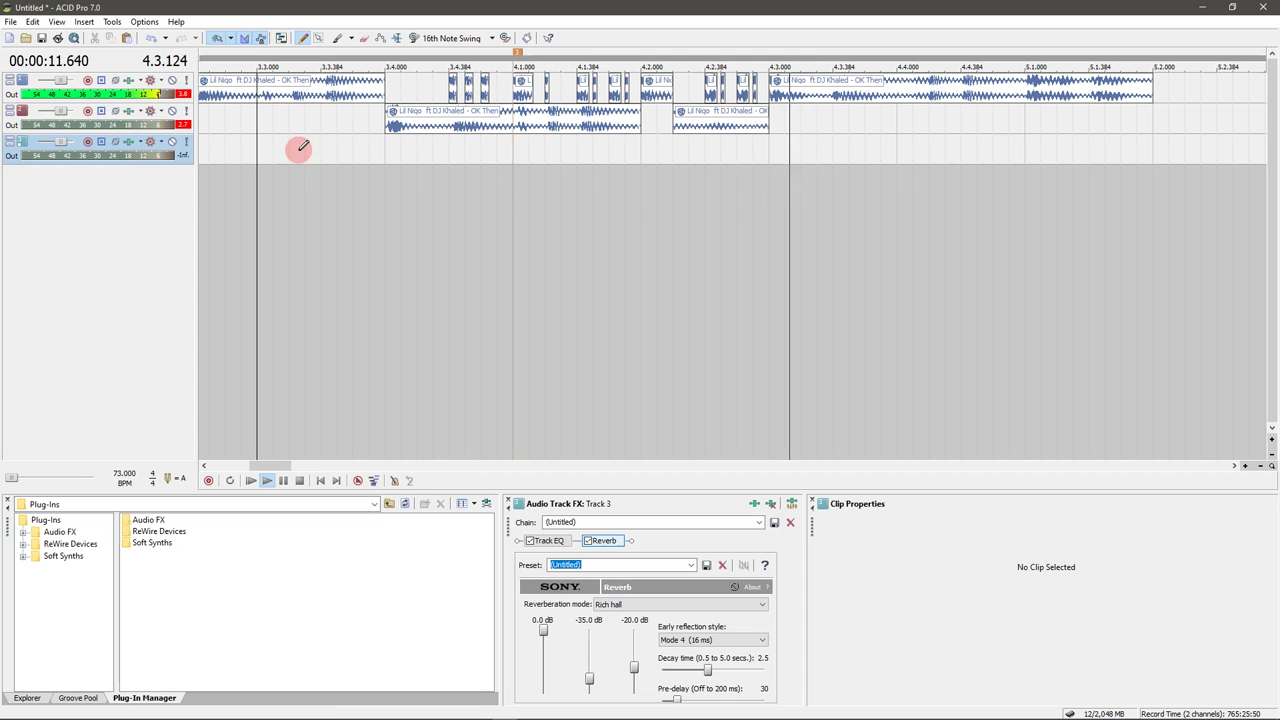
{"action": "key", "text": "space"}
- Split the track 1 clip at 4.3.384 and 4.3.576 and delete the part after 4.3.576
{"action": "left_click", "coordinate": [832, 86]}
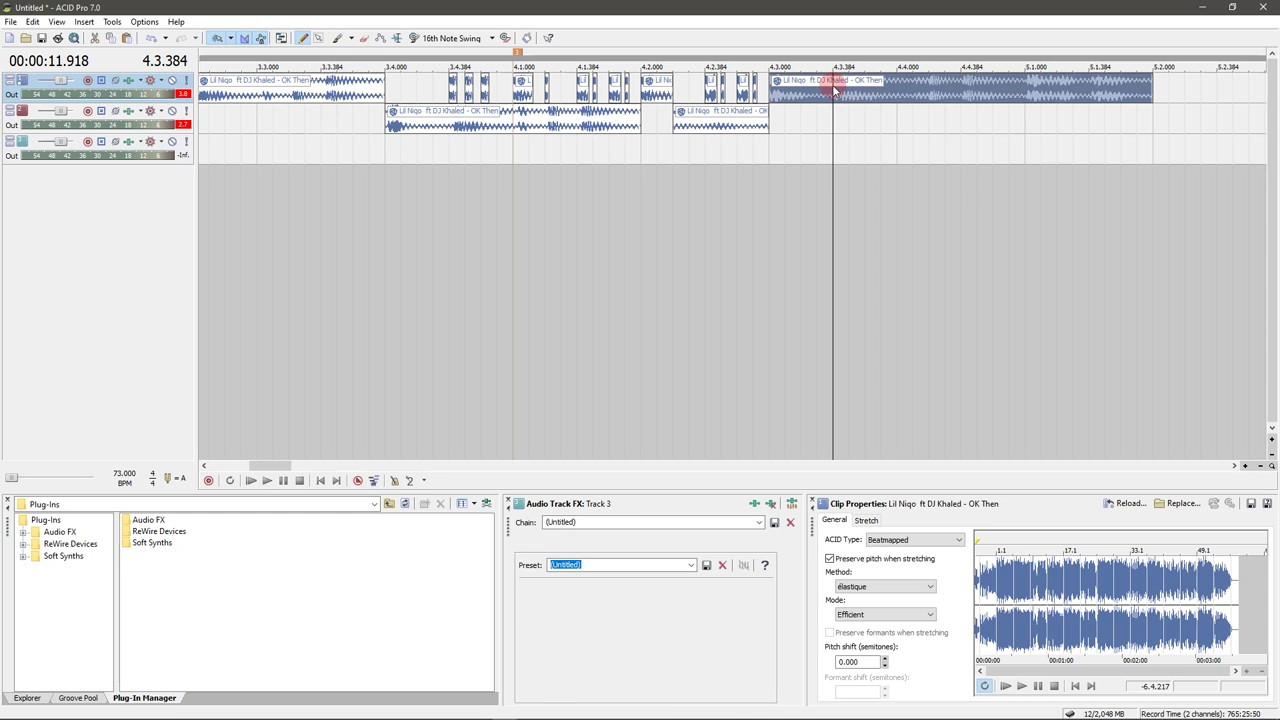
{"action": "key", "text": "s"}
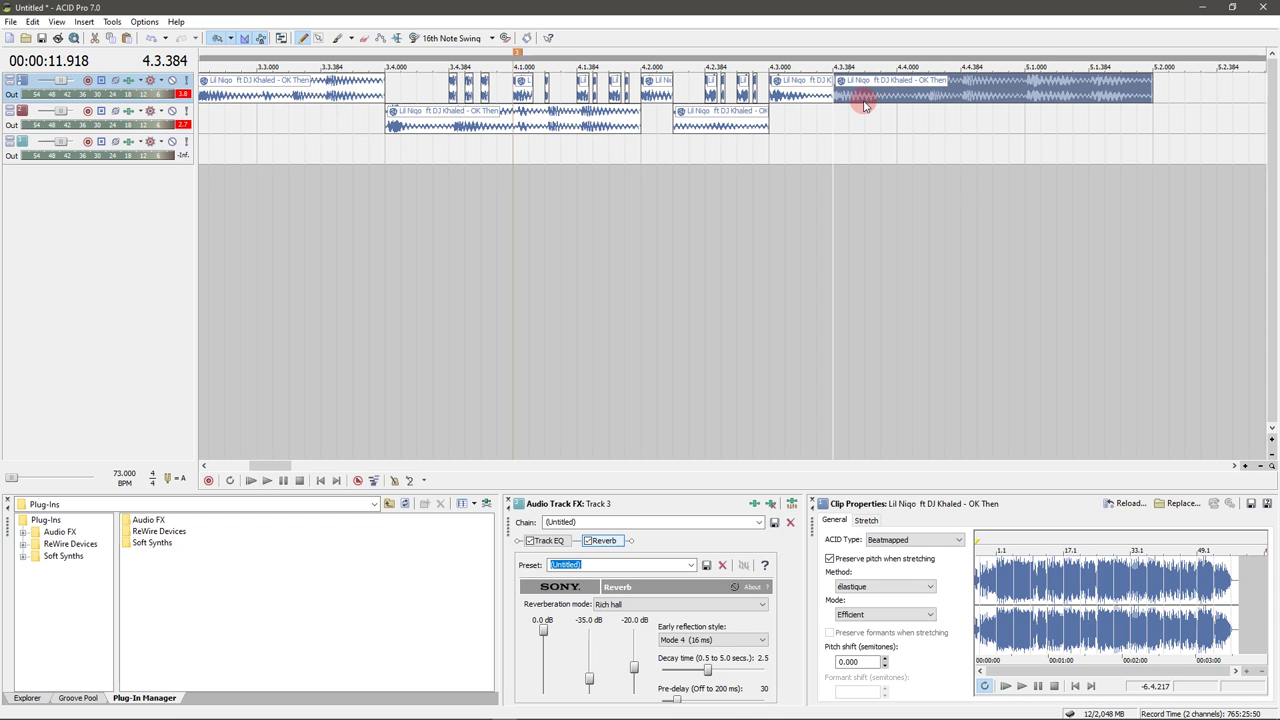
{"action": "left_click", "coordinate": [863, 100]}
{"action": "key", "text": "s"}
{"action": "key", "text": "Delete"}
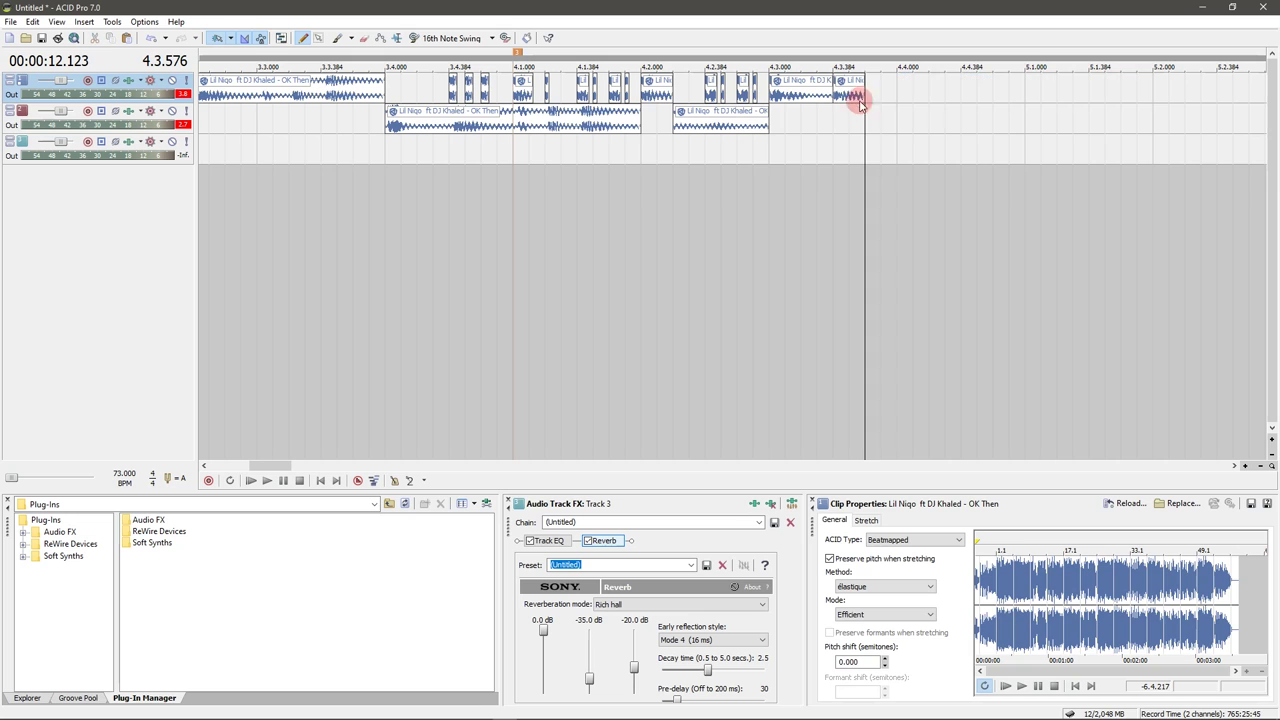
- Move the slice at 4.3.384 from track 1 to track 3 and add a copy of it at about 4.3.672
{"action": "left_click", "coordinate": [835, 95]}
{"action": "key", "text": "Delete"}
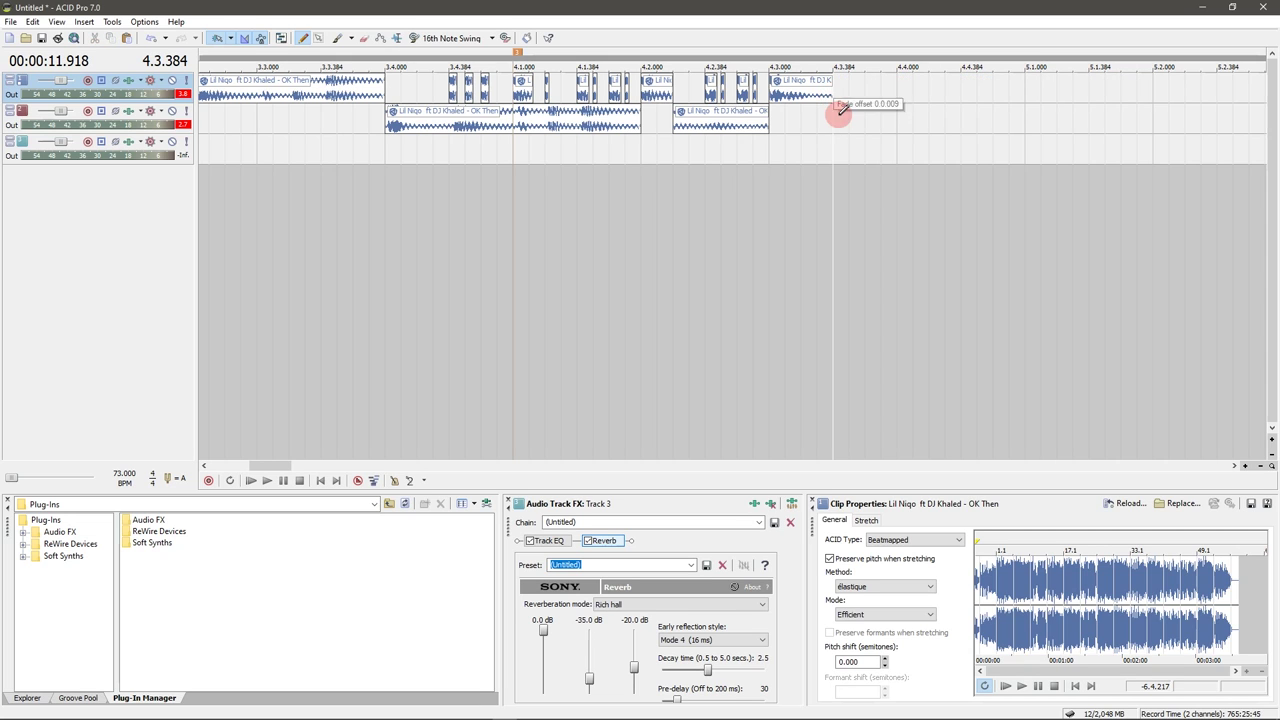
{"action": "mouse_move", "coordinate": [836, 140]}
{"action": "left_mouse_down"}
{"action": "mouse_move", "coordinate": [860, 160]}
{"action": "mouse_move", "coordinate": [897, 151]}
{"action": "left_mouse_up"}
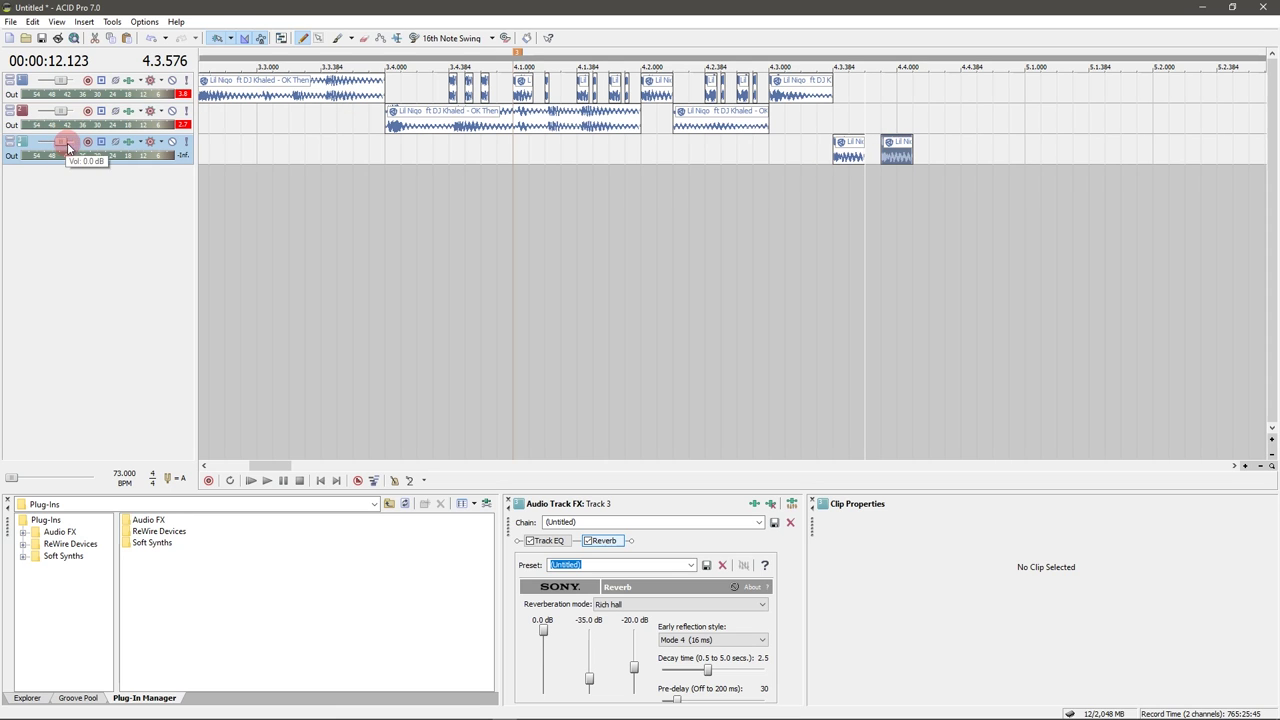
- Audition the track 3 slices from 4.3.000 and move the second one to 4.4.000
{"action": "left_click", "coordinate": [766, 157]}
{"action": "key", "text": "space"}
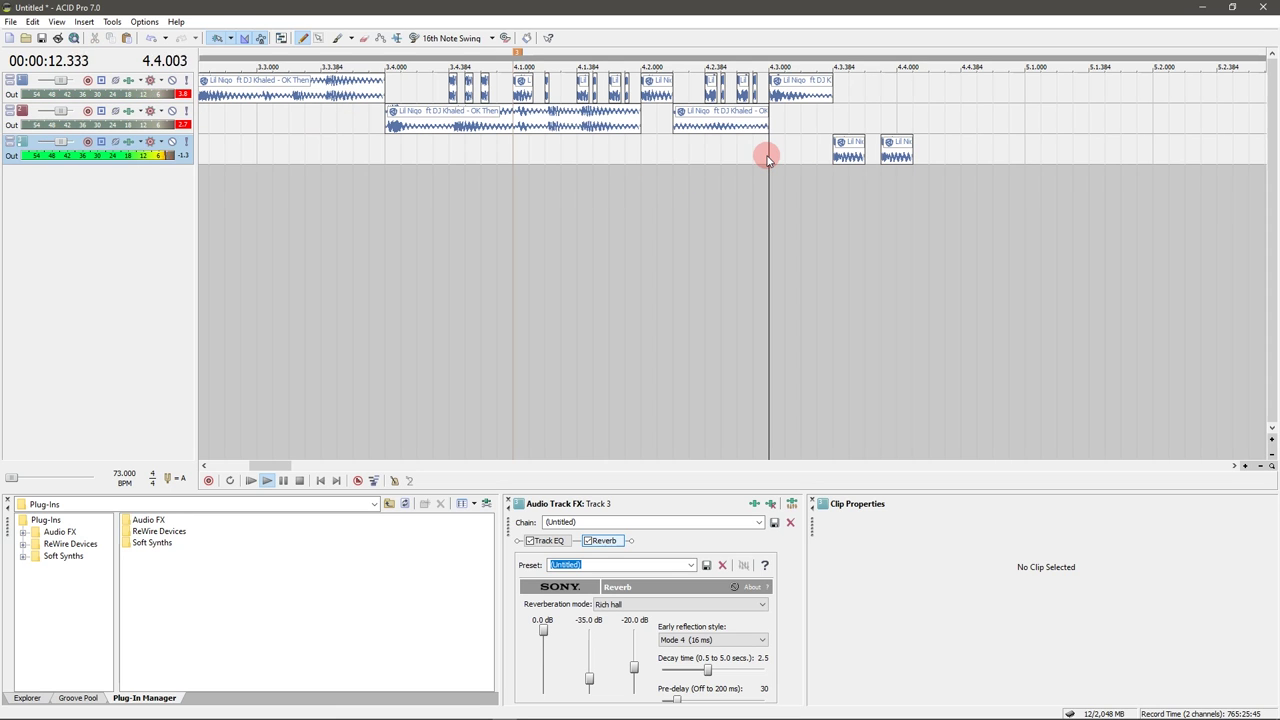
{"action": "key", "text": "space"}
{"action": "left_click_drag", "start_coordinate": [903, 155], "coordinate": [913, 162]}
{"action": "key", "text": "space"}
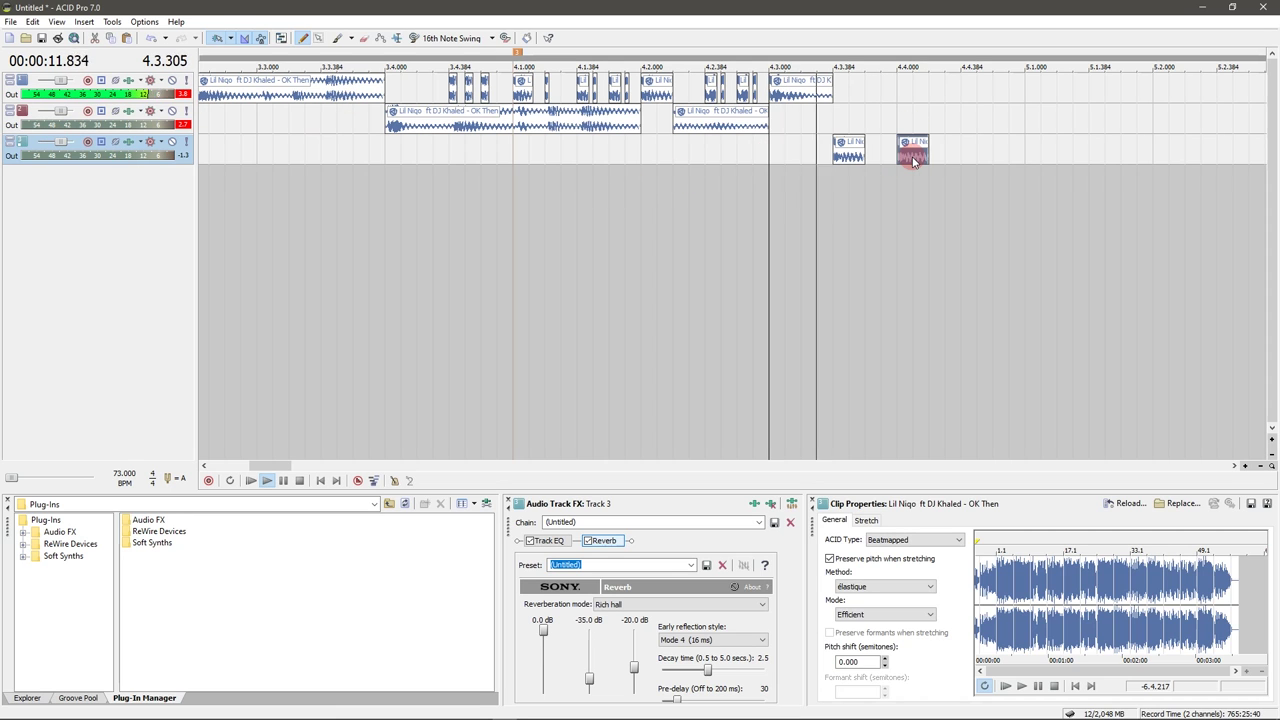
{"action": "key", "text": "space"}
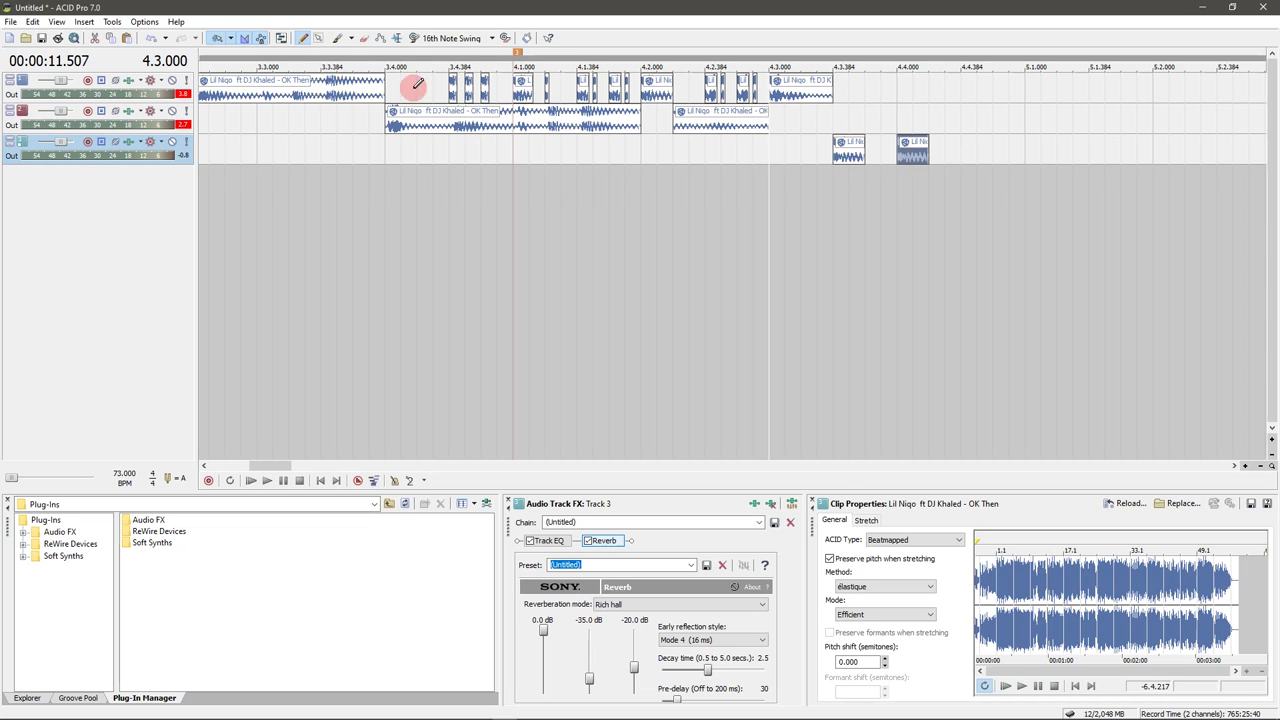
- Copy the track 1 clip at 2.1.000 to 5.1.000 on the same track
{"action": "scroll", "coordinate": [563, 123], "scroll_direction": "down", "scroll_amount": 2}
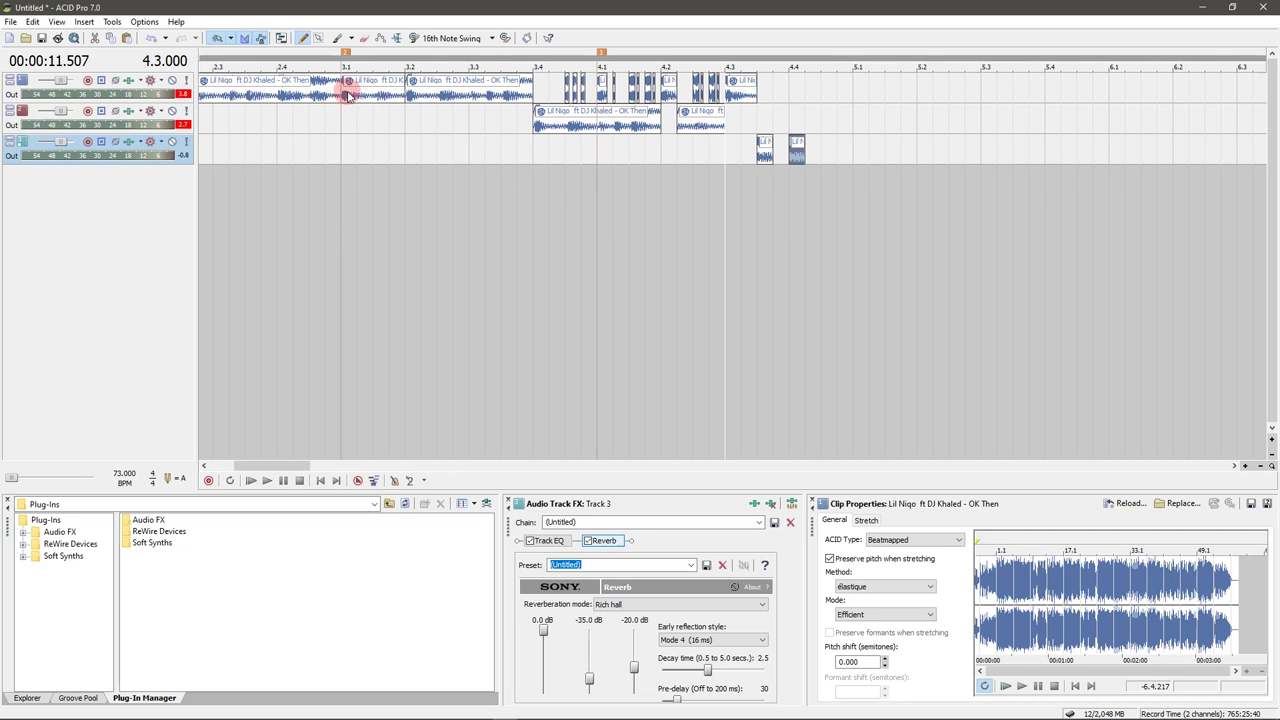
{"action": "left_click", "coordinate": [347, 95]}
{"action": "scroll", "coordinate": [360, 95], "scroll_direction": "down", "scroll_amount": 1}
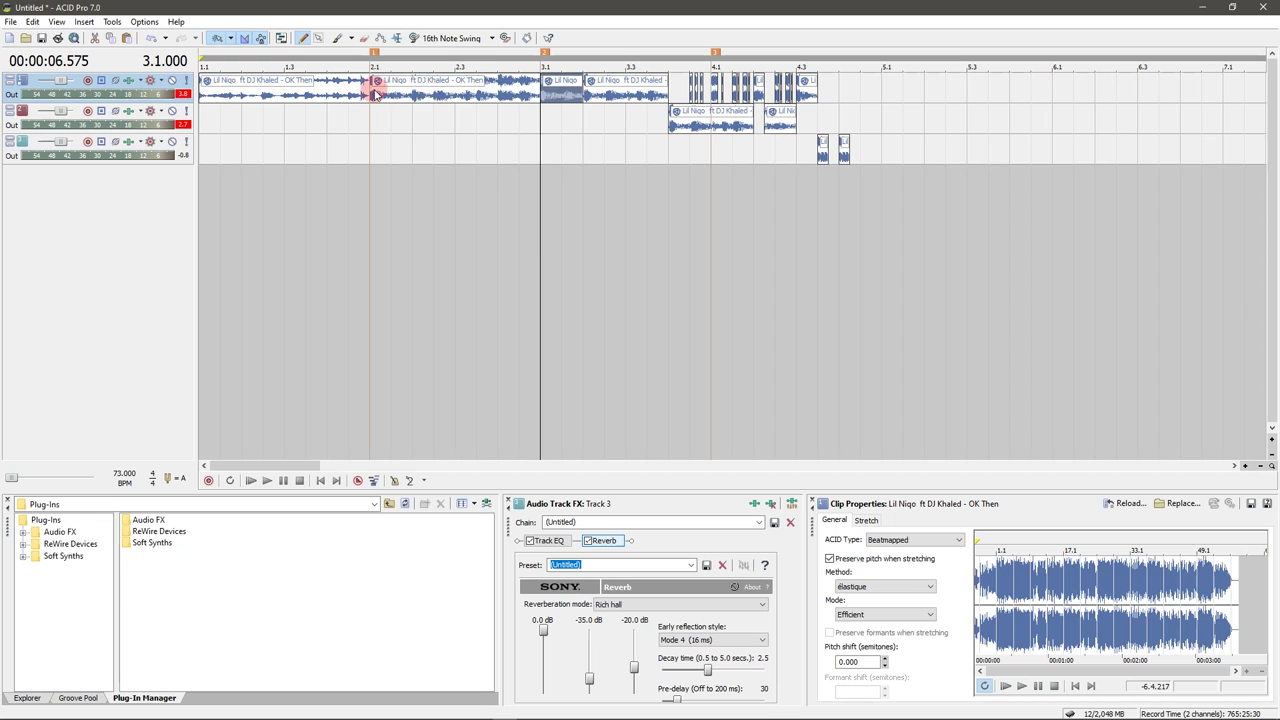
{"action": "left_click_drag", "start_coordinate": [373, 93], "coordinate": [888, 97]}
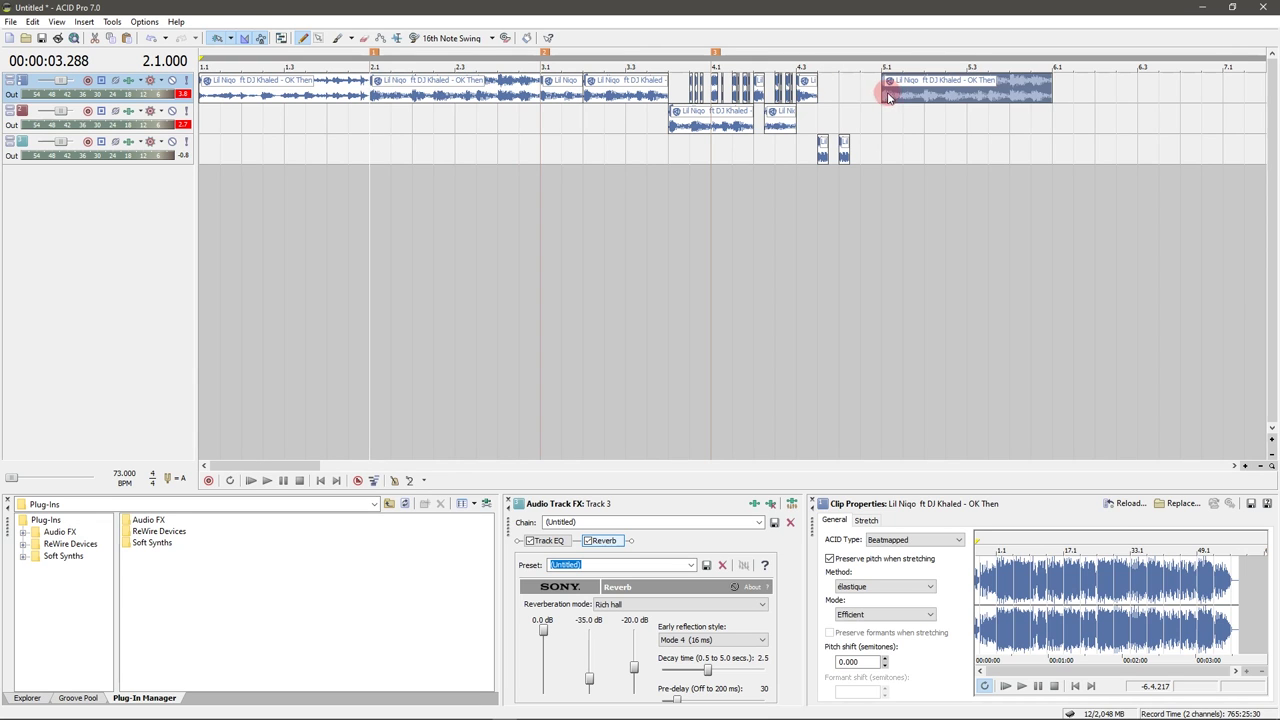
- Copy the track 3 slice at 4.4.000 to 4.4.384 and lower the gain of both, the copy to about -9.3 dB
{"action": "left_click", "coordinate": [786, 137]}
{"action": "scroll", "coordinate": [800, 136], "scroll_direction": "up", "scroll_amount": 3}
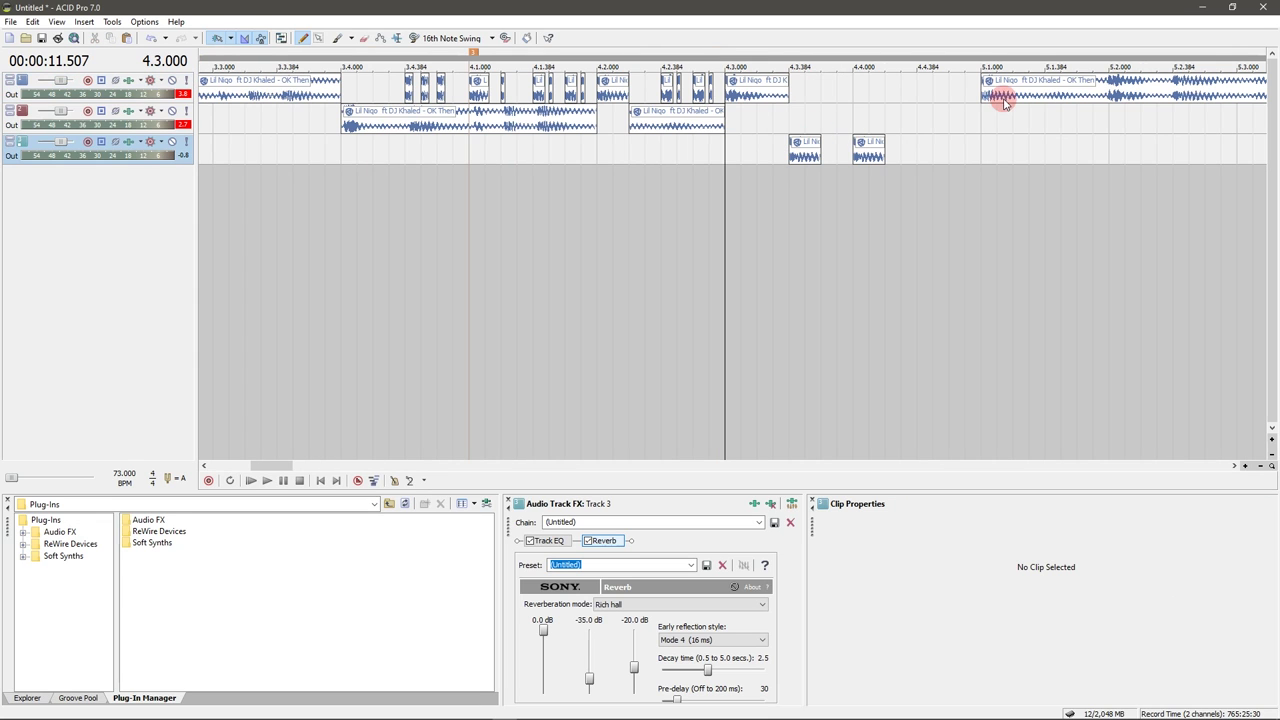
{"action": "key", "text": "space"}
{"action": "left_click", "coordinate": [860, 158]}
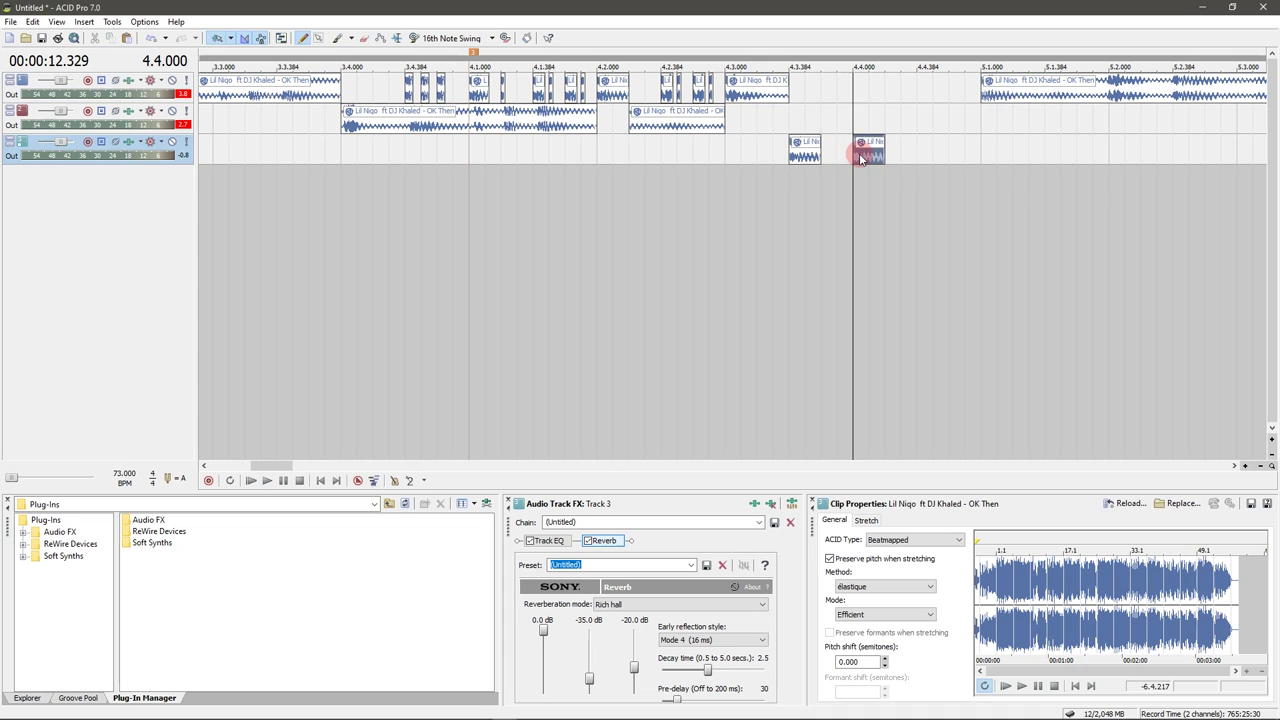
{"action": "left_click_drag", "start_coordinate": [860, 158], "coordinate": [936, 155]}
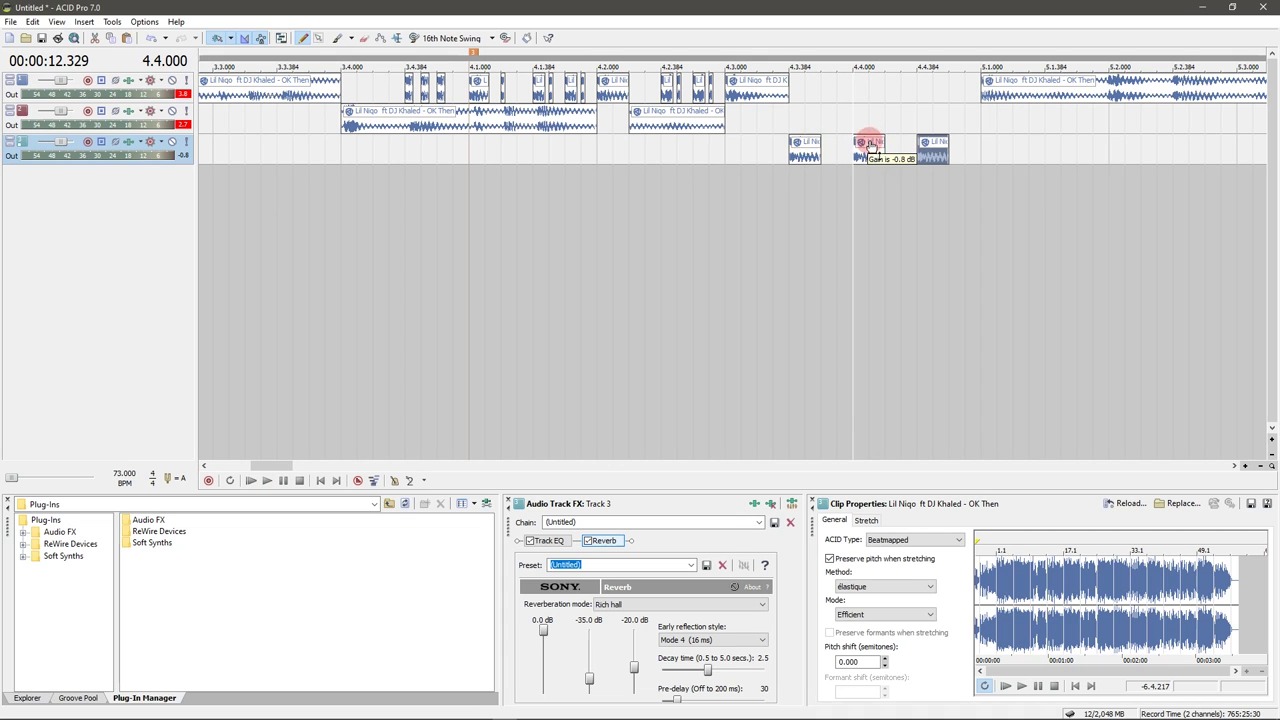
{"action": "left_click_drag", "start_coordinate": [870, 145], "coordinate": [935, 143]}
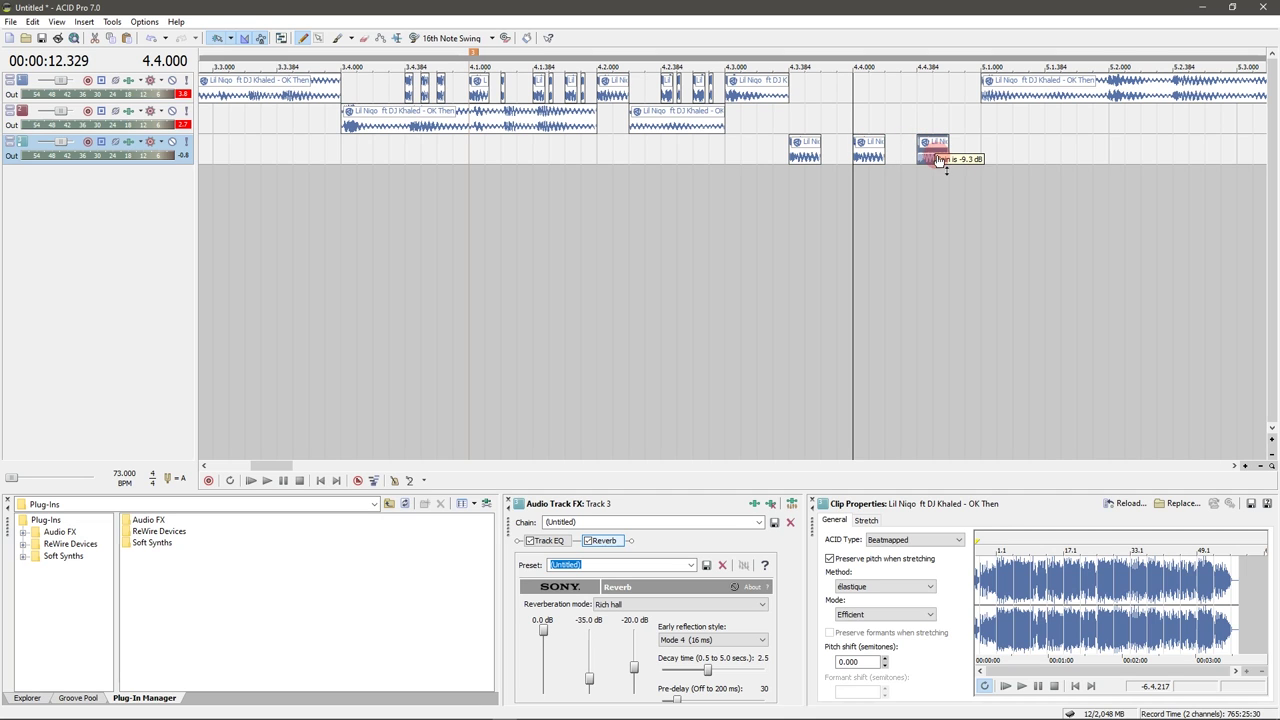
- Add short slices from the 5.1.000 clip at 4.4.384 and 4.4.576 on track 1, raising the one at 4.4.576 by 3 semitones
{"action": "left_click", "coordinate": [991, 94]}
{"action": "scroll", "coordinate": [934, 103], "scroll_direction": "up", "scroll_amount": 2}
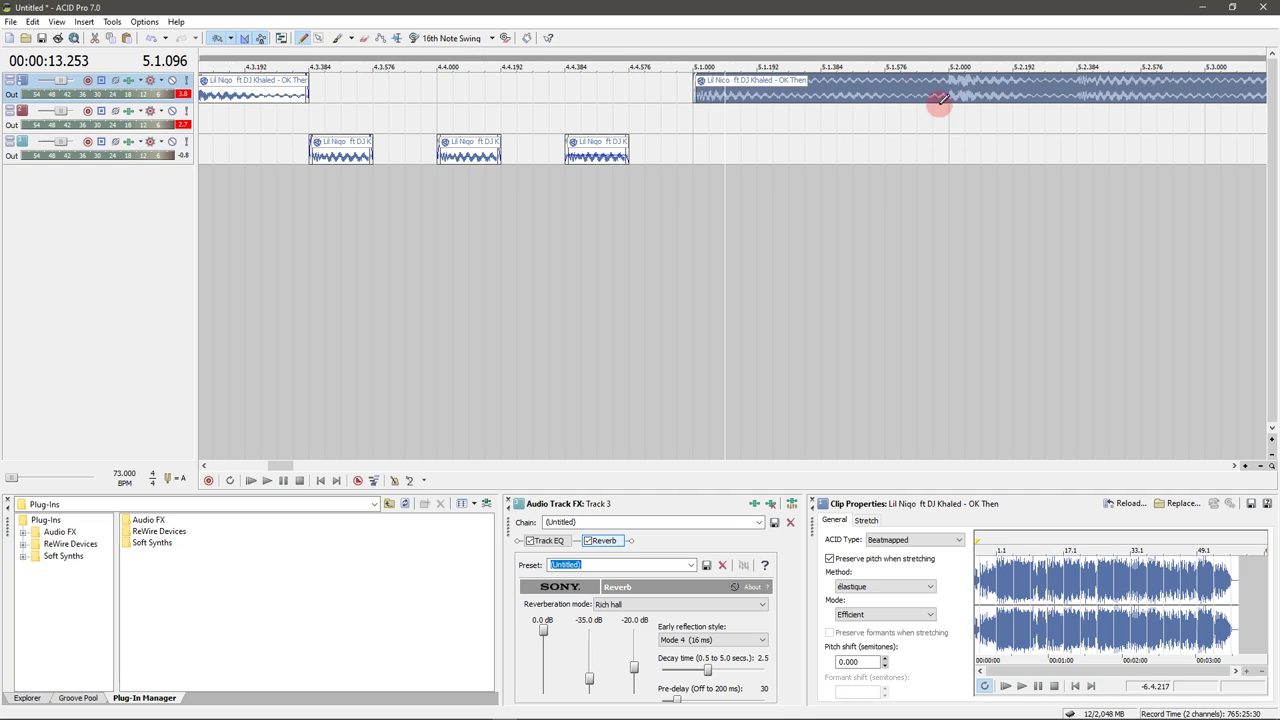
{"action": "left_click_drag", "start_coordinate": [713, 97], "coordinate": [636, 90]}
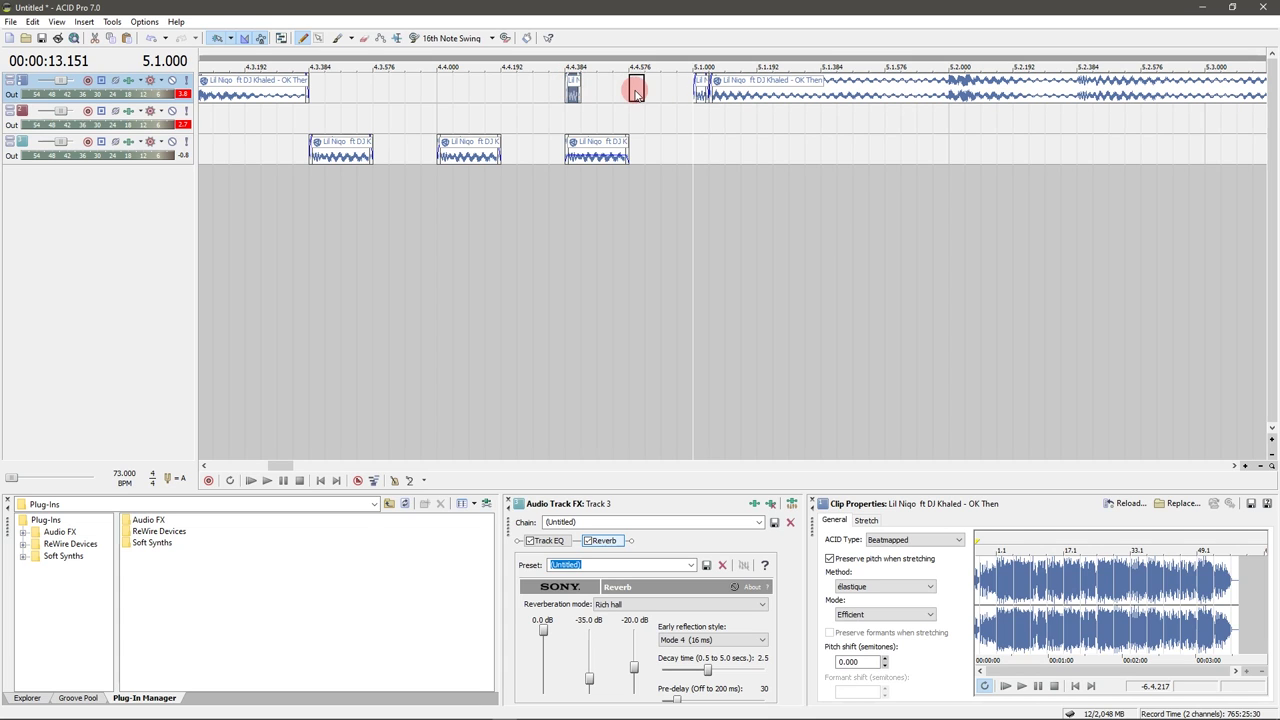
{"action": "left_click", "coordinate": [702, 97]}
{"action": "mouse_move", "coordinate": [701, 100]}
{"action": "left_mouse_down"}
{"action": "mouse_move", "coordinate": [718, 95]}
{"action": "mouse_move", "coordinate": [707, 96]}
{"action": "left_mouse_up"}
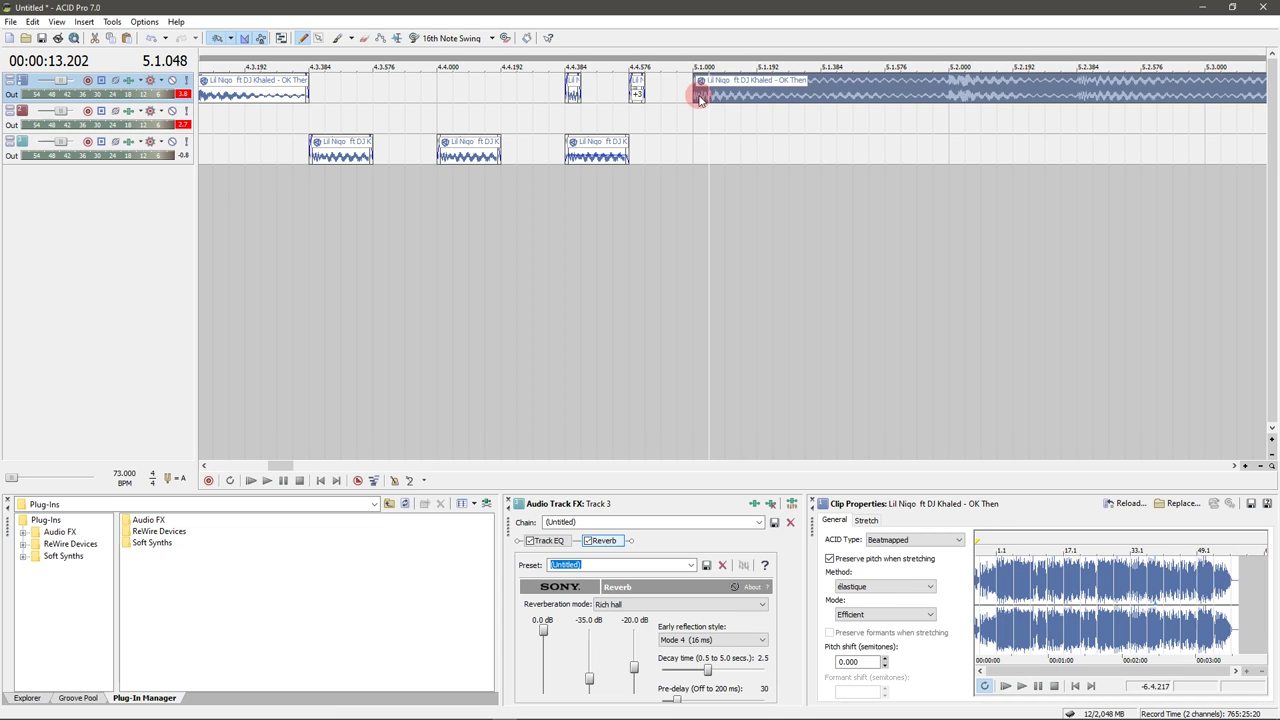
- Play the extended arrangement from 3.1.000 into measure 5 to hear the new slices and the repeated clip
{"action": "scroll", "coordinate": [686, 100], "scroll_direction": "down", "scroll_amount": 3}
{"action": "scroll", "coordinate": [423, 155], "scroll_direction": "down", "scroll_amount": 2}
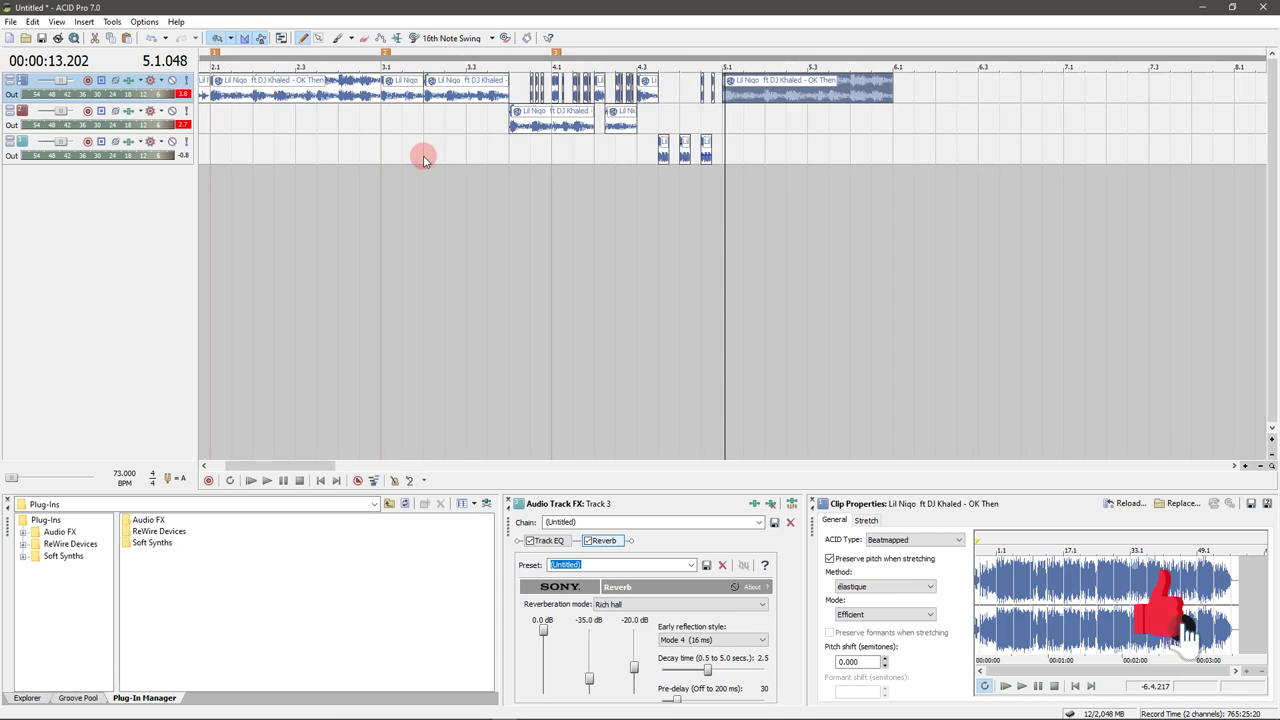
{"action": "left_click", "coordinate": [449, 135]}
{"action": "key", "text": "space"}
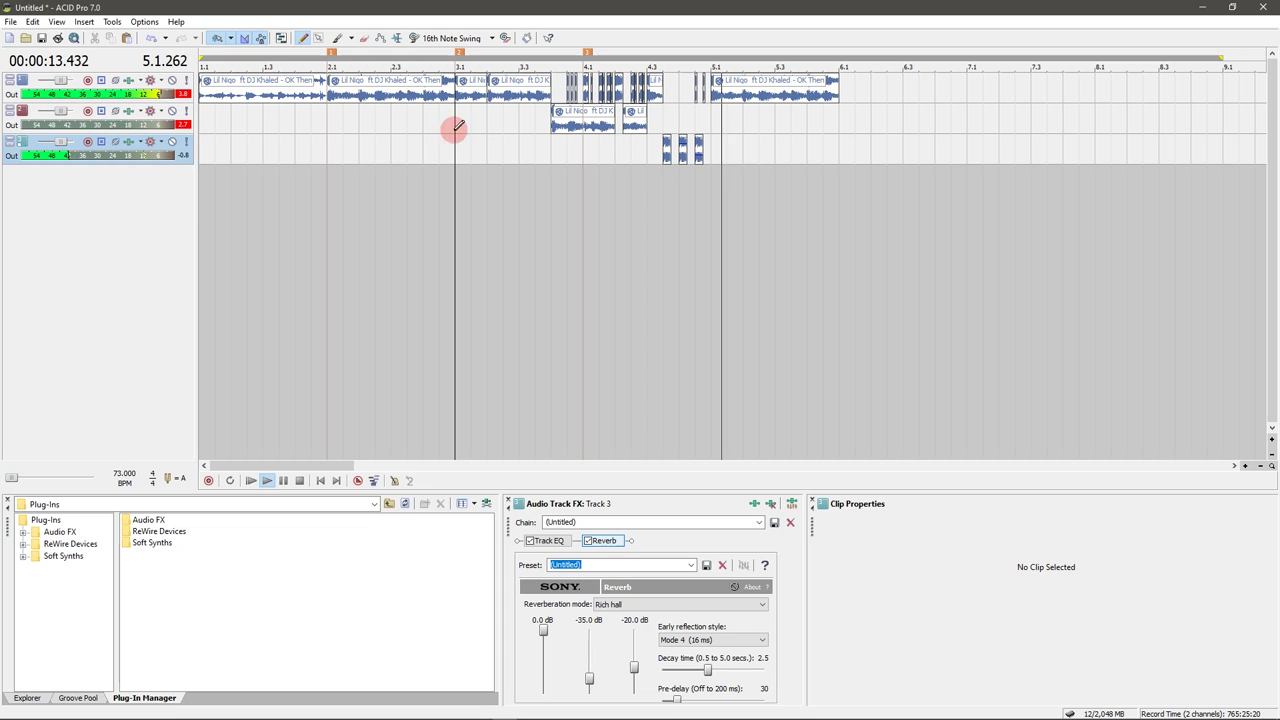
- Replay the arrangement from 3.1.000 and listen to the track 1 clip from 5.1.000
{"action": "key", "text": "space"}
{"action": "key", "text": "space"}
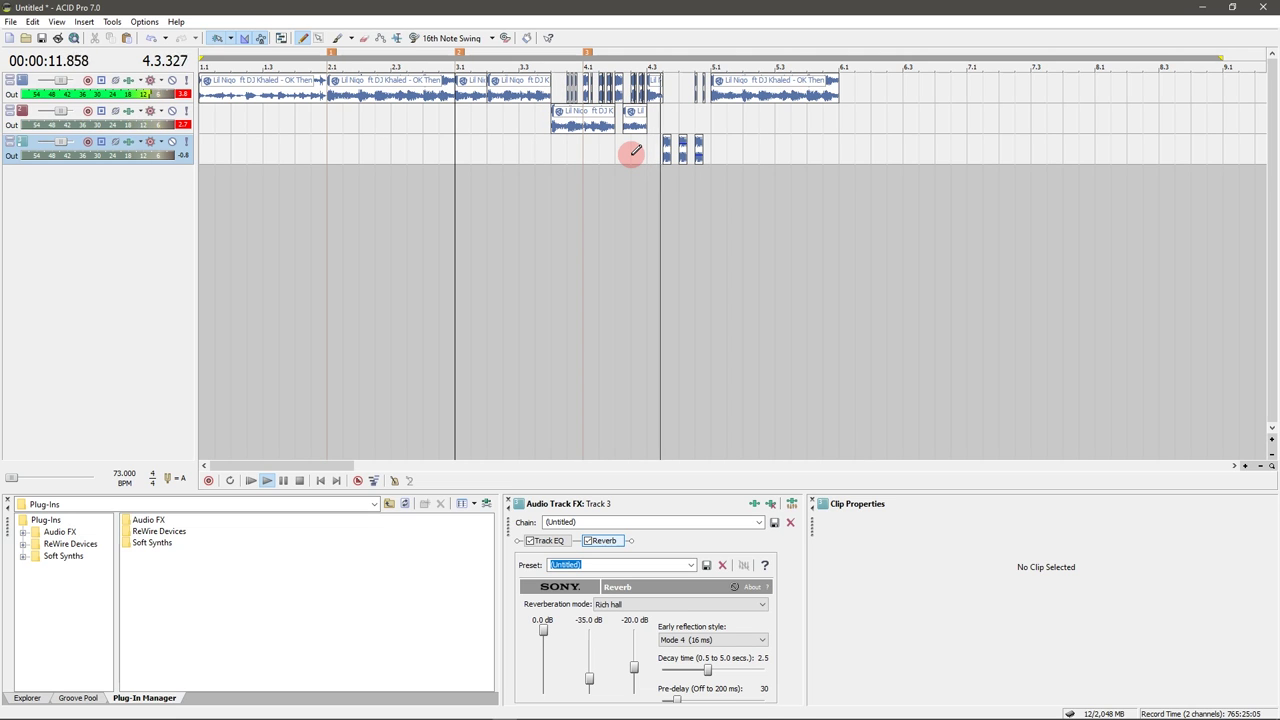
{"action": "key", "text": "space"}
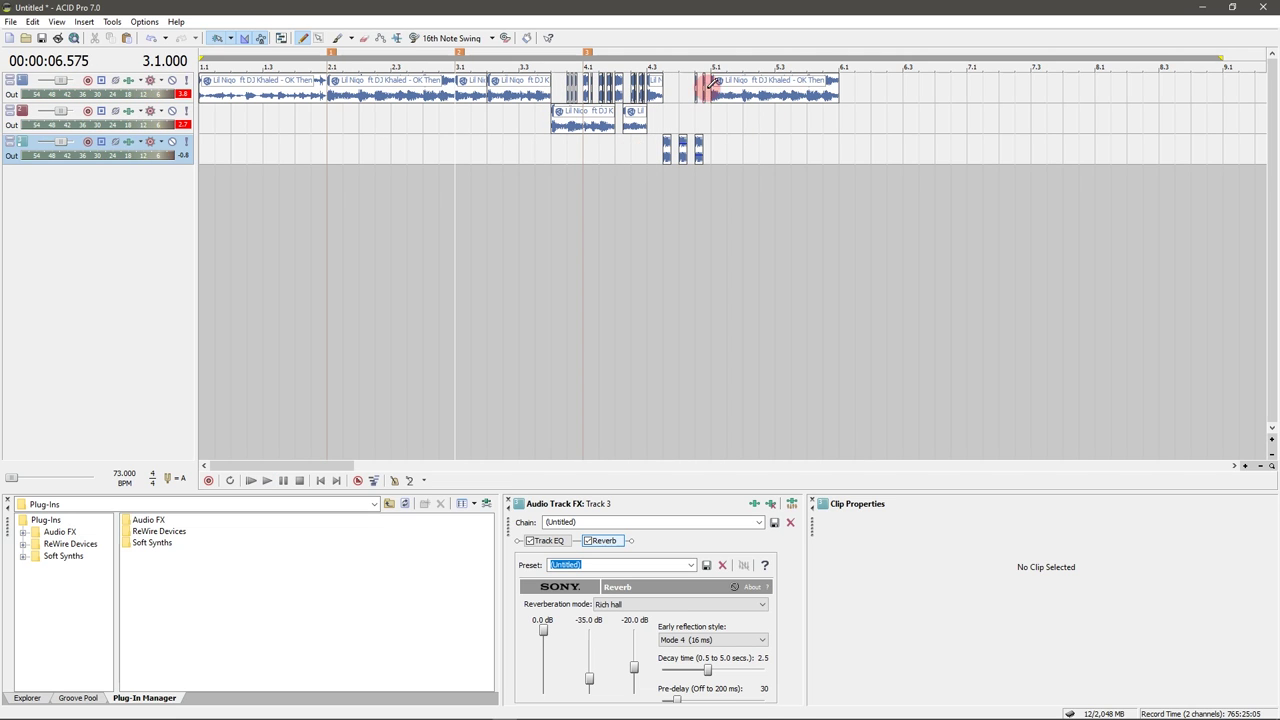
{"action": "left_click", "coordinate": [716, 96]}
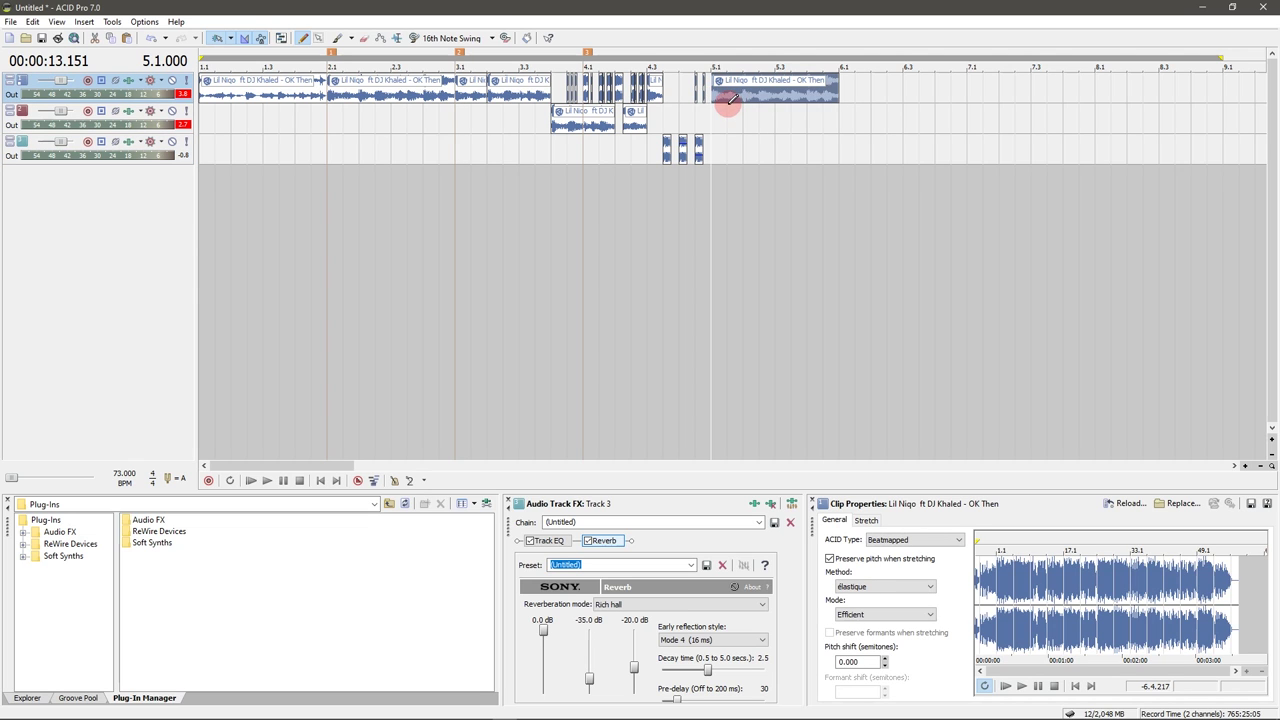
{"action": "key", "text": "space"}
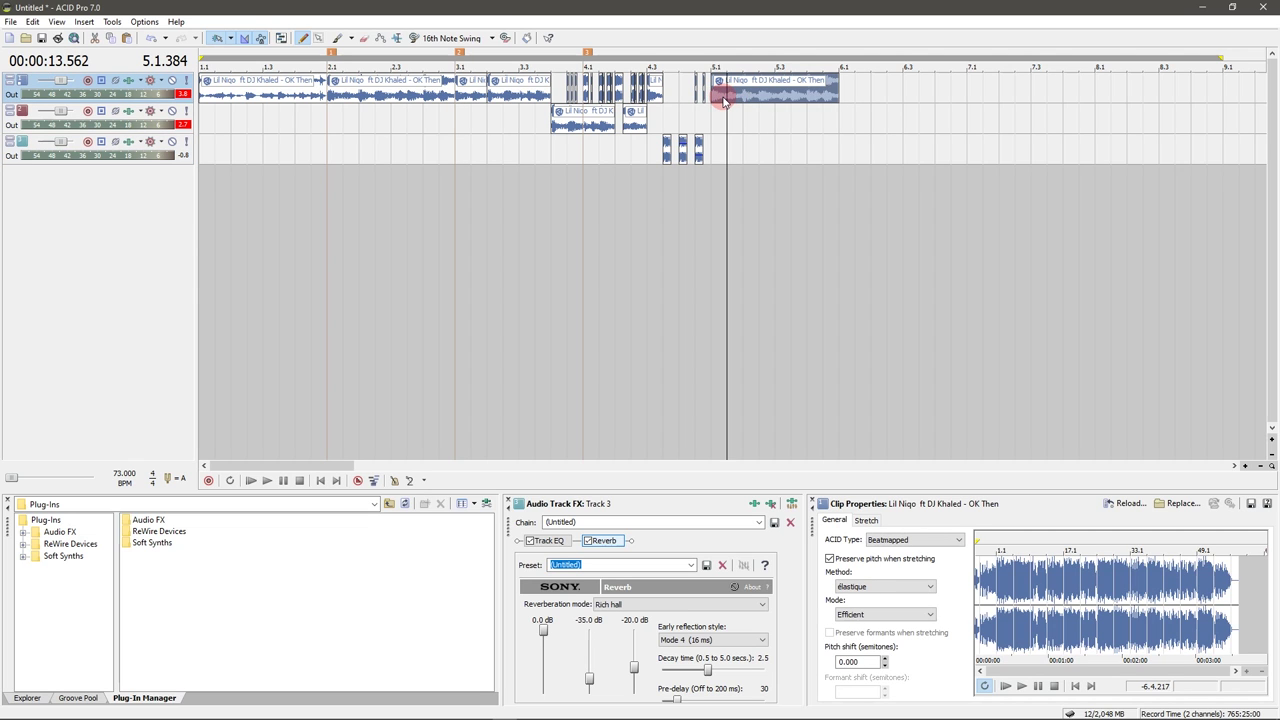
- Split the track 1 clip that starts at 5.1.000 at positions 5.1.192 and 5.1.384
{"action": "scroll", "coordinate": [724, 101], "scroll_direction": "up", "scroll_amount": 3}
{"action": "scroll", "coordinate": [724, 101], "scroll_direction": "up", "scroll_amount": 1}
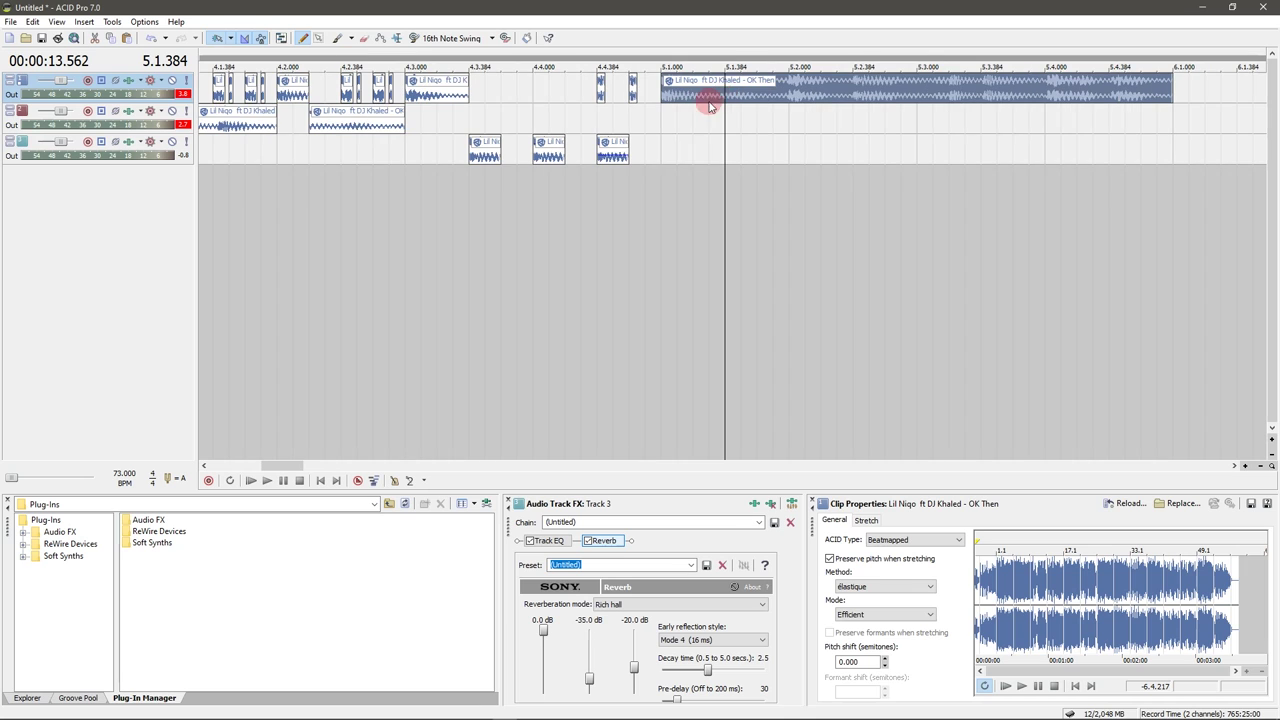
{"action": "left_click", "coordinate": [693, 99]}
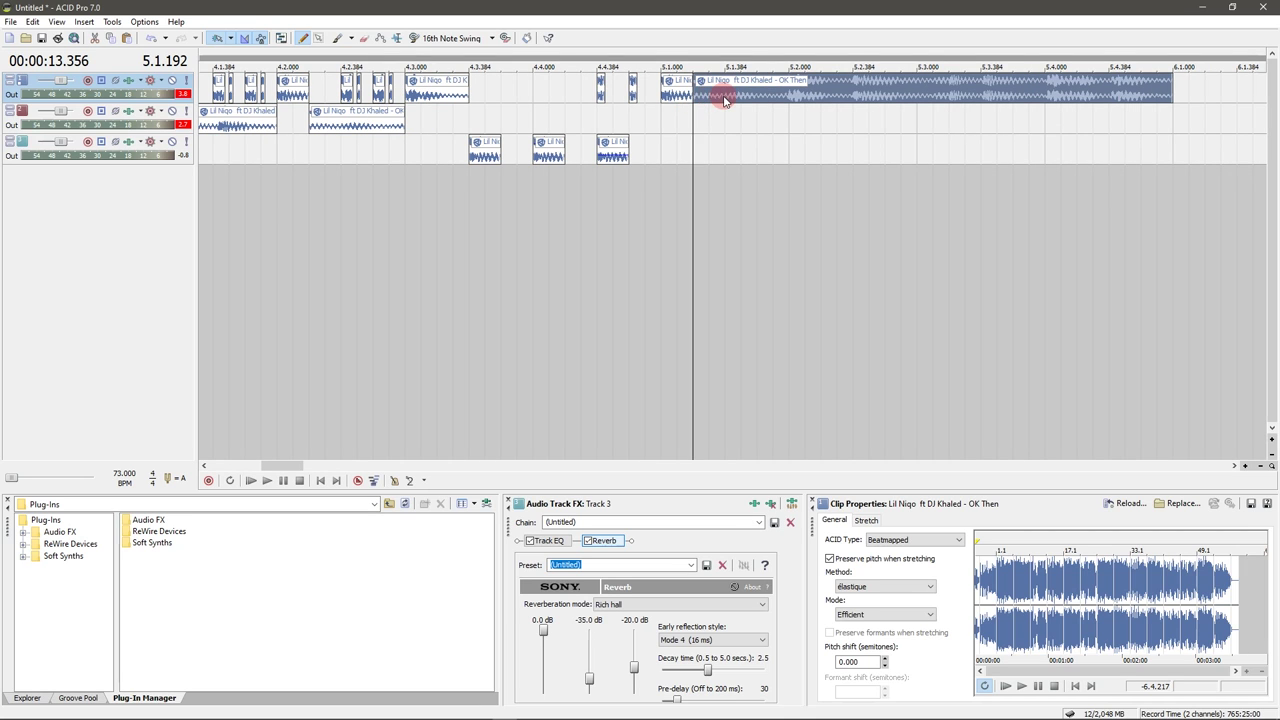
{"action": "left_click", "coordinate": [725, 98]}
{"action": "key", "text": "s"}
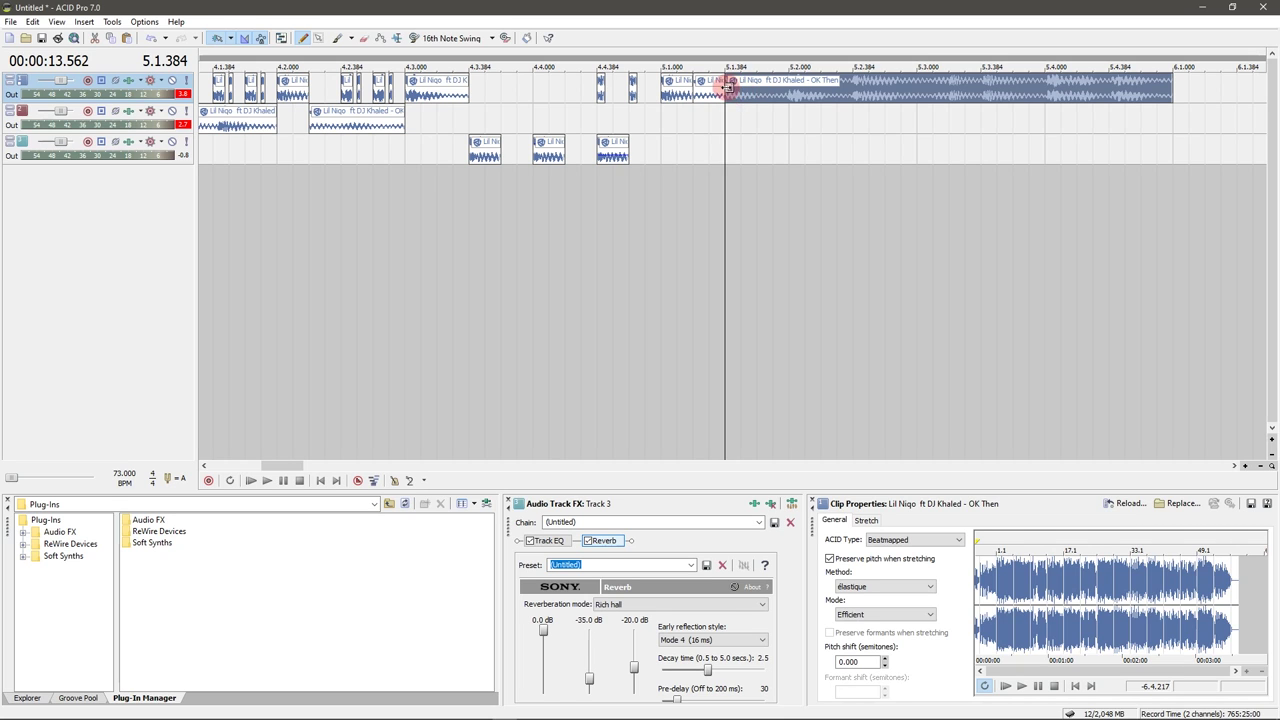
- Trim the start of the remaining track 1 clip to 5.2.000 and move it to track 2 at the same position
{"action": "left_click_drag", "start_coordinate": [728, 86], "coordinate": [796, 86]}
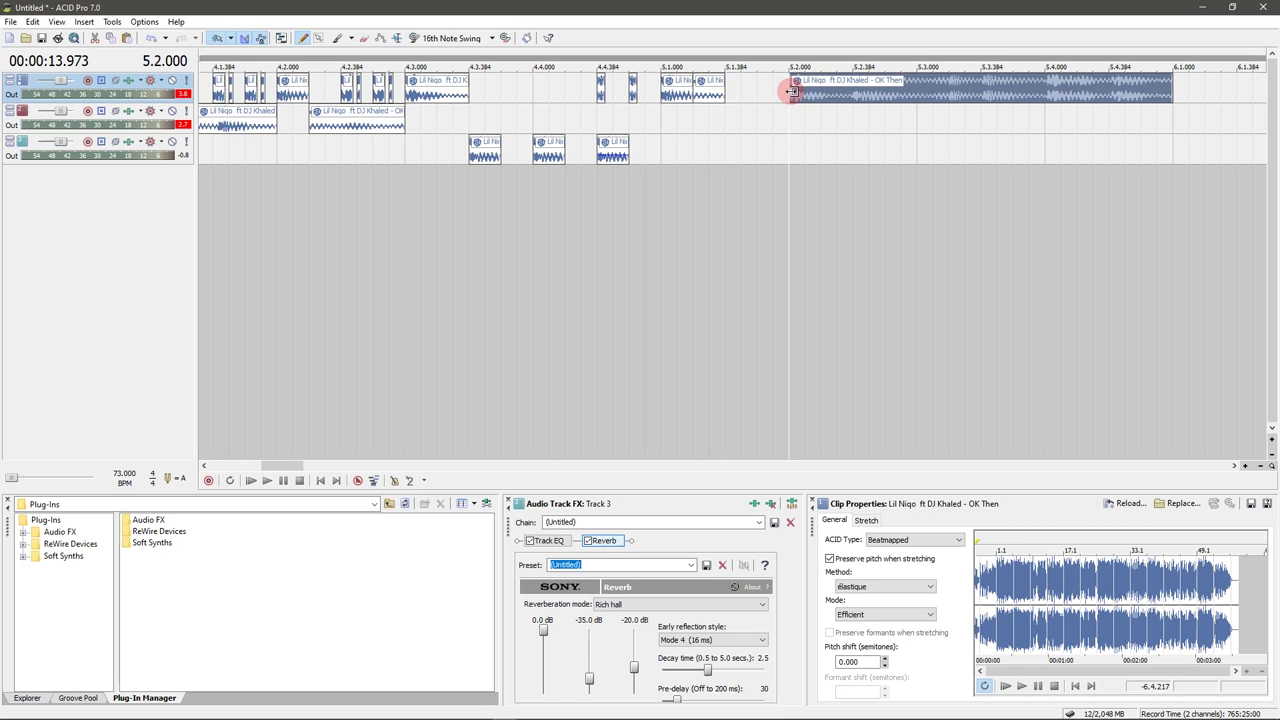
{"action": "key", "text": "Delete"}
{"action": "left_click", "coordinate": [790, 112]}
{"action": "key", "text": "ctrl+v"}
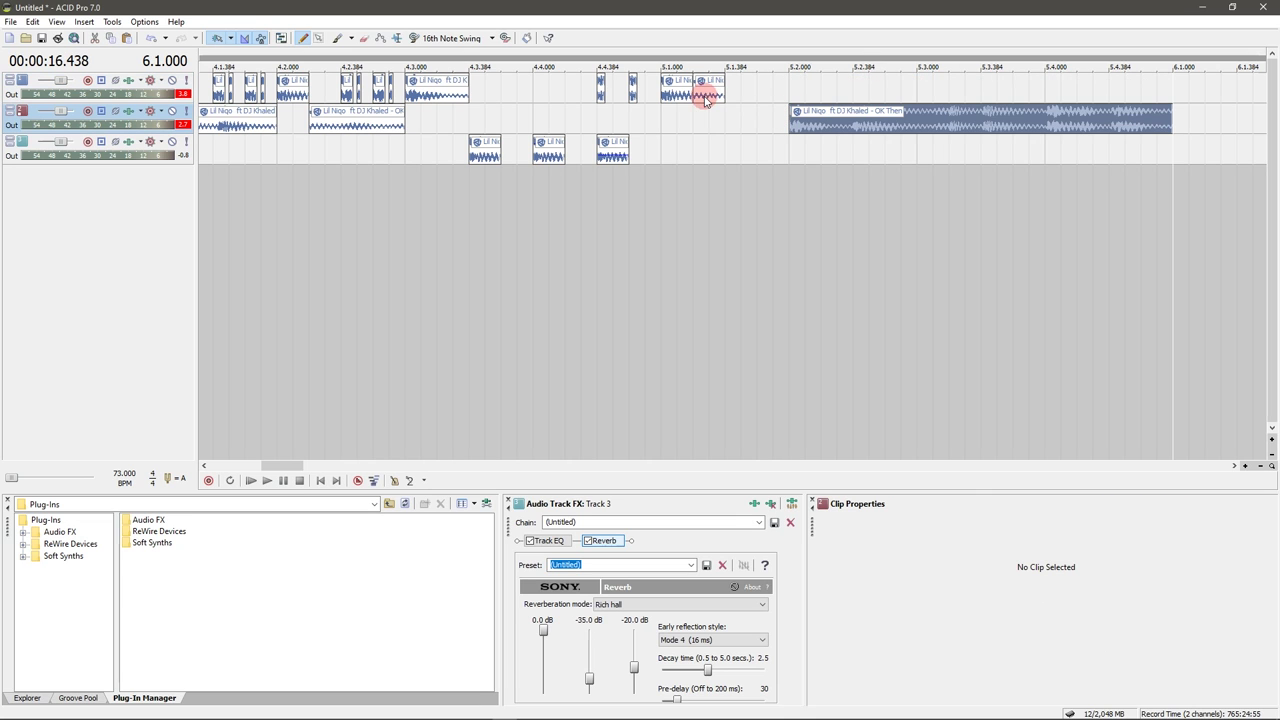
- Move the slice at 5.1.192 onto a new fourth track and add the Sony ExpressFX Delay effect to that track
{"action": "left_click", "coordinate": [694, 90]}
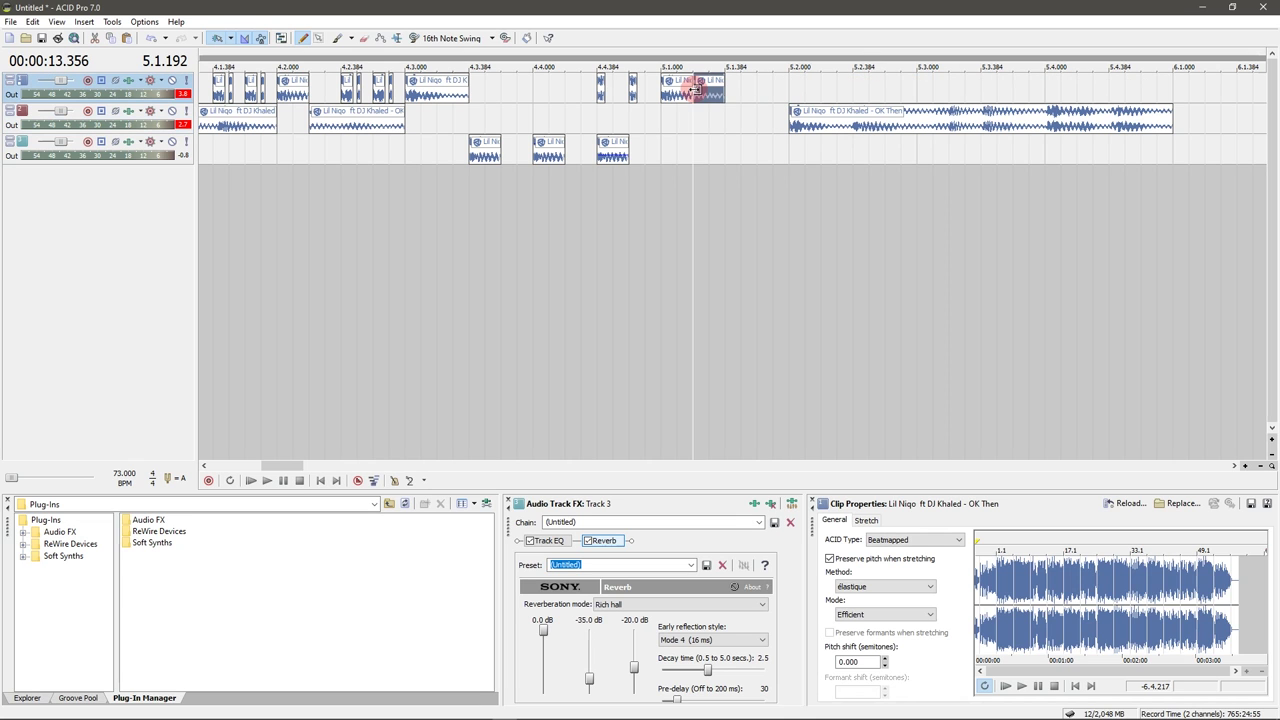
{"action": "left_click_drag", "start_coordinate": [694, 92], "coordinate": [697, 171]}
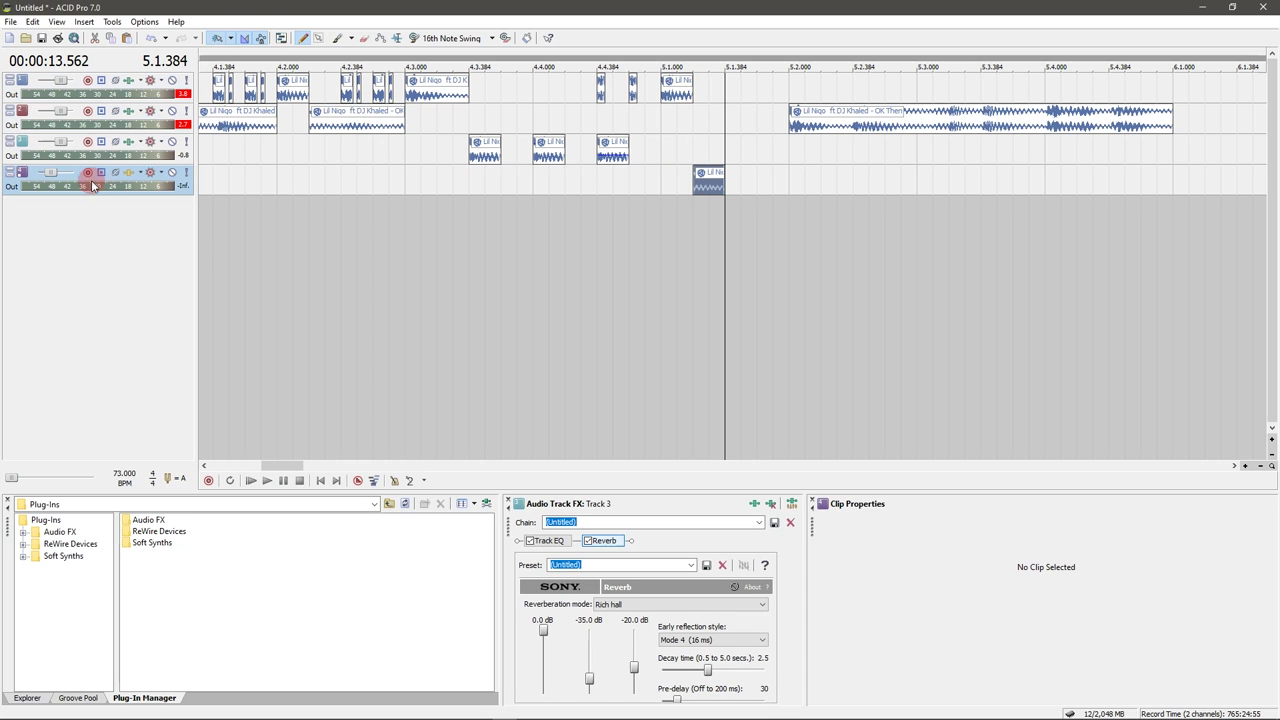
{"action": "left_click", "coordinate": [124, 175]}
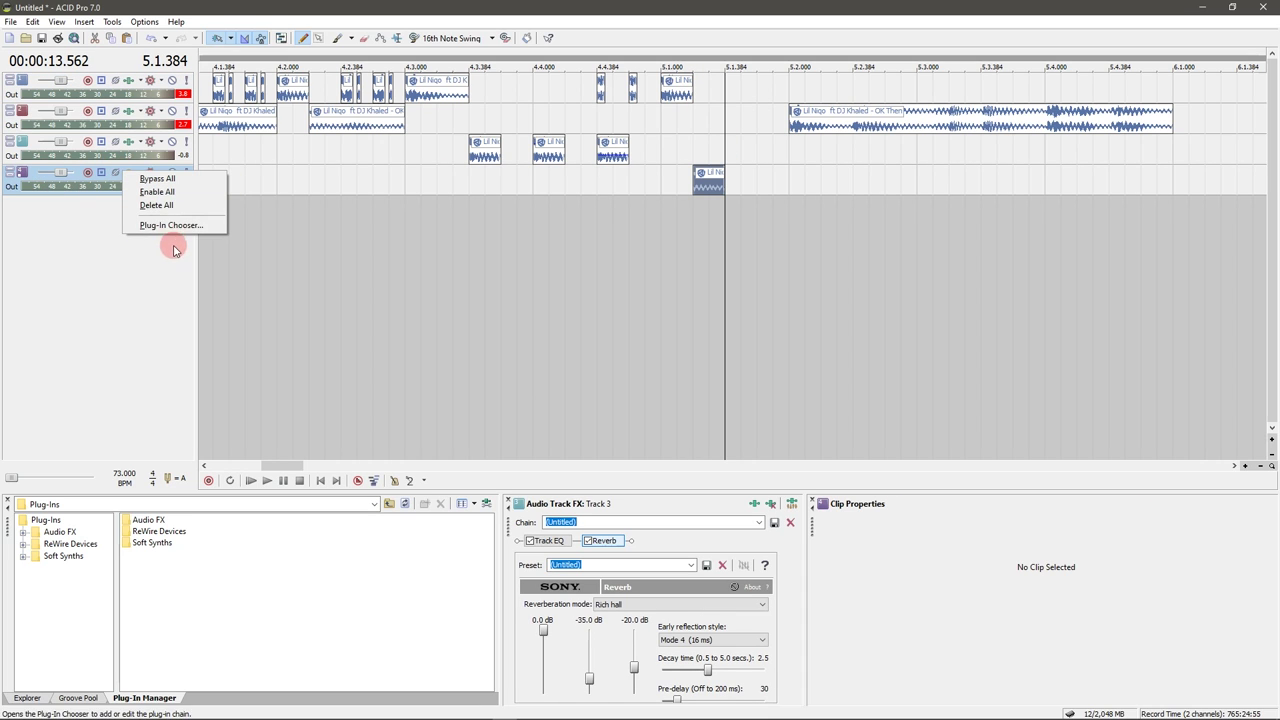
{"action": "left_click", "coordinate": [163, 223]}
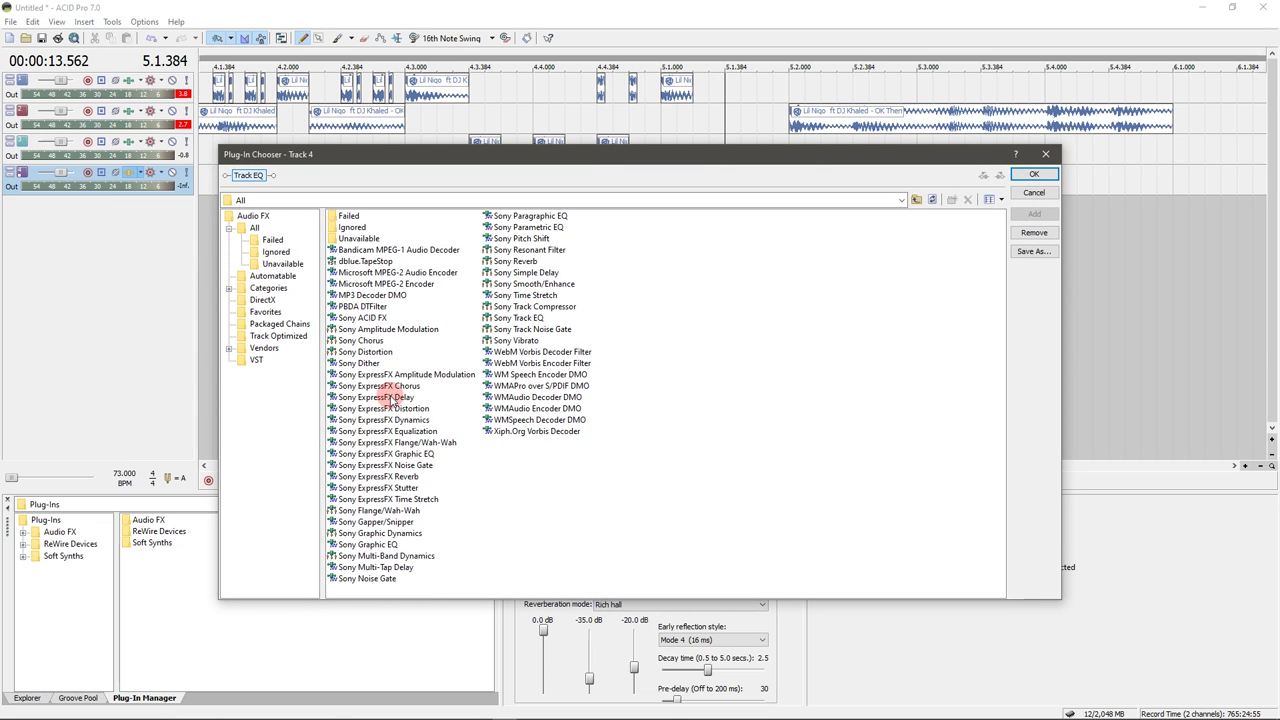
{"action": "double_click", "coordinate": [393, 398]}
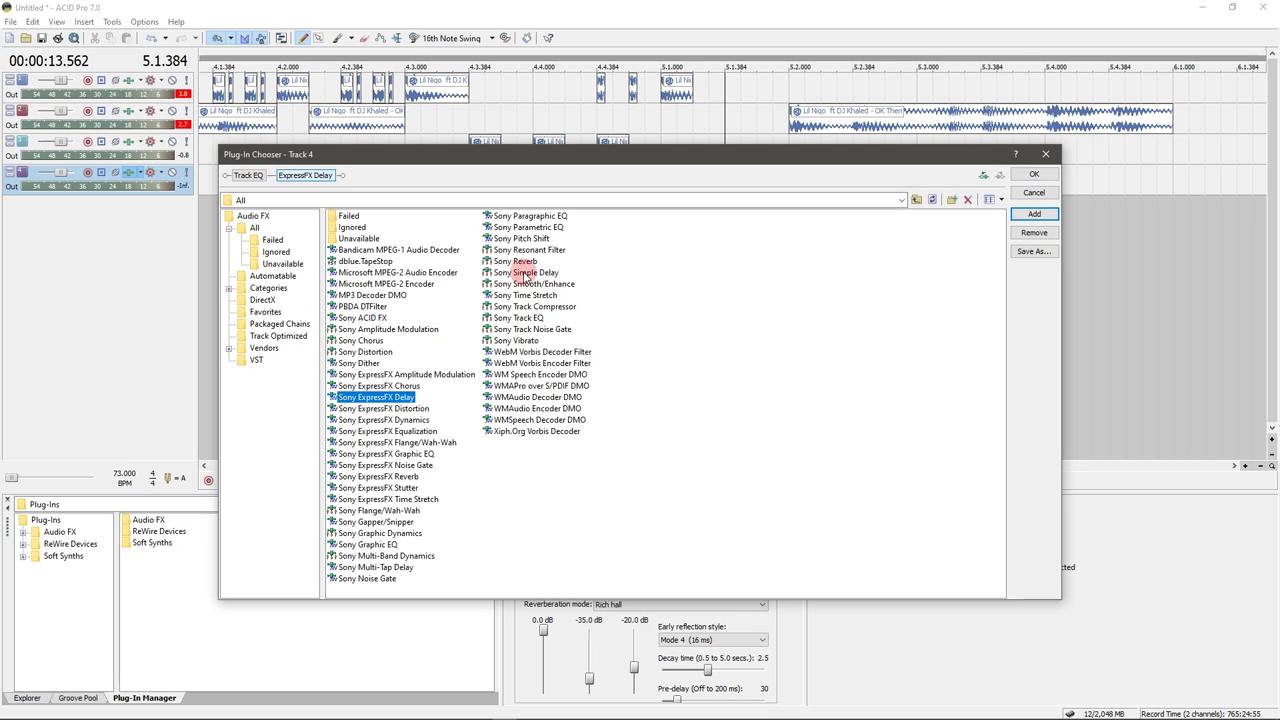
{"action": "left_click", "coordinate": [1031, 176]}
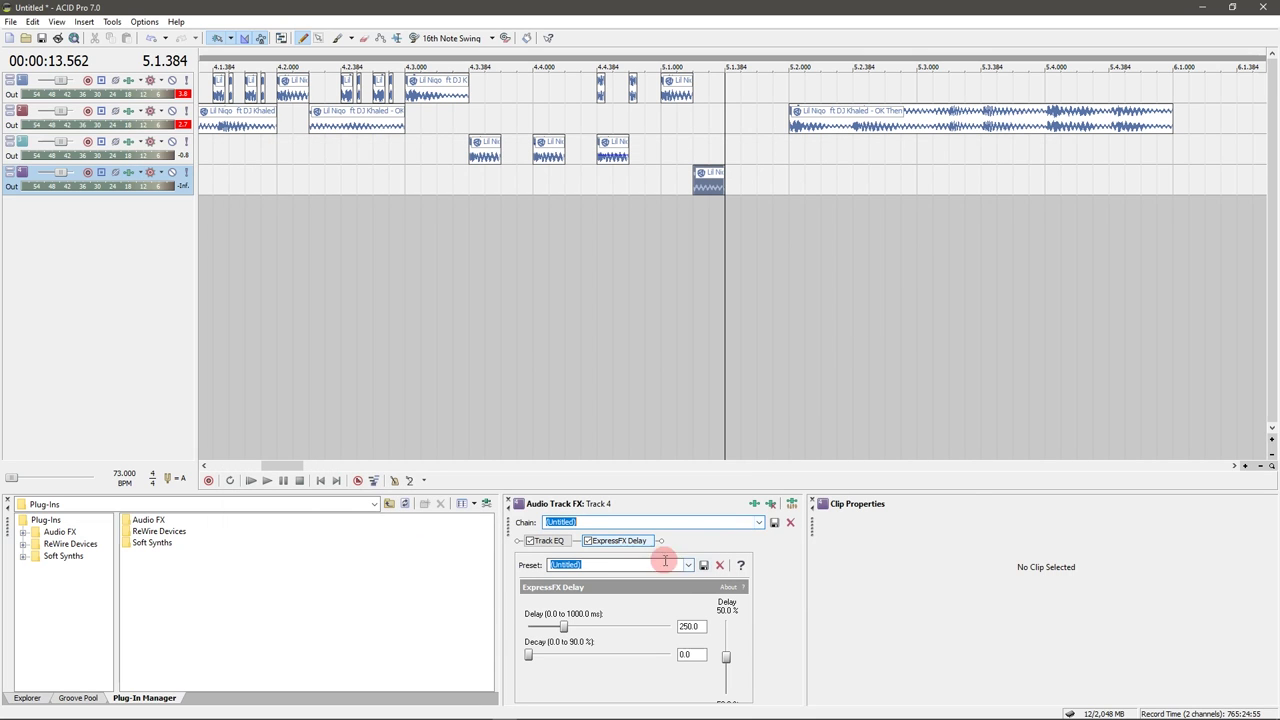
- Apply the Dreamscape preset to the track 4 ExpressFX Delay and set the delay time to about 65.7 ms
{"action": "left_click", "coordinate": [688, 565]}
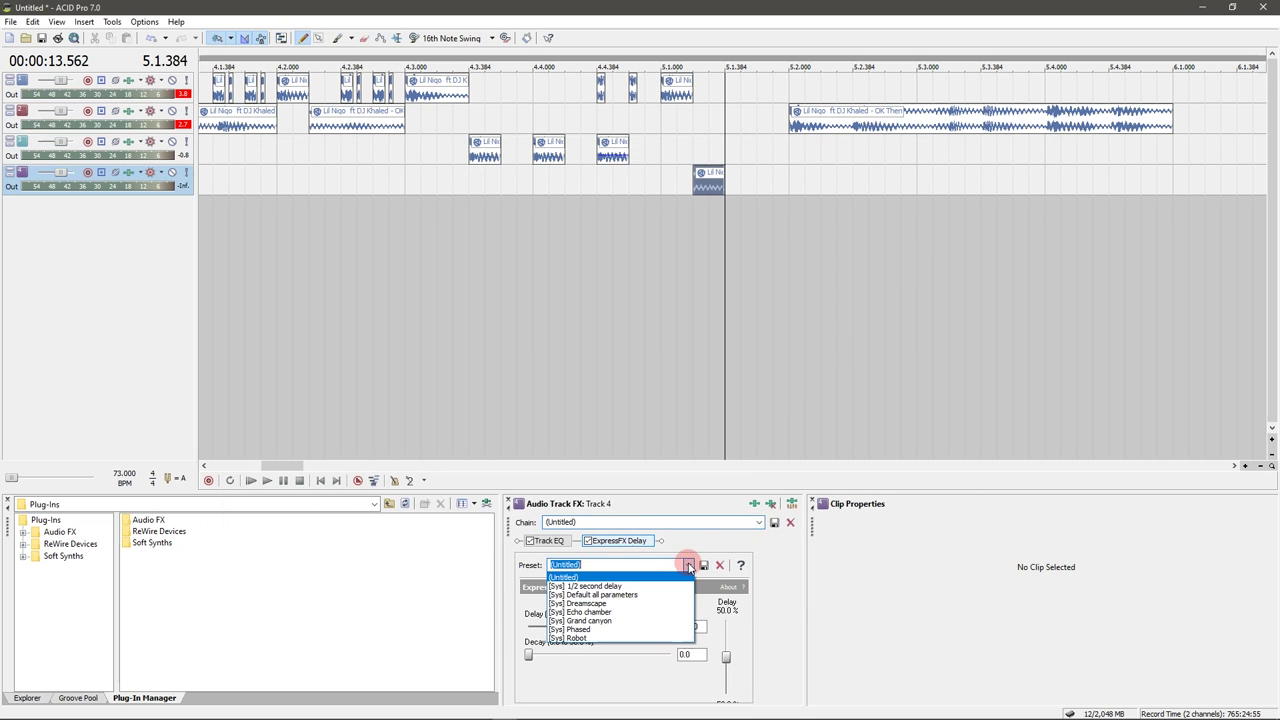
{"action": "left_click", "coordinate": [620, 603]}
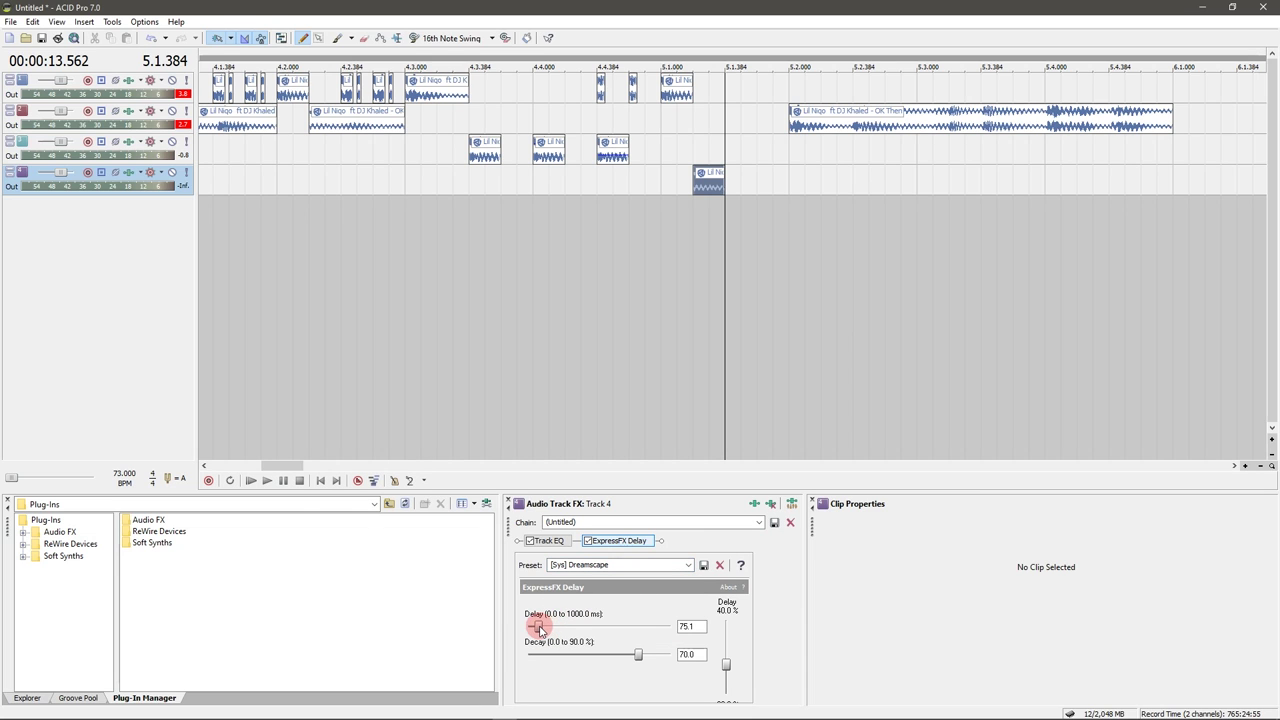
{"action": "left_click_drag", "start_coordinate": [537, 627], "coordinate": [535, 627]}
- Play from 5.1.000 to hear the delayed slice on track 4
{"action": "left_click", "coordinate": [665, 178]}
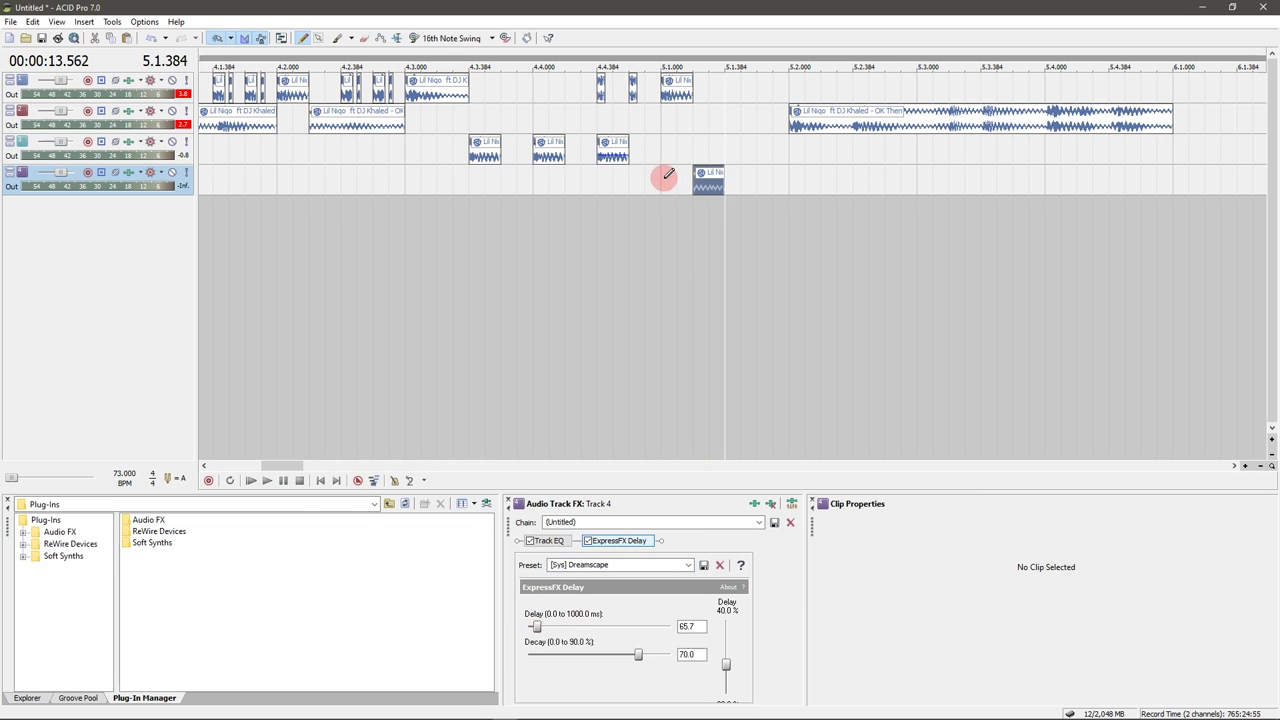
{"action": "key", "text": "space"}
{"action": "left_click", "coordinate": [665, 180]}
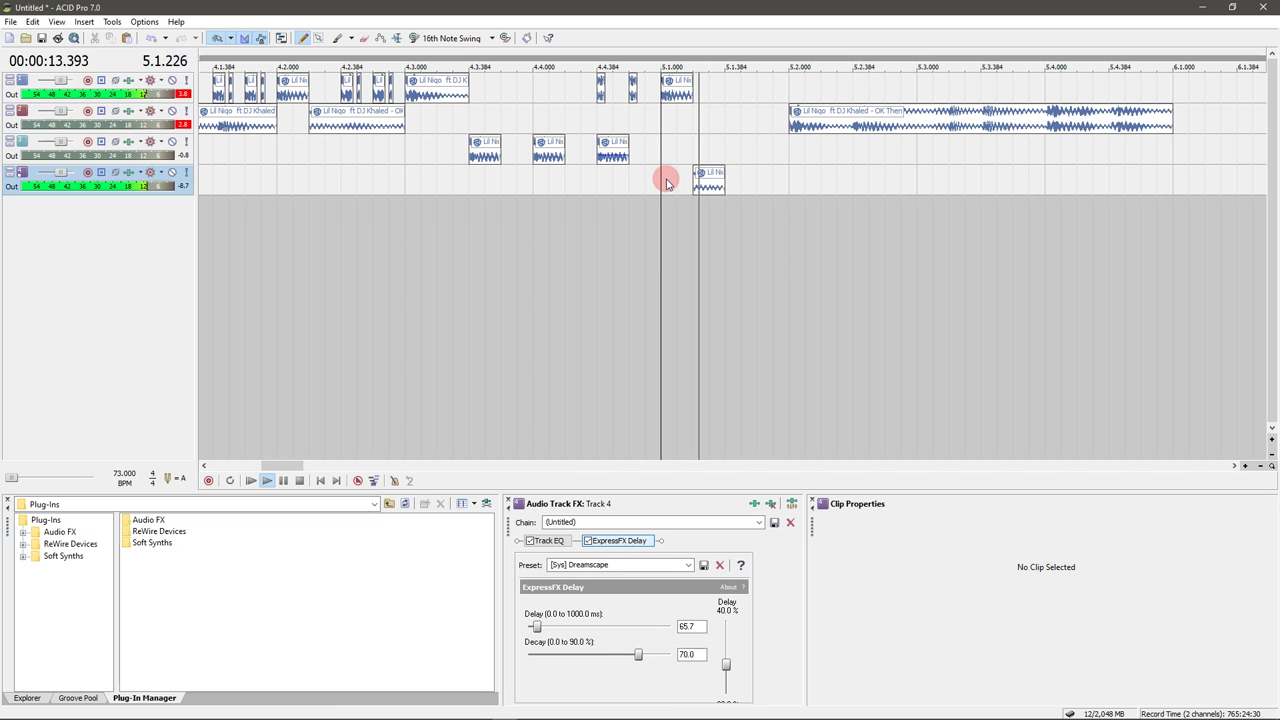
{"action": "key", "text": "space"}
{"action": "scroll", "coordinate": [840, 163], "scroll_direction": "down", "scroll_amount": 2}
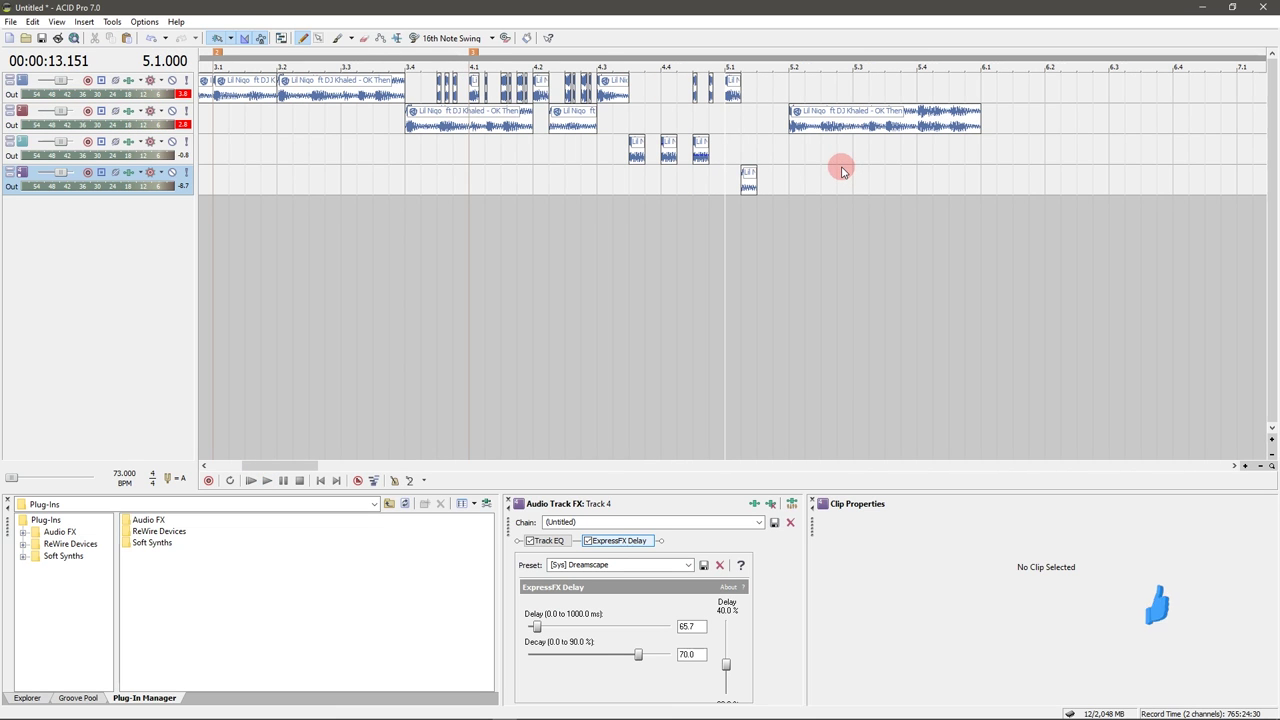
{"action": "key", "text": "space"}
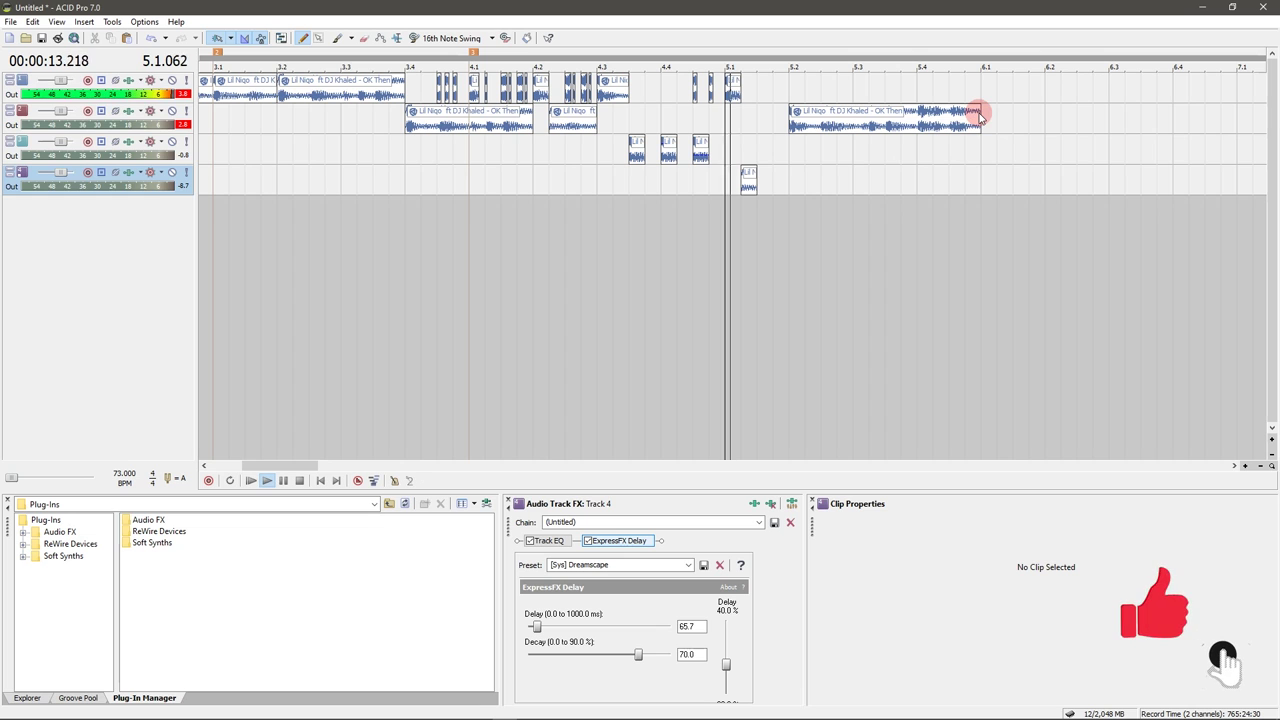
- Extend the end of the track 2 clip to 6.2.000 and place a song clip on track 1 from 6.2.000
{"action": "left_click_drag", "start_coordinate": [980, 117], "coordinate": [1218, 98]}
{"action": "key", "text": "space"}
{"action": "left_click", "coordinate": [1048, 88]}
- Place a short song slice on track 1 at 6.1.000, aligning its start to the beat and adjusting its fade
{"action": "scroll", "coordinate": [1045, 88], "scroll_direction": "up", "scroll_amount": 3}
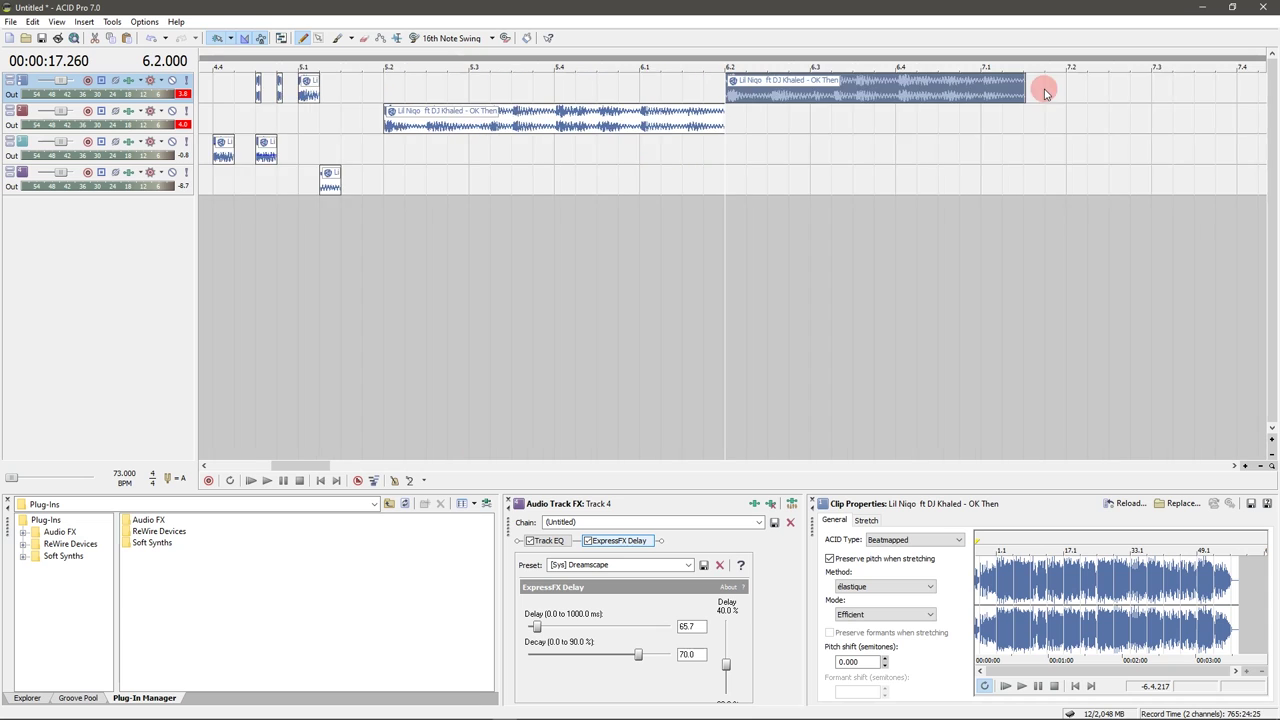
{"action": "scroll", "coordinate": [770, 90], "scroll_direction": "up", "scroll_amount": 1}
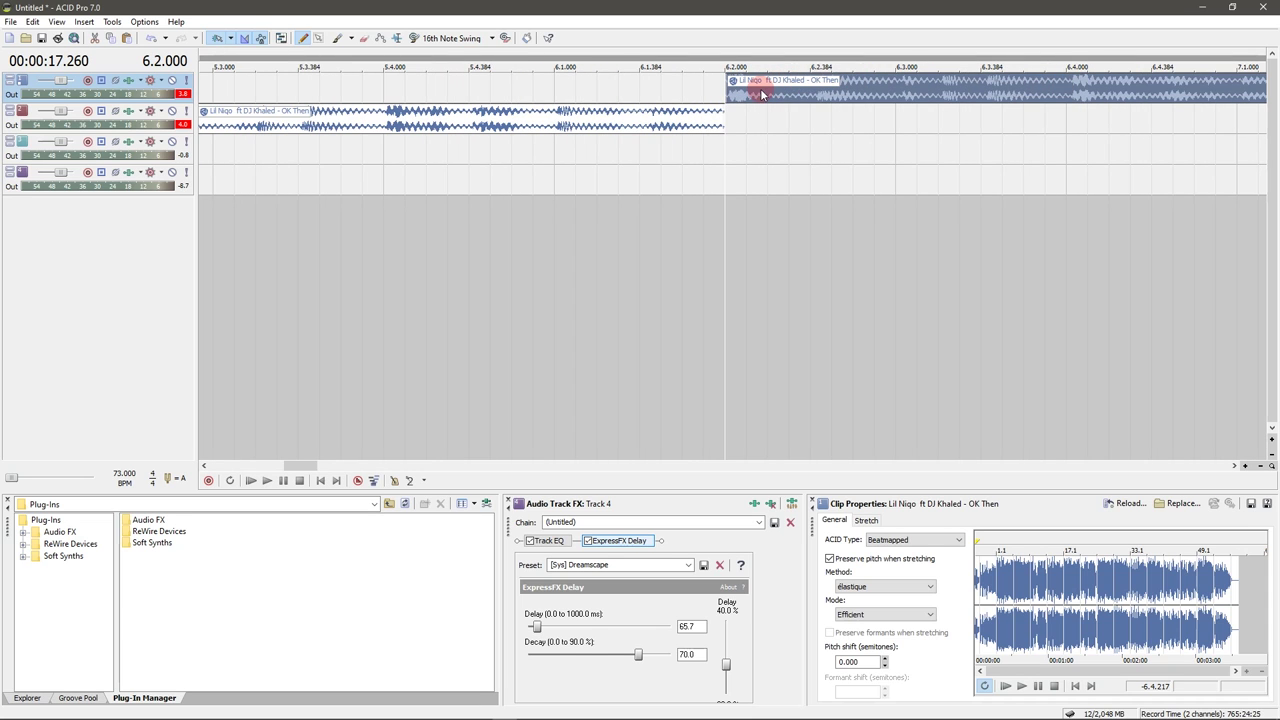
{"action": "scroll", "coordinate": [762, 93], "scroll_direction": "up", "scroll_amount": 1}
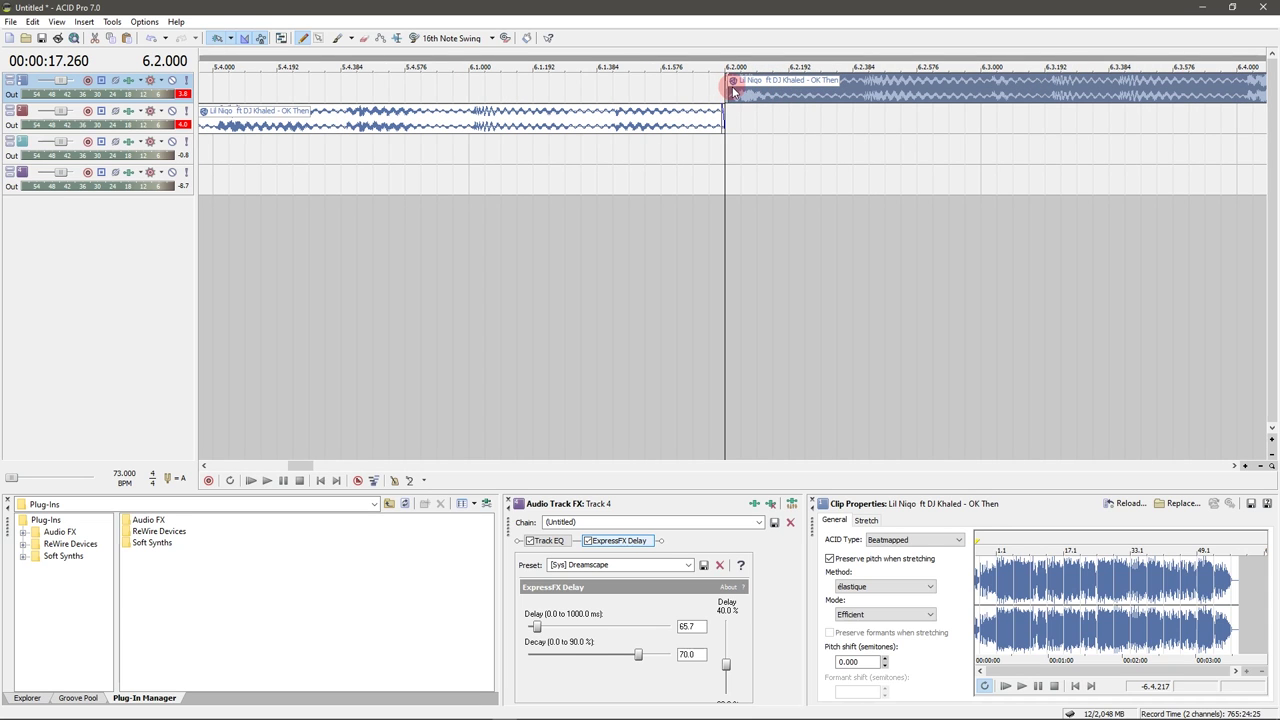
{"action": "mouse_move", "coordinate": [730, 85]}
{"action": "left_mouse_down"}
{"action": "mouse_move", "coordinate": [709, 89]}
{"action": "mouse_move", "coordinate": [765, 90]}
{"action": "mouse_move", "coordinate": [602, 84]}
{"action": "mouse_move", "coordinate": [732, 92]}
{"action": "left_mouse_up"}
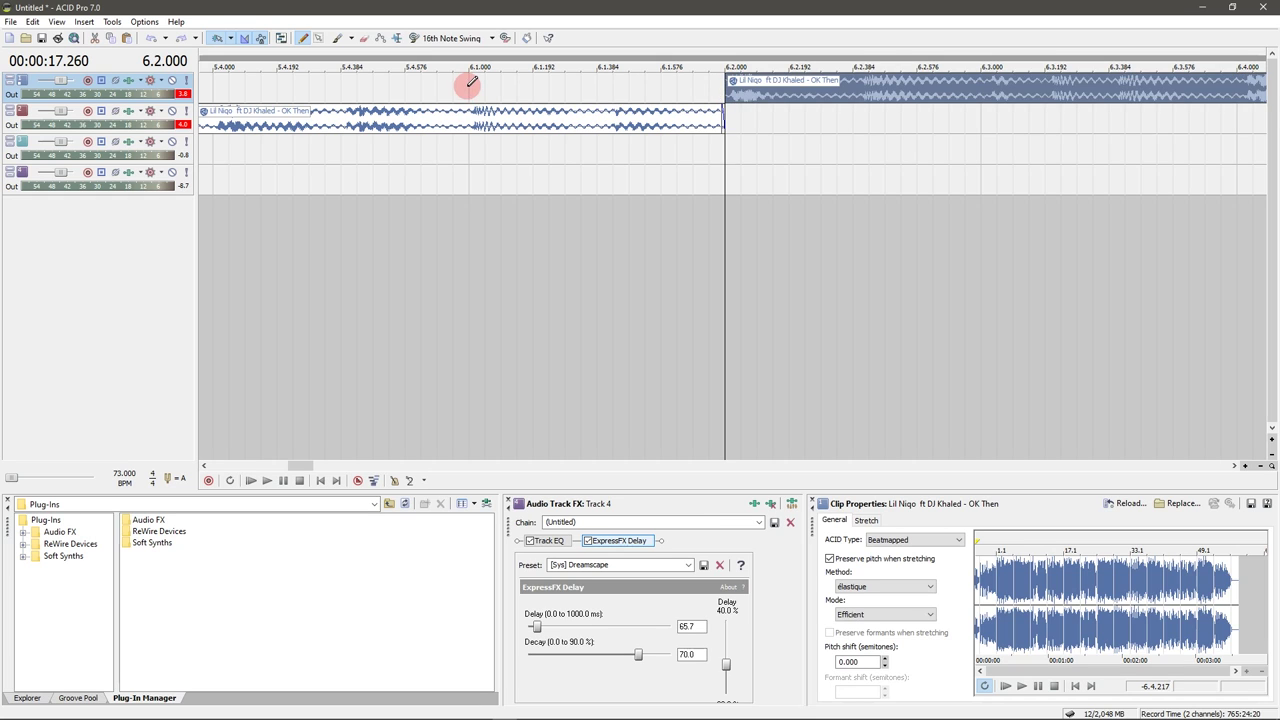
{"action": "mouse_move", "coordinate": [472, 82]}
{"action": "left_mouse_down"}
{"action": "mouse_move", "coordinate": [483, 95]}
{"action": "mouse_move", "coordinate": [467, 86]}
{"action": "left_mouse_up"}
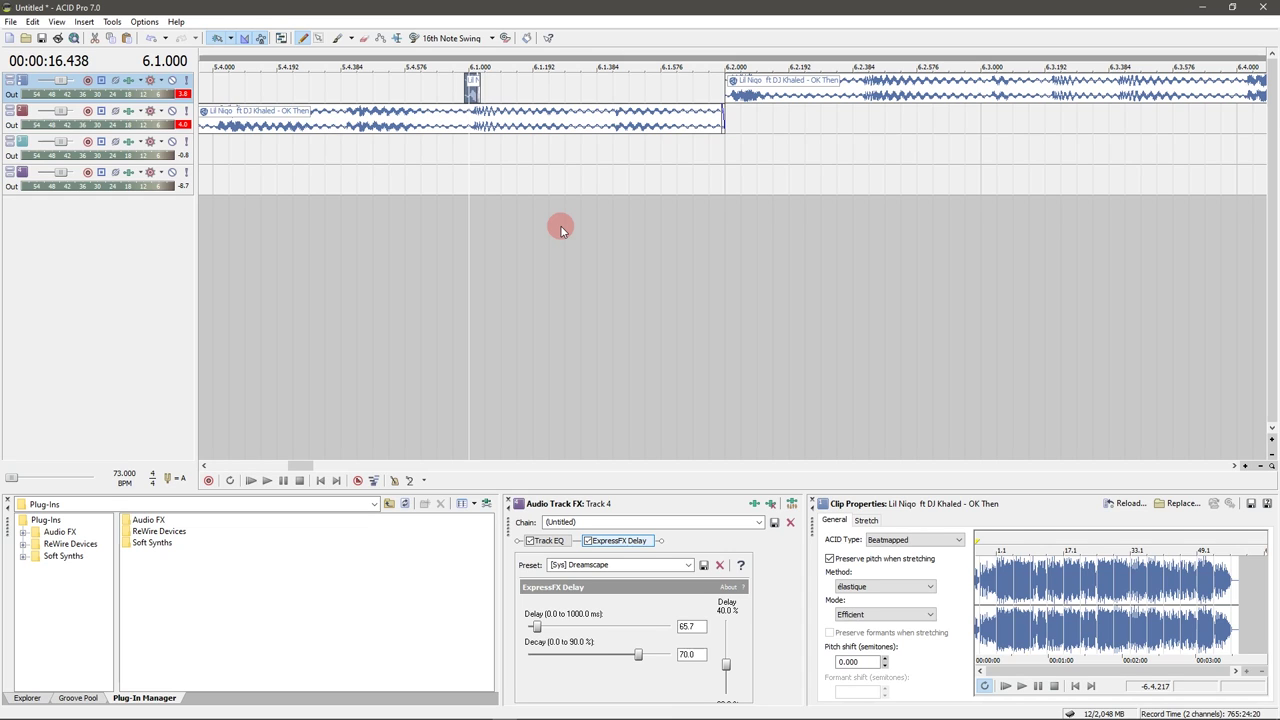
{"action": "left_click", "coordinate": [465, 85]}
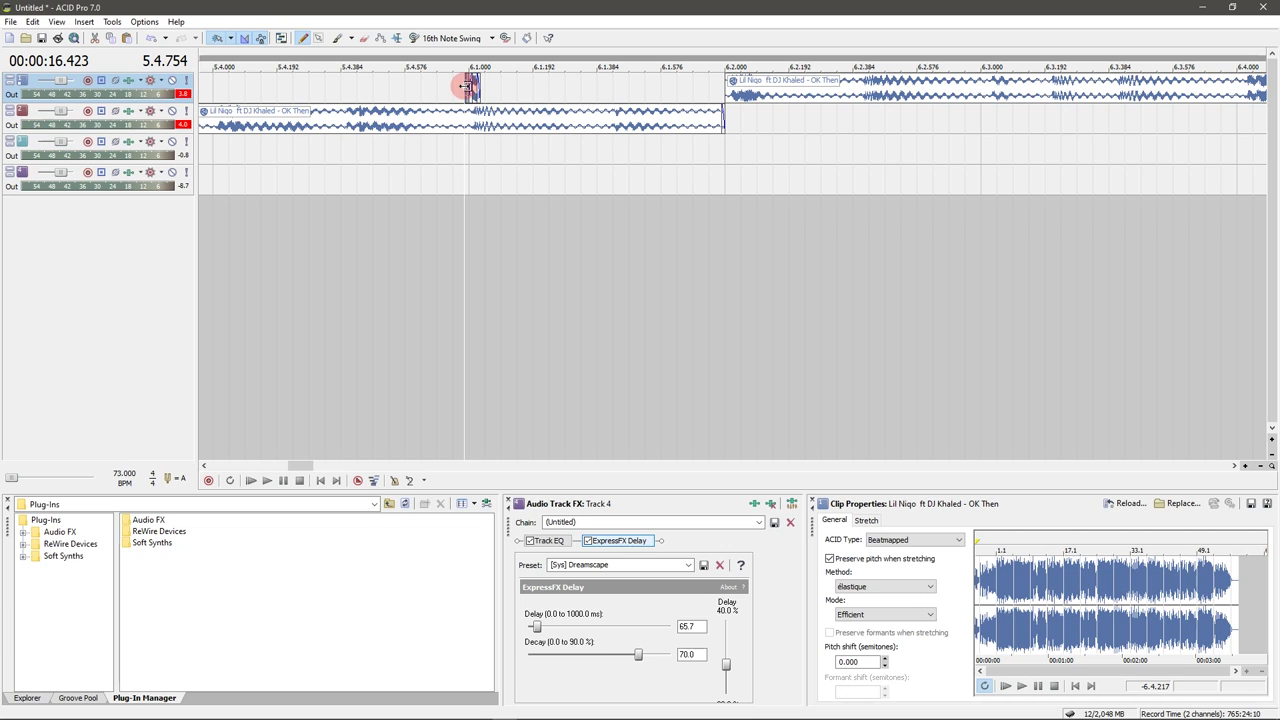
{"action": "left_click", "coordinate": [478, 88]}
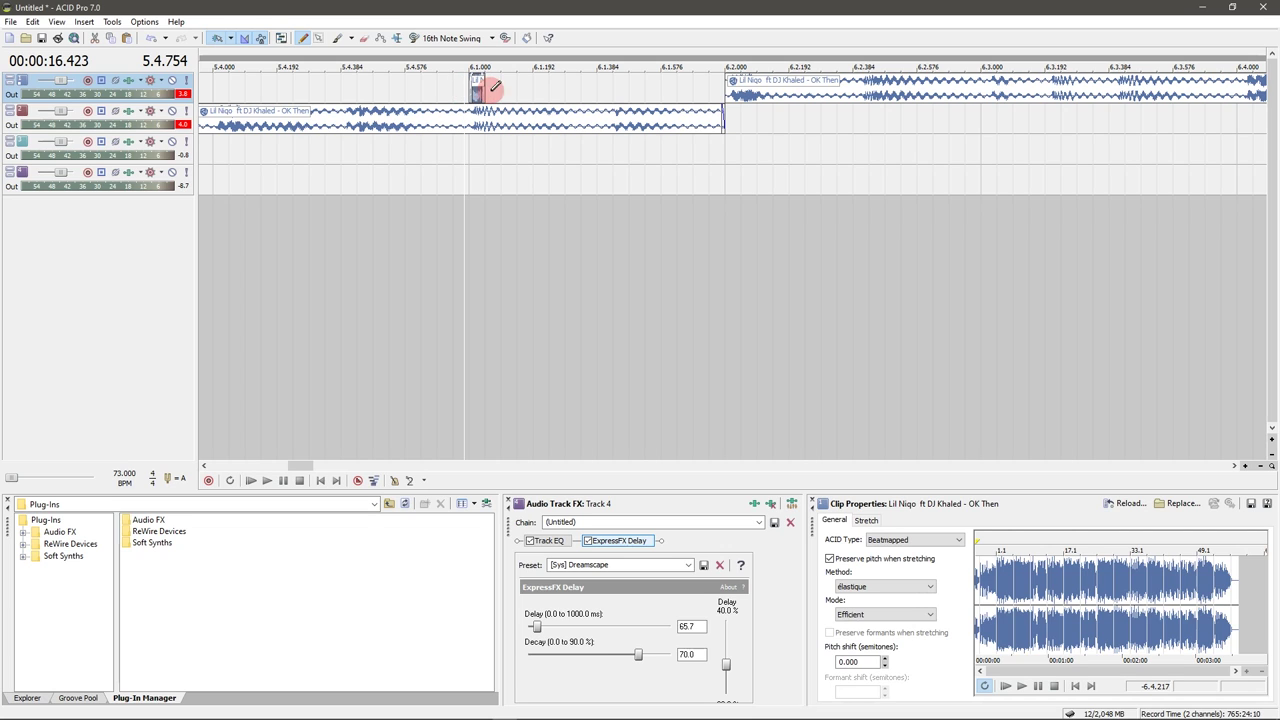
{"action": "left_click", "coordinate": [476, 85]}
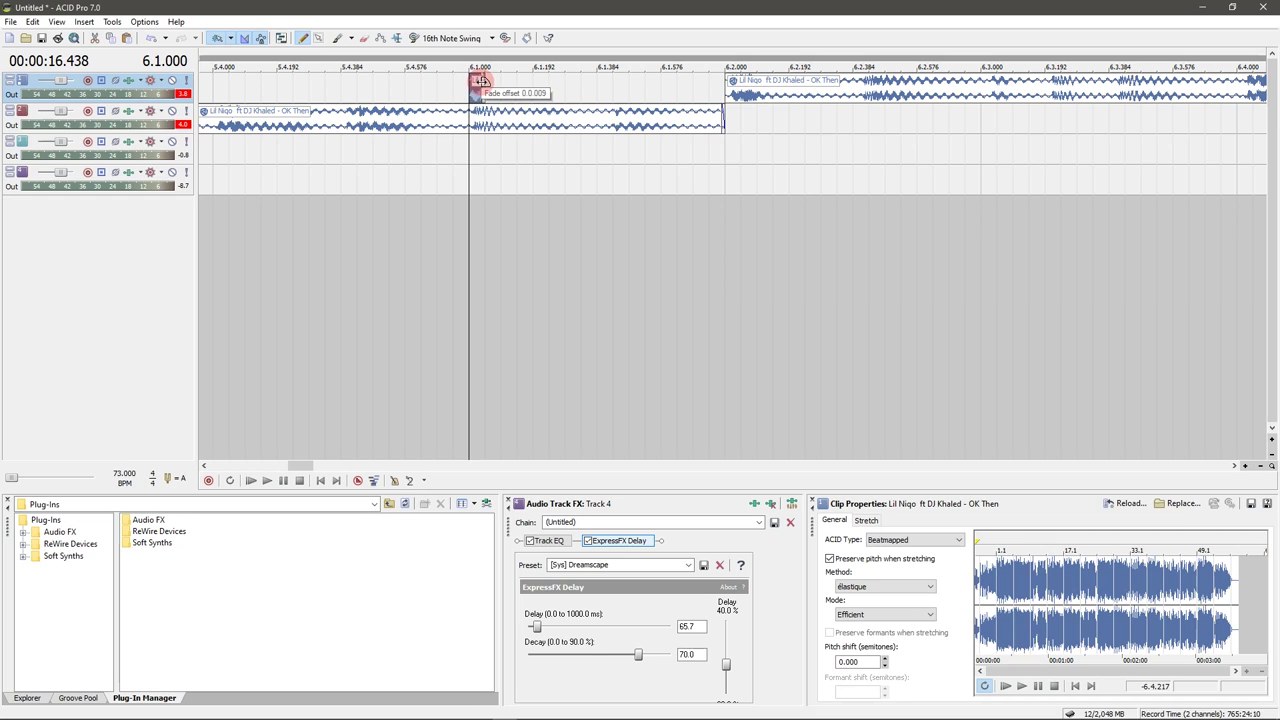
- Copy the 6.1.000 slice to 6.1.192, 6.1.384 and 6.1.576, and repeat the group of four from 5.4.000 and from 5.3.000
{"action": "left_click_drag", "start_coordinate": [510, 86], "coordinate": [669, 90]}
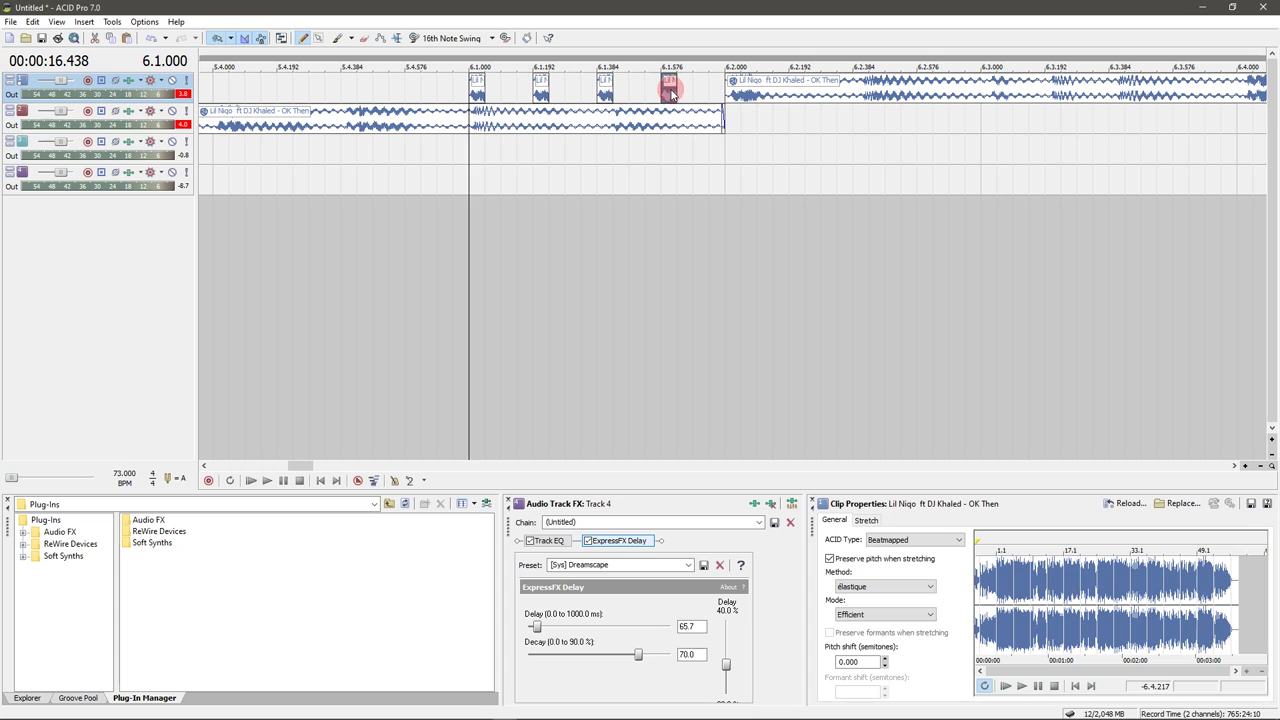
{"action": "mouse_move", "coordinate": [512, 83]}
{"action": "left_mouse_down"}
{"action": "mouse_move", "coordinate": [683, 97]}
{"action": "mouse_move", "coordinate": [123, 60]}
{"action": "mouse_move", "coordinate": [558, 67]}
{"action": "mouse_move", "coordinate": [606, 86]}
{"action": "mouse_move", "coordinate": [358, 102]}
{"action": "left_mouse_up"}
{"action": "scroll", "coordinate": [630, 250], "scroll_direction": "left", "scroll_amount": 3}
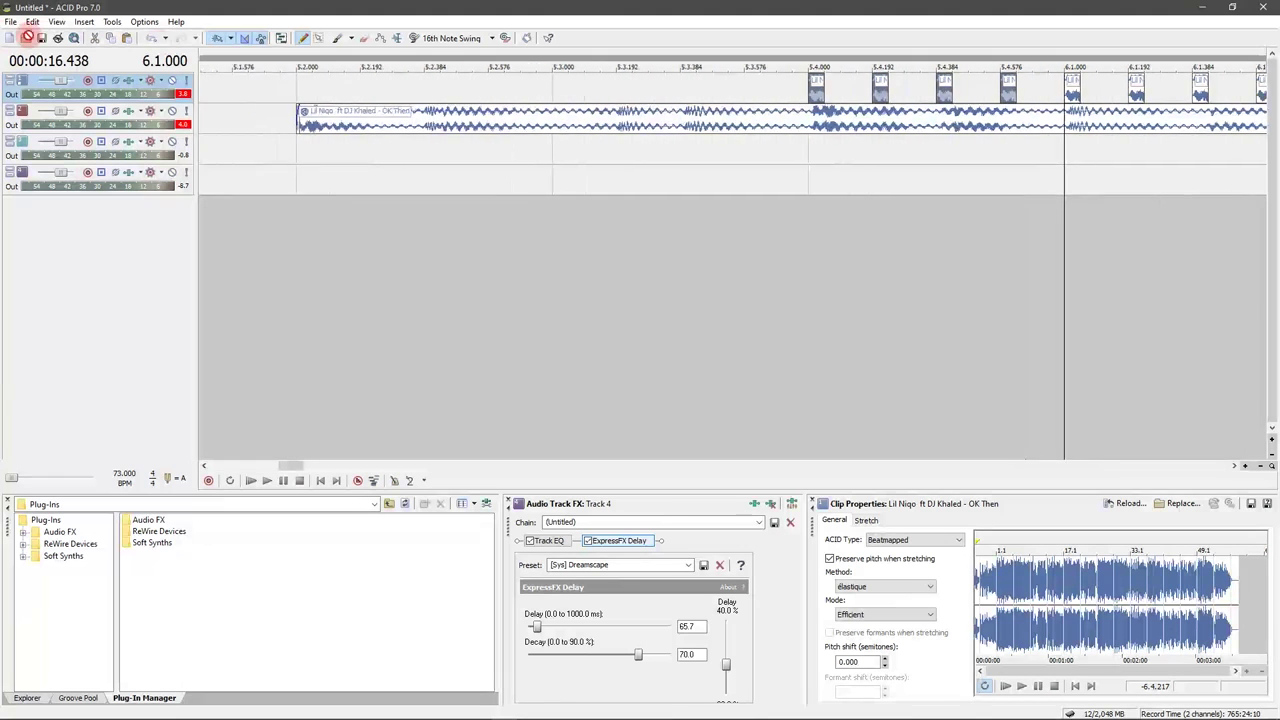
{"action": "mouse_move", "coordinate": [629, 88]}
{"action": "left_mouse_down"}
{"action": "mouse_move", "coordinate": [640, 94]}
{"action": "mouse_move", "coordinate": [627, 92]}
{"action": "left_mouse_up"}
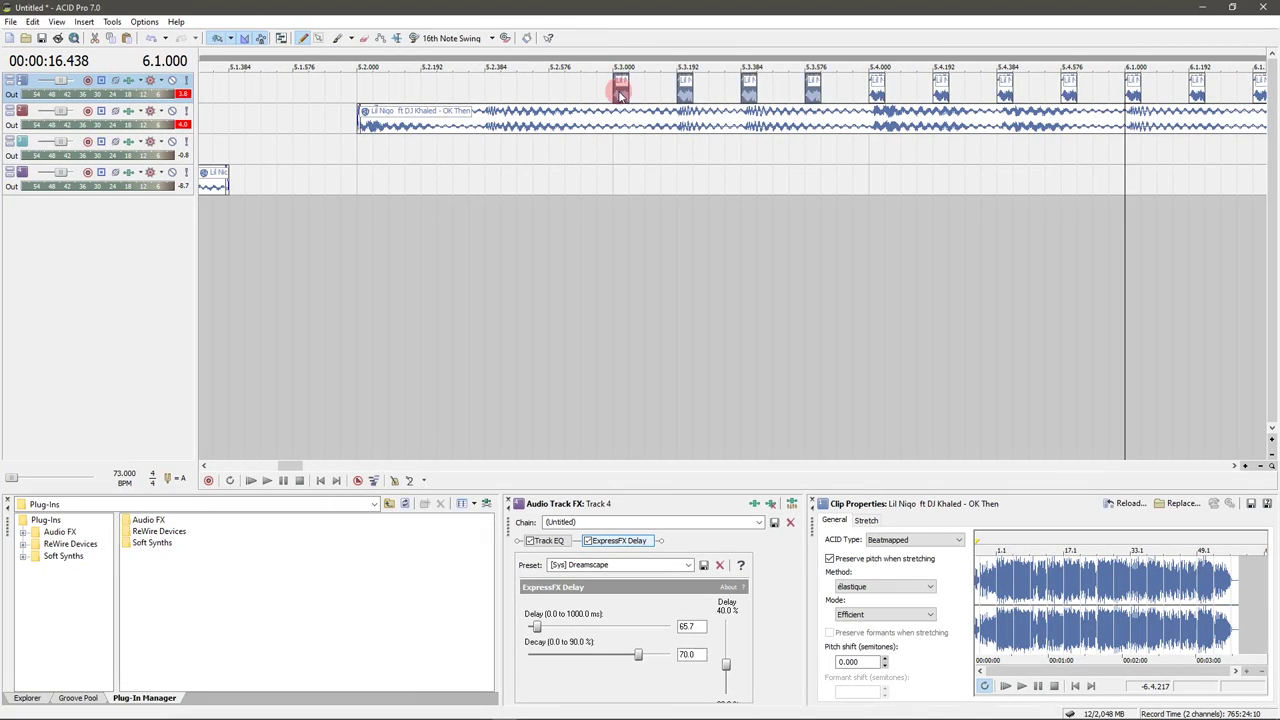
- Copy the slices at 5.3.000 and 5.3.192 to 5.2.384 and 5.2.576, adding one more slice midway between the copies
{"action": "left_click", "coordinate": [626, 92]}
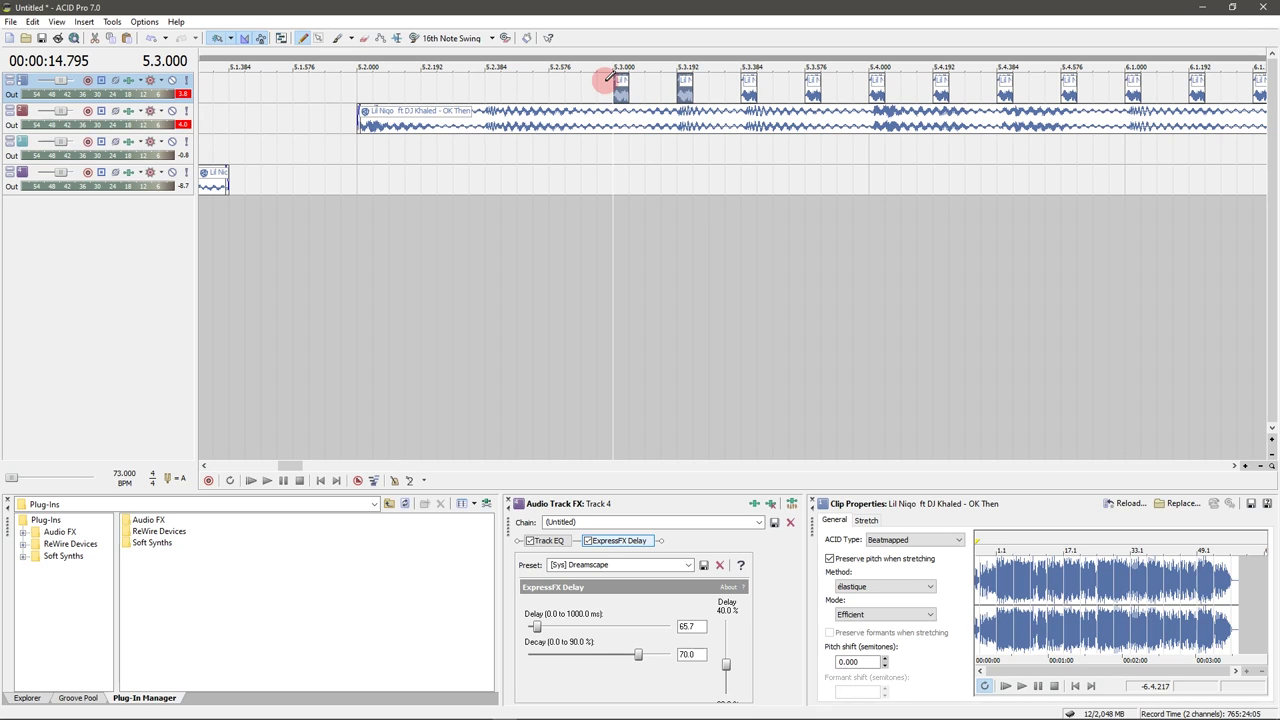
{"action": "left_click", "coordinate": [556, 88]}
{"action": "left_click", "coordinate": [492, 88]}
{"action": "left_click", "coordinate": [492, 90]}
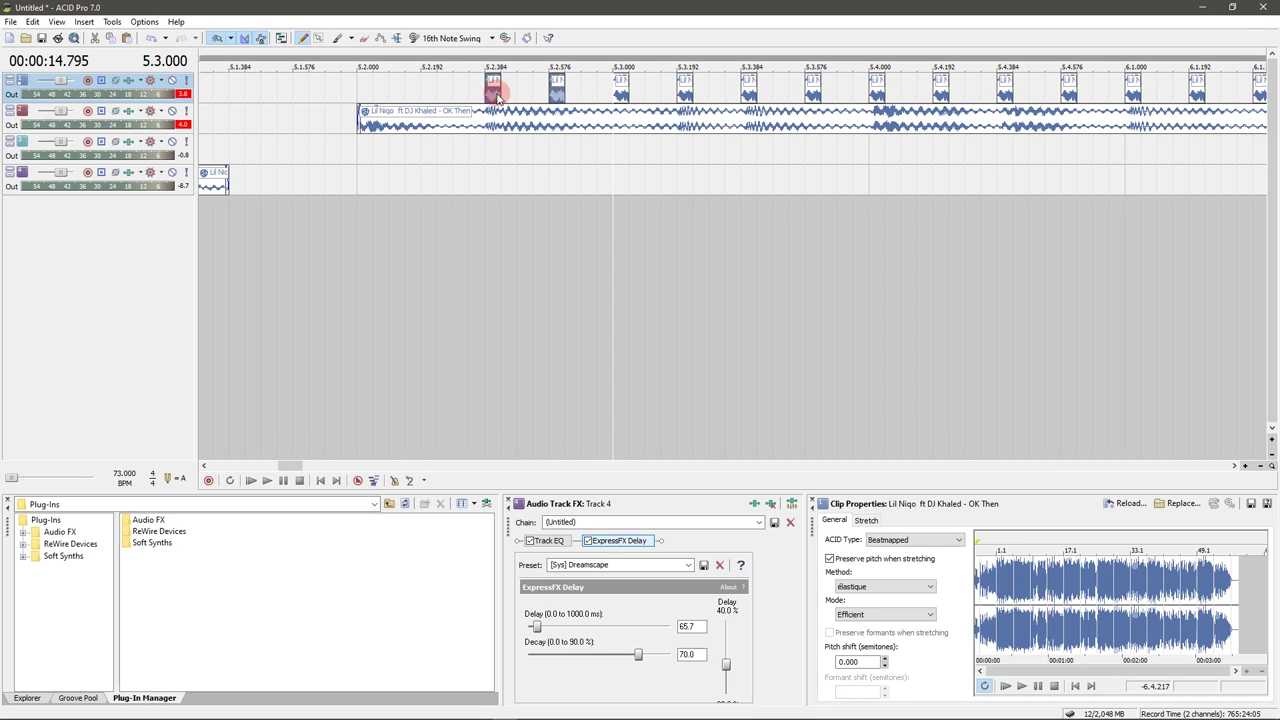
{"action": "left_click", "coordinate": [525, 97]}
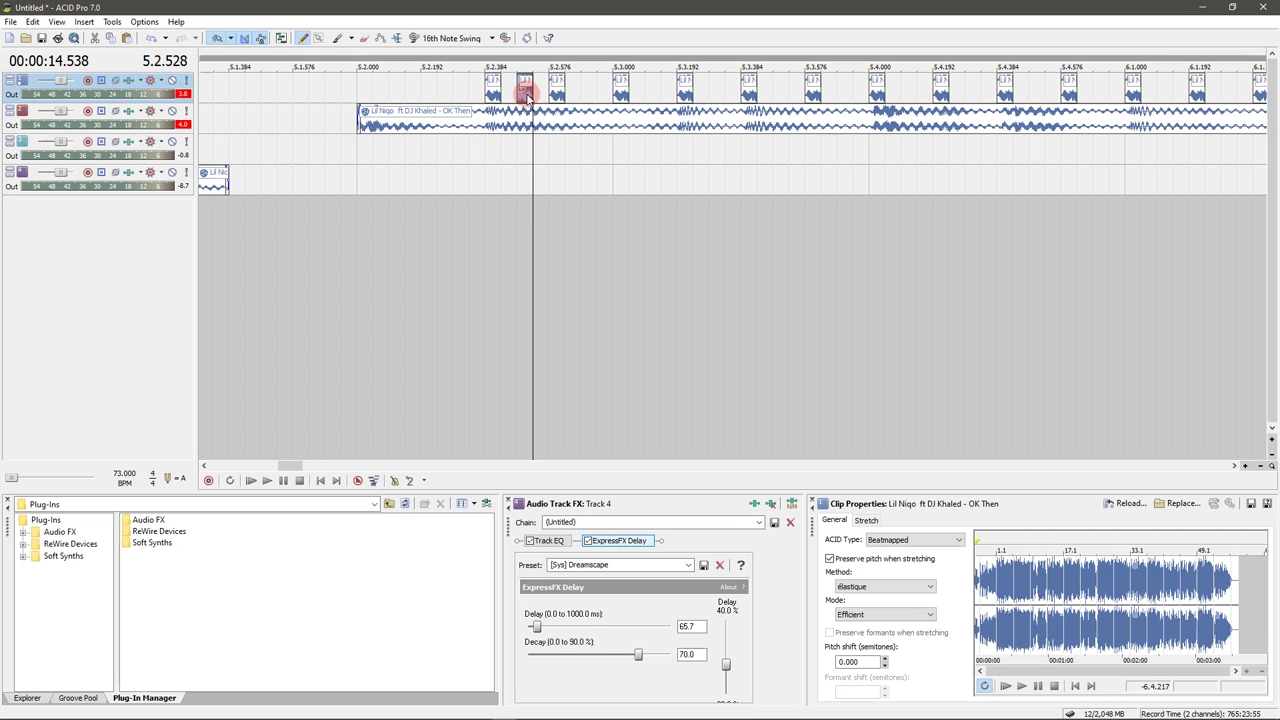
- Pitch the track 1 slice at 5.2.480 up three semitones and play back the section around it
{"action": "left_click", "coordinate": [472, 162]}
{"action": "key", "text": "space"}
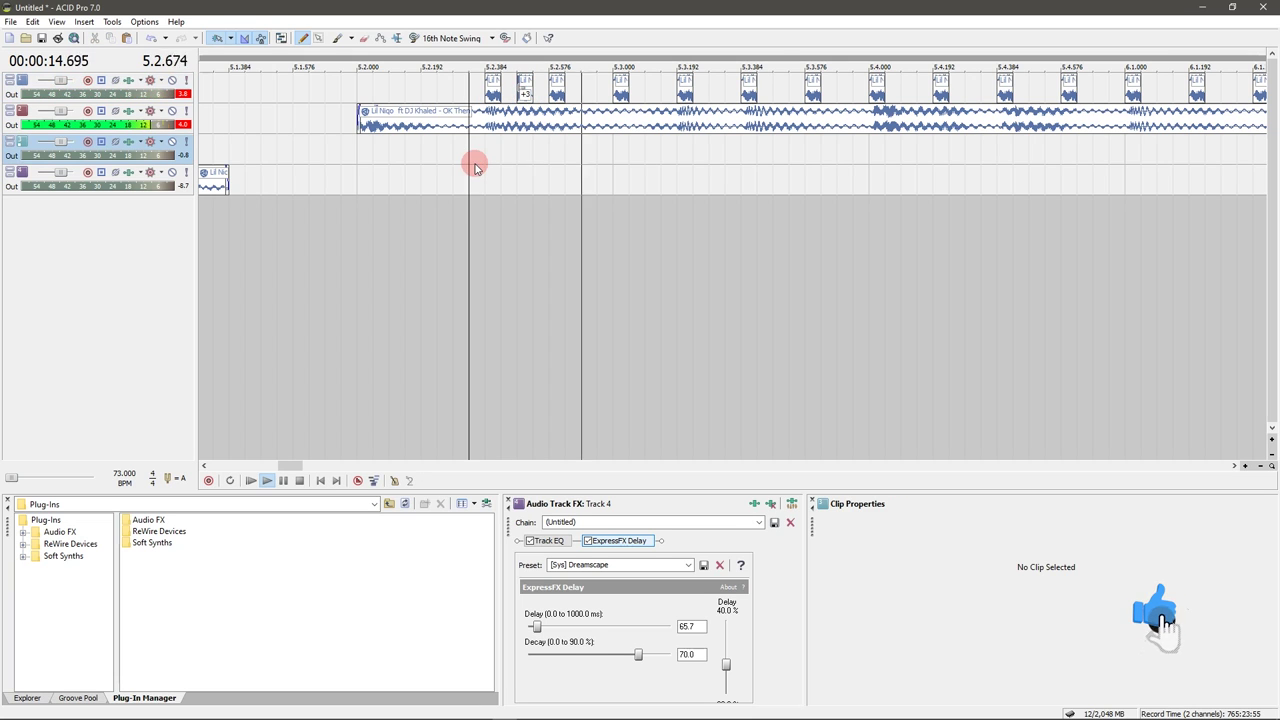
{"action": "key", "text": "space"}
- Extend the track 1 slice at 5.3.000 to about 5.3.240 in place of the 5.3.192 slice, and play back from 5.2.000
{"action": "left_click", "coordinate": [620, 92]}
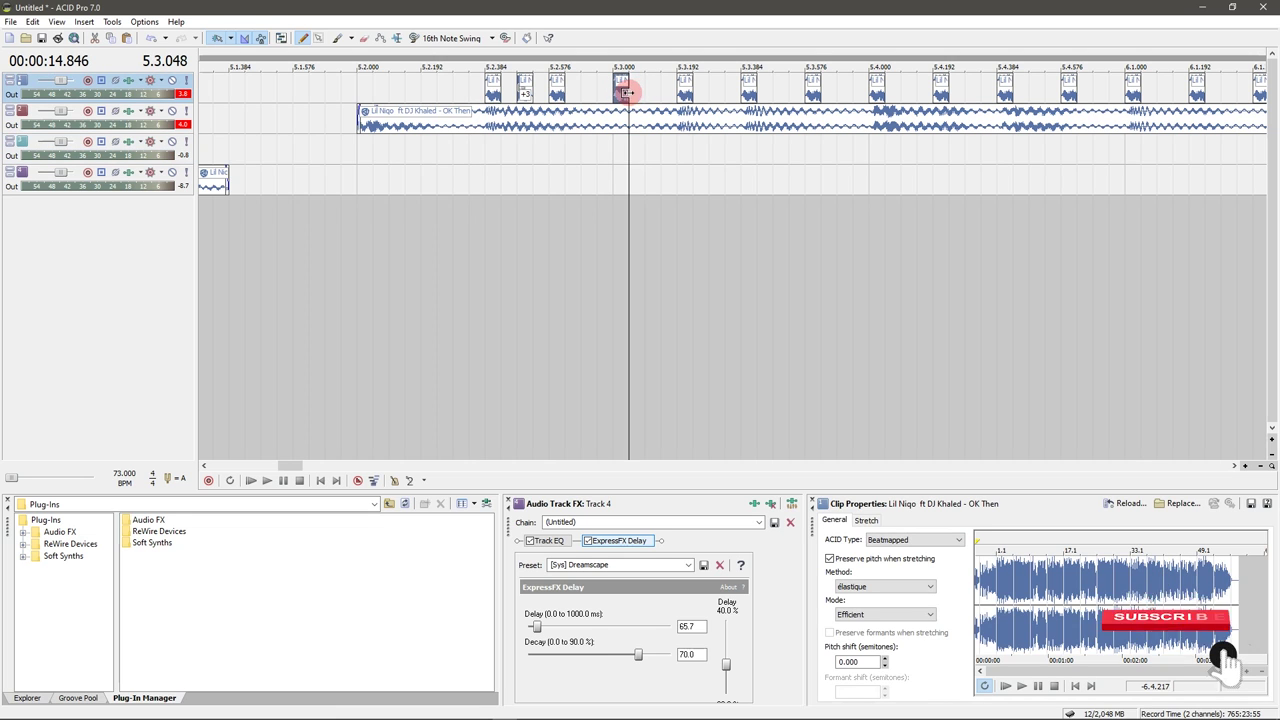
{"action": "left_click_drag", "start_coordinate": [676, 92], "coordinate": [678, 92]}
{"action": "left_click", "coordinate": [685, 92]}
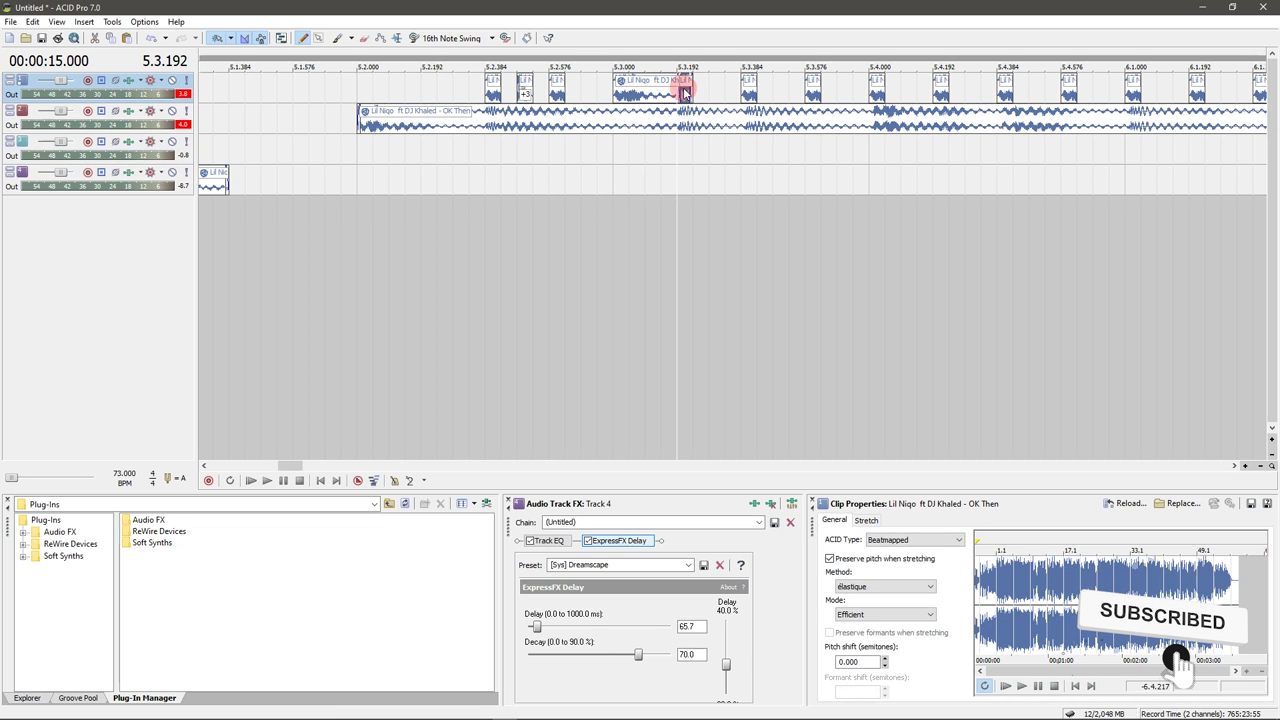
{"action": "left_click", "coordinate": [351, 172]}
{"action": "key", "text": "space"}
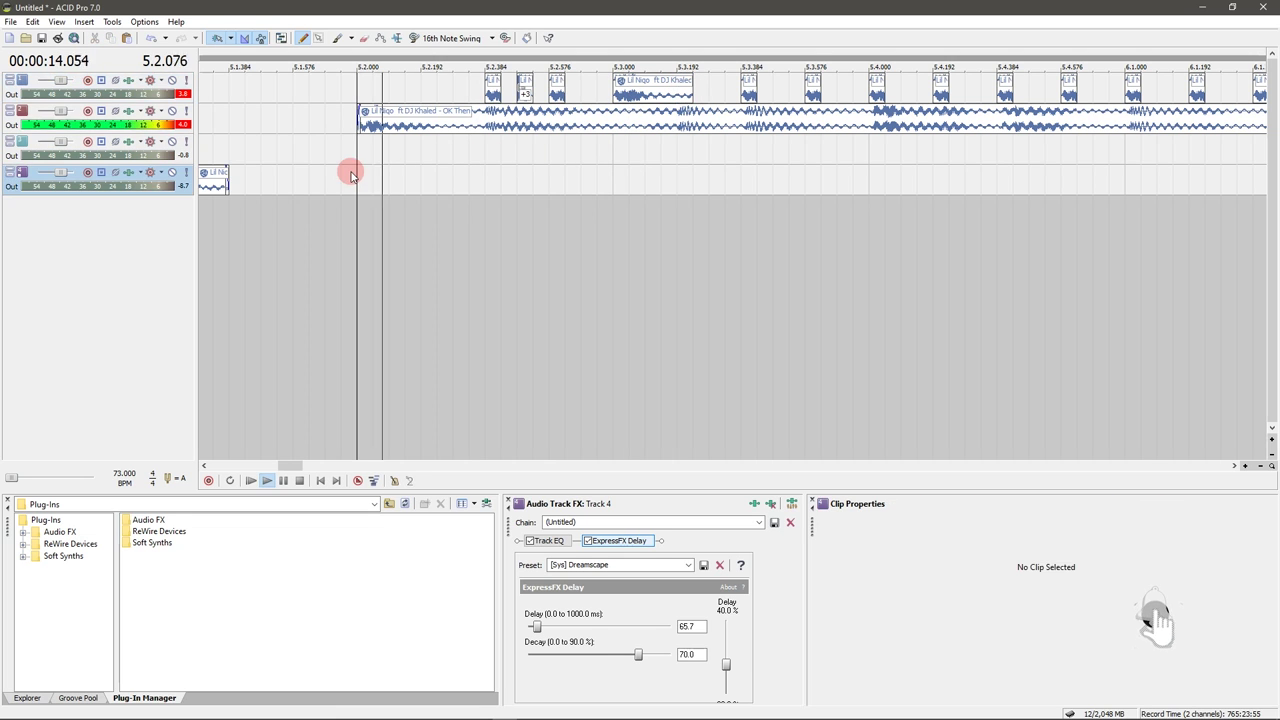
{"action": "key", "text": "space"}
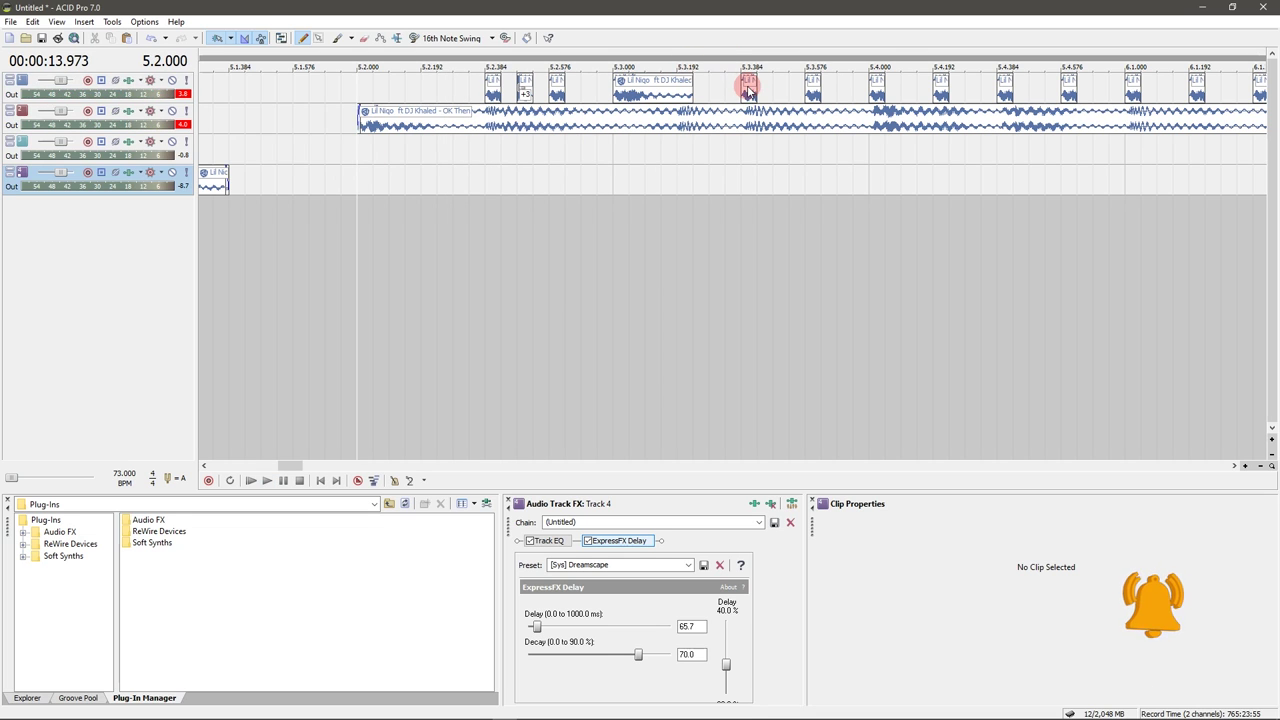
- Halve the track 1 slices at 5.3.384 and 5.3.576, placing matching half-length slices at 5.3.480 and 5.3.672
{"action": "left_click", "coordinate": [748, 90]}
{"action": "scroll", "coordinate": [748, 90], "scroll_direction": "up", "scroll_amount": 2}
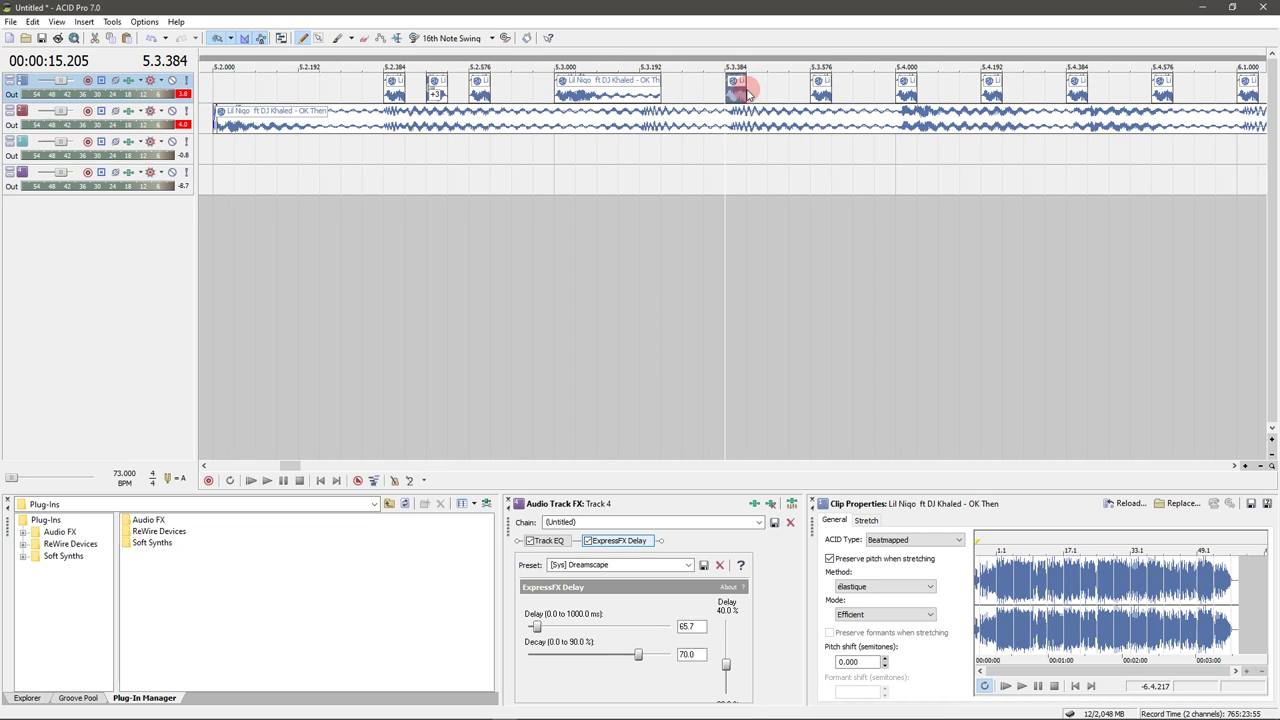
{"action": "scroll", "coordinate": [748, 90], "scroll_direction": "up", "scroll_amount": 2}
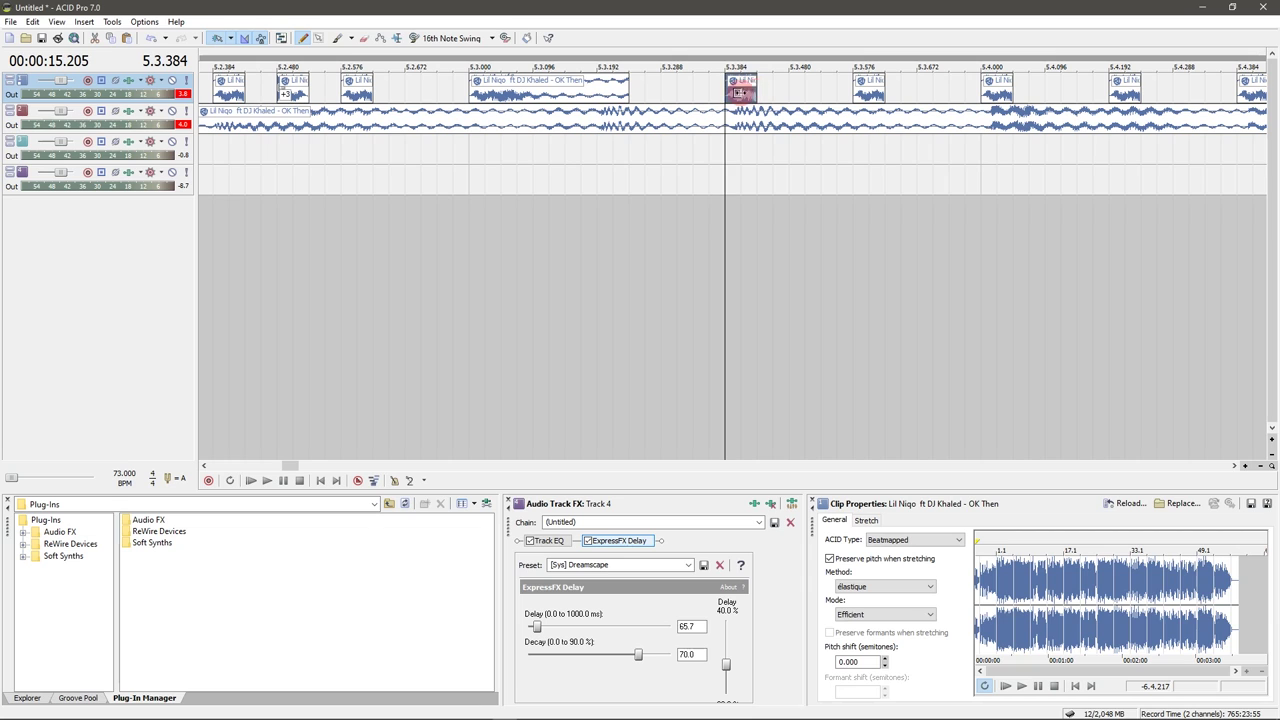
{"action": "left_click_drag", "start_coordinate": [772, 88], "coordinate": [797, 90]}
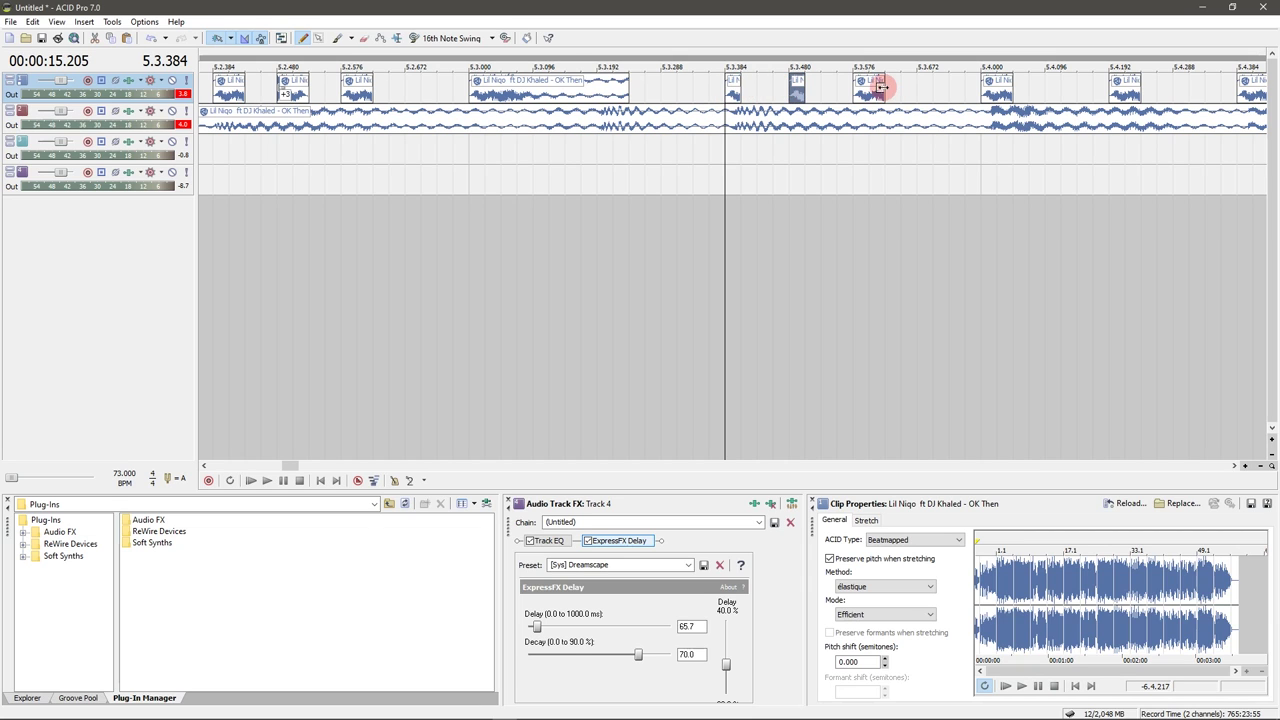
{"action": "left_click_drag", "start_coordinate": [881, 88], "coordinate": [920, 84]}
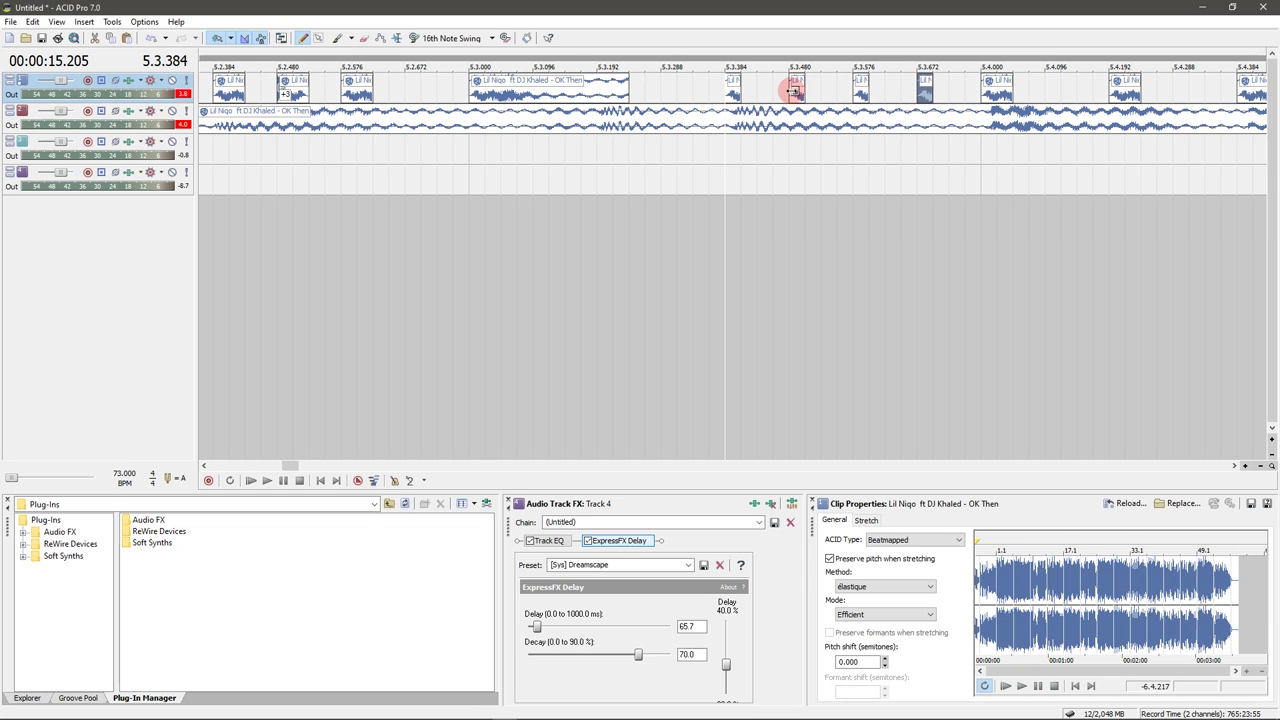
- Pitch the slices at 5.3.480 and 5.3.672 up three semitones and play back from 5.2.000
{"action": "left_click", "coordinate": [791, 91]}
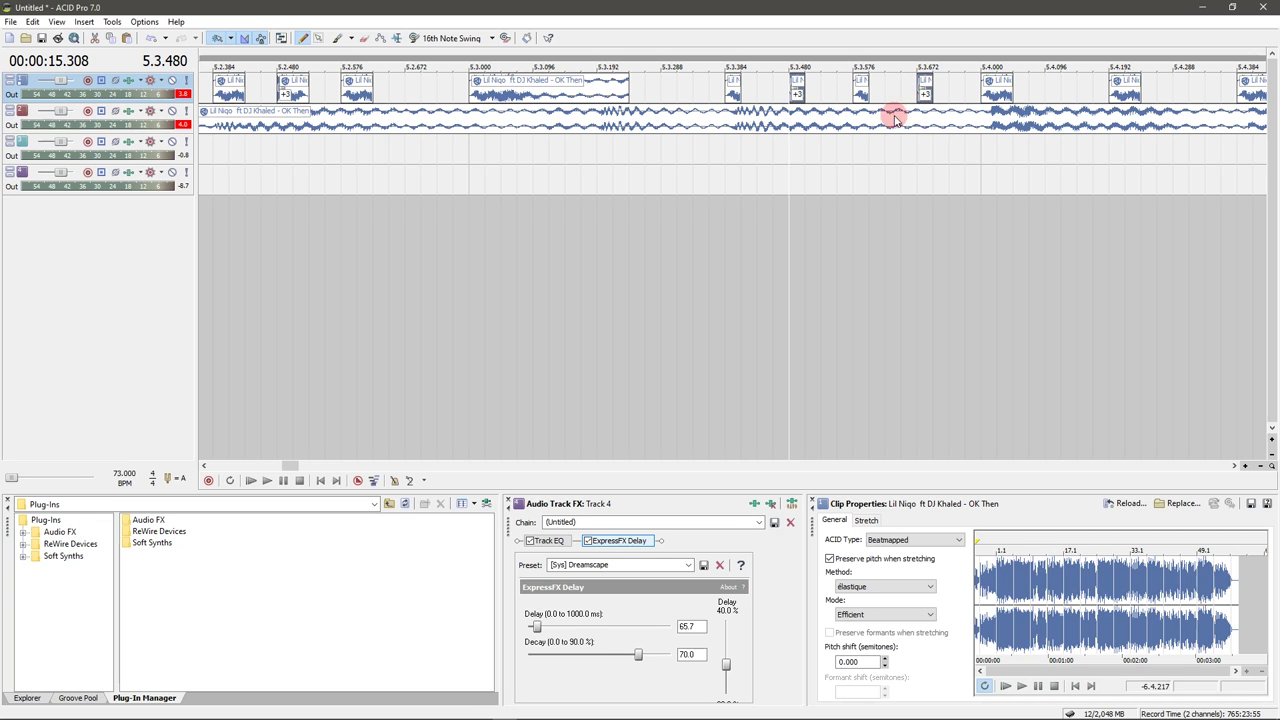
{"action": "scroll", "coordinate": [732, 134], "scroll_direction": "down", "scroll_amount": 2}
{"action": "scroll", "coordinate": [332, 168], "scroll_direction": "down", "scroll_amount": 1}
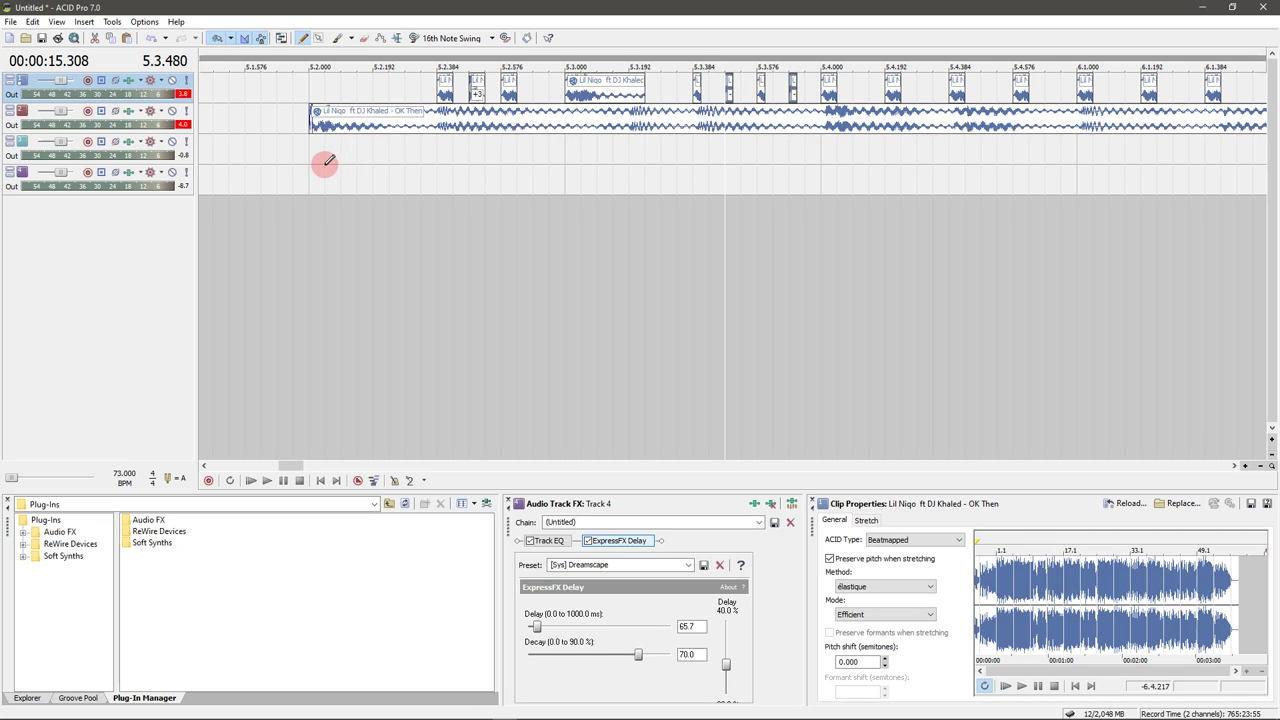
{"action": "left_click", "coordinate": [307, 173]}
{"action": "key", "text": "space"}
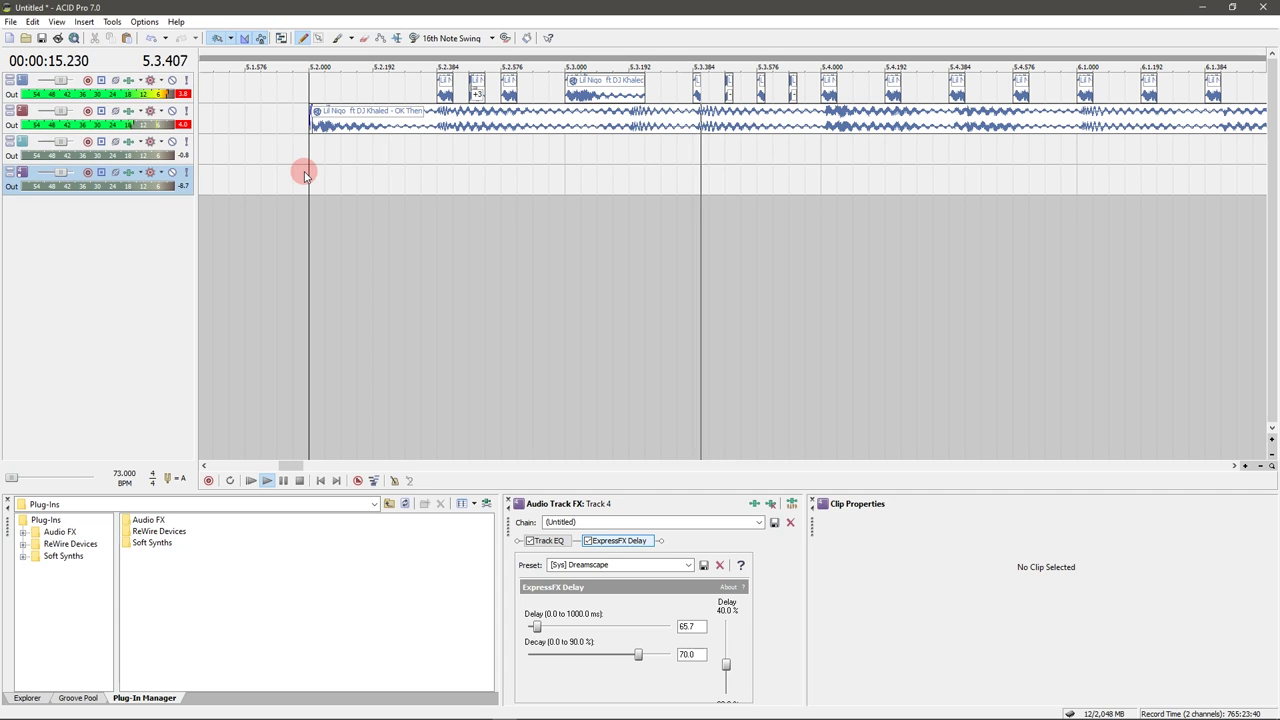
{"action": "key", "text": "space"}
{"action": "key", "text": "space"}
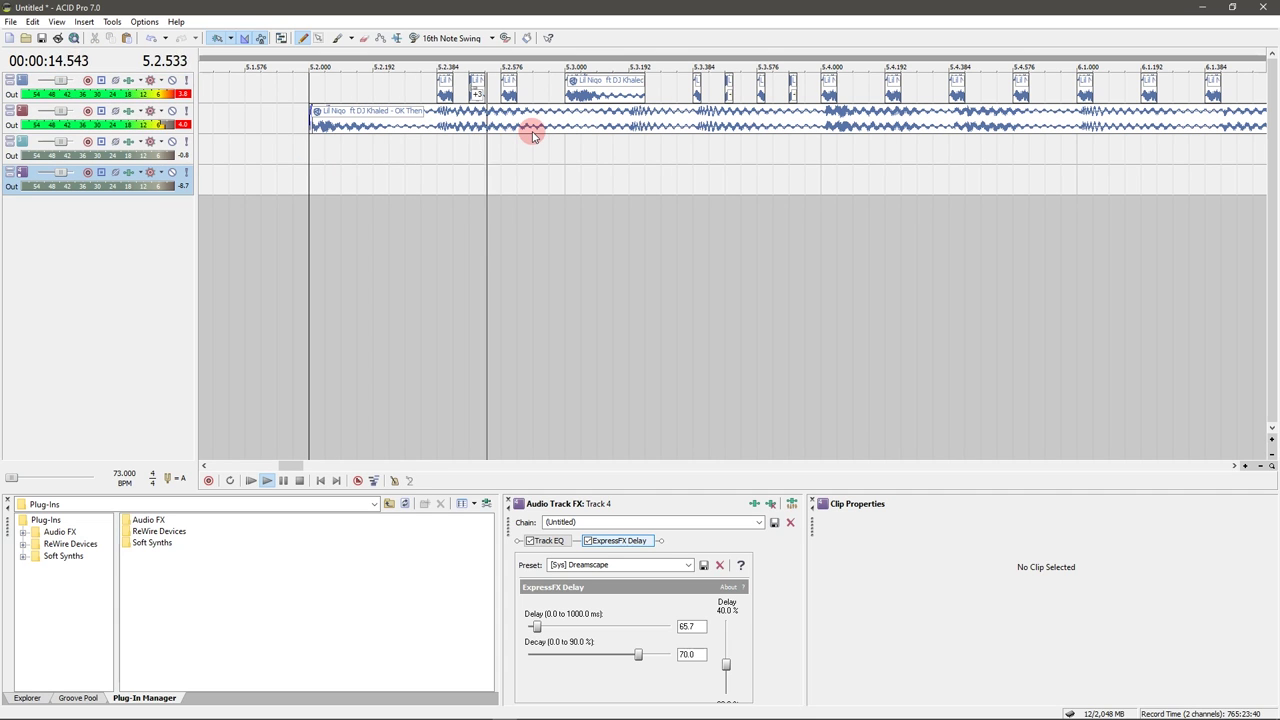
{"action": "key", "text": "space"}
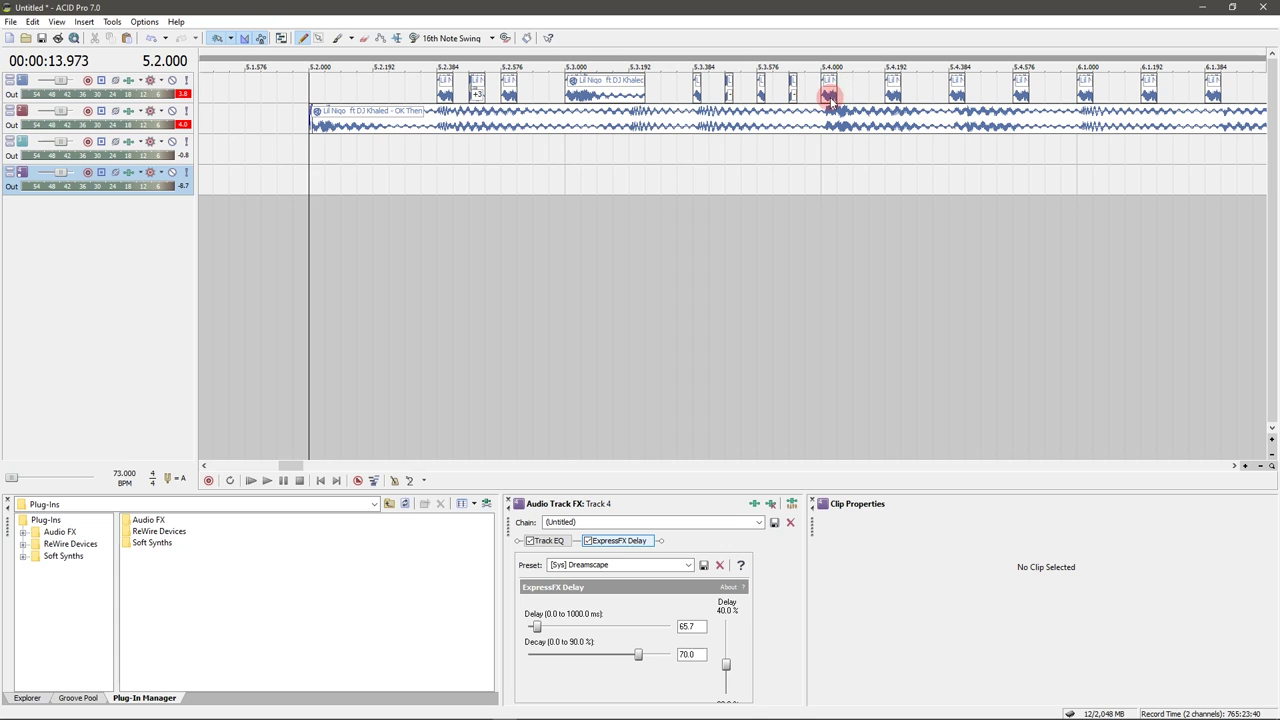
- Delete the track 1 slice at 5.4.384 and move the 5.4.192 slice to 5.4.288
{"action": "left_click", "coordinate": [888, 92]}
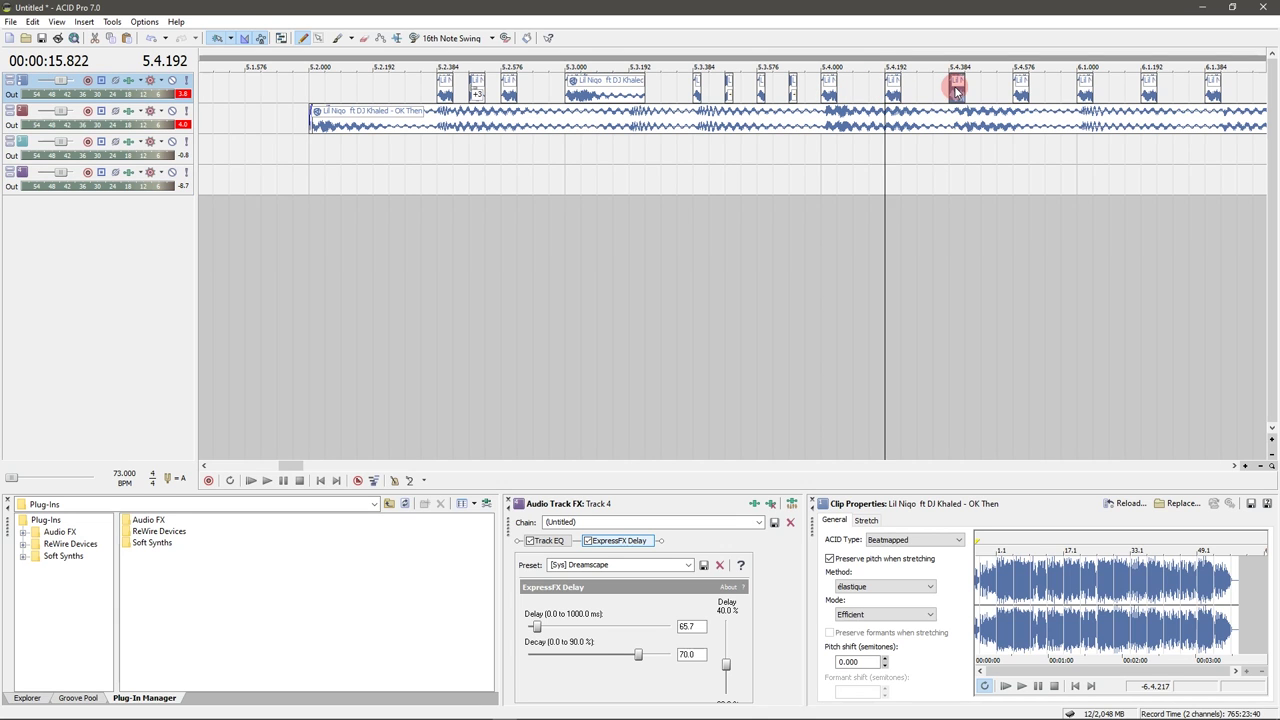
{"action": "left_click", "coordinate": [952, 88]}
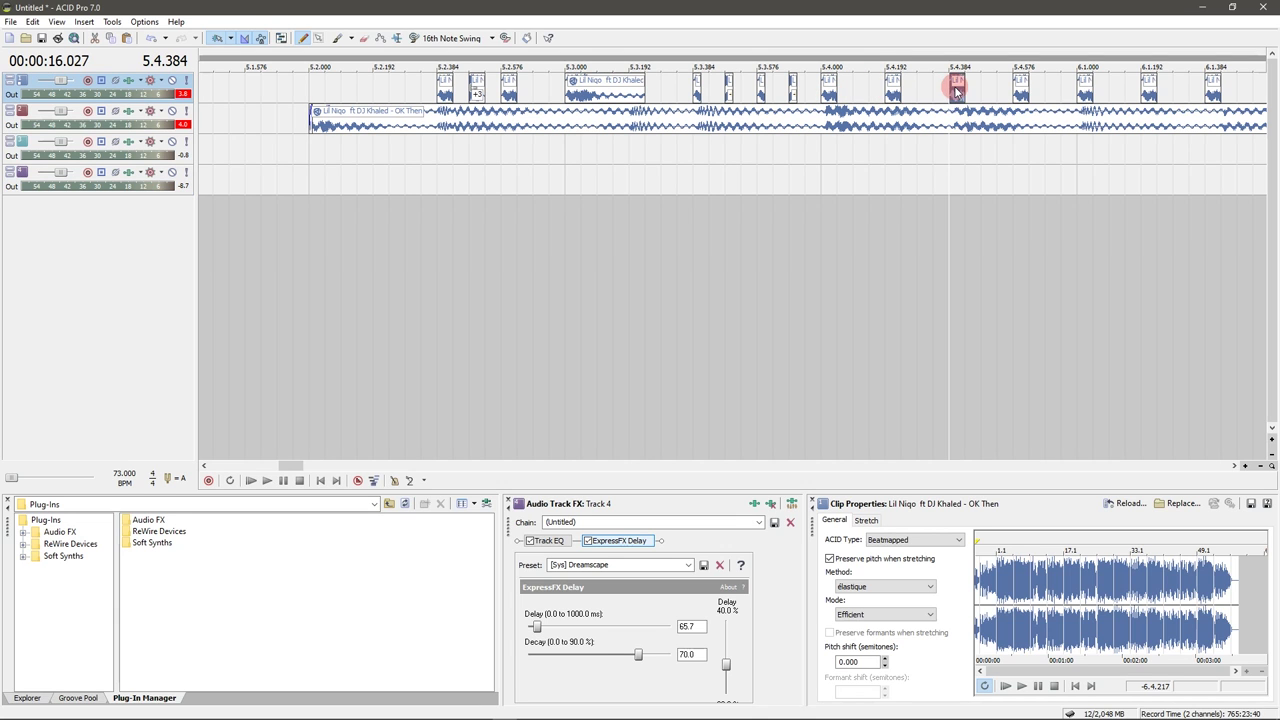
{"action": "left_click", "coordinate": [894, 91]}
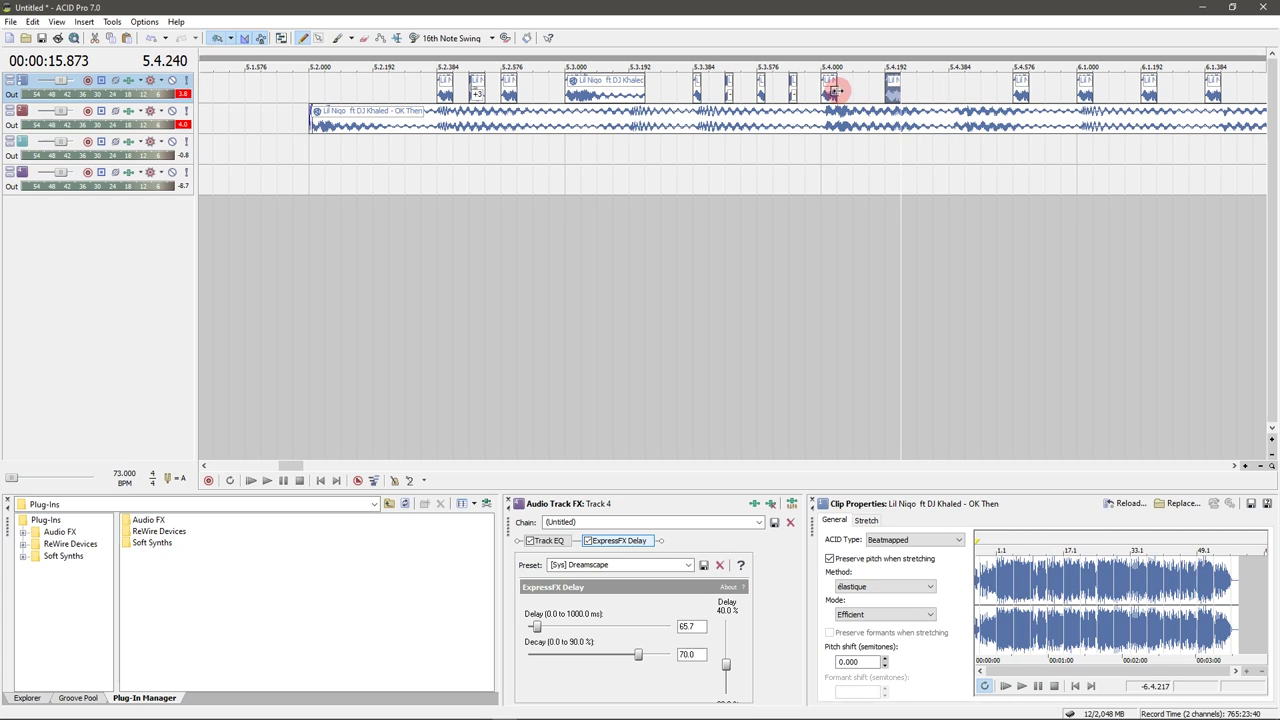
{"action": "left_click_drag", "start_coordinate": [909, 93], "coordinate": [926, 92]}
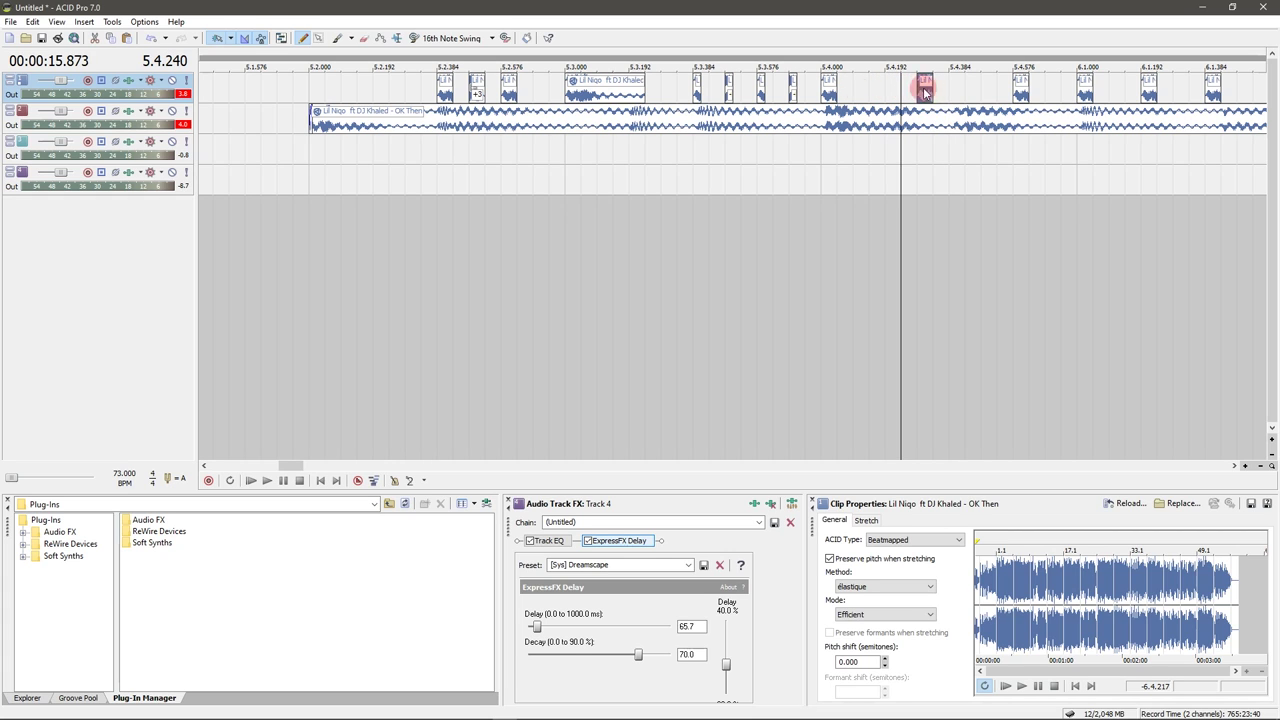
- Pitch the slices at 5.4.000, 5.4.288 and 5.4.576 up by one, two and three semitones respectively
{"action": "left_click", "coordinate": [828, 92]}
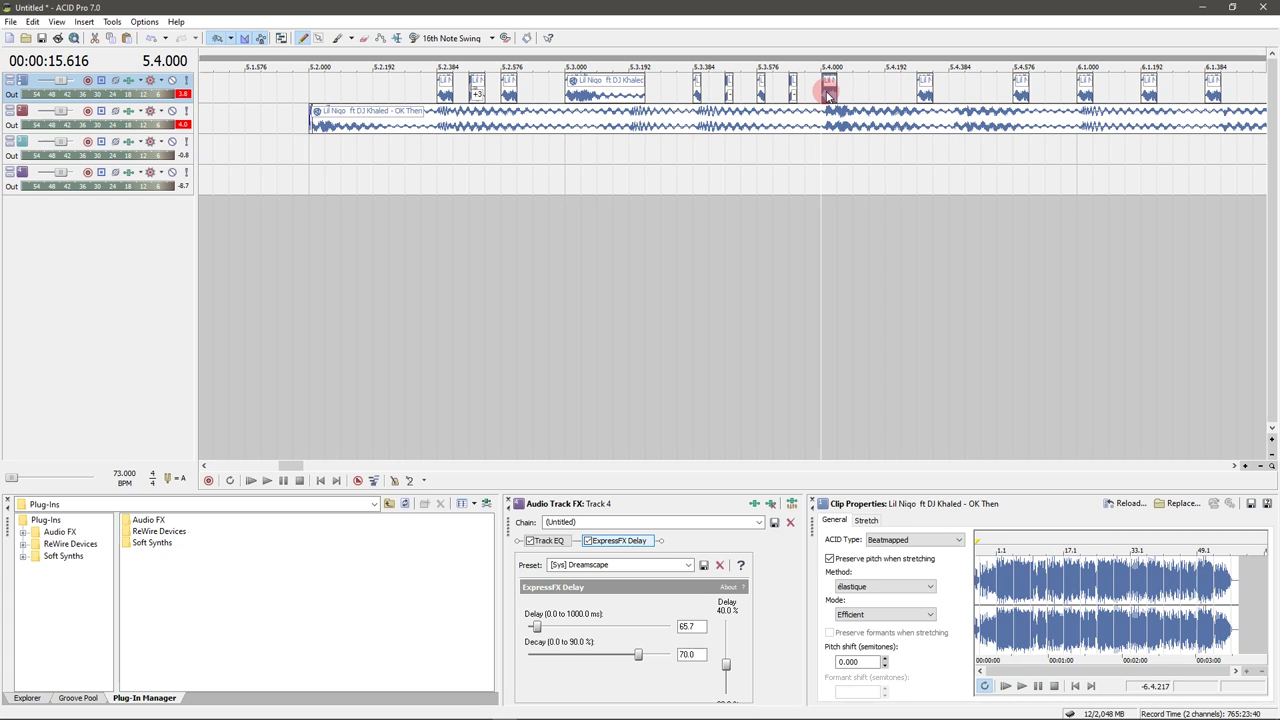
{"action": "left_click", "coordinate": [921, 91]}
{"action": "left_click", "coordinate": [1027, 89]}
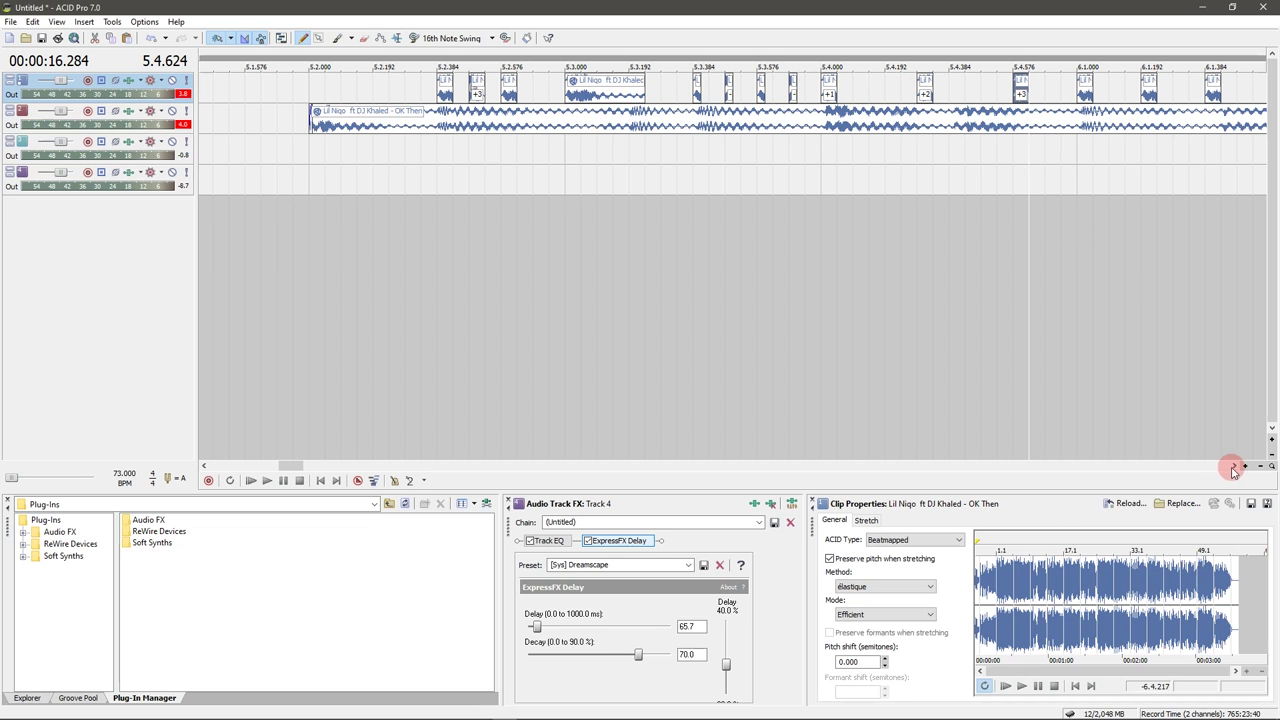
- Place a slice copy pitched up three semitones at 6.1.096 and repeat it at 6.1.288, 6.1.480 and 6.1.672
{"action": "scroll", "coordinate": [1100, 400], "scroll_direction": "right", "scroll_amount": 5}
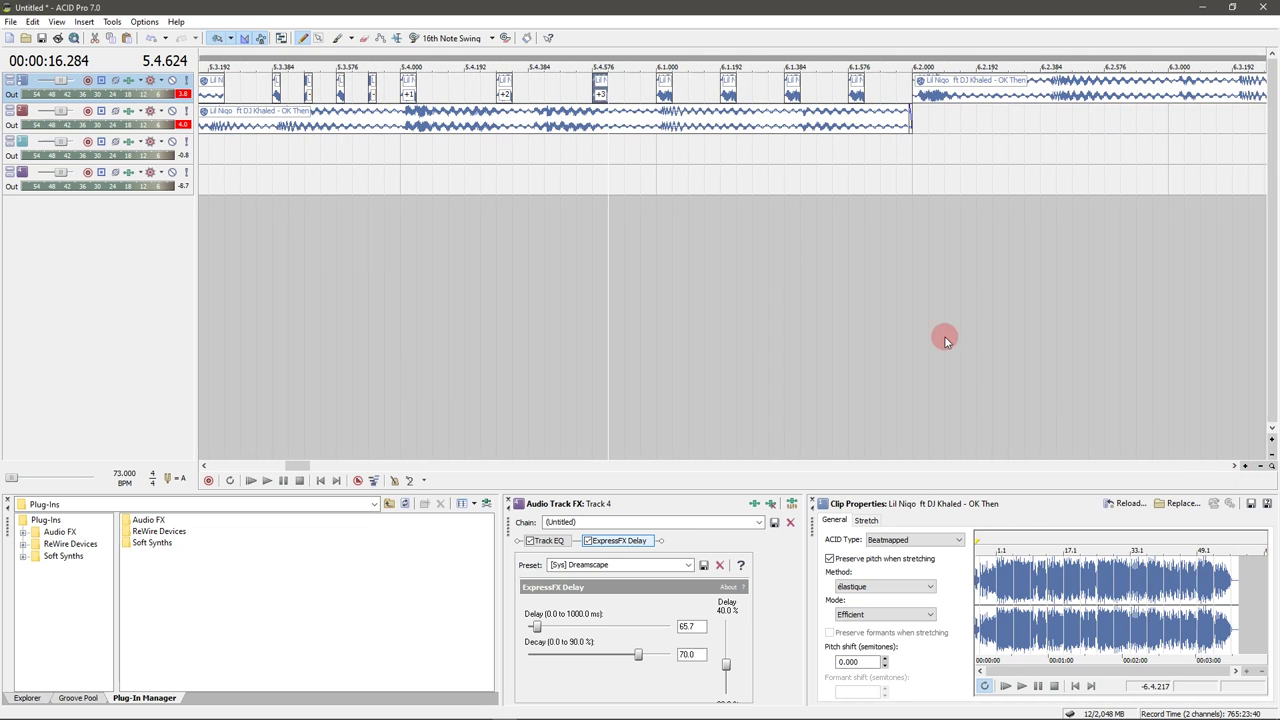
{"action": "left_click", "coordinate": [731, 92]}
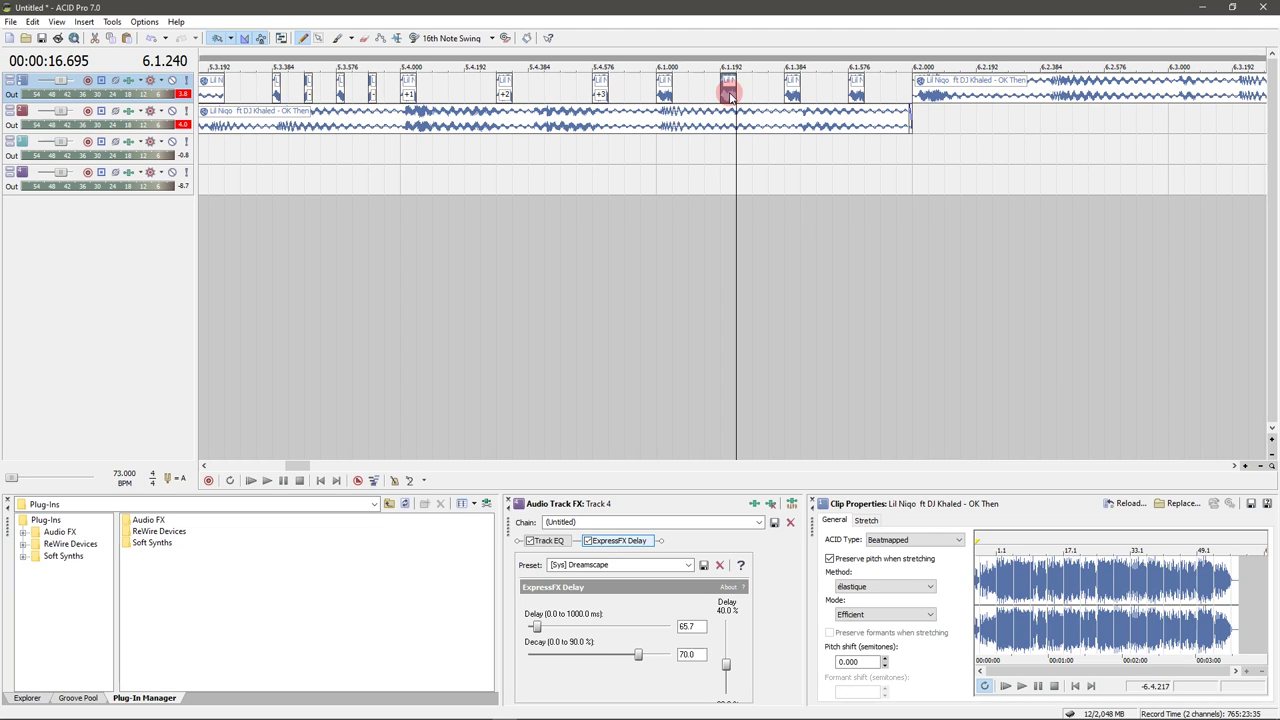
{"action": "left_click", "coordinate": [696, 97]}
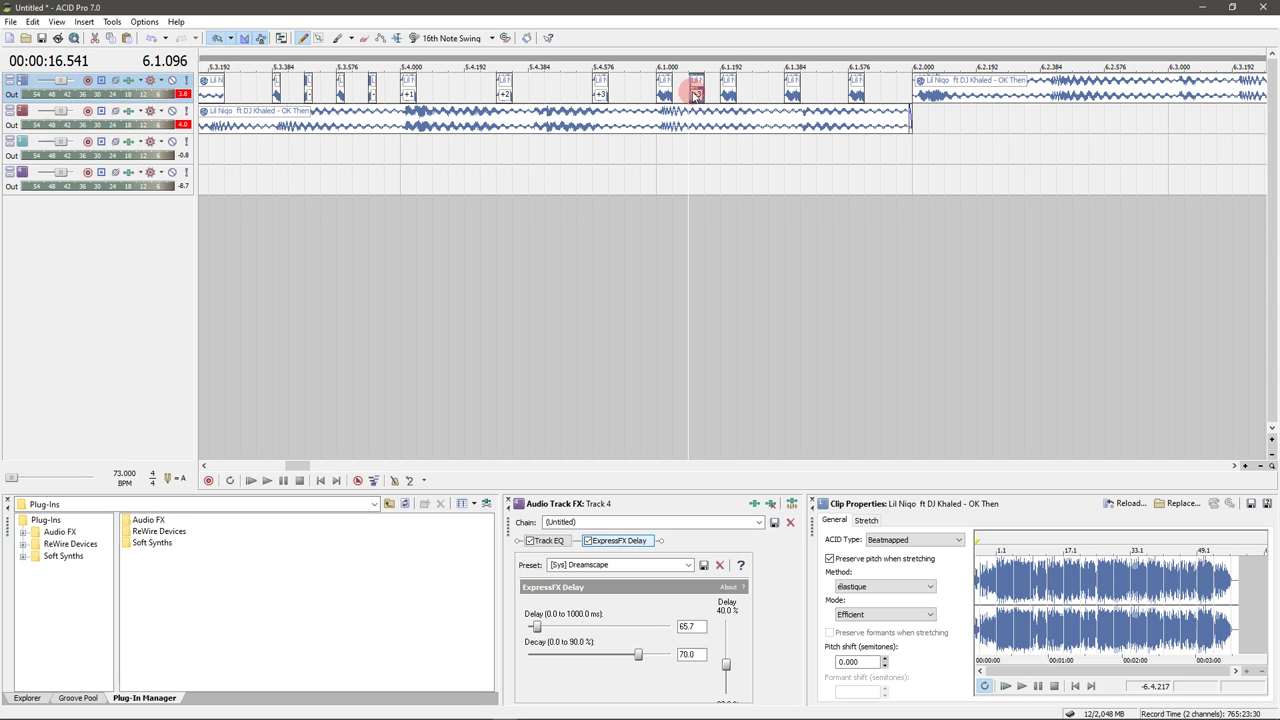
{"action": "left_click", "coordinate": [731, 95]}
{"action": "left_click", "coordinate": [798, 96]}
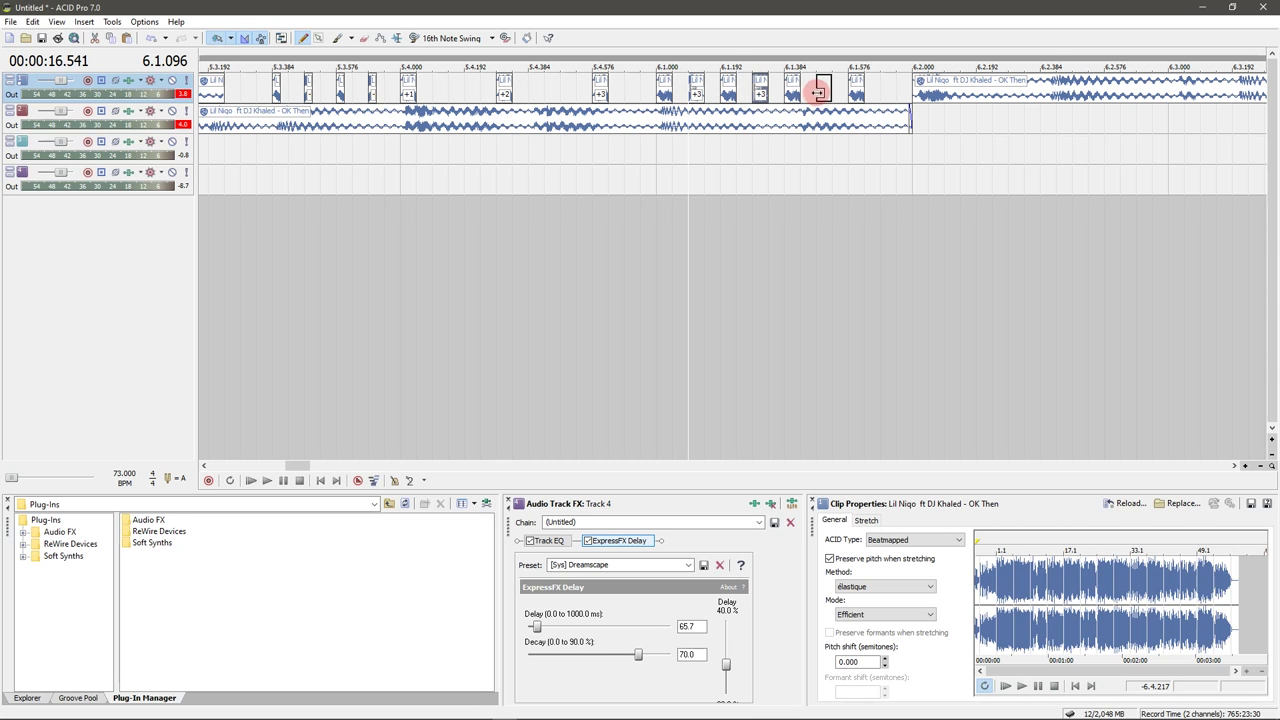
{"action": "left_click", "coordinate": [893, 98]}
- Listen to the arrangement twice from 5.2.000 and once from 1.4.000
{"action": "scroll", "coordinate": [828, 138], "scroll_direction": "down", "scroll_amount": 4}
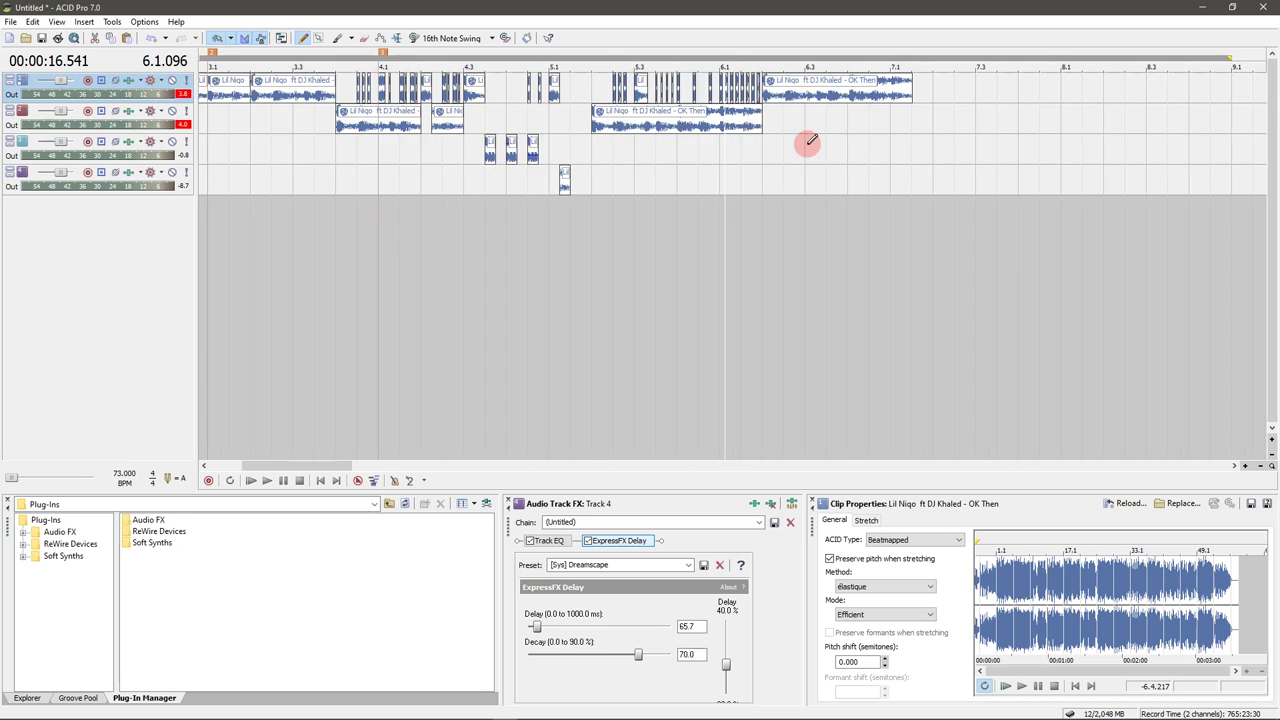
{"action": "left_click", "coordinate": [592, 157]}
{"action": "key", "text": "space"}
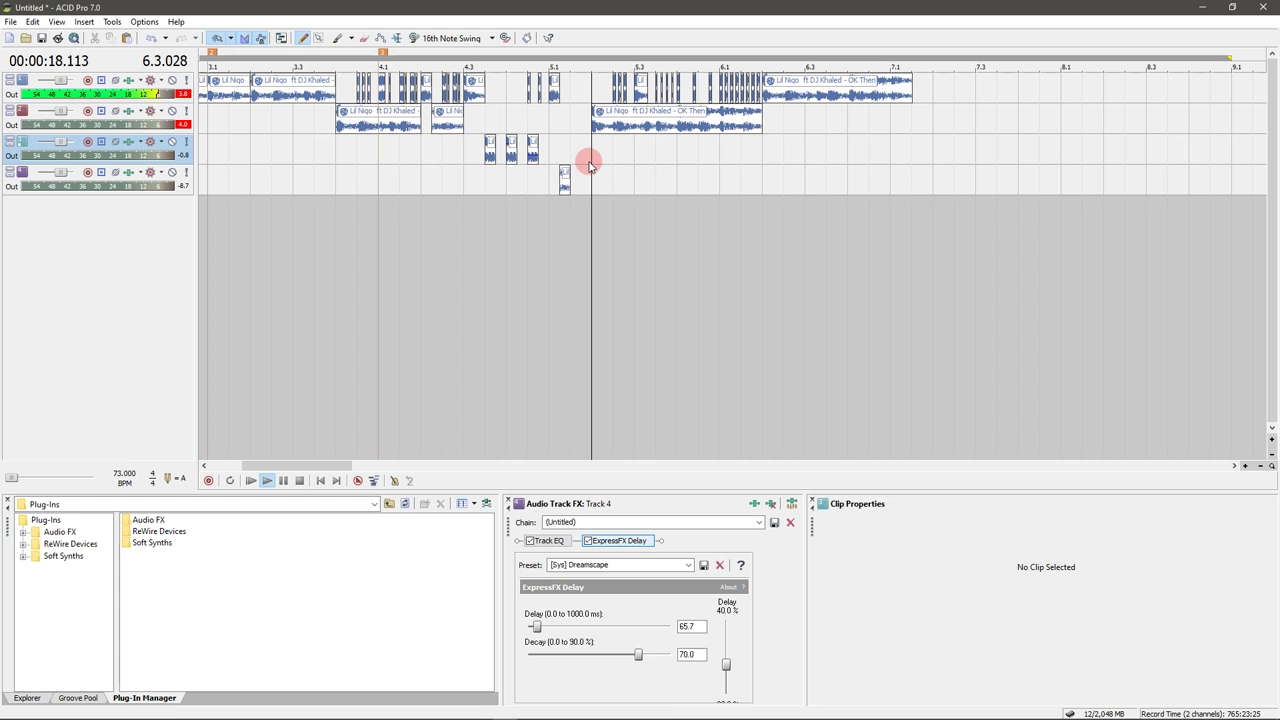
{"action": "key", "text": "space"}
{"action": "key", "text": "space"}
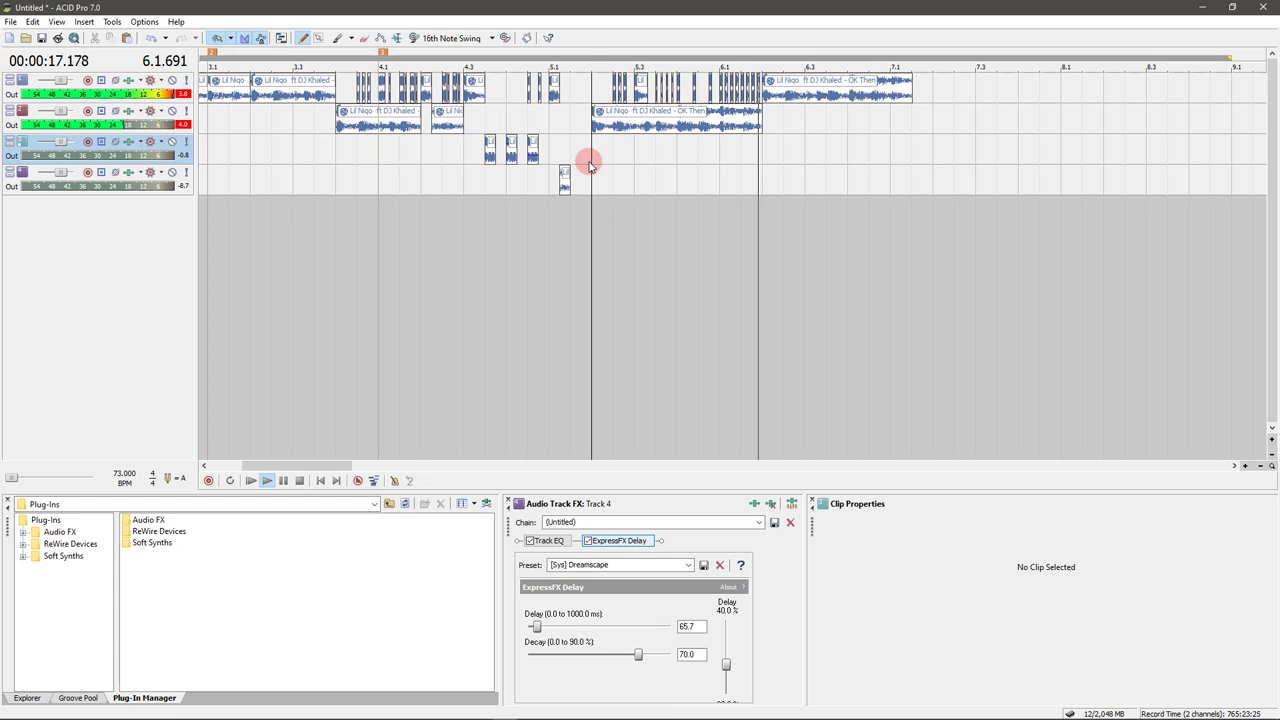
{"action": "key", "text": "space"}
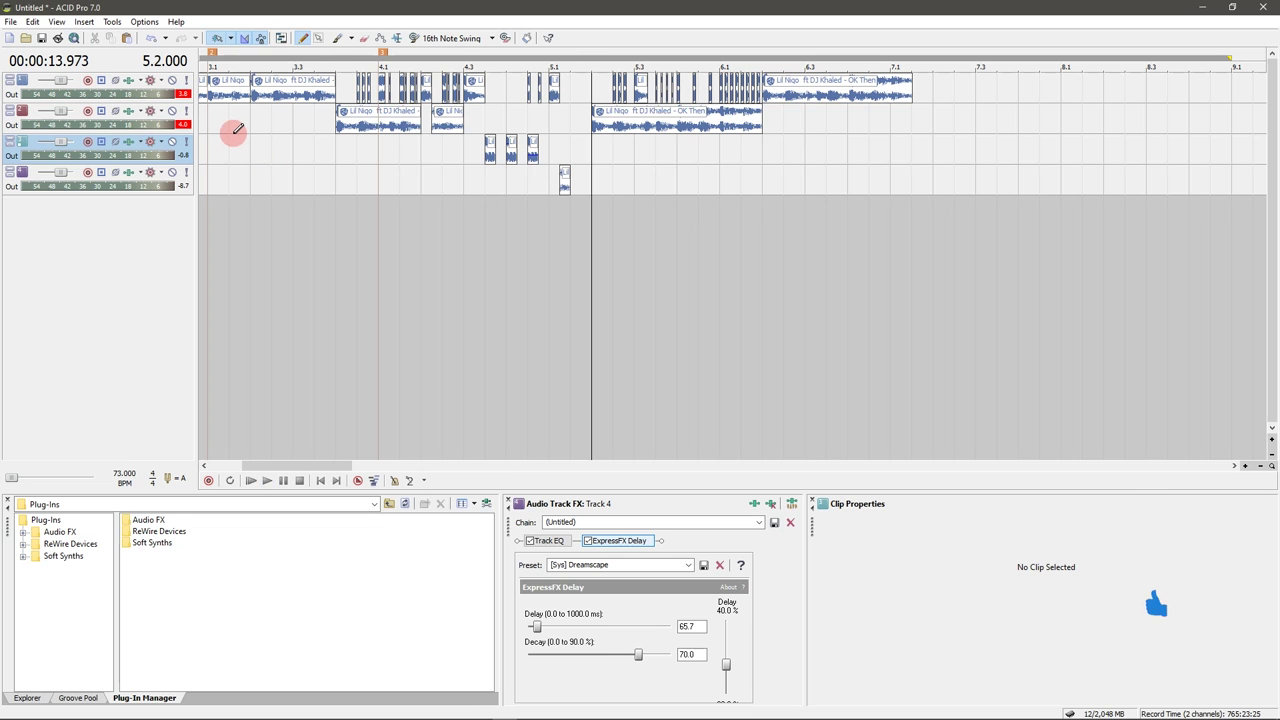
{"action": "scroll", "coordinate": [250, 127], "scroll_direction": "down", "scroll_amount": 2}
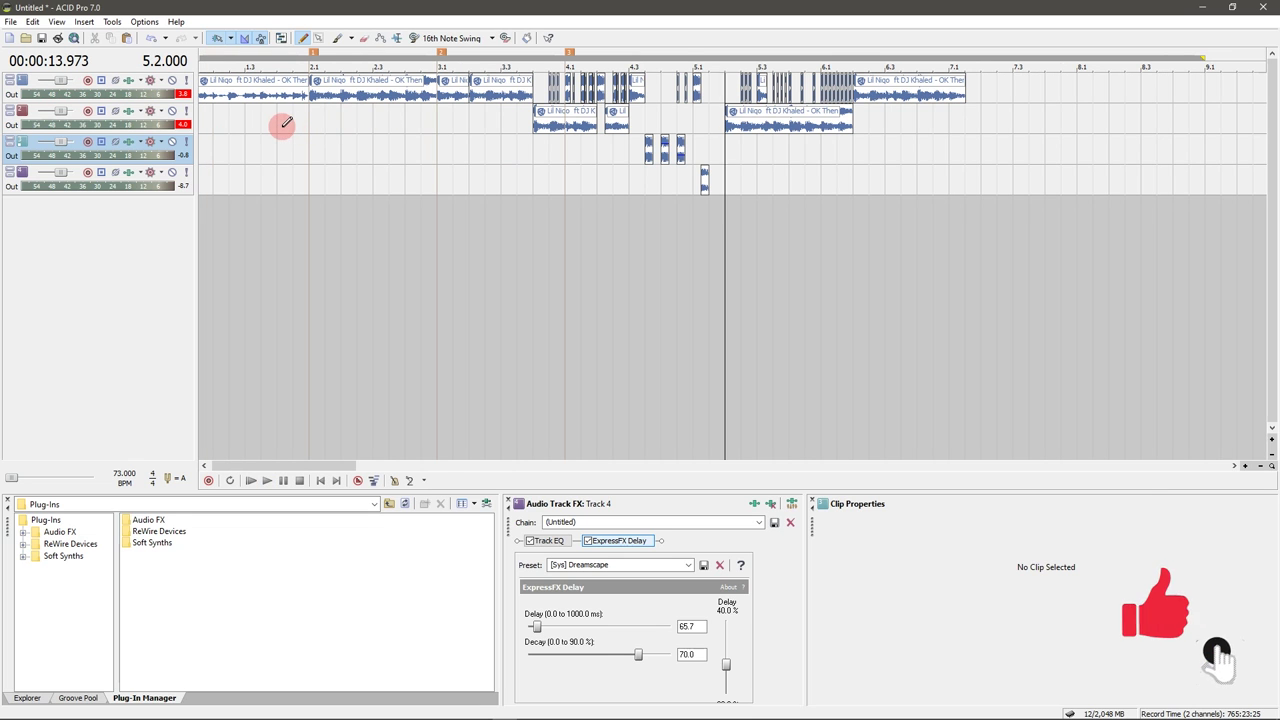
{"action": "left_click", "coordinate": [281, 126]}
{"action": "key", "text": "space"}
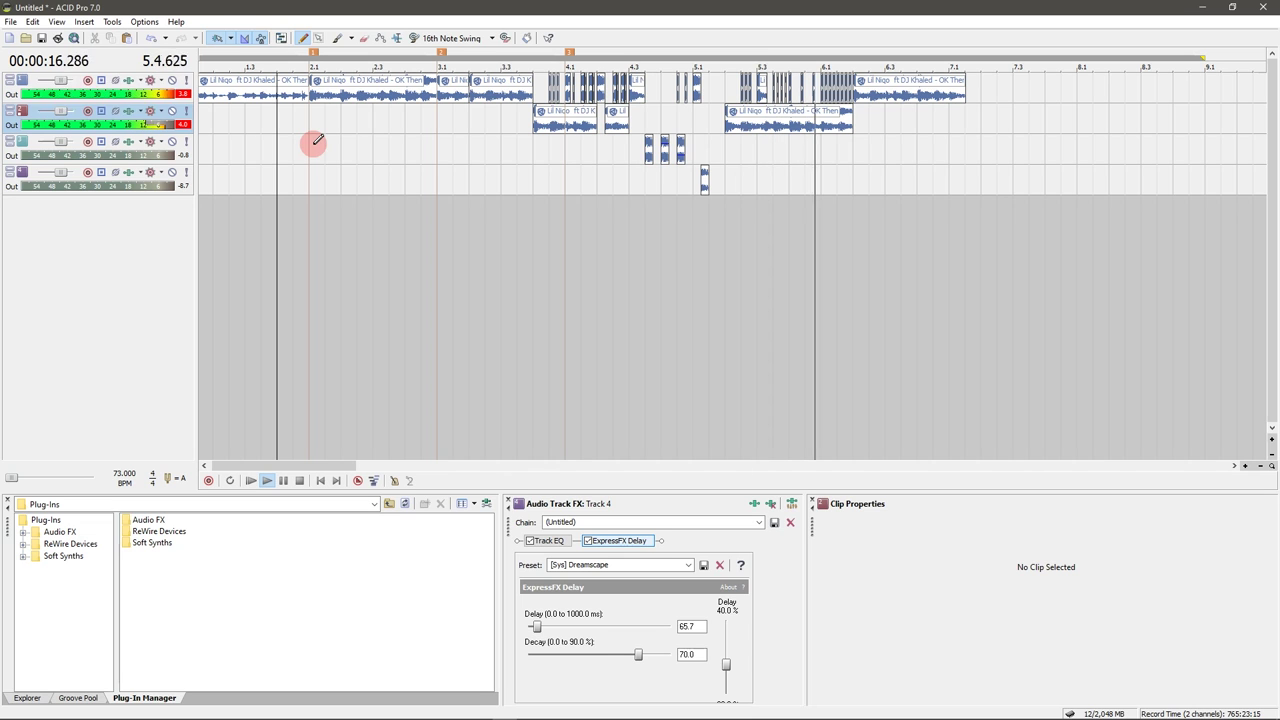
{"action": "key", "text": "space"}
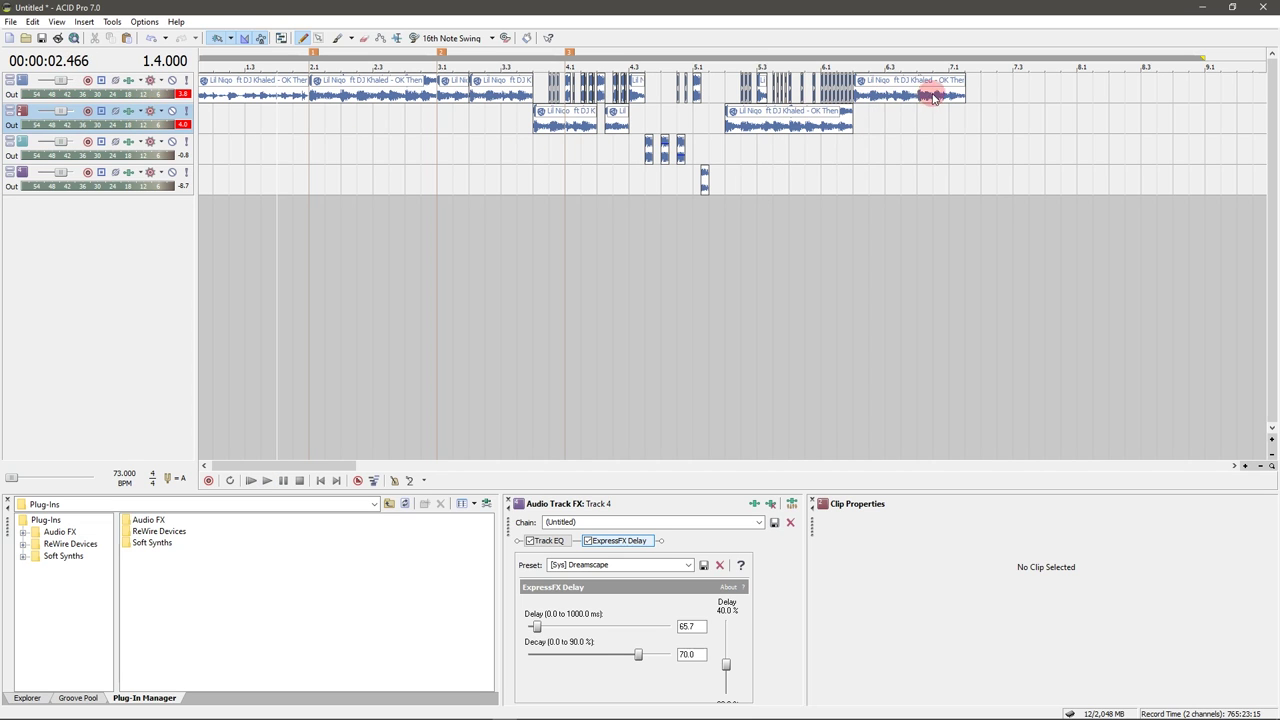
- Split the last track 1 song clip at 6.3.000 and delete the part after the split
{"action": "left_click", "coordinate": [888, 100]}
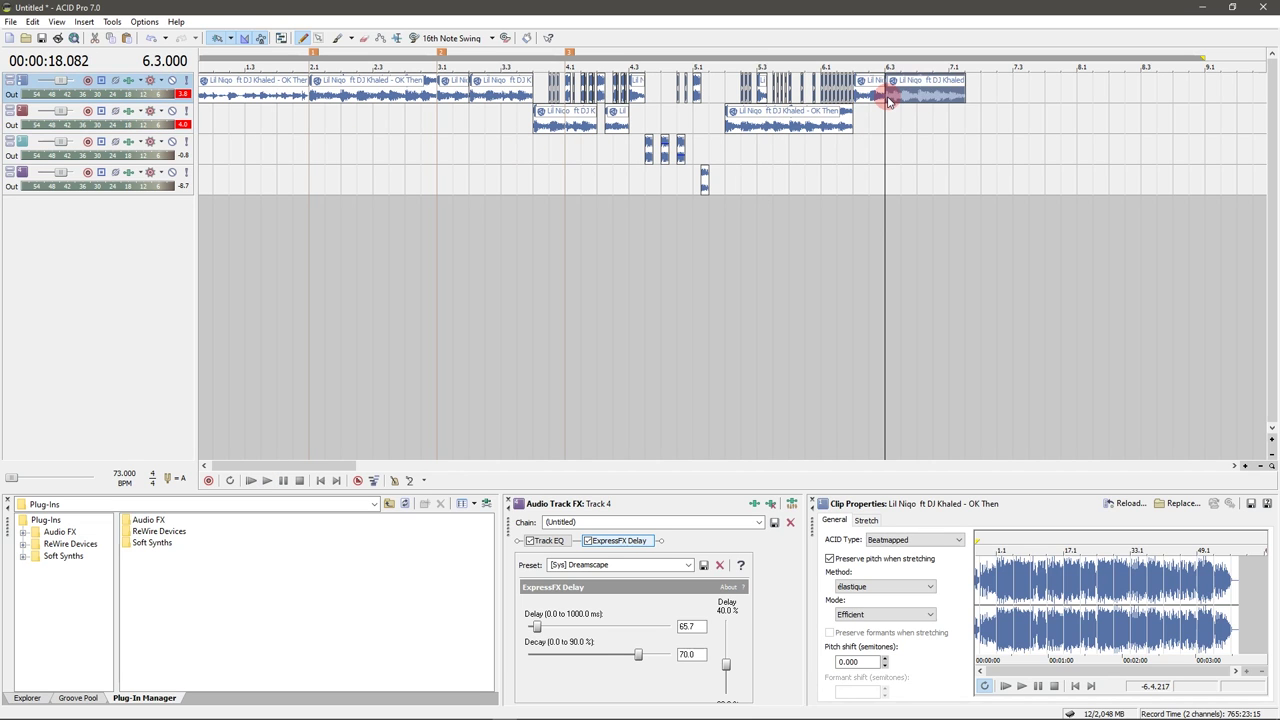
{"action": "key", "text": "Delete"}
{"action": "left_click", "coordinate": [858, 97]}
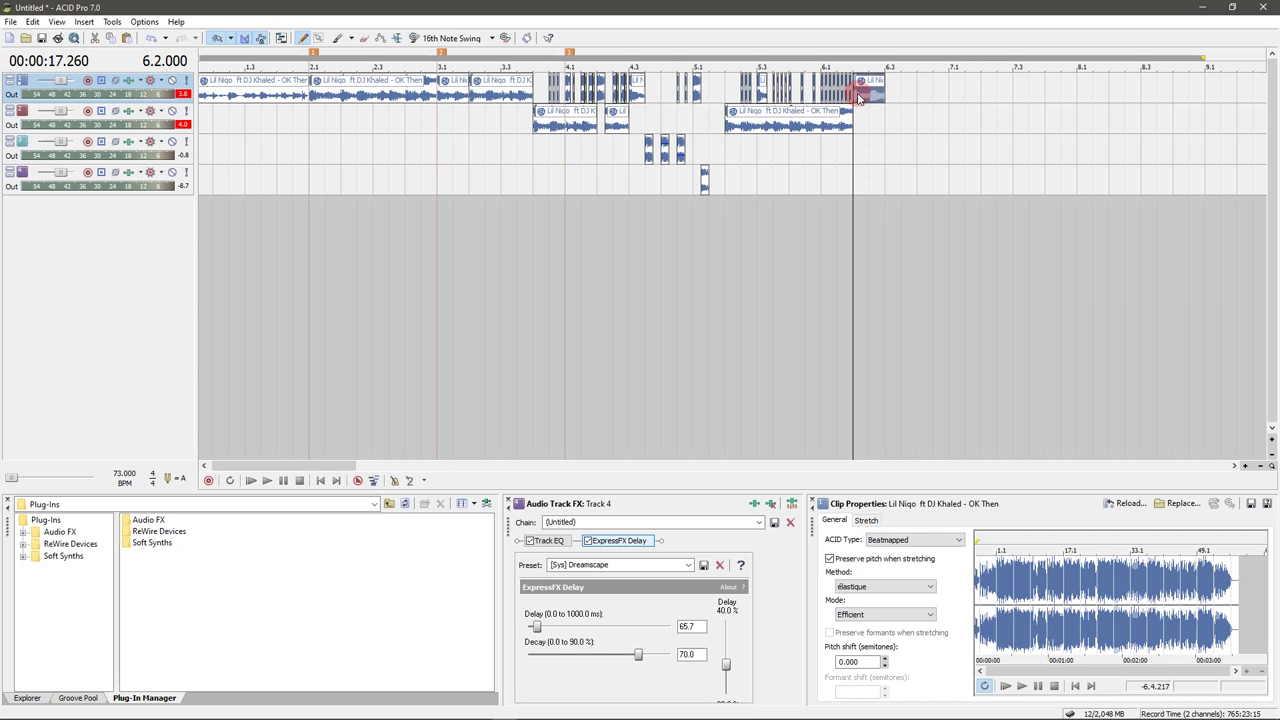
- Paste a copy of the track 1 clip at 6.2.000 onto track 3 at 6.3.000 and listen to the passage
{"action": "left_click", "coordinate": [886, 151]}
{"action": "left_click", "coordinate": [886, 152]}
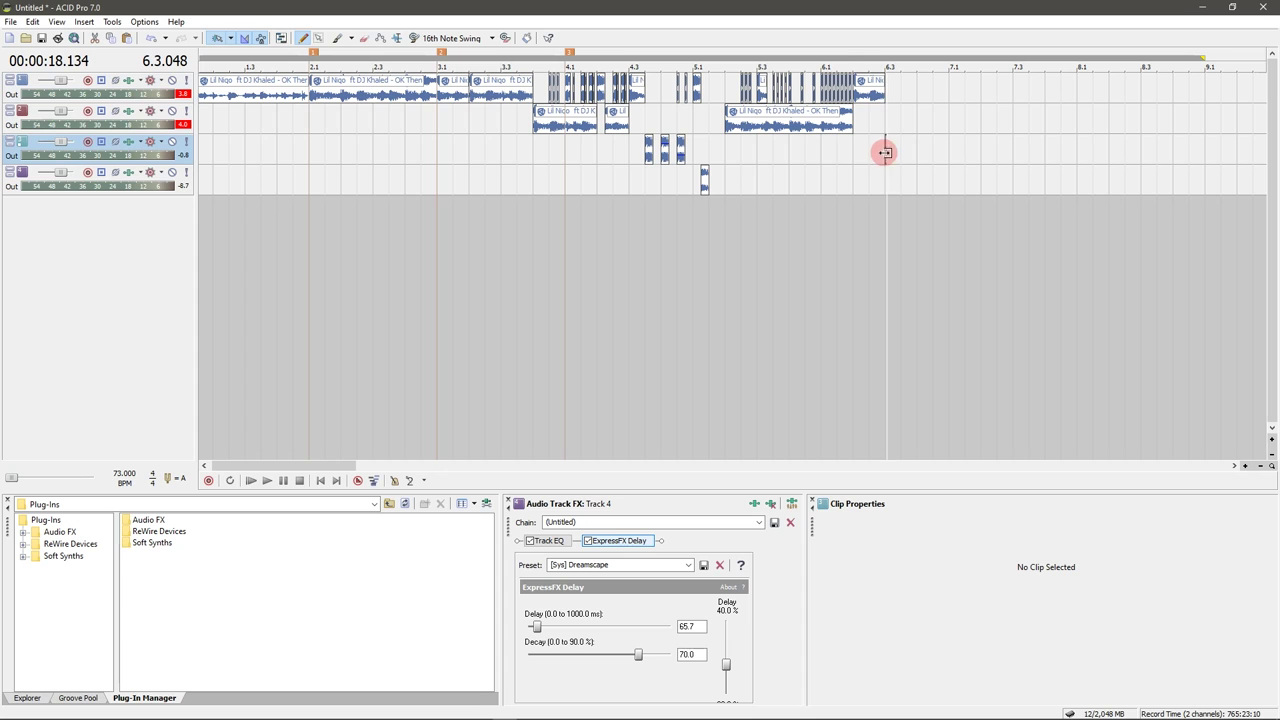
{"action": "left_click", "coordinate": [862, 101]}
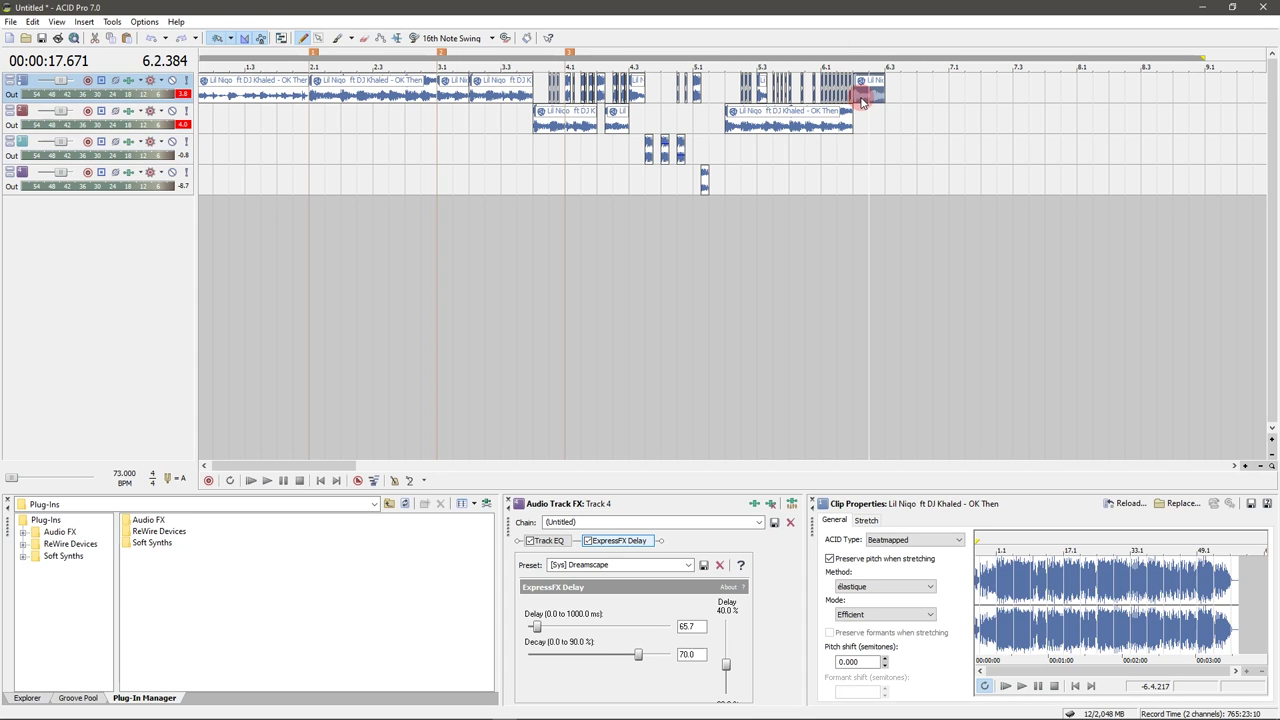
{"action": "left_click", "coordinate": [886, 149]}
{"action": "left_click", "coordinate": [886, 149]}
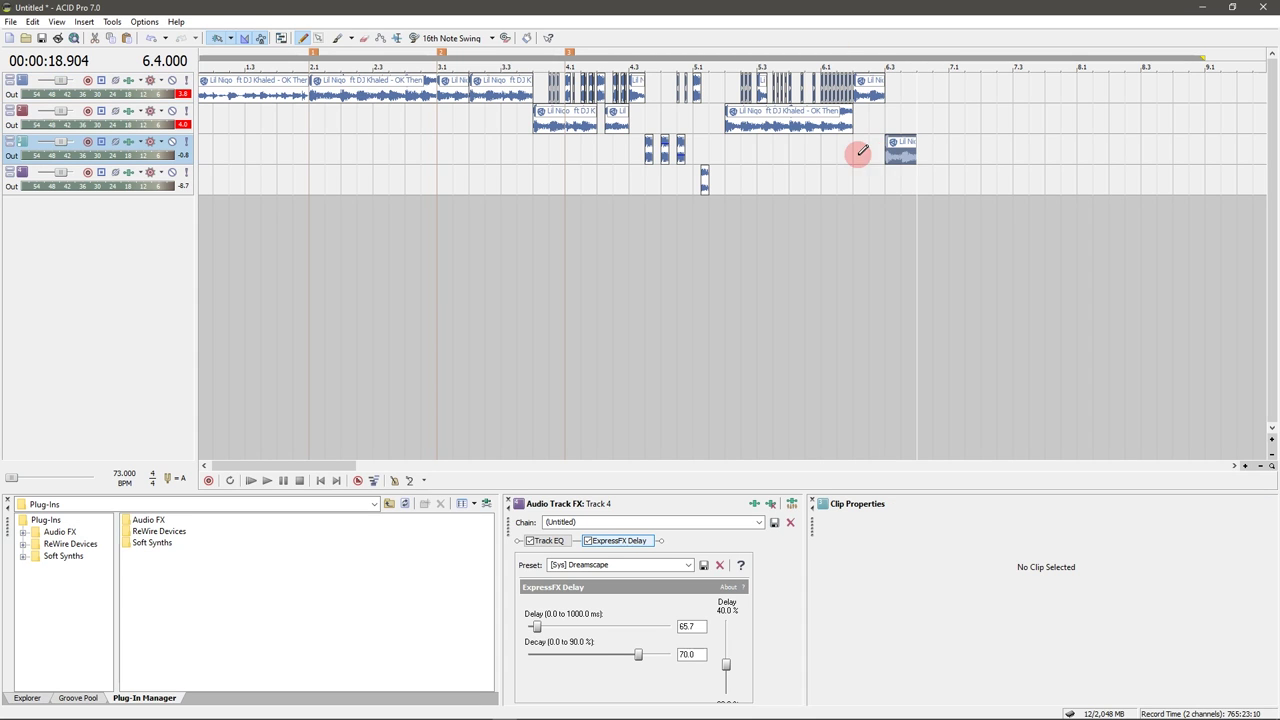
{"action": "left_click", "coordinate": [843, 151]}
{"action": "key", "text": "space"}
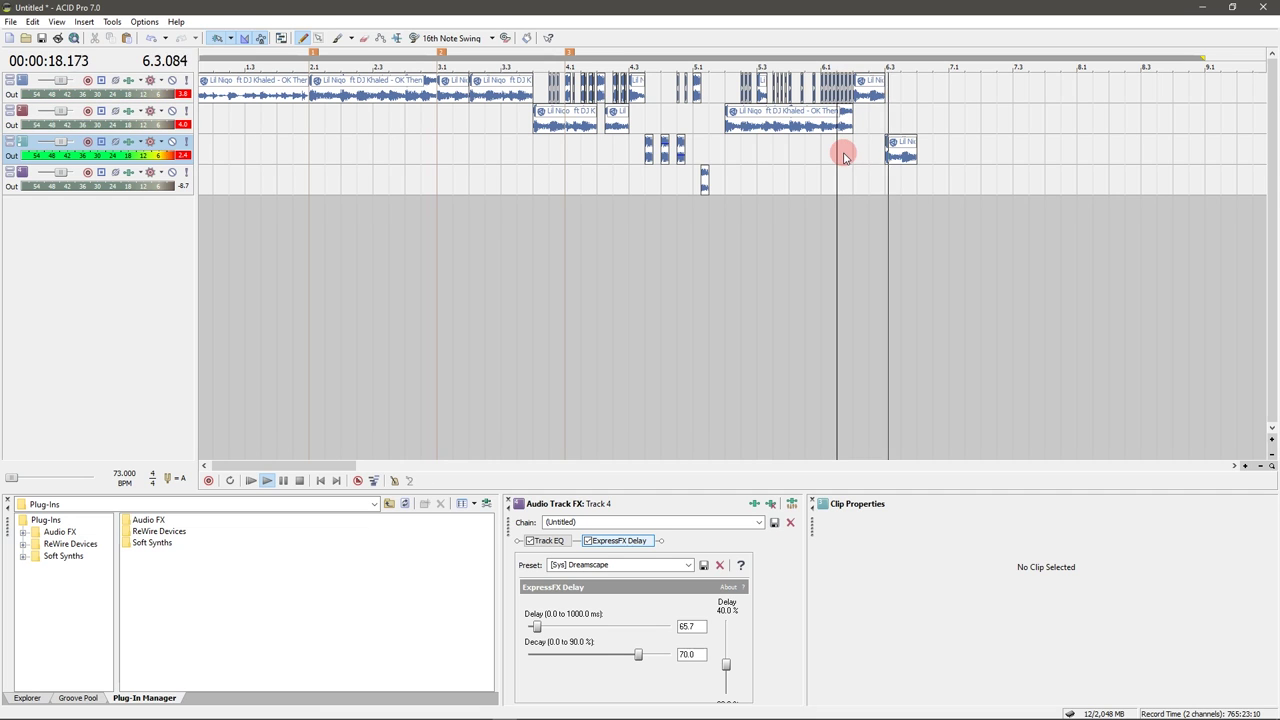
{"action": "left_click", "coordinate": [892, 150]}
{"action": "key", "text": "space"}
{"action": "left_click", "coordinate": [889, 156]}
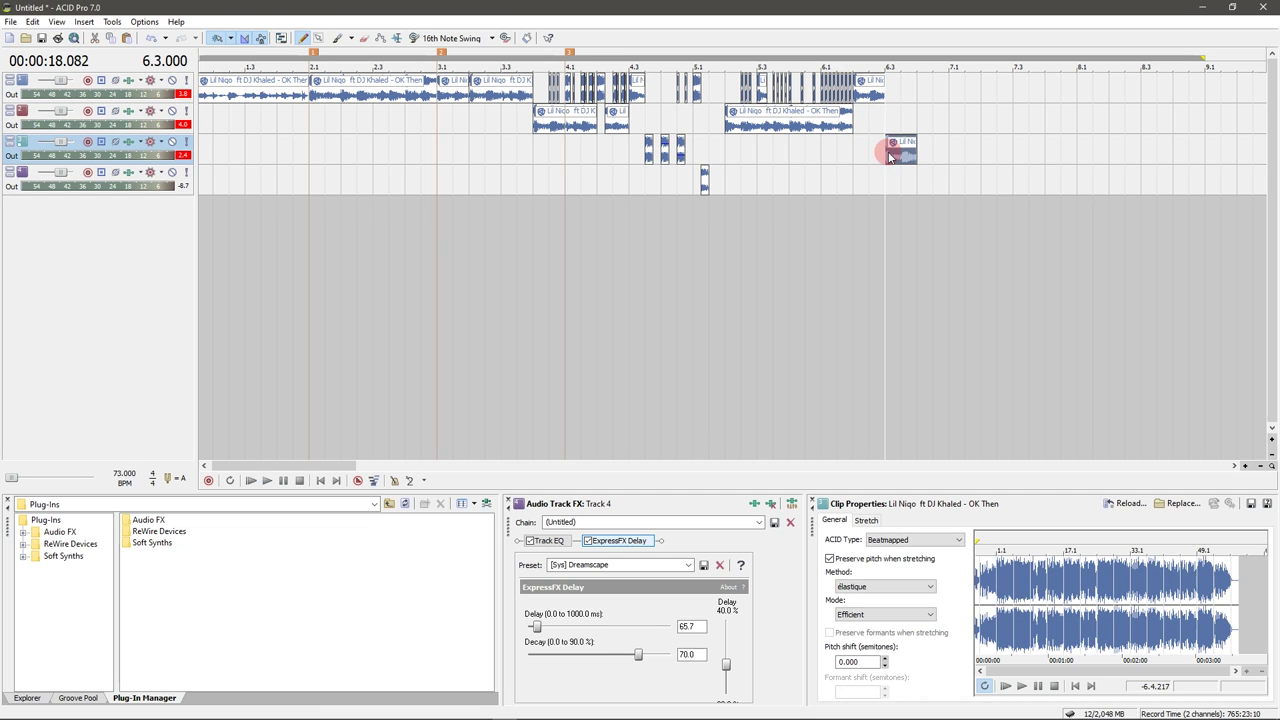
- Add a new audio track and put the Sony Reverb plug-in in its effects chain
{"action": "scroll", "coordinate": [889, 156], "scroll_direction": "up", "scroll_amount": 3}
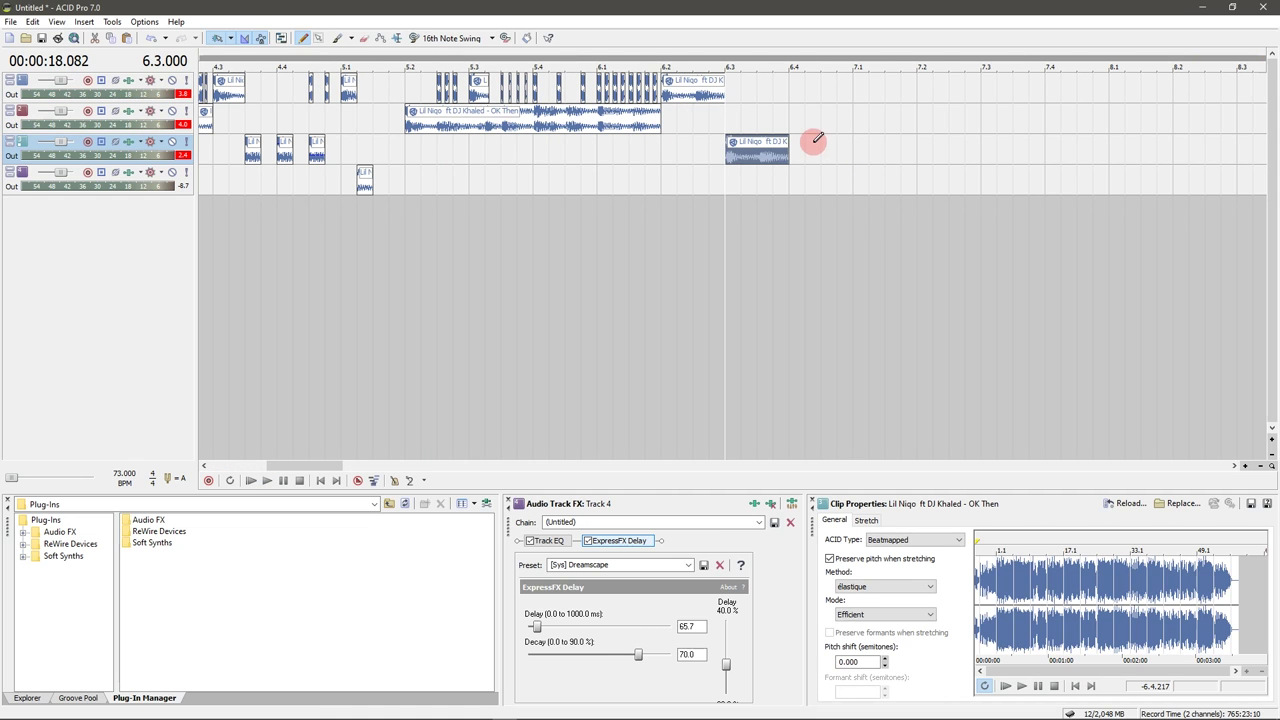
{"action": "left_click", "coordinate": [650, 237]}
{"action": "key", "text": "ctrl+q"}
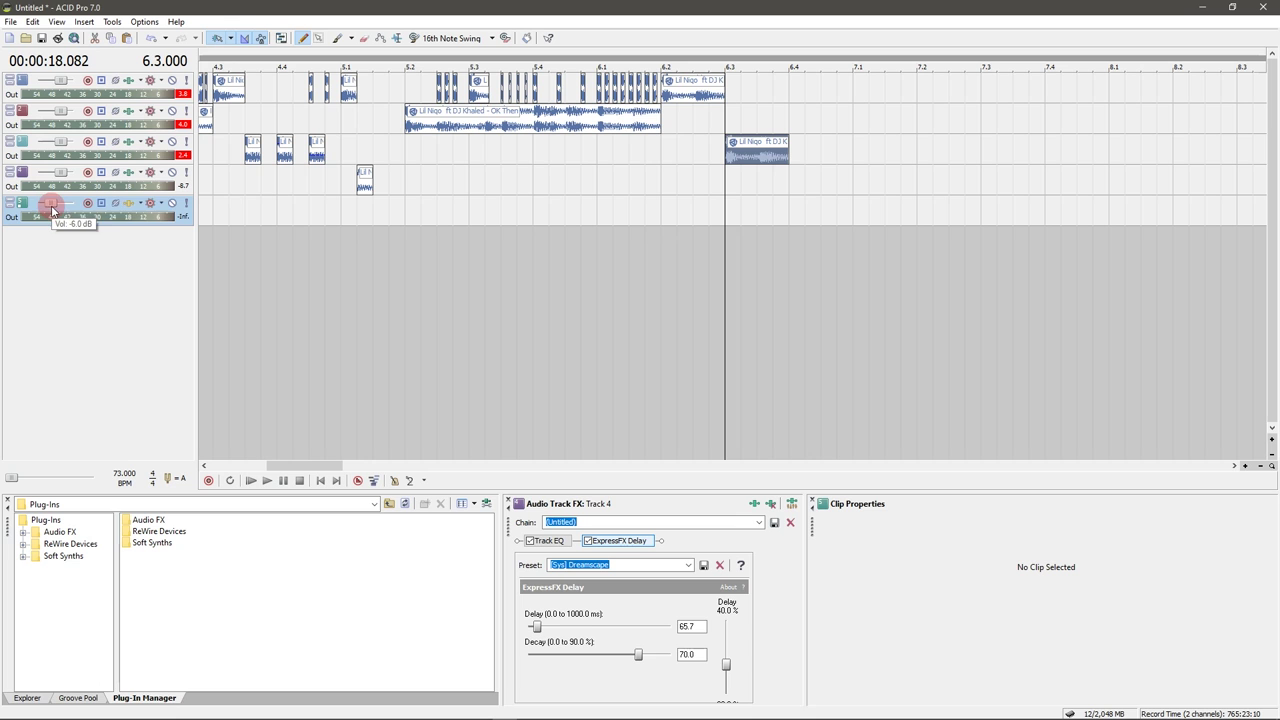
{"action": "right_click", "coordinate": [129, 204]}
{"action": "left_click", "coordinate": [157, 259]}
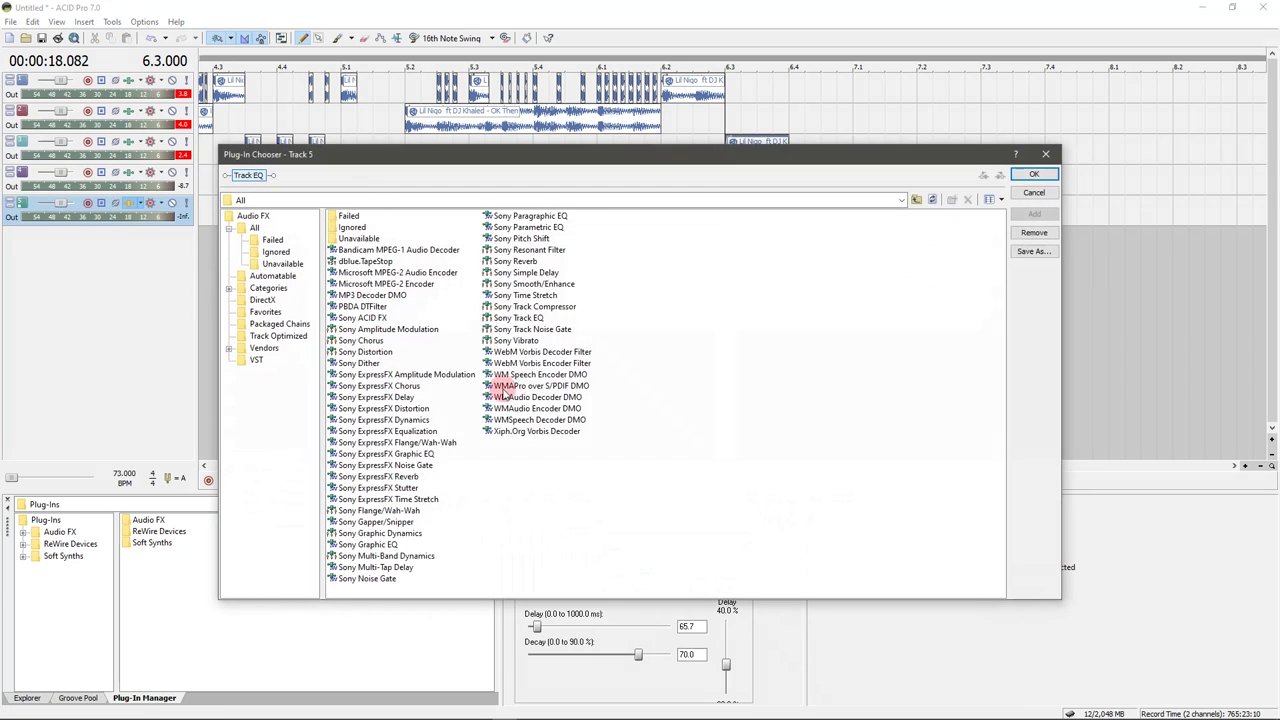
{"action": "left_click", "coordinate": [530, 262]}
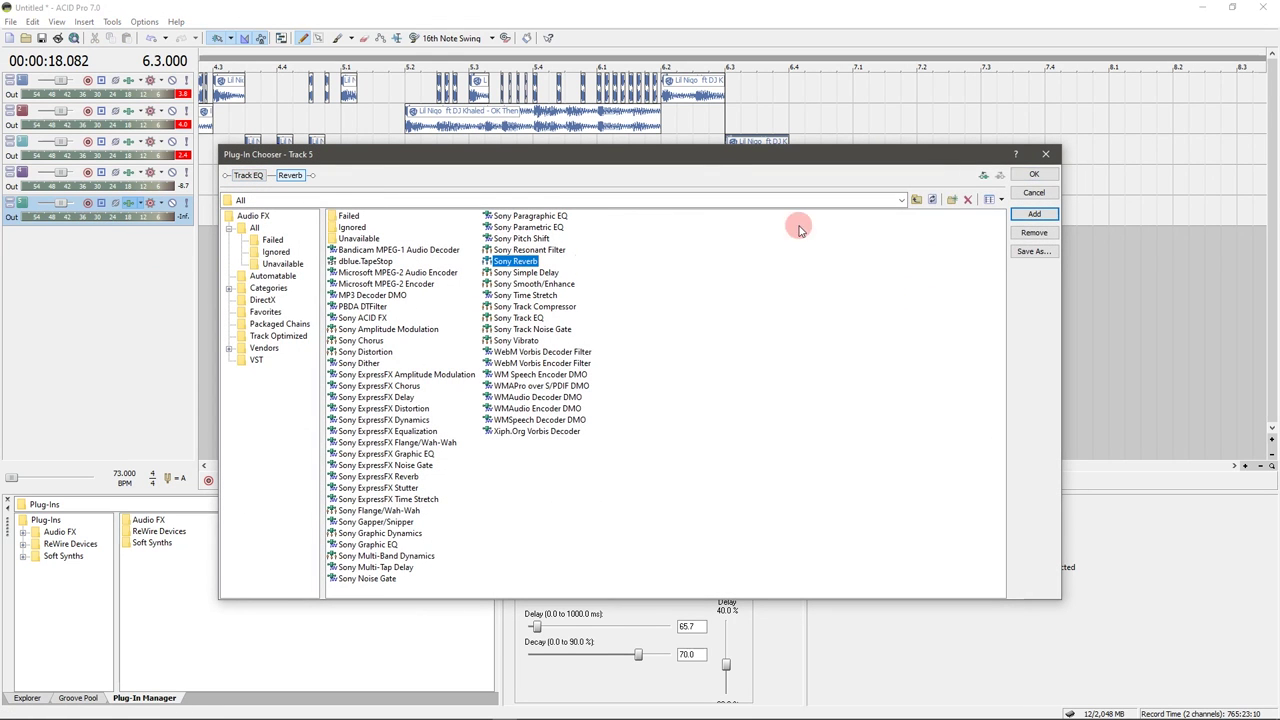
{"action": "left_click", "coordinate": [1016, 175]}
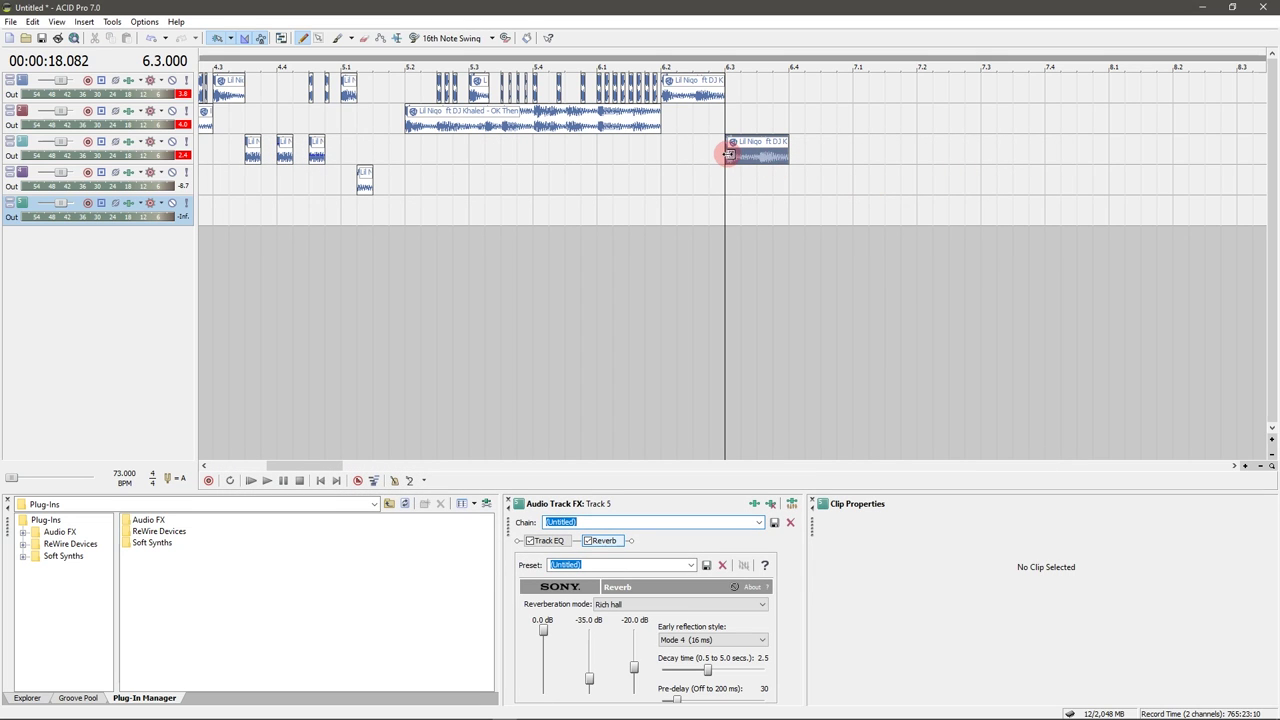
- Move the reverb track above the delay track and paste a copy of the track 3 clip on it at 6.3.384
{"action": "left_click", "coordinate": [729, 153]}
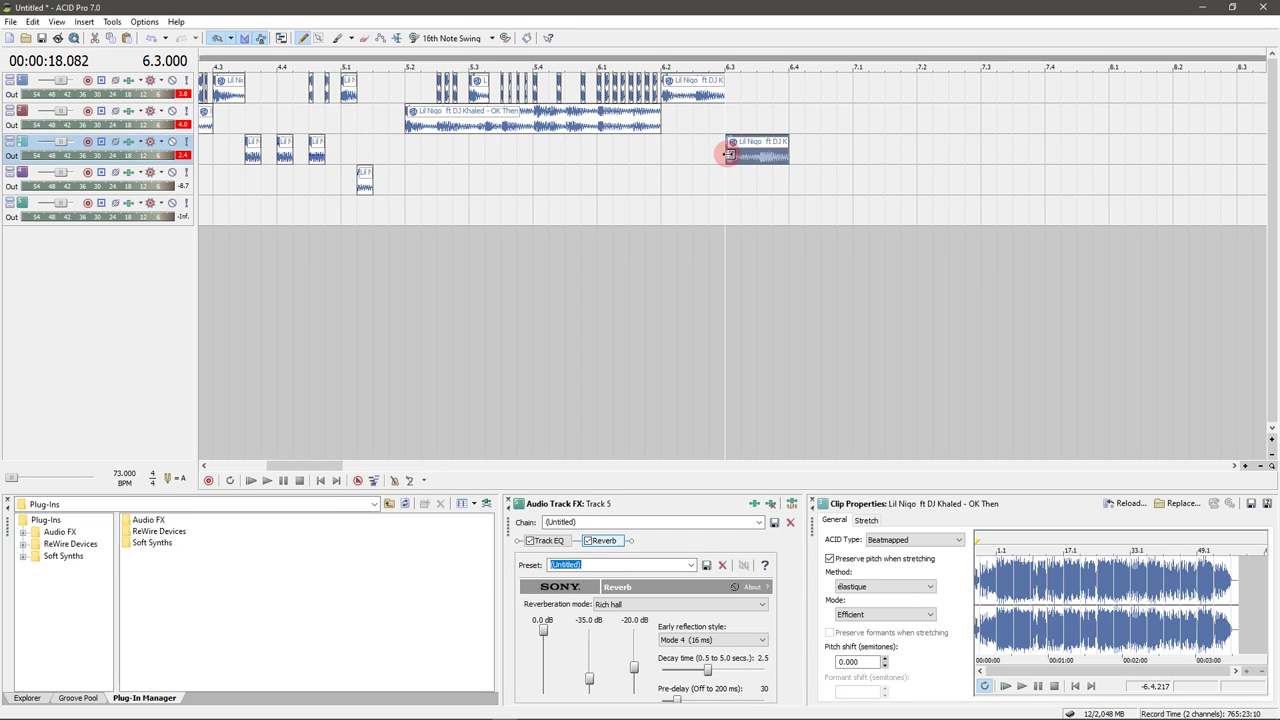
{"action": "key", "text": "space"}
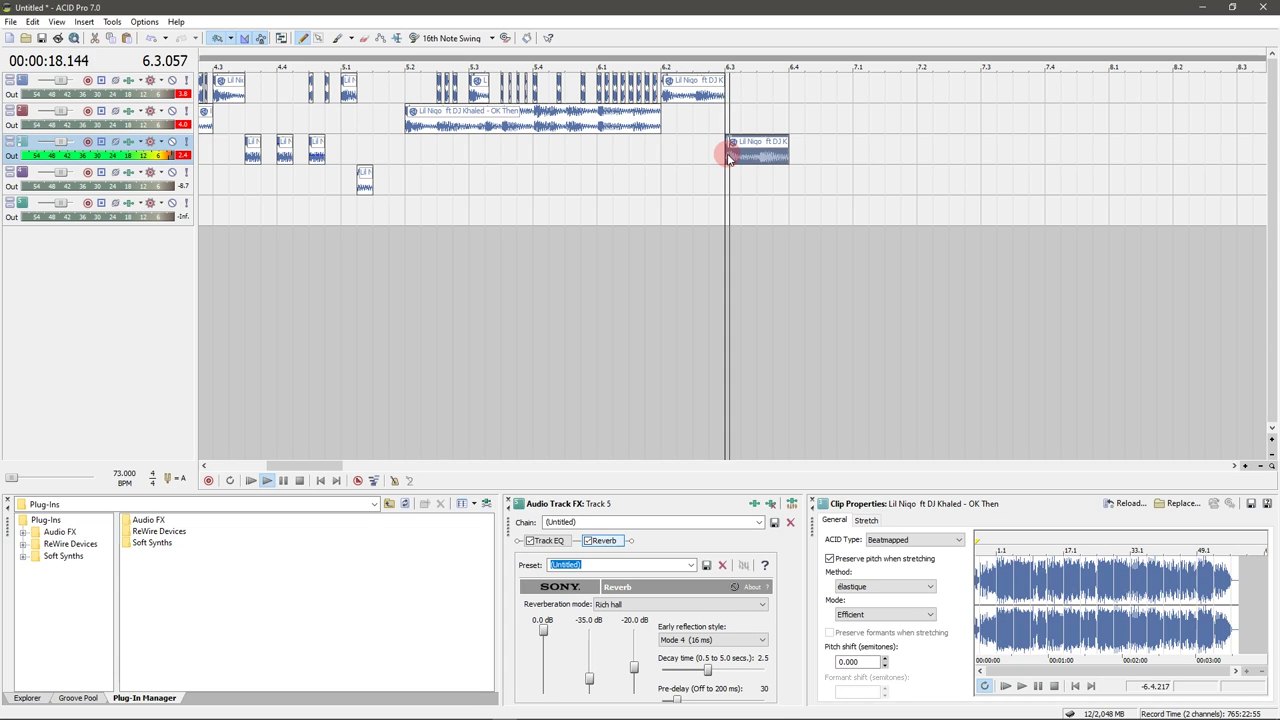
{"action": "key", "text": "space"}
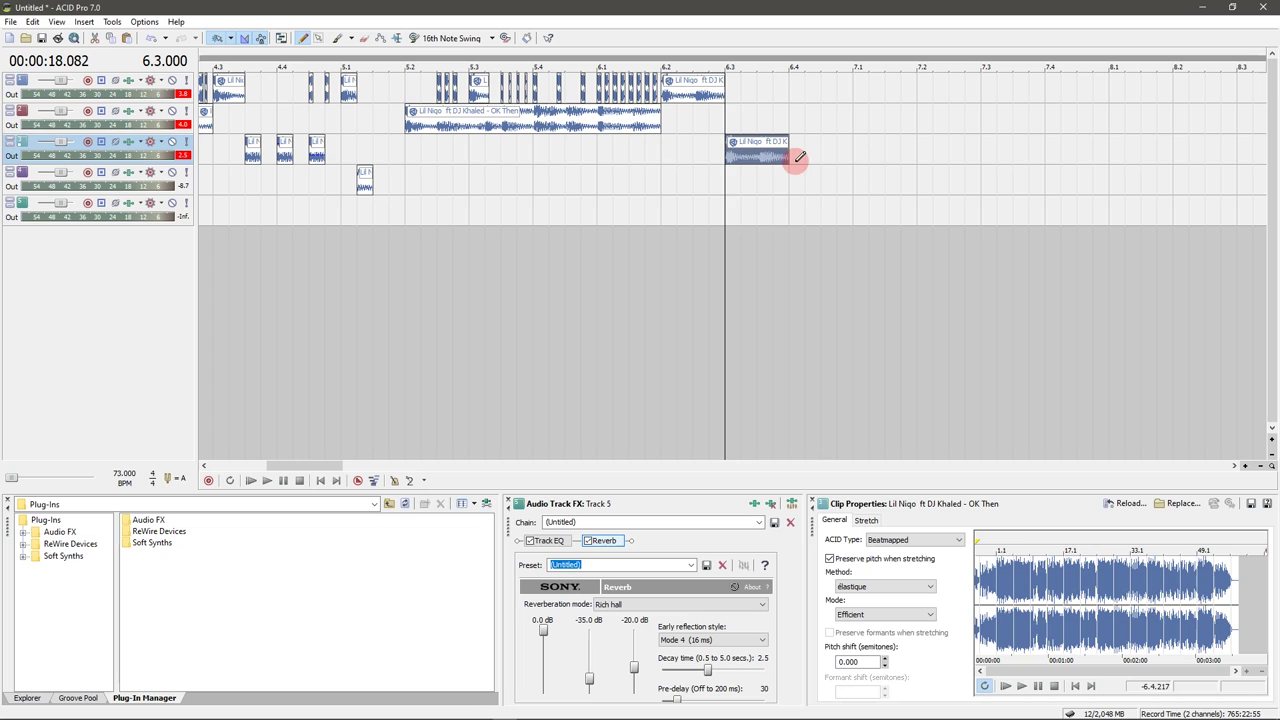
{"action": "left_click", "coordinate": [8, 222]}
{"action": "left_click_drag", "start_coordinate": [20, 170], "coordinate": [20, 167]}
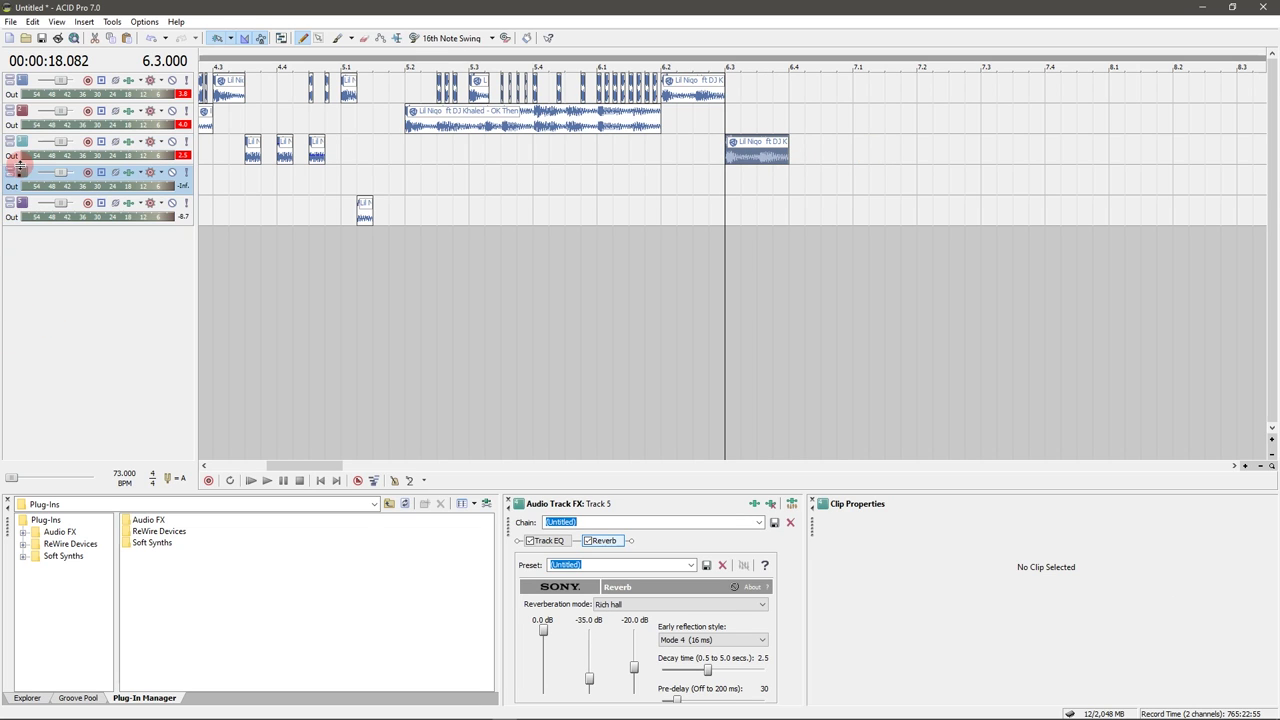
{"action": "left_click", "coordinate": [763, 178]}
{"action": "left_click", "coordinate": [766, 176]}
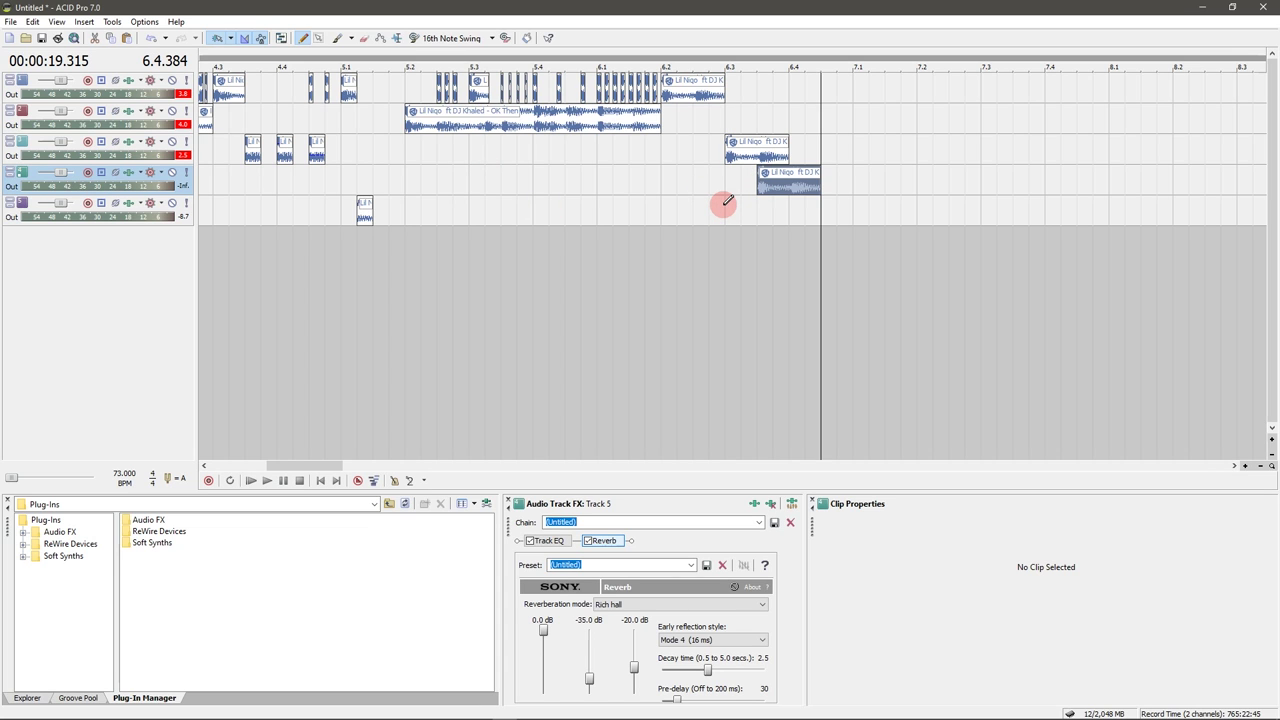
- Try the reverb track's clip at 6.4.000, listening from 6.3.000, and move it back to 6.3.384
{"action": "left_click", "coordinate": [788, 190]}
{"action": "left_click_drag", "start_coordinate": [787, 199], "coordinate": [822, 189]}
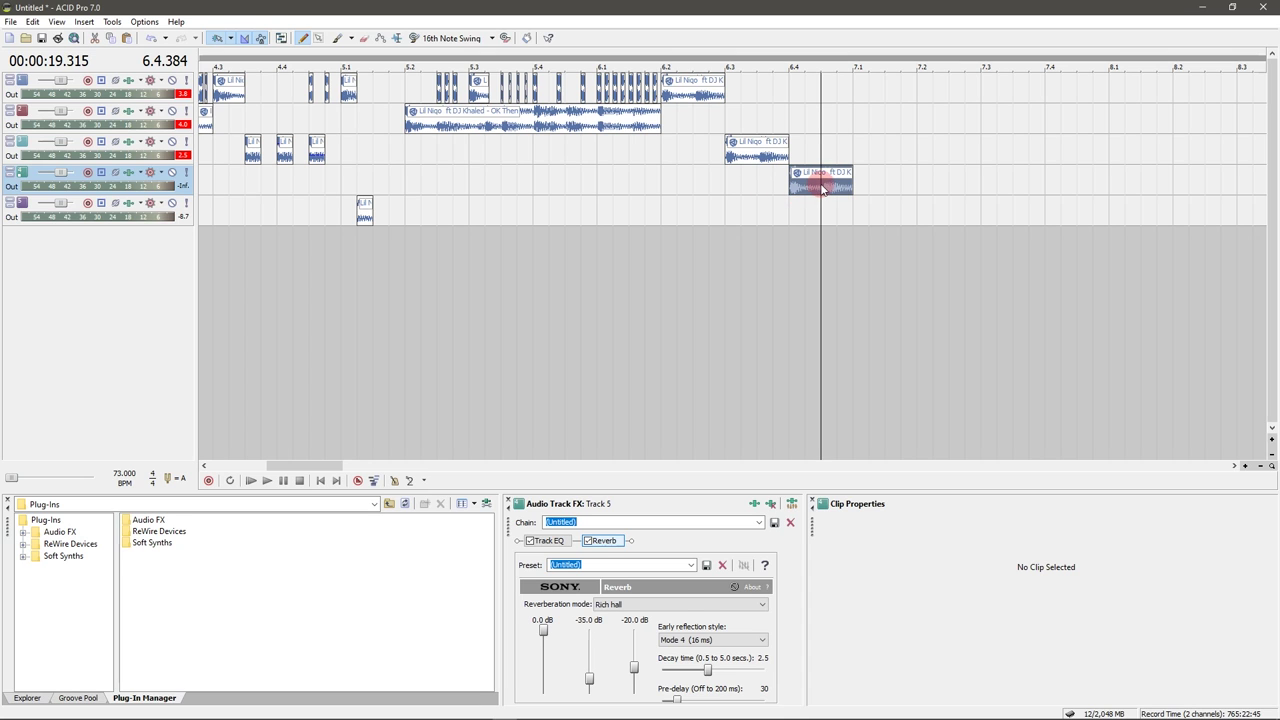
{"action": "left_click", "coordinate": [727, 202]}
{"action": "key", "text": "space"}
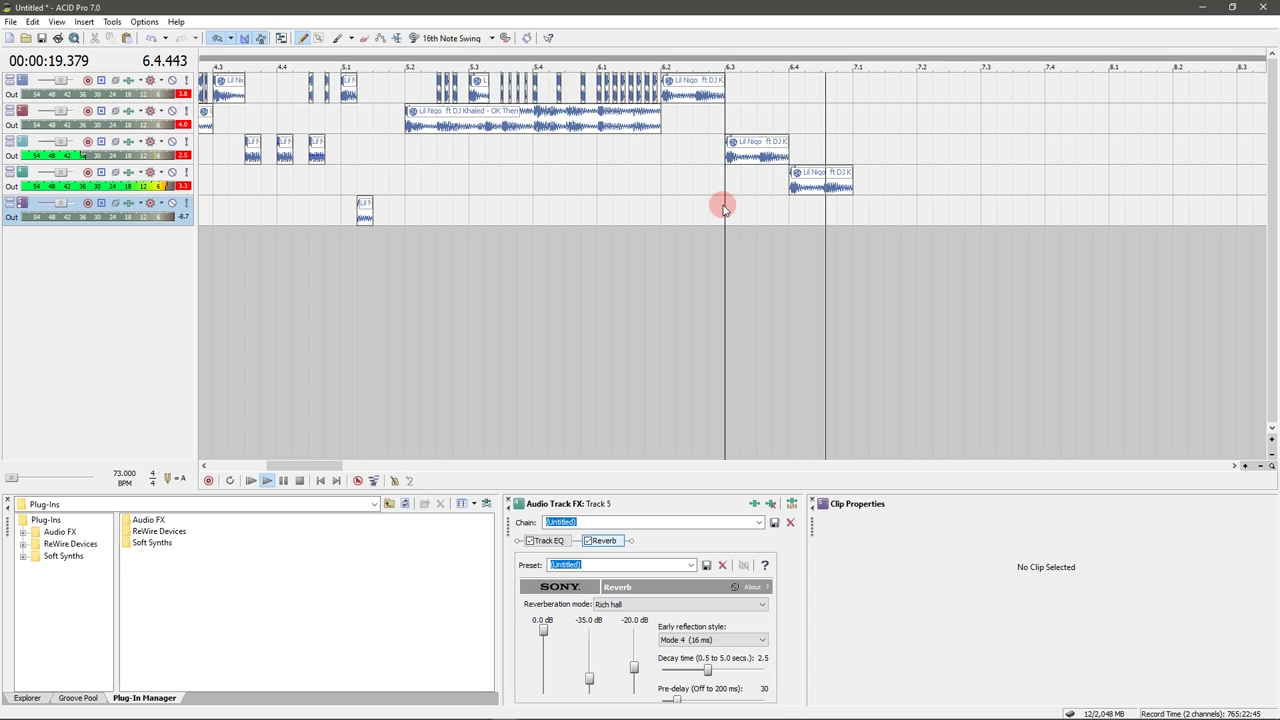
{"action": "key", "text": "space"}
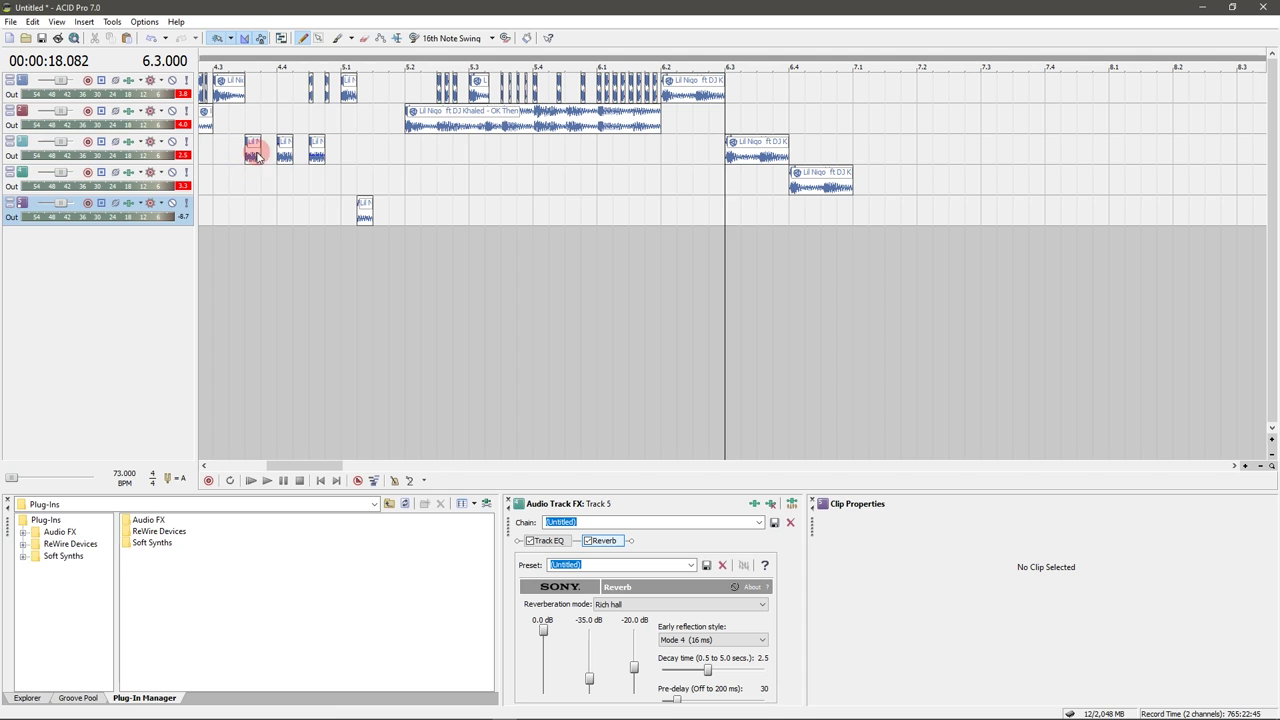
{"action": "left_click_drag", "start_coordinate": [807, 192], "coordinate": [770, 181]}
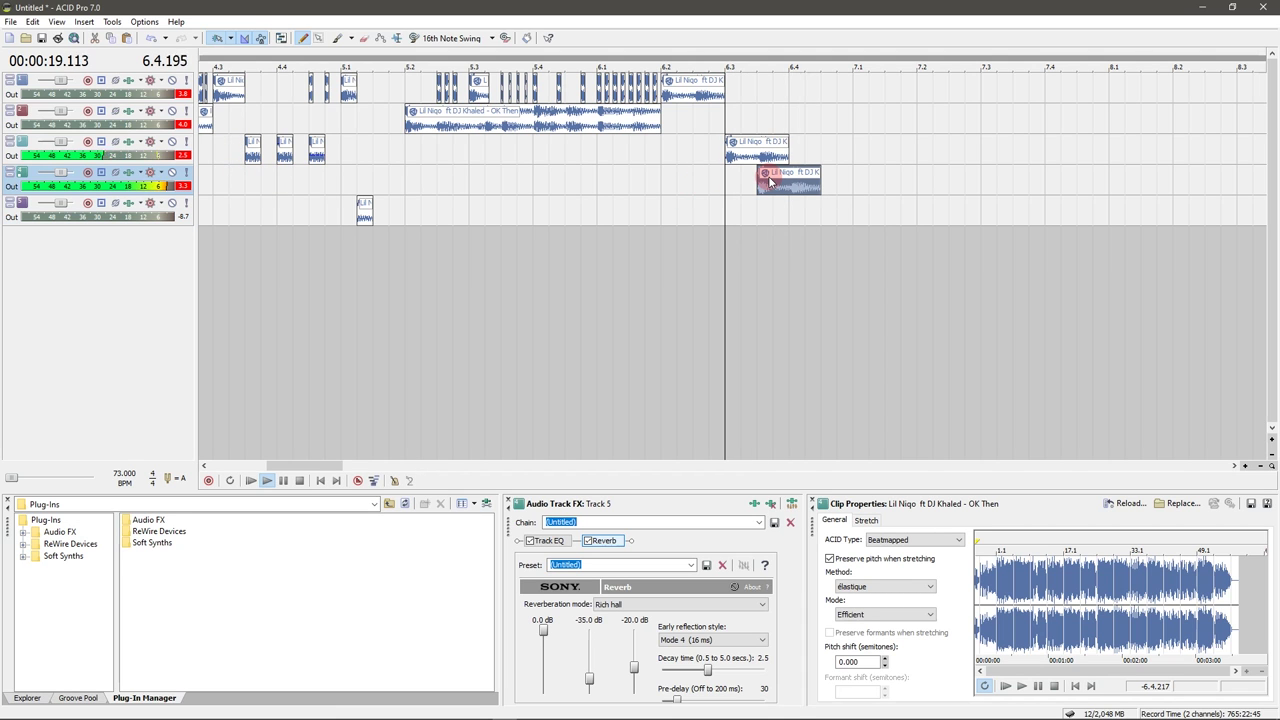
{"action": "key", "text": "space"}
- Fade out the track 3 clip at 6.3.000 over its full length and lower the volume of the reverb track's clip
{"action": "left_click", "coordinate": [789, 133]}
{"action": "left_click_drag", "start_coordinate": [789, 133], "coordinate": [731, 146]}
{"action": "mouse_move", "coordinate": [765, 168]}
{"action": "left_mouse_down"}
{"action": "mouse_move", "coordinate": [783, 188]}
{"action": "mouse_move", "coordinate": [765, 182]}
{"action": "left_mouse_up"}
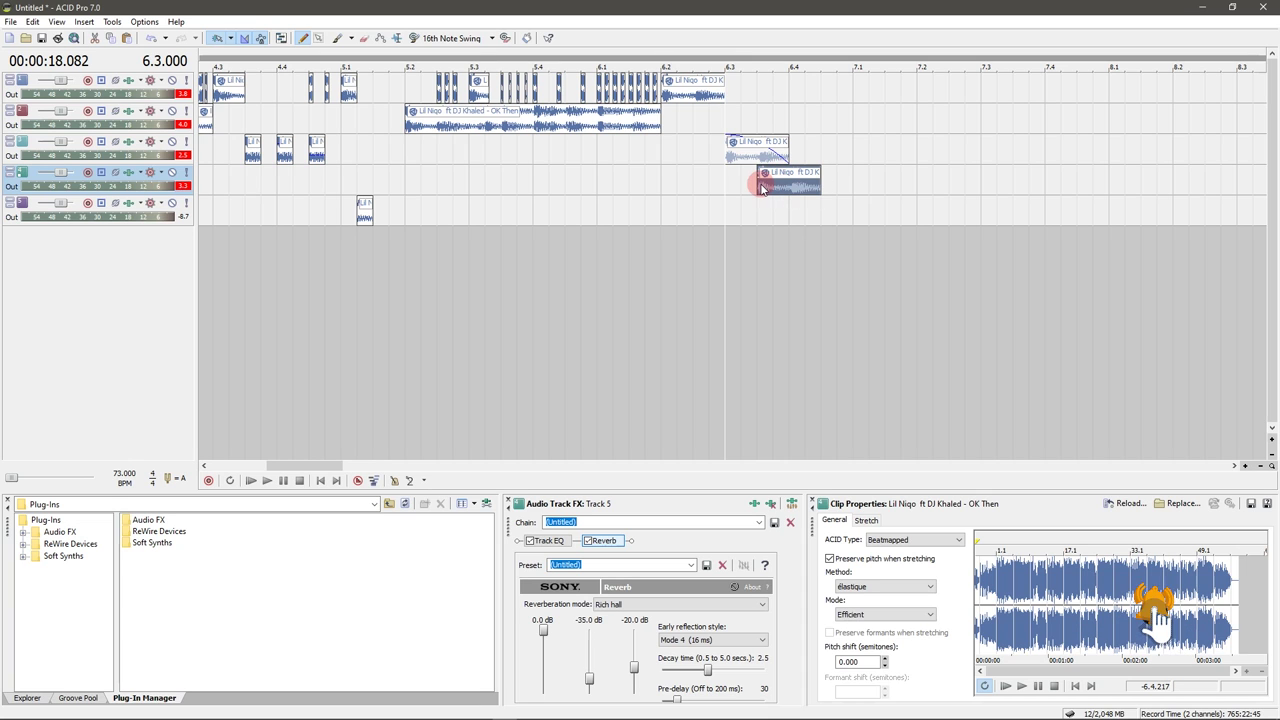
- Paste a copy of the reverb track's clip onto track 3 at 6.4.000 and fade it out
{"action": "left_click", "coordinate": [758, 186]}
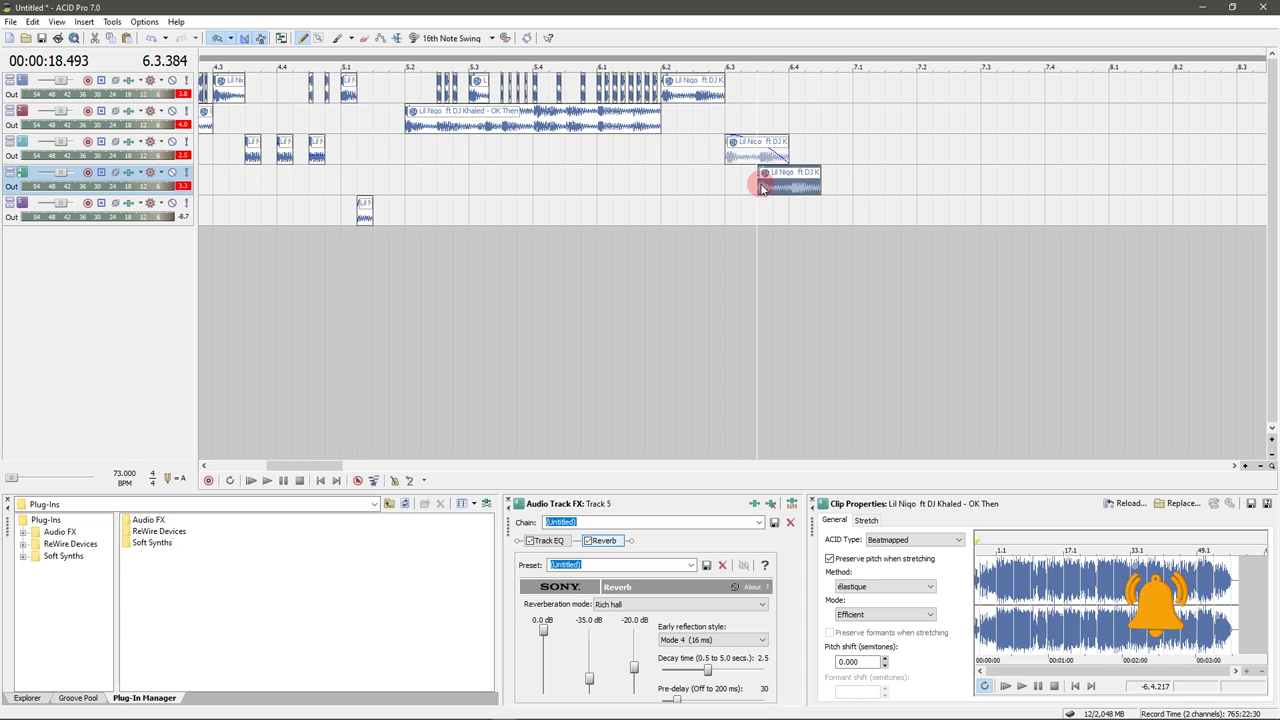
{"action": "left_click", "coordinate": [802, 143]}
{"action": "left_click", "coordinate": [802, 143]}
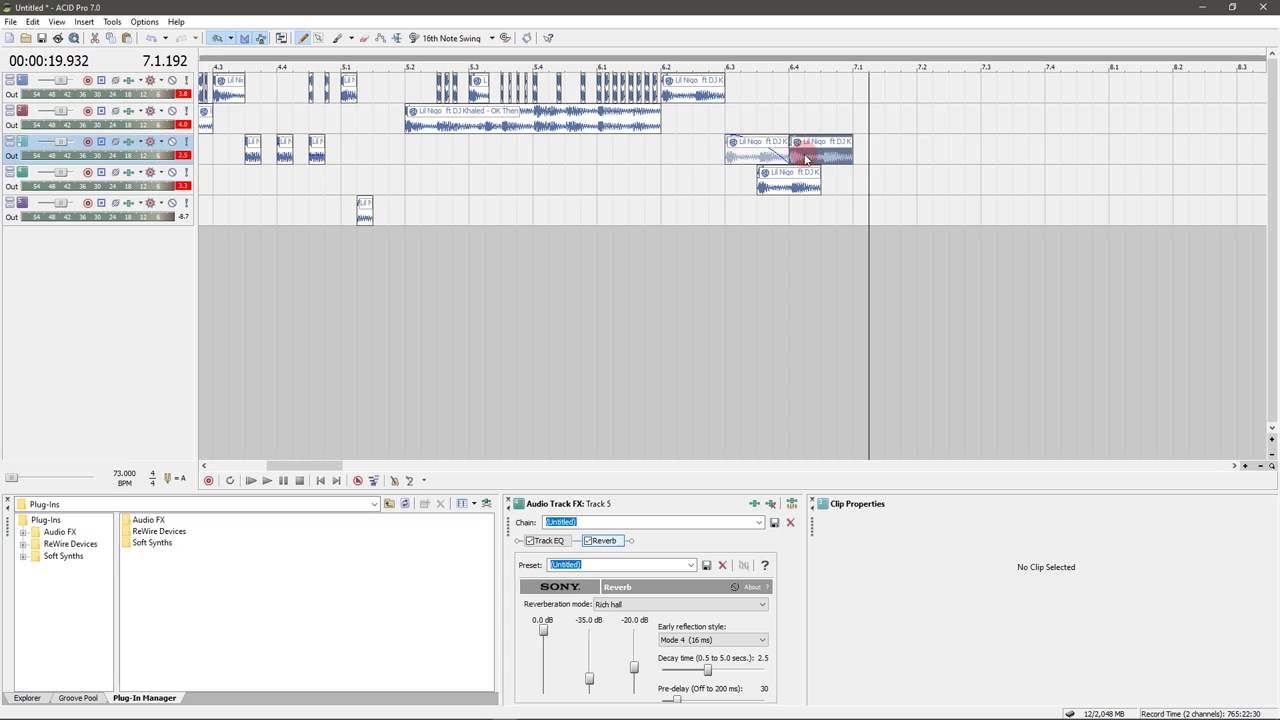
{"action": "mouse_move", "coordinate": [813, 155]}
{"action": "left_mouse_down"}
{"action": "mouse_move", "coordinate": [830, 138]}
{"action": "mouse_move", "coordinate": [766, 180]}
{"action": "mouse_move", "coordinate": [791, 157]}
{"action": "left_mouse_up"}
- Listen to the arrangement from 6.2.000 and again from 5.2.000
{"action": "left_click", "coordinate": [662, 182]}
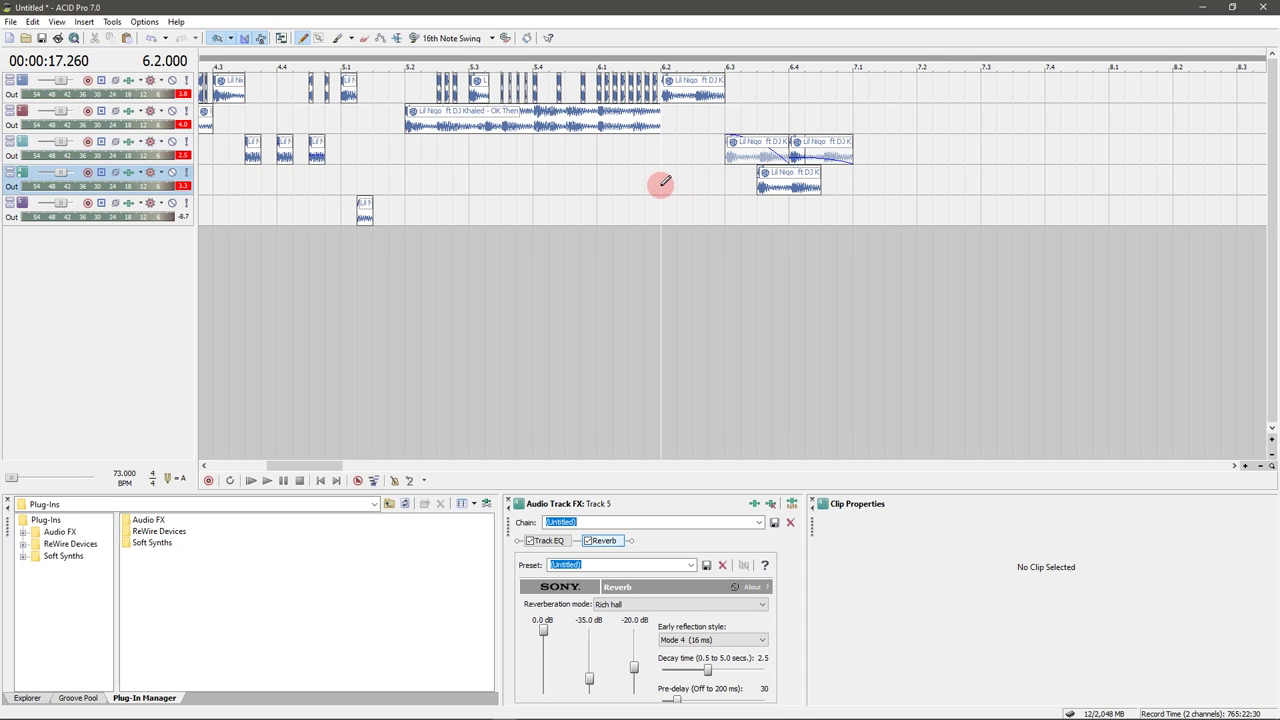
{"action": "key", "text": "space"}
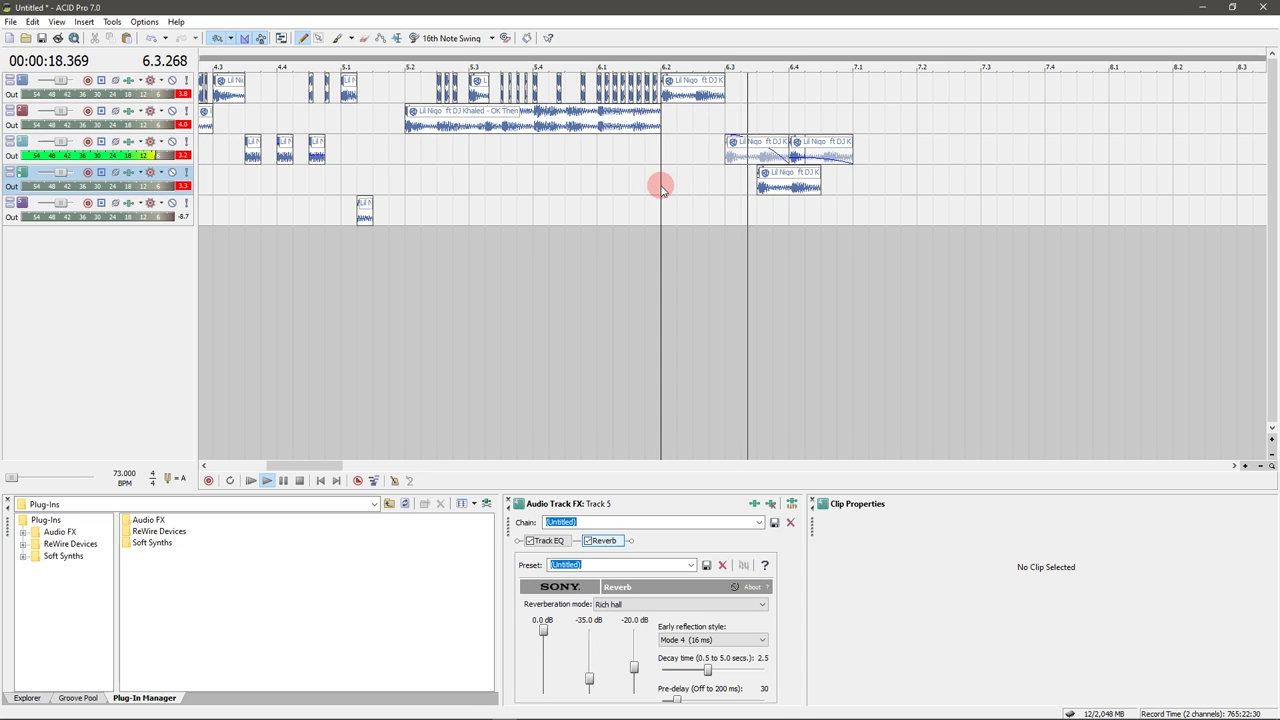
{"action": "key", "text": "space"}
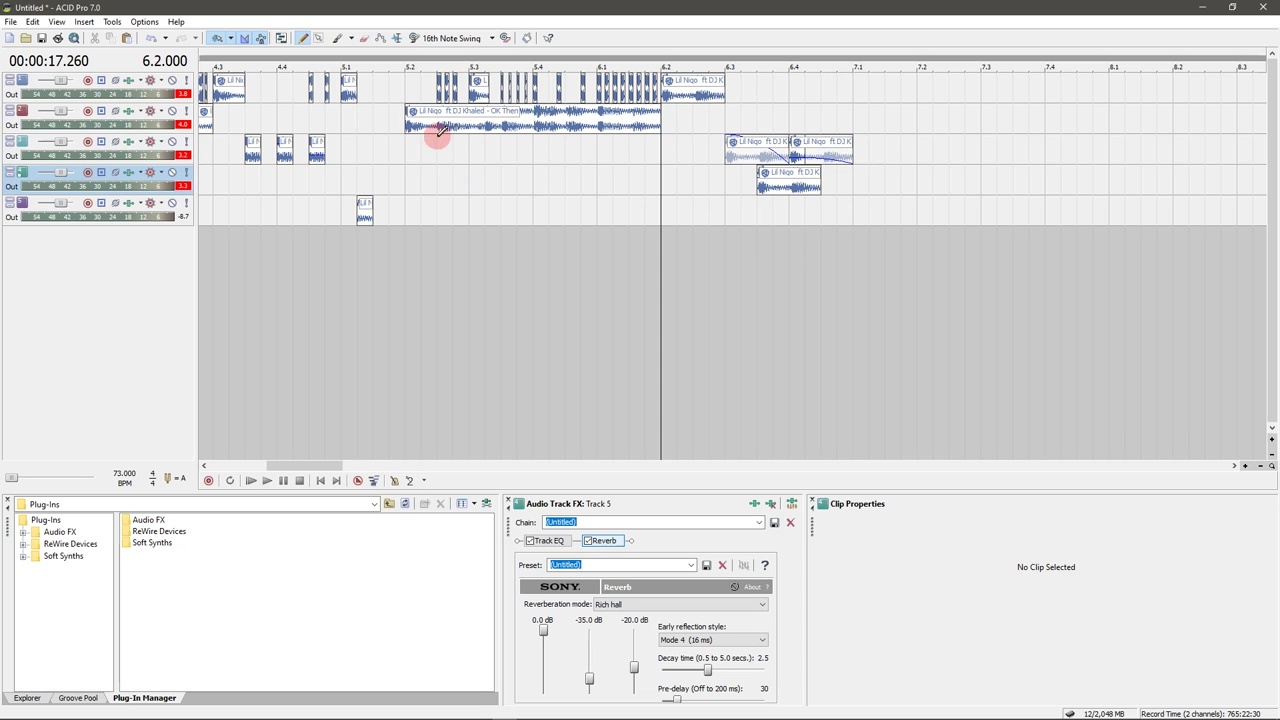
{"action": "left_click", "coordinate": [406, 127]}
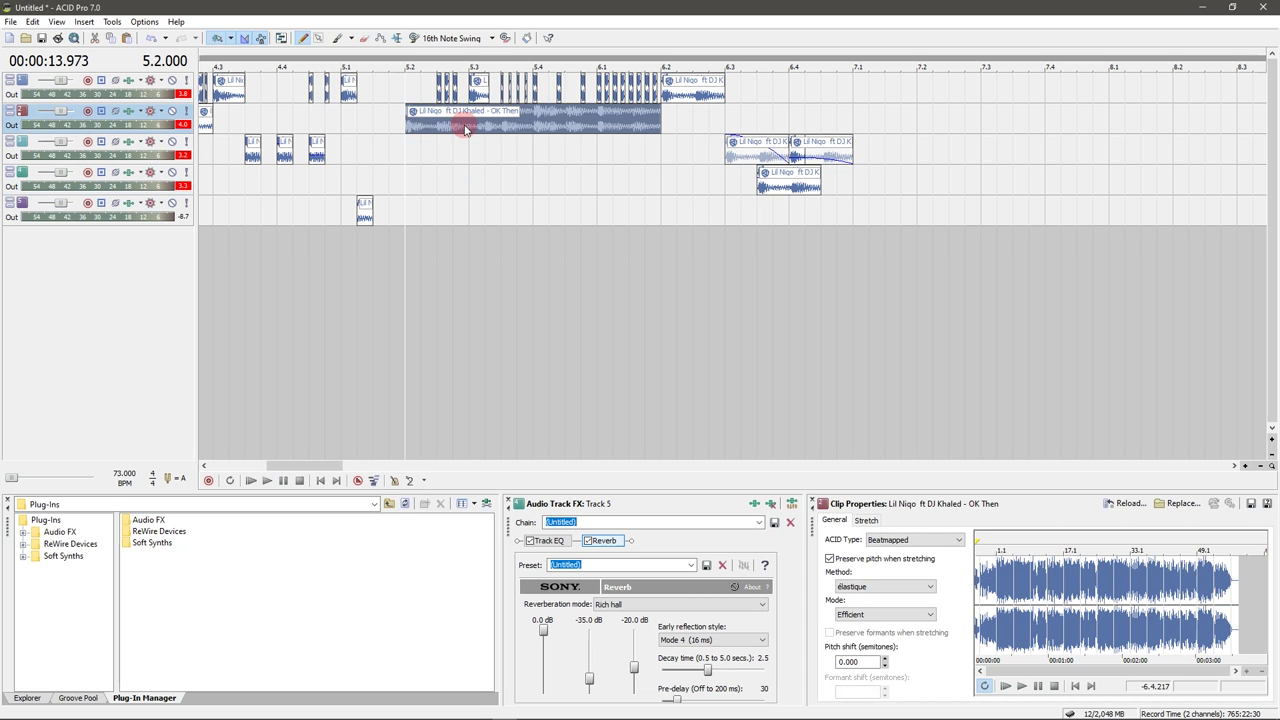
{"action": "key", "text": "space"}
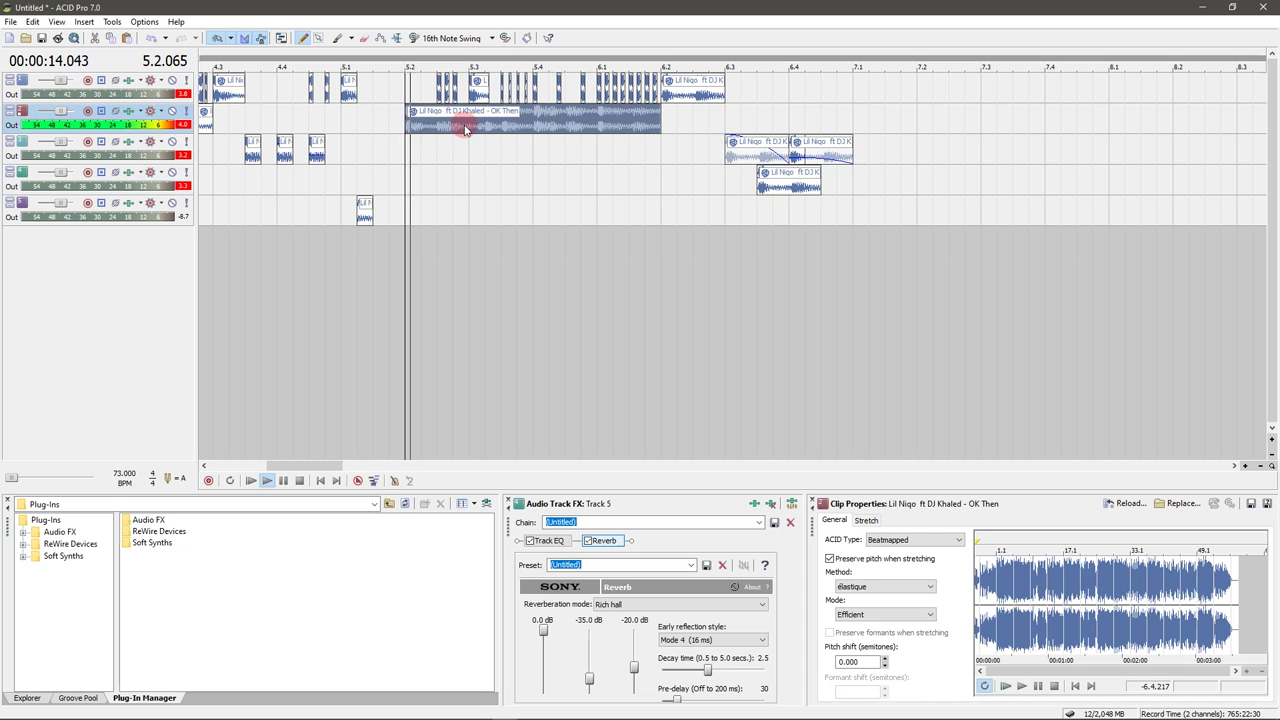
- Paste a copy of the track 1 clip at 6.2.000 onto the same track at 7.1.000 and listen from 6.2.000
{"action": "left_click", "coordinate": [669, 98]}
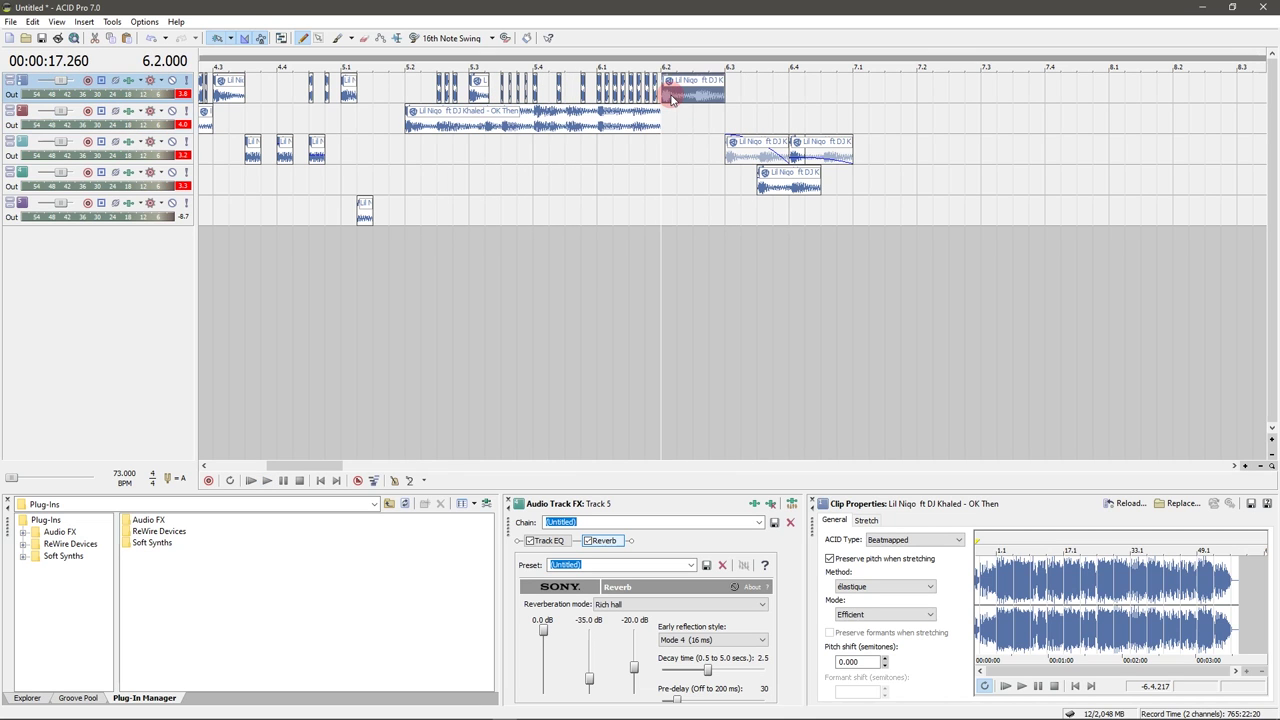
{"action": "left_click_drag", "start_coordinate": [770, 92], "coordinate": [862, 95]}
{"action": "key", "text": "space"}
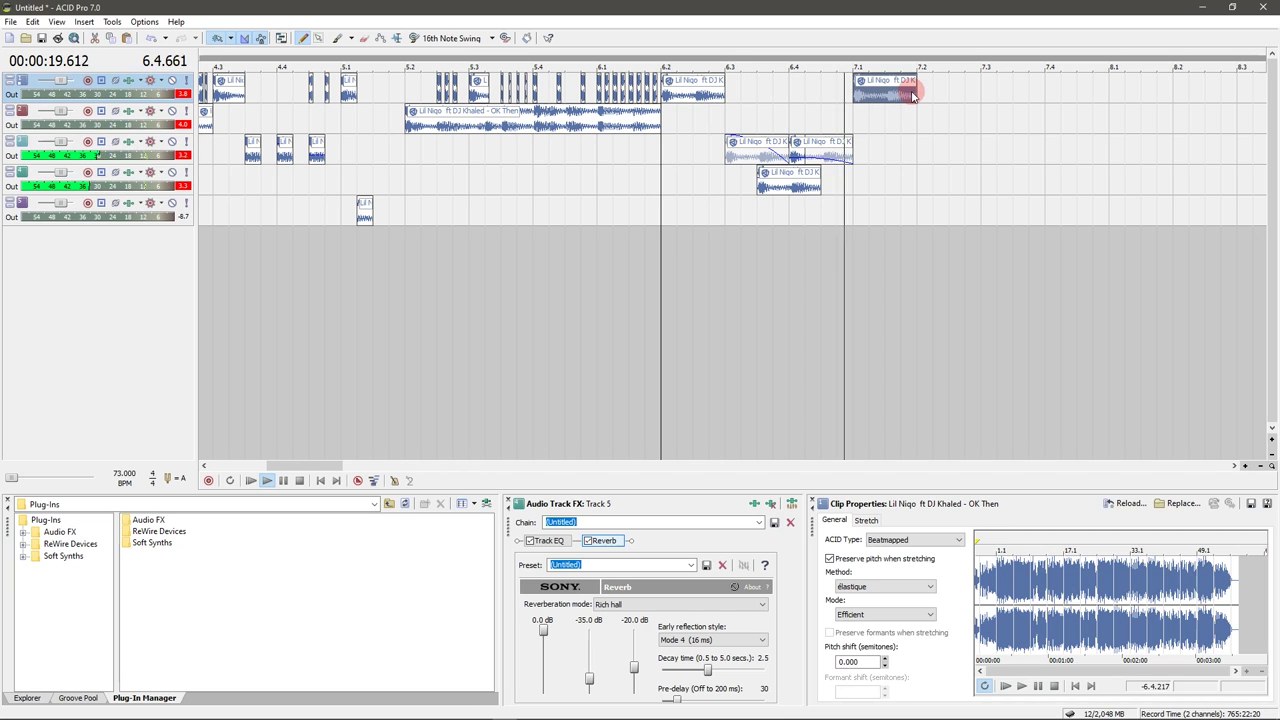
{"action": "key", "text": "space"}
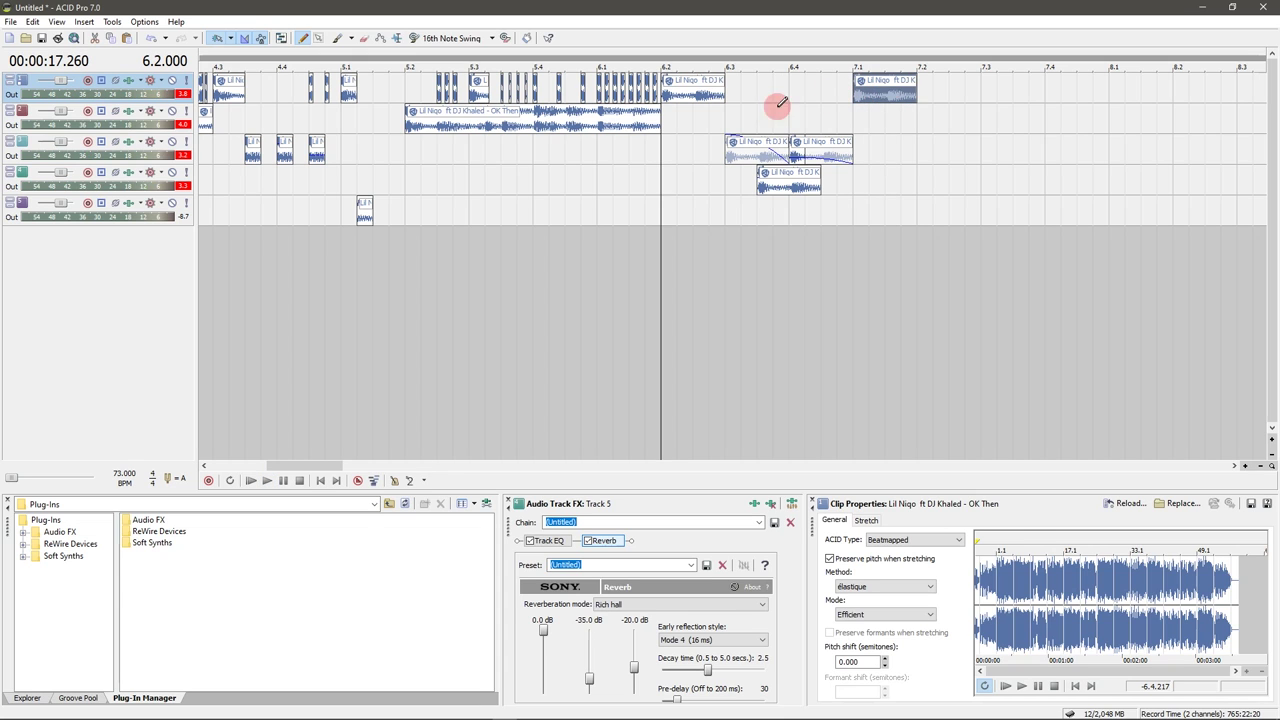
- Copy the two track 1 slices starting at 6.1.000 and paste them on the same track at 6.4.384
{"action": "left_click", "coordinate": [598, 92]}
{"action": "left_click", "coordinate": [599, 93]}
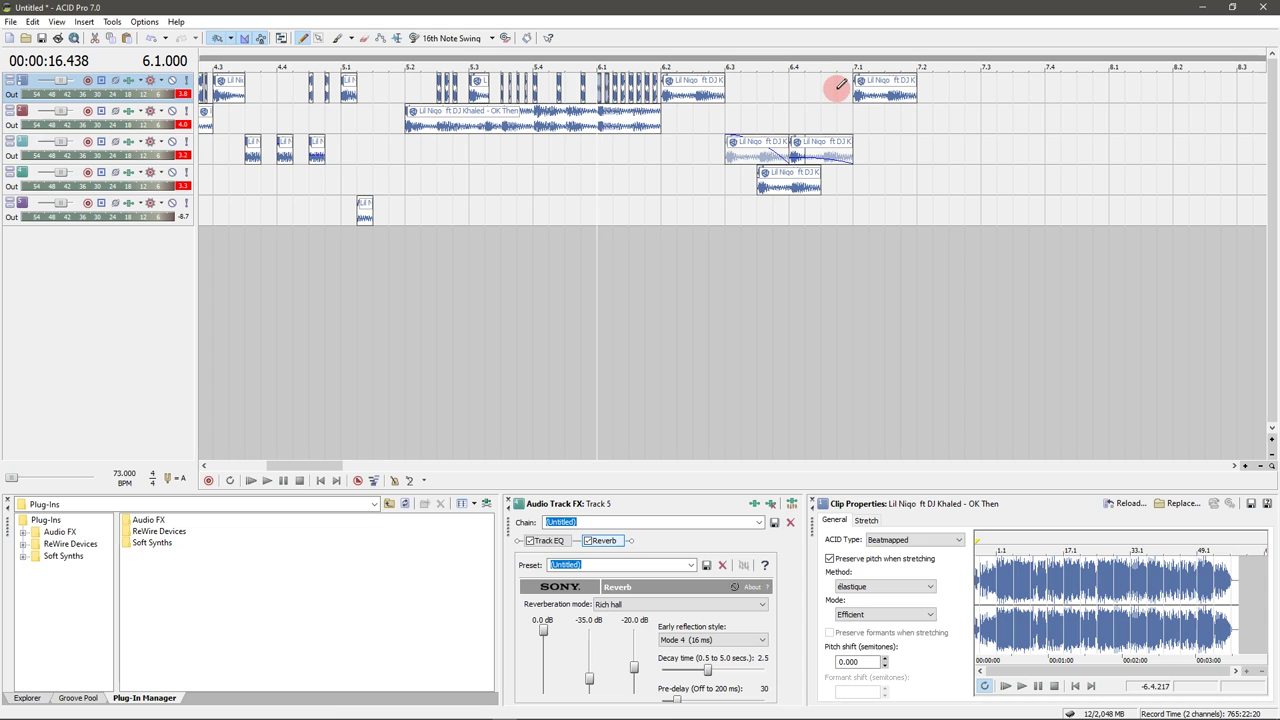
{"action": "left_click_drag", "start_coordinate": [814, 88], "coordinate": [822, 91]}
- Place a copy of the track 1 slice at 6.4.384 at 6.4.192 and reselect the original slice
{"action": "scroll", "coordinate": [822, 91], "scroll_direction": "up", "scroll_amount": 5}
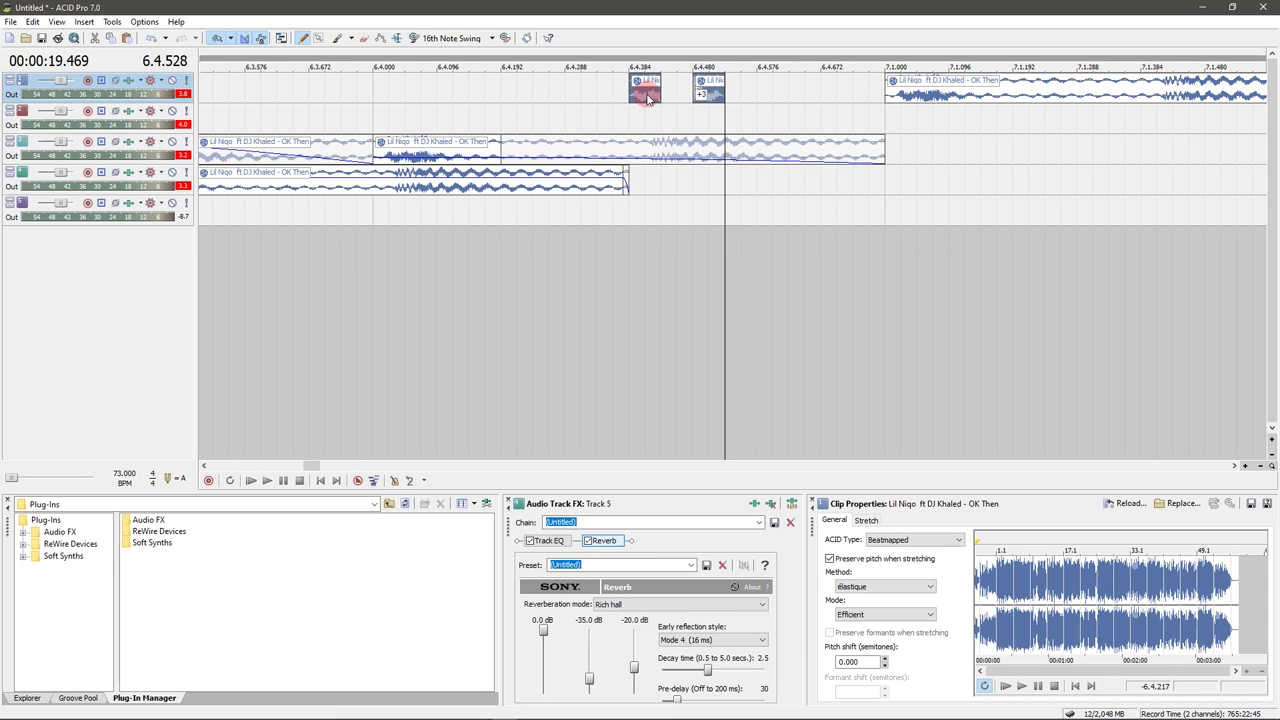
{"action": "left_click", "coordinate": [655, 93]}
{"action": "scroll", "coordinate": [651, 91], "scroll_direction": "down", "scroll_amount": 2}
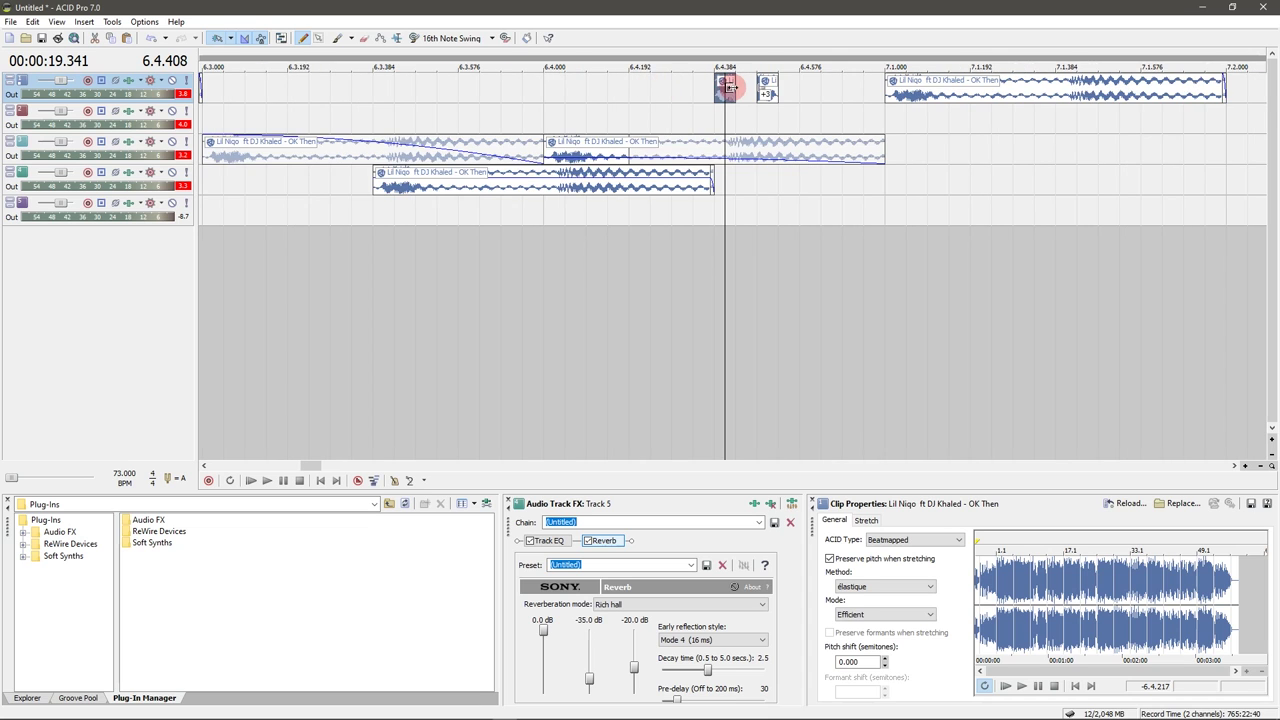
{"action": "scroll", "coordinate": [733, 90], "scroll_direction": "down", "scroll_amount": 1}
{"action": "left_click_drag", "start_coordinate": [727, 96], "coordinate": [657, 93]}
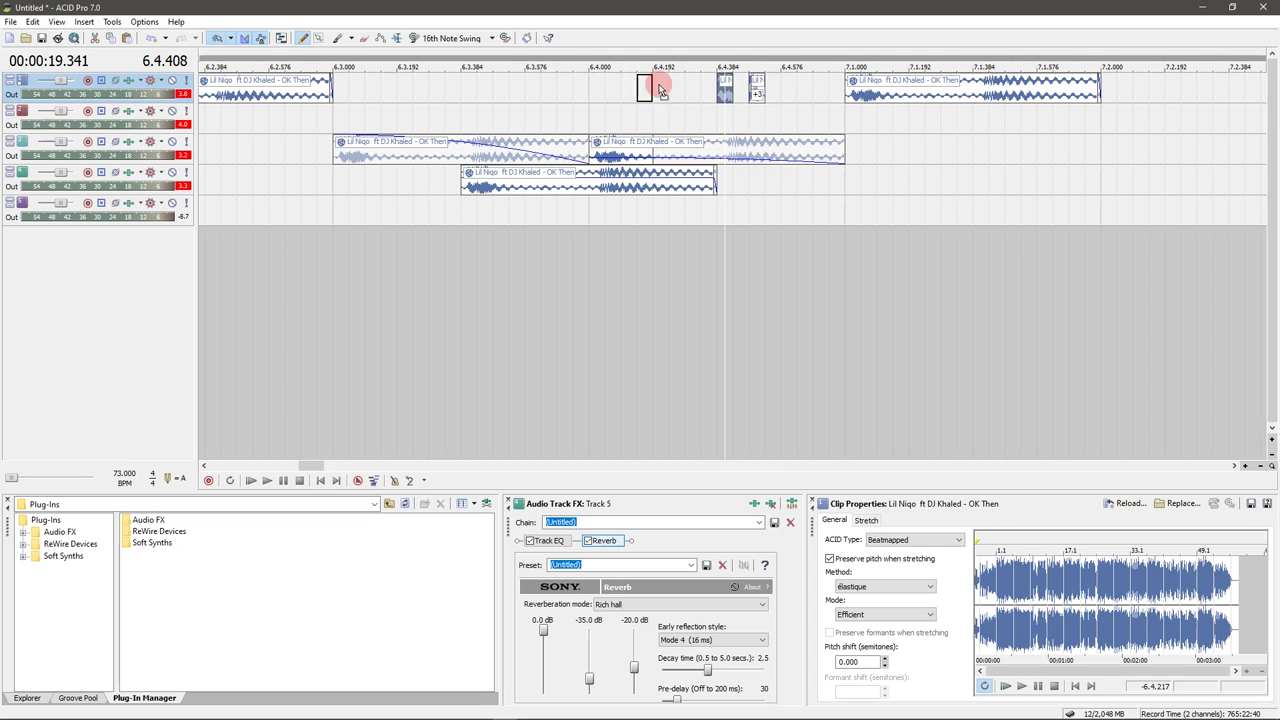
{"action": "left_click", "coordinate": [727, 97]}
{"action": "left_click", "coordinate": [727, 100]}
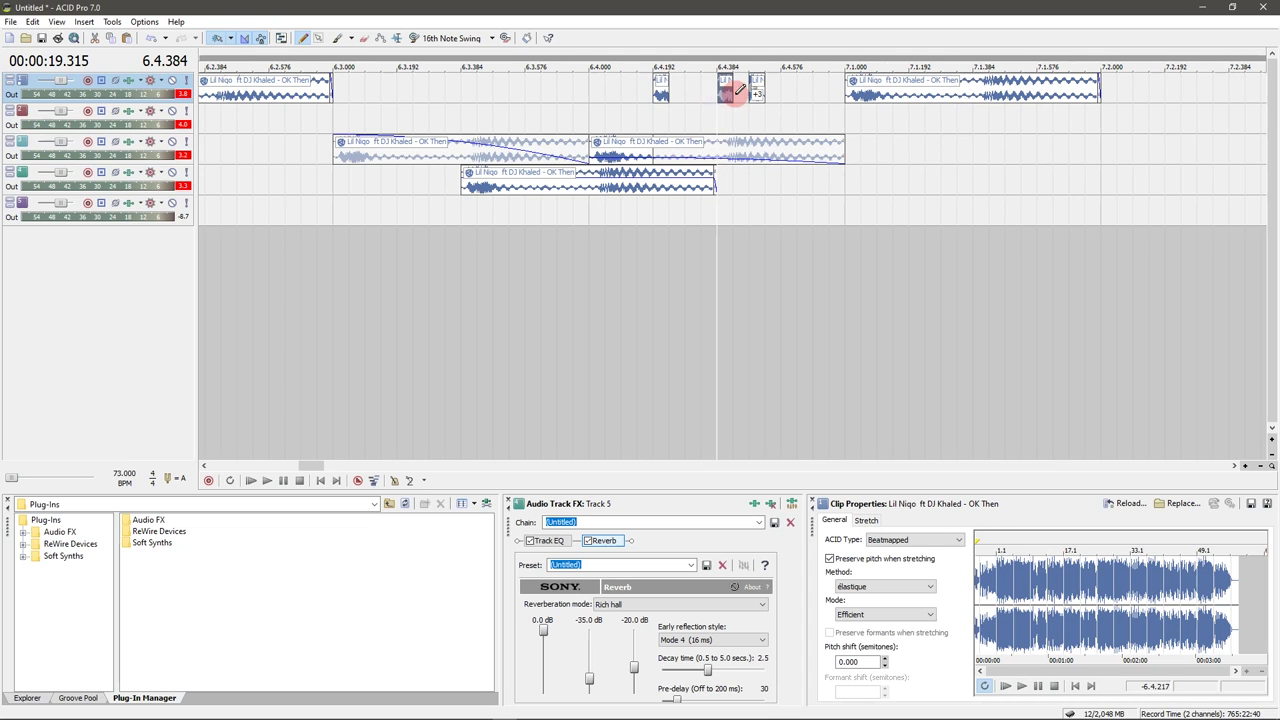
- Place a copy of the track 1 slice from 6.4.384 at 6.4.576 and listen from 6.3.000
{"action": "left_click_drag", "start_coordinate": [722, 92], "coordinate": [789, 92]}
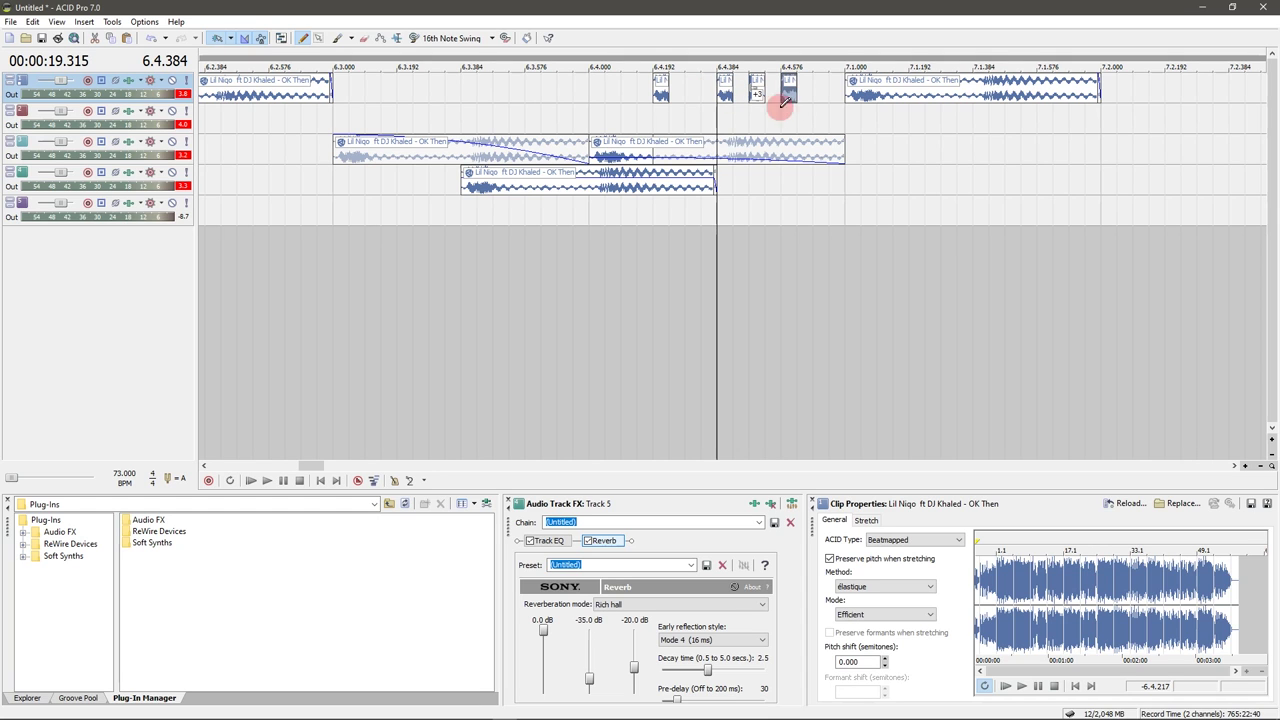
{"action": "left_click", "coordinate": [335, 167]}
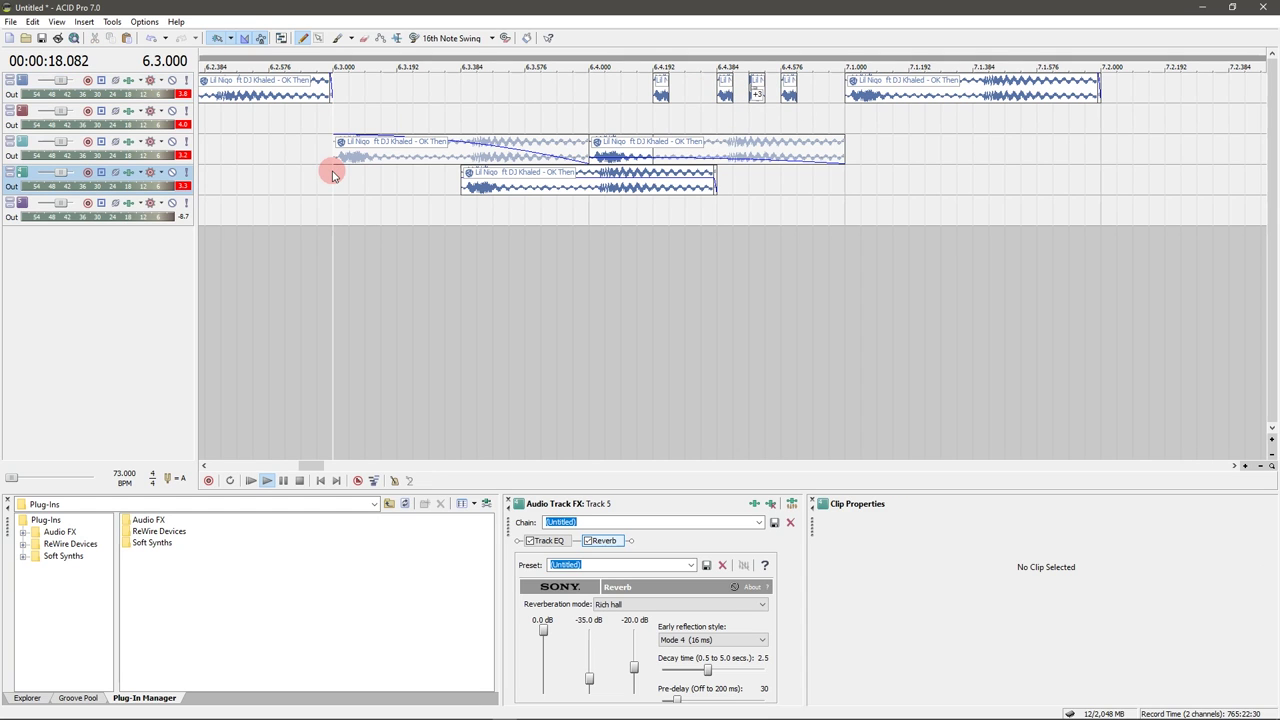
{"action": "key", "text": "space"}
{"action": "key", "text": "space"}
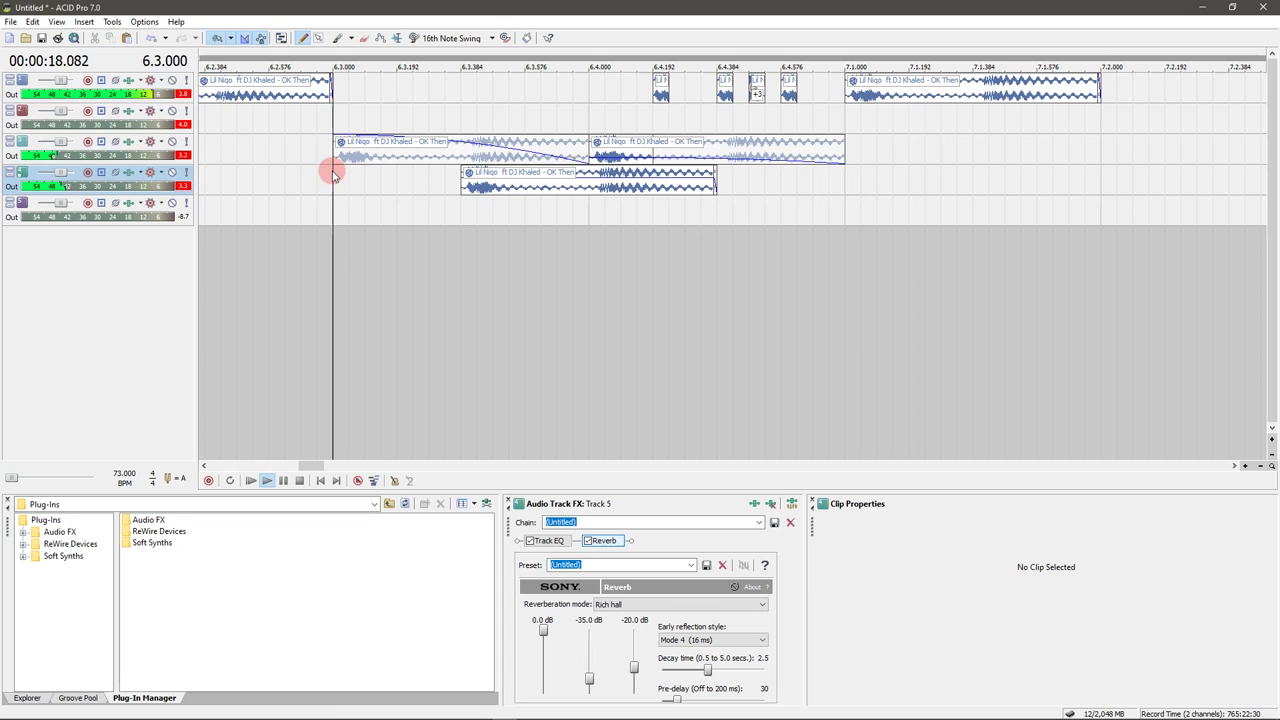
{"action": "key", "text": "space"}
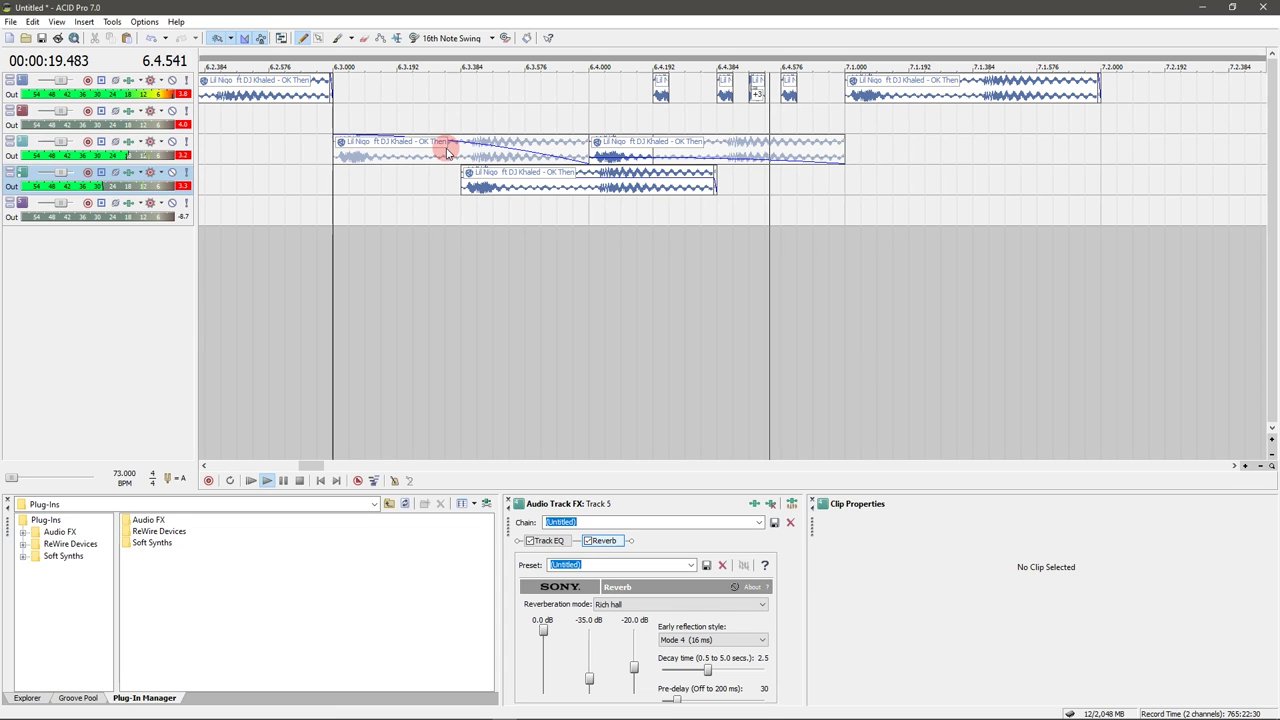
{"action": "key", "text": "space"}
- Split the track 1 clip starting at 7.1.000 at 7.1.192 and delete the part after the split
{"action": "left_click", "coordinate": [905, 99]}
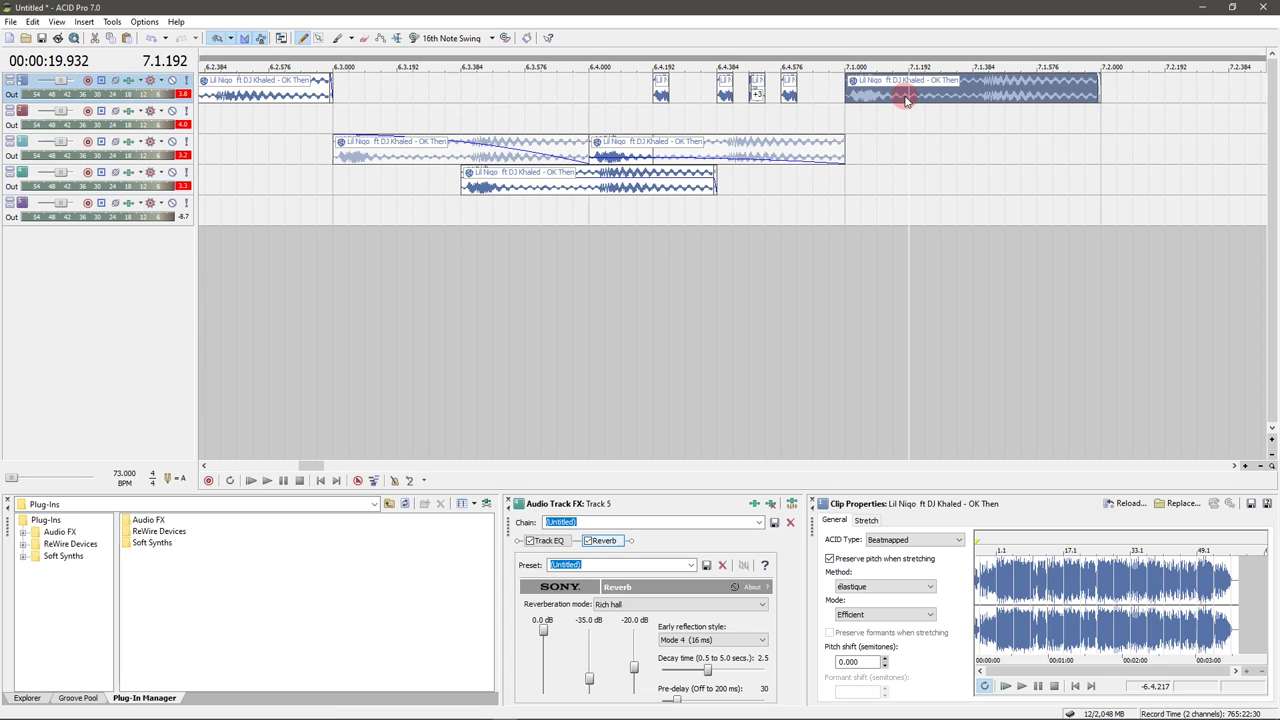
{"action": "key", "text": "s"}
{"action": "key", "text": "Delete"}
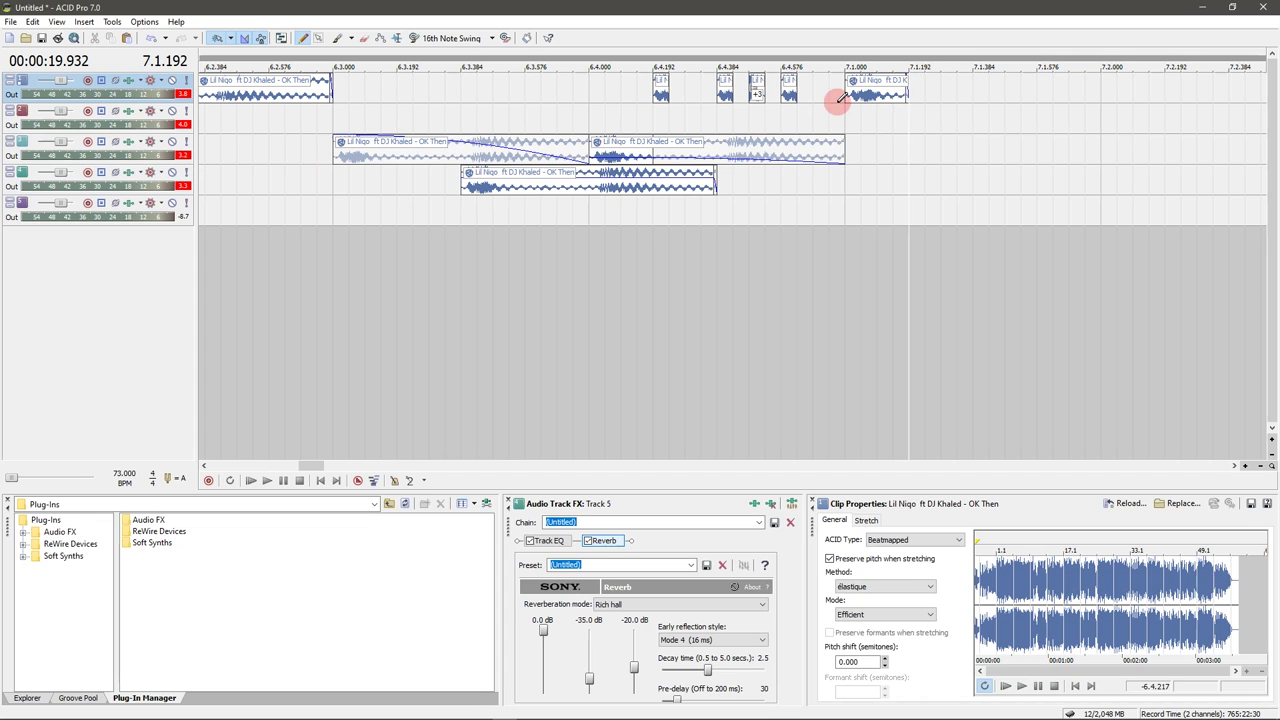
- Move the short track 1 slice at 7.1.000 to track 5 at the same position
{"action": "left_click", "coordinate": [845, 97]}
{"action": "key", "text": "ctrl+x"}
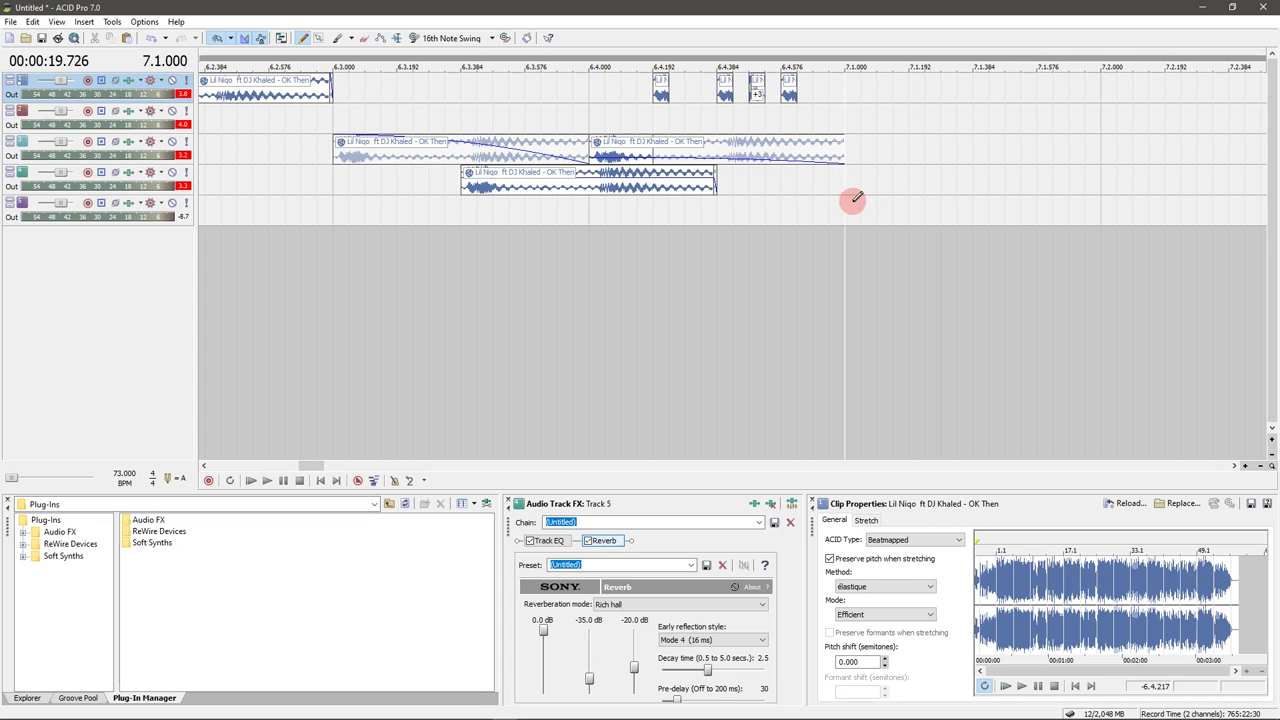
{"action": "left_click", "coordinate": [840, 206]}
{"action": "key", "text": "ctrl+v"}
- Place a copy of the track 1 clip from 2.1.000 at 7.2.000 on the same track
{"action": "scroll", "coordinate": [842, 213], "scroll_direction": "down", "scroll_amount": 2}
{"action": "scroll", "coordinate": [842, 213], "scroll_direction": "down", "scroll_amount": 5}
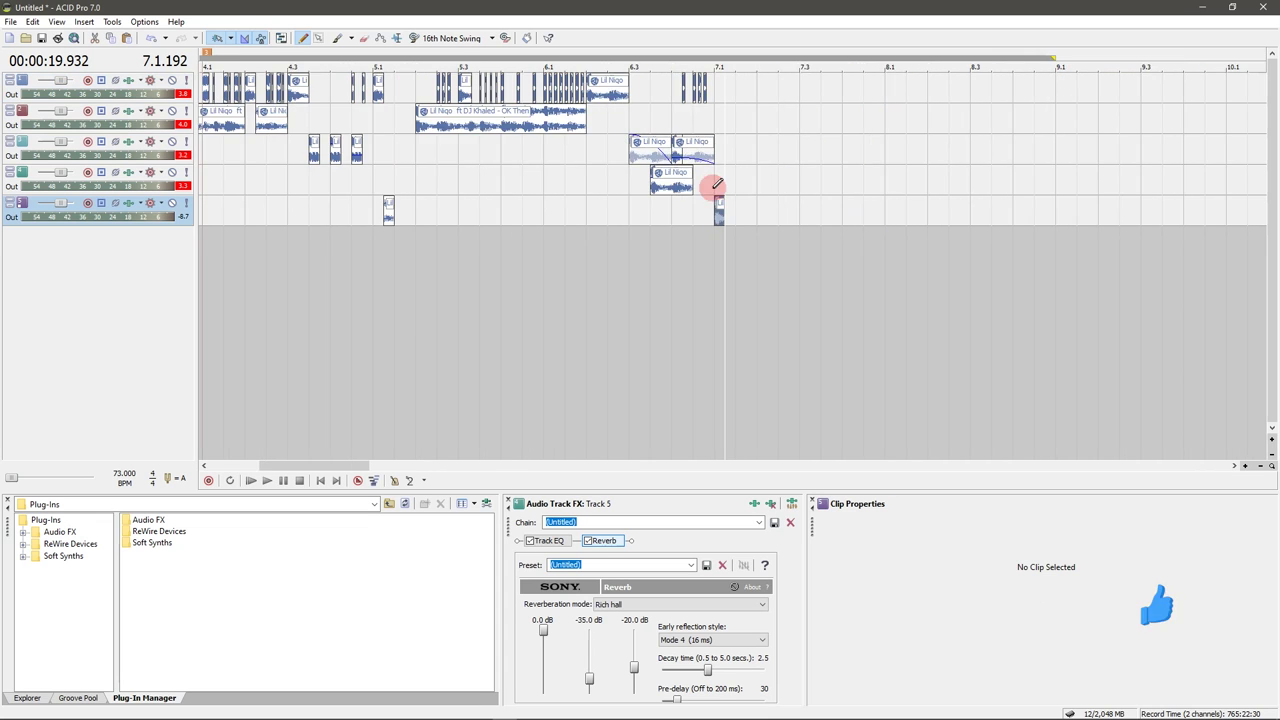
{"action": "left_click", "coordinate": [295, 95]}
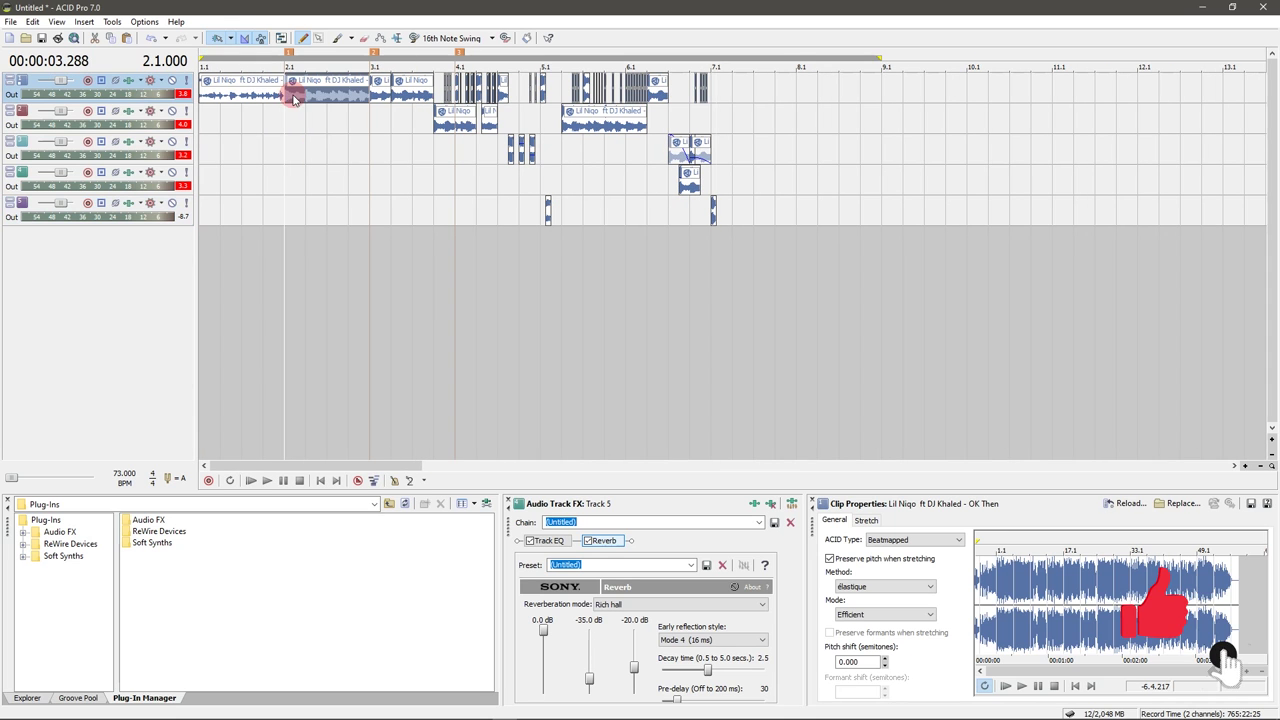
{"action": "left_click", "coordinate": [735, 92]}
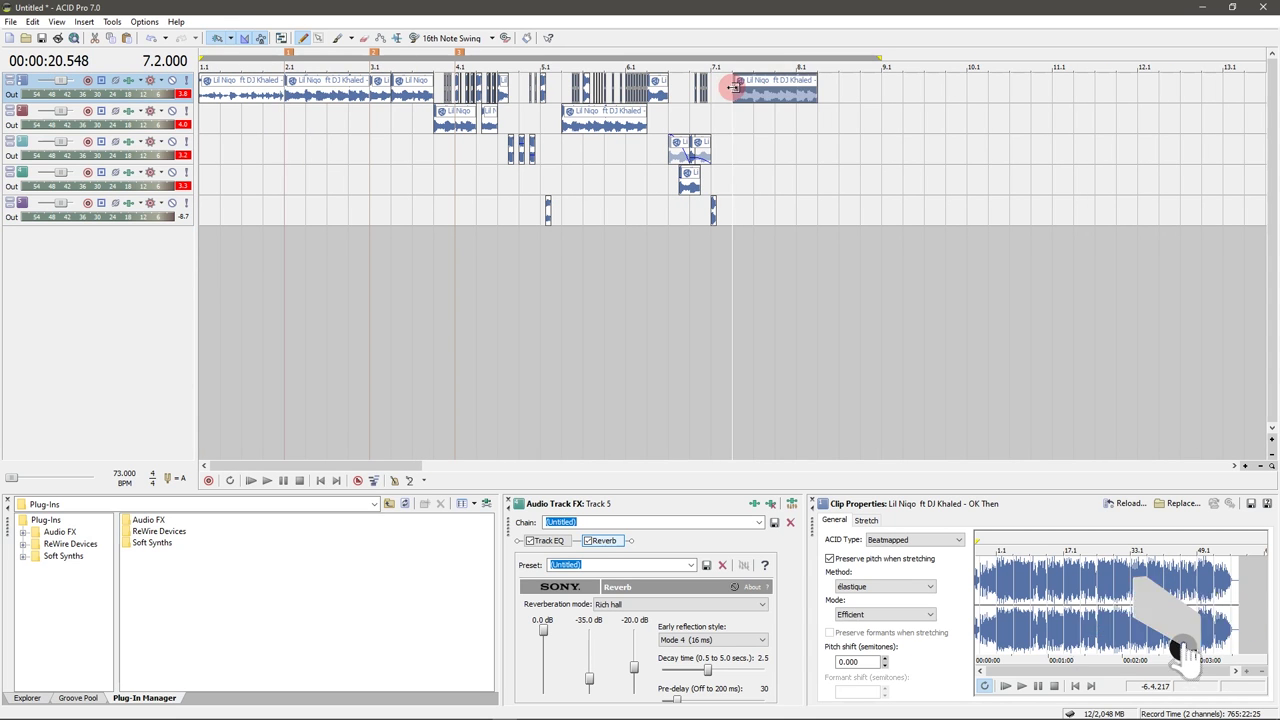
- Split the track 1 clip at 7.2.048 and place copies of its first slice at 7.1.384 and 7.1.576, the latter pitched +2
{"action": "scroll", "coordinate": [735, 92], "scroll_direction": "up", "scroll_amount": 5}
{"action": "scroll", "coordinate": [736, 94], "scroll_direction": "up", "scroll_amount": 2}
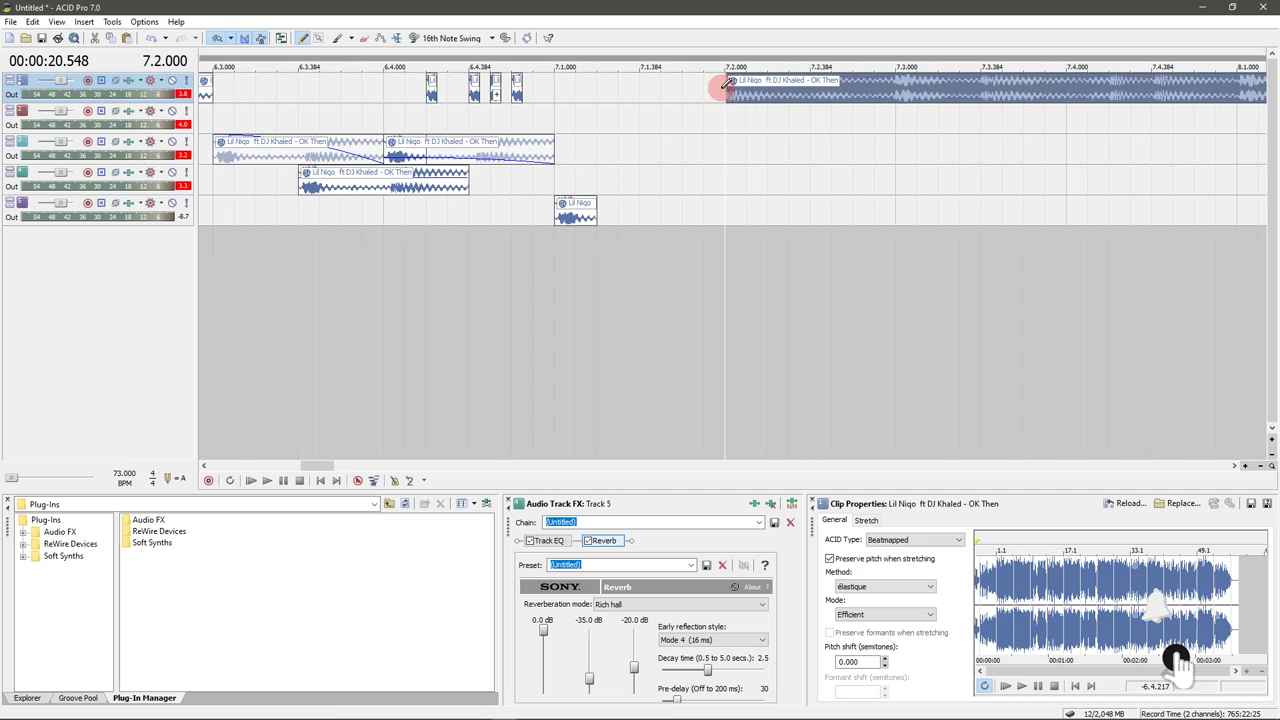
{"action": "left_click", "coordinate": [740, 98]}
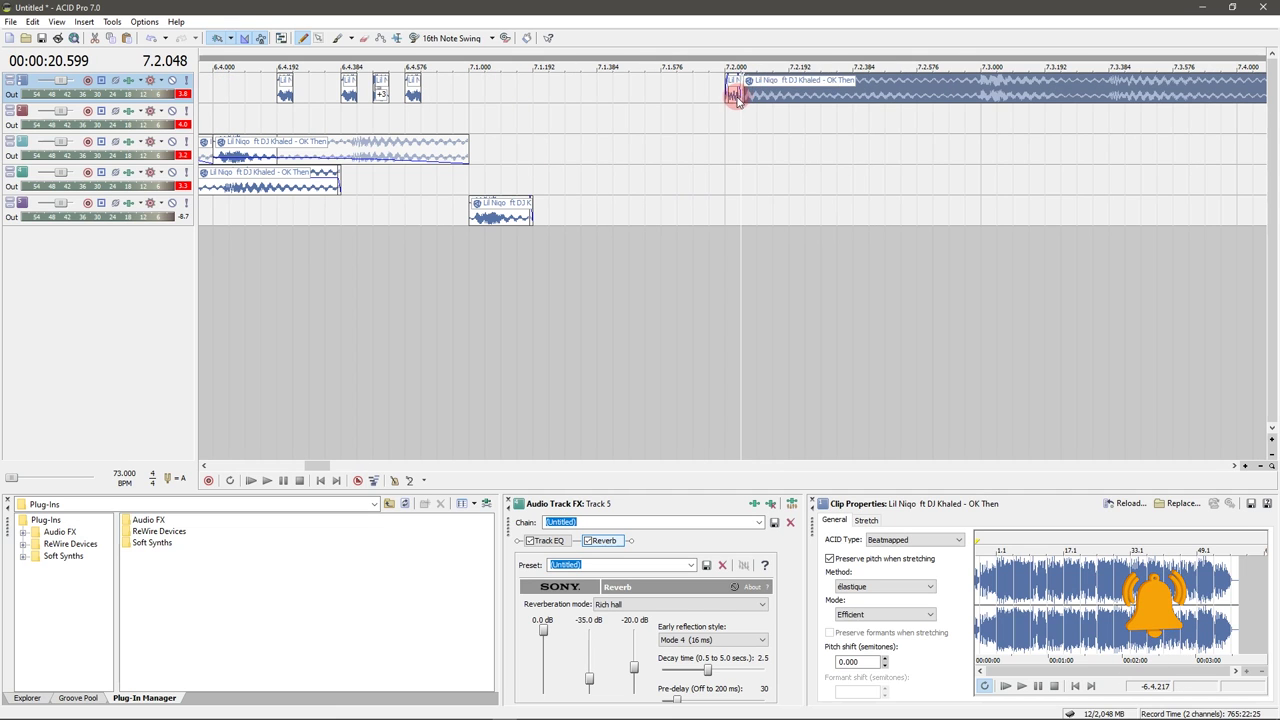
{"action": "left_click", "coordinate": [602, 92]}
{"action": "left_click", "coordinate": [668, 92]}
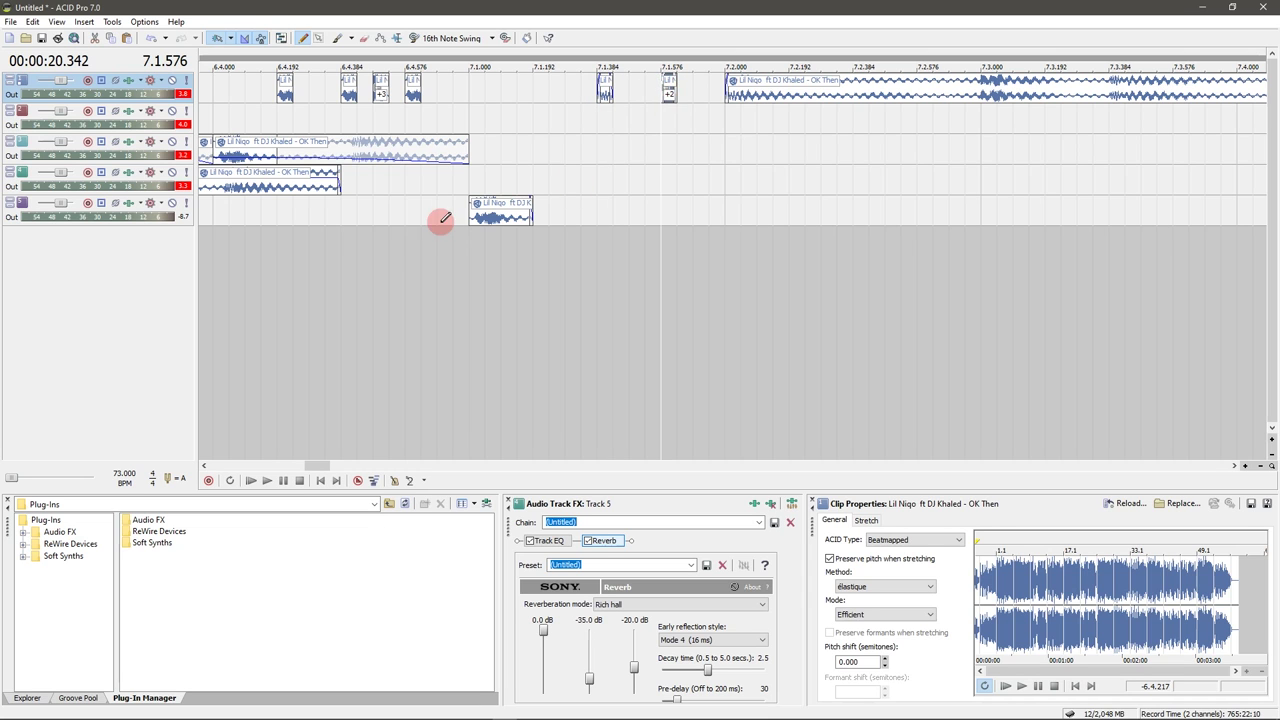
- Listen to the arrangement from 6.2.000 and again from 7.2.000
{"action": "scroll", "coordinate": [443, 220], "scroll_direction": "down", "scroll_amount": 3}
{"action": "left_click", "coordinate": [407, 185]}
{"action": "key", "text": "space"}
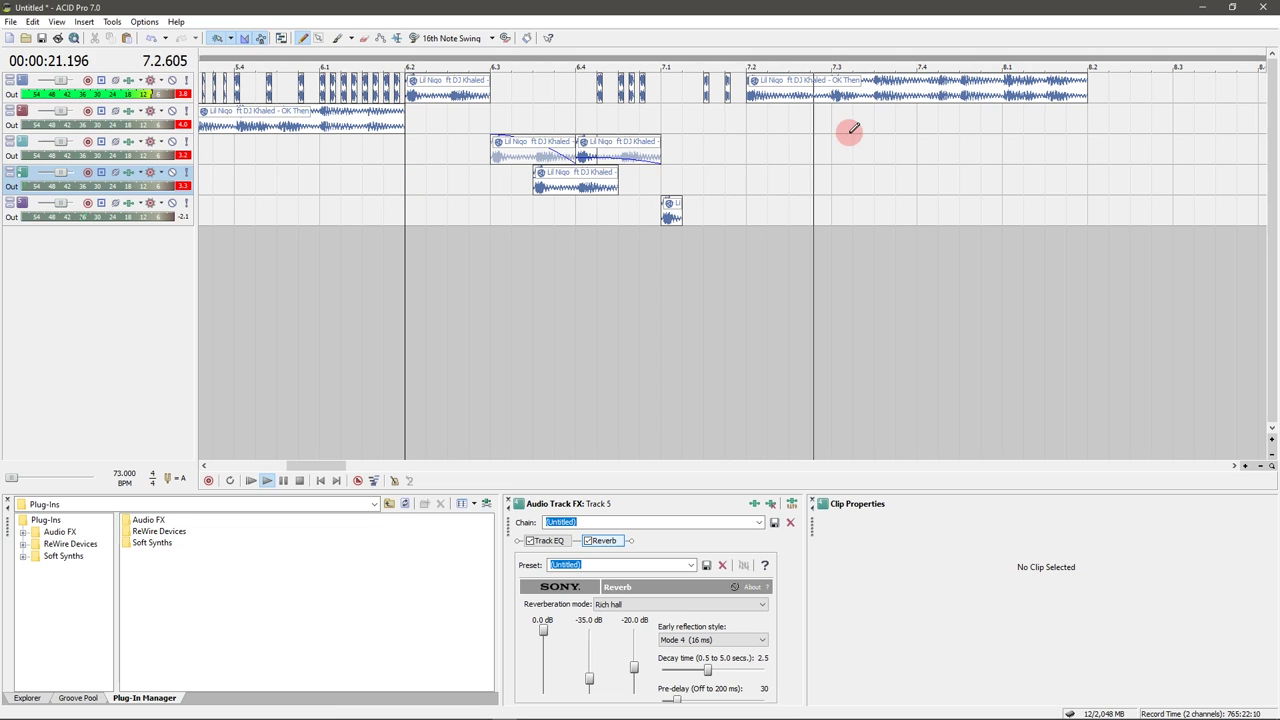
{"action": "scroll", "coordinate": [866, 106], "scroll_direction": "down", "scroll_amount": 2}
{"action": "key", "text": "space"}
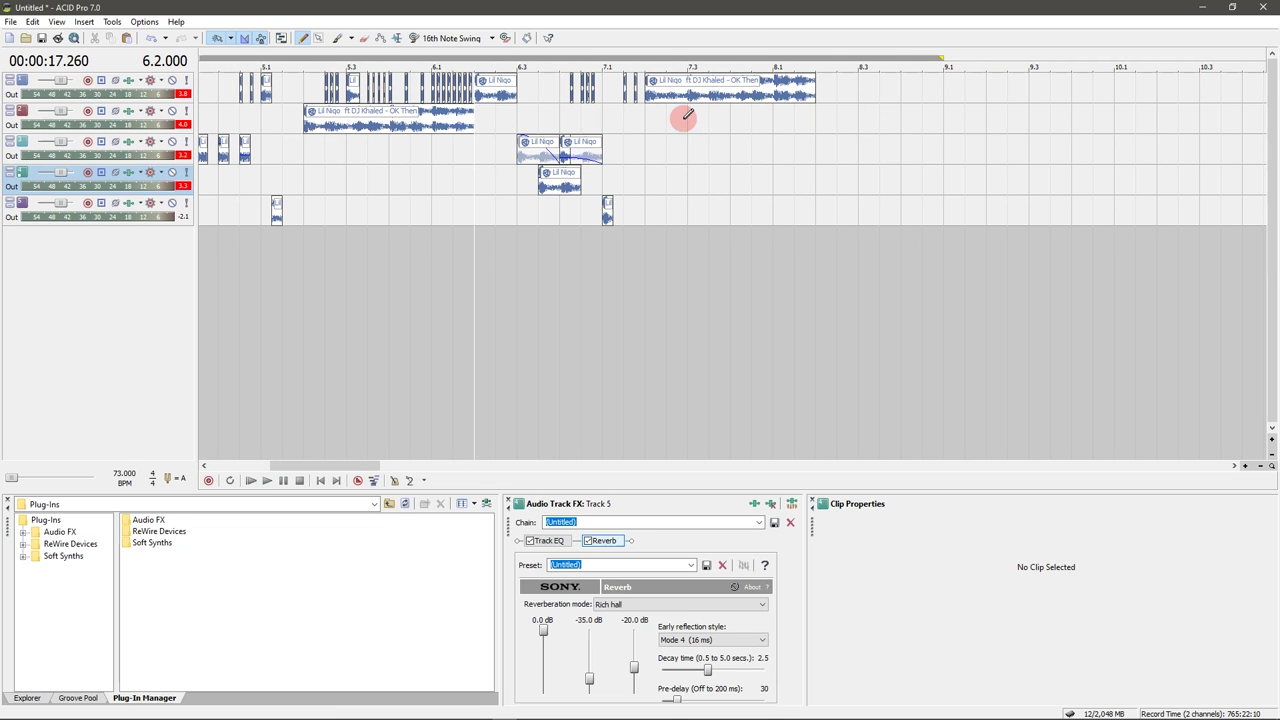
{"action": "left_click_drag", "start_coordinate": [571, 178], "coordinate": [557, 187]}
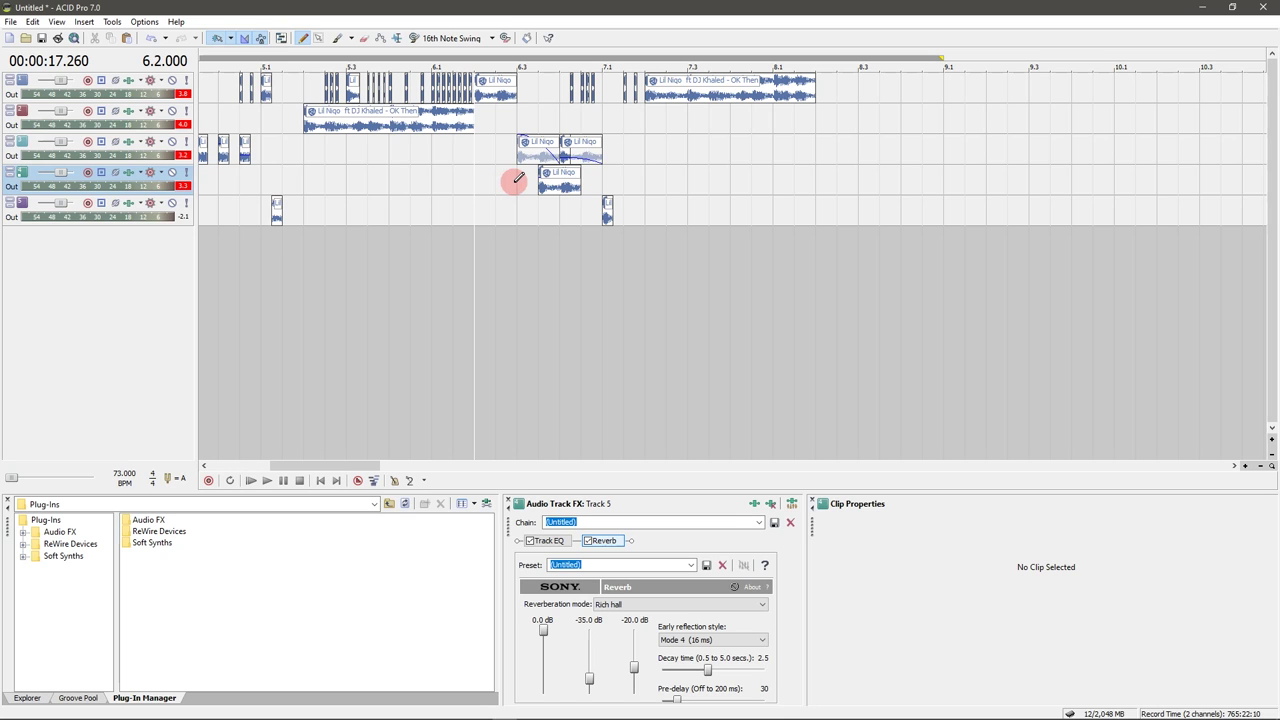
{"action": "left_click", "coordinate": [645, 126]}
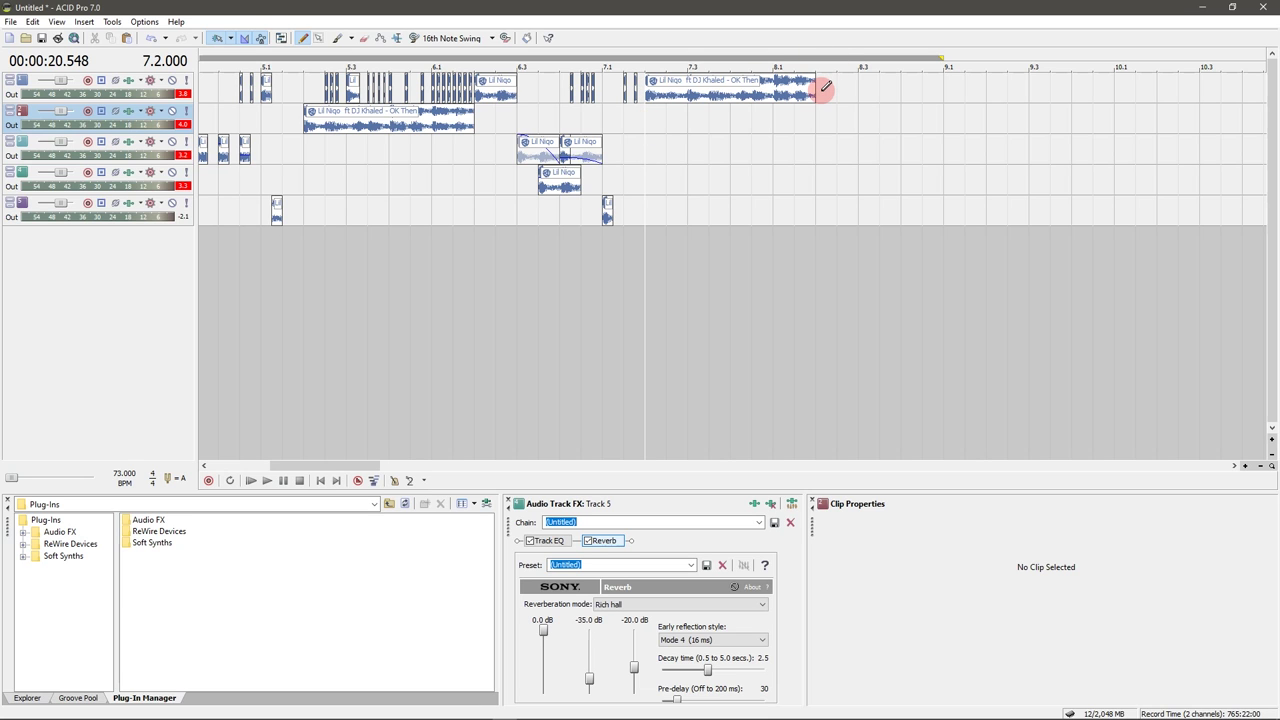
{"action": "key", "text": "space"}
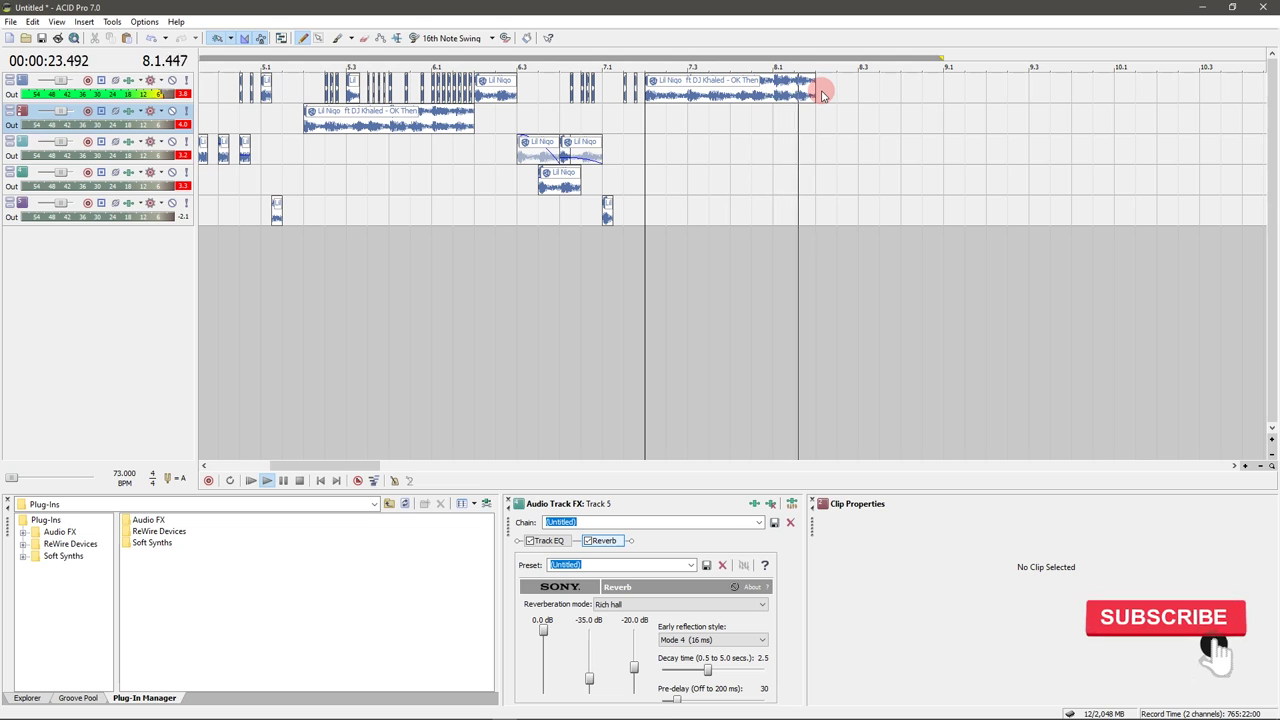
{"action": "key", "text": "space"}
- Insert a new audio track, raise its volume to match the other tracks, and move it directly below track 1
{"action": "left_click", "coordinate": [648, 95]}
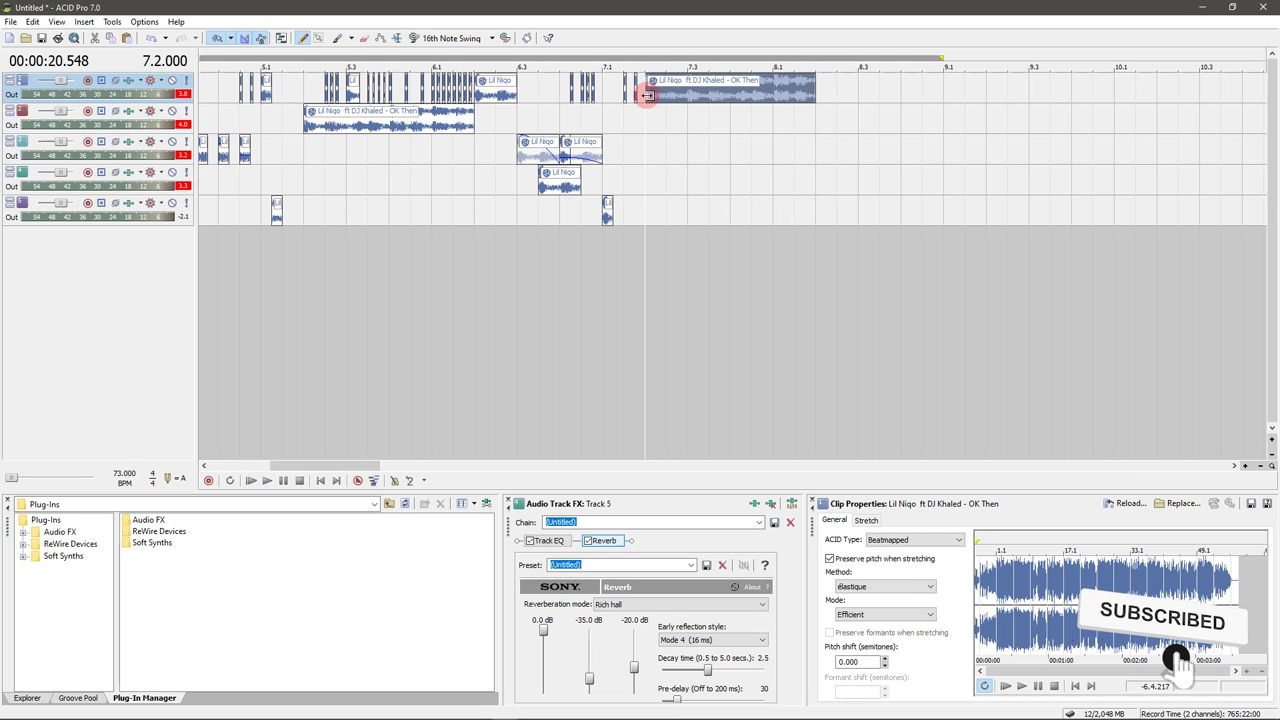
{"action": "key", "text": "ctrl+q"}
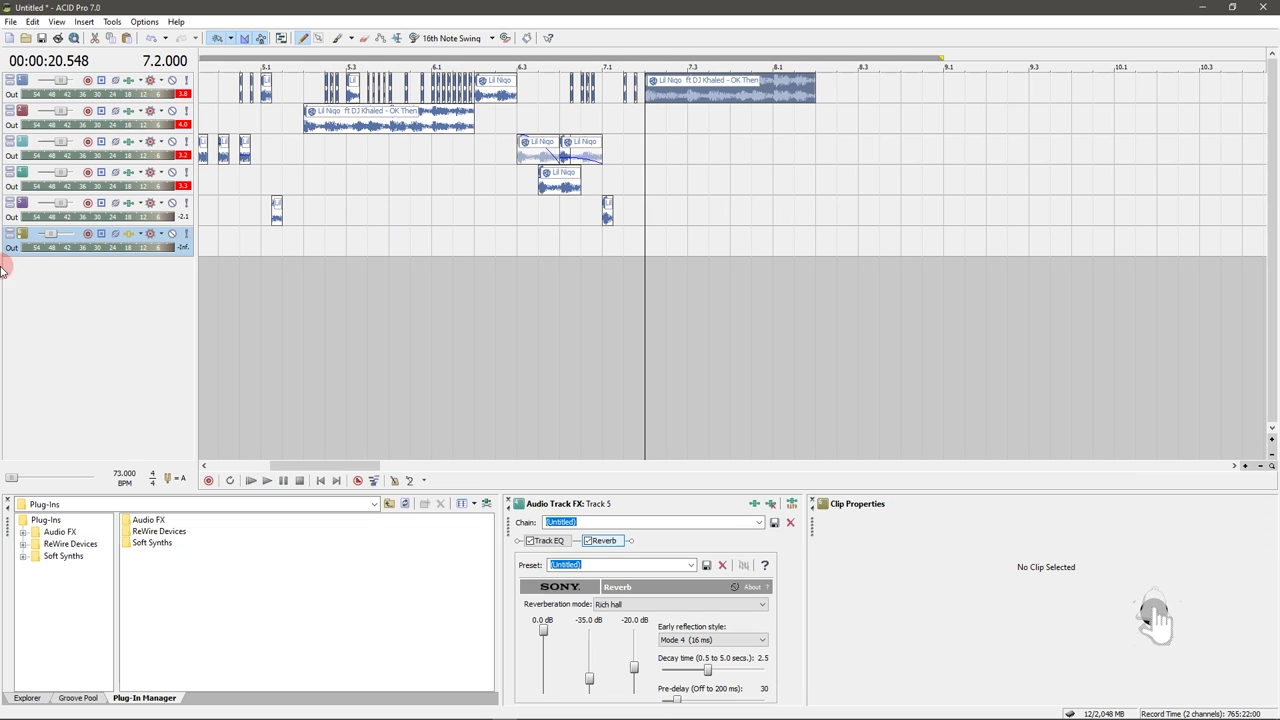
{"action": "left_click", "coordinate": [50, 240]}
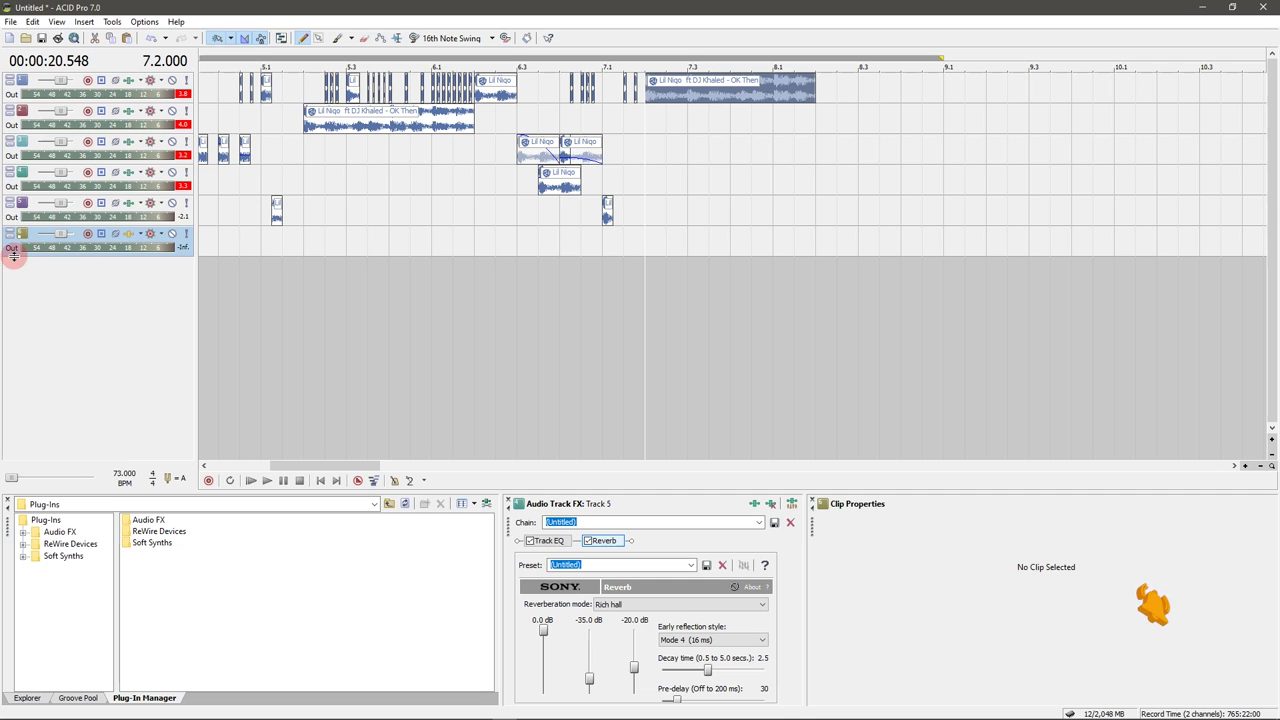
{"action": "left_click_drag", "start_coordinate": [30, 142], "coordinate": [30, 112]}
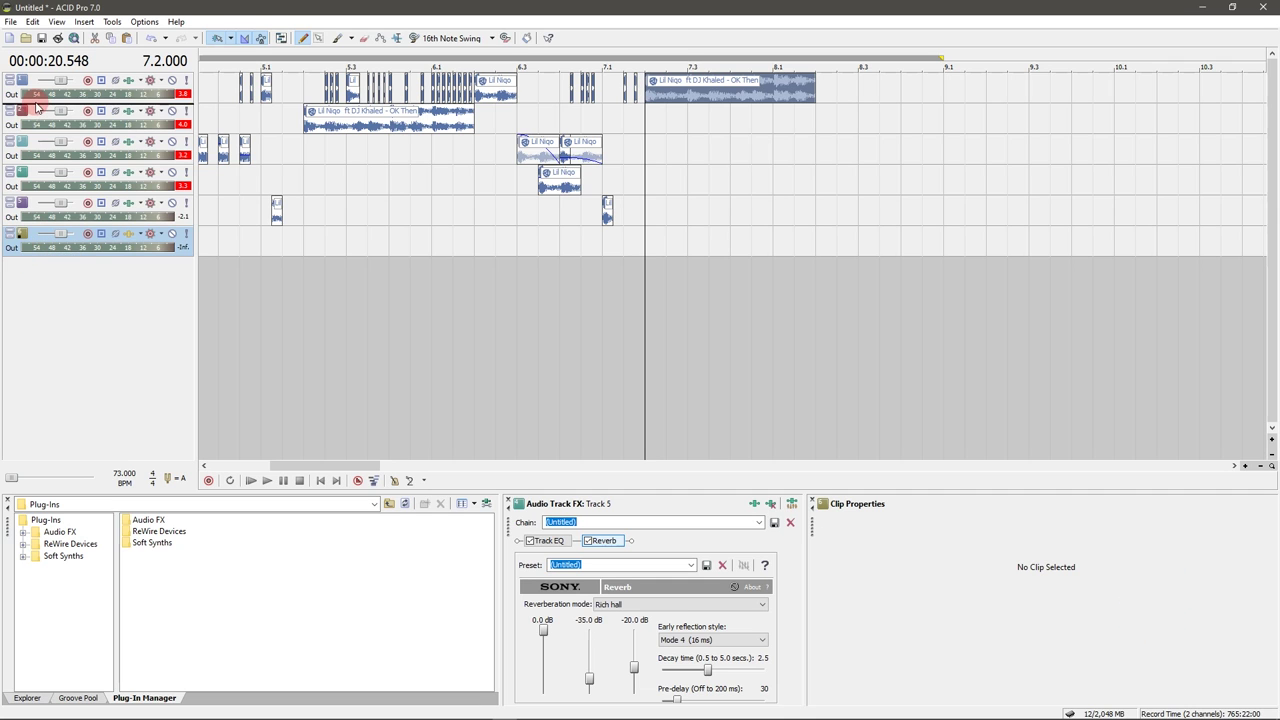
- Copy the track 1 clip at 7.2.000 and paste it onto the new track 2 at 7.2.384
{"action": "left_click", "coordinate": [648, 95]}
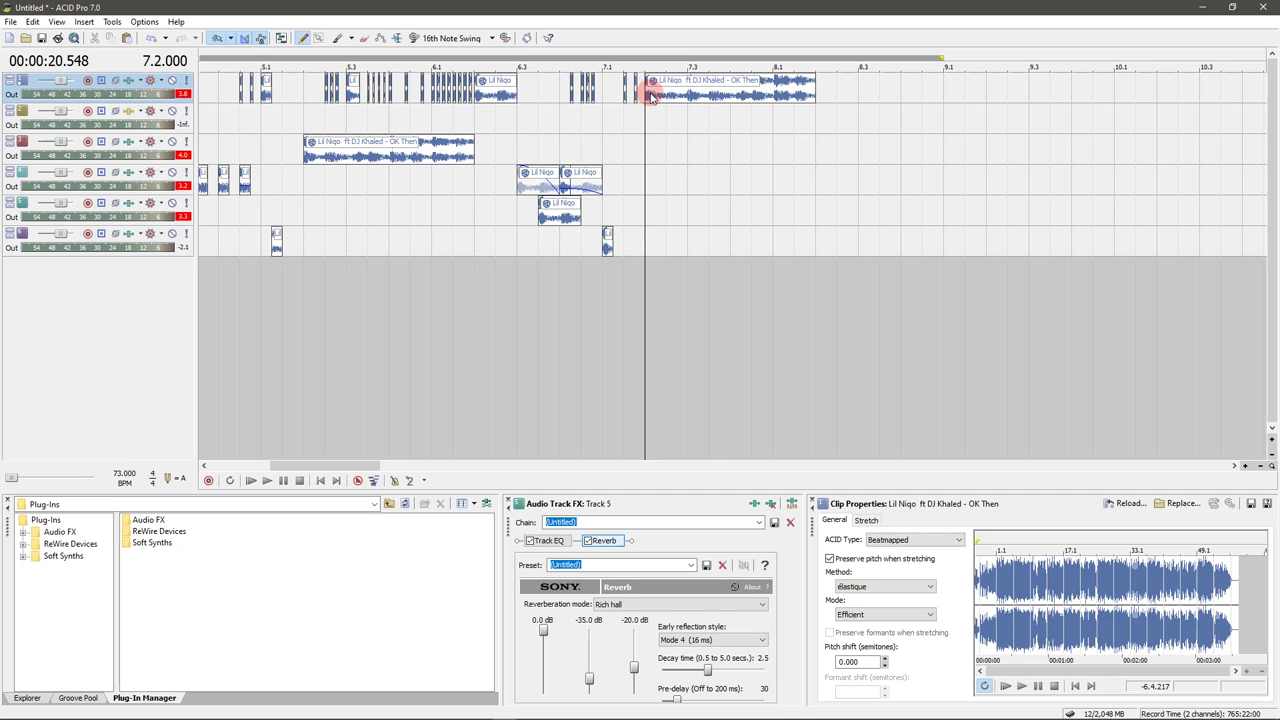
{"action": "left_click", "coordinate": [666, 114]}
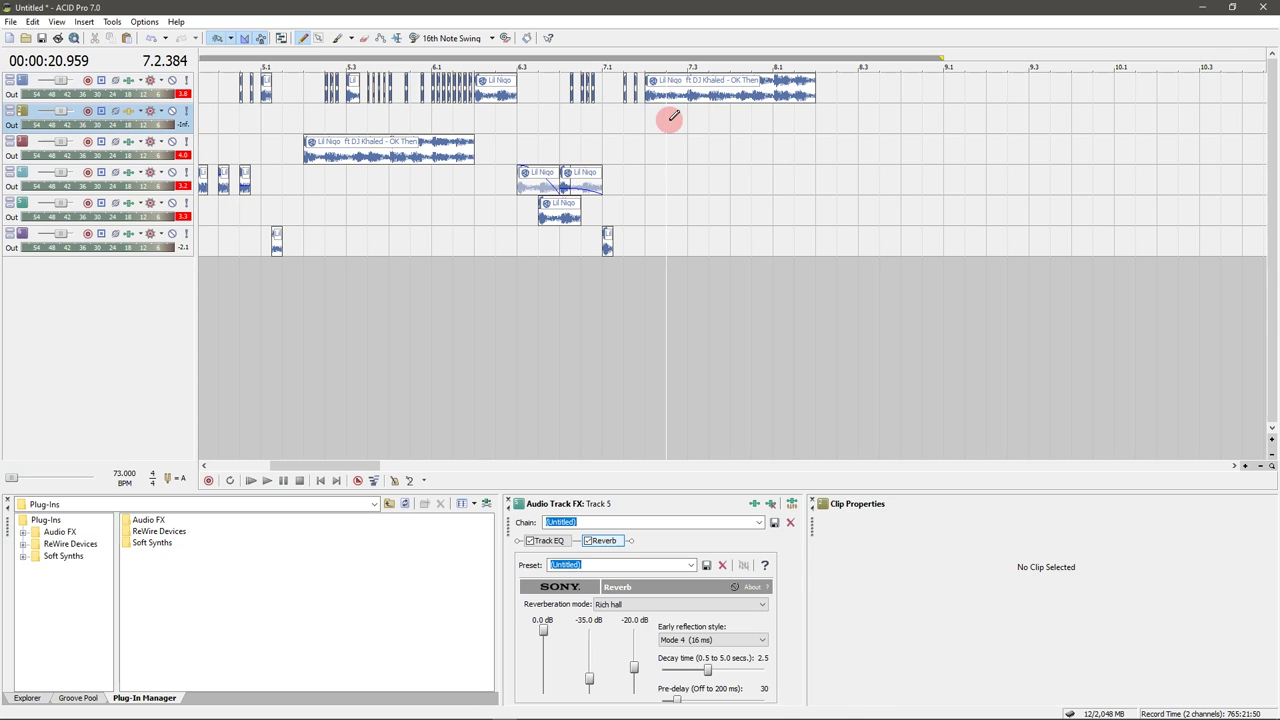
{"action": "key", "text": "ctrl+v"}
- Split the overlapping clips on tracks 1 and 2 at every half beat from 7.2.384 to 8.2.000
{"action": "left_click", "coordinate": [665, 148]}
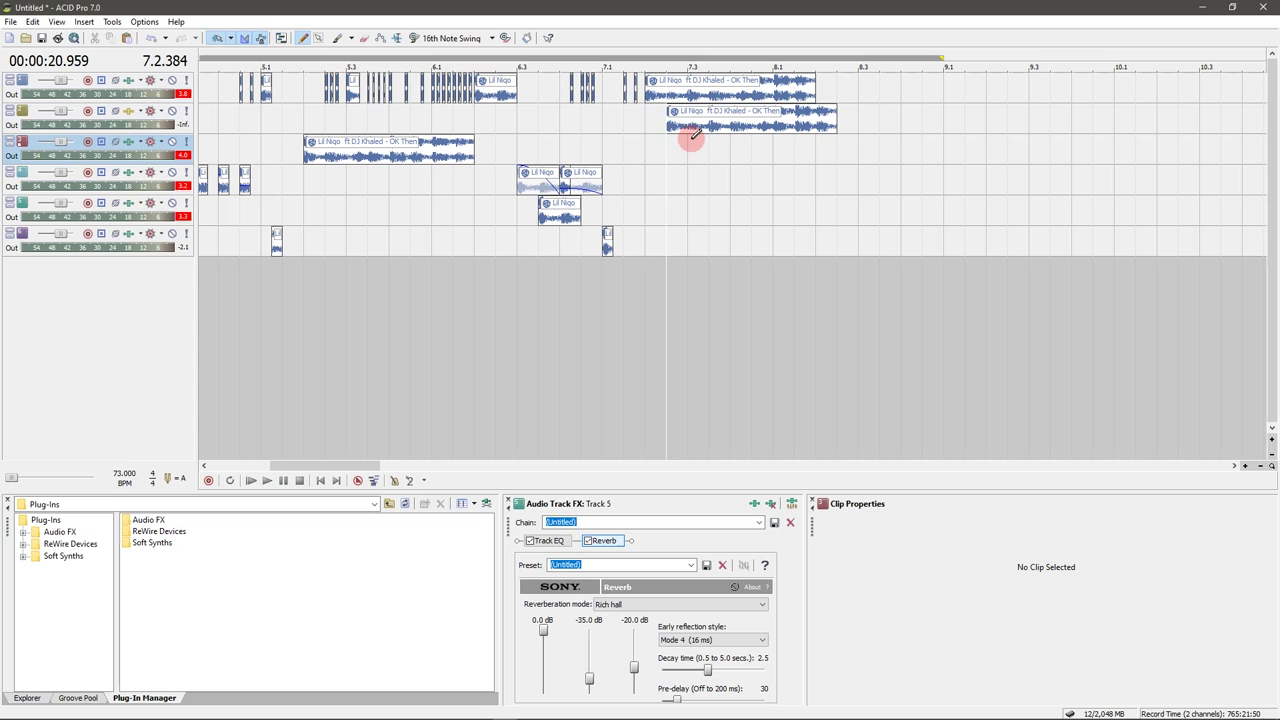
{"action": "key", "text": "s"}
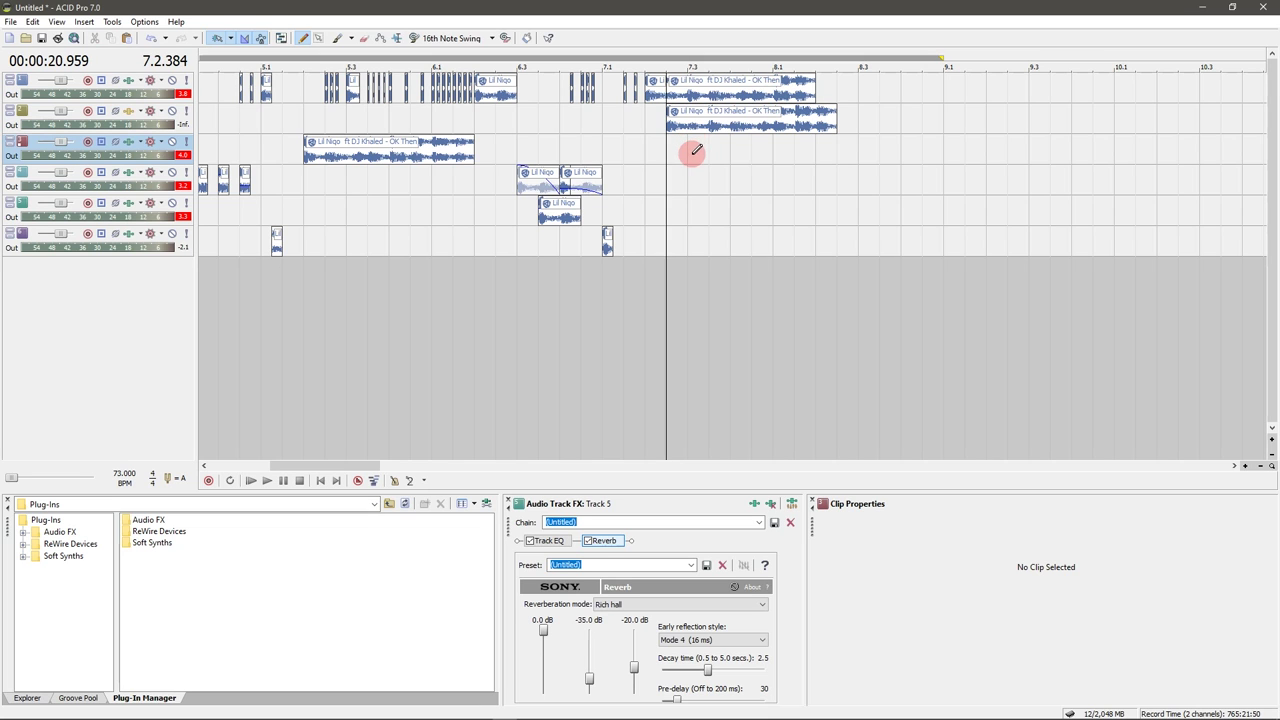
{"action": "left_click", "coordinate": [693, 148]}
{"action": "key", "text": "s"}
{"action": "left_click", "coordinate": [712, 148]}
{"action": "key", "text": "s"}
{"action": "left_click", "coordinate": [738, 147]}
{"action": "key", "text": "s"}
{"action": "left_click", "coordinate": [752, 147]}
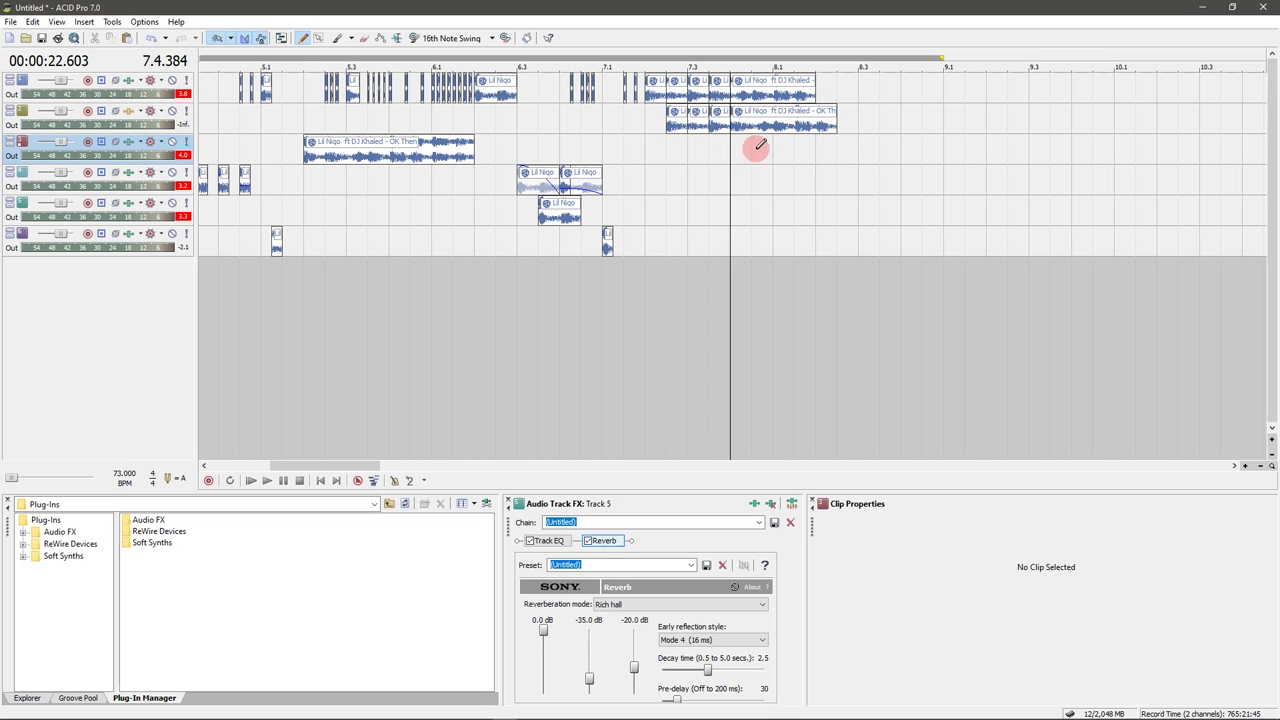
{"action": "key", "text": "s"}
{"action": "left_click", "coordinate": [773, 148]}
{"action": "key", "text": "s"}
{"action": "left_click", "coordinate": [795, 149]}
{"action": "left_click", "coordinate": [816, 149]}
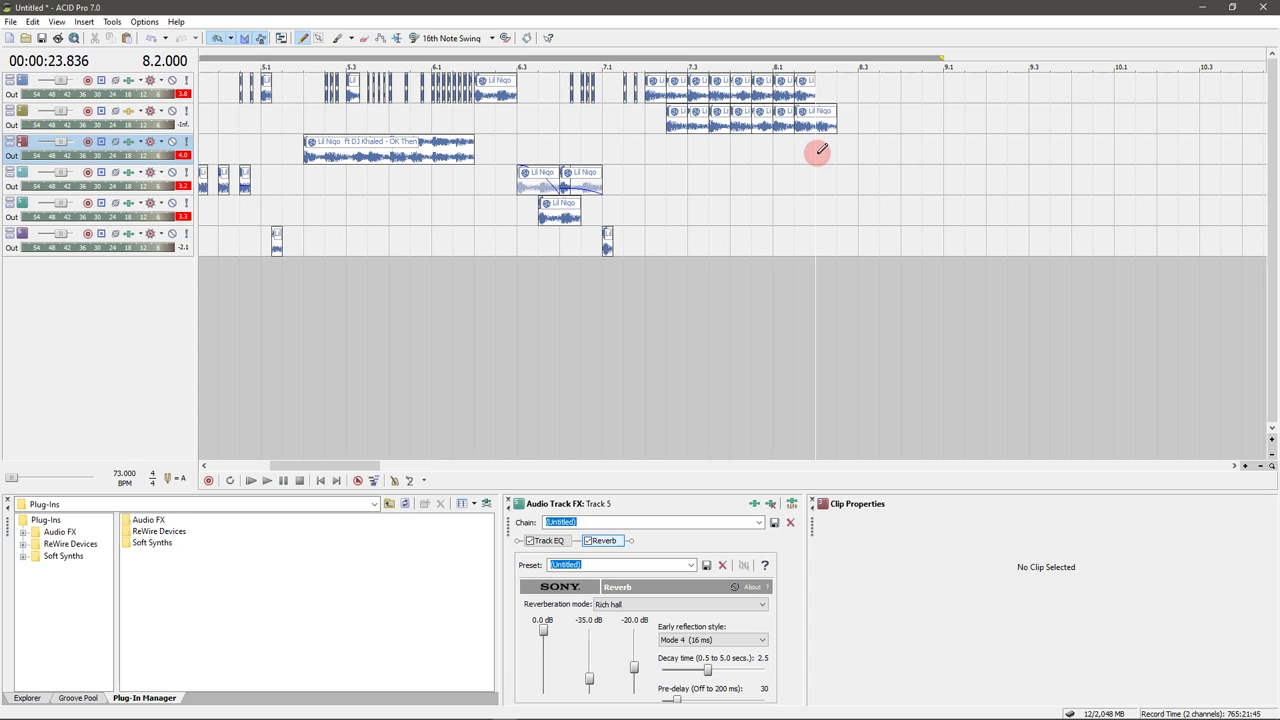
{"action": "key", "text": "s"}
- Delete every other slice on tracks 1 and 2 so they alternate, keeping track 1 on the beats from 7.2.000 and track 2 on the half beats
{"action": "left_click", "coordinate": [686, 92]}
{"action": "left_click", "coordinate": [707, 98]}
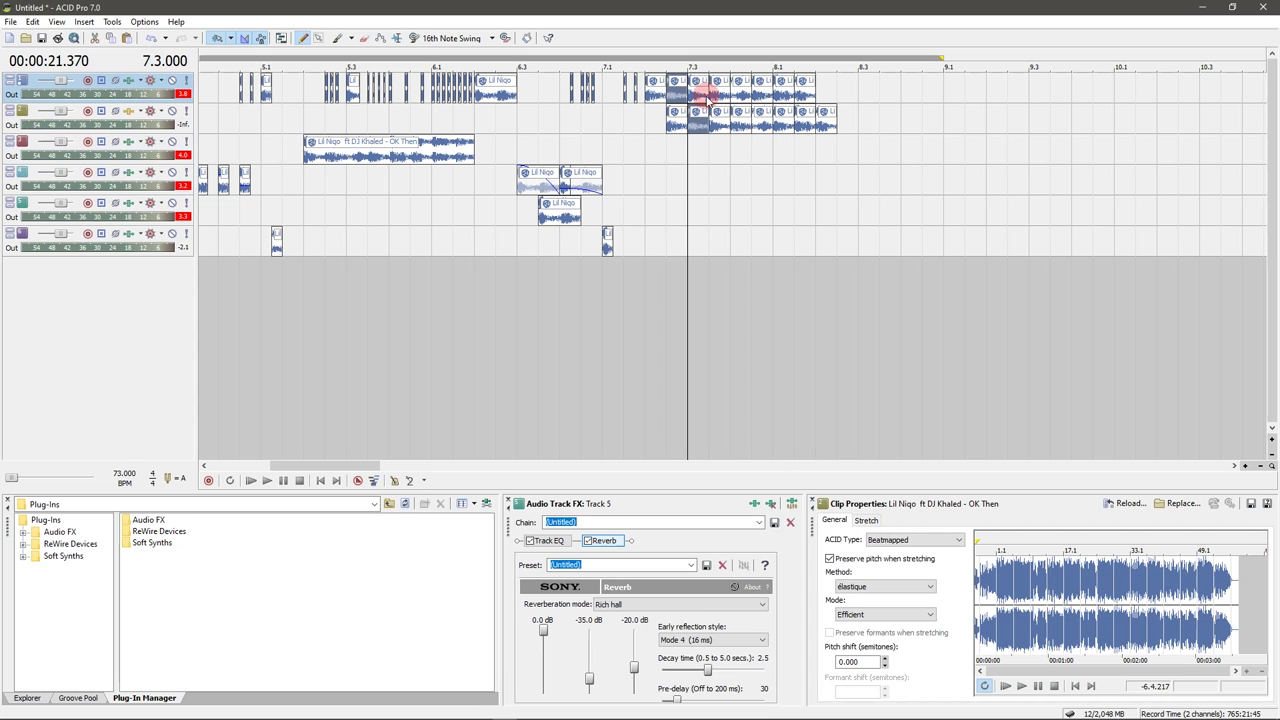
{"action": "left_click", "coordinate": [734, 120], "text": "ctrl"}
{"action": "left_click", "coordinate": [750, 100], "text": "ctrl"}
{"action": "left_click", "coordinate": [772, 125], "text": "ctrl"}
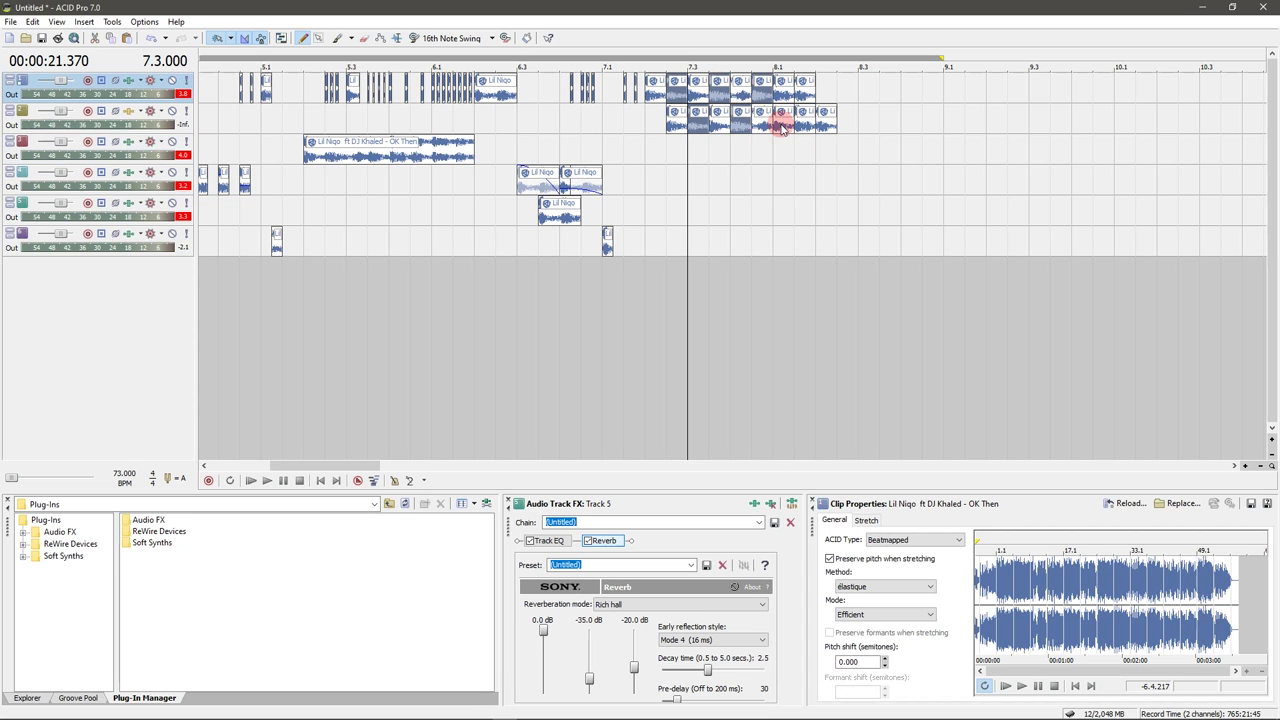
{"action": "left_click", "coordinate": [803, 85], "text": "ctrl"}
{"action": "left_click", "coordinate": [832, 122], "text": "ctrl"}
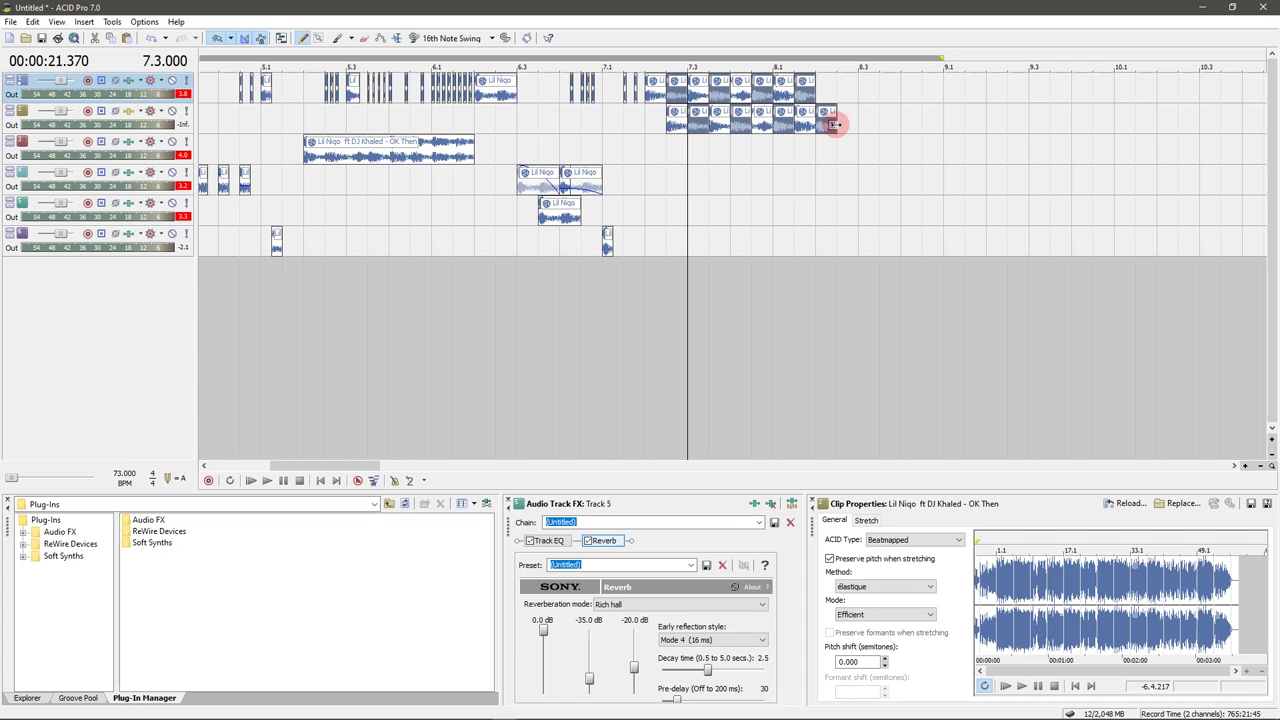
{"action": "key", "text": "Delete"}
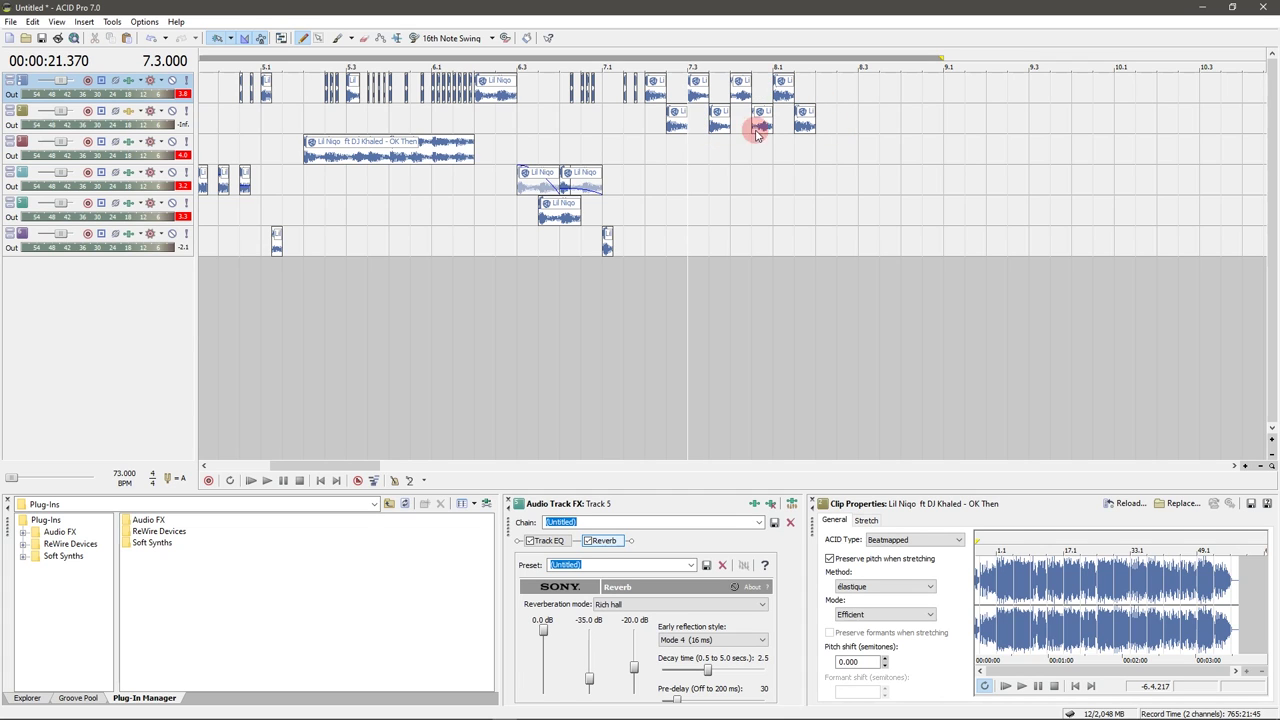
- Listen to the alternating slices on tracks 1 and 2 from 7.2.000
{"action": "left_click", "coordinate": [646, 153]}
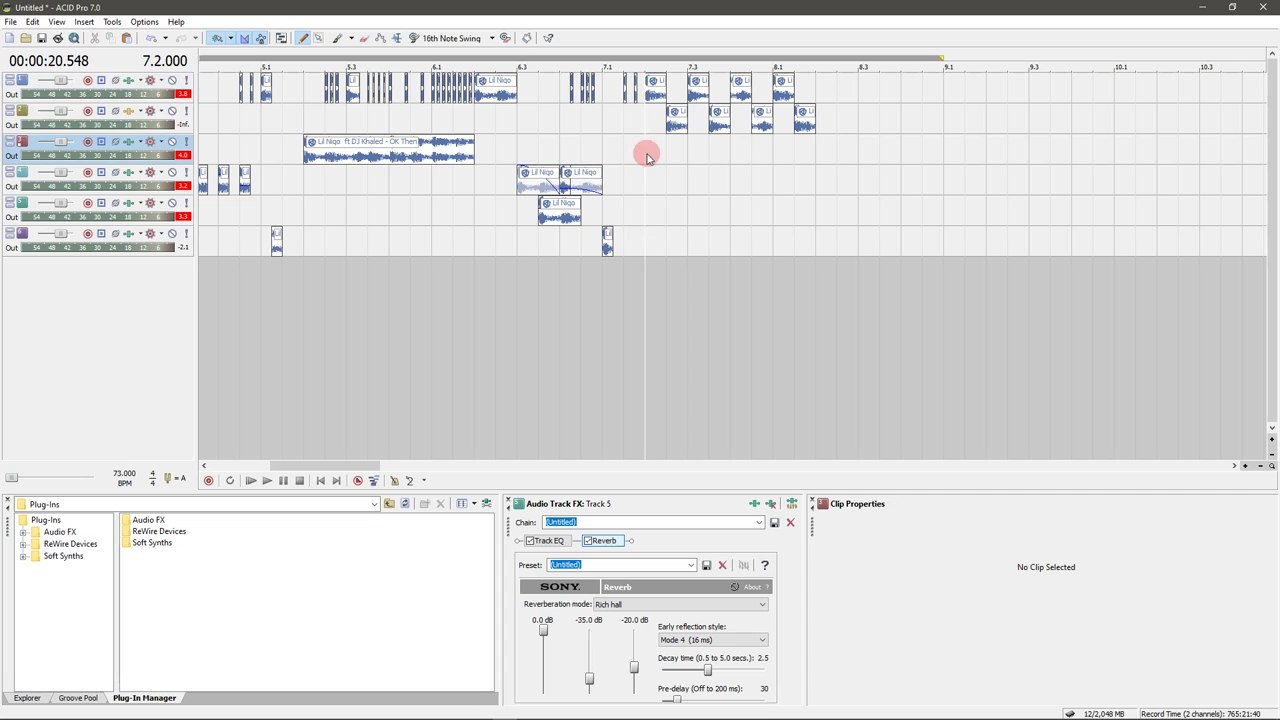
{"action": "key", "text": "space"}
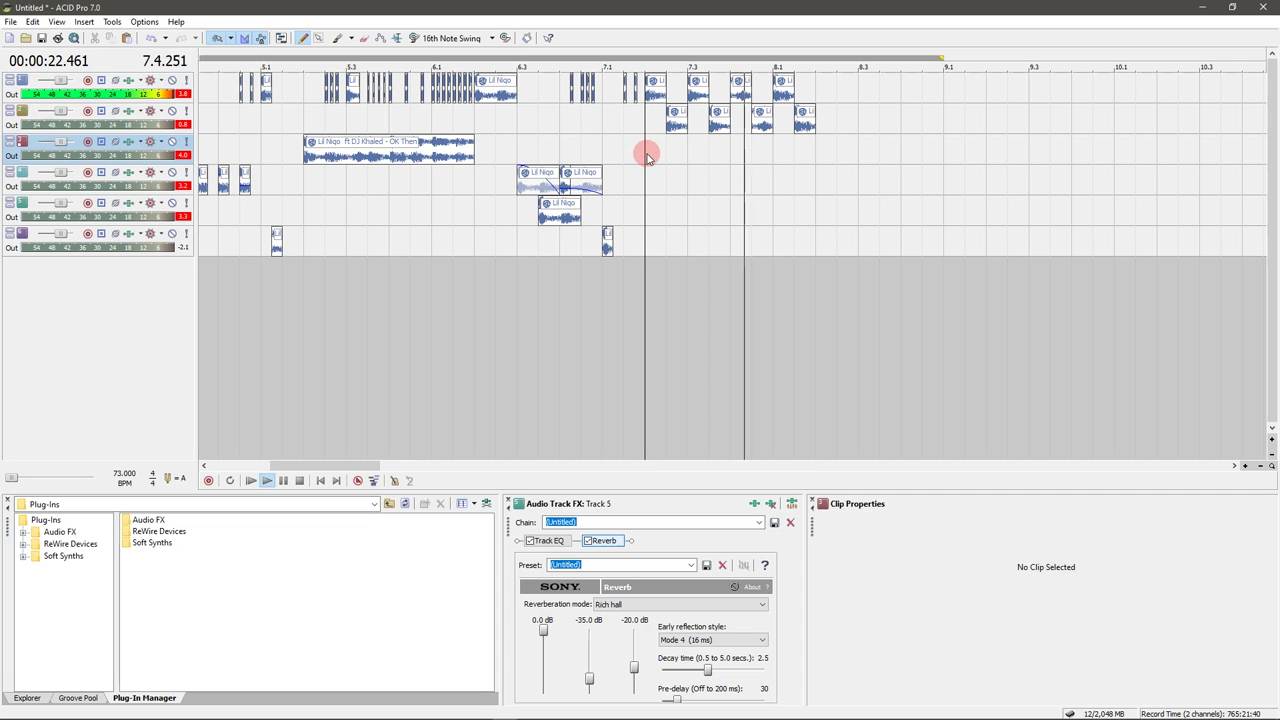
{"action": "key", "text": "space"}
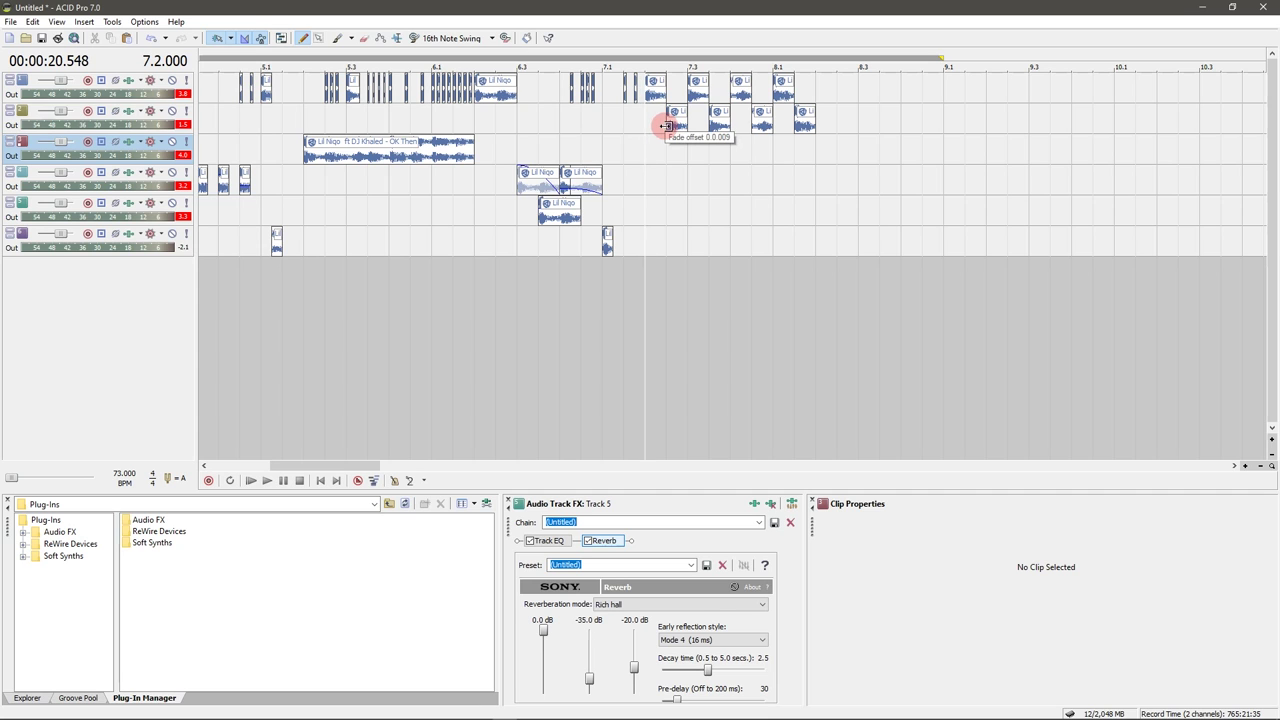
- Space the alternating slices one beat apart, with track 1 at 7.2, 7.4, 8.2 and 8.4 and track 2 at 7.3, 8.1, 8.3 and 9.1
{"action": "left_click", "coordinate": [665, 125]}
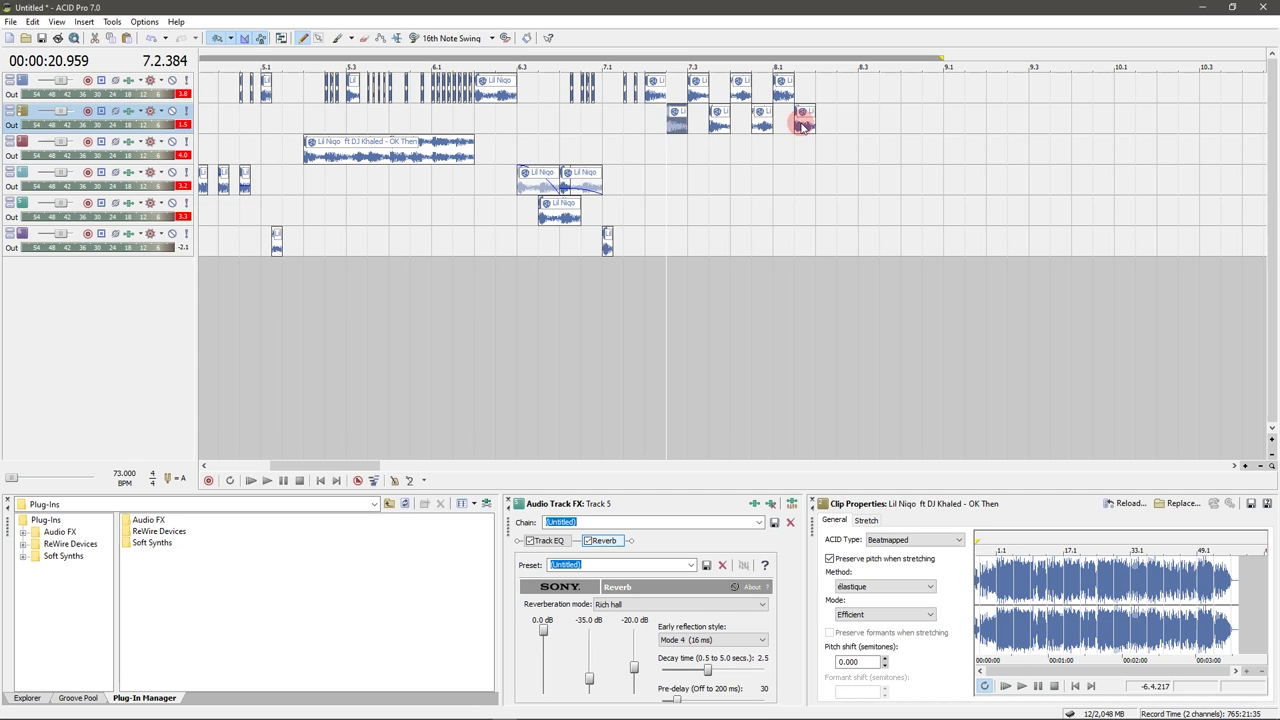
{"action": "left_click", "coordinate": [700, 95], "text": "ctrl"}
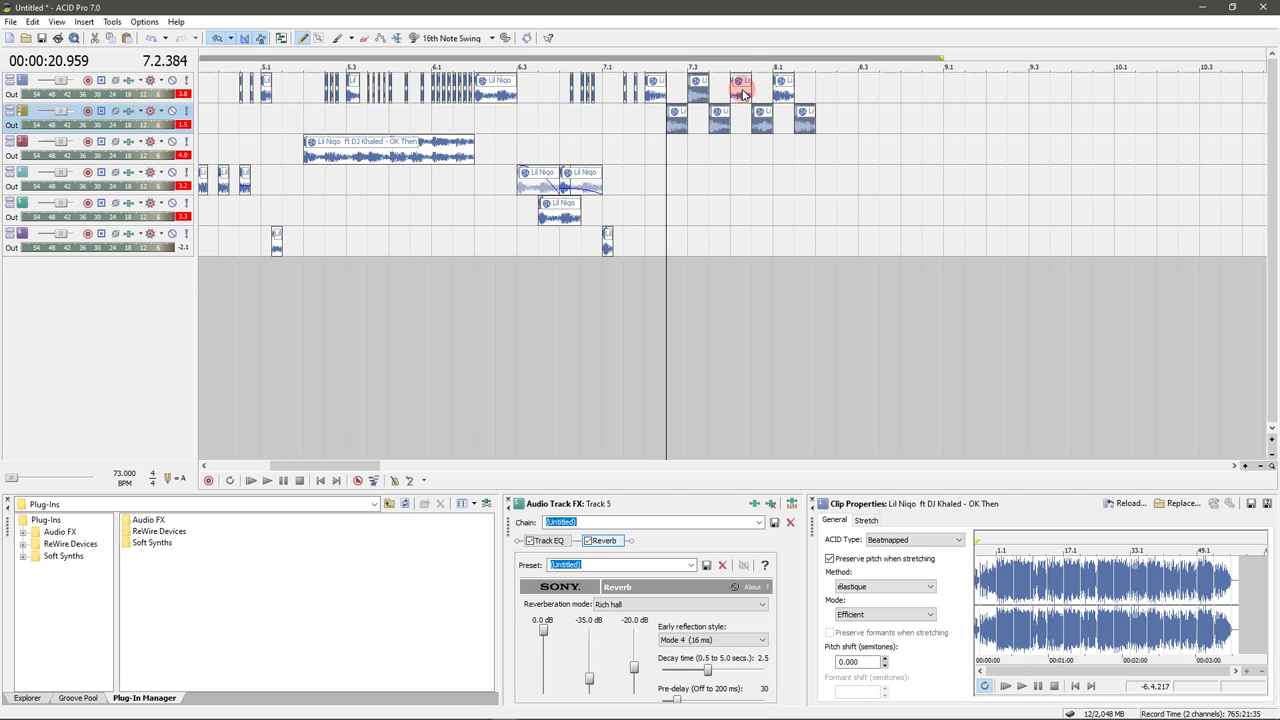
{"action": "left_click", "coordinate": [741, 90], "text": "ctrl"}
{"action": "left_click", "coordinate": [784, 90], "text": "ctrl"}
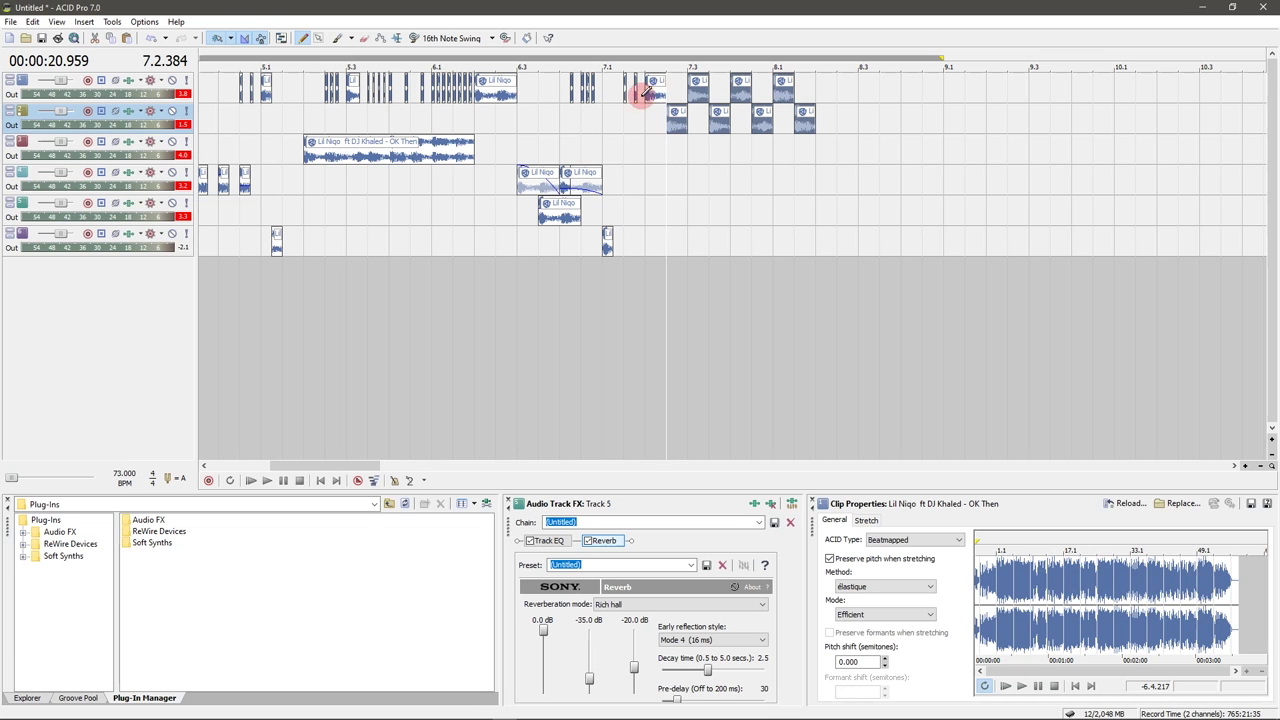
{"action": "scroll", "coordinate": [662, 123], "scroll_direction": "up", "scroll_amount": 2}
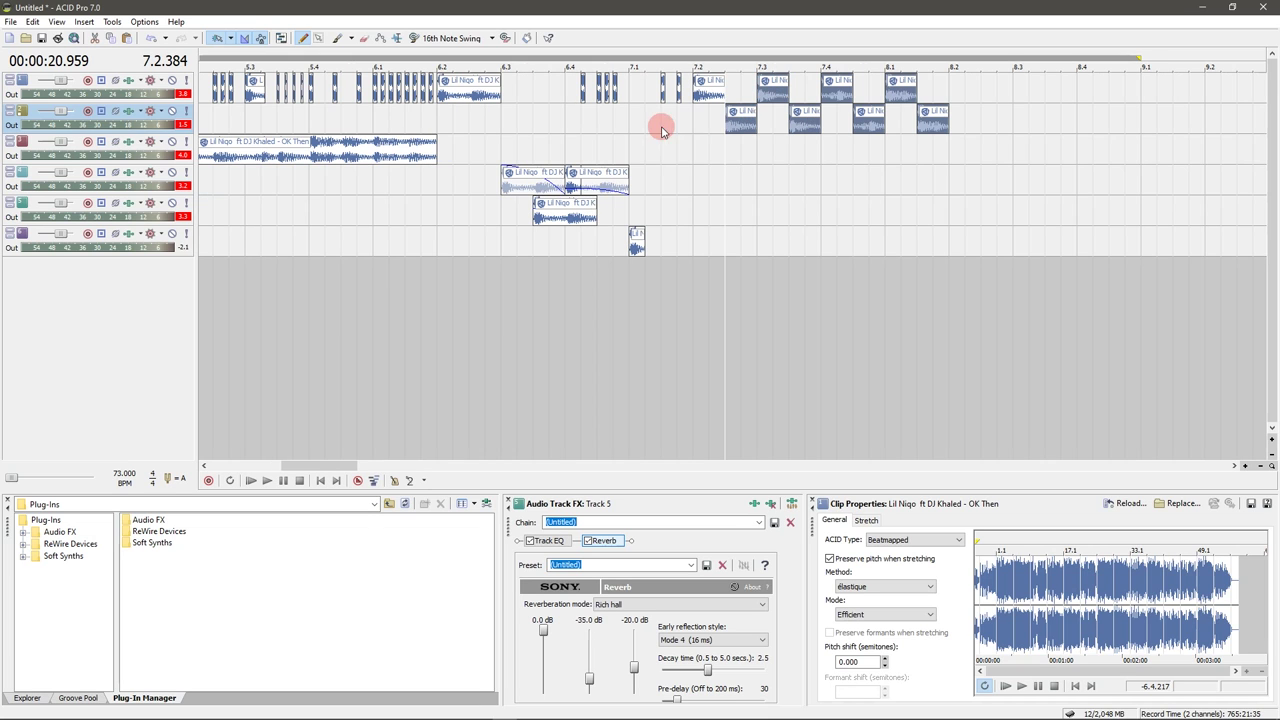
{"action": "left_click_drag", "start_coordinate": [734, 118], "coordinate": [1155, 132]}
- Listen to the spaced-out slices on tracks 1 and 2 from 7.2.000
{"action": "left_click", "coordinate": [692, 179]}
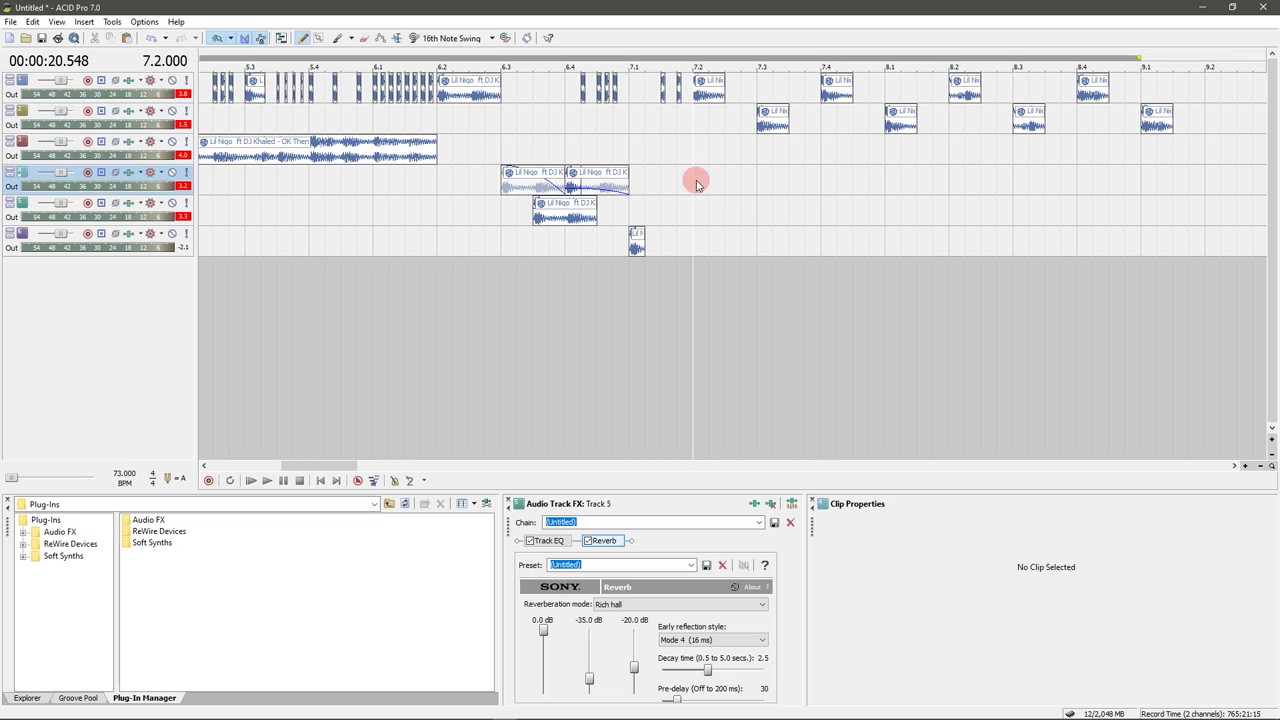
{"action": "key", "text": "space"}
{"action": "key", "text": "space"}
- Copy the part of the track 2 slice from 7.3.000 to 7.3.048 onto track 2 at 7.2.384 and 7.2.576, leaving the source slice whole
{"action": "left_click", "coordinate": [765, 127]}
{"action": "scroll", "coordinate": [760, 130], "scroll_direction": "up", "scroll_amount": 3}
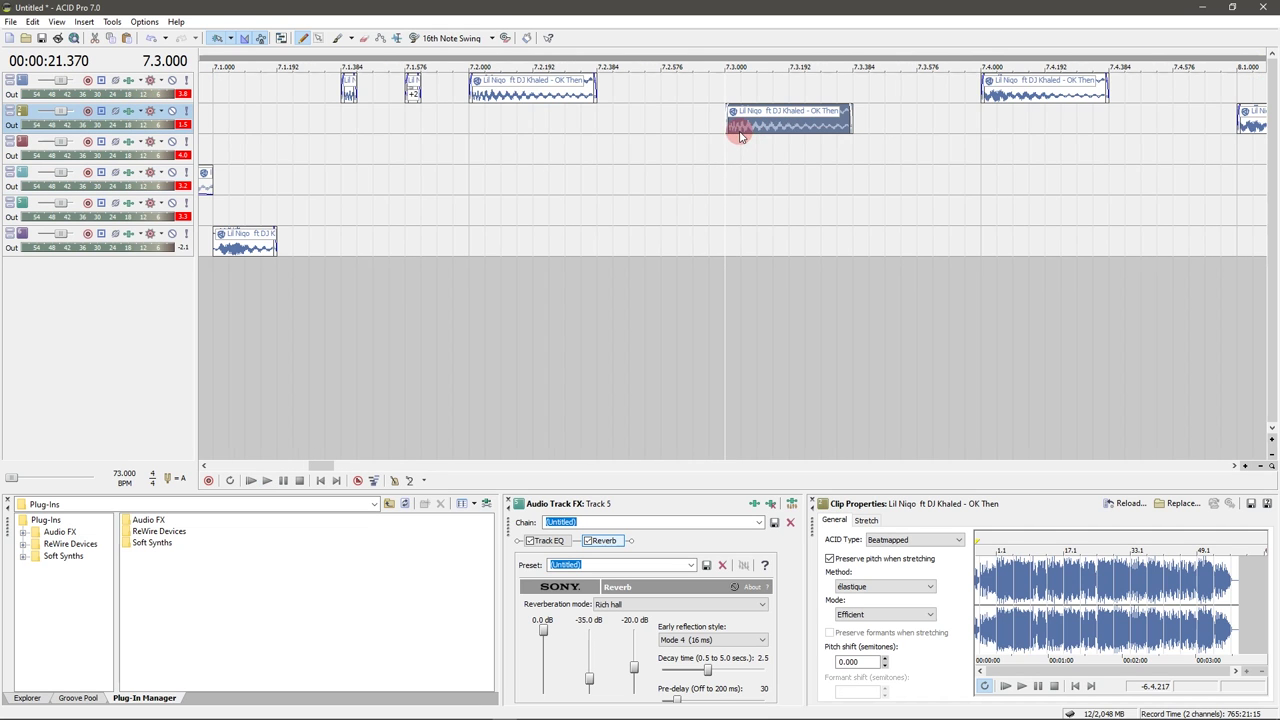
{"action": "left_click", "coordinate": [741, 128]}
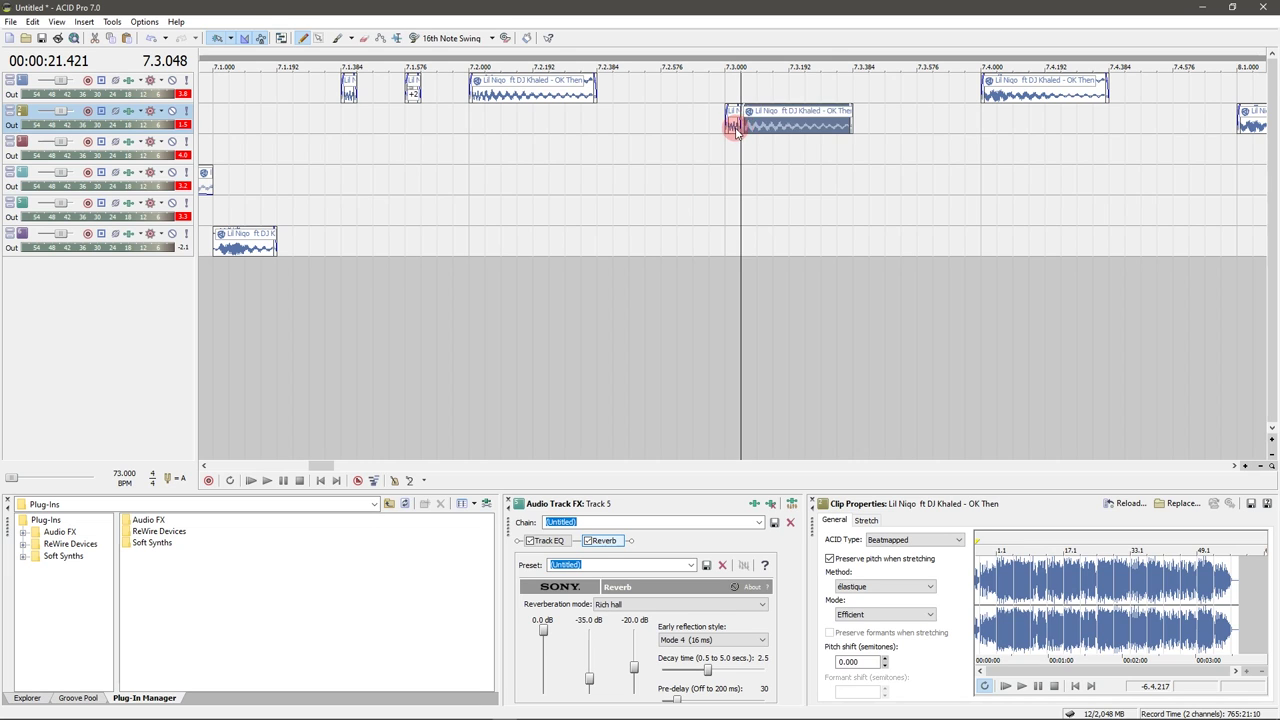
{"action": "key", "text": "s"}
{"action": "key", "text": "ctrl+z"}
{"action": "left_click", "coordinate": [597, 115]}
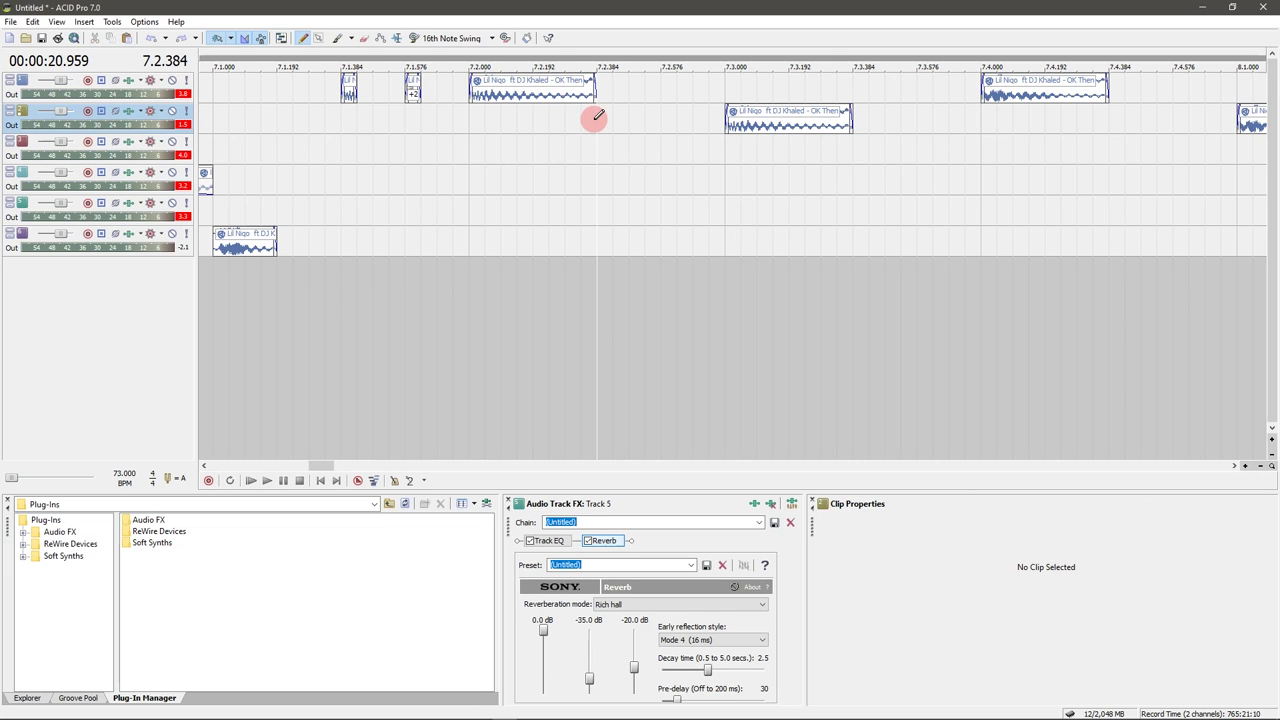
{"action": "left_click", "coordinate": [597, 115]}
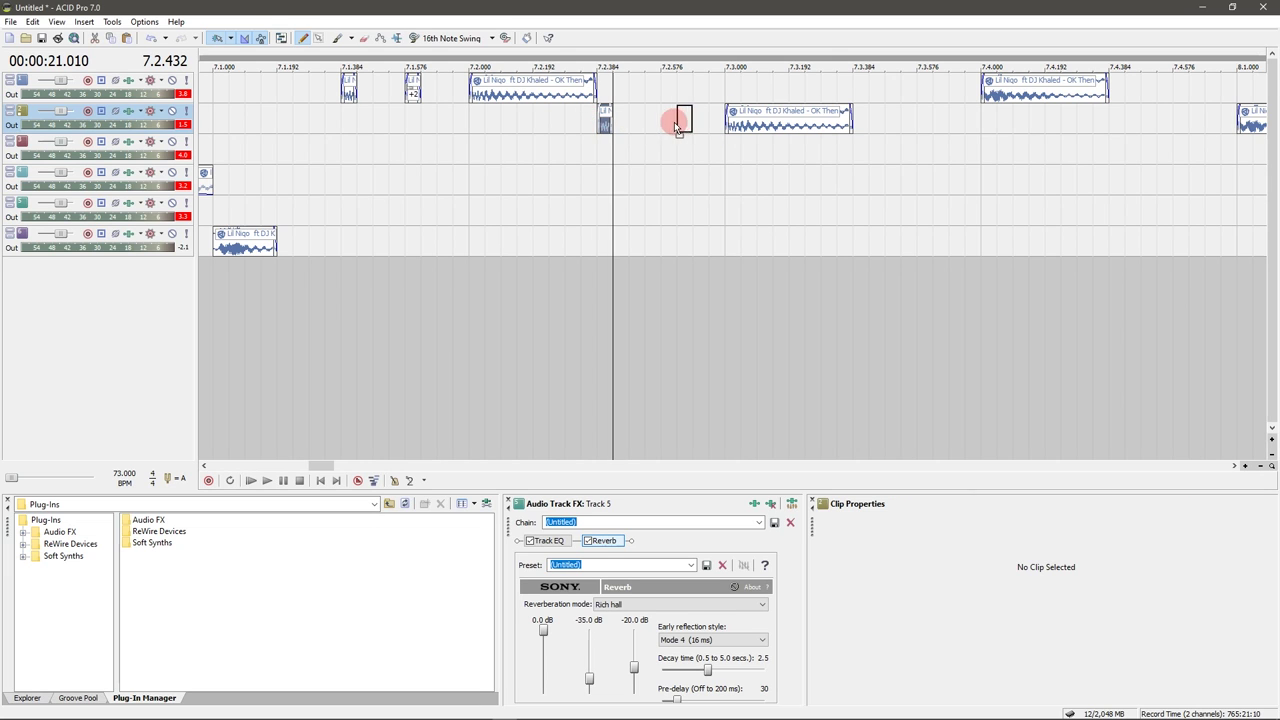
{"action": "left_click", "coordinate": [676, 120]}
- Add copies shortened to 24 ticks on track 2 at 7.2.480 and 7.2.672, and lengthen the slice at 7.2.576 to 72 ticks
{"action": "scroll", "coordinate": [672, 126], "scroll_direction": "up", "scroll_amount": 1}
{"action": "scroll", "coordinate": [672, 126], "scroll_direction": "up", "scroll_amount": 1}
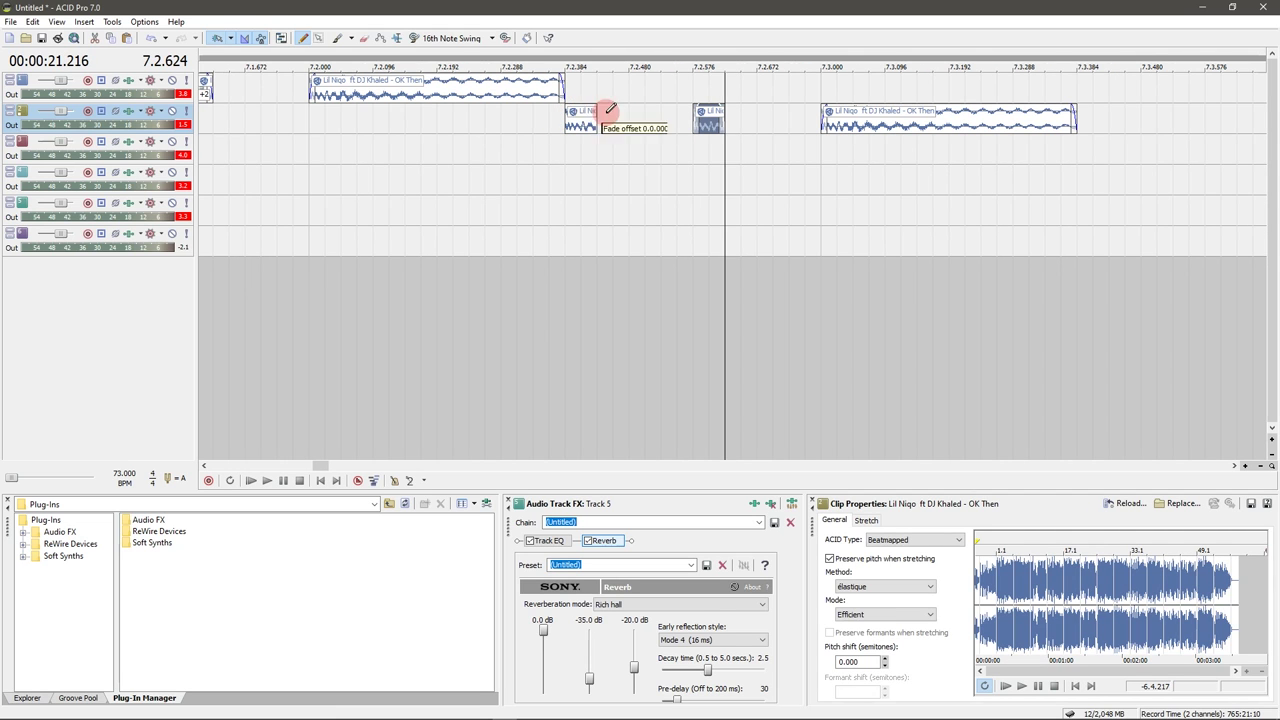
{"action": "left_click", "coordinate": [582, 118]}
{"action": "left_click_drag", "start_coordinate": [620, 120], "coordinate": [642, 118]}
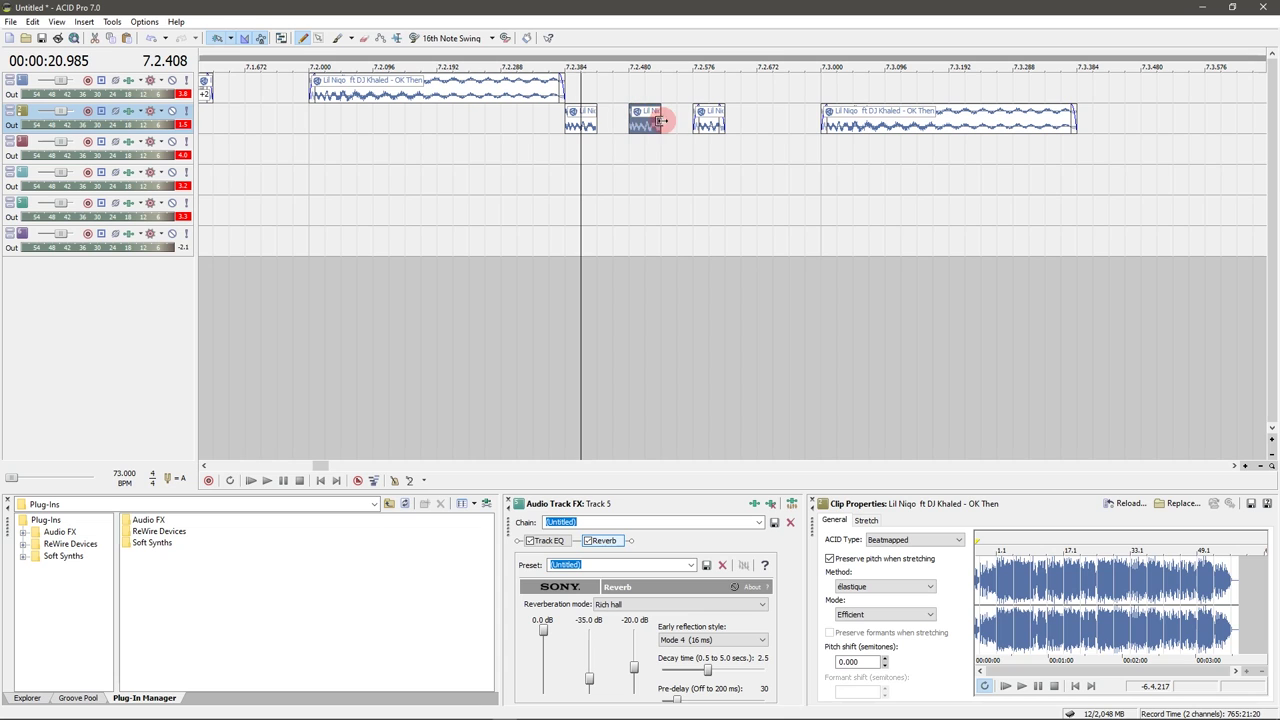
{"action": "left_click", "coordinate": [762, 120]}
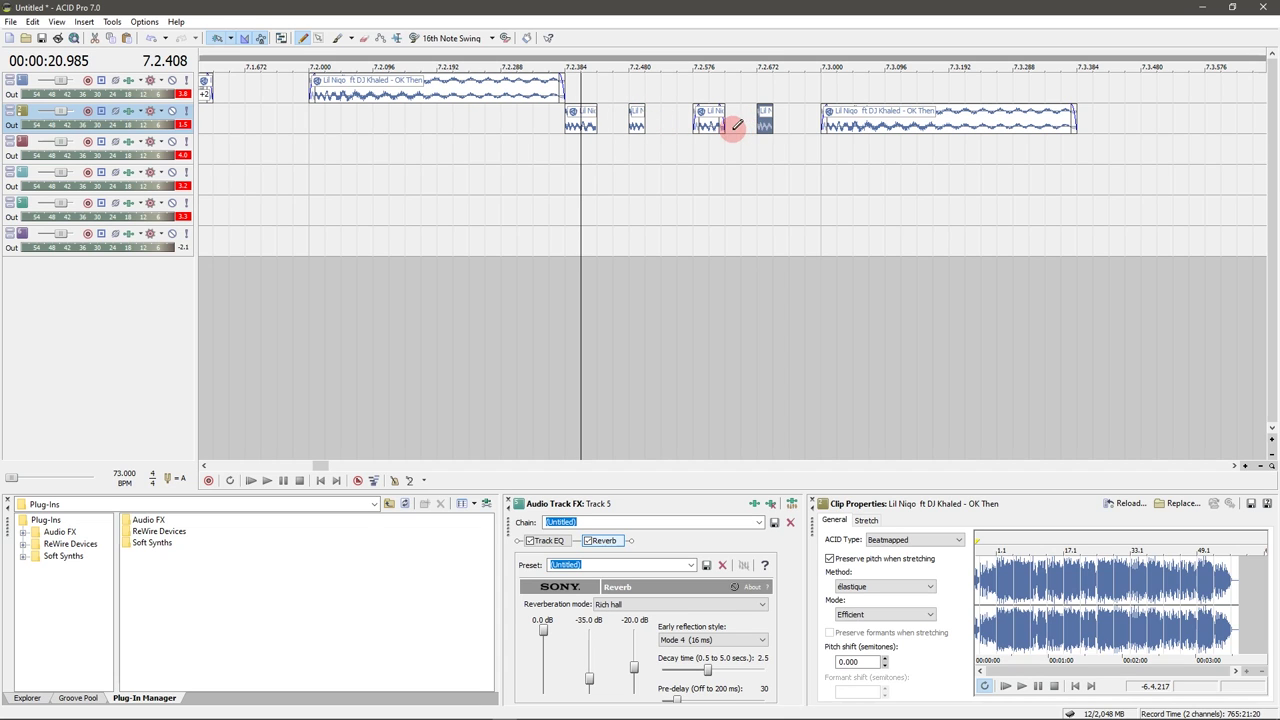
{"action": "left_click", "coordinate": [730, 123]}
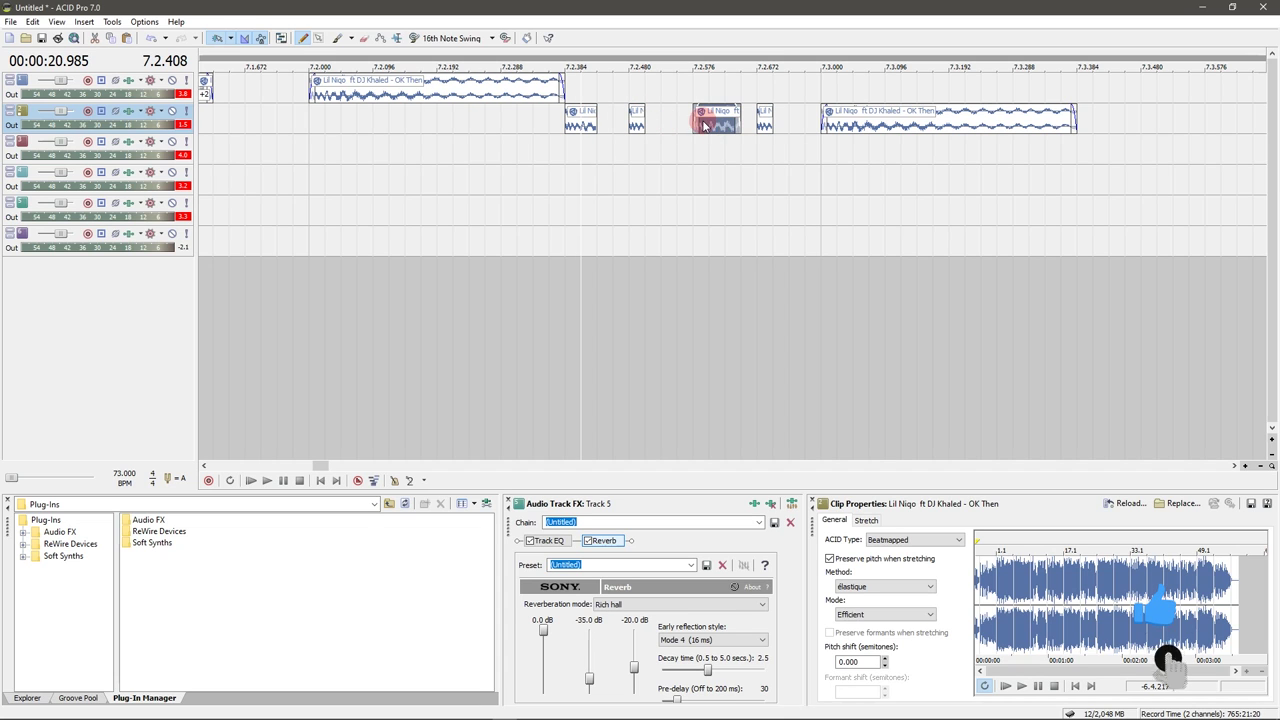
- Raise the pitch of the track 2 slices at 7.2.480 and 7.2.672 by 4 semitones, and lengthen the slice at 7.2.384 to 72 ticks
{"action": "left_click", "coordinate": [765, 120]}
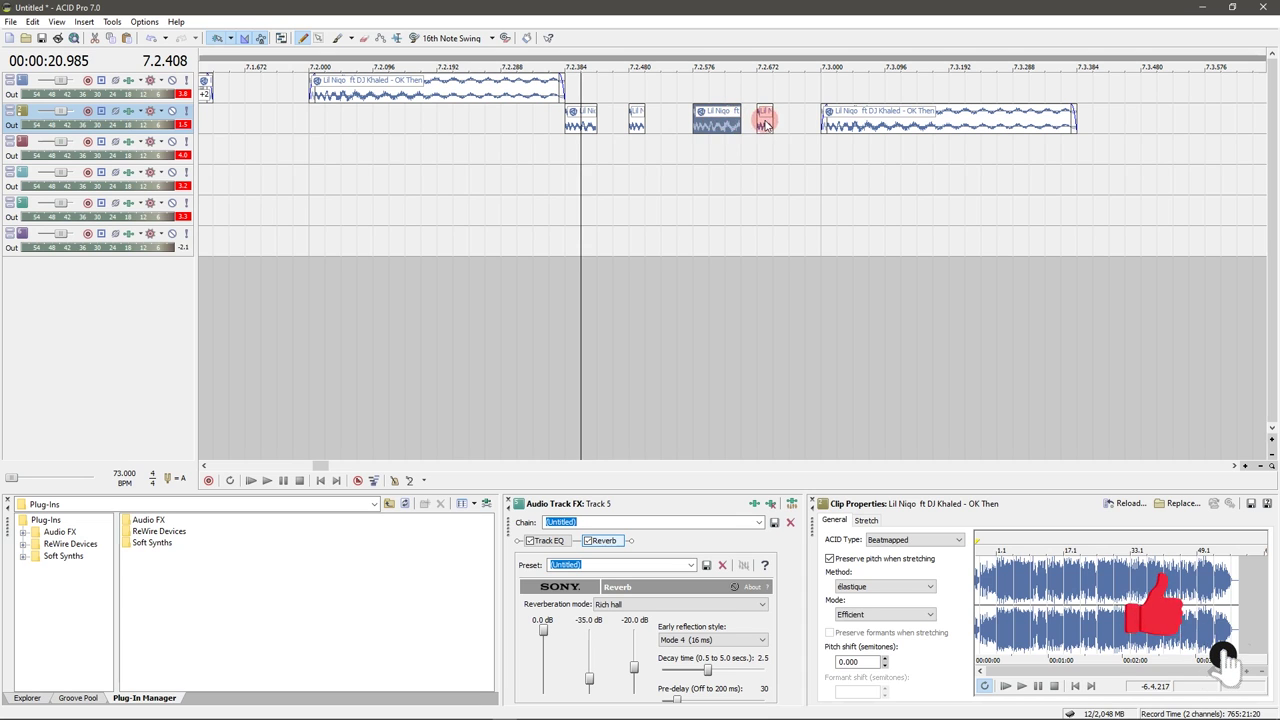
{"action": "key", "text": "equal"}
{"action": "key", "text": "equal"}
{"action": "key", "text": "equal"}
{"action": "key", "text": "equal"}
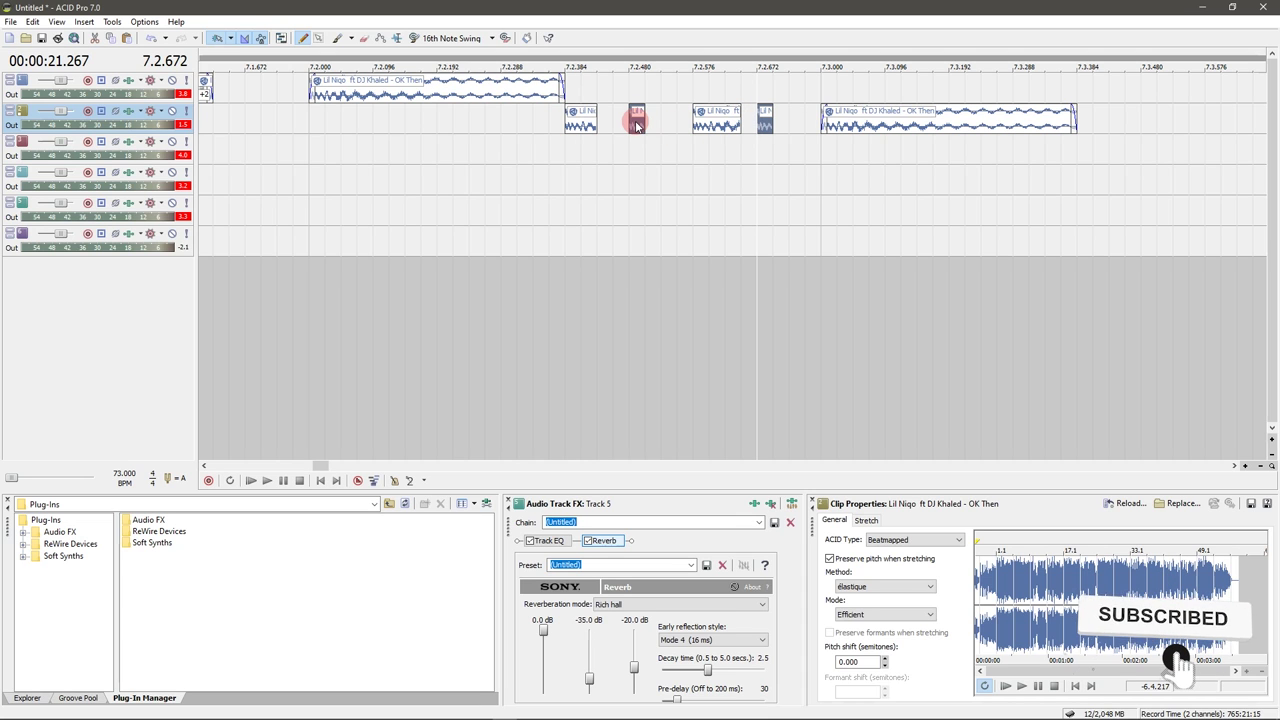
{"action": "left_click_drag", "start_coordinate": [595, 128], "coordinate": [610, 128]}
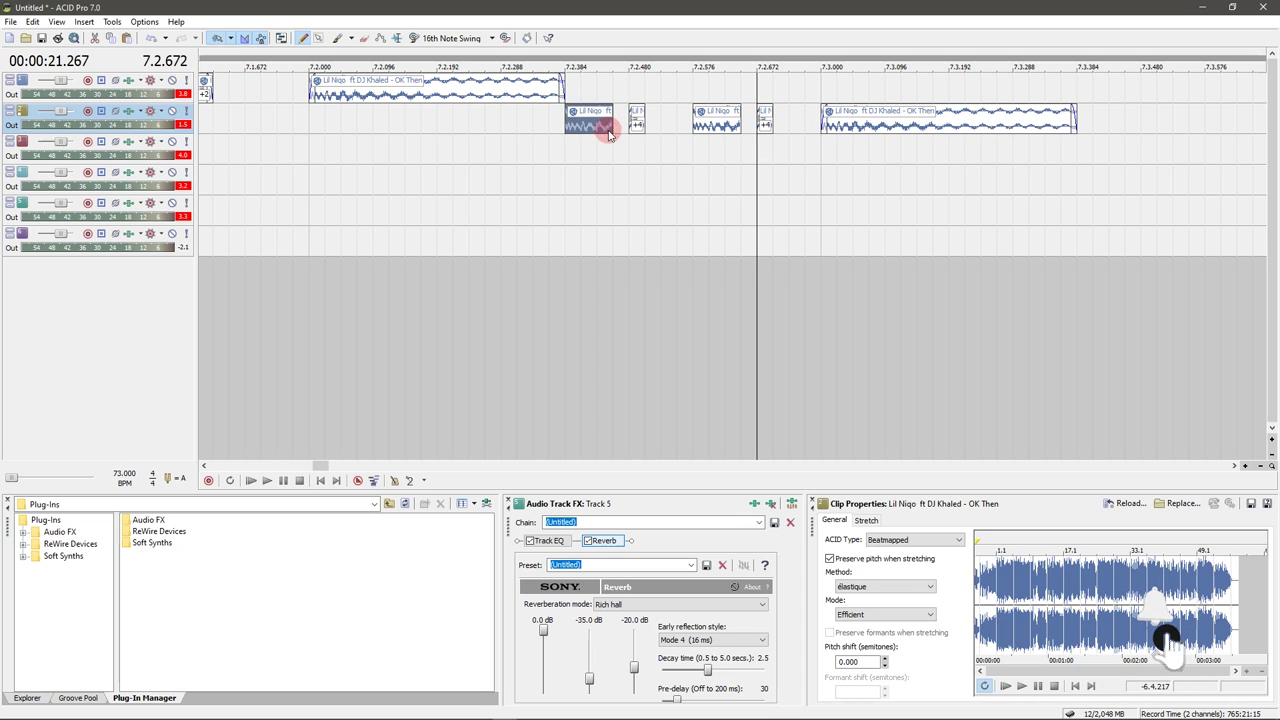
- Listen to the pitch-shifted pattern on track 2 from 7.2.000
{"action": "left_click", "coordinate": [312, 170]}
{"action": "key", "text": "space"}
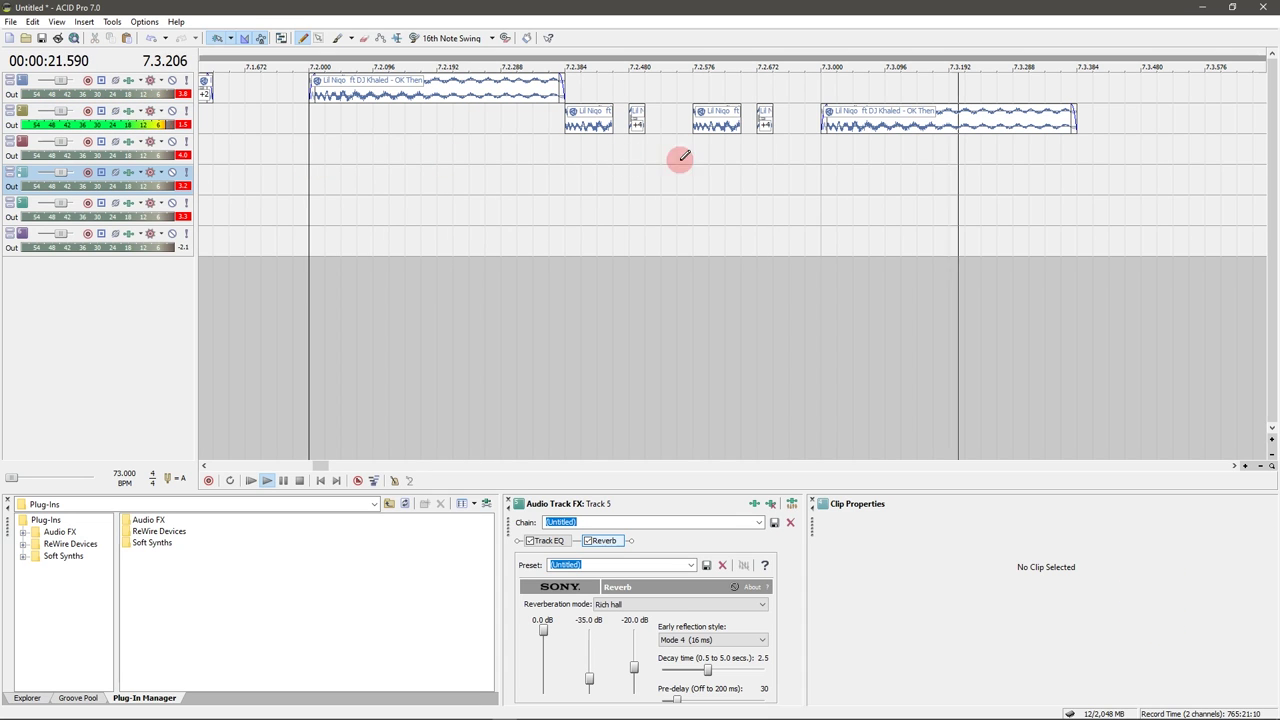
{"action": "key", "text": "space"}
- Extend the track 2 slice at 7.3.000 to 7.4.000 and move it to track 3 at the same position
{"action": "left_click", "coordinate": [1235, 466]}
{"action": "left_click", "coordinate": [1235, 466]}
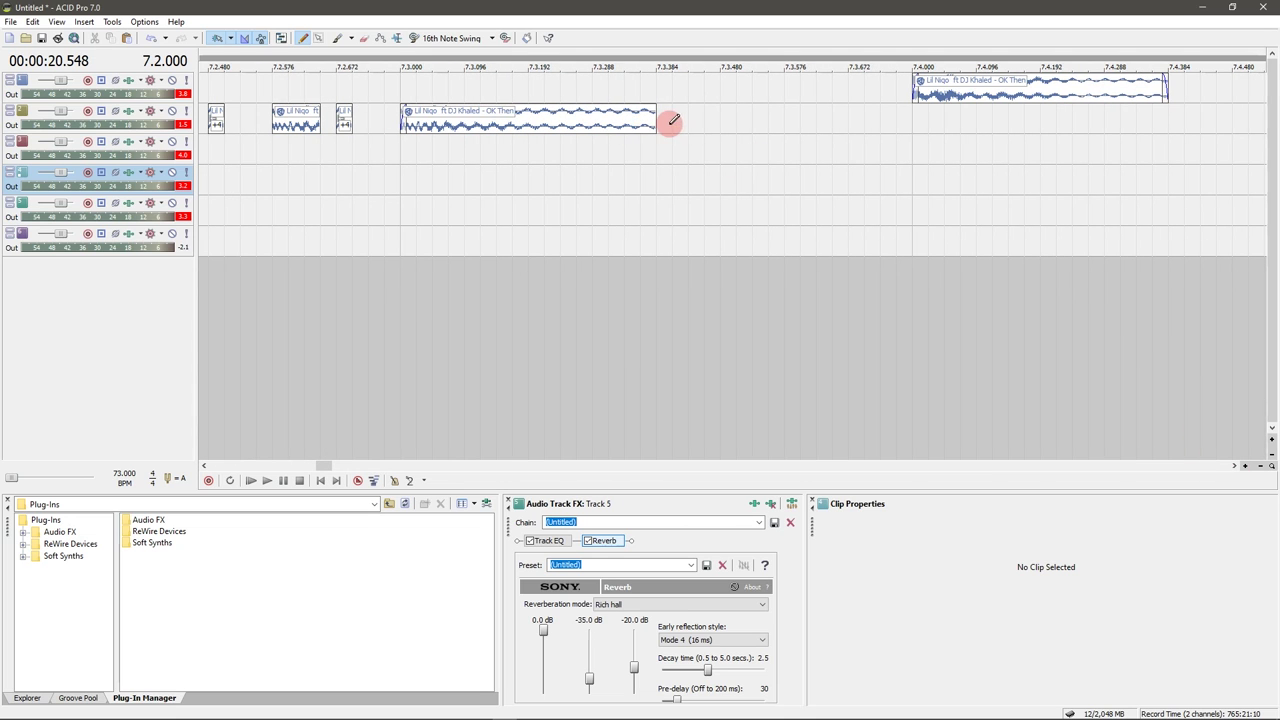
{"action": "left_click_drag", "start_coordinate": [655, 123], "coordinate": [928, 118]}
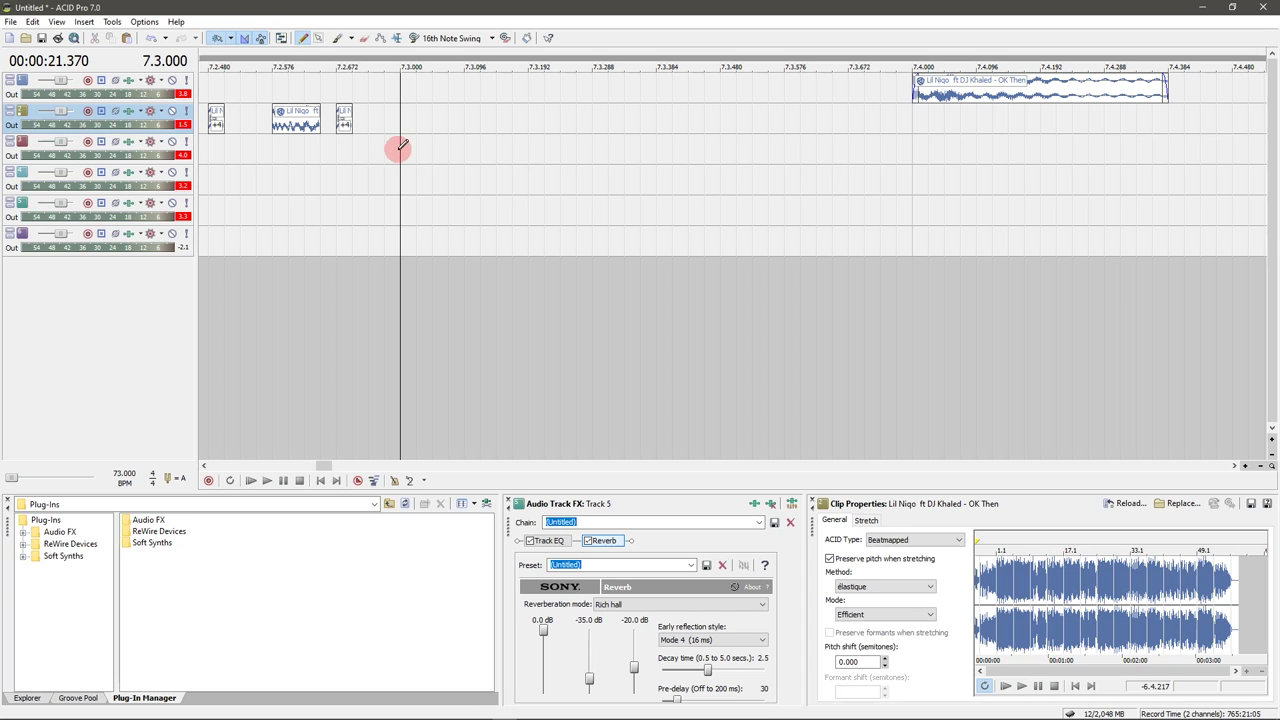
{"action": "left_click", "coordinate": [399, 152]}
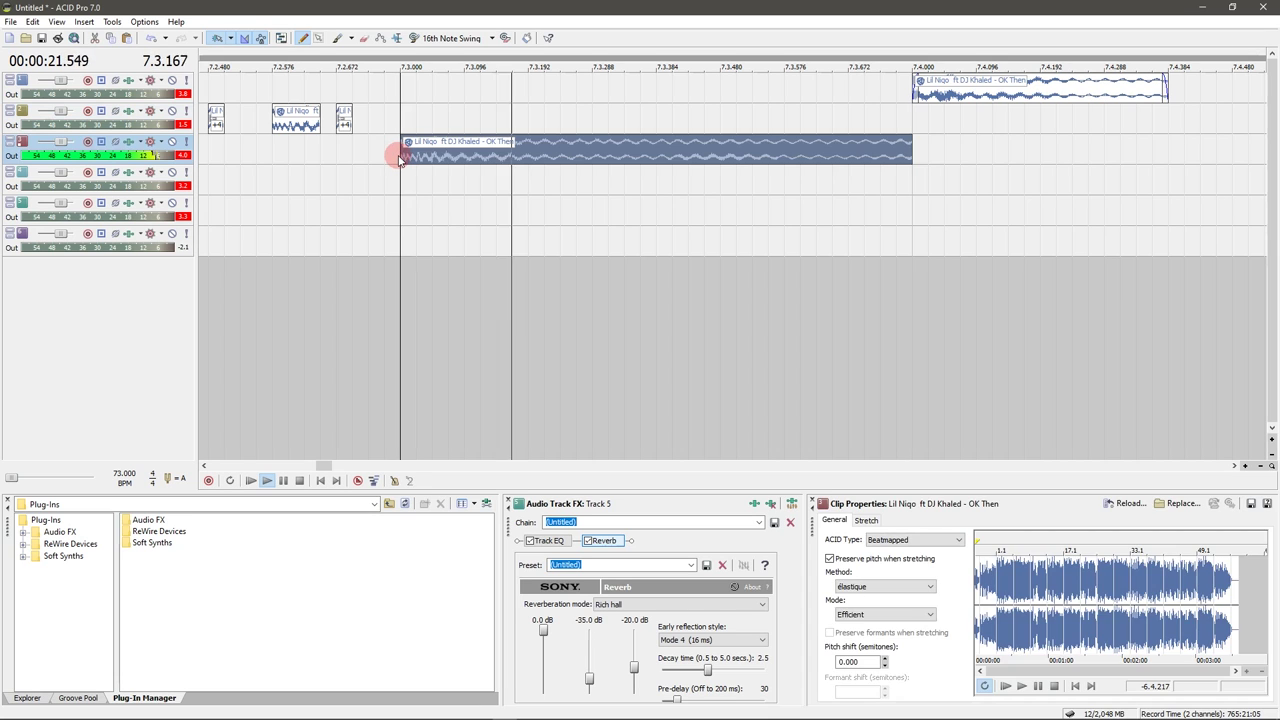
- Copy the part of the track 1 slice from 7.4.000 to 7.4.024 onto track 1 every 96 ticks from 7.3.288 to 7.3.672
{"action": "left_click", "coordinate": [915, 88]}
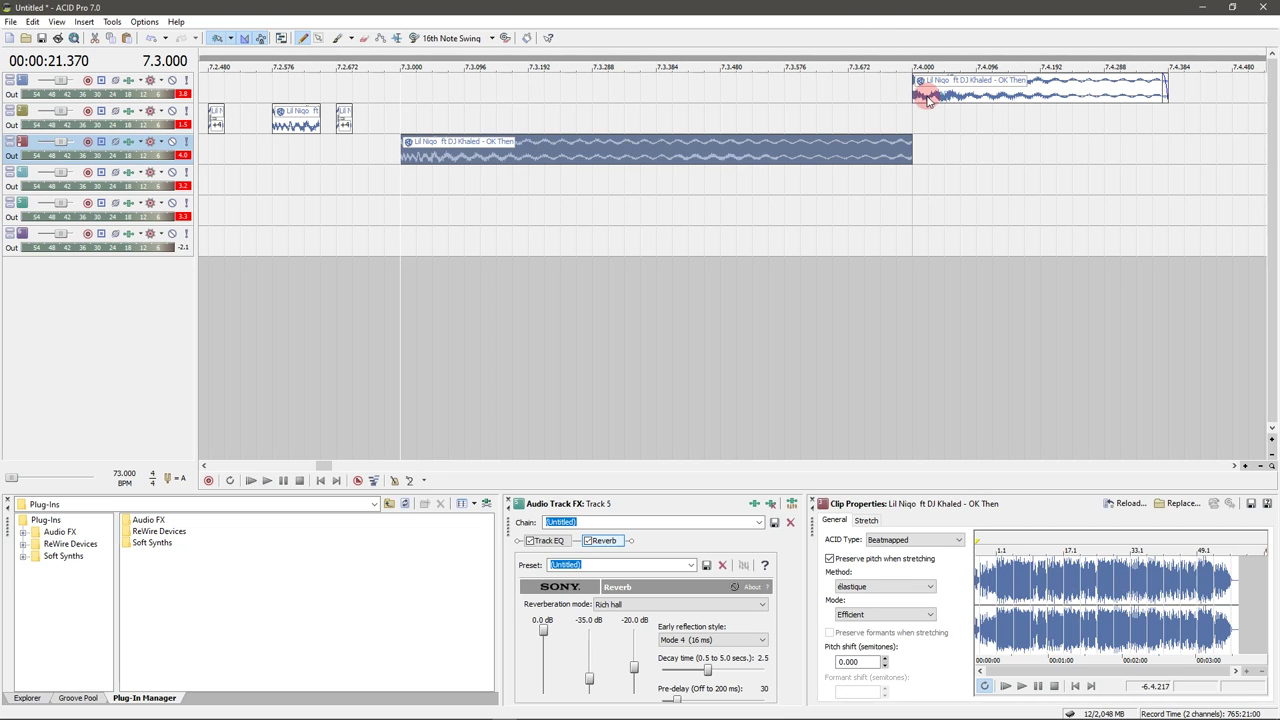
{"action": "left_click", "coordinate": [927, 100]}
{"action": "key", "text": "s"}
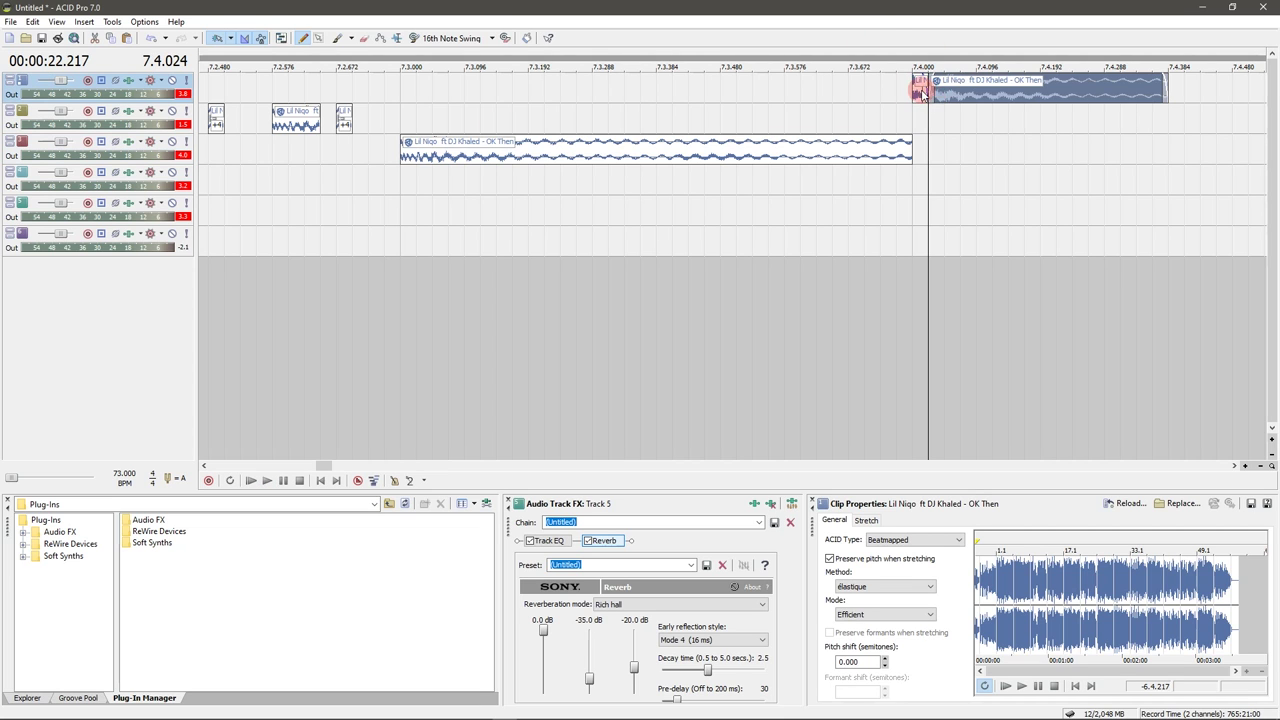
{"action": "left_click", "coordinate": [912, 88]}
{"action": "left_click_drag", "start_coordinate": [912, 88], "coordinate": [662, 92]}
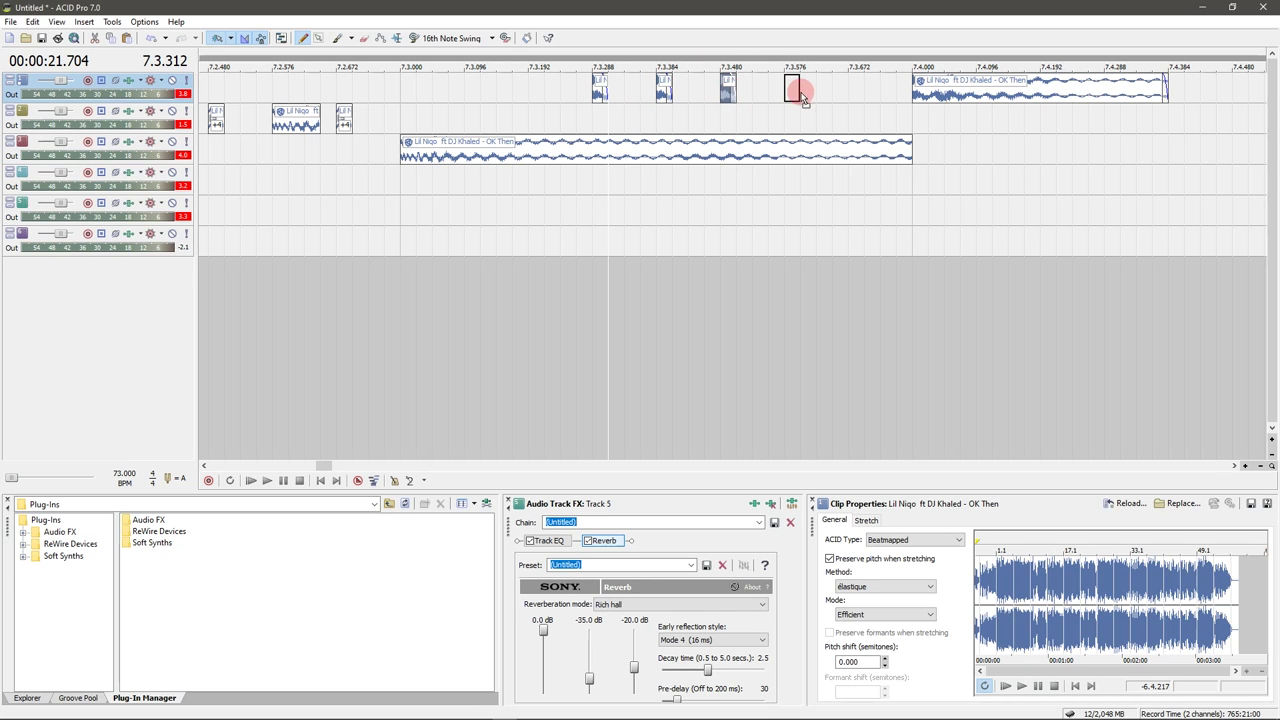
{"action": "left_click_drag", "start_coordinate": [795, 100], "coordinate": [862, 100]}
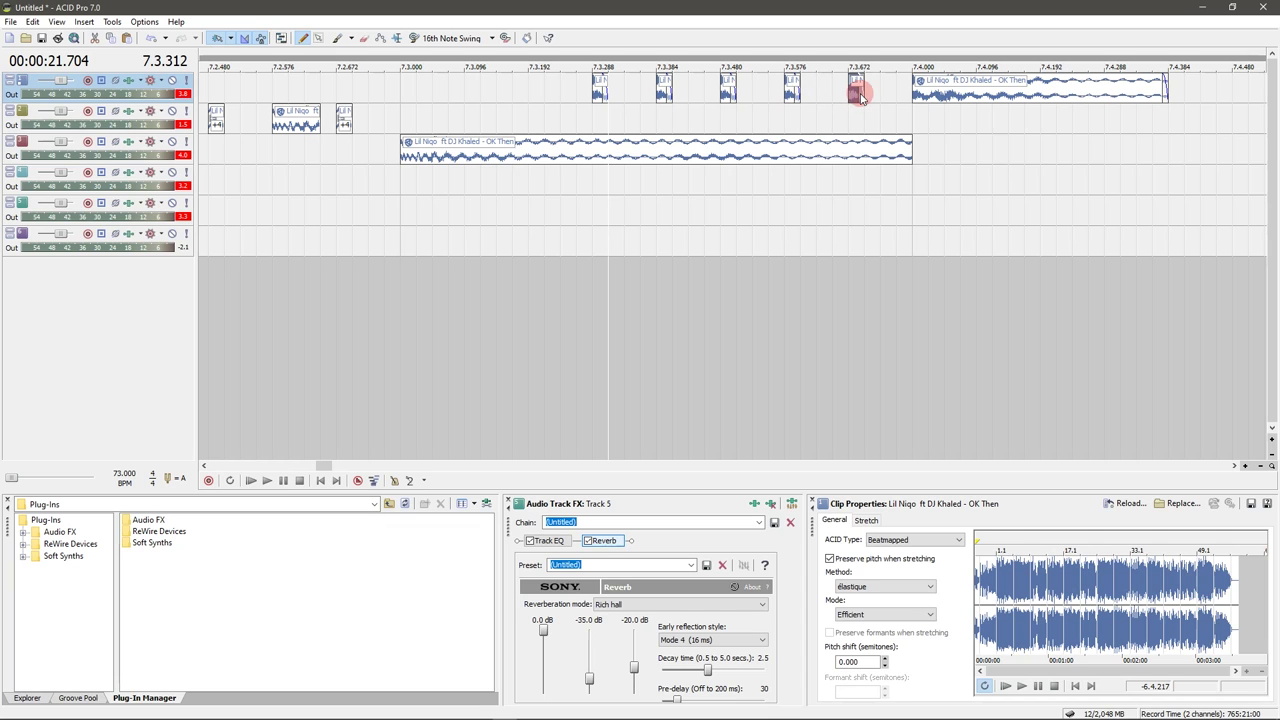
- Listen to the repeated short slices over the track 3 clip from 7.3.000
{"action": "left_click", "coordinate": [398, 118]}
{"action": "key", "text": "space"}
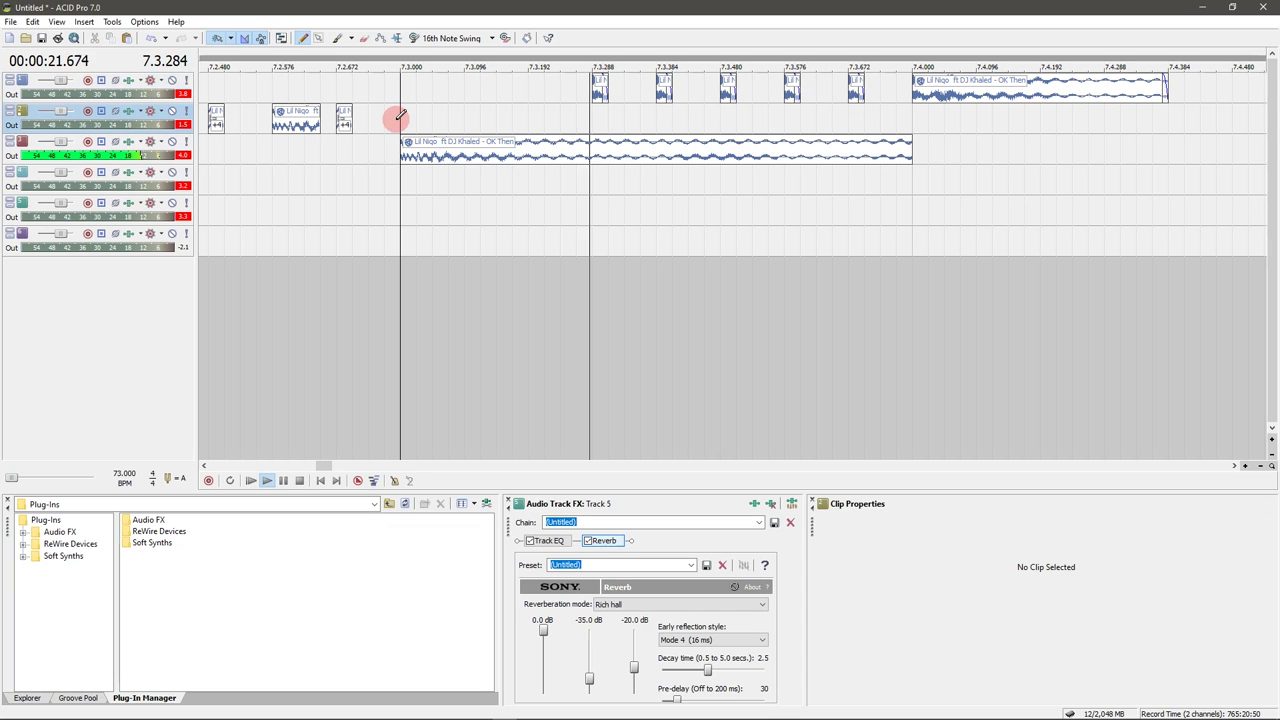
{"action": "key", "text": "space"}
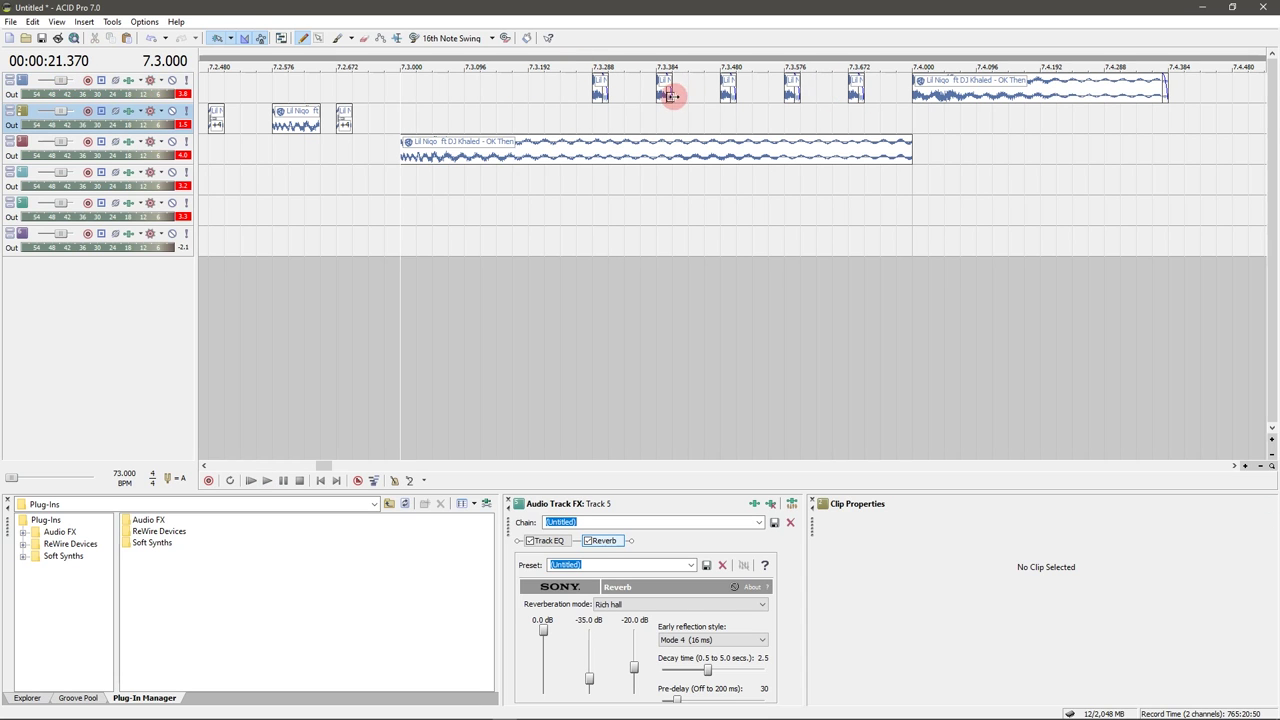
- Lengthen the track 1 slices at 7.3.384 and 7.3.576 to 48 ticks each
{"action": "left_click", "coordinate": [672, 96]}
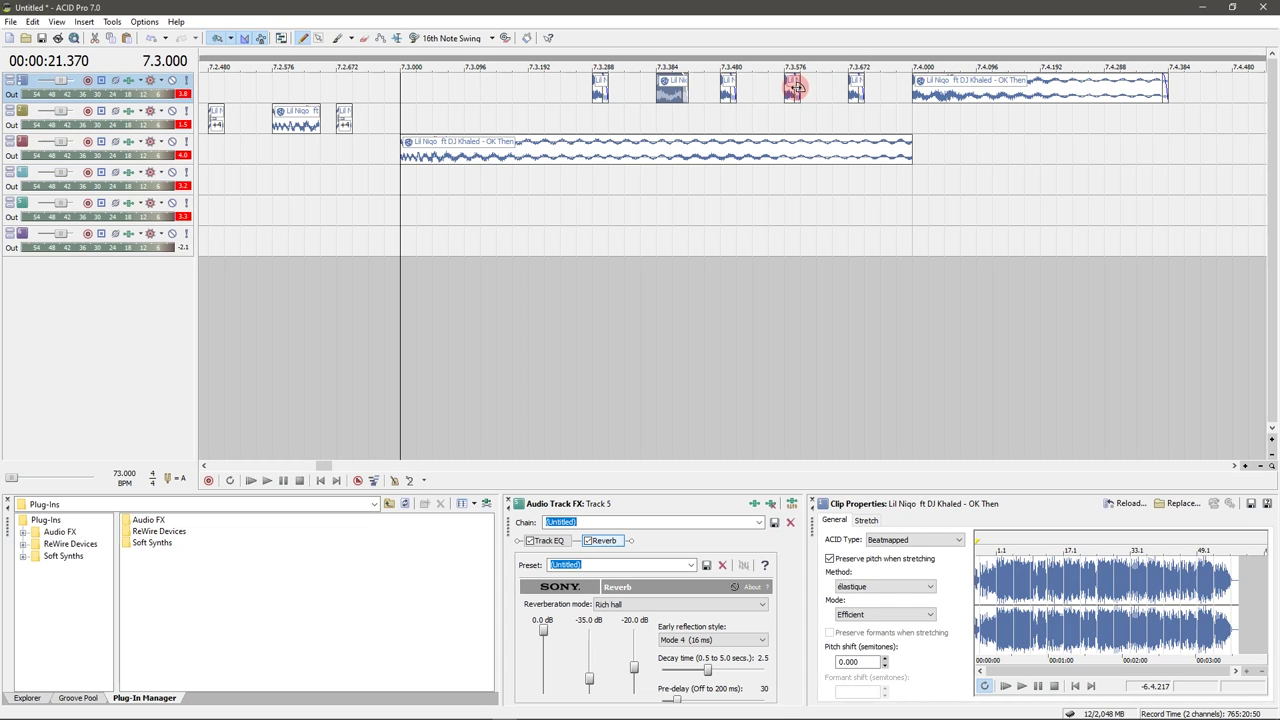
{"action": "key", "text": "space"}
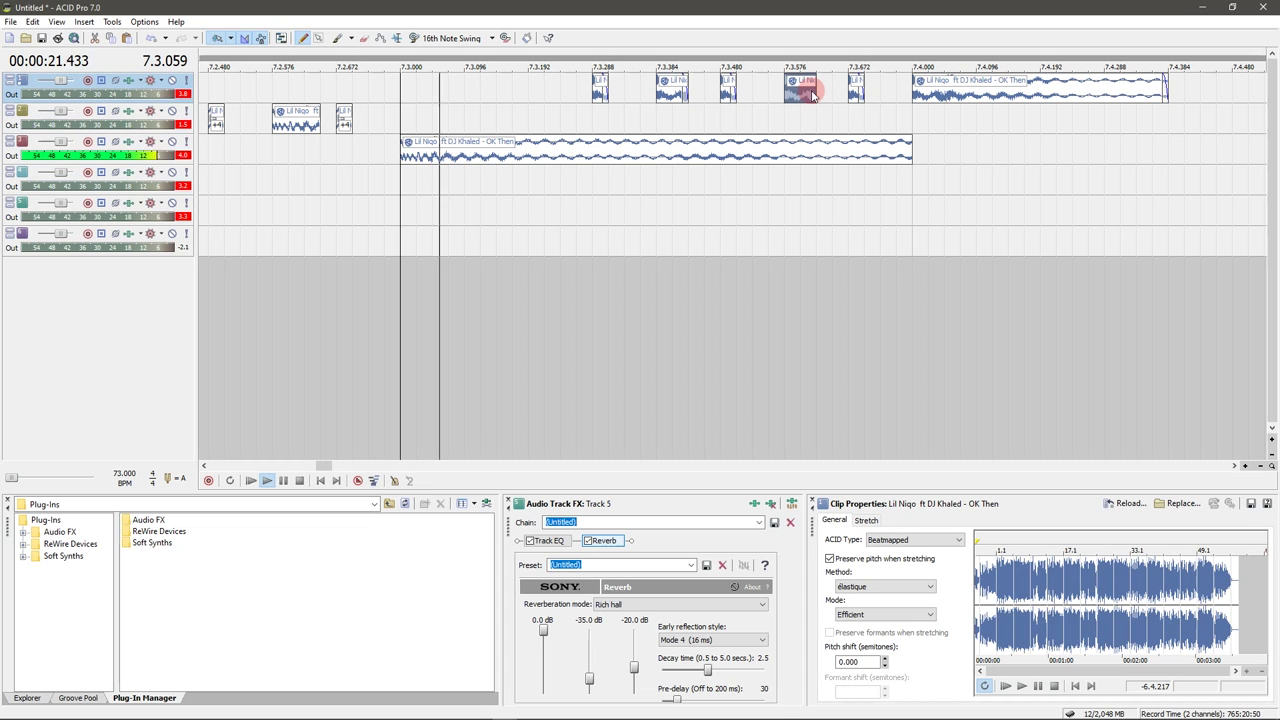
{"action": "key", "text": "space"}
- Listen to the arrangement from 7.3.000 and again from 7.2.000
{"action": "key", "text": "space"}
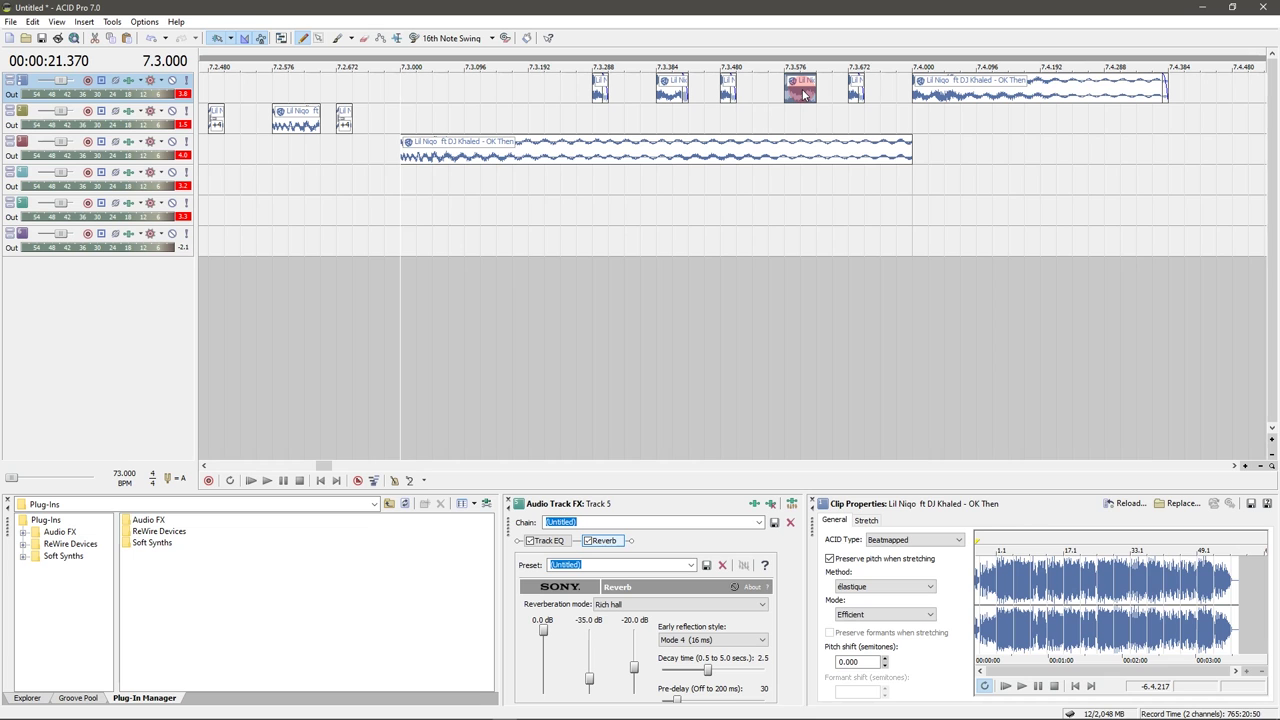
{"action": "scroll", "coordinate": [803, 94], "scroll_direction": "down", "scroll_amount": 4}
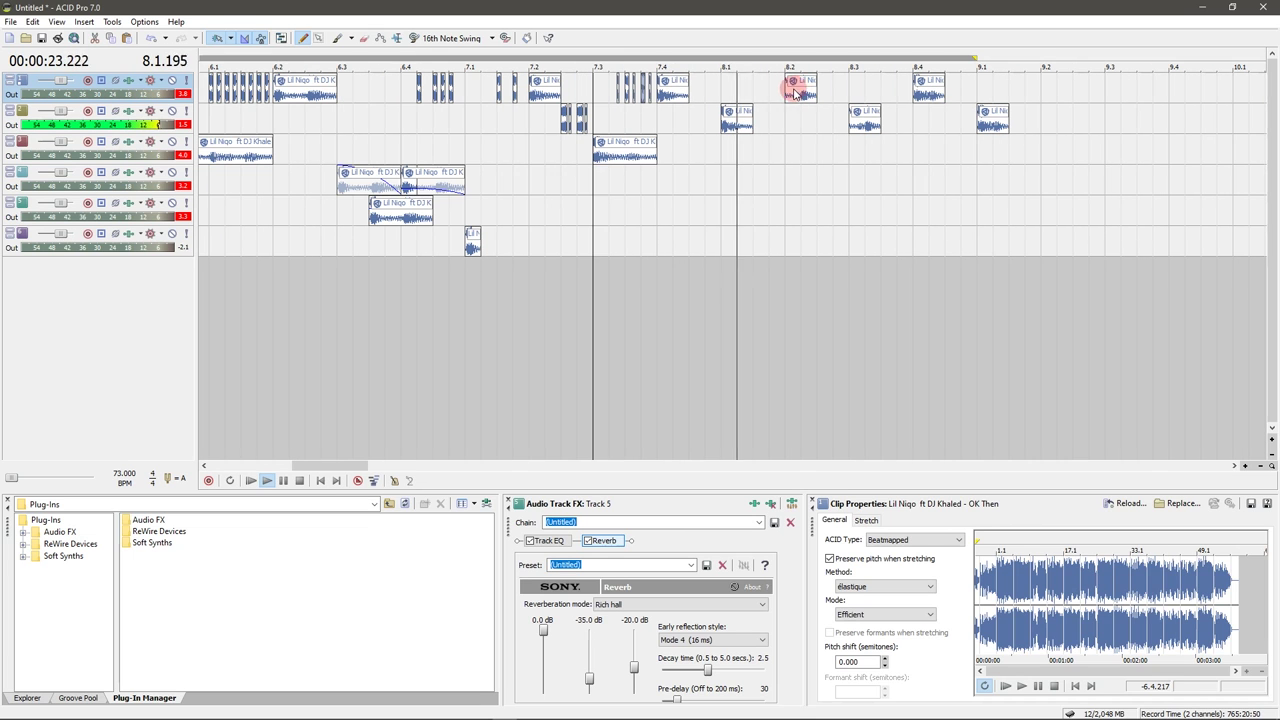
{"action": "key", "text": "space"}
{"action": "left_click", "coordinate": [533, 160]}
{"action": "key", "text": "space"}
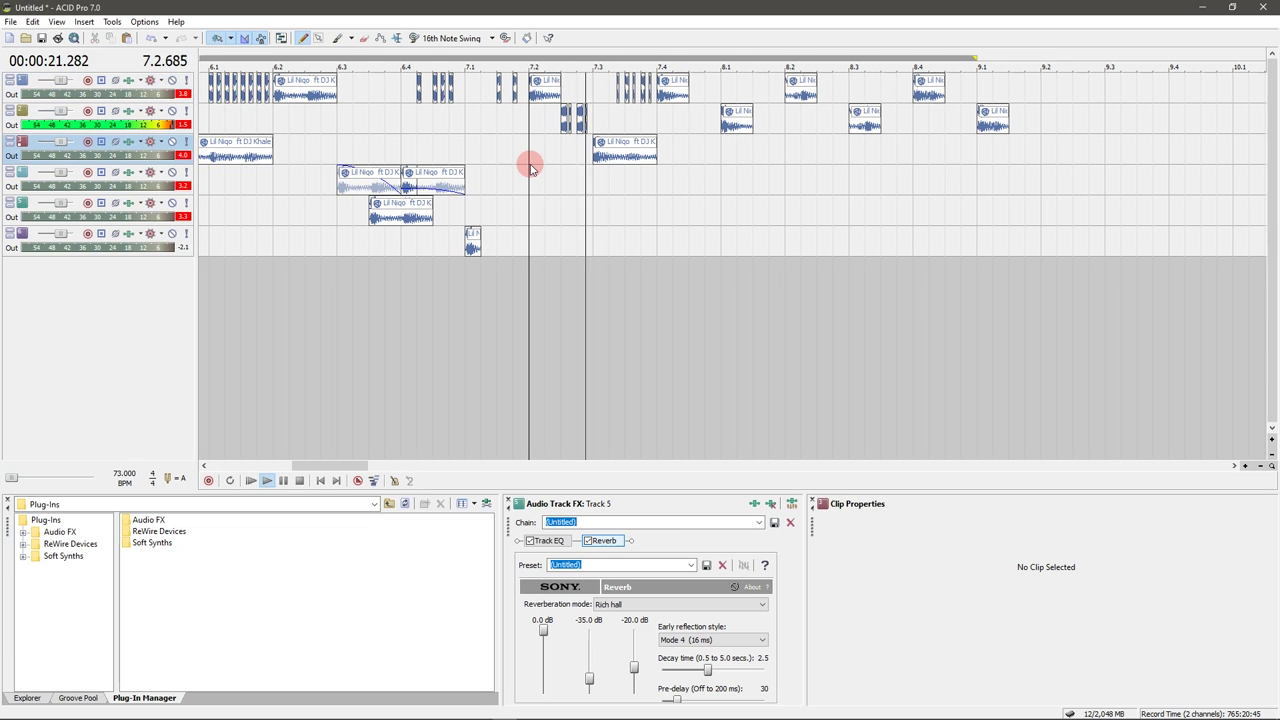
{"action": "key", "text": "space"}
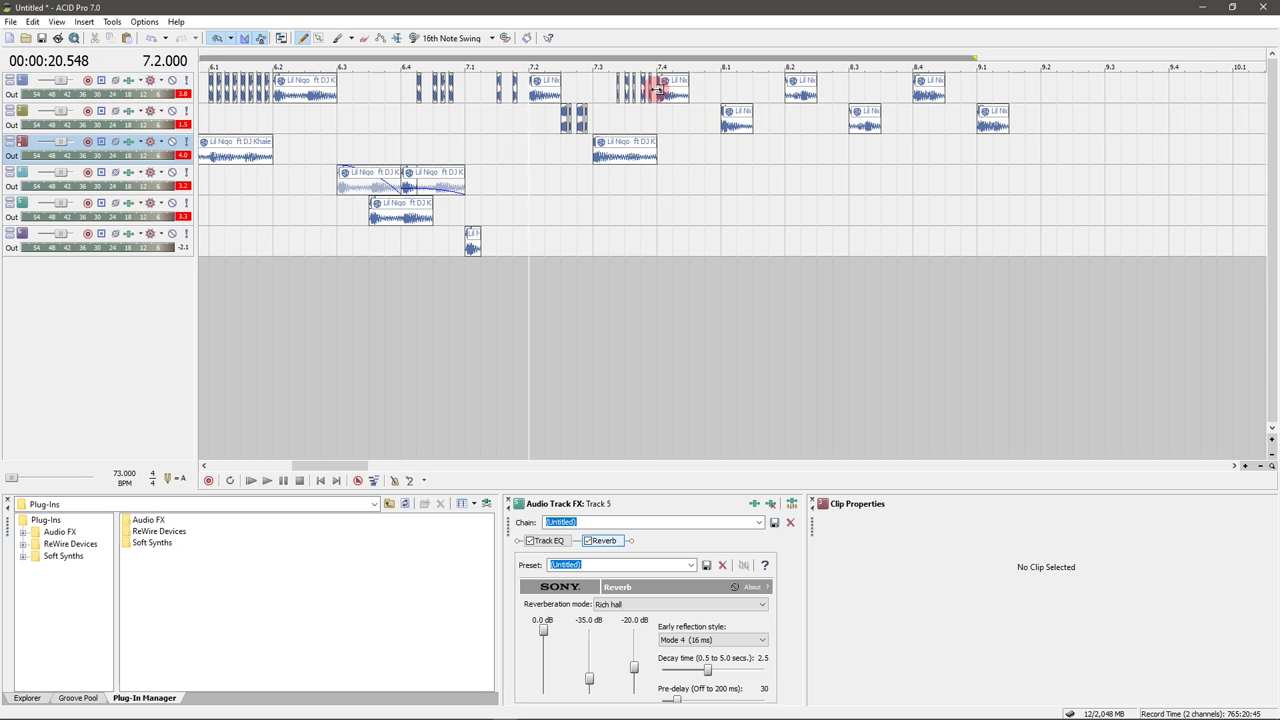
- Move the track 1 slice at 7.4.000 to track 6 at the same position
{"action": "left_click", "coordinate": [660, 103]}
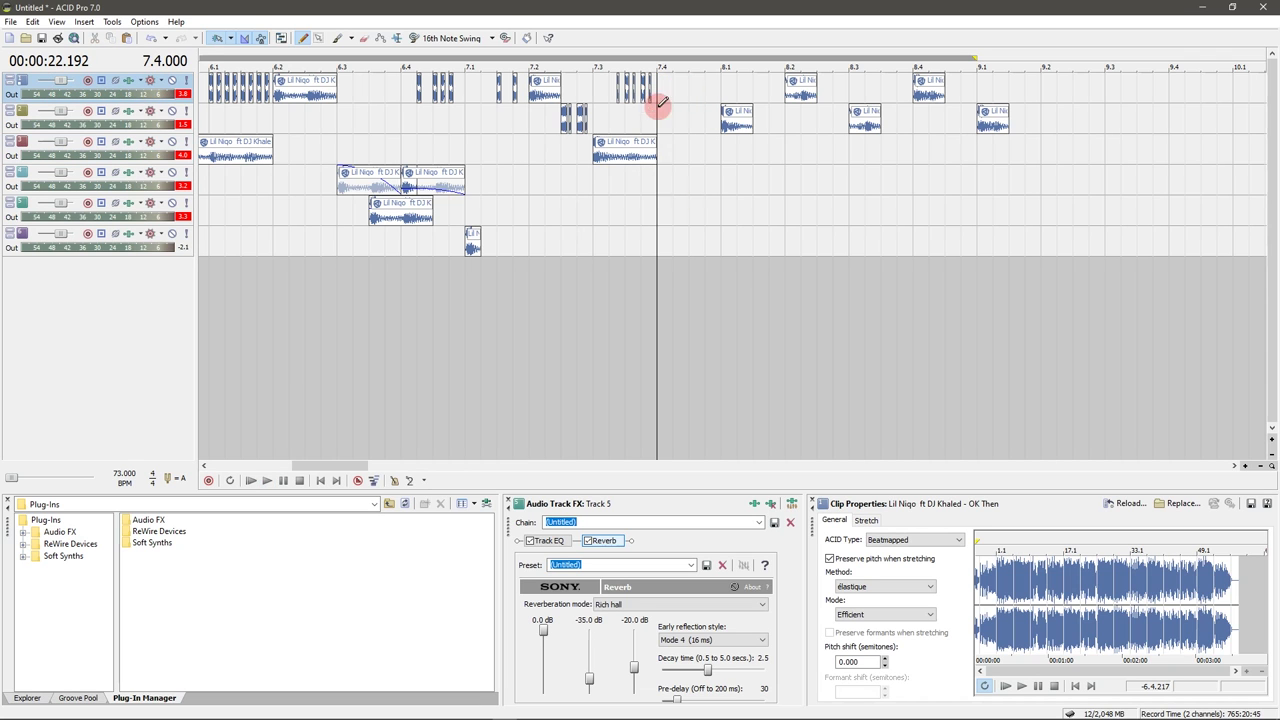
{"action": "left_click", "coordinate": [660, 245]}
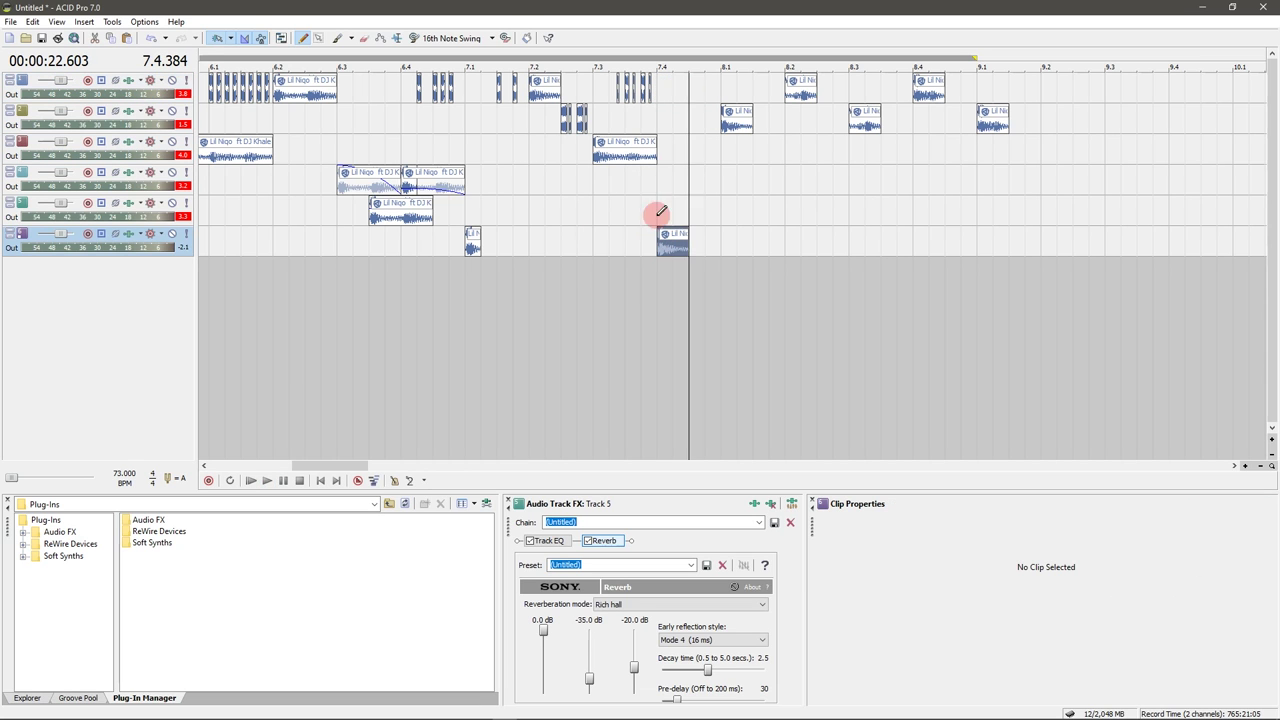
- Split the track 2 slice that starts at 8.1.000 at 8.1.048 and select its first part
{"action": "left_click", "coordinate": [720, 124]}
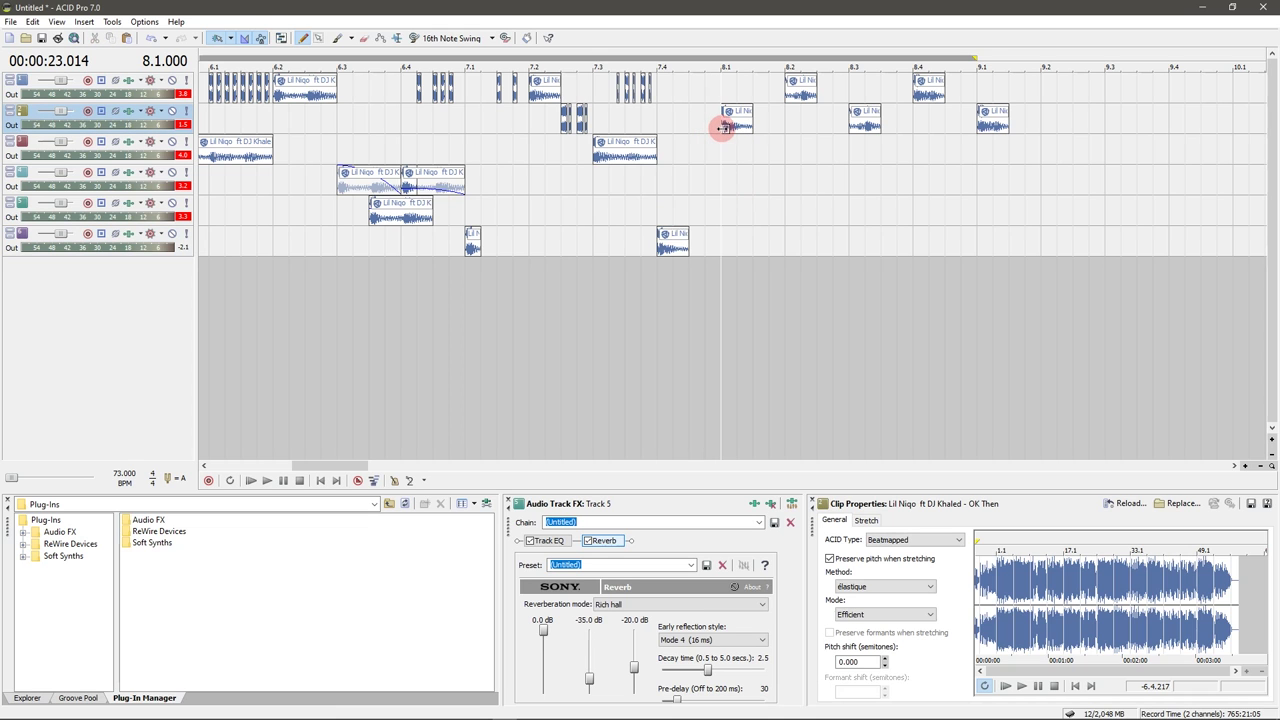
{"action": "scroll", "coordinate": [724, 133], "scroll_direction": "up", "scroll_amount": 2}
{"action": "scroll", "coordinate": [745, 133], "scroll_direction": "up", "scroll_amount": 1}
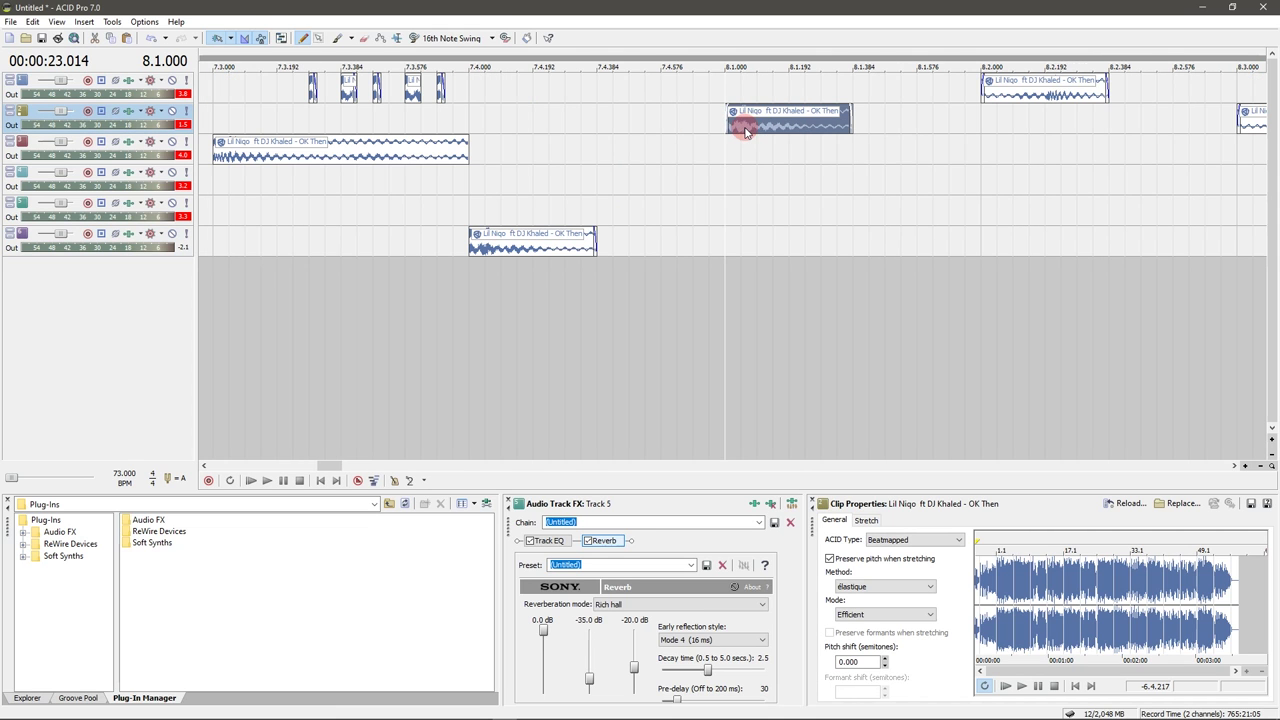
{"action": "left_click", "coordinate": [741, 130]}
{"action": "key", "text": "s"}
{"action": "left_click", "coordinate": [734, 126]}
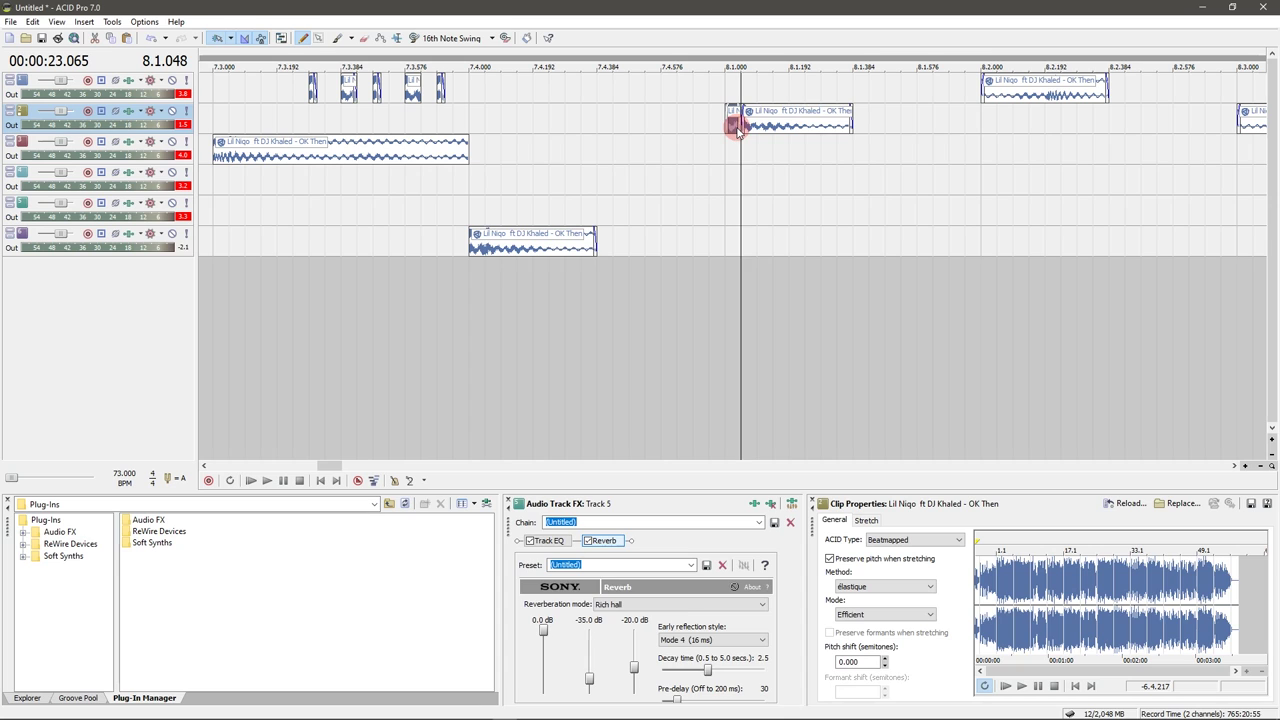
- Undo the split of the clip at 8.1 and place two short slices on track 2 at 7.4.384 and 7.4.576
{"action": "key", "text": "ctrl+z"}
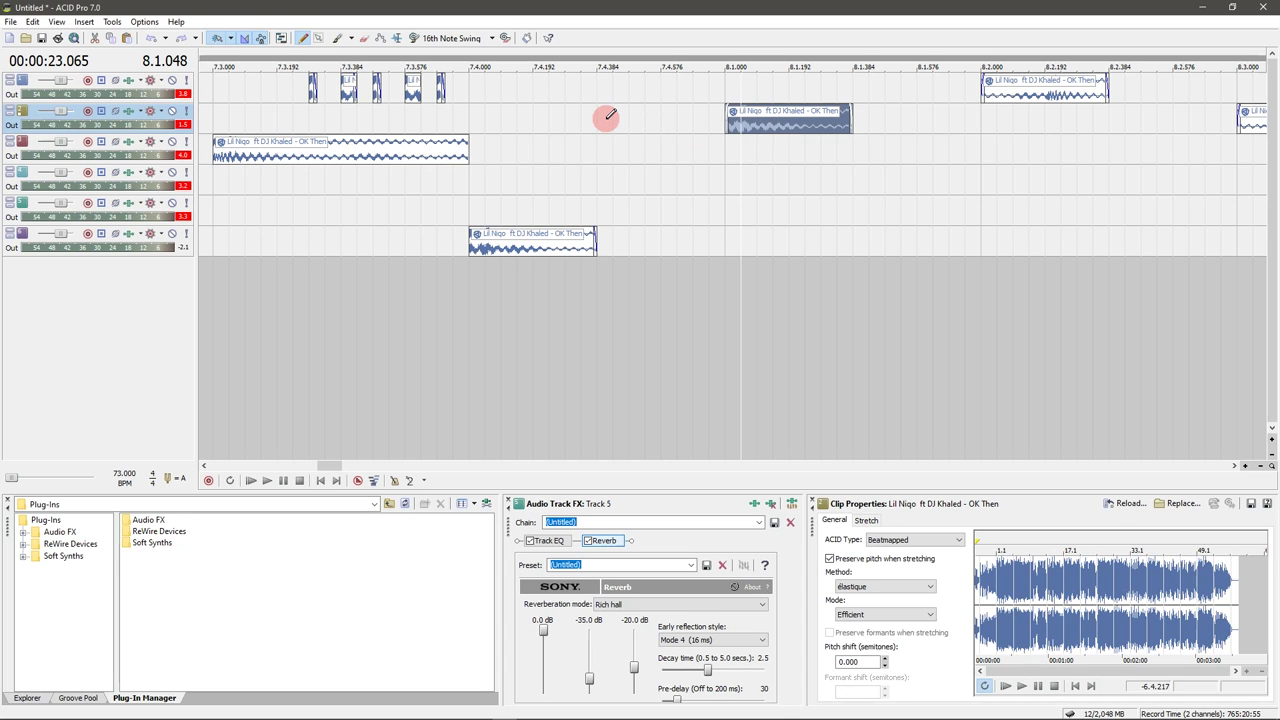
{"action": "left_click", "coordinate": [603, 117]}
{"action": "left_click", "coordinate": [603, 117]}
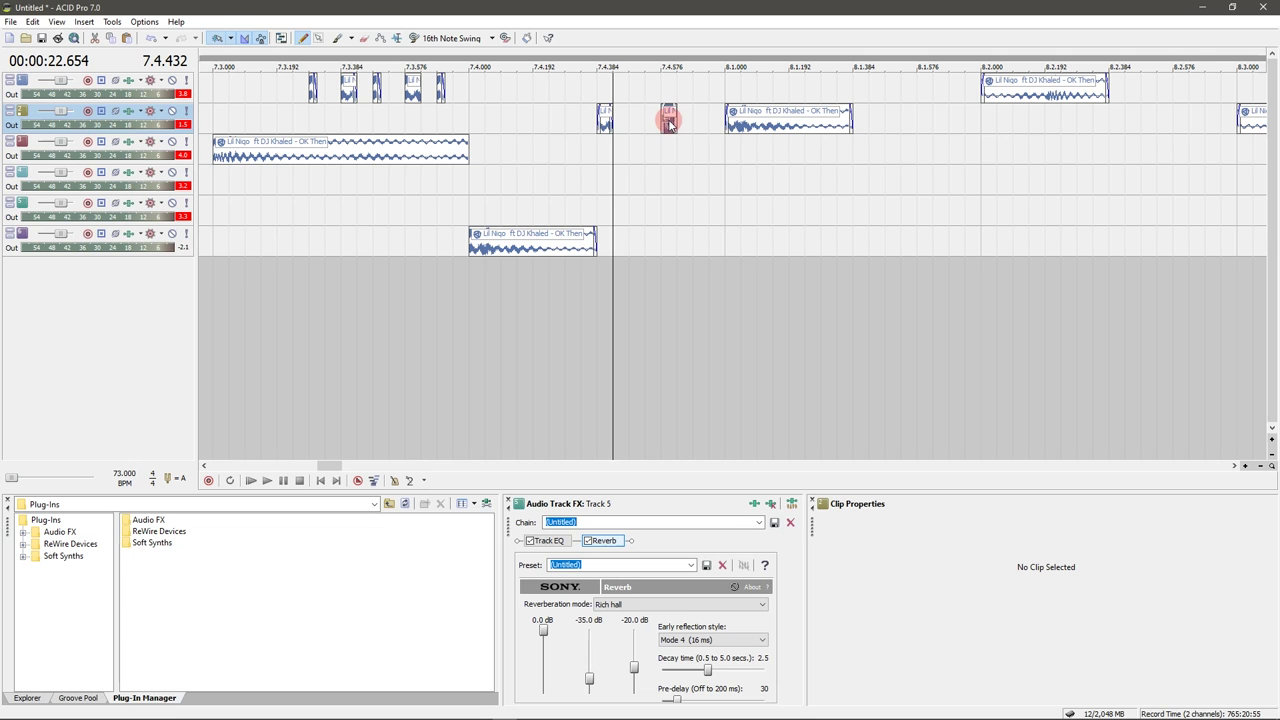
{"action": "scroll", "coordinate": [543, 200], "scroll_direction": "down", "scroll_amount": 4}
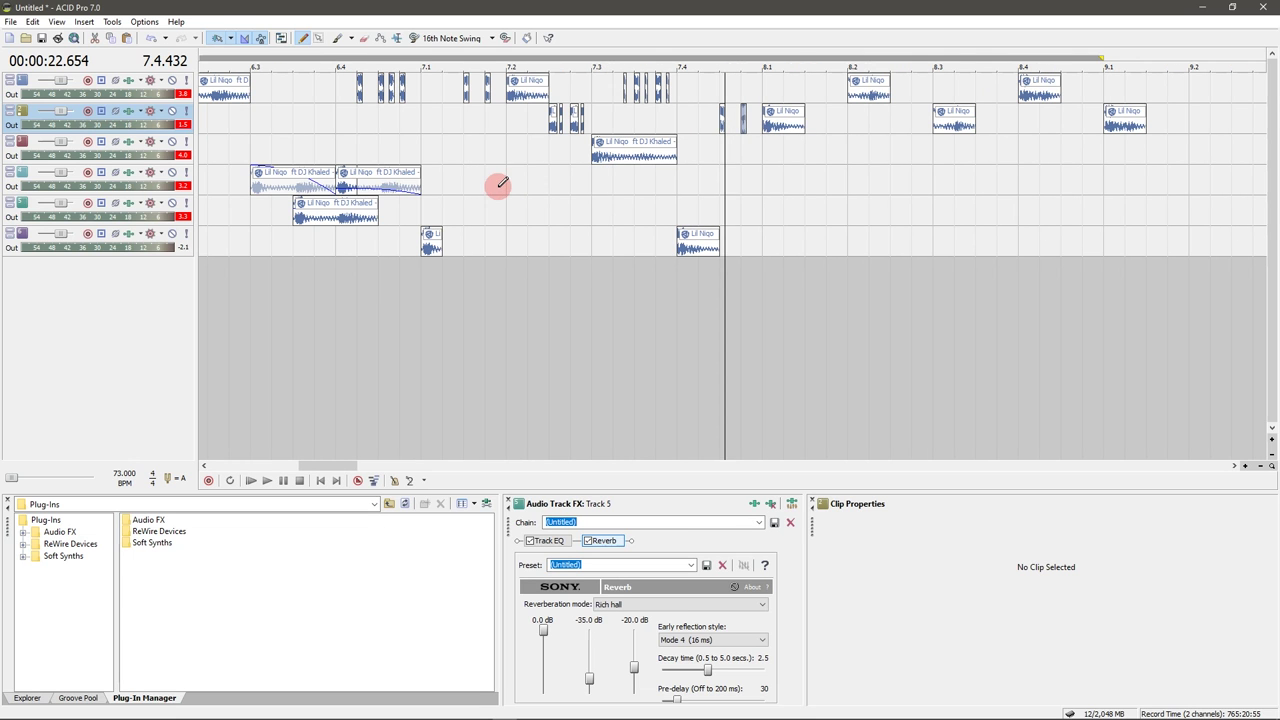
- Play the arrangement from 7.2 to review the edited section
{"action": "left_click", "coordinate": [502, 190]}
{"action": "key", "text": "space"}
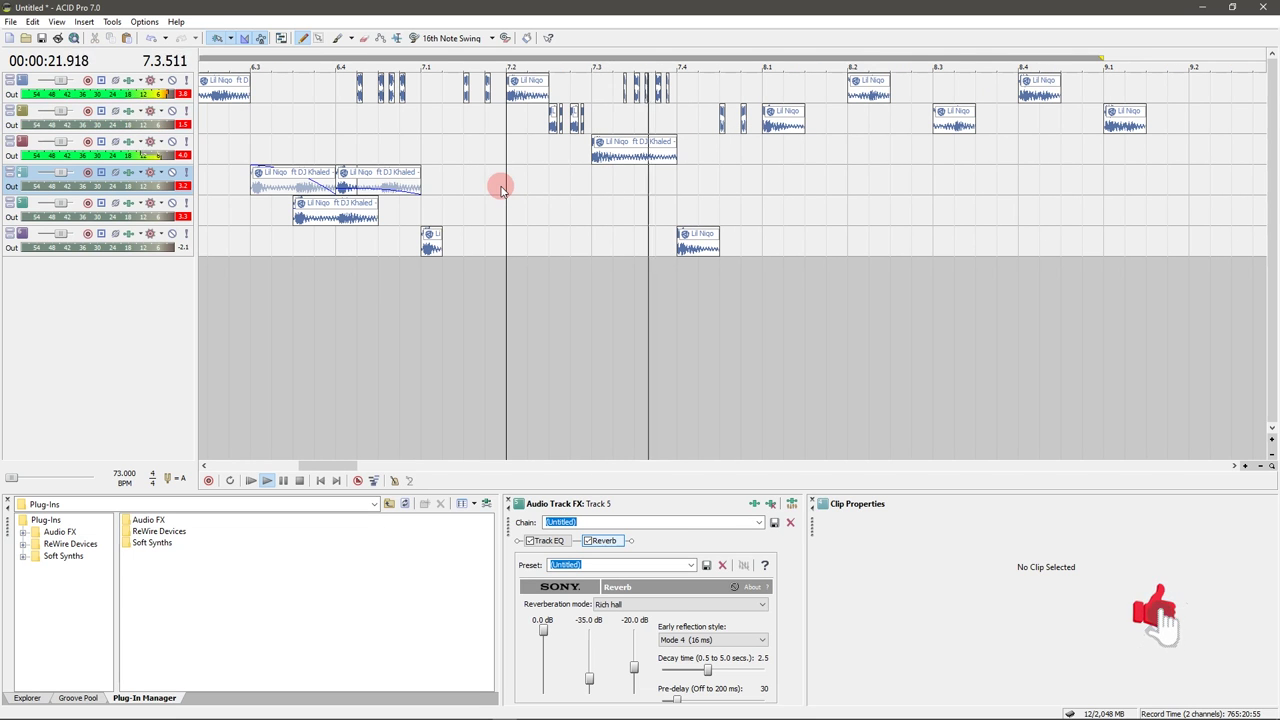
{"action": "key", "text": "space"}
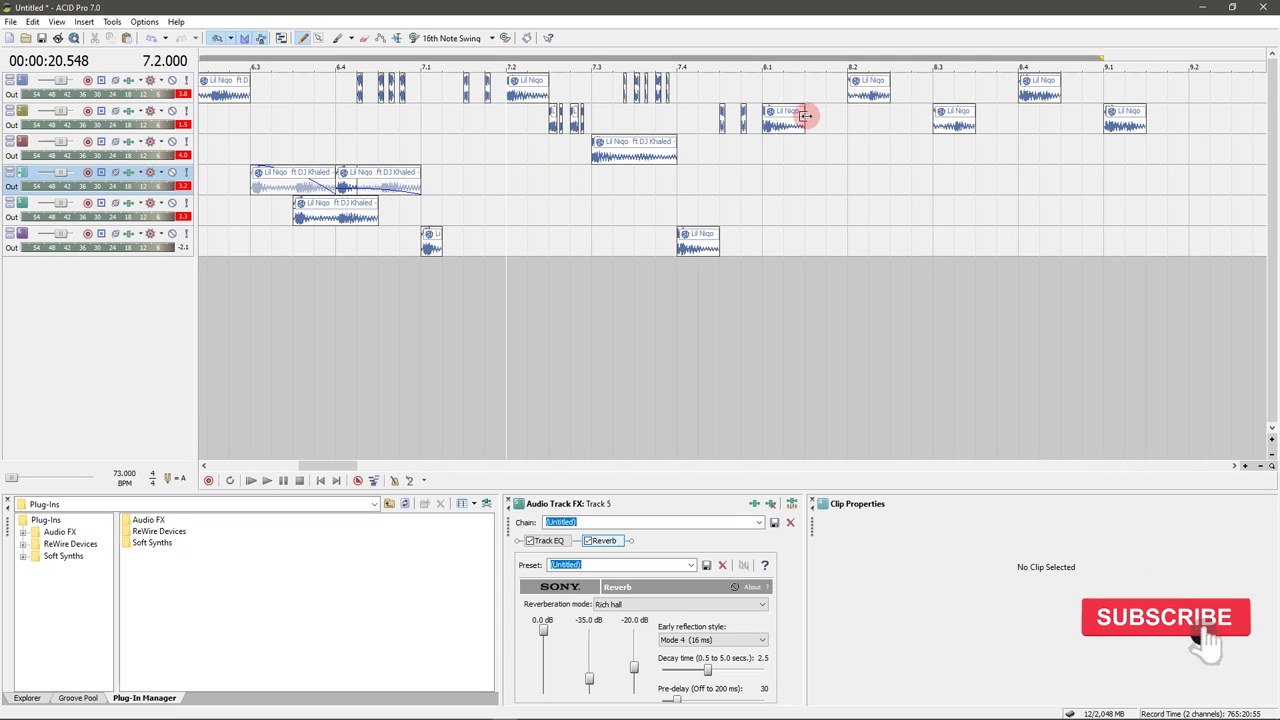
- Replace the 8.1 clip on track 2 with two shorter slices on track 4 at 8.1 and 8.1.384, and play from 7.2
{"action": "left_click_drag", "start_coordinate": [797, 128], "coordinate": [828, 192]}
{"action": "left_click", "coordinate": [517, 192]}
{"action": "key", "text": "space"}
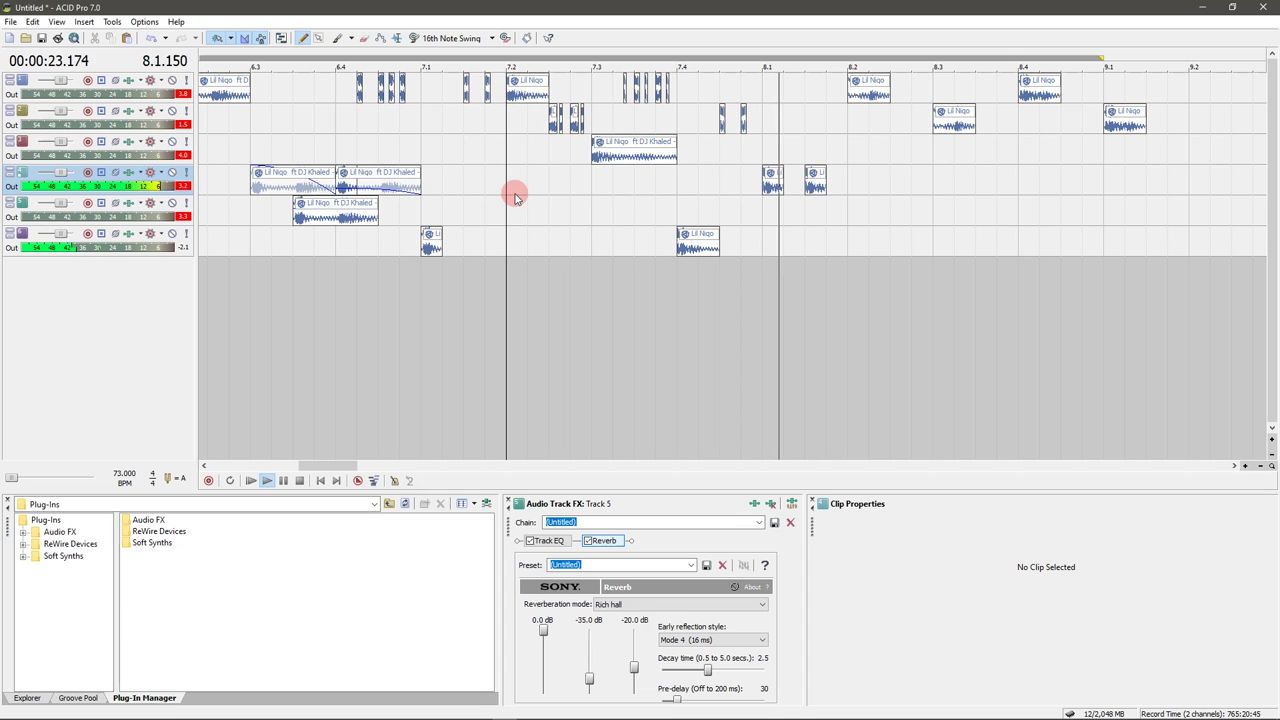
{"action": "key", "text": "space"}
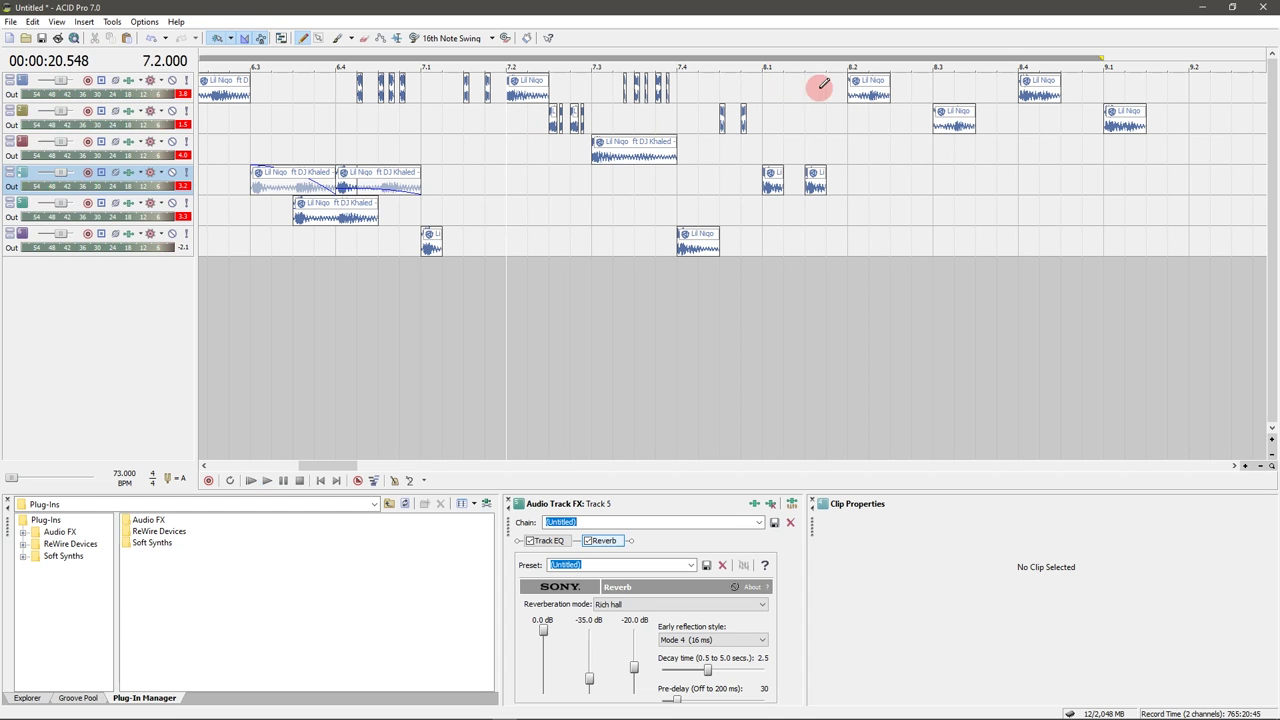
- Lengthen the clips at 8.2 and 8.3 to a full beat each and copy the short track 4 slice to 8.2
{"action": "left_click", "coordinate": [850, 92]}
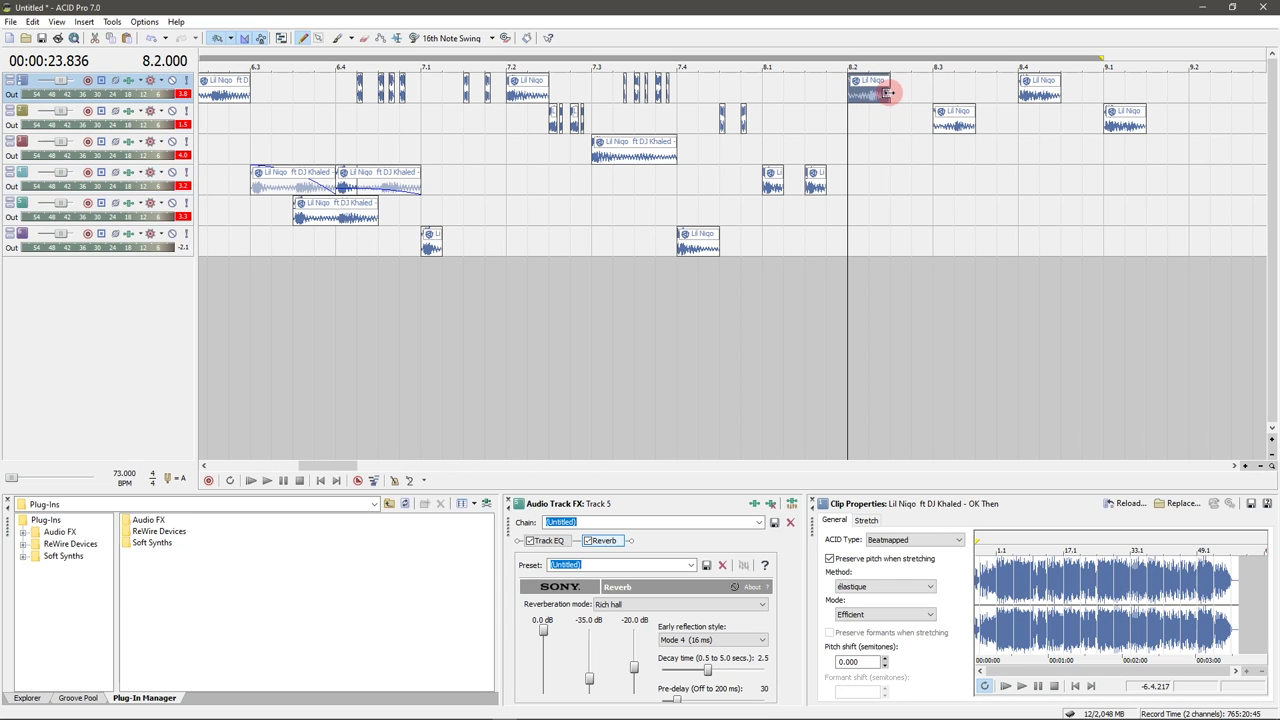
{"action": "left_click_drag", "start_coordinate": [887, 92], "coordinate": [1017, 121]}
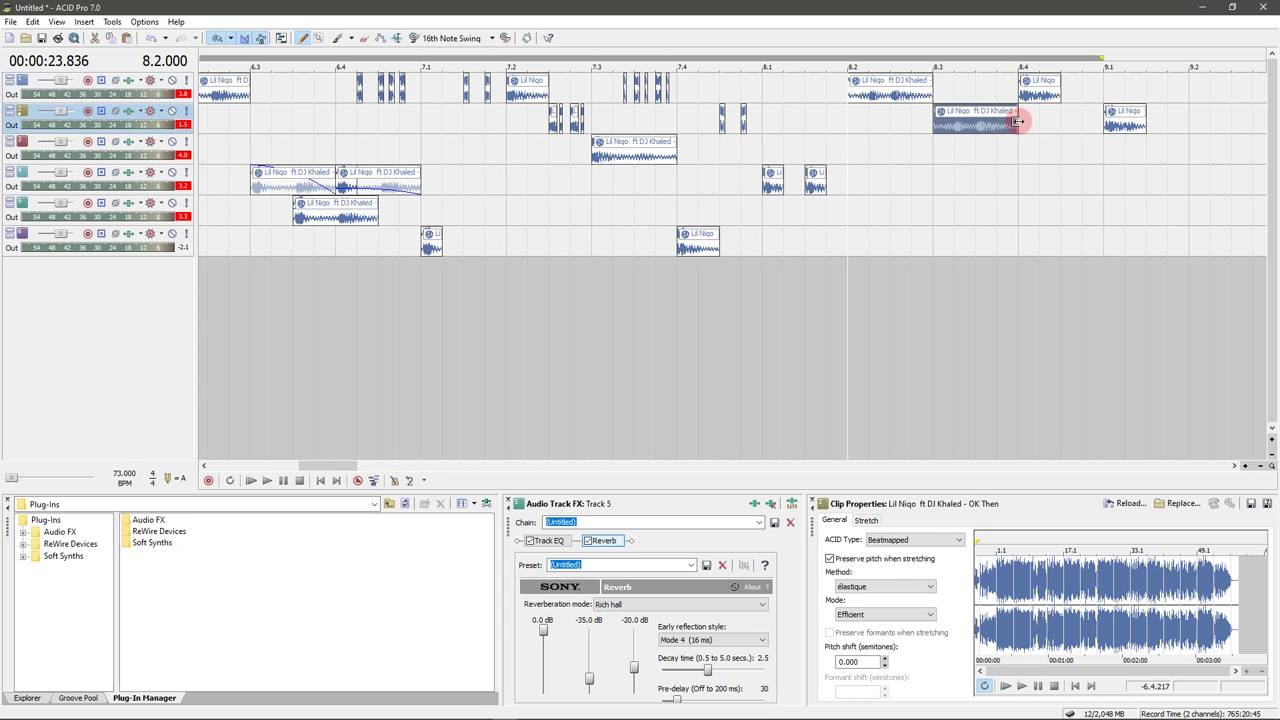
{"action": "left_click", "coordinate": [809, 178]}
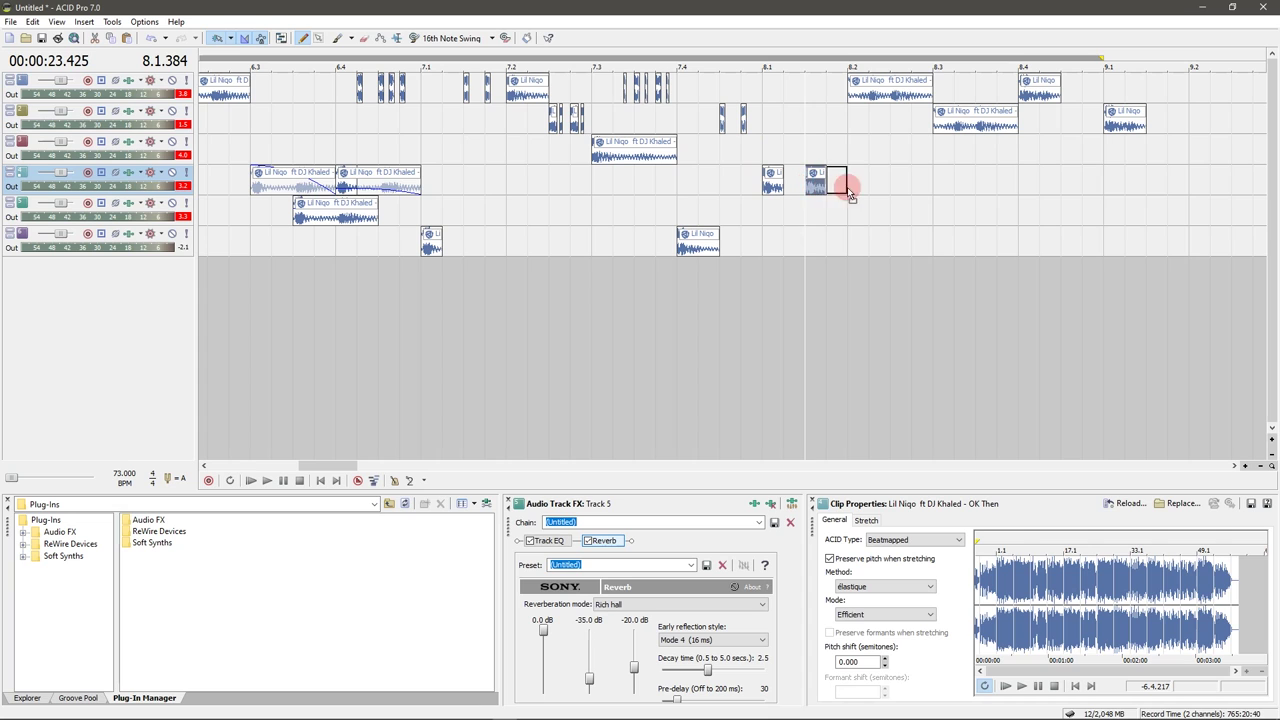
{"action": "mouse_move", "coordinate": [849, 193]}
{"action": "left_mouse_down"}
{"action": "mouse_move", "coordinate": [866, 178]}
{"action": "mouse_move", "coordinate": [864, 196]}
{"action": "left_mouse_up"}
- Play from 7.2 to check the lengthened clips and the added track 4 slice
{"action": "left_click", "coordinate": [503, 197]}
{"action": "key", "text": "space"}
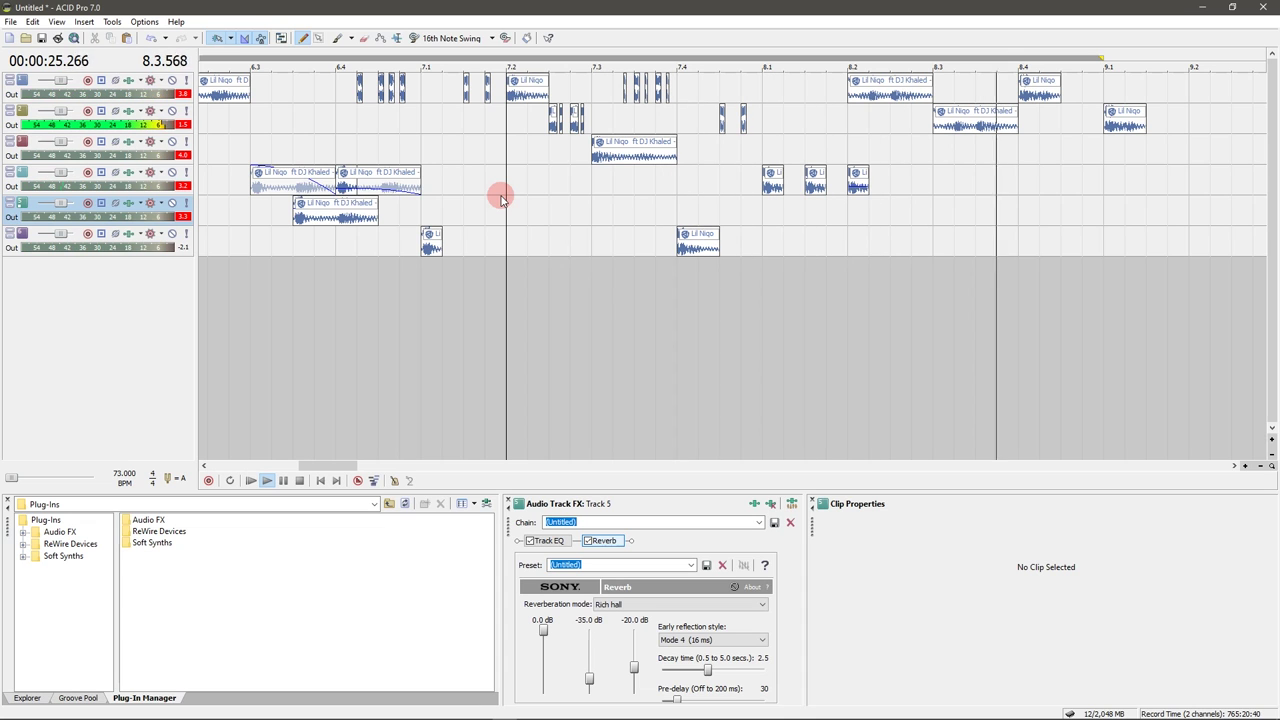
{"action": "key", "text": "space"}
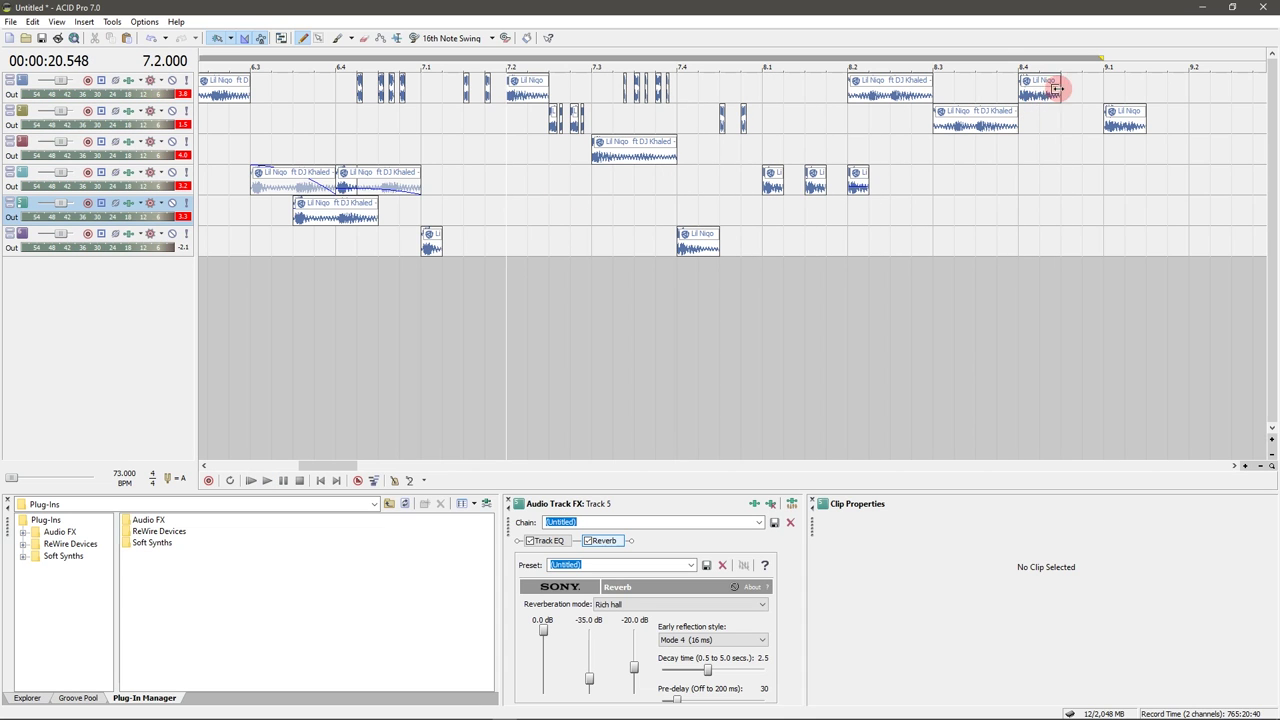
- Move the 8.4 clip from track 1 to a new track 7, lengthened to a full beat, and raise that track's volume
{"action": "left_click", "coordinate": [1022, 94]}
{"action": "left_click_drag", "start_coordinate": [1022, 94], "coordinate": [1098, 264]}
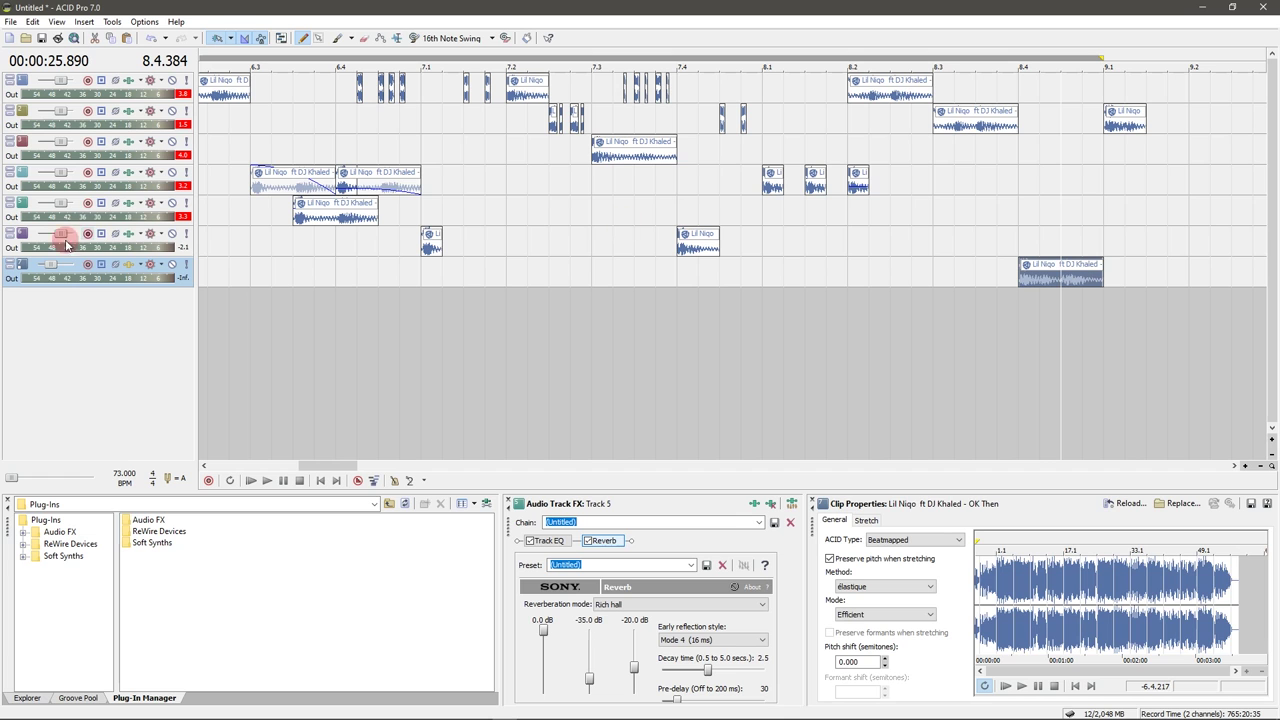
{"action": "mouse_move", "coordinate": [56, 263]}
{"action": "left_click_drag", "start_coordinate": [56, 265], "coordinate": [134, 272]}
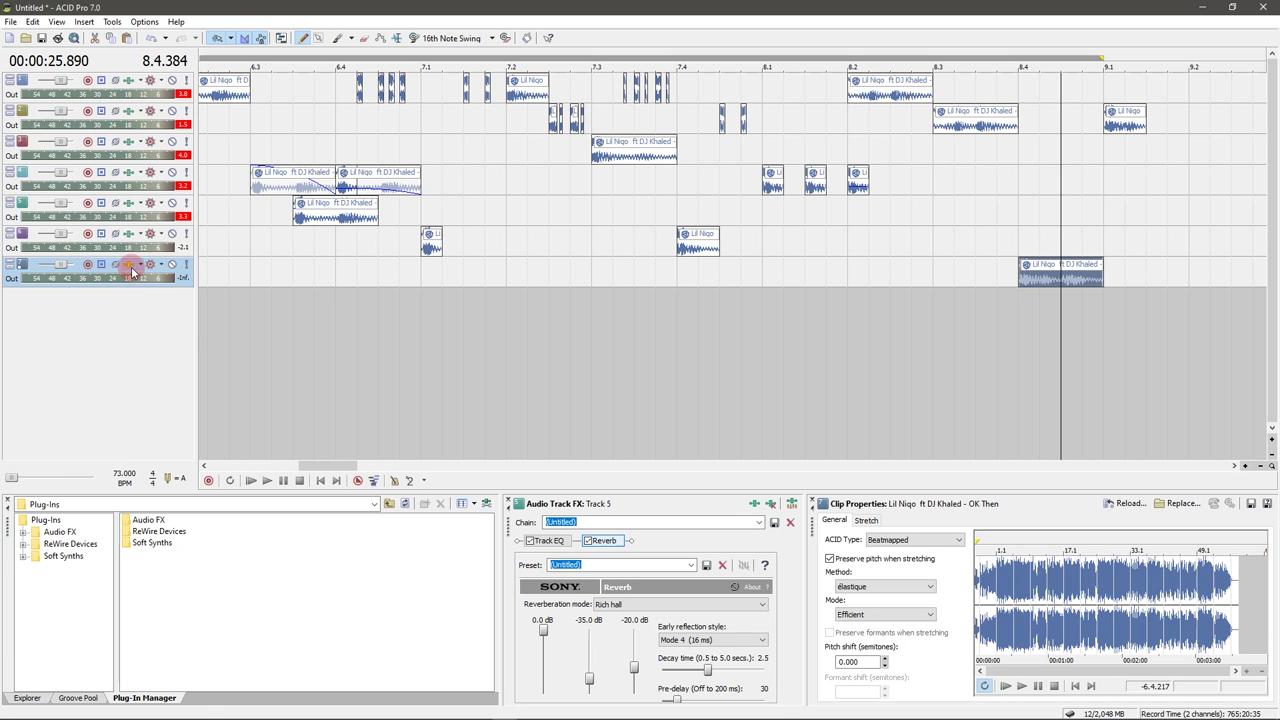
- Add the dblue.TapeStop plug-in to track 7's effects chain
{"action": "left_click", "coordinate": [131, 272]}
{"action": "left_click", "coordinate": [170, 323]}
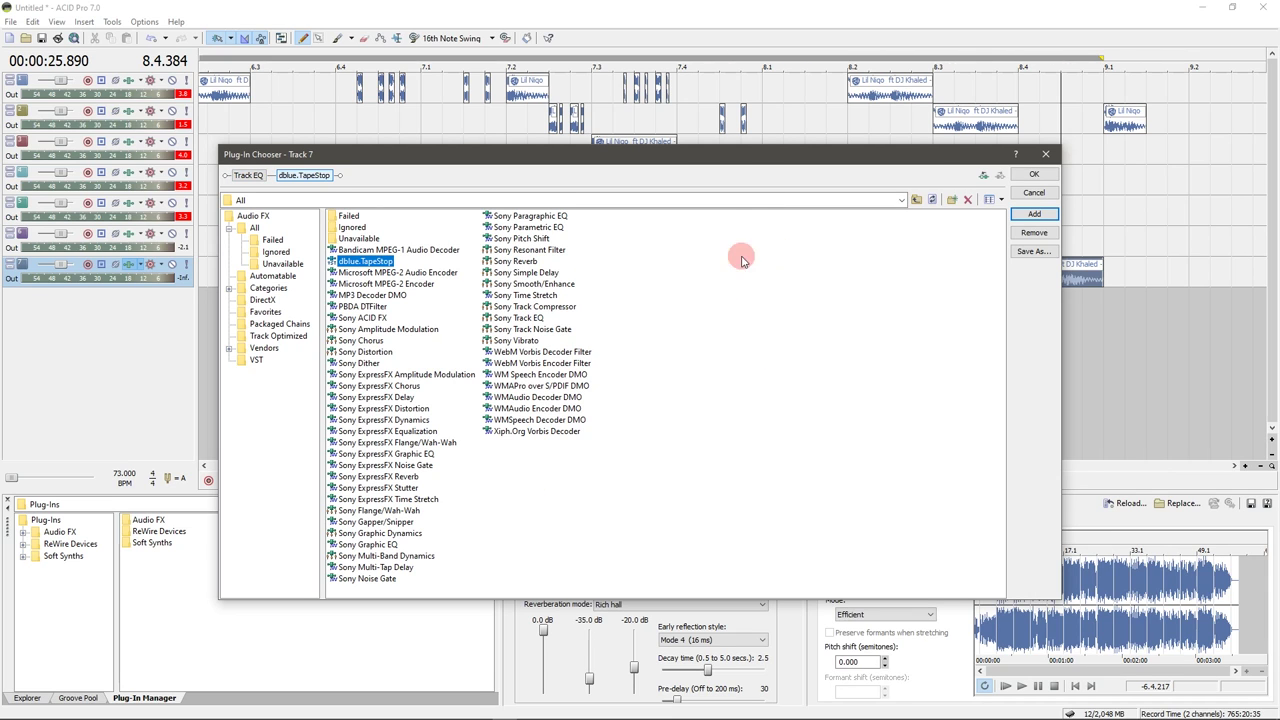
{"action": "left_click", "coordinate": [1035, 177]}
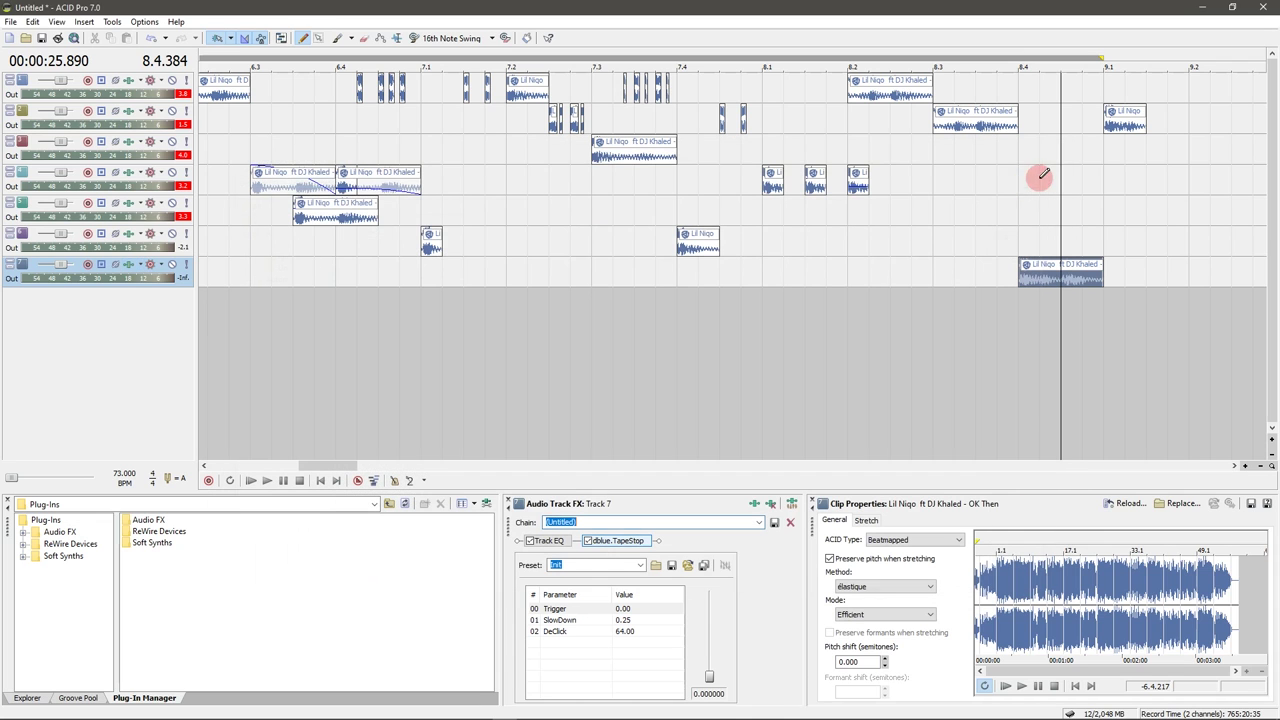
- Enable track envelope automation for the TapeStop Trigger and SlowDown parameters
{"action": "left_click", "coordinate": [792, 504]}
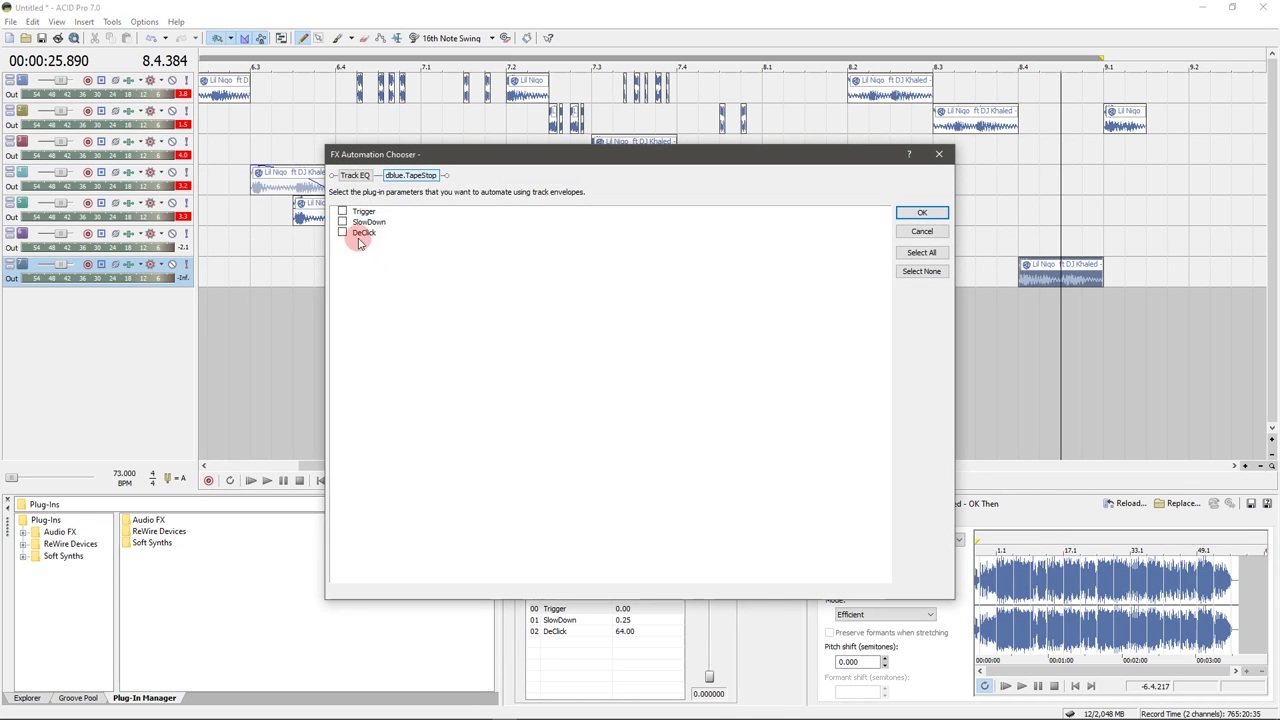
{"action": "left_click", "coordinate": [342, 221]}
{"action": "left_click", "coordinate": [342, 211]}
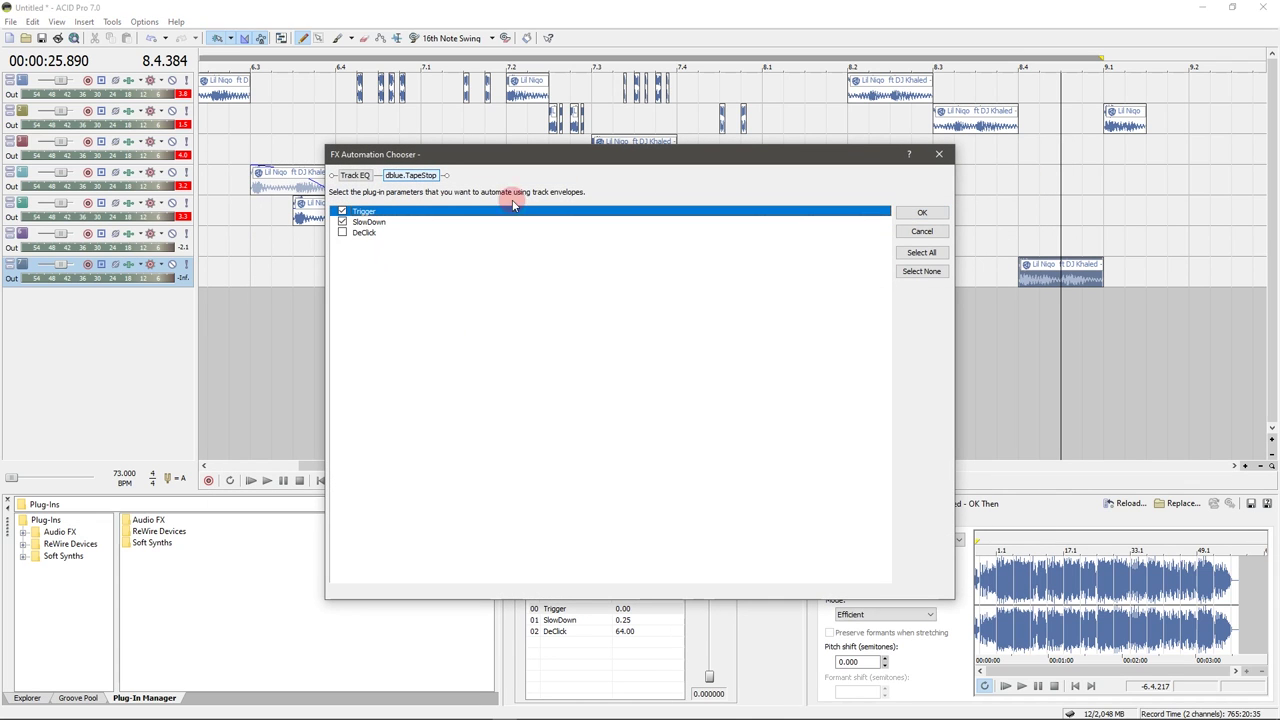
{"action": "left_click", "coordinate": [925, 214]}
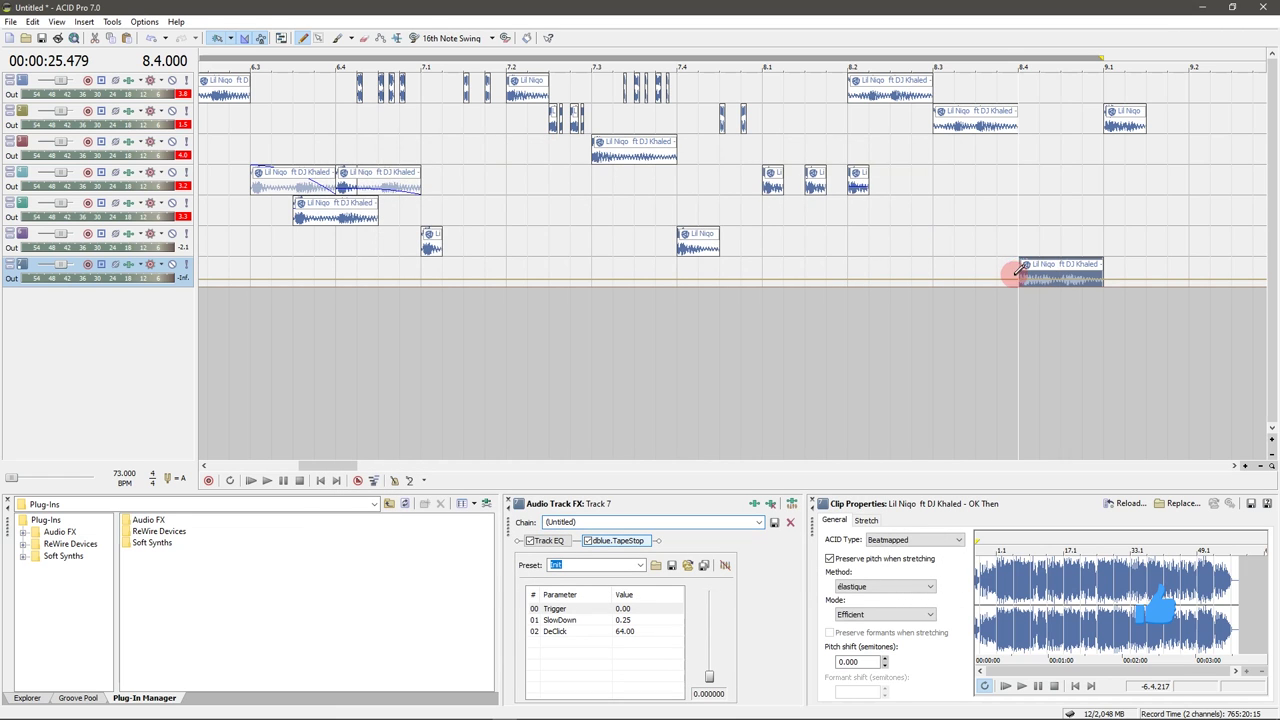
- Add Trigger and SlowDown envelope points around the start and end of the 8.4 clip and shape them within the clip
{"action": "scroll", "coordinate": [1000, 275], "scroll_direction": "up", "scroll_amount": 3}
{"action": "left_click", "coordinate": [722, 280]}
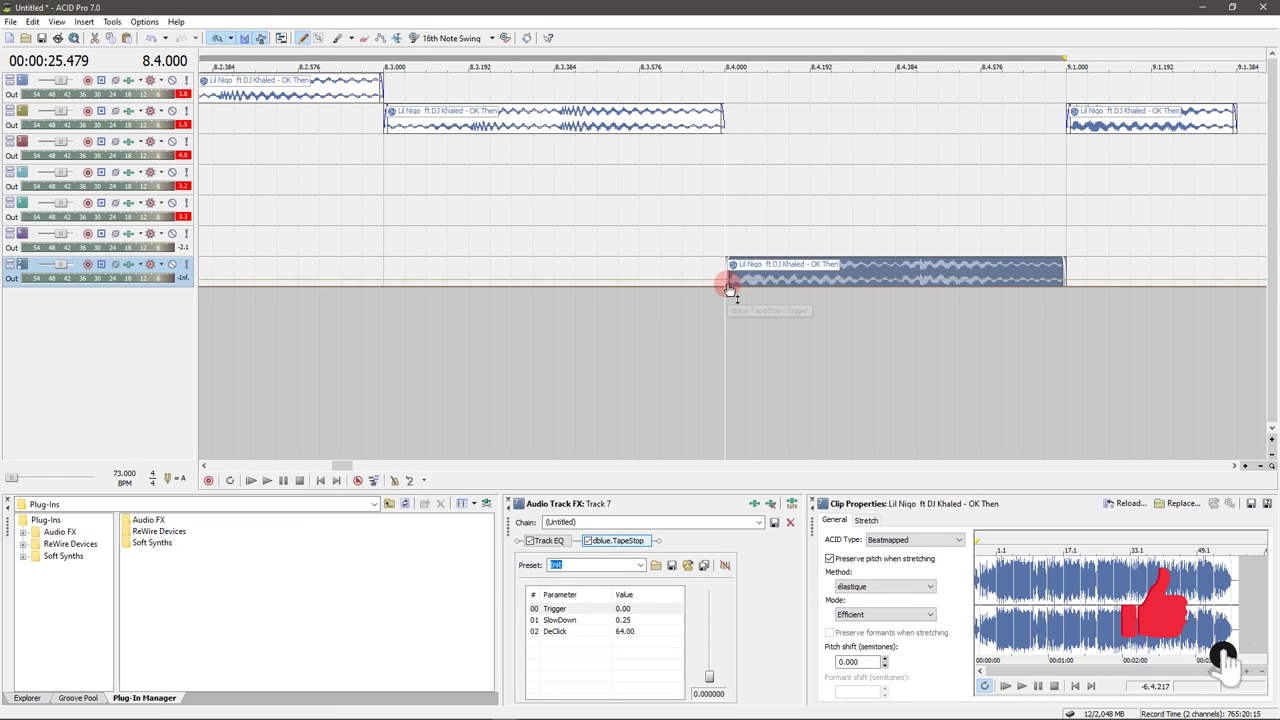
{"action": "left_click", "coordinate": [1068, 289]}
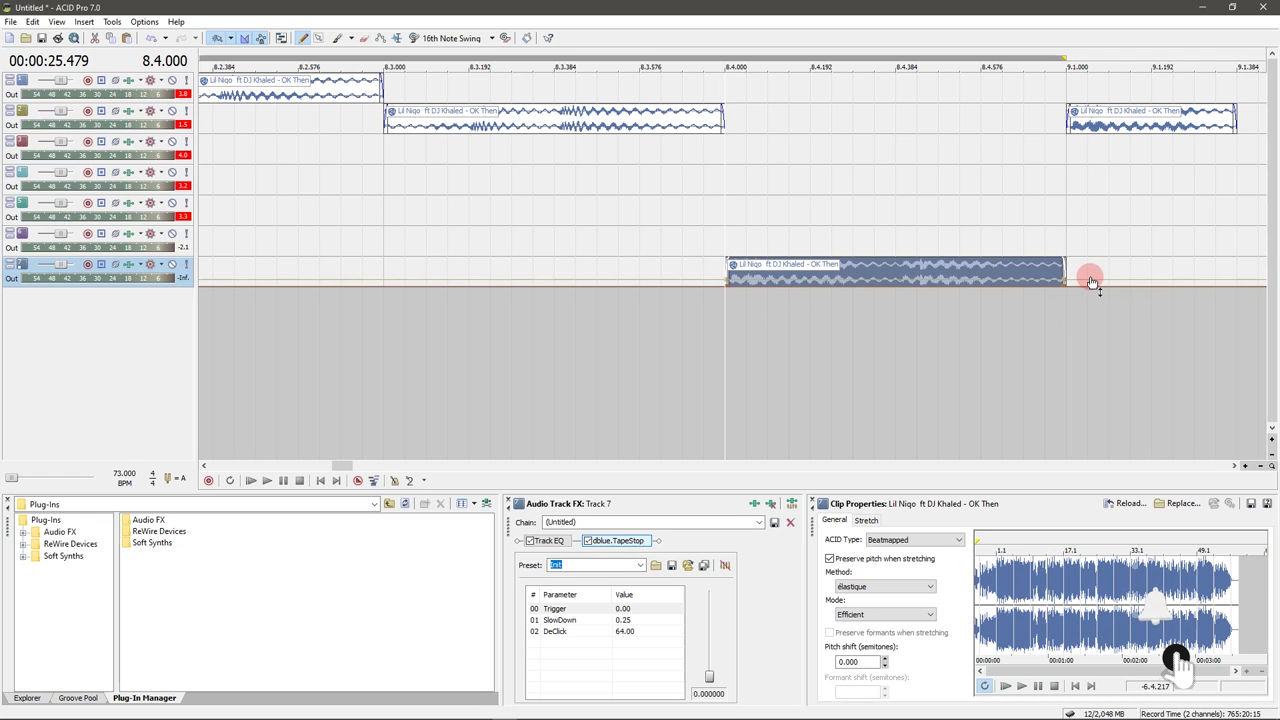
{"action": "double_click", "coordinate": [1086, 281]}
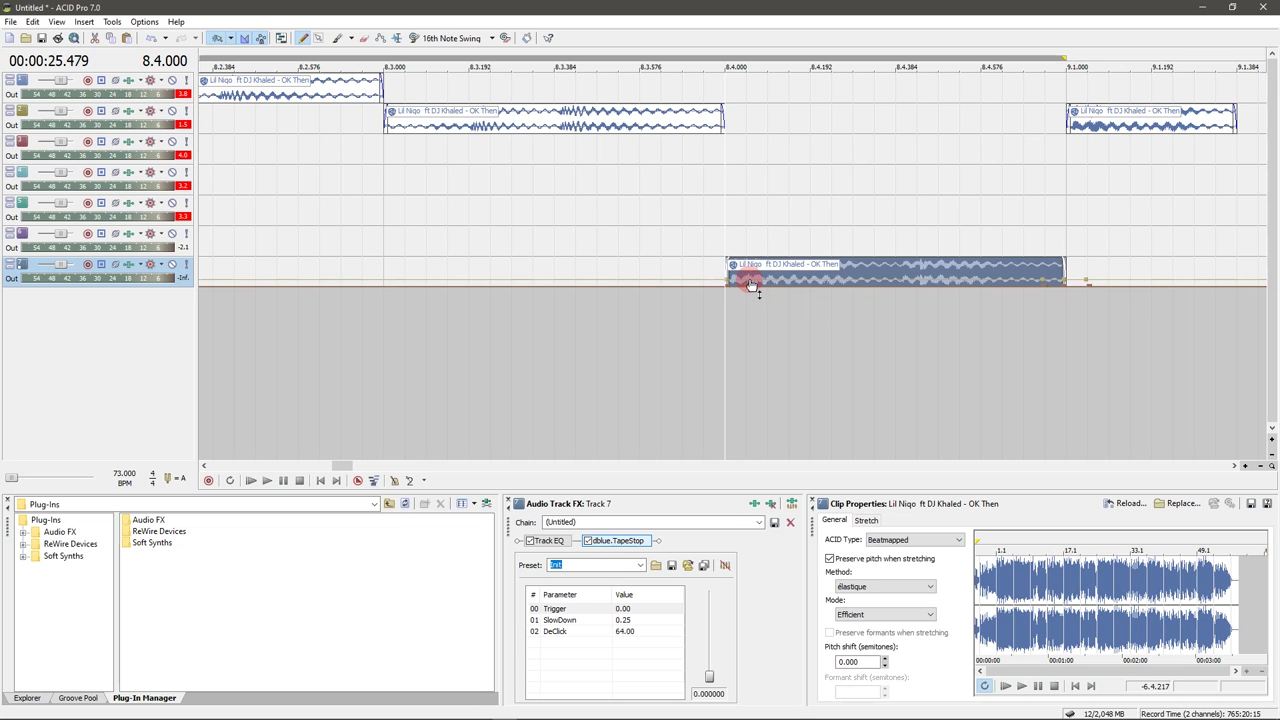
{"action": "mouse_move", "coordinate": [752, 287]}
{"action": "left_mouse_down"}
{"action": "mouse_move", "coordinate": [722, 271]}
{"action": "mouse_move", "coordinate": [704, 283]}
{"action": "mouse_move", "coordinate": [741, 293]}
{"action": "mouse_move", "coordinate": [904, 253]}
{"action": "mouse_move", "coordinate": [1035, 292]}
{"action": "mouse_move", "coordinate": [1083, 266]}
{"action": "mouse_move", "coordinate": [1059, 298]}
{"action": "mouse_move", "coordinate": [1046, 286]}
{"action": "mouse_move", "coordinate": [1080, 257]}
{"action": "mouse_move", "coordinate": [1051, 286]}
{"action": "mouse_move", "coordinate": [782, 289]}
{"action": "mouse_move", "coordinate": [729, 271]}
{"action": "left_mouse_up"}
- Adjust the TapeStop envelope curve within the track 7 clip and audition the effect from 8.4
{"action": "key", "text": "space"}
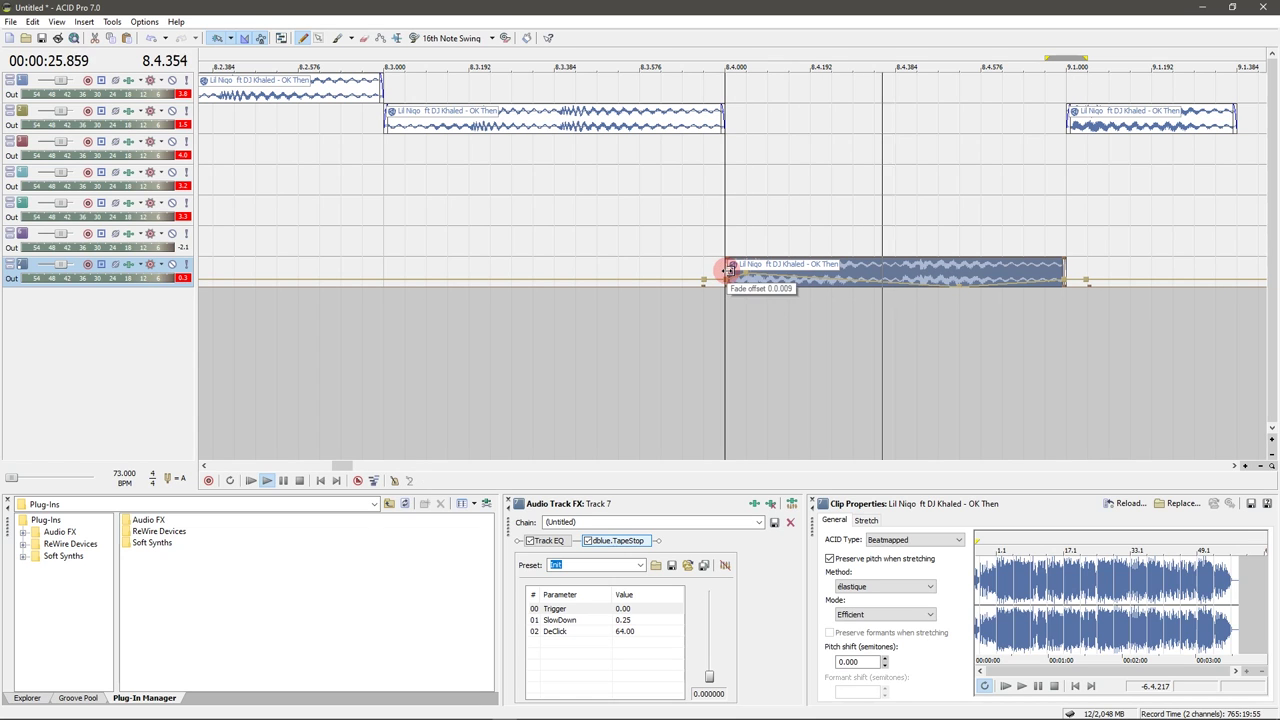
{"action": "key", "text": "space"}
{"action": "mouse_move", "coordinate": [926, 306]}
{"action": "left_mouse_down"}
{"action": "mouse_move", "coordinate": [966, 286]}
{"action": "mouse_move", "coordinate": [863, 286]}
{"action": "mouse_move", "coordinate": [981, 296]}
{"action": "mouse_move", "coordinate": [883, 291]}
{"action": "left_mouse_up"}
{"action": "key", "text": "space"}
{"action": "key", "text": "space"}
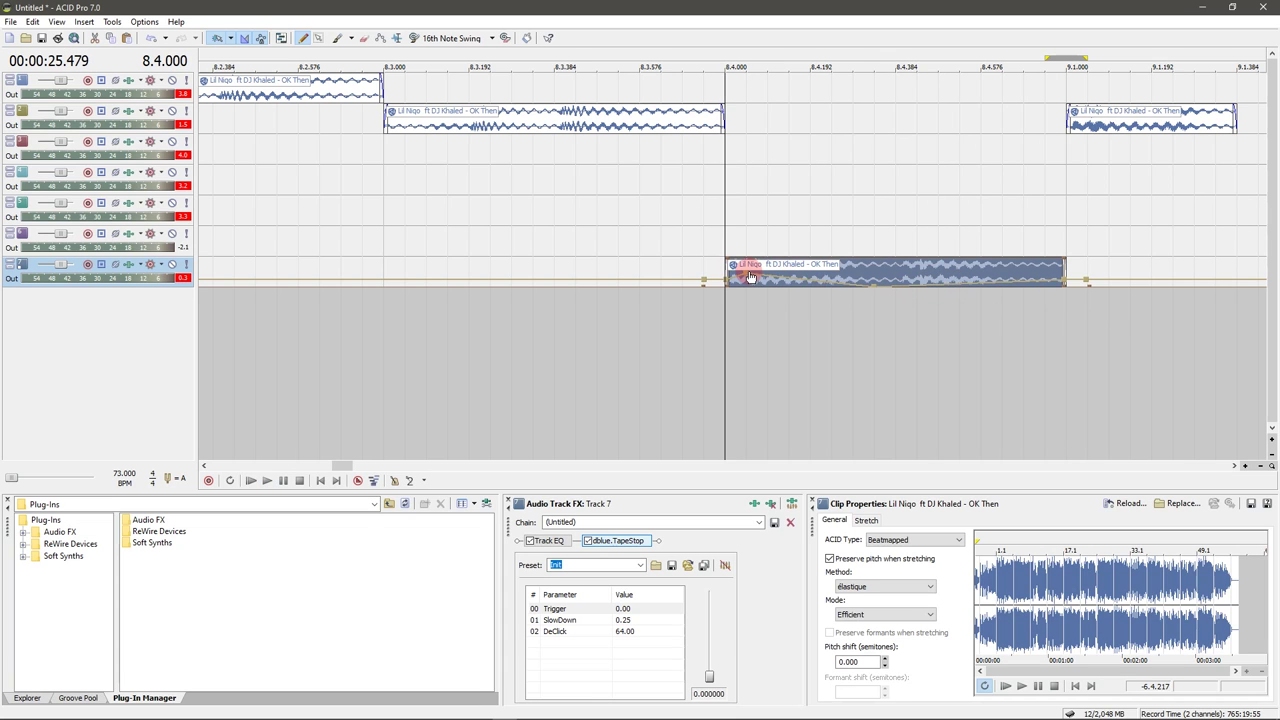
{"action": "mouse_move", "coordinate": [750, 277]}
{"action": "key", "text": "space"}
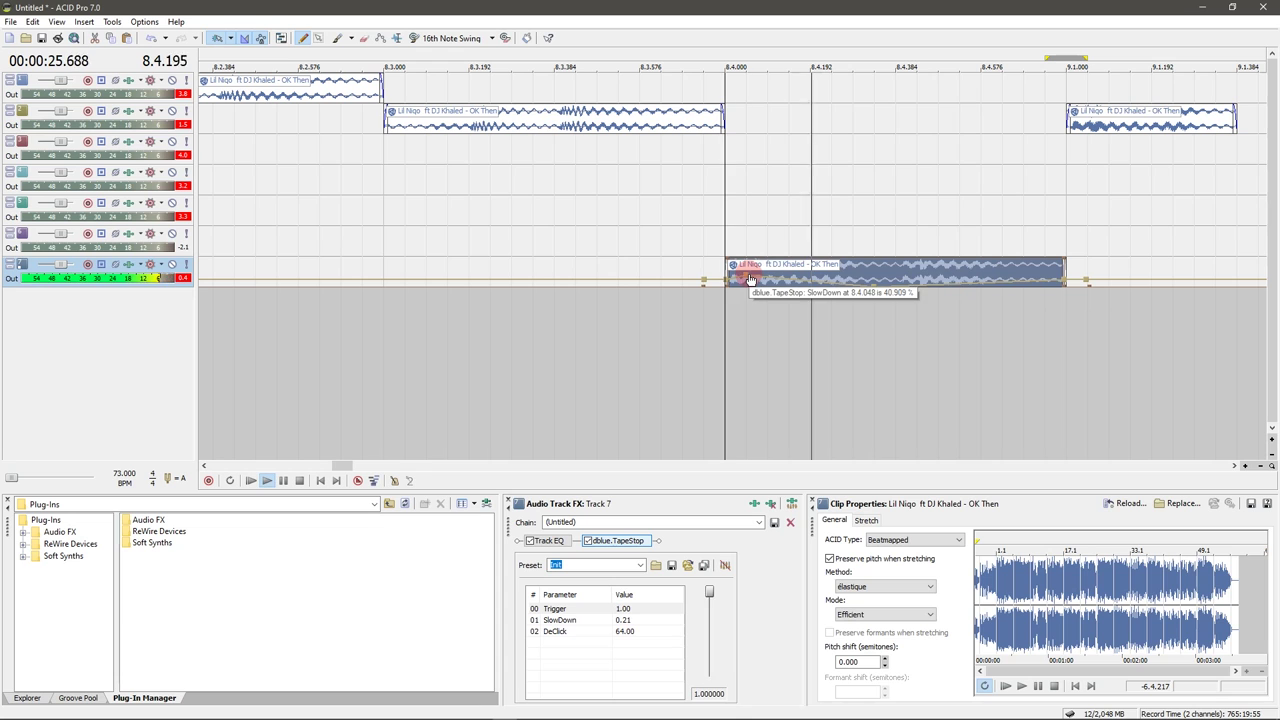
{"action": "key", "text": "space"}
- Copy the track 1 clip at 7.2 to 9.2 and lengthen the copy to about 10.4
{"action": "scroll", "coordinate": [877, 223], "scroll_direction": "down", "scroll_amount": 4}
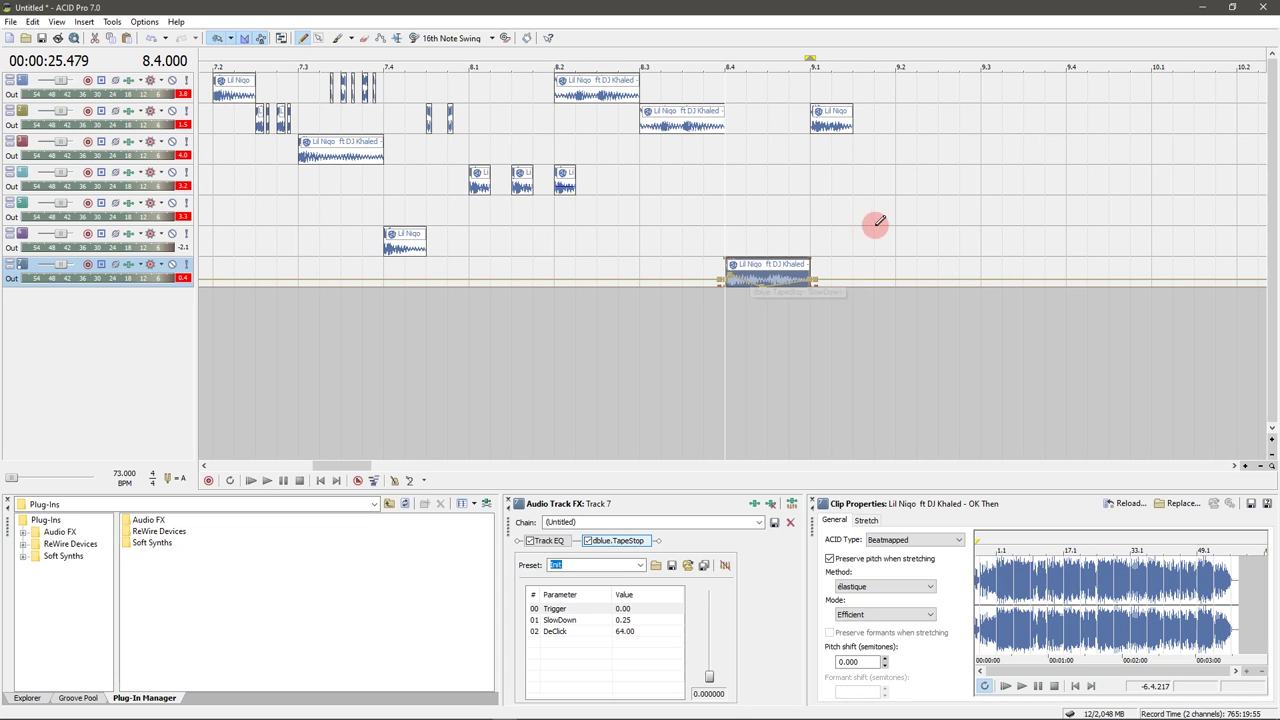
{"action": "left_click", "coordinate": [849, 121]}
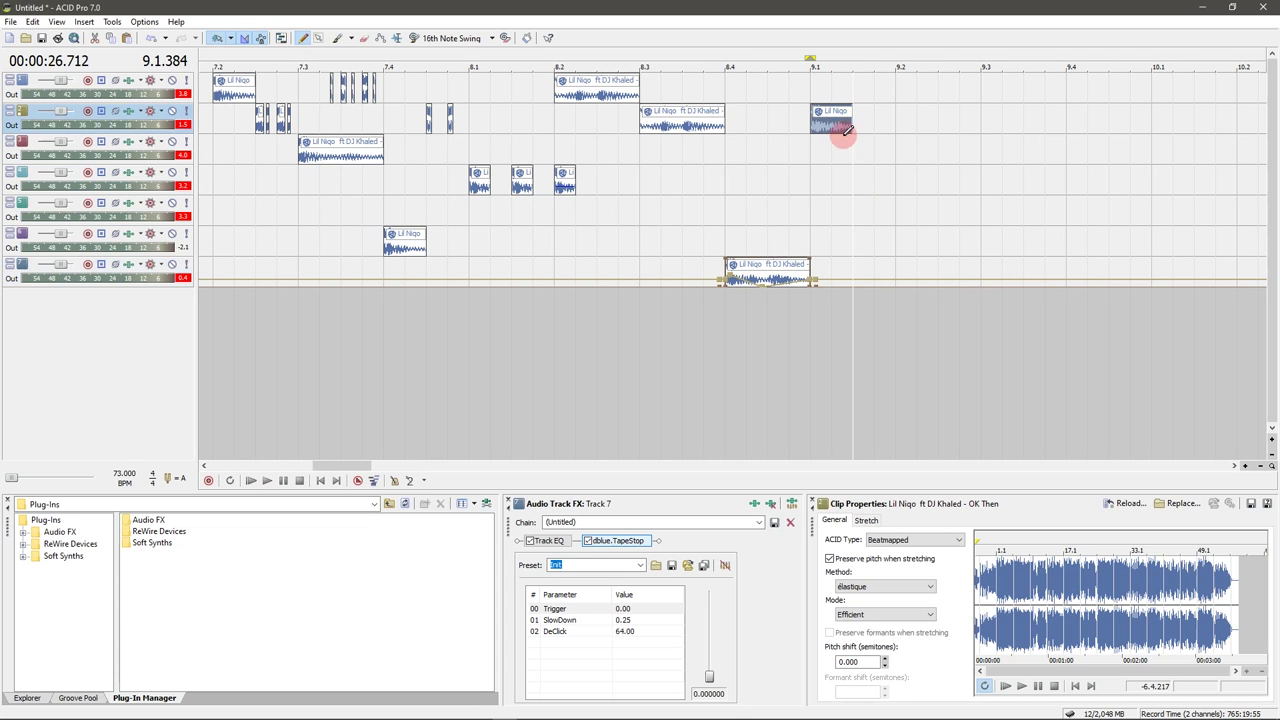
{"action": "scroll", "coordinate": [830, 140], "scroll_direction": "down", "scroll_amount": 3}
{"action": "left_click", "coordinate": [490, 95]}
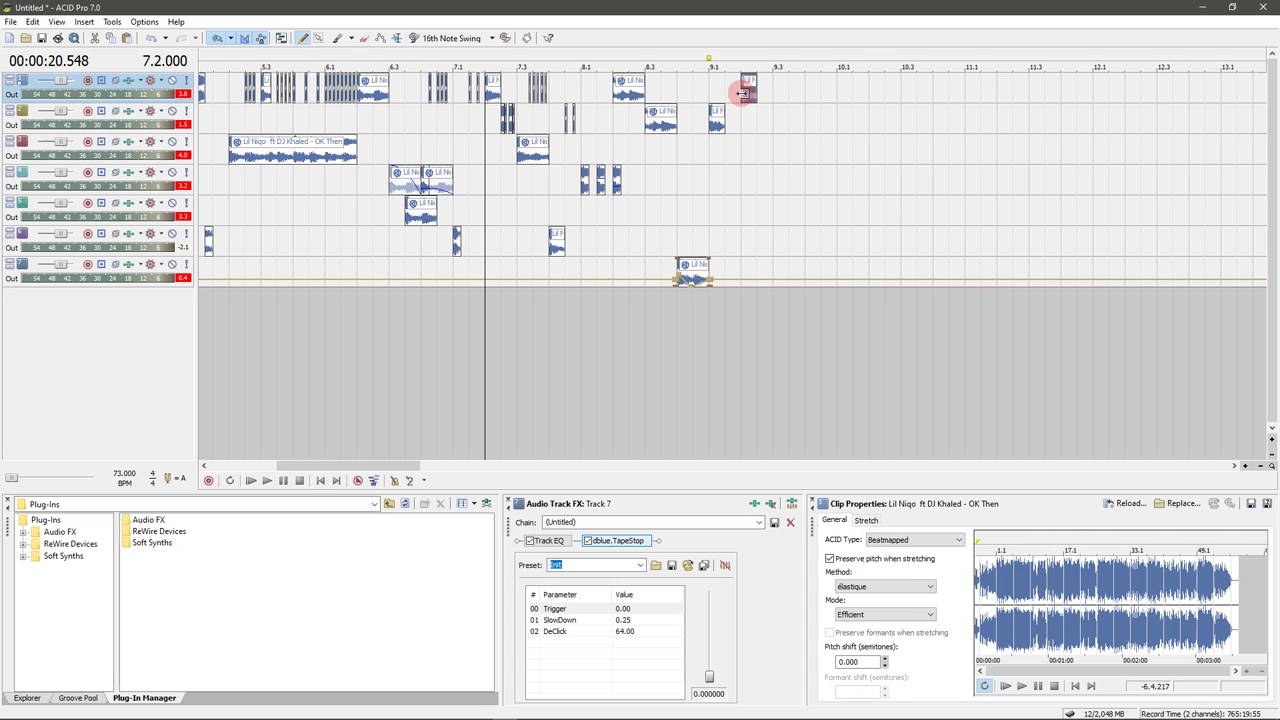
{"action": "left_click_drag", "start_coordinate": [746, 94], "coordinate": [940, 95]}
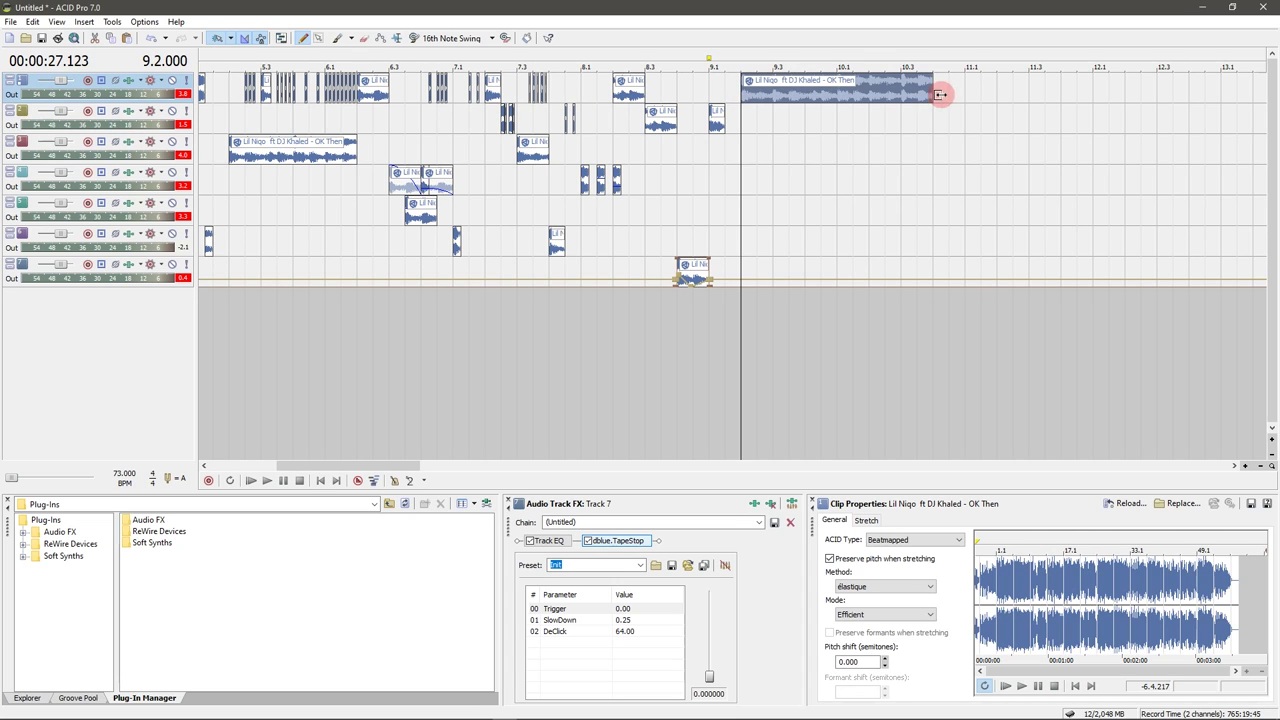
- Copy the half-beat clip at 9.1 on track 2 to track 3 at 9.1.384
{"action": "left_click", "coordinate": [711, 121]}
{"action": "scroll", "coordinate": [776, 140], "scroll_direction": "up", "scroll_amount": 2}
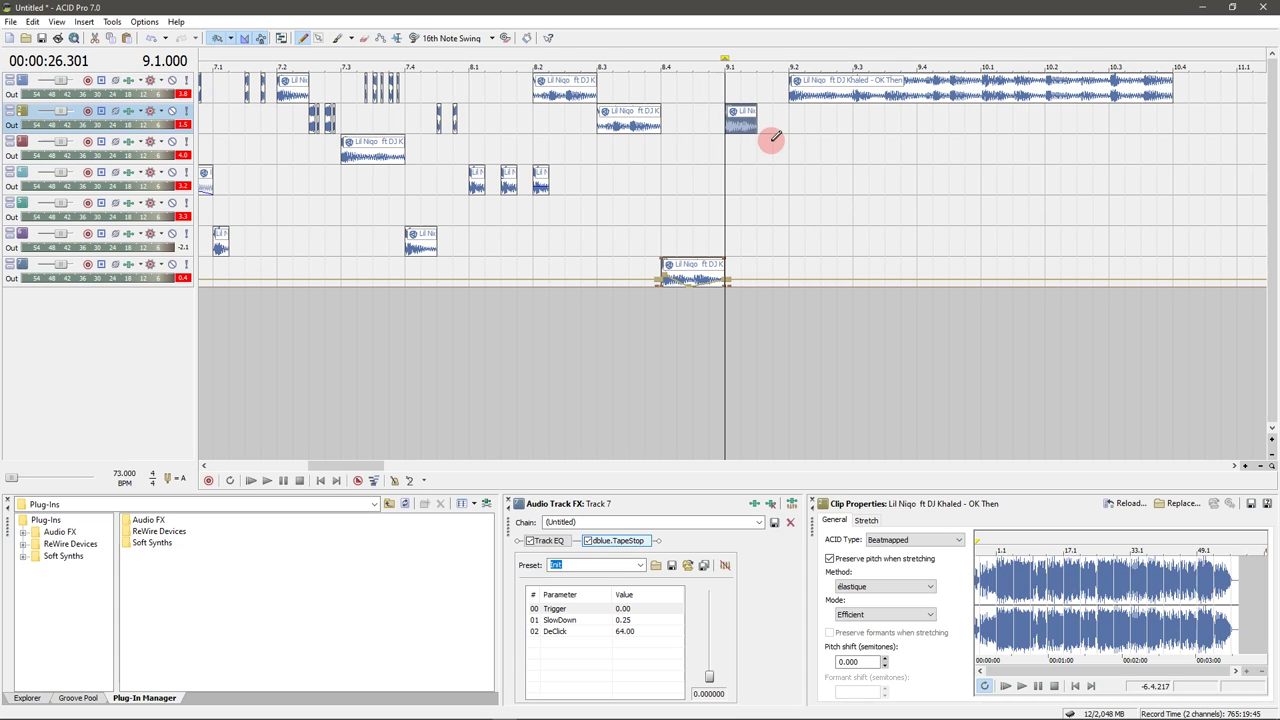
{"action": "left_click", "coordinate": [760, 140]}
{"action": "left_click", "coordinate": [760, 140]}
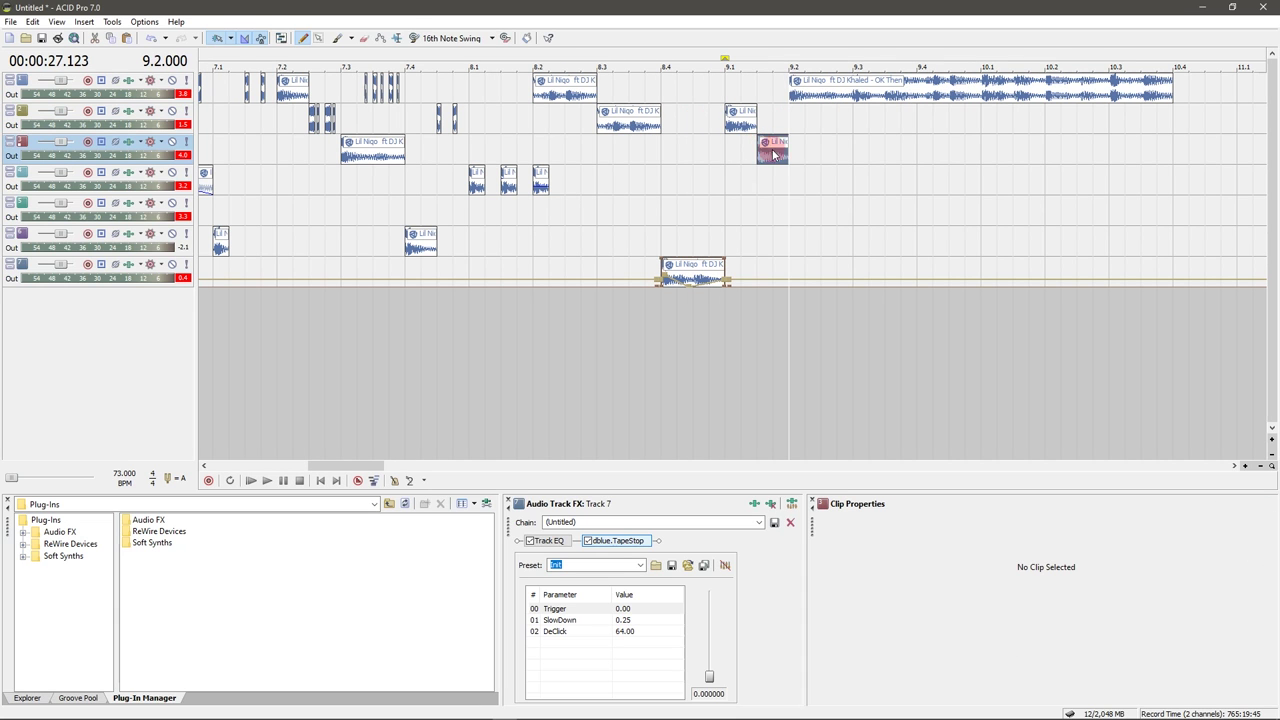
- Shift the long track 1 clip to 9.3 and duplicate the track 3 clip twice to fill the gap before it
{"action": "left_click_drag", "start_coordinate": [809, 92], "coordinate": [871, 92]}
{"action": "left_click_drag", "start_coordinate": [762, 150], "coordinate": [840, 153]}
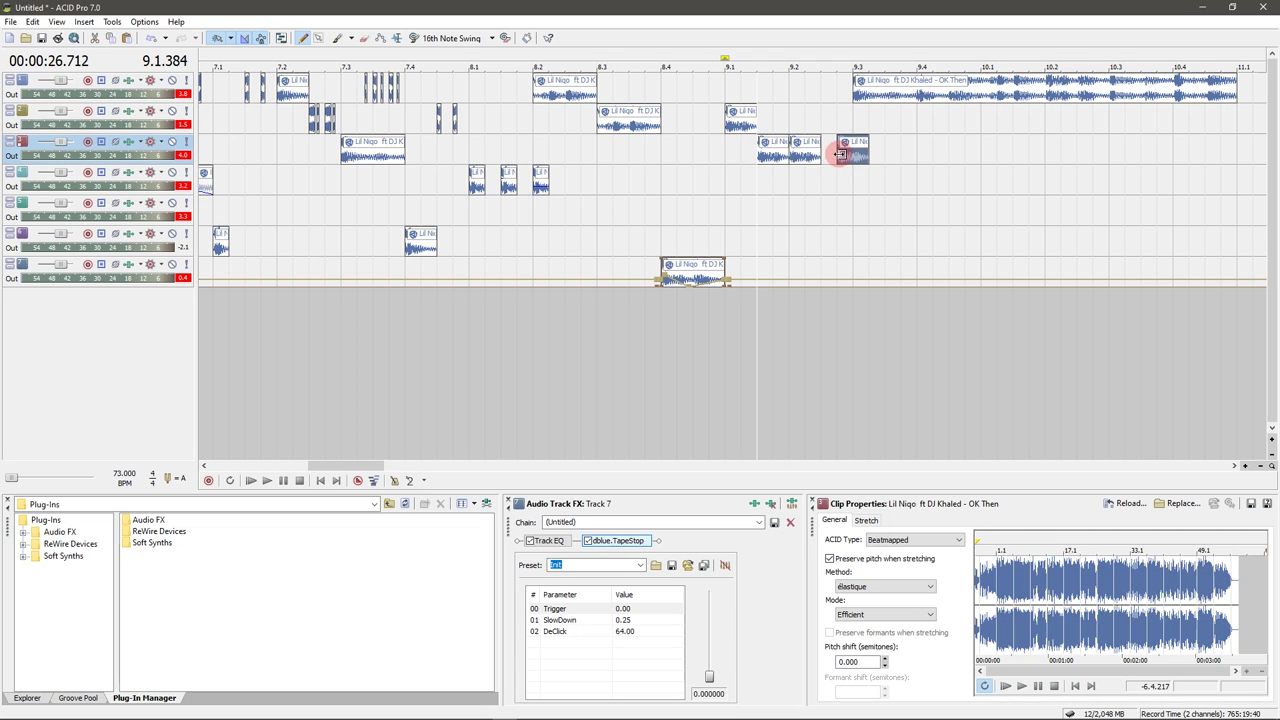
- Lower the gain of the second and third repeated track 3 clips progressively, with the third at about -9.9 dB
{"action": "left_click", "coordinate": [772, 150]}
{"action": "left_click", "coordinate": [834, 155], "text": "shift"}
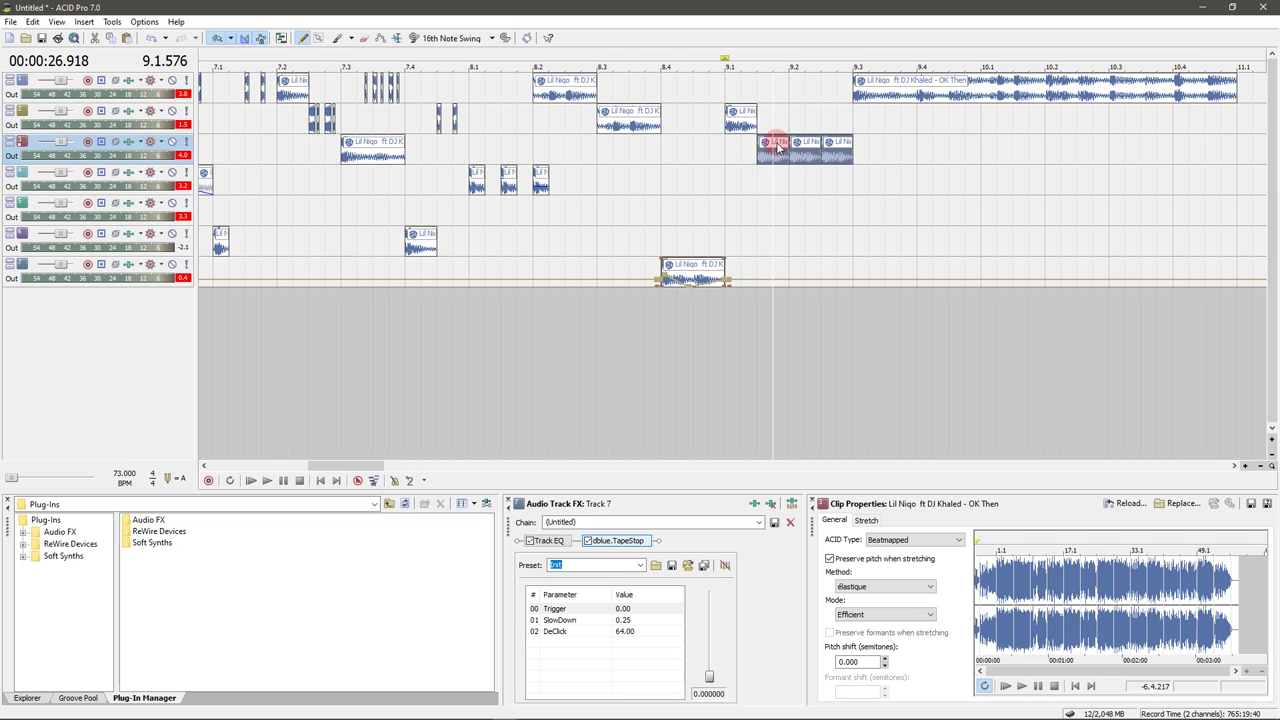
{"action": "left_click_drag", "start_coordinate": [776, 149], "coordinate": [770, 147]}
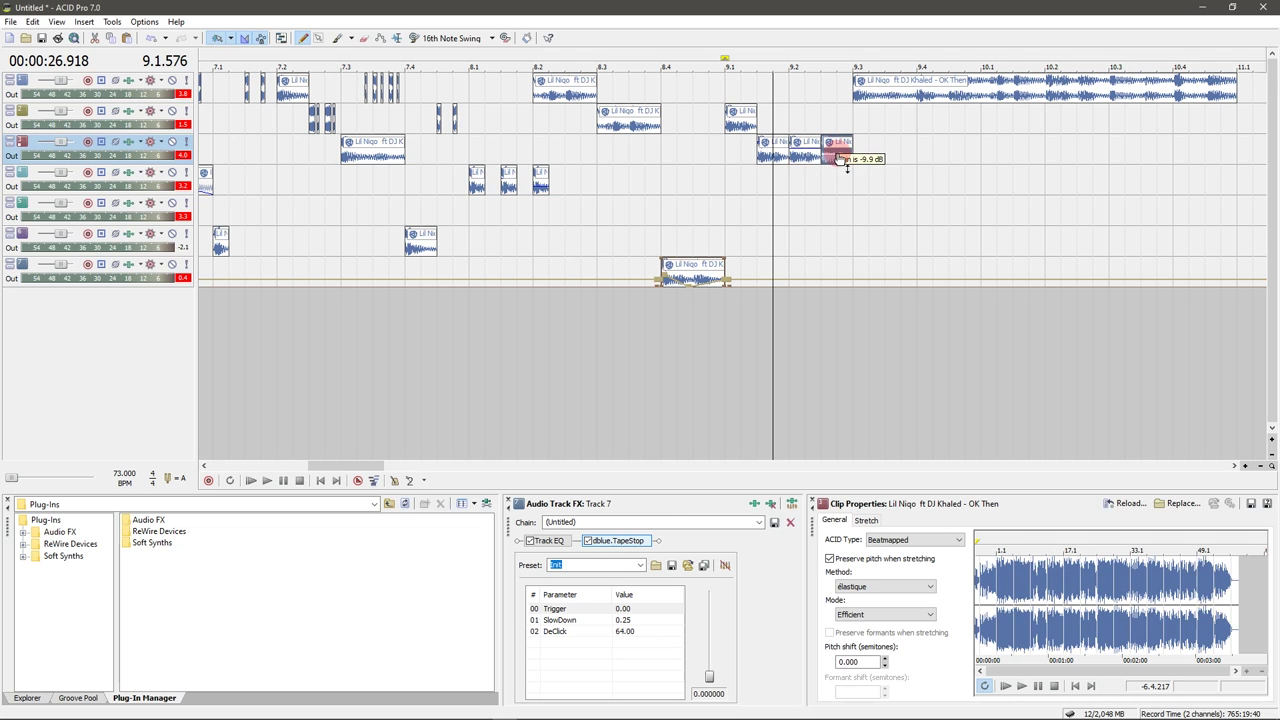
{"action": "left_click_drag", "start_coordinate": [798, 150], "coordinate": [831, 160]}
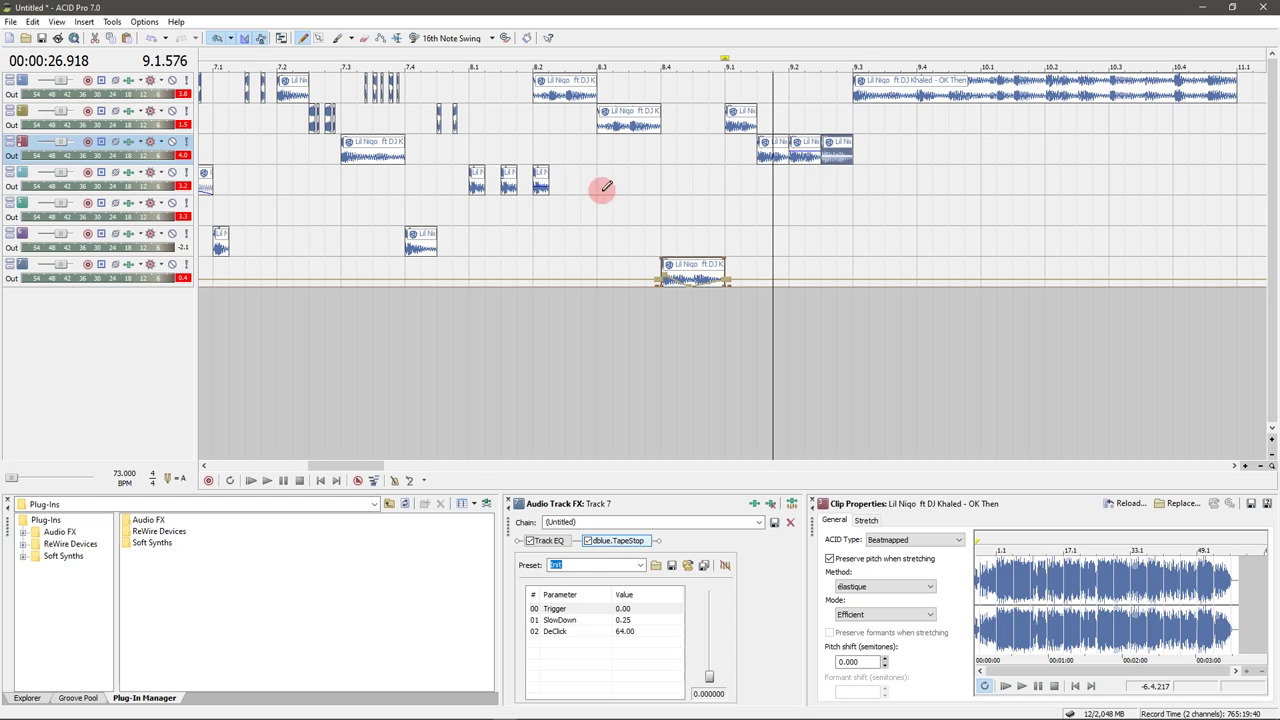
- Play back the arrangement from 7.2 through the repeated track 3 clips
{"action": "left_click", "coordinate": [501, 190]}
{"action": "scroll", "coordinate": [449, 208], "scroll_direction": "down", "scroll_amount": 2}
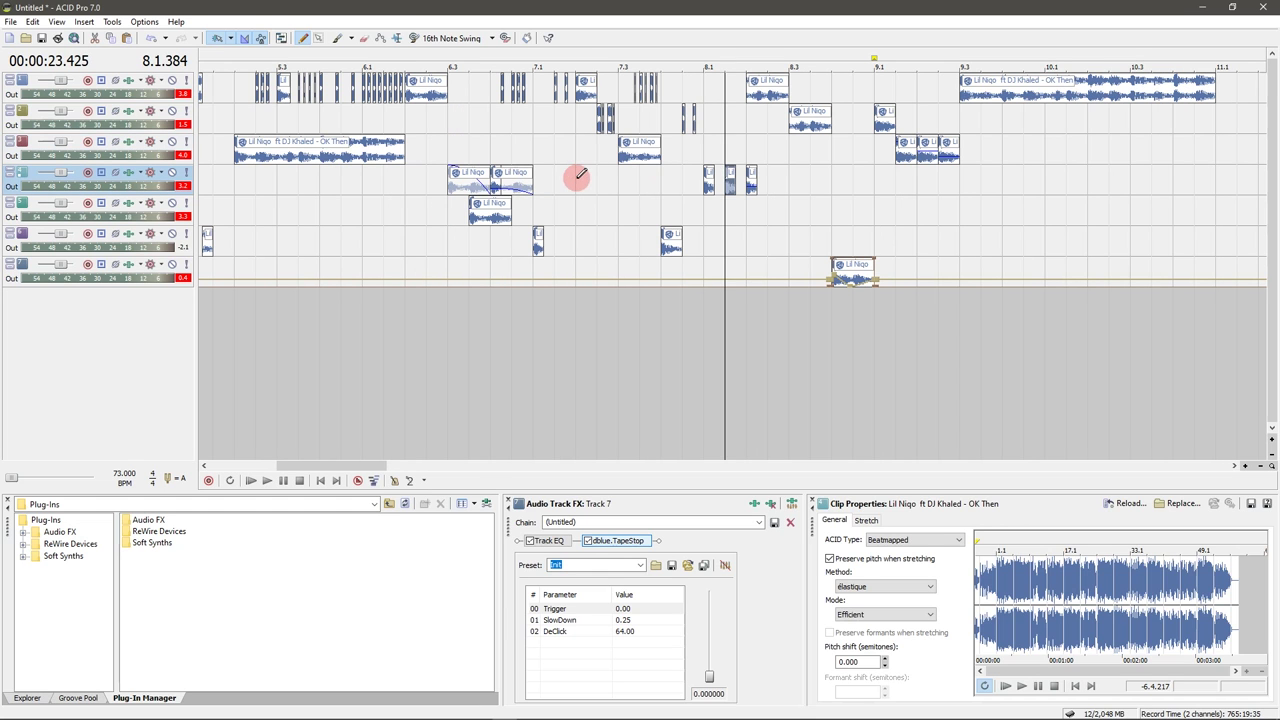
{"action": "left_click", "coordinate": [576, 180]}
{"action": "key", "text": "space"}
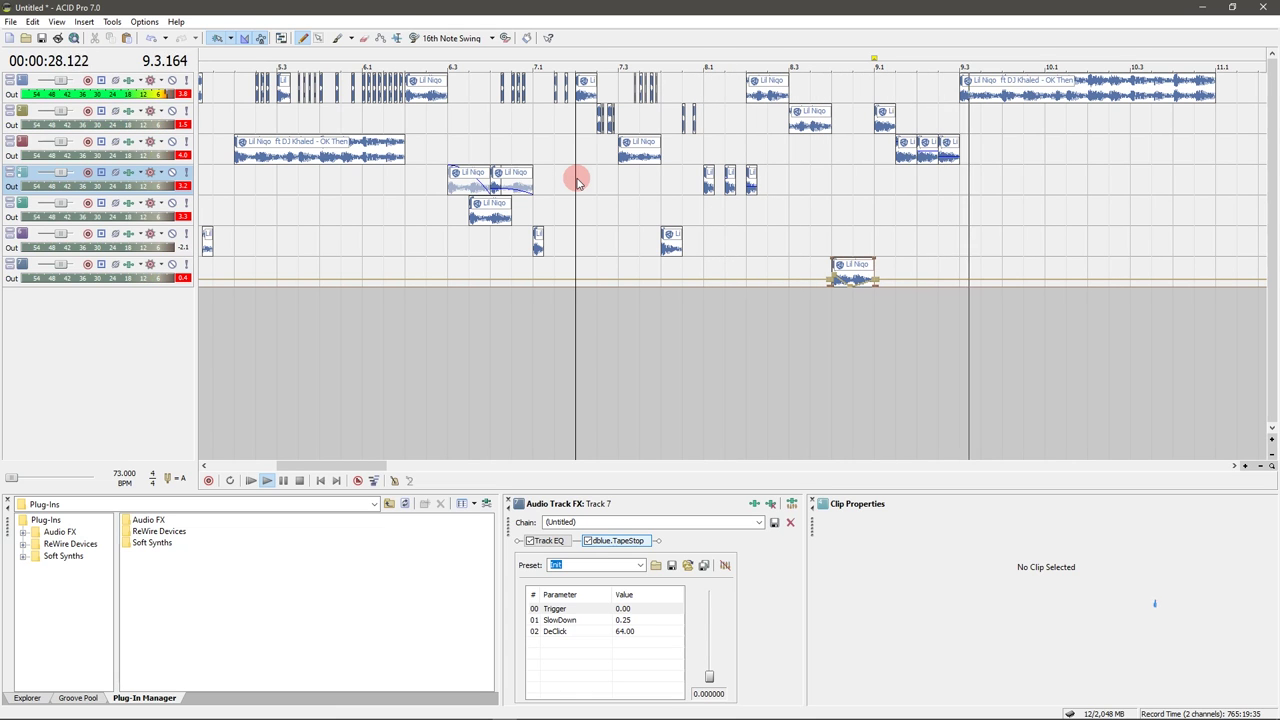
- Copy the first 48 ticks of the long track 1 clip at 9.3 to 9.2.000 on the same track
{"action": "left_click", "coordinate": [937, 76]}
{"action": "left_click", "coordinate": [958, 84]}
{"action": "scroll", "coordinate": [766, 94], "scroll_direction": "up", "scroll_amount": 5}
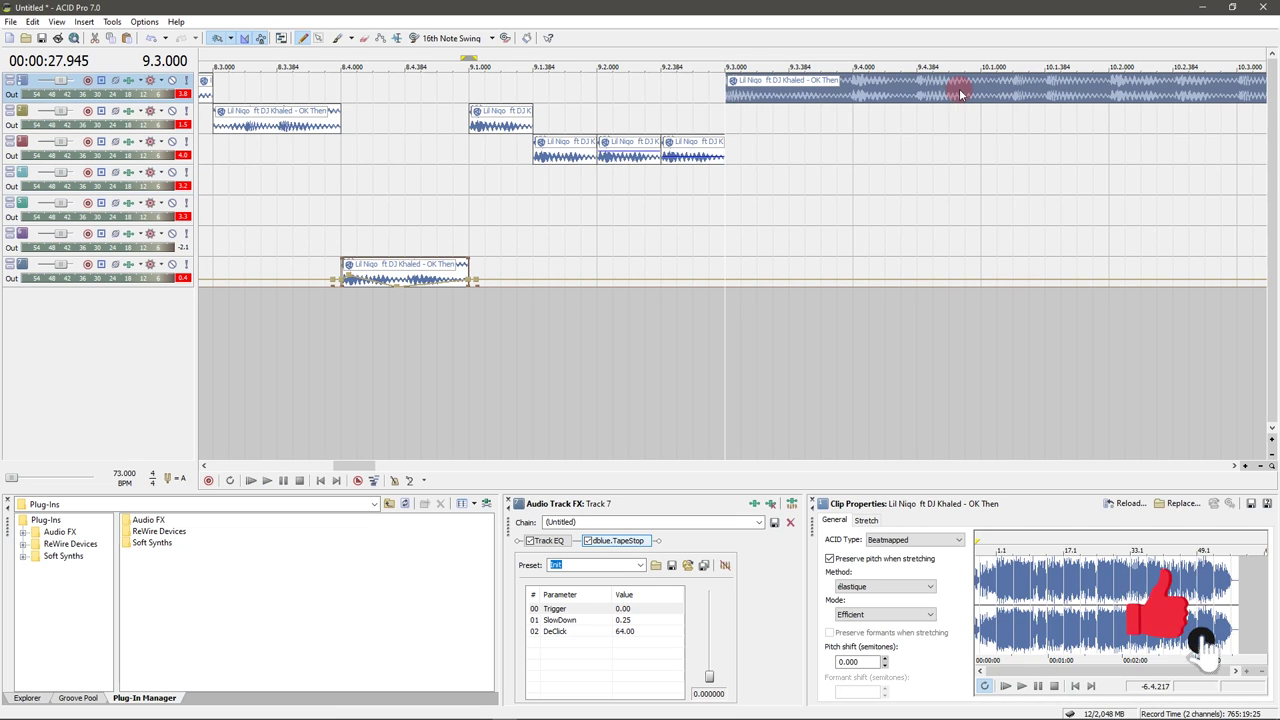
{"action": "scroll", "coordinate": [741, 102], "scroll_direction": "up", "scroll_amount": 2}
{"action": "left_click", "coordinate": [739, 98]}
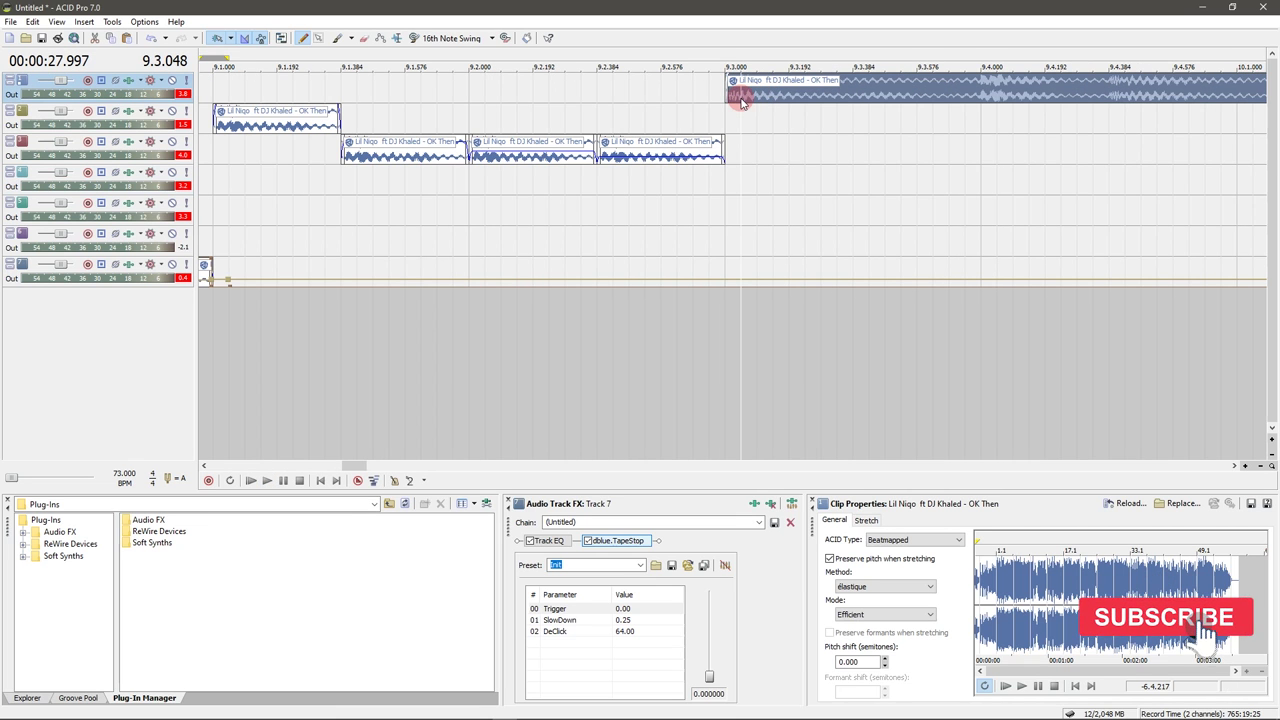
{"action": "left_click_drag", "start_coordinate": [736, 95], "coordinate": [737, 95]}
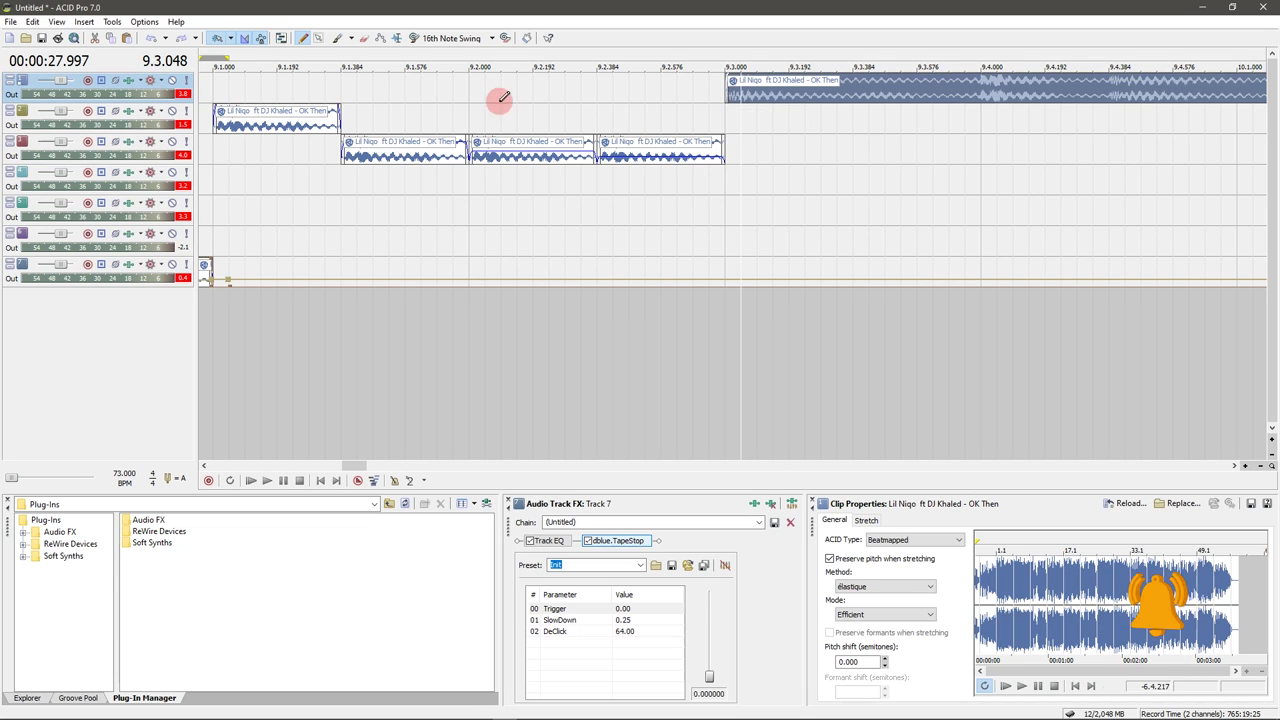
{"action": "left_click", "coordinate": [467, 90]}
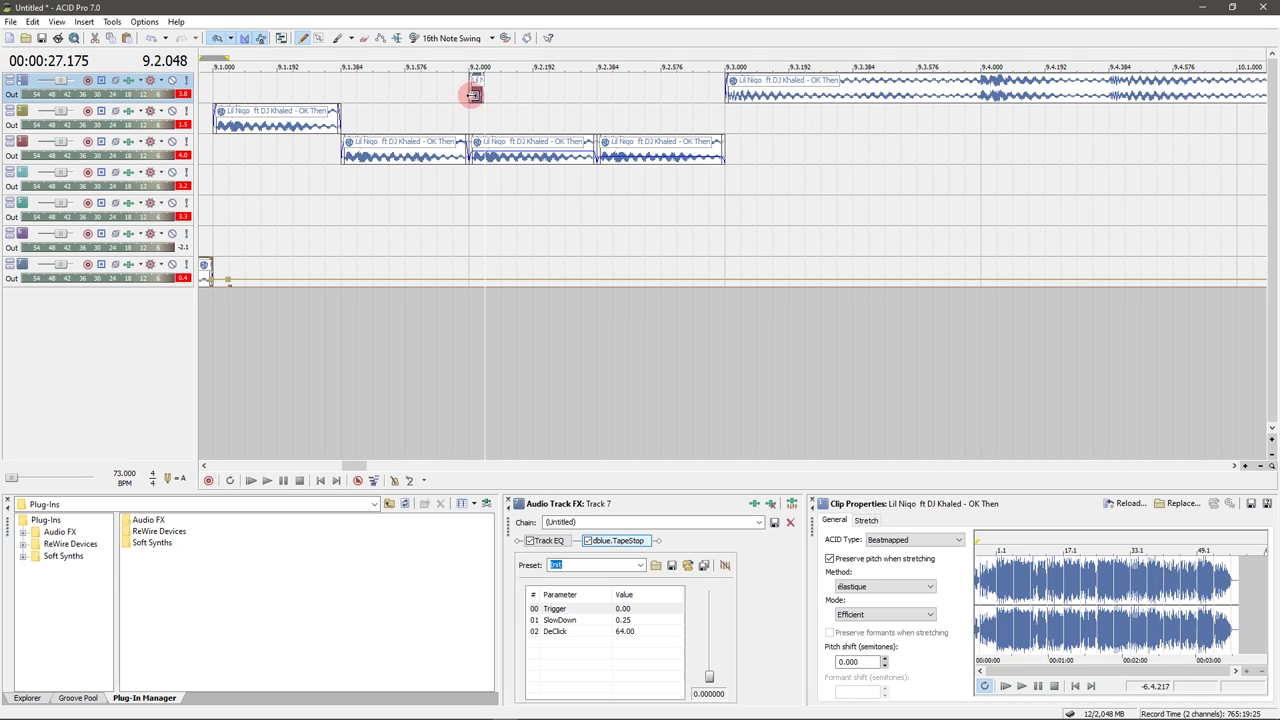
- Repeat the short track 1 slice at 9.2.096, 9.2.192, 9.2.384, 9.2.480, 9.2.576 and 9.2.672
{"action": "left_click", "coordinate": [509, 93]}
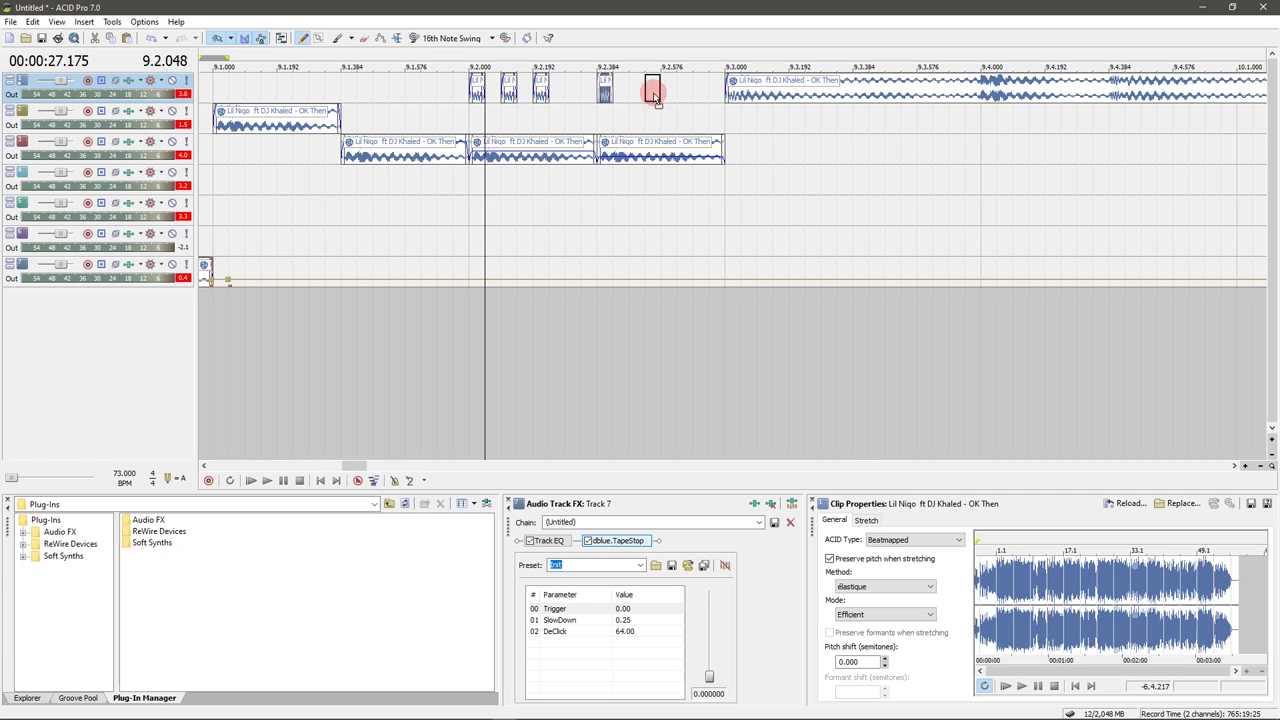
{"action": "left_click", "coordinate": [669, 93]}
{"action": "left_click", "coordinate": [607, 97]}
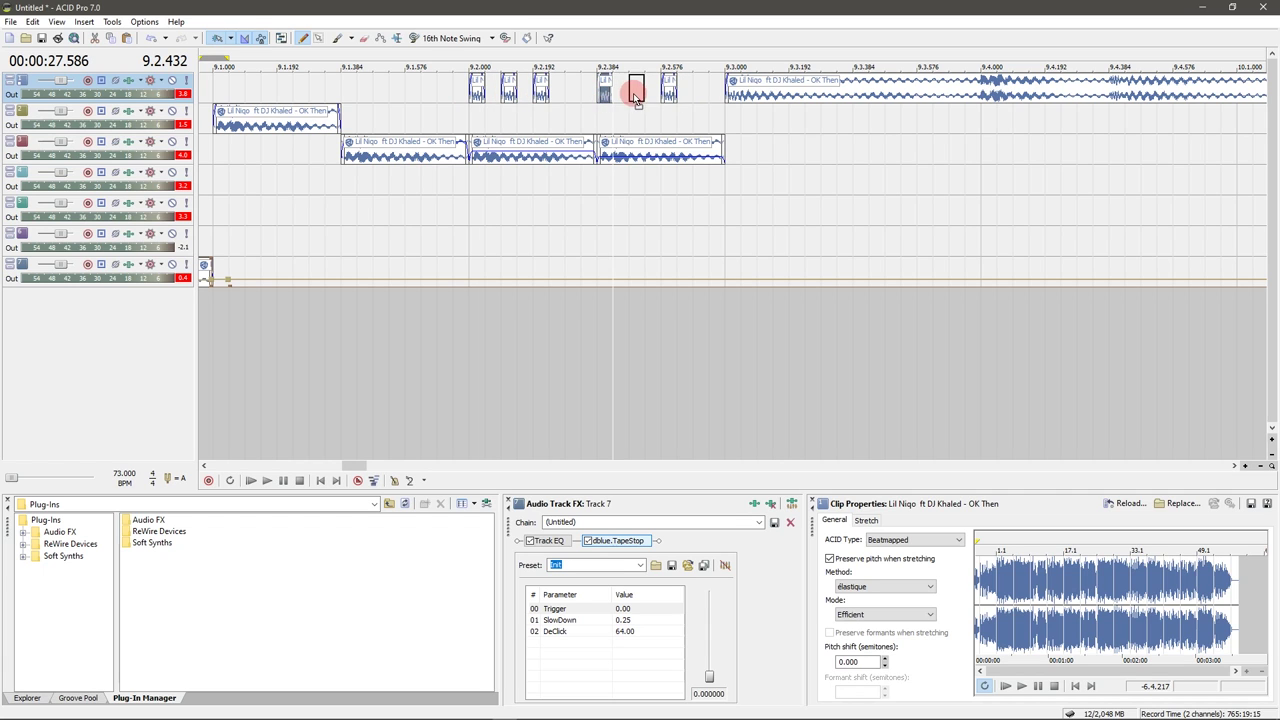
{"action": "left_click", "coordinate": [636, 95]}
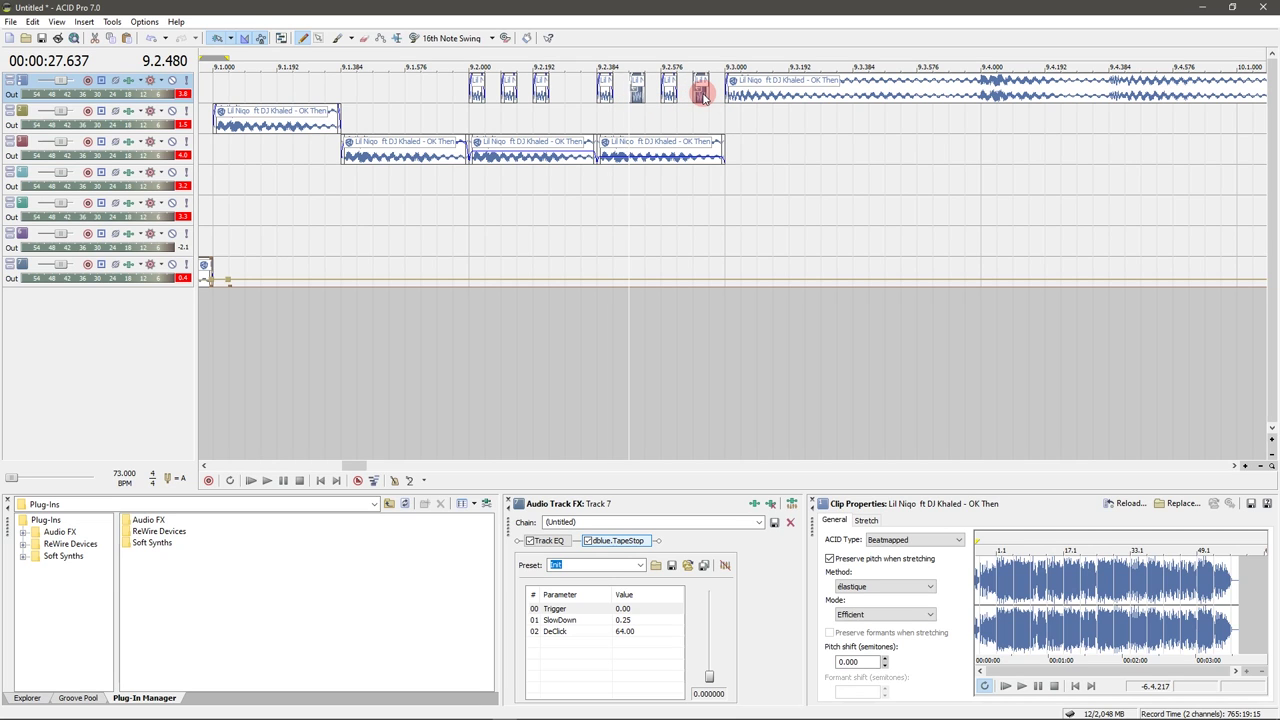
- Shorten the track 1 slices at 9.2.096, 9.2.480 and 9.2.672 to half their length
{"action": "scroll", "coordinate": [688, 97], "scroll_direction": "up", "scroll_amount": 2}
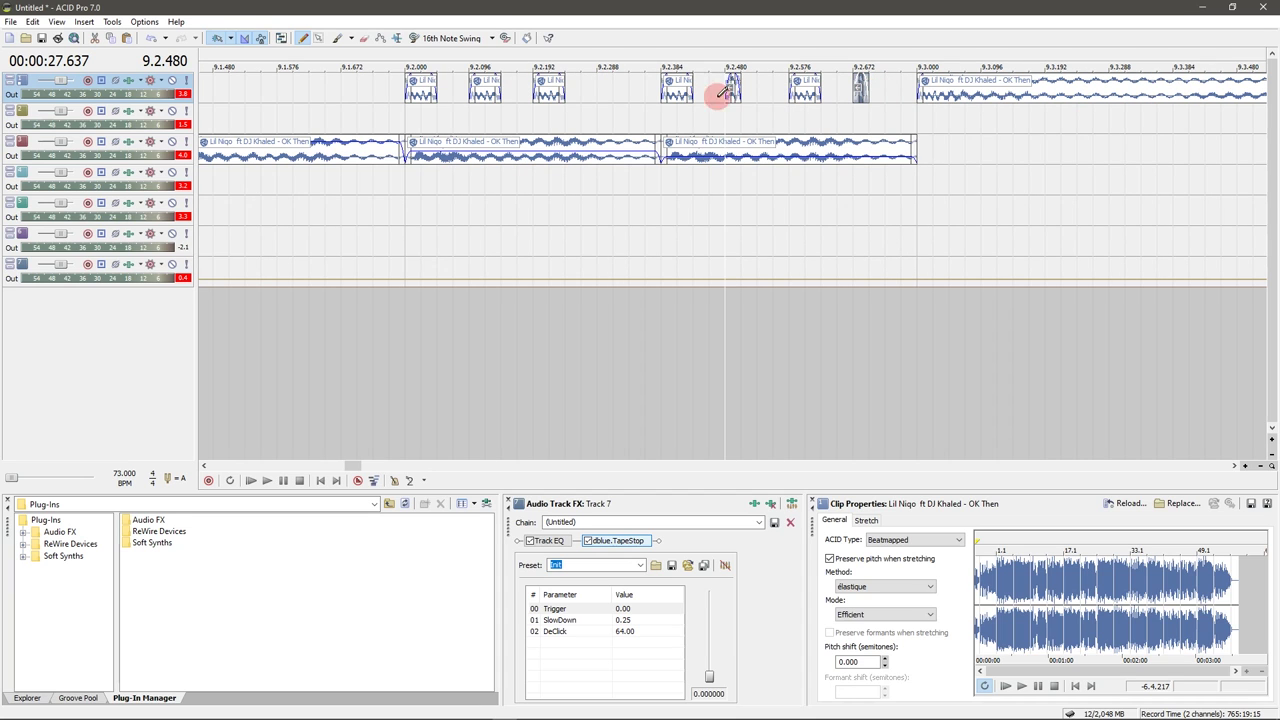
{"action": "left_click", "coordinate": [497, 95]}
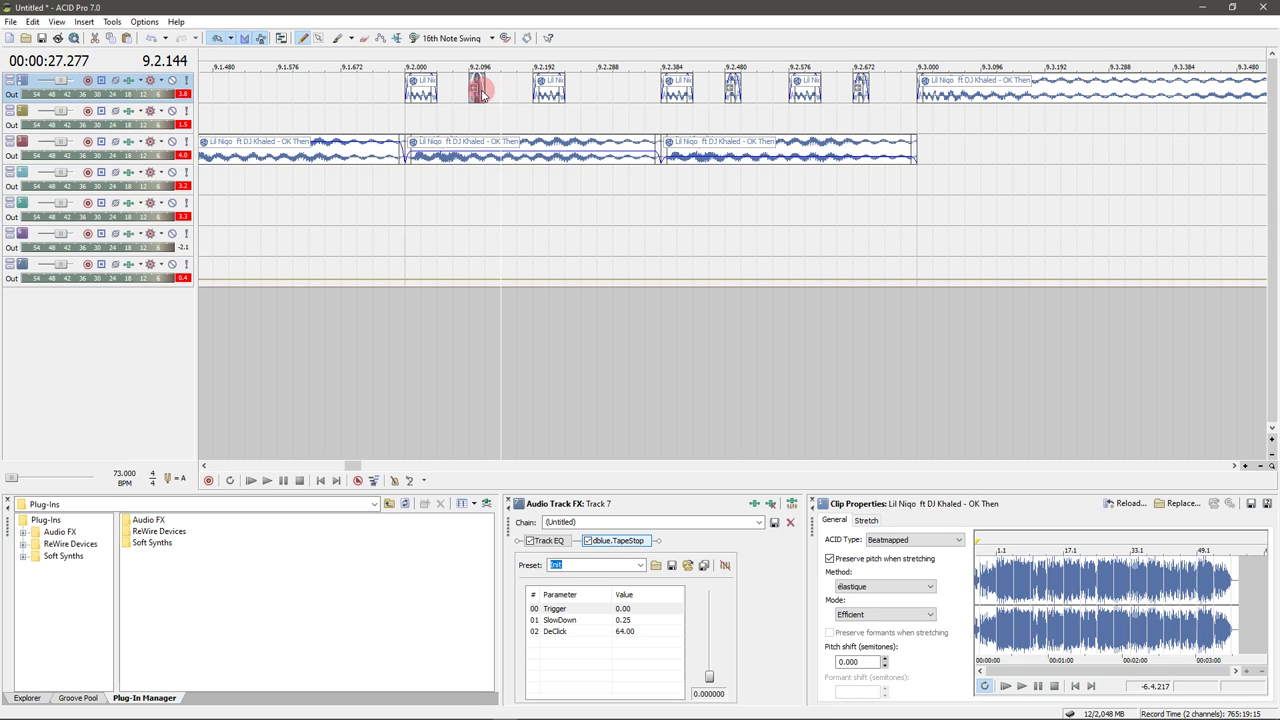
{"action": "scroll", "coordinate": [488, 115], "scroll_direction": "down", "scroll_amount": 4}
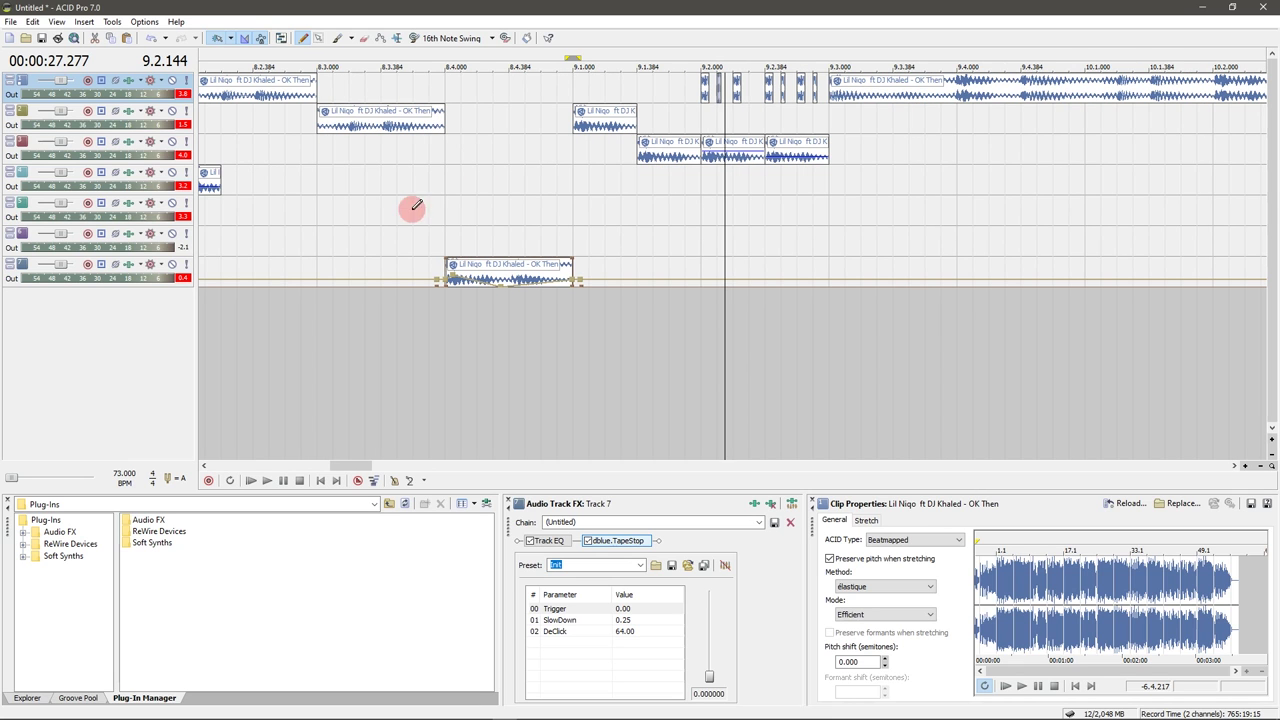
- Play back the tape-stop clip and the new stutter slices from 8.4
{"action": "left_click", "coordinate": [447, 197]}
{"action": "key", "text": "space"}
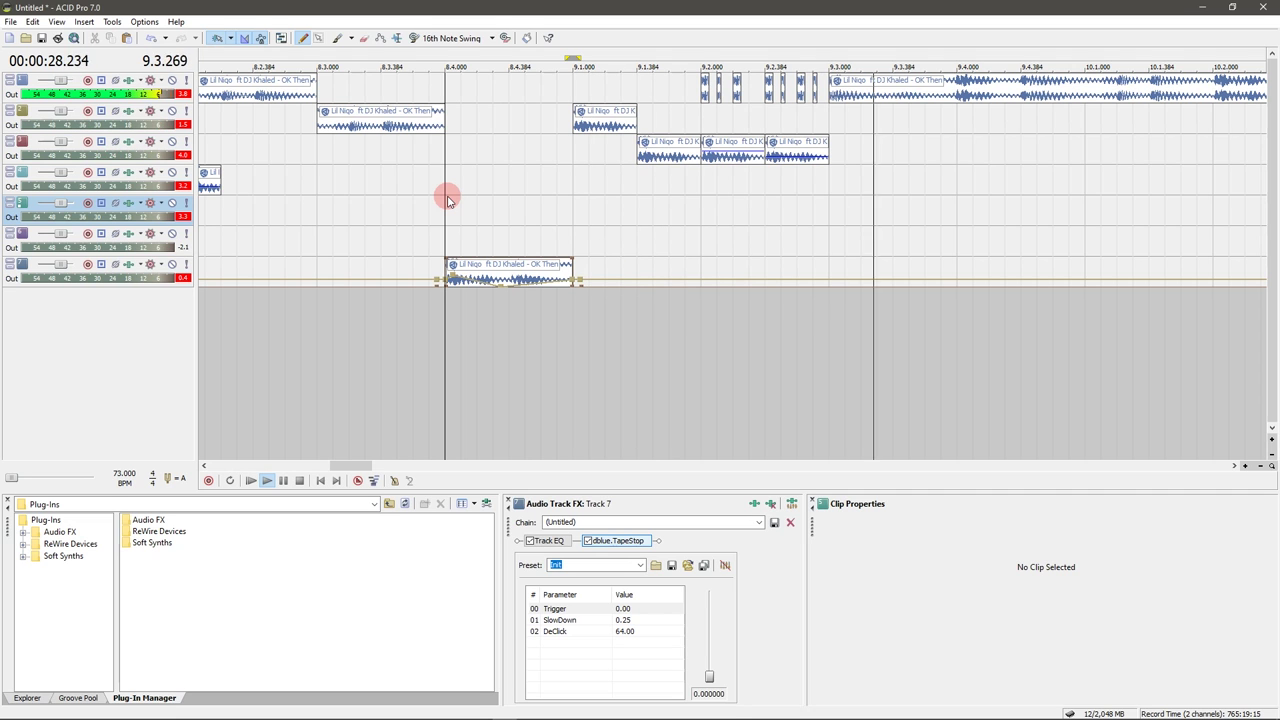
{"action": "key", "text": "space"}
{"action": "key", "text": "space"}
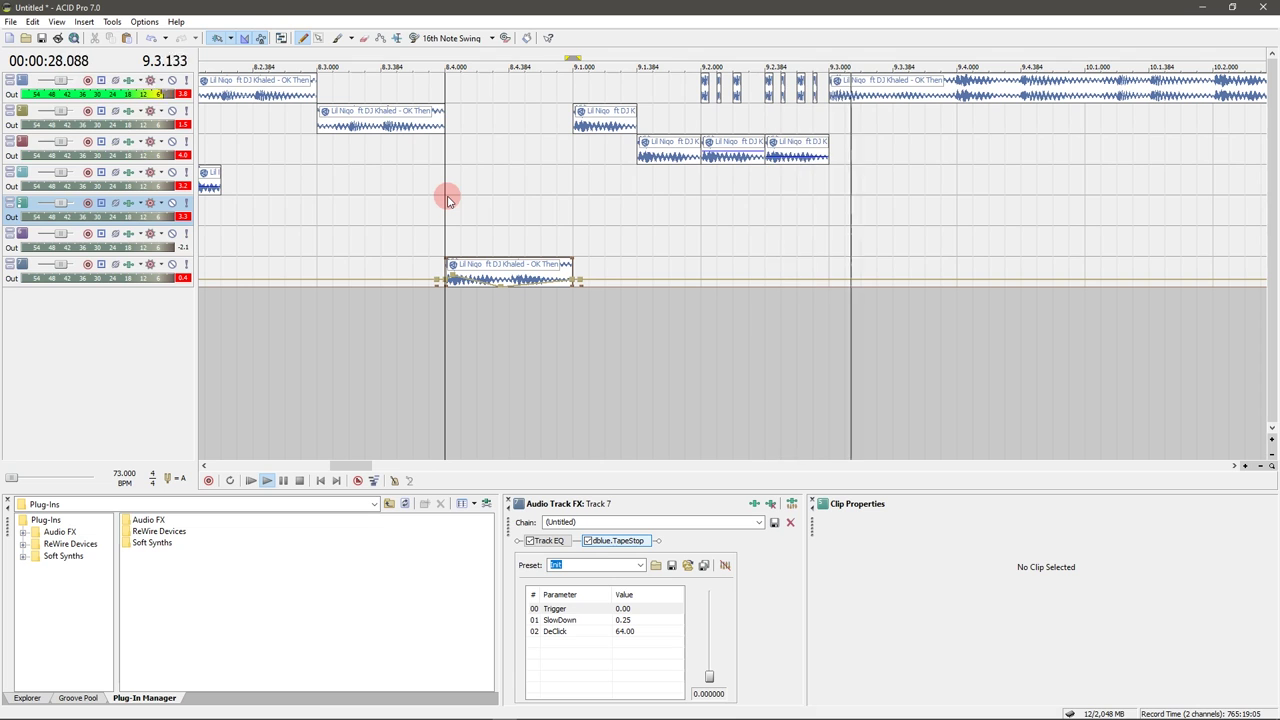
{"action": "key", "text": "space"}
- Play back the whole arrangement from 2.1
{"action": "scroll", "coordinate": [697, 189], "scroll_direction": "down", "scroll_amount": 5}
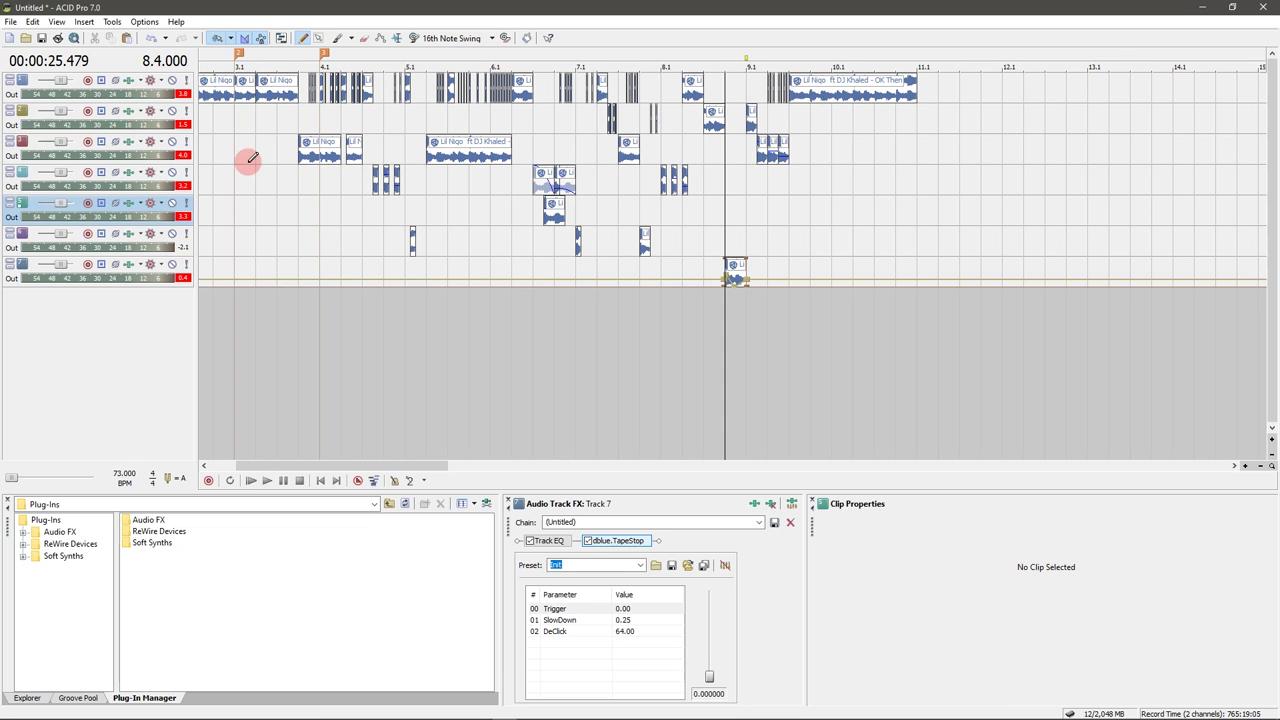
{"action": "scroll", "coordinate": [248, 160], "scroll_direction": "down", "scroll_amount": 1}
{"action": "left_click", "coordinate": [266, 121]}
{"action": "key", "text": "space"}
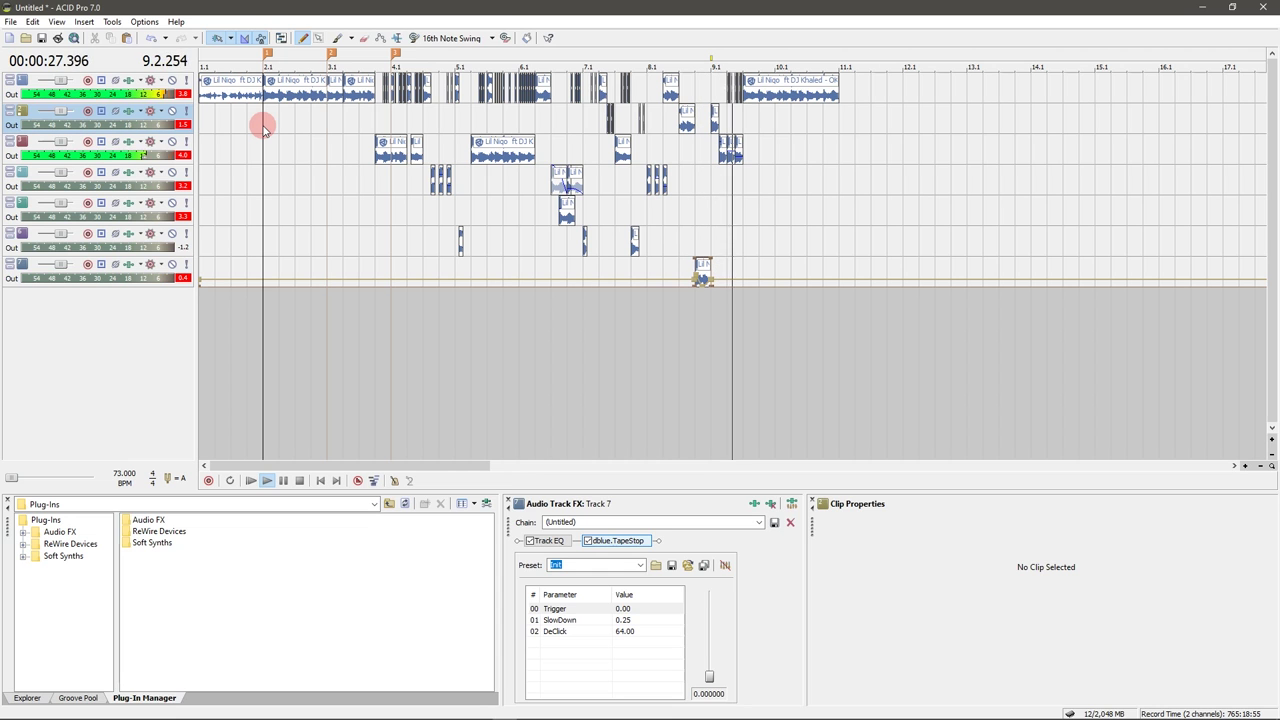
- Split the long track 1 clip at 9.4 and 9.4.192, and delete everything after the second cut
{"action": "left_click", "coordinate": [756, 99]}
{"action": "scroll", "coordinate": [756, 99], "scroll_direction": "up", "scroll_amount": 3}
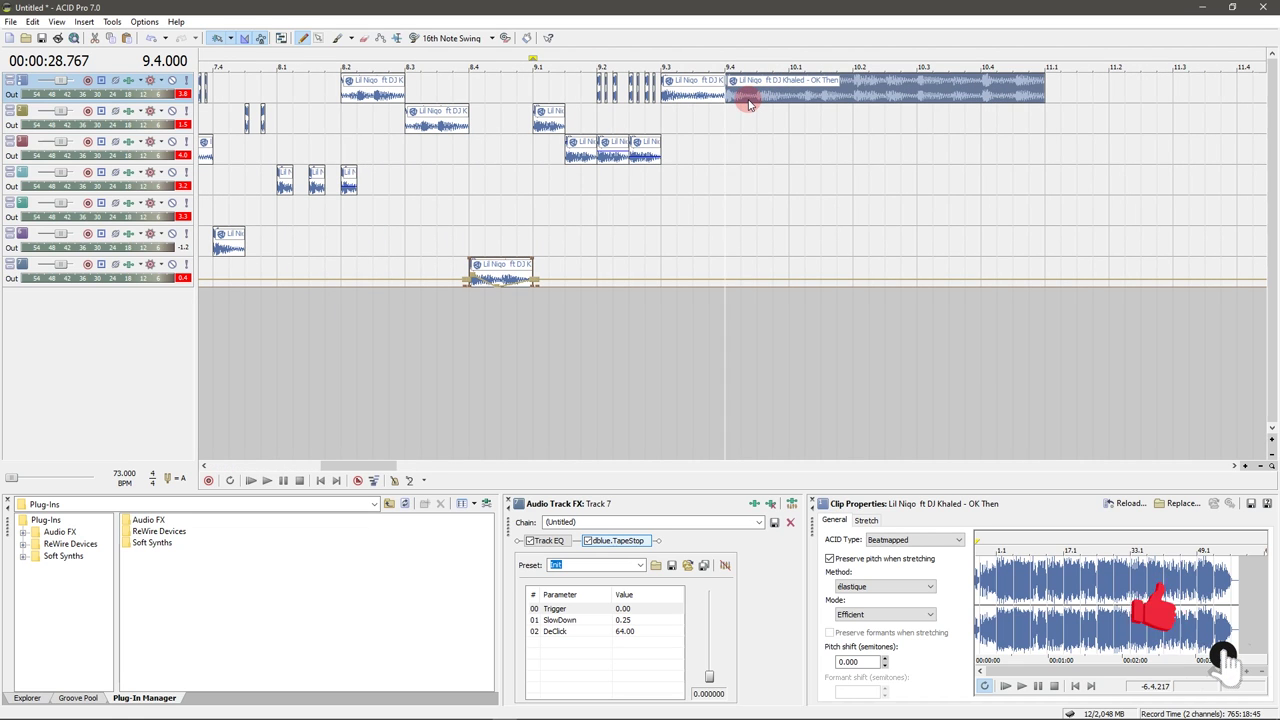
{"action": "left_click", "coordinate": [740, 95]}
{"action": "key", "text": "s"}
{"action": "key", "text": "Delete"}
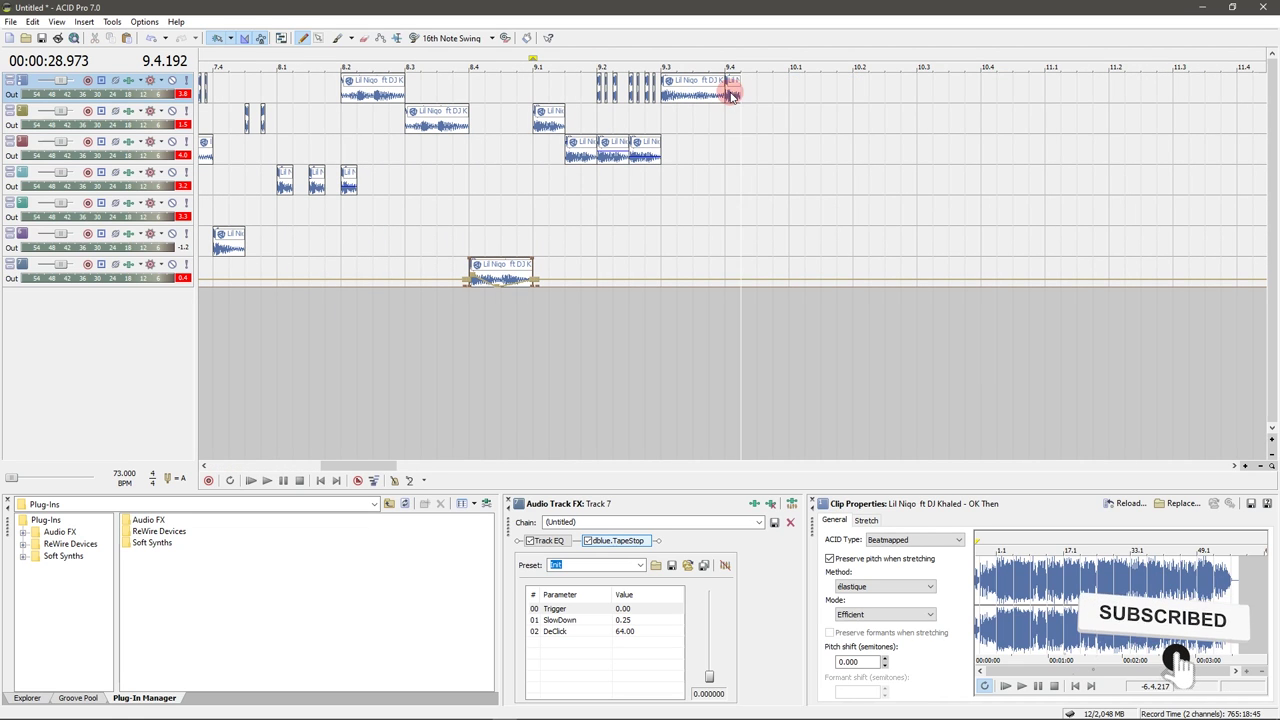
- Move the 9.4 slice to track 6 and repeat it at 9.4.384 and 10.1, pitched -1 and -2 semitones
{"action": "left_click", "coordinate": [728, 92]}
{"action": "key", "text": "Delete"}
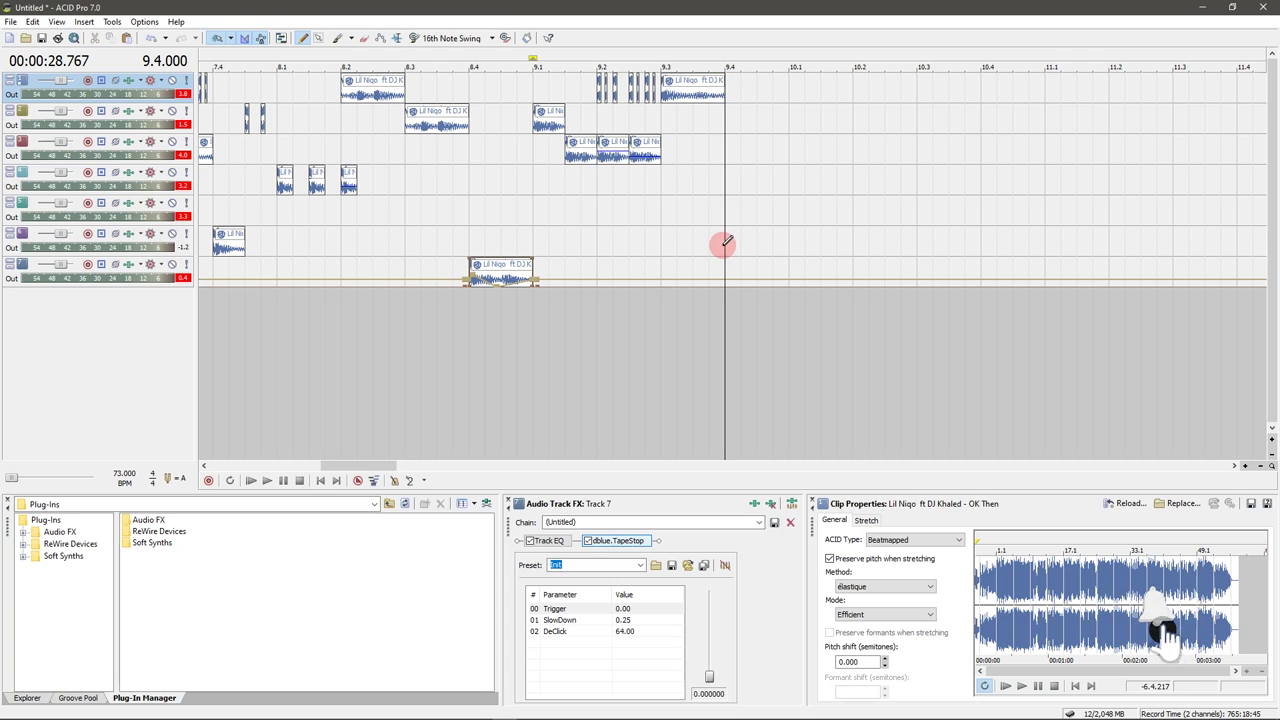
{"action": "left_click", "coordinate": [730, 242]}
{"action": "left_click", "coordinate": [764, 240]}
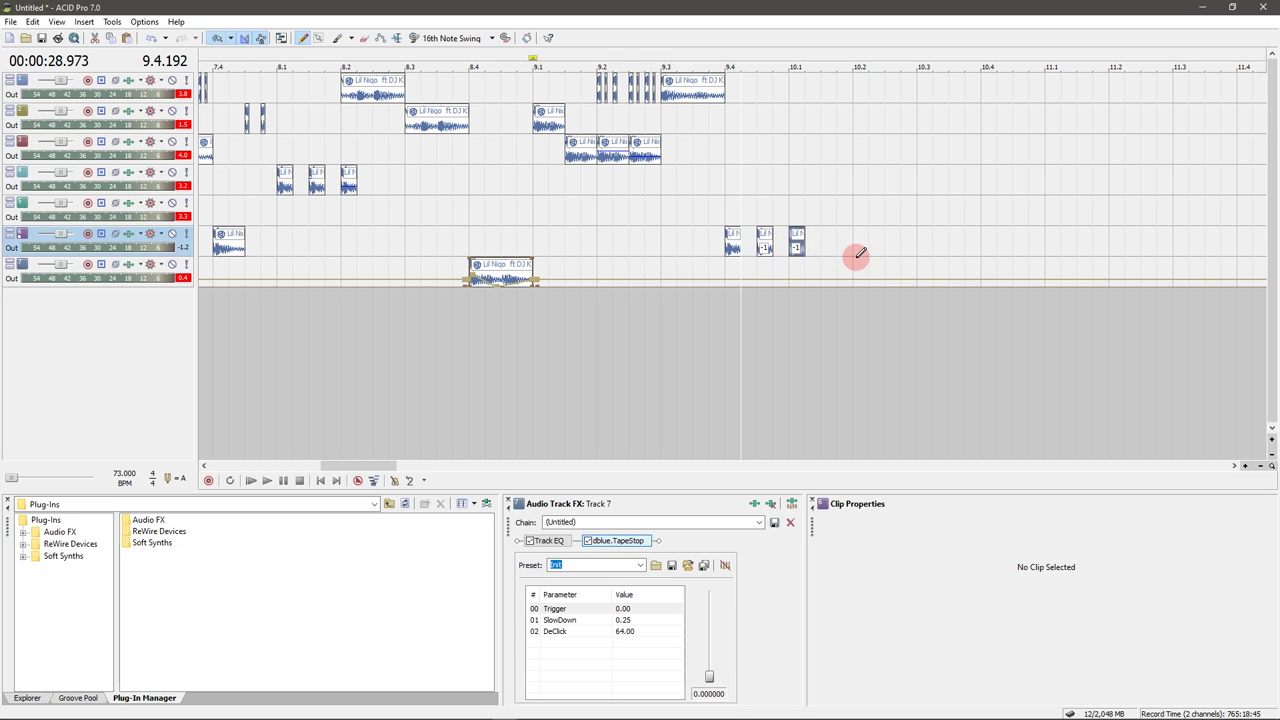
- Play back the descending track 6 slices starting from 9.3
{"action": "left_click", "coordinate": [663, 200]}
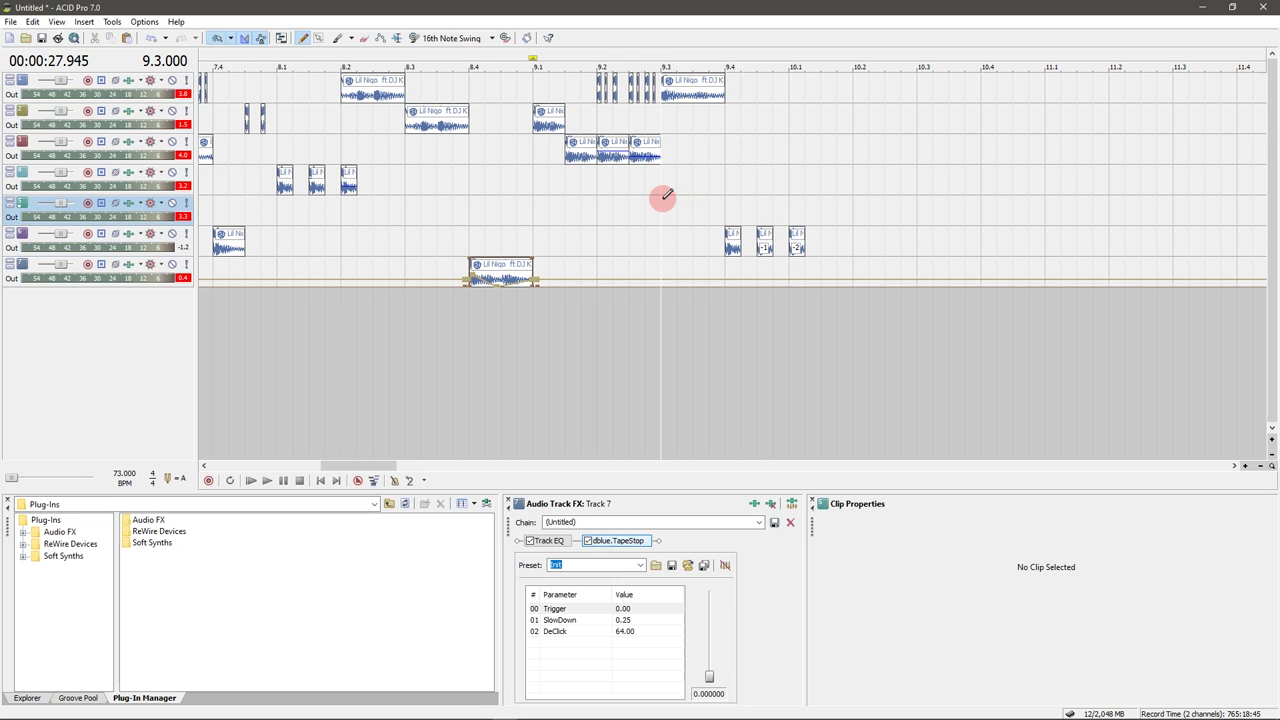
{"action": "key", "text": "space"}
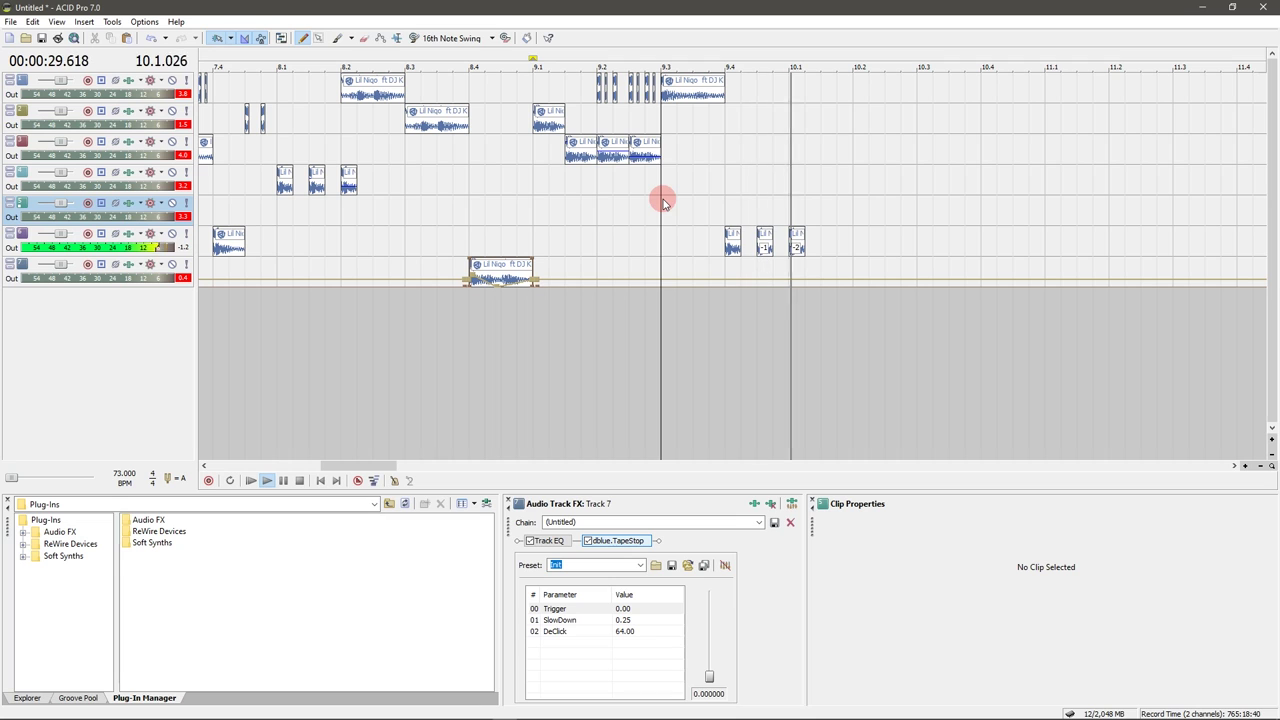
{"action": "key", "text": "space"}
- Copy the one-beat track 1 clip at 9.3 to 10.2 and the short slice at 9.2 to 10.1.384
{"action": "left_click_drag", "start_coordinate": [666, 97], "coordinate": [857, 88]}
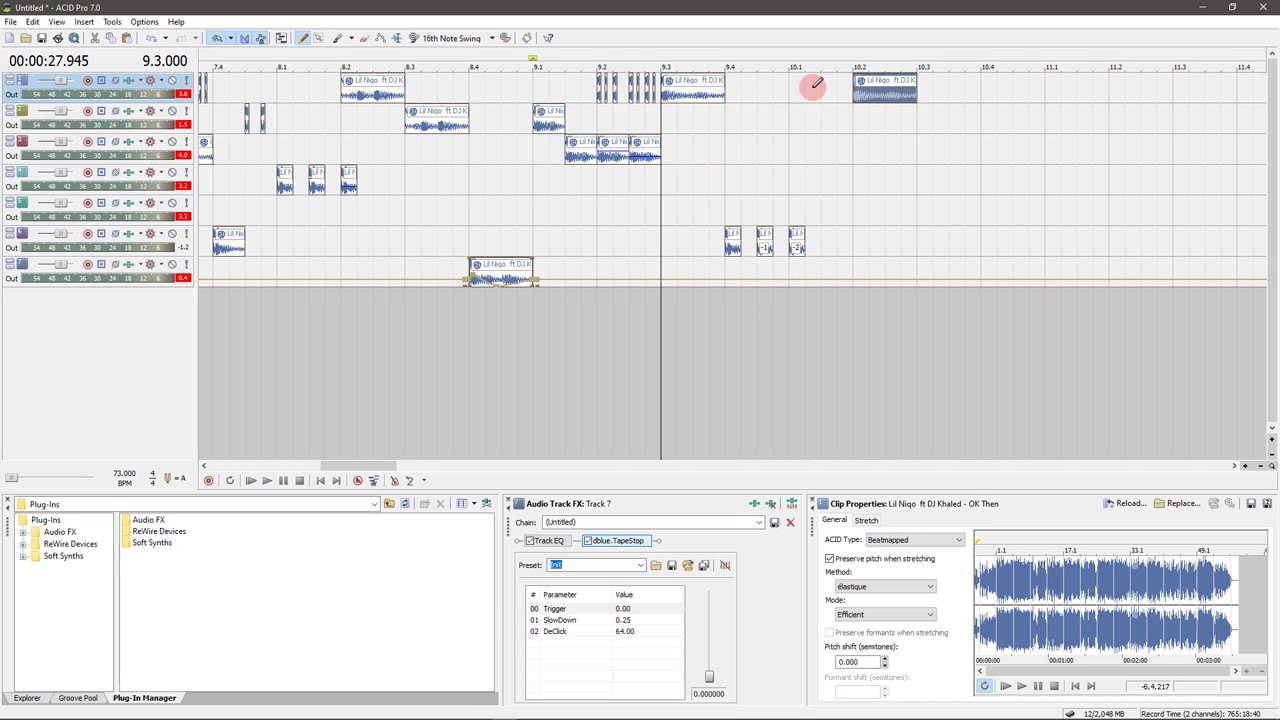
{"action": "left_click", "coordinate": [597, 91]}
{"action": "left_click", "coordinate": [820, 84]}
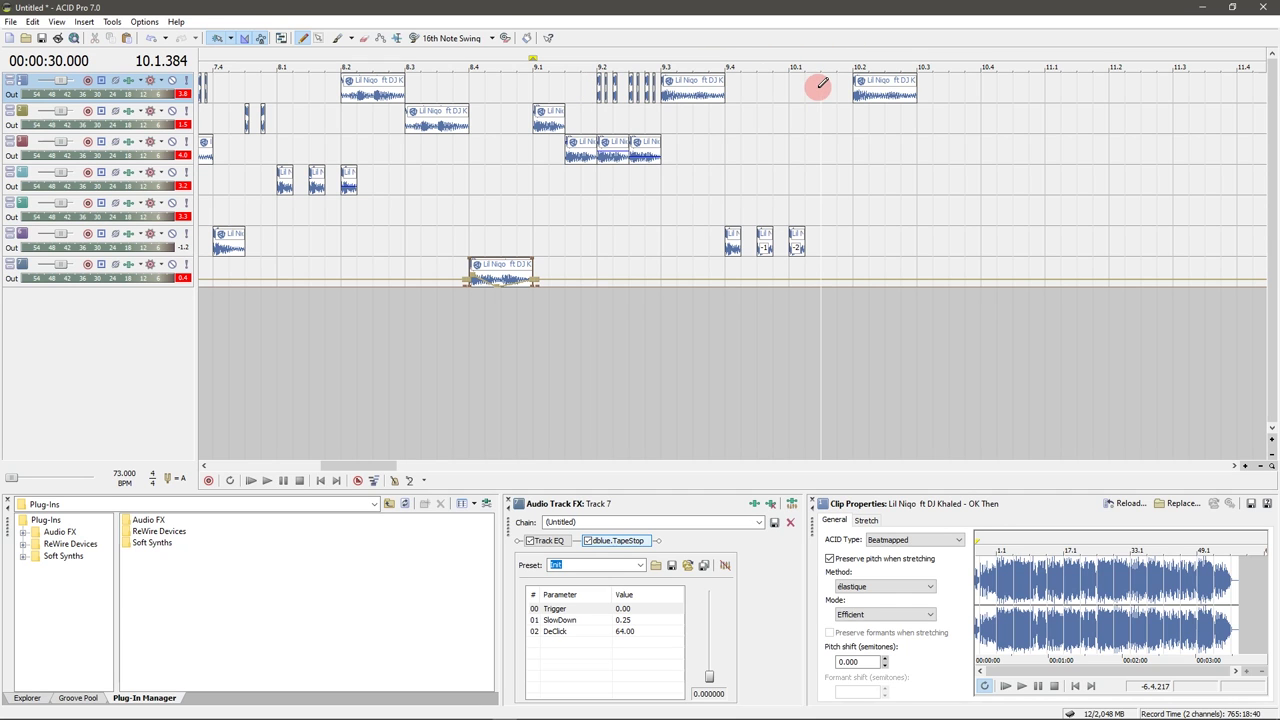
{"action": "scroll", "coordinate": [820, 90], "scroll_direction": "up", "scroll_amount": 4}
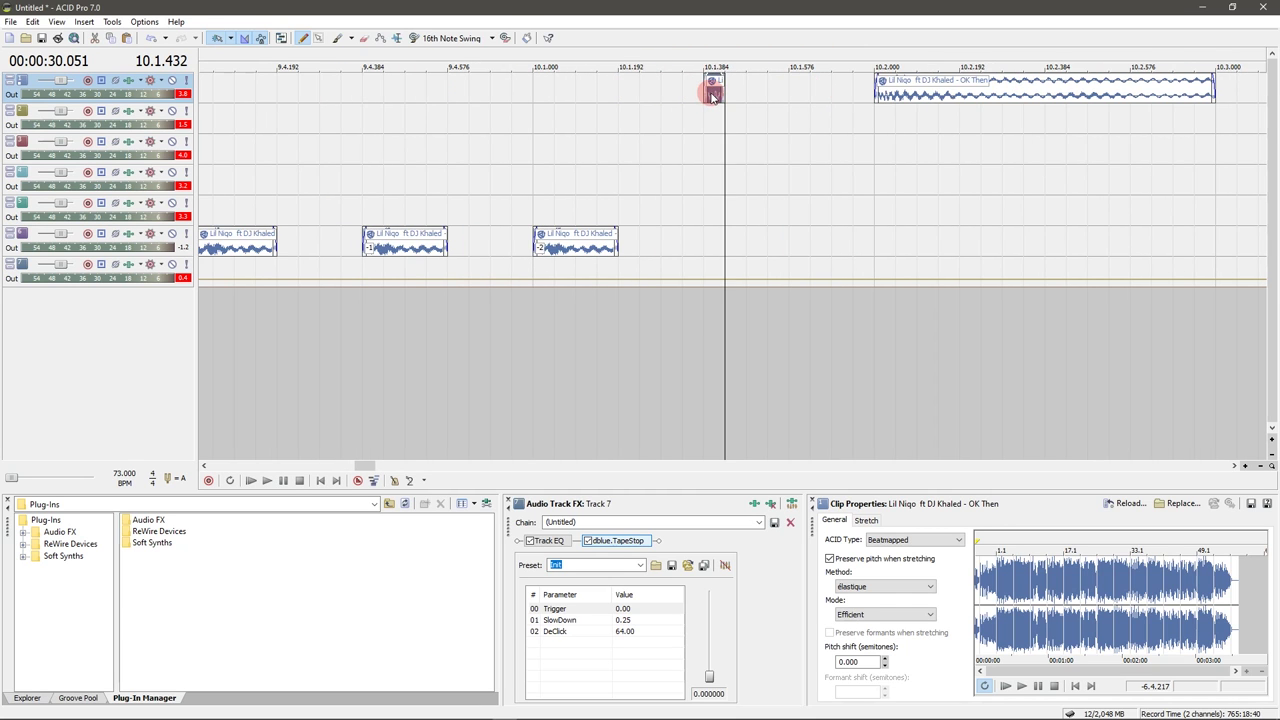
- Duplicate the 10.1.384 slice to 10.1.480 and 10.1.576, then halve the length of the first and third slices
{"action": "scroll", "coordinate": [713, 95], "scroll_direction": "down", "scroll_amount": 1}
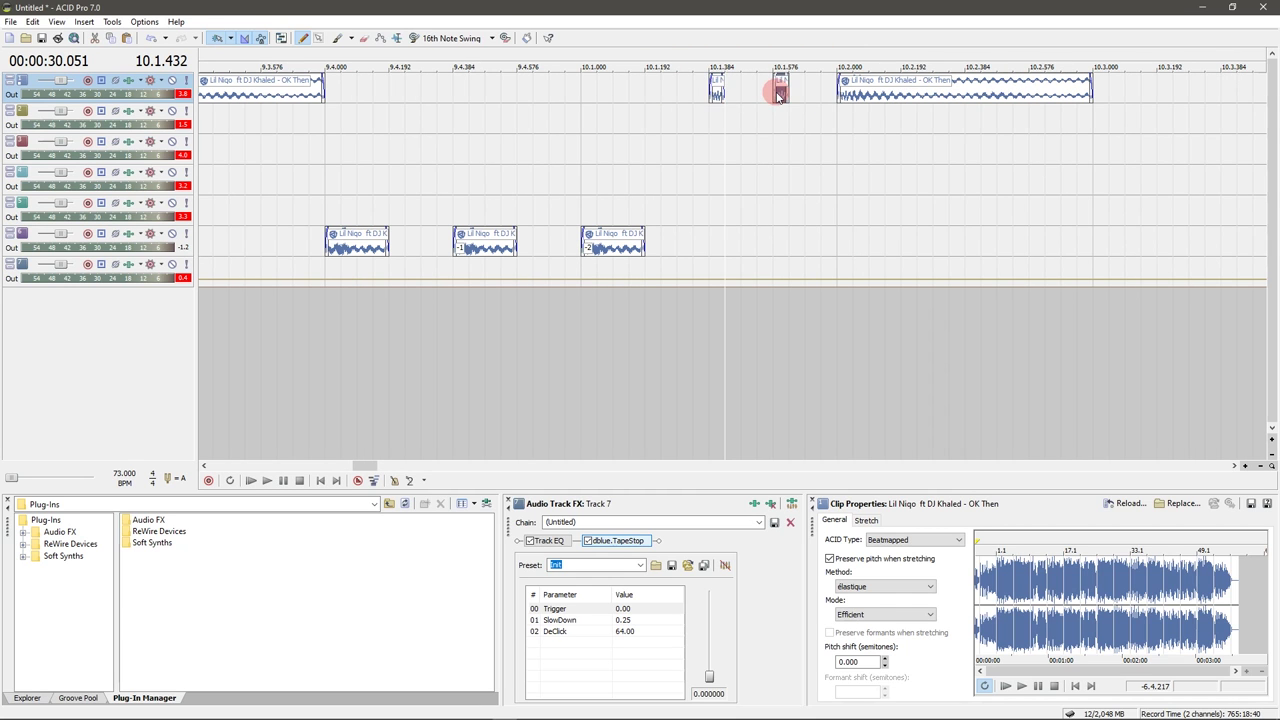
{"action": "scroll", "coordinate": [776, 92], "scroll_direction": "up", "scroll_amount": 3}
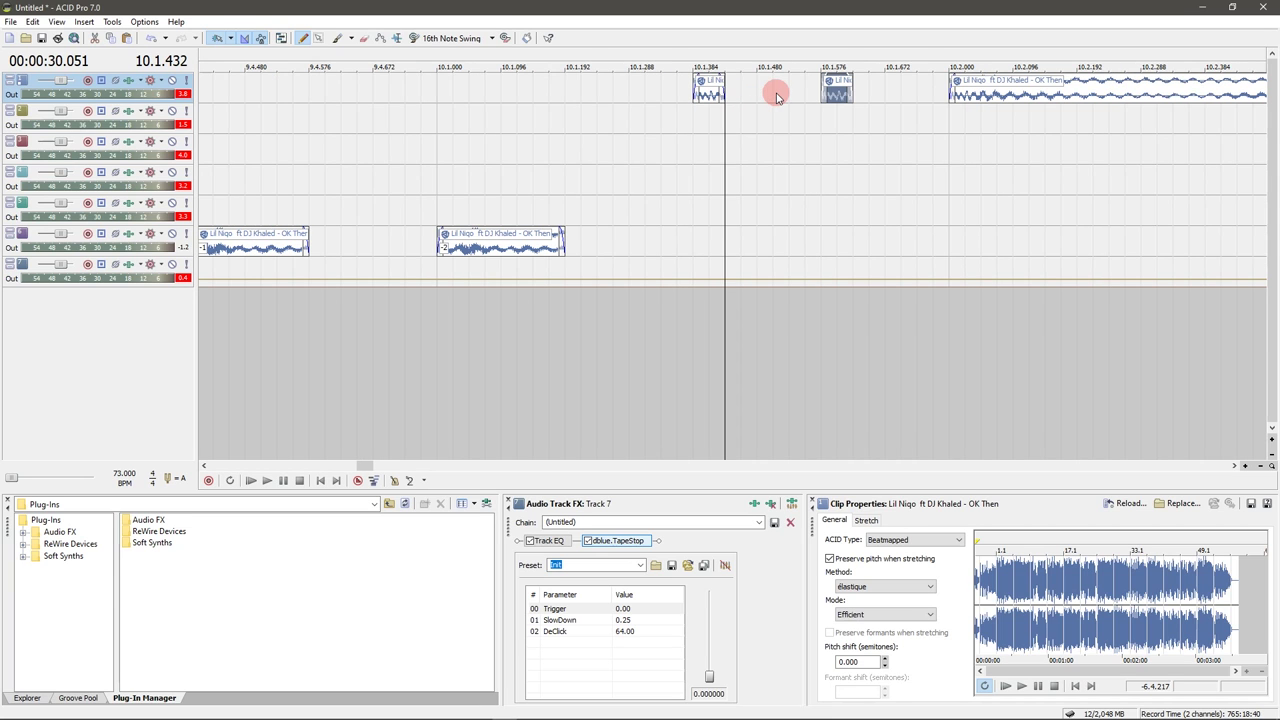
{"action": "left_click_drag", "start_coordinate": [700, 88], "coordinate": [760, 96]}
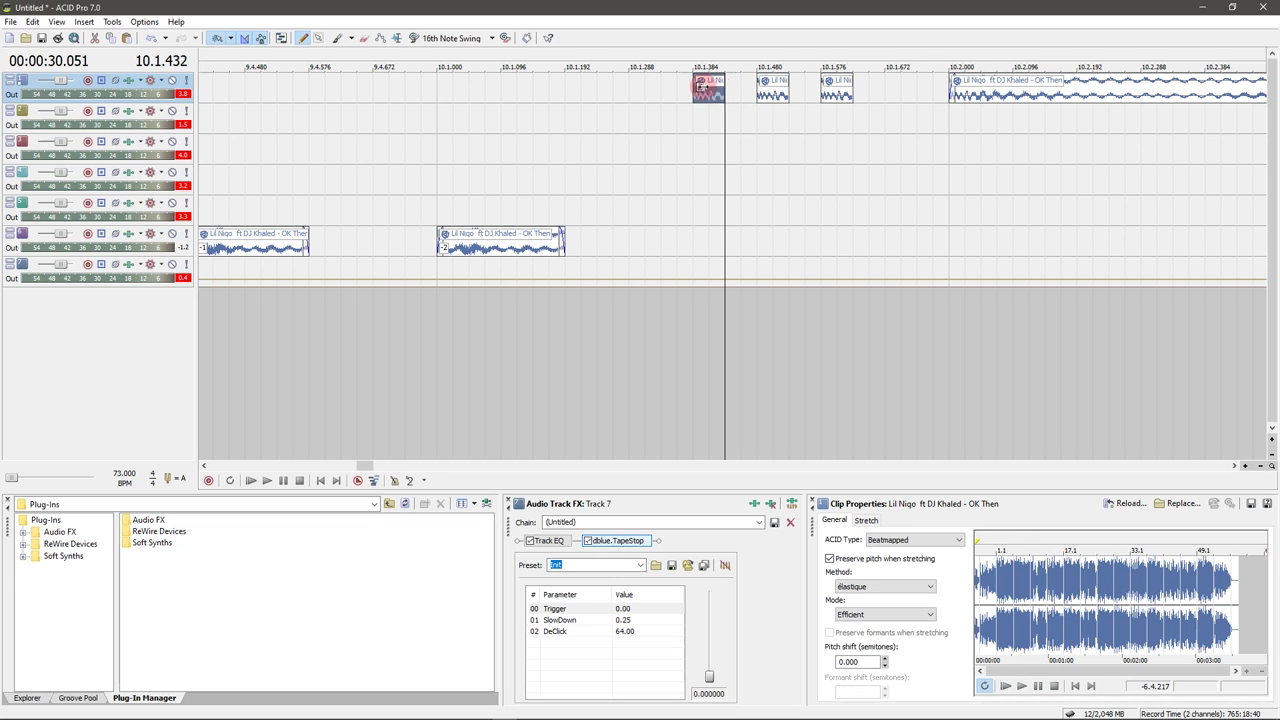
{"action": "left_click", "coordinate": [846, 84]}
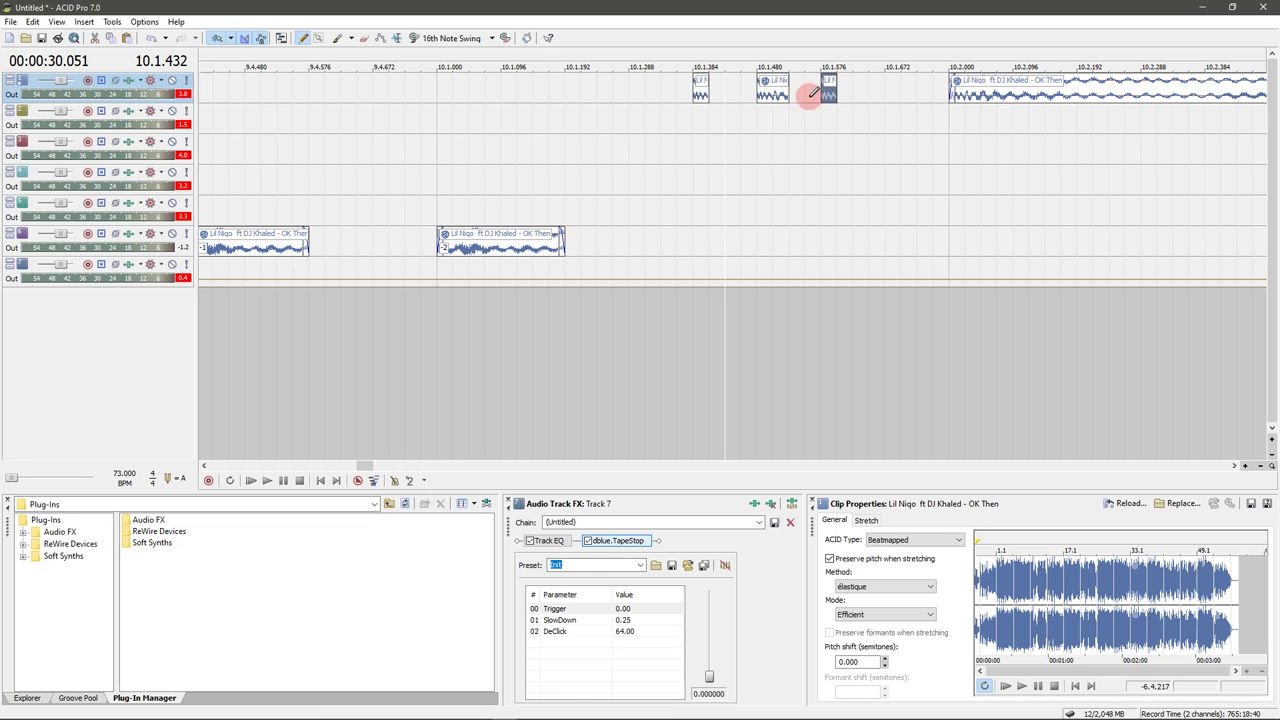
{"action": "scroll", "coordinate": [750, 115], "scroll_direction": "down", "scroll_amount": 4}
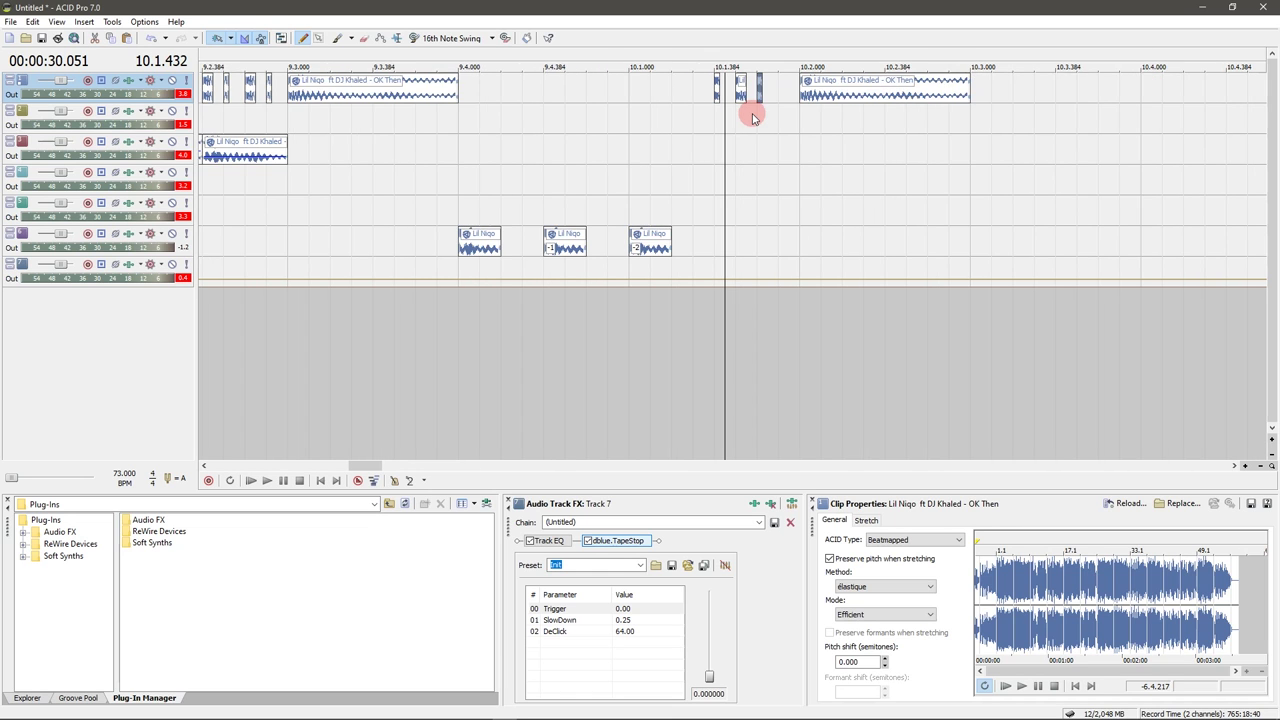
- Play back the new track 1 slices and the following clip from 10.1
{"action": "left_click", "coordinate": [648, 158]}
{"action": "key", "text": "space"}
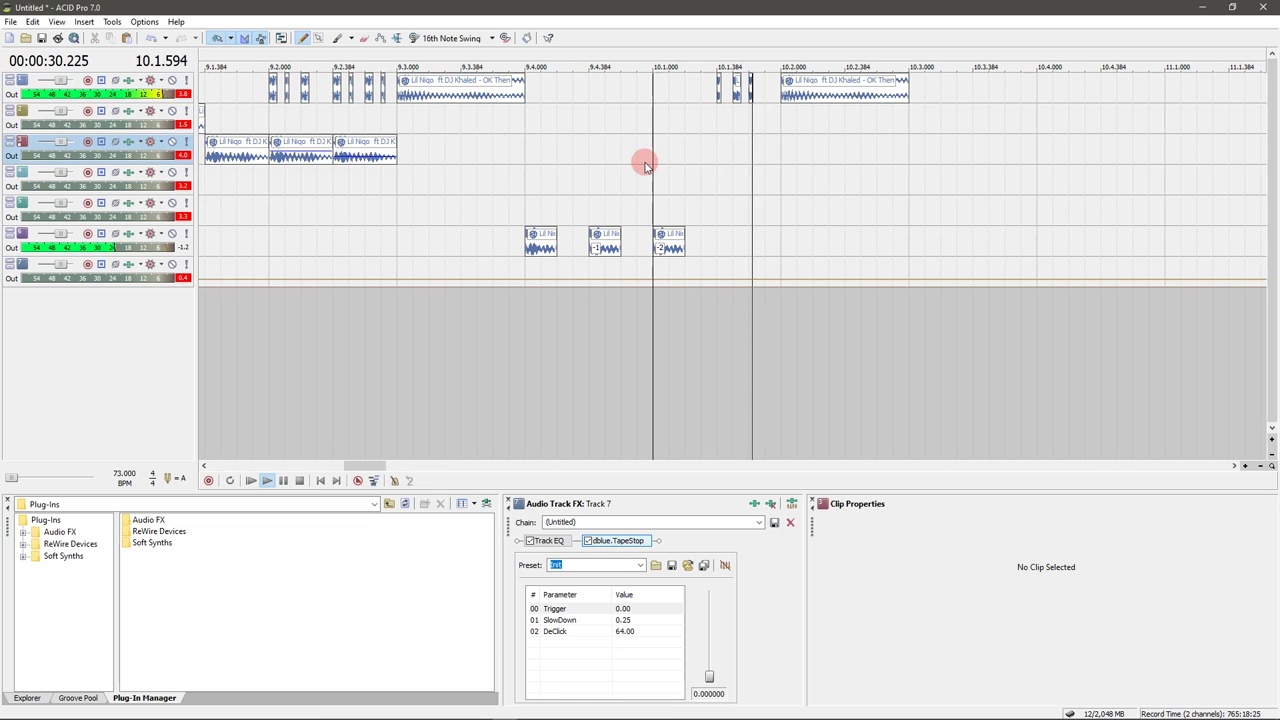
{"action": "left_click", "coordinate": [646, 166]}
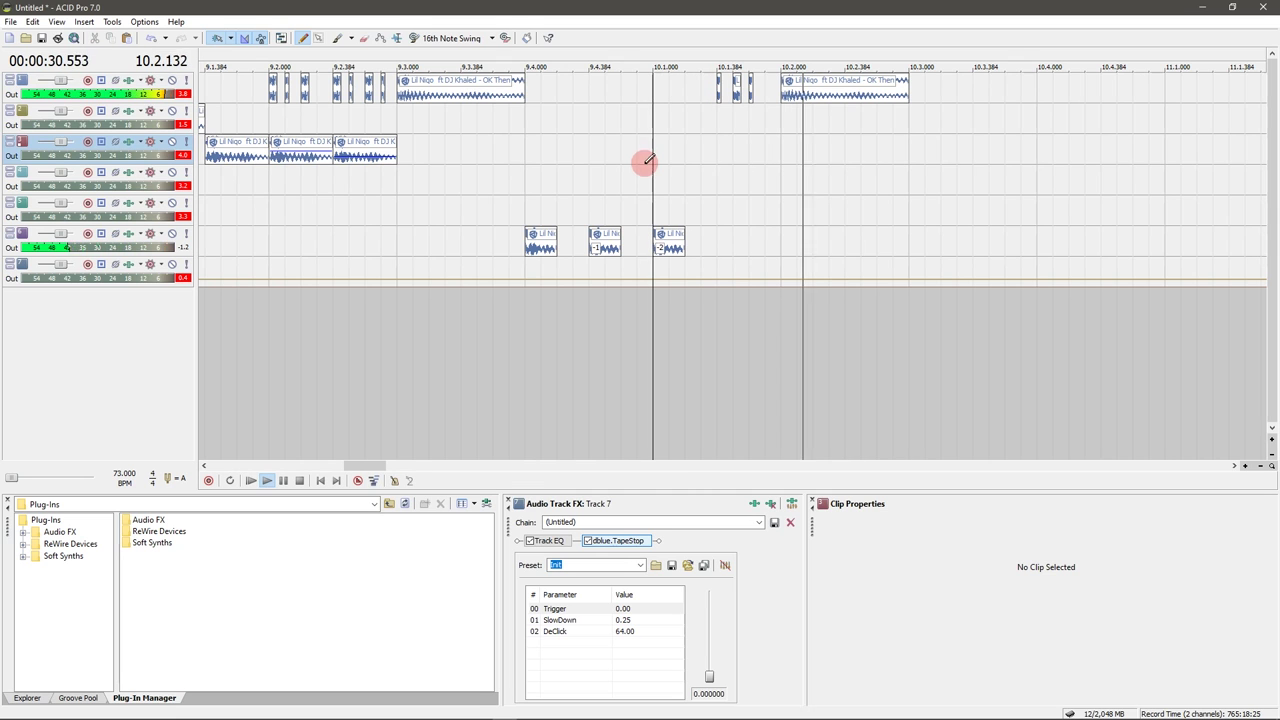
{"action": "key", "text": "space"}
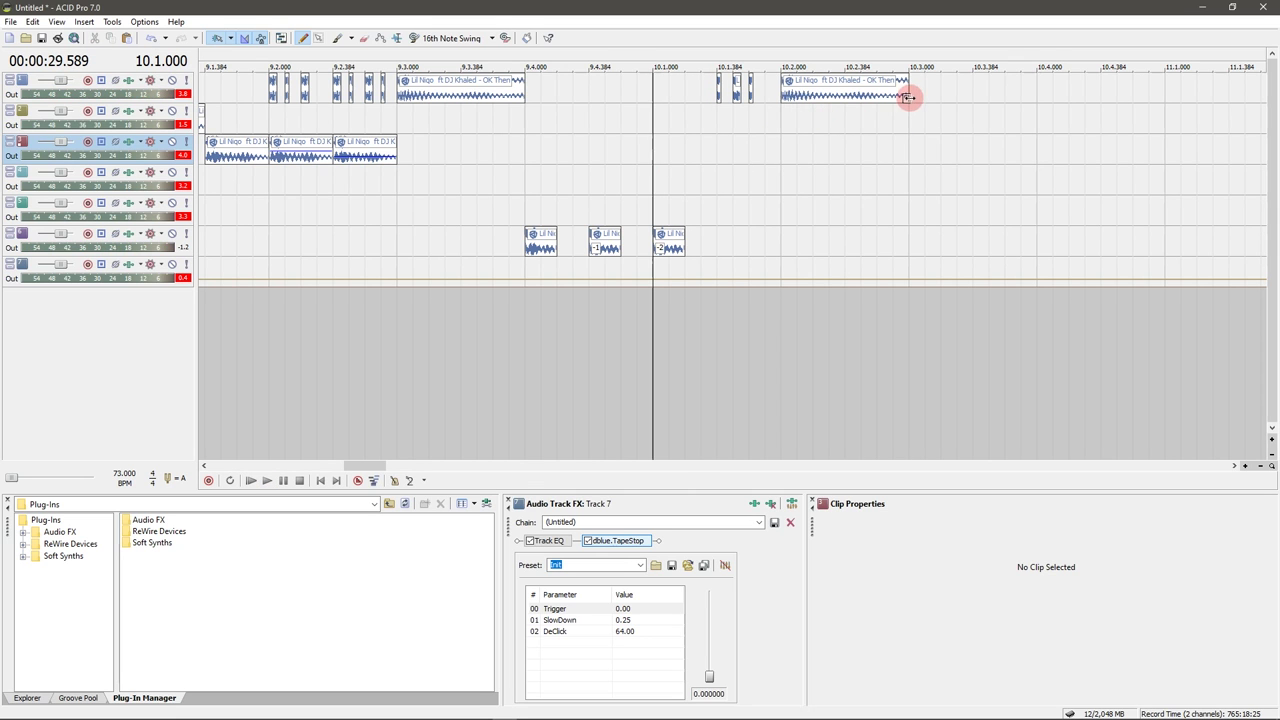
- Split the extended track 1 clip at 10.3, move its continuation to track 4 at 10.3 as a one-beat clip, and play it back
{"action": "left_click", "coordinate": [908, 97]}
{"action": "key", "text": "s"}
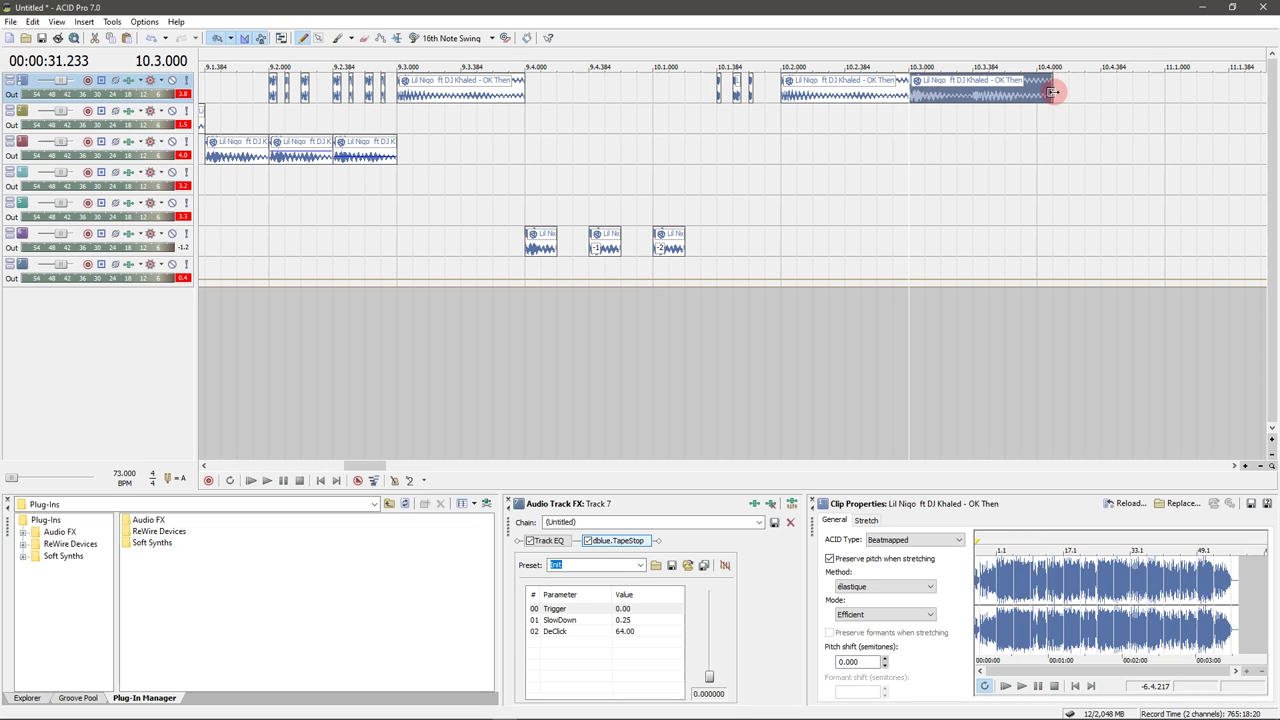
{"action": "key", "text": "Delete"}
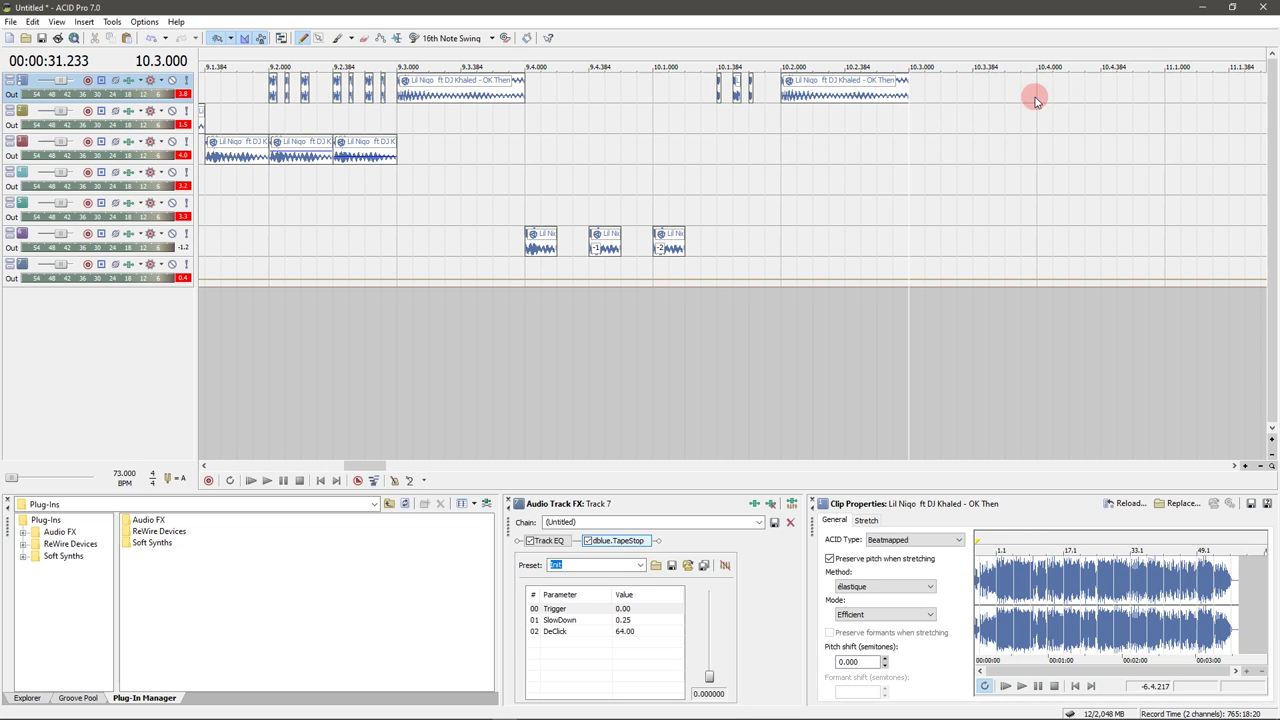
{"action": "left_click", "coordinate": [908, 173]}
{"action": "key", "text": "ctrl+v"}
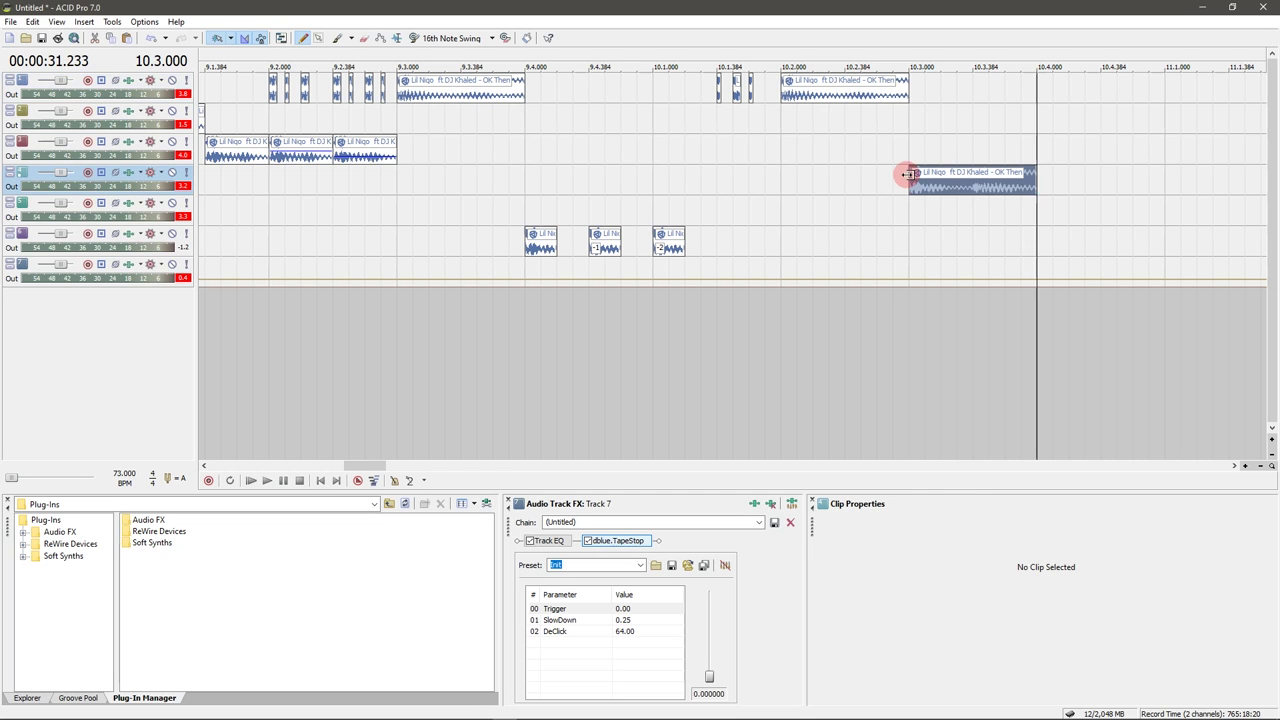
{"action": "left_click", "coordinate": [908, 174]}
{"action": "key", "text": "space"}
{"action": "key", "text": "space"}
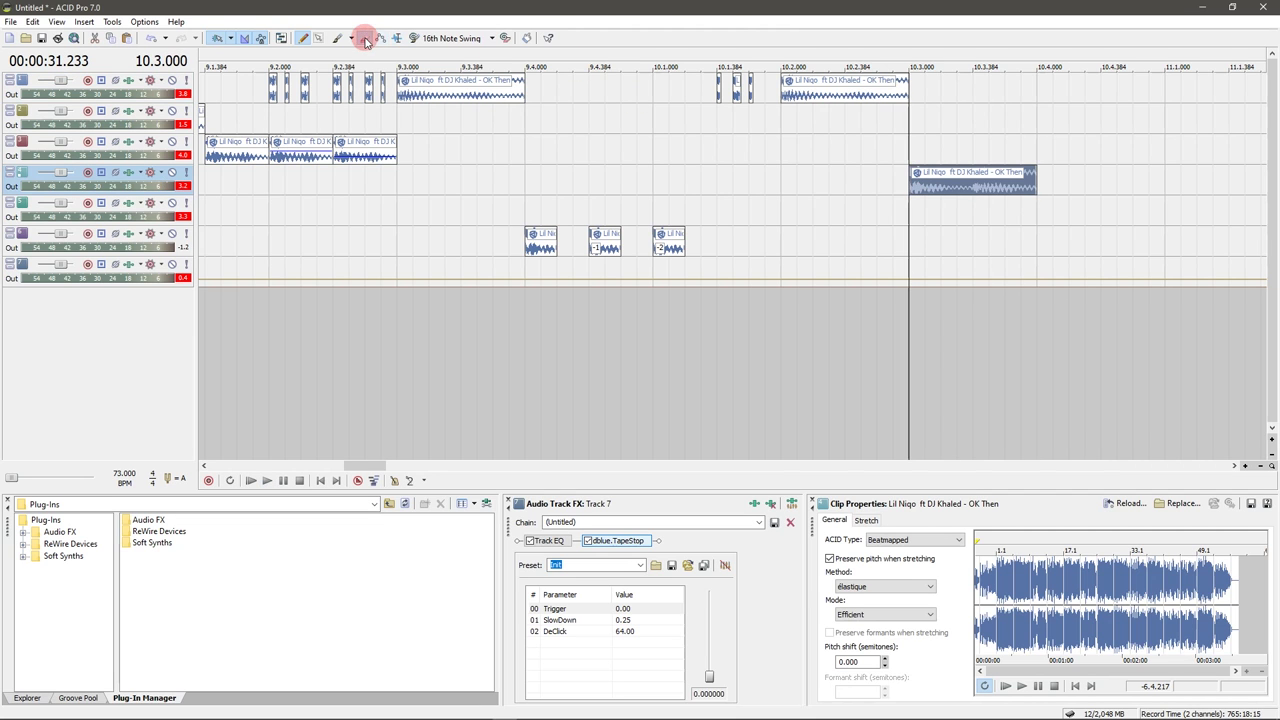
- Erase alternating gaps from the track 4 clip at 10.3, leaving four short slices at 10.3.000, 10.3.192, 10.3.384 and 10.3.576
{"action": "left_click", "coordinate": [364, 38]}
{"action": "left_click", "coordinate": [932, 180]}
{"action": "left_click", "coordinate": [966, 182]}
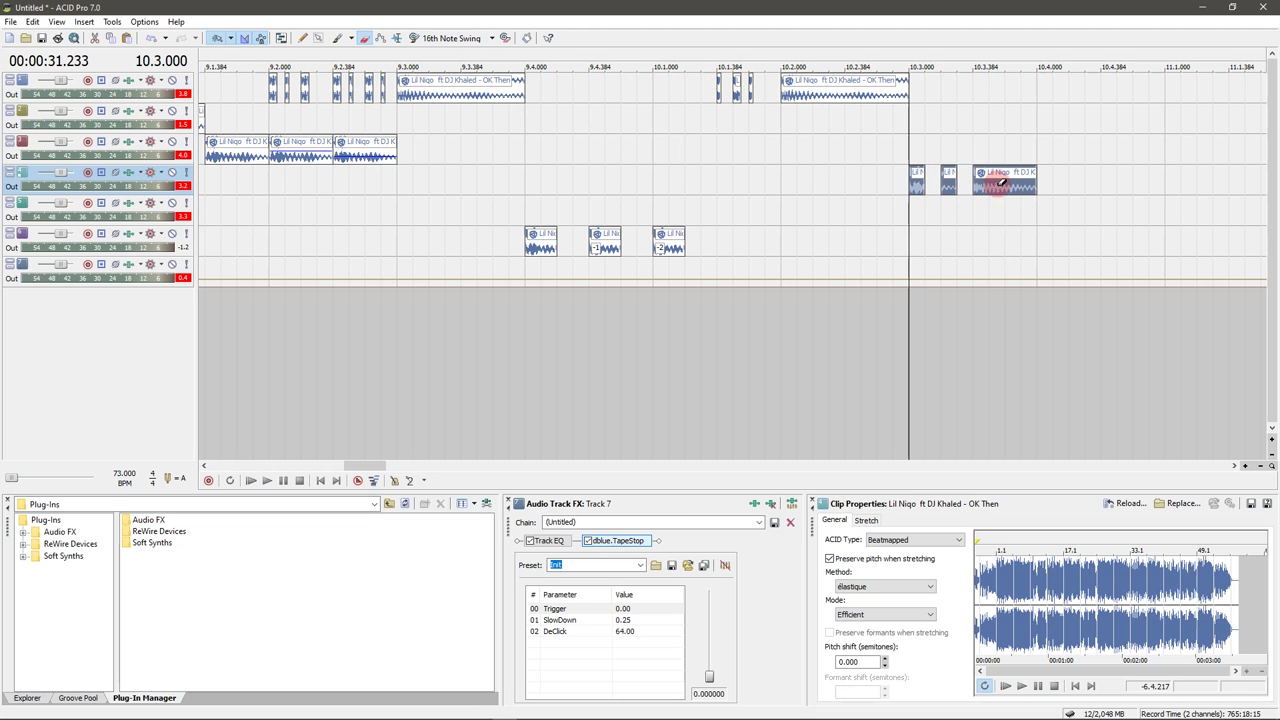
{"action": "key", "text": "ctrl+d"}
- Copy the one-beat track 1 clip at 10.2 to 10.4
{"action": "left_click", "coordinate": [774, 93]}
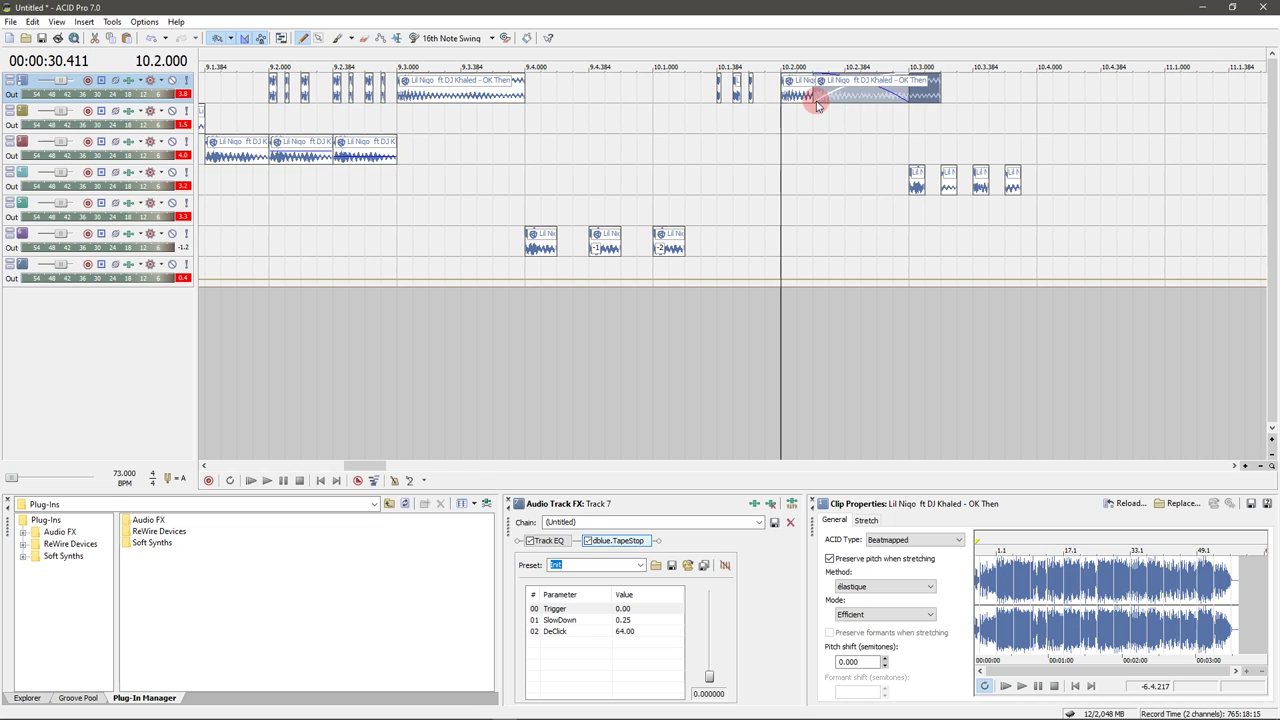
{"action": "left_click", "coordinate": [814, 100], "text": "ctrl"}
{"action": "left_click_drag", "start_coordinate": [787, 101], "coordinate": [1072, 93]}
- Play back from 10.2, then cut the track 1 clip at 10.4 to half a beat and place another half-beat clip at 11.1
{"action": "key", "text": "space"}
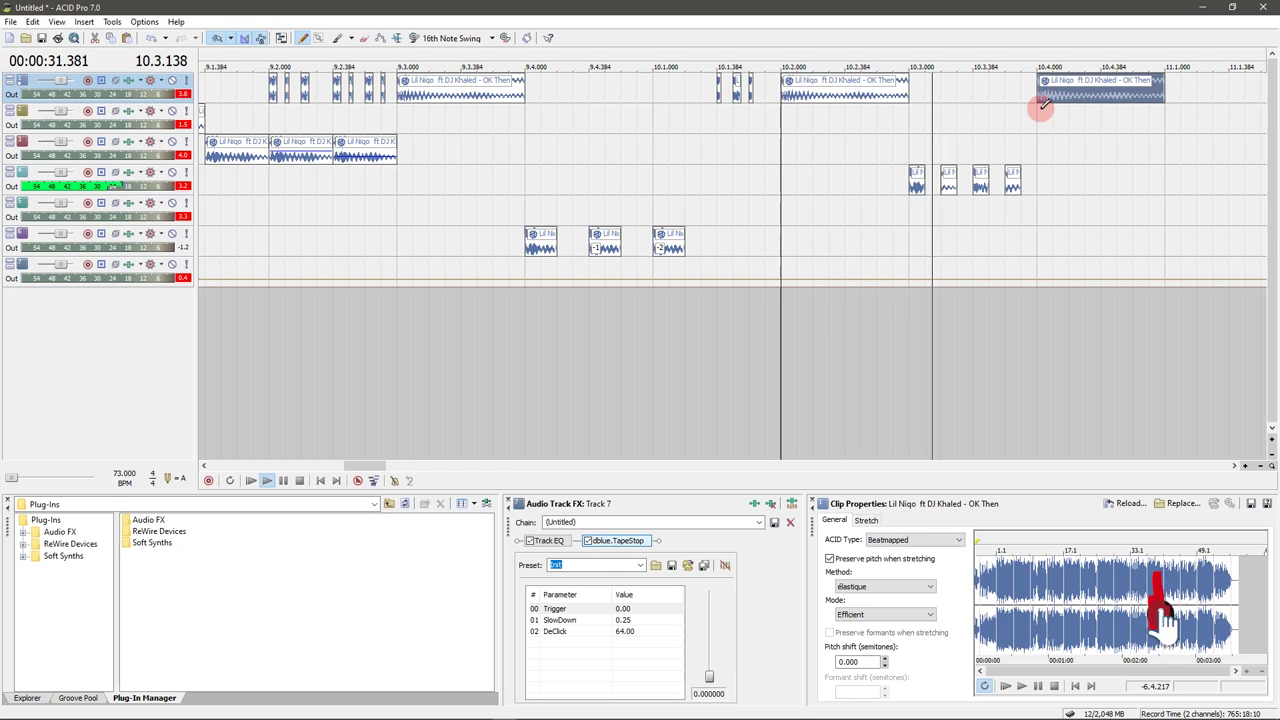
{"action": "key", "text": "space"}
{"action": "key", "text": "space"}
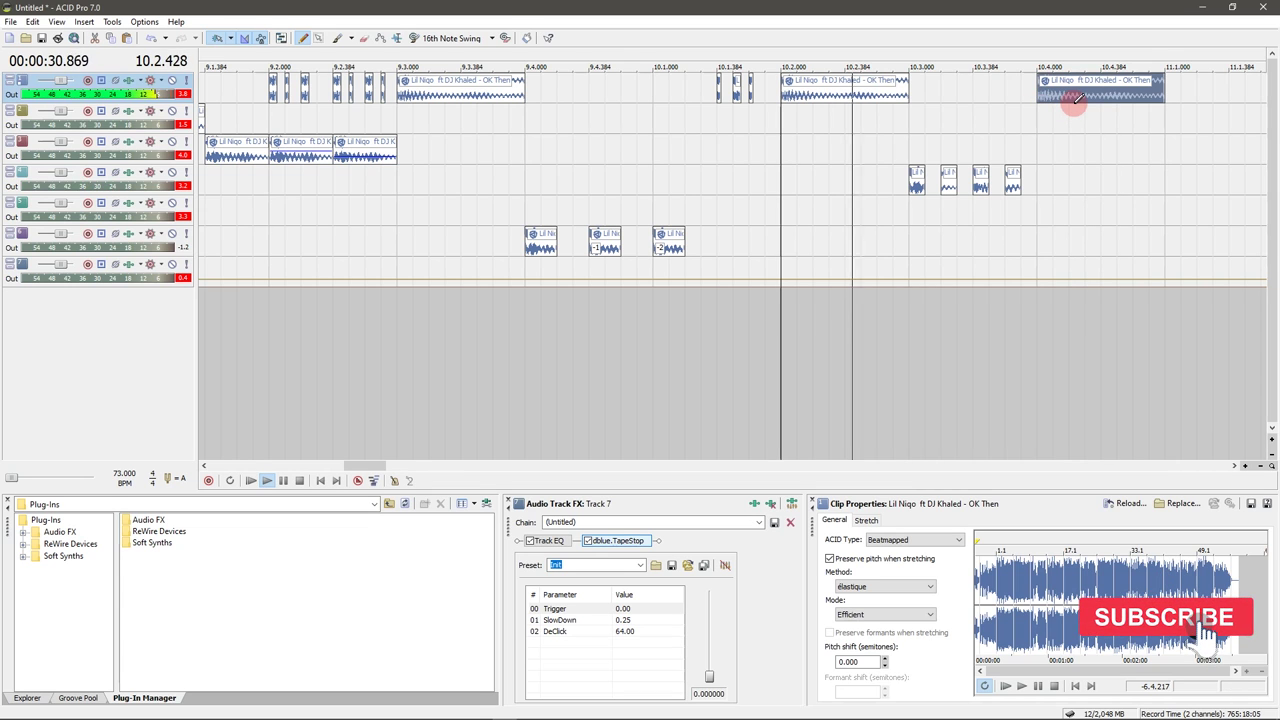
{"action": "key", "text": "space"}
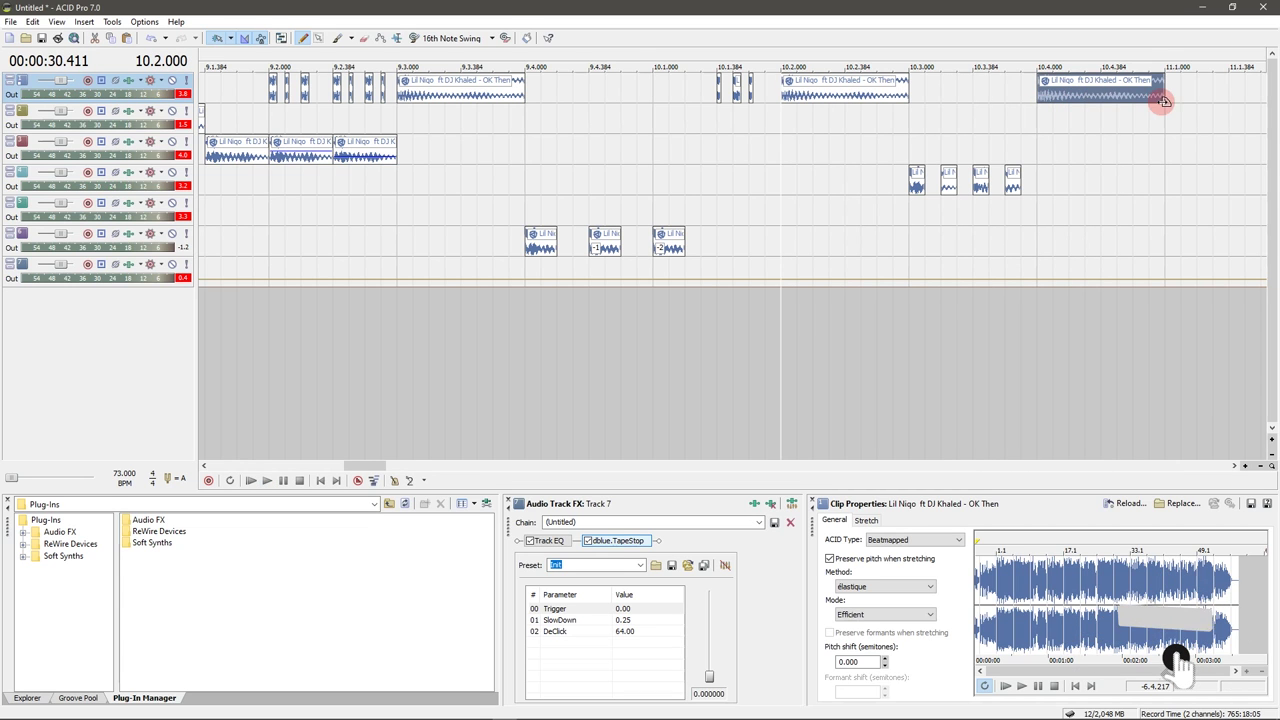
{"action": "left_click_drag", "start_coordinate": [1162, 94], "coordinate": [1195, 95]}
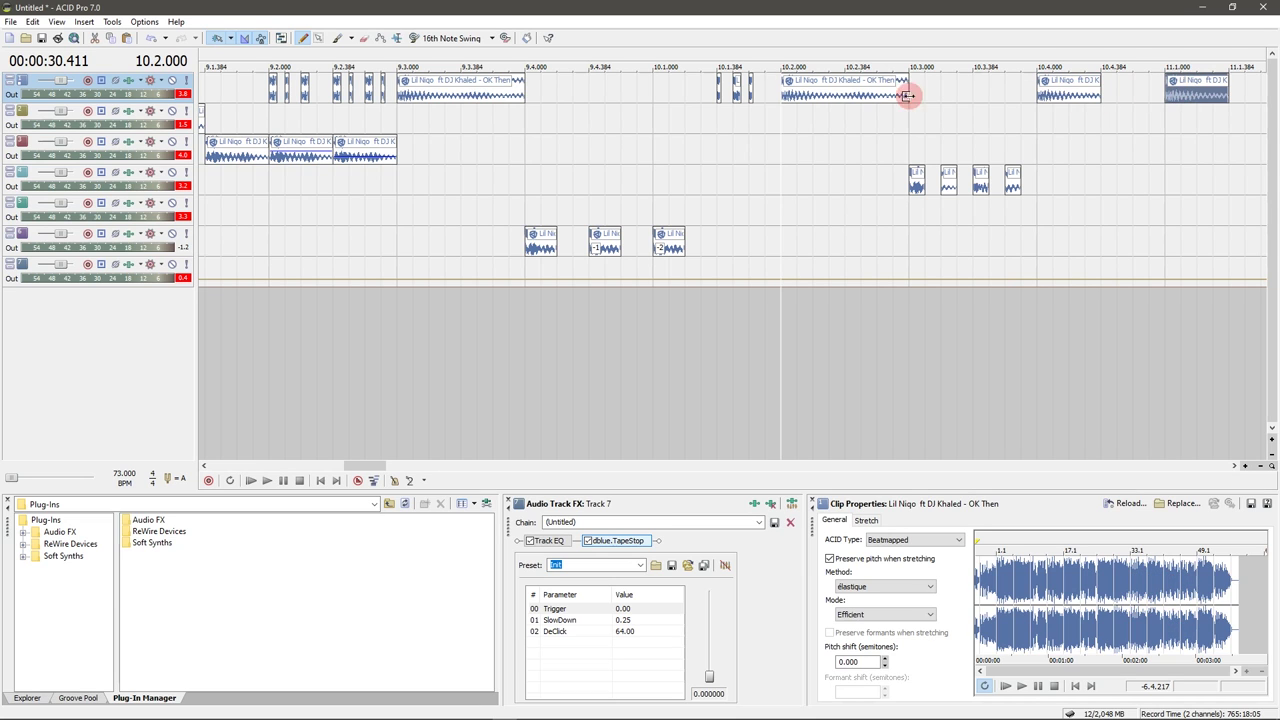
{"action": "left_click", "coordinate": [822, 96]}
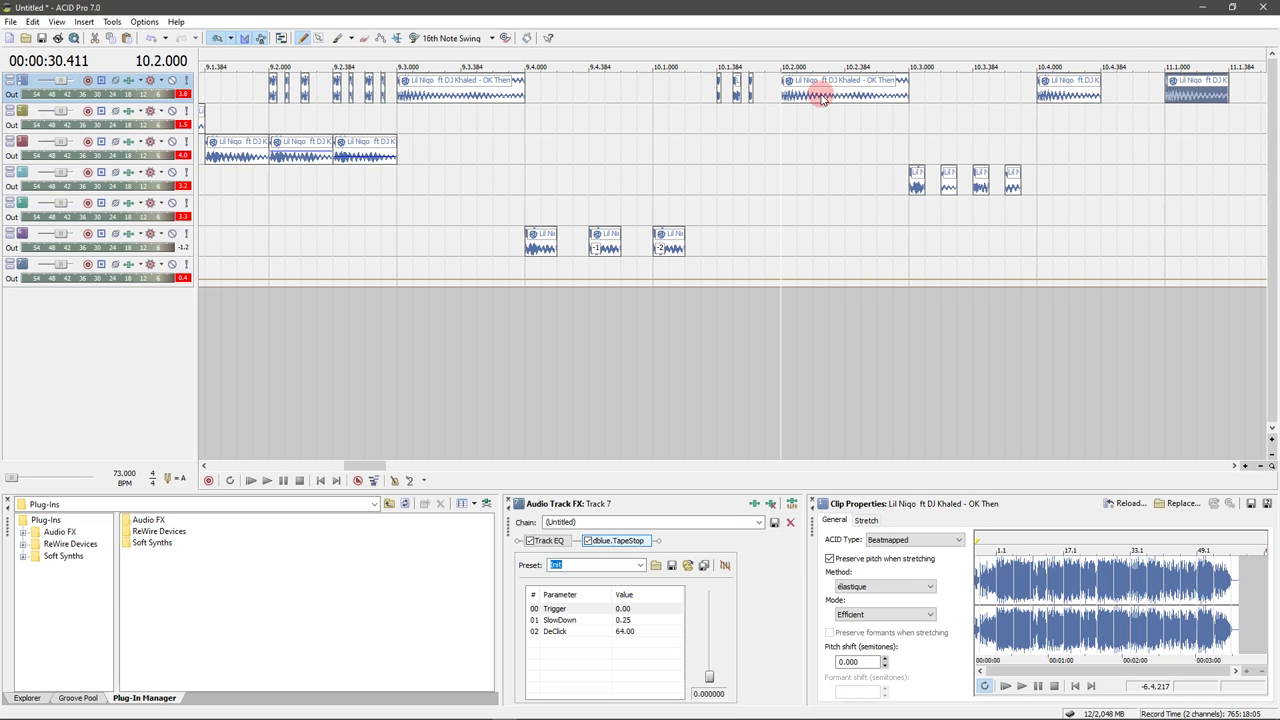
- Copy the short track 1 slice at 10.1.384 to 10.4.384, 10.4.480, 10.4.576 and 10.4.672
{"action": "left_click", "coordinate": [717, 90]}
{"action": "left_click", "coordinate": [1066, 98]}
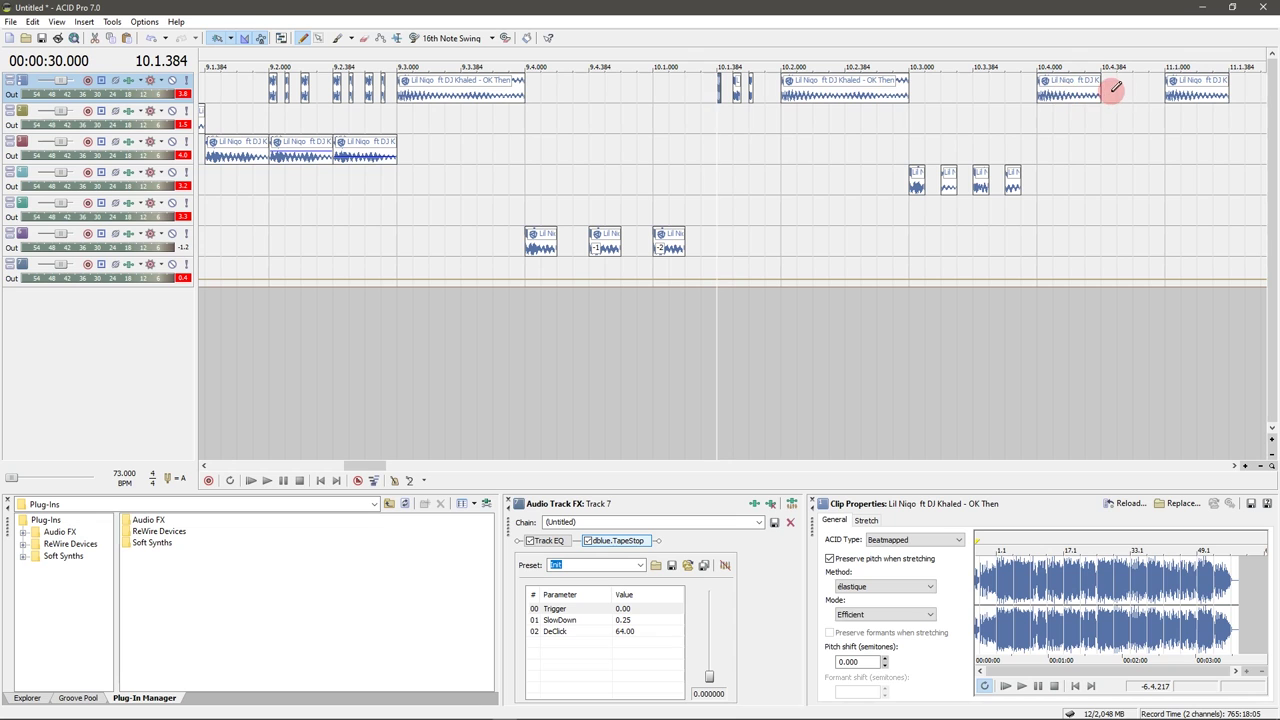
{"action": "left_click", "coordinate": [1104, 90]}
{"action": "scroll", "coordinate": [1108, 100], "scroll_direction": "up", "scroll_amount": 3}
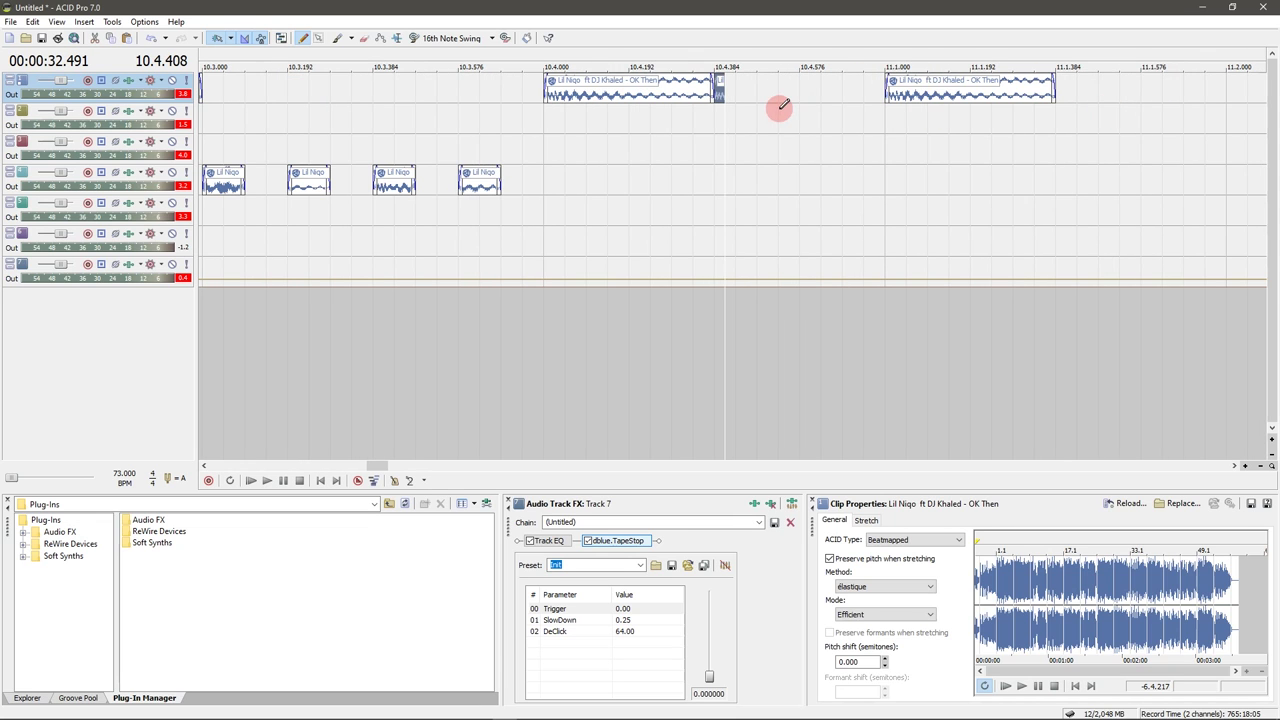
{"action": "scroll", "coordinate": [779, 108], "scroll_direction": "up", "scroll_amount": 2}
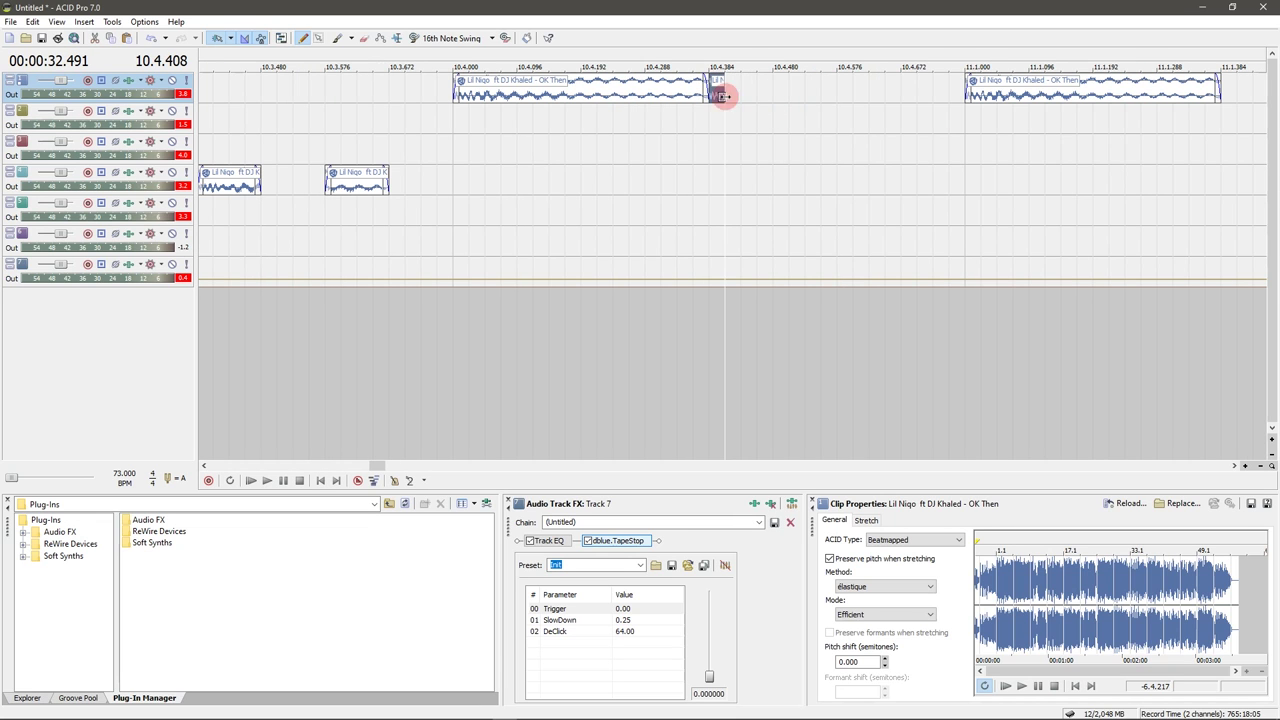
{"action": "left_click", "coordinate": [780, 93]}
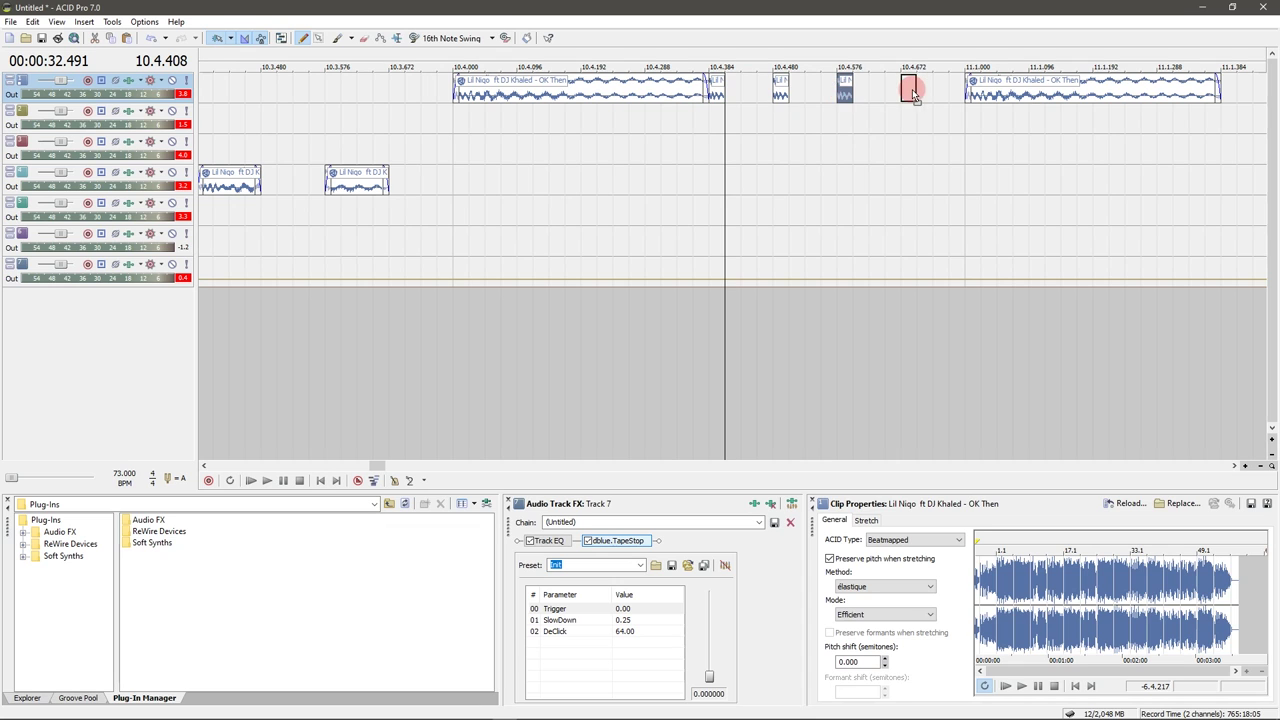
{"action": "left_click", "coordinate": [910, 92]}
{"action": "left_click", "coordinate": [781, 90]}
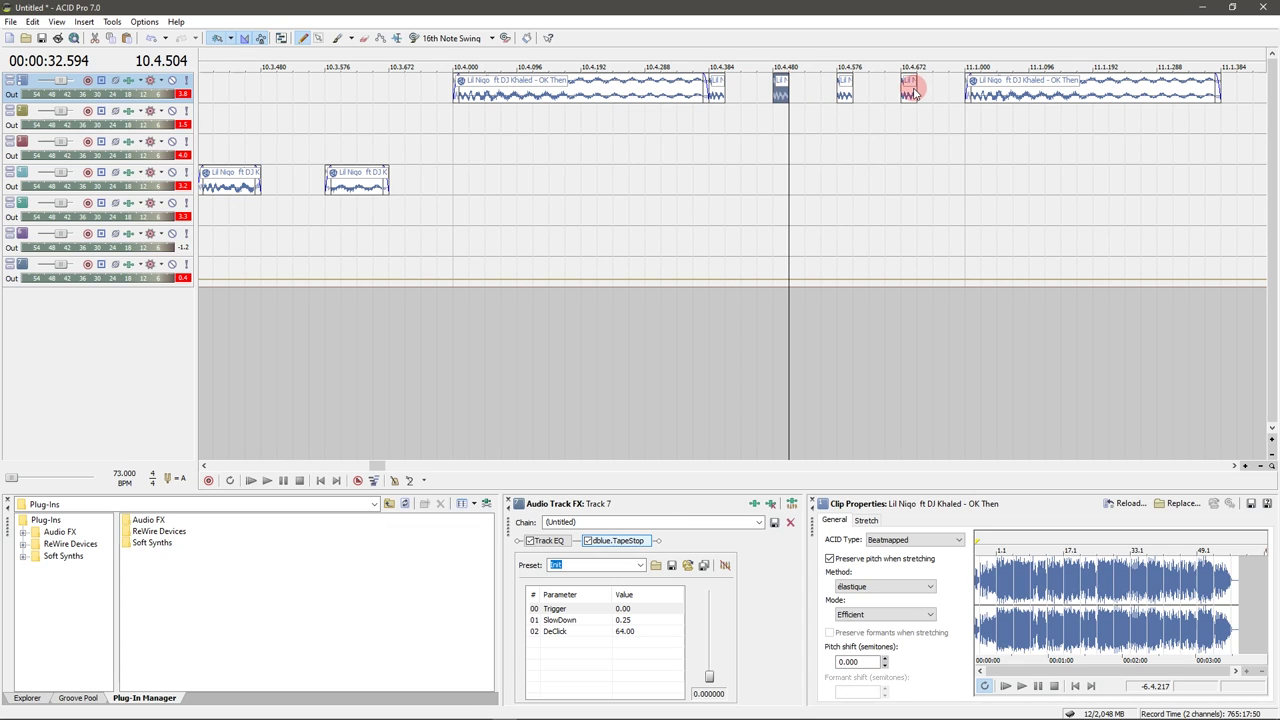
- Play back the half-beat track 1 clip and its stutter slices from 10.4
{"action": "scroll", "coordinate": [671, 162], "scroll_direction": "down", "scroll_amount": 2}
{"action": "left_click", "coordinate": [651, 163]}
{"action": "key", "text": "space"}
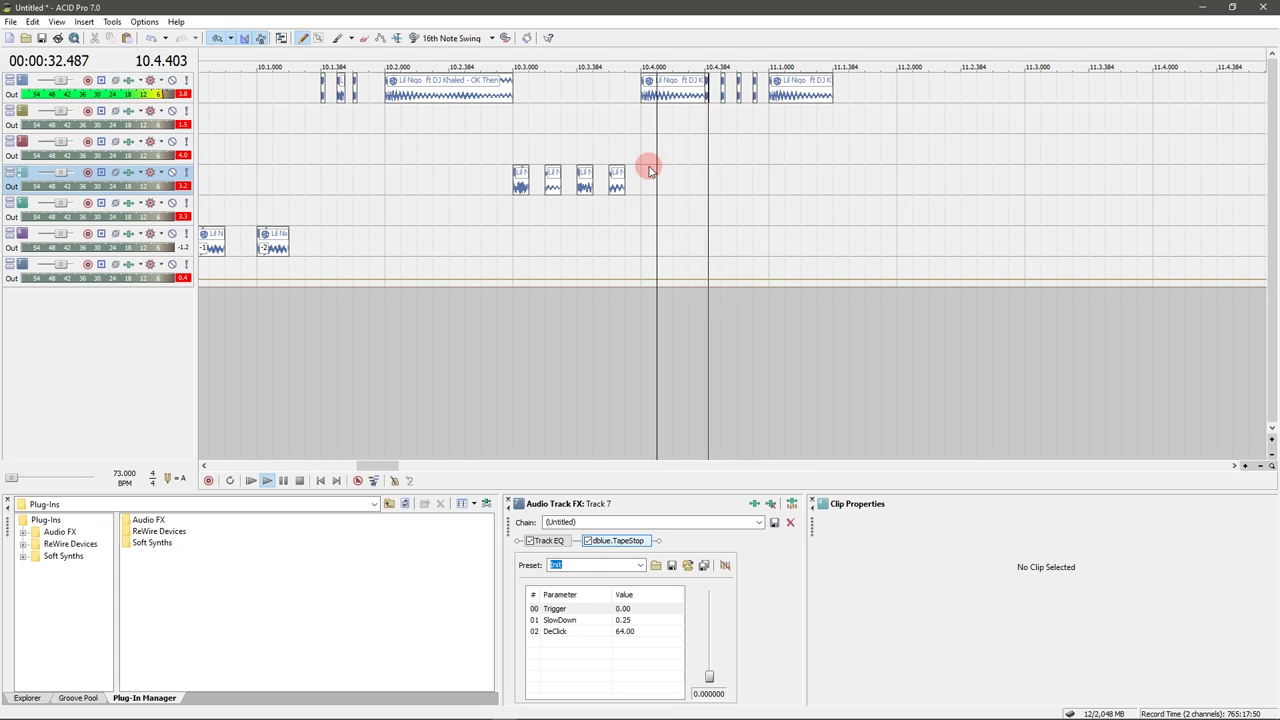
{"action": "left_click", "coordinate": [647, 164]}
{"action": "left_click", "coordinate": [644, 166]}
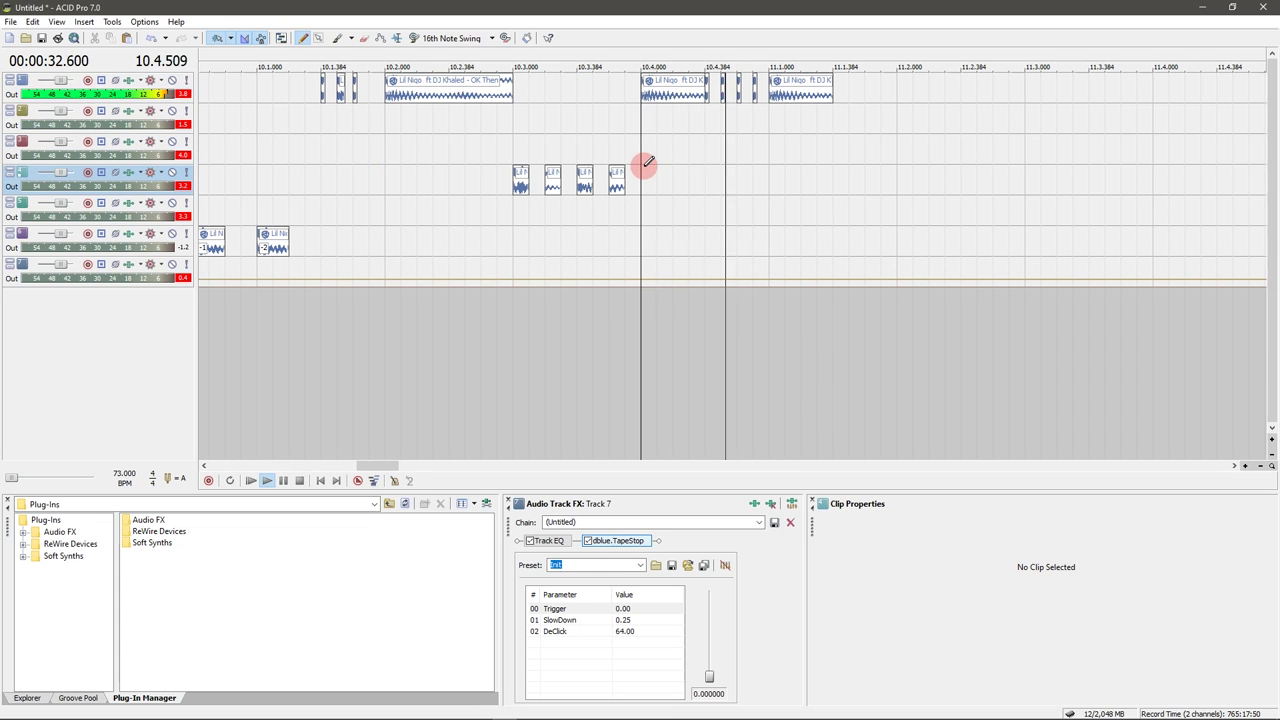
{"action": "key", "text": "space"}
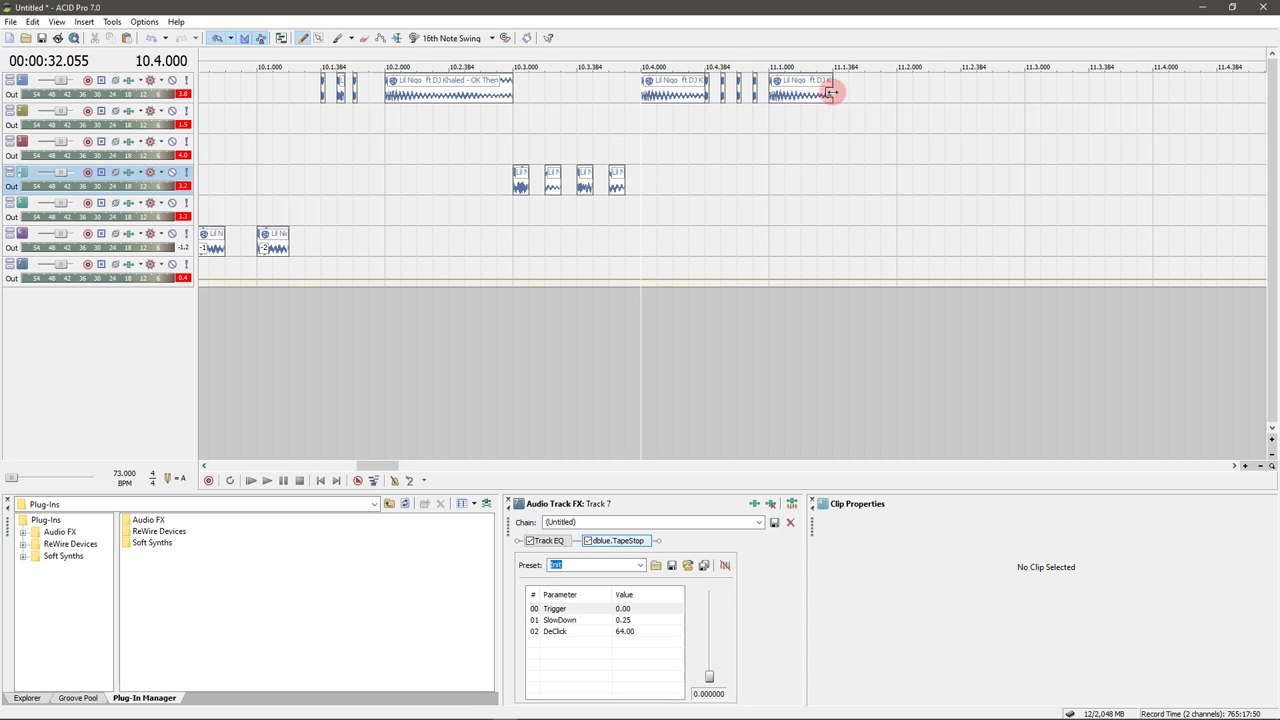
- Move the half-beat clip at 11.1 from track 1 to track 4 and duplicate it to 11.1.384, 11.2.000 and 11.2.384
{"action": "left_click", "coordinate": [768, 93]}
{"action": "left_click_drag", "start_coordinate": [768, 93], "coordinate": [818, 188]}
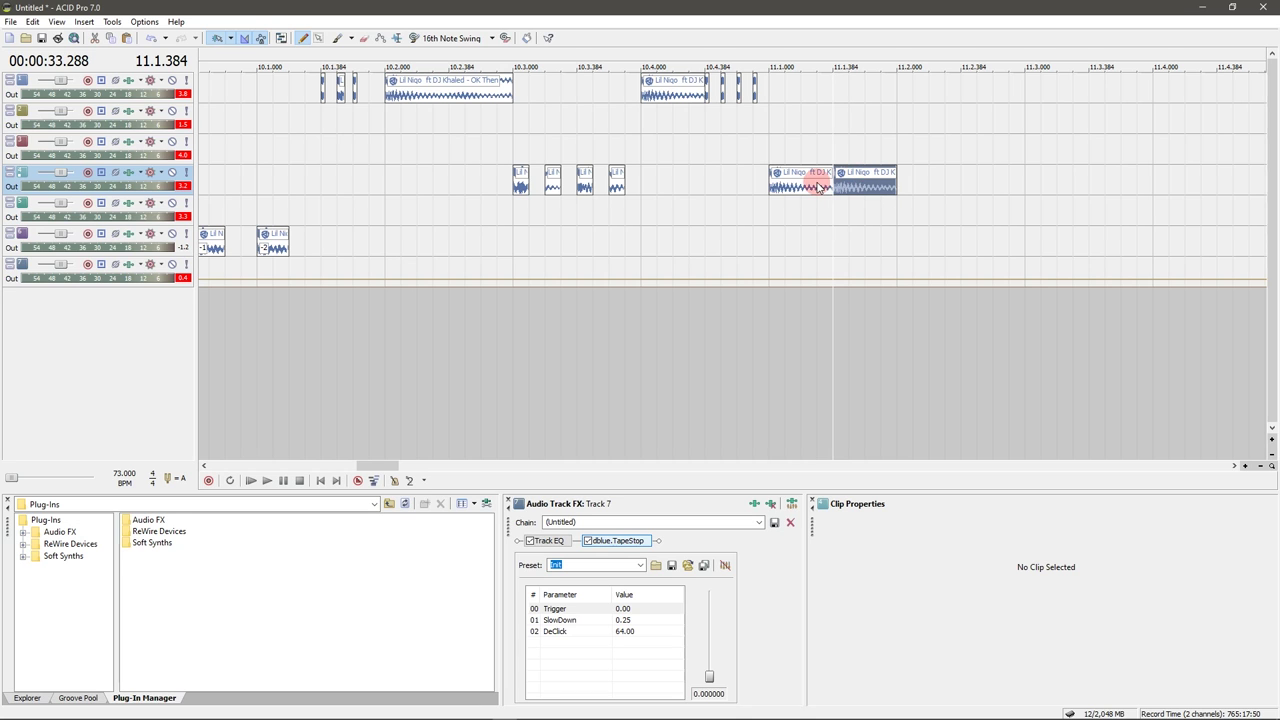
{"action": "left_click", "coordinate": [771, 189]}
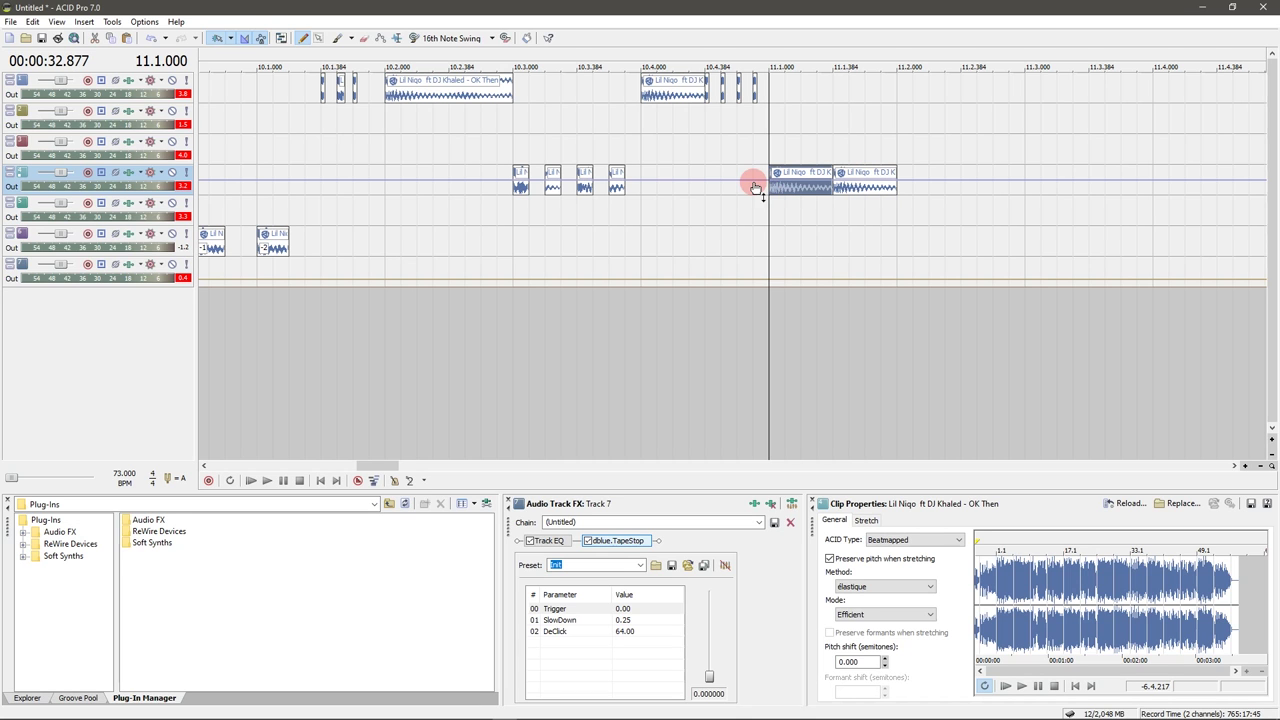
{"action": "double_click", "coordinate": [846, 188]}
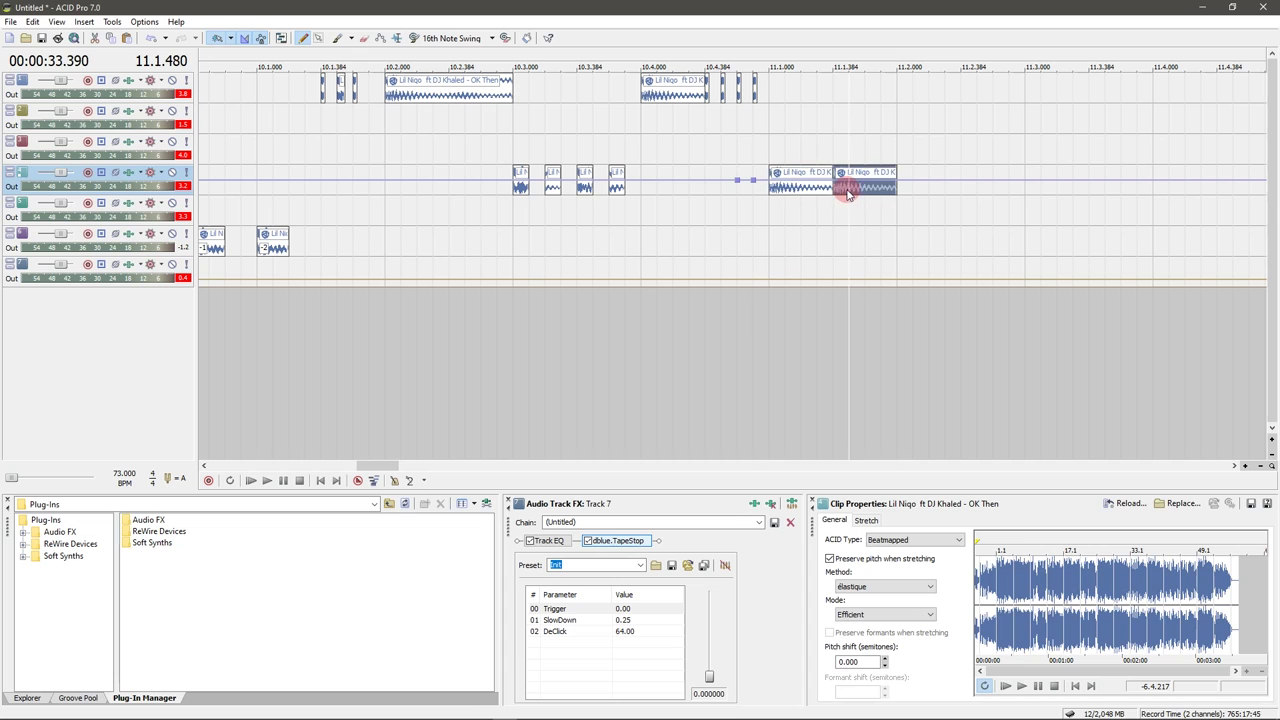
{"action": "left_click", "coordinate": [908, 186]}
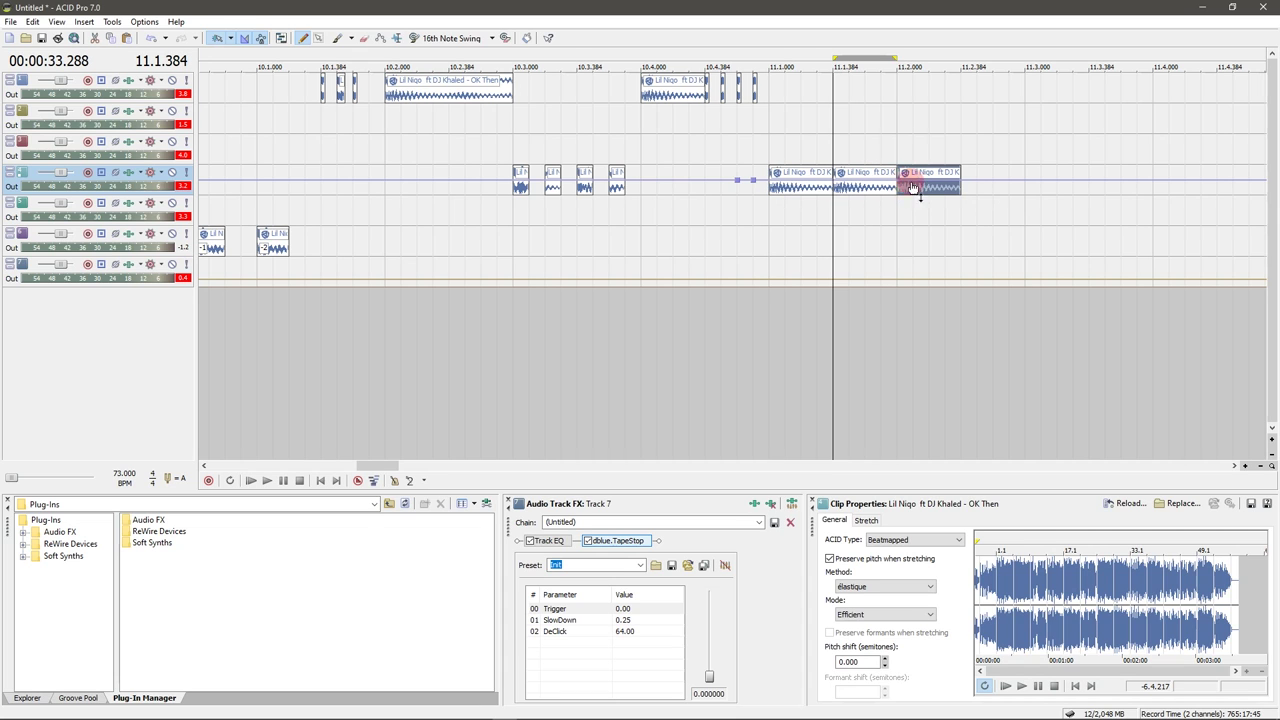
{"action": "left_click_drag", "start_coordinate": [928, 195], "coordinate": [1060, 170]}
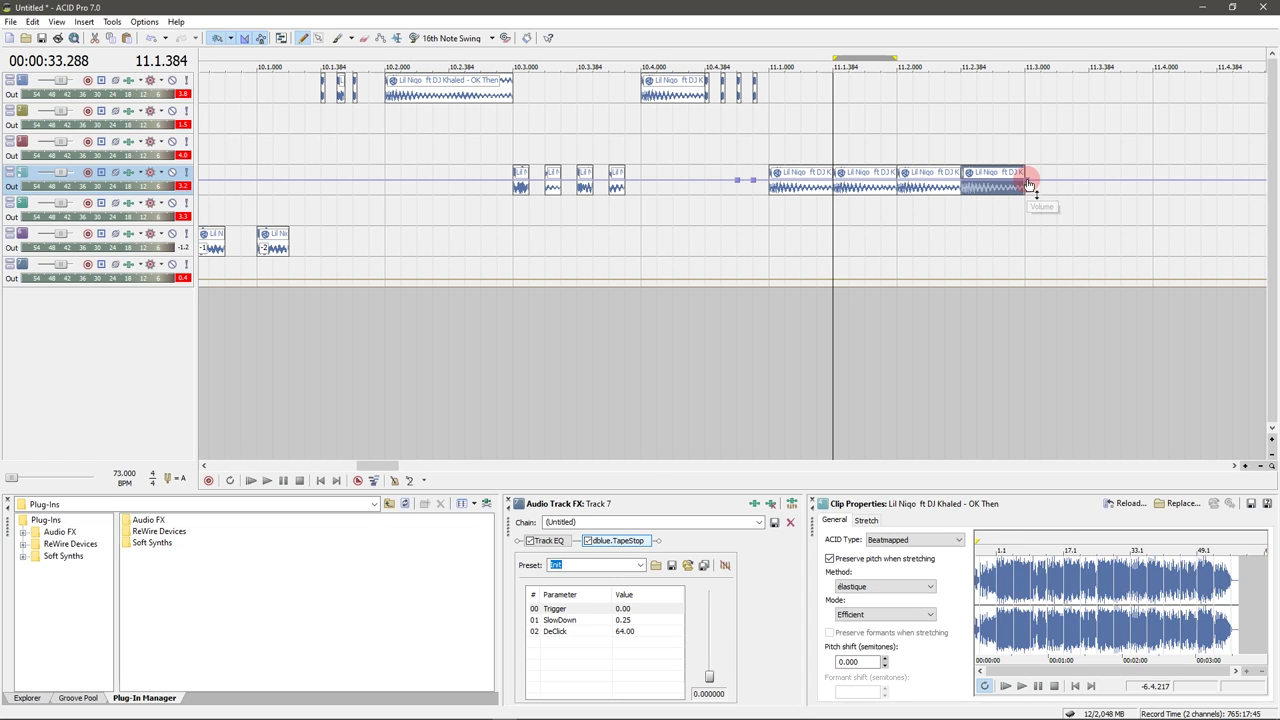
- Slope the track 4 volume envelope down across the four repeats to 11.3, restore its level just after, and play back the fade
{"action": "left_click_drag", "start_coordinate": [1033, 187], "coordinate": [1030, 192]}
{"action": "left_click", "coordinate": [760, 238]}
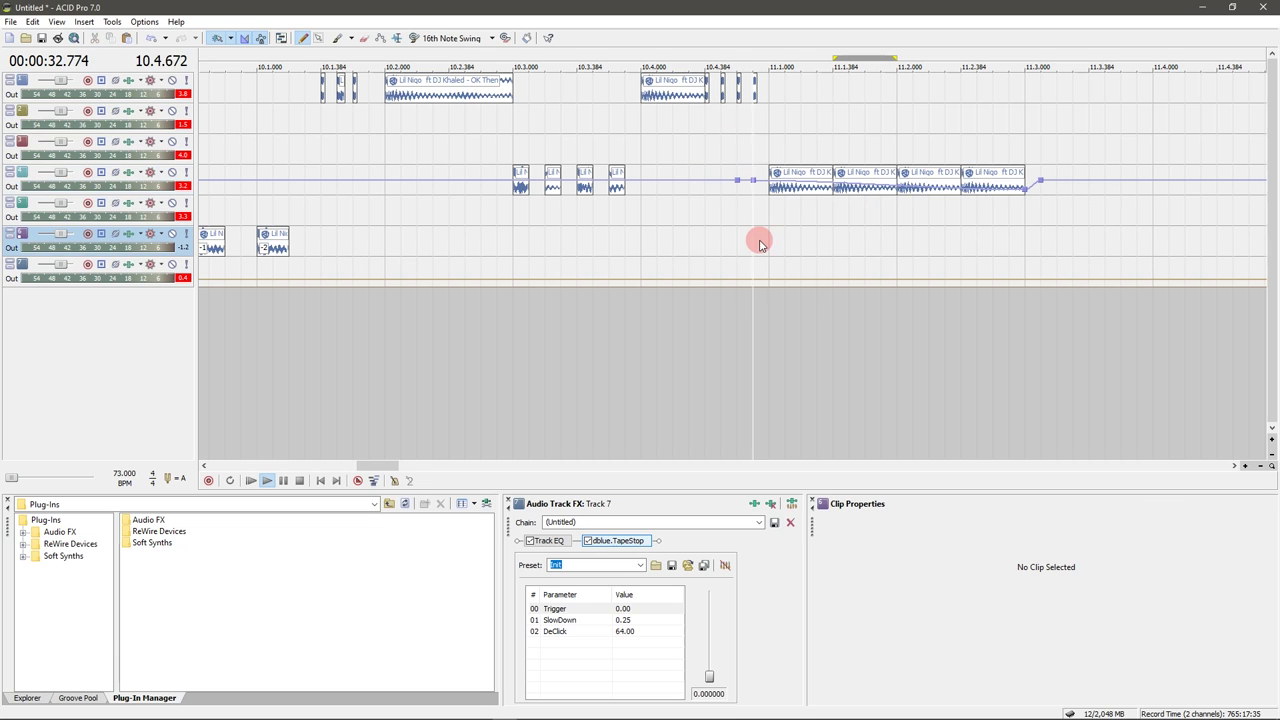
{"action": "key", "text": "space"}
{"action": "key", "text": "space"}
- Try a copy of the track 1 clip at 10.4 placed at 11.3 and extended to 12.2, and play it back
{"action": "scroll", "coordinate": [600, 140], "scroll_direction": "down", "scroll_amount": 5}
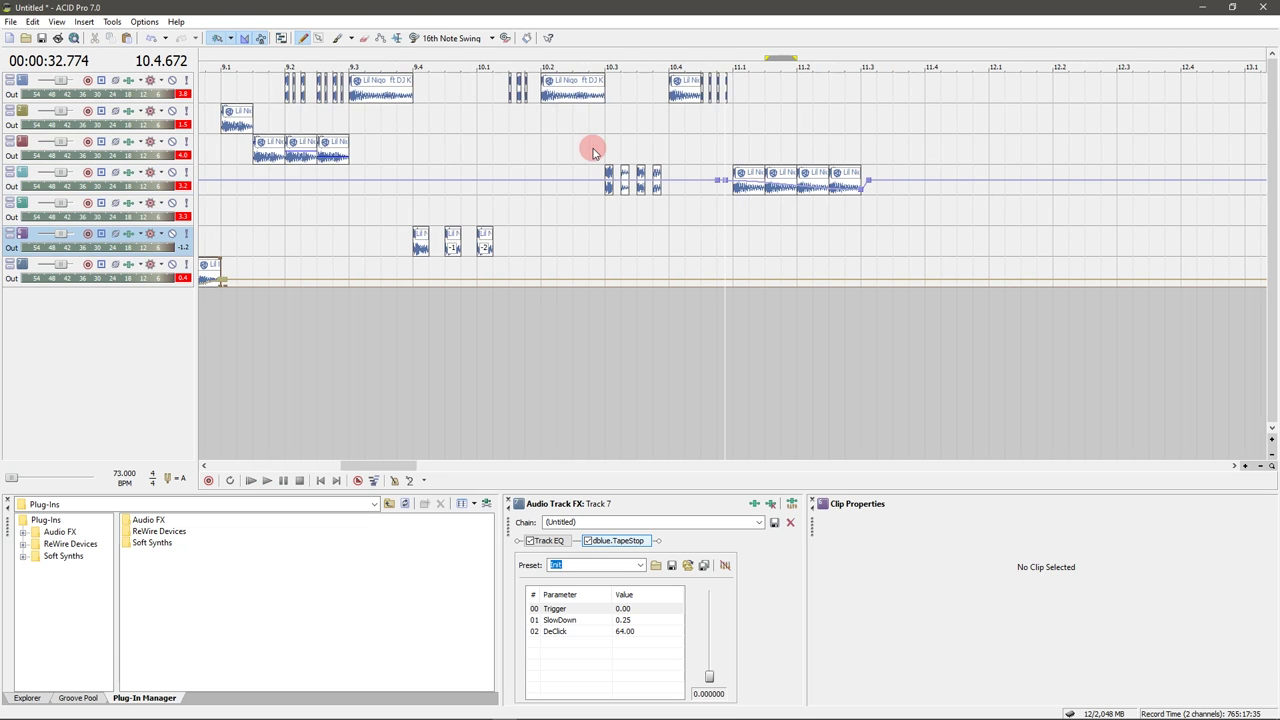
{"action": "scroll", "coordinate": [432, 204], "scroll_direction": "down", "scroll_amount": 2}
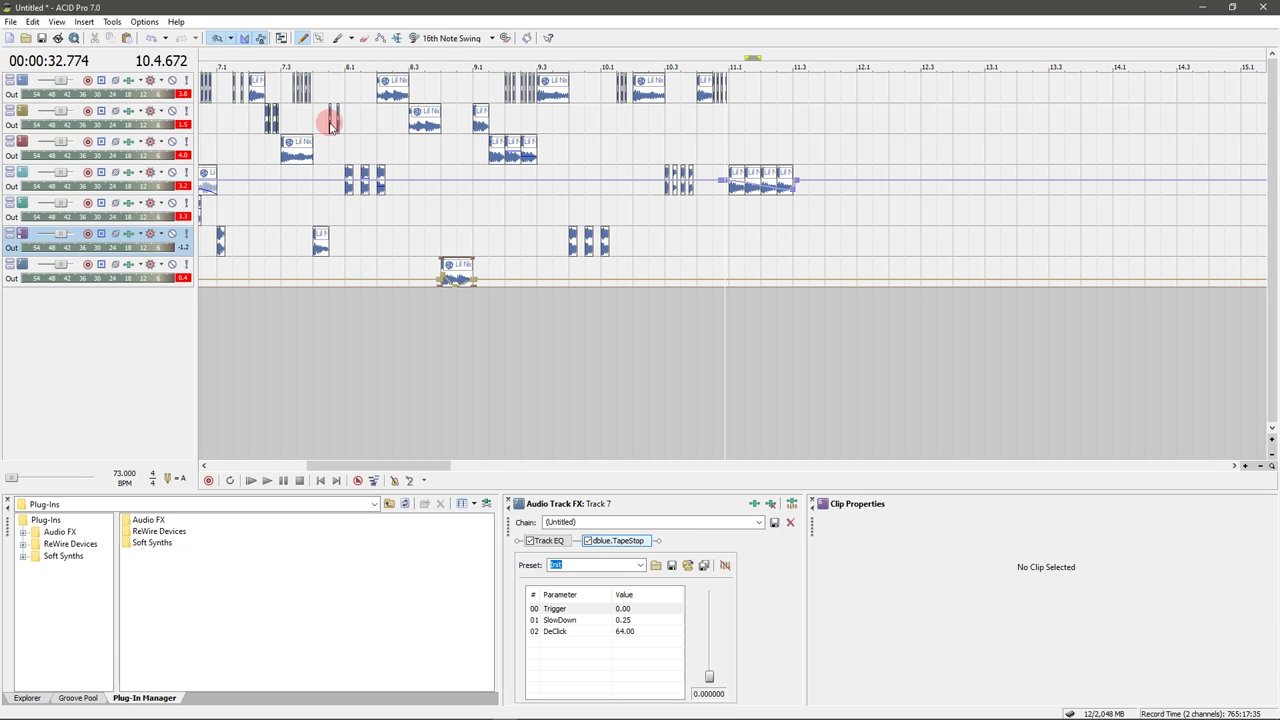
{"action": "left_click", "coordinate": [697, 93]}
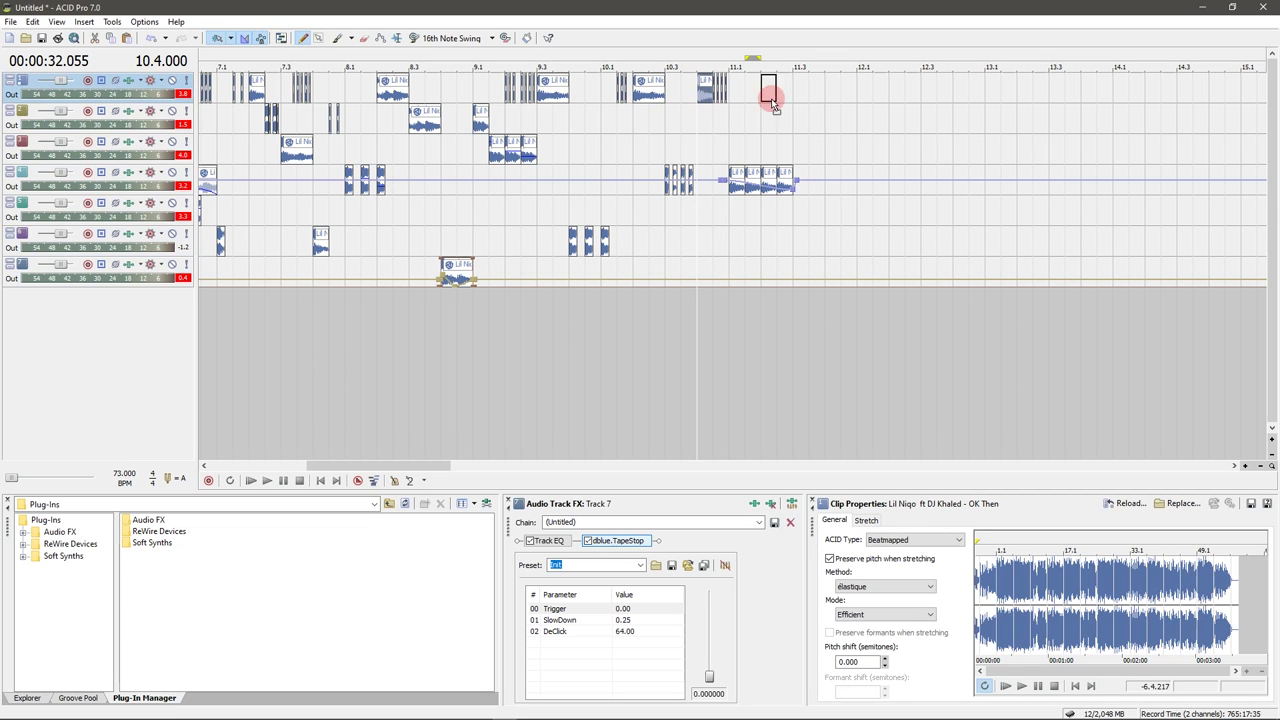
{"action": "left_click_drag", "start_coordinate": [805, 96], "coordinate": [888, 96]}
{"action": "key", "text": "space"}
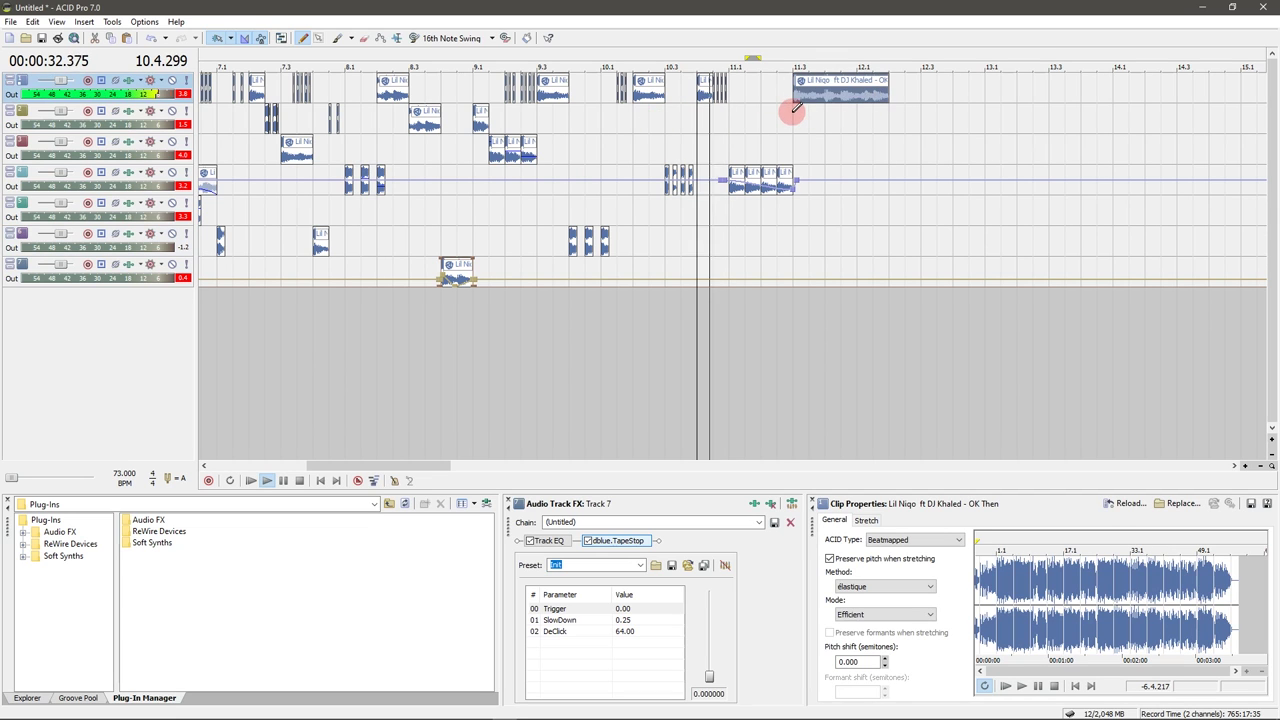
{"action": "left_click", "coordinate": [794, 111]}
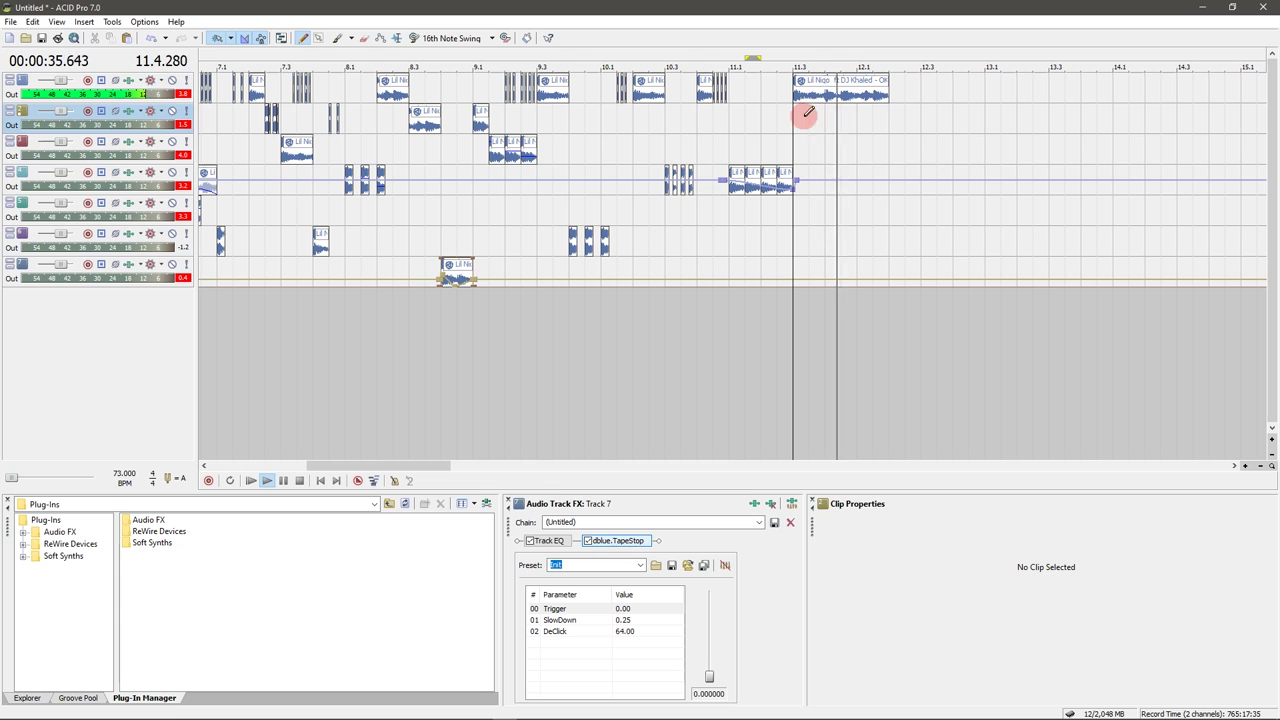
{"action": "key", "text": "space"}
- Extend the track 1 clip at 11.3 to 12.3, split it at 12.2, and play back from the split
{"action": "left_click_drag", "start_coordinate": [888, 89], "coordinate": [928, 87]}
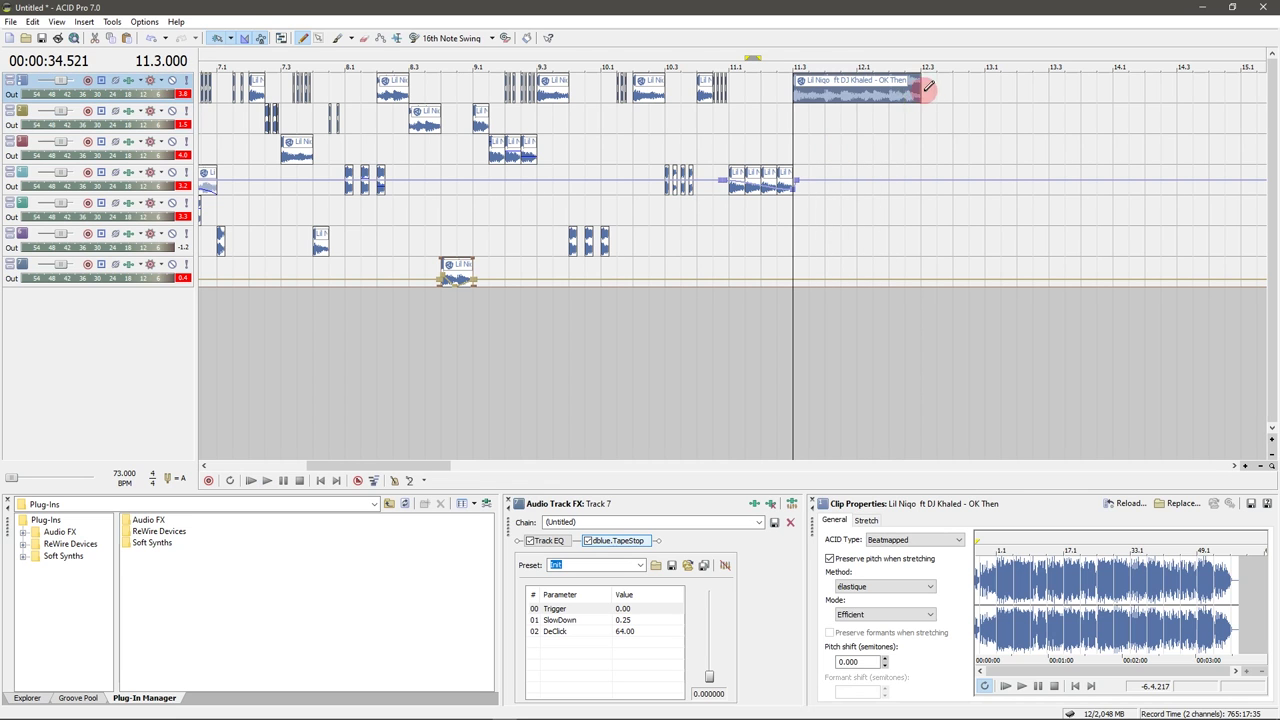
{"action": "left_click", "coordinate": [891, 96]}
{"action": "key", "text": "space"}
{"action": "key", "text": "space"}
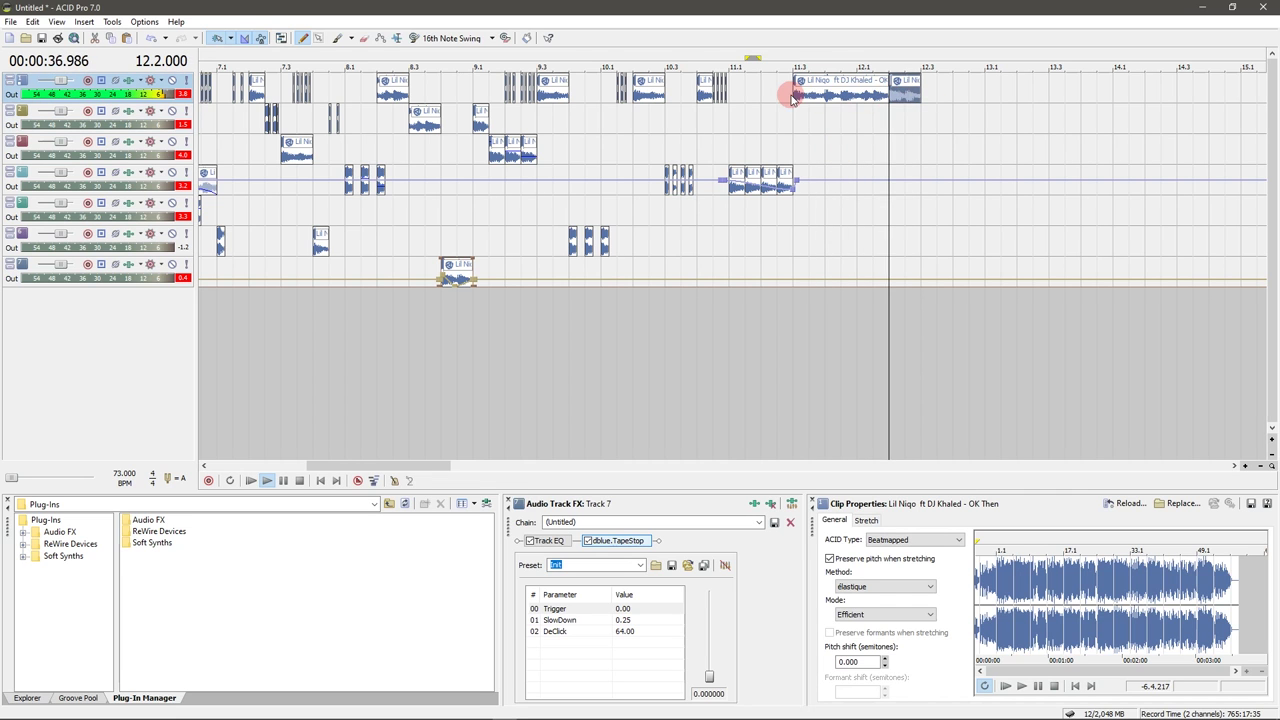
- Remove the 11.3 to 12.2 piece and the remaining one-beat piece at 12.2 from track 1
{"action": "left_click", "coordinate": [790, 95]}
{"action": "left_click_drag", "start_coordinate": [790, 95], "coordinate": [888, 92]}
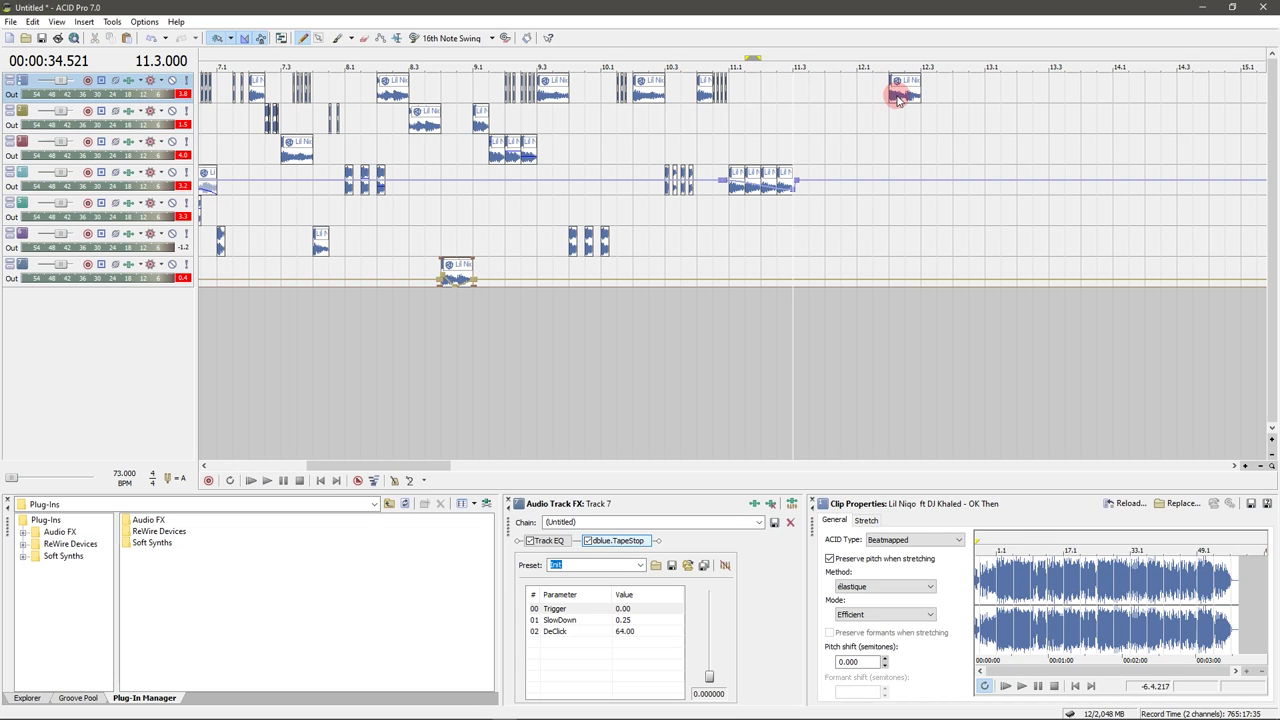
{"action": "left_click", "coordinate": [888, 95]}
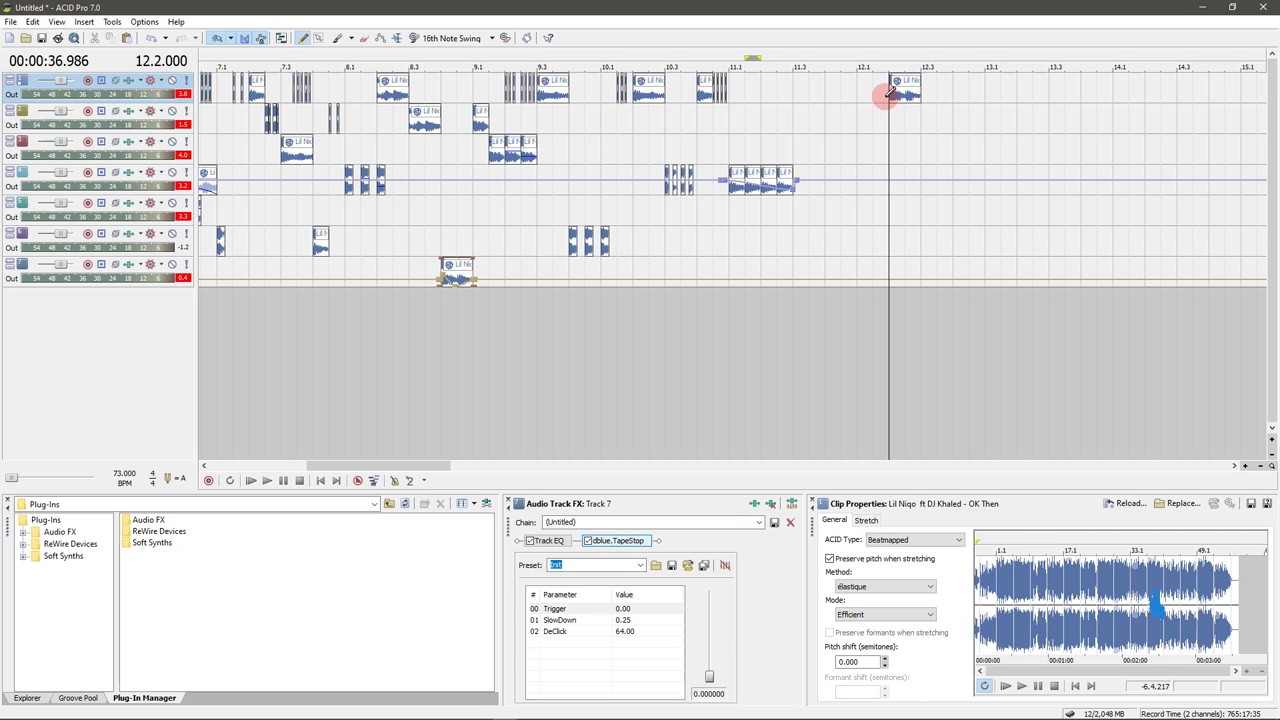
{"action": "left_click_drag", "start_coordinate": [890, 93], "coordinate": [872, 99]}
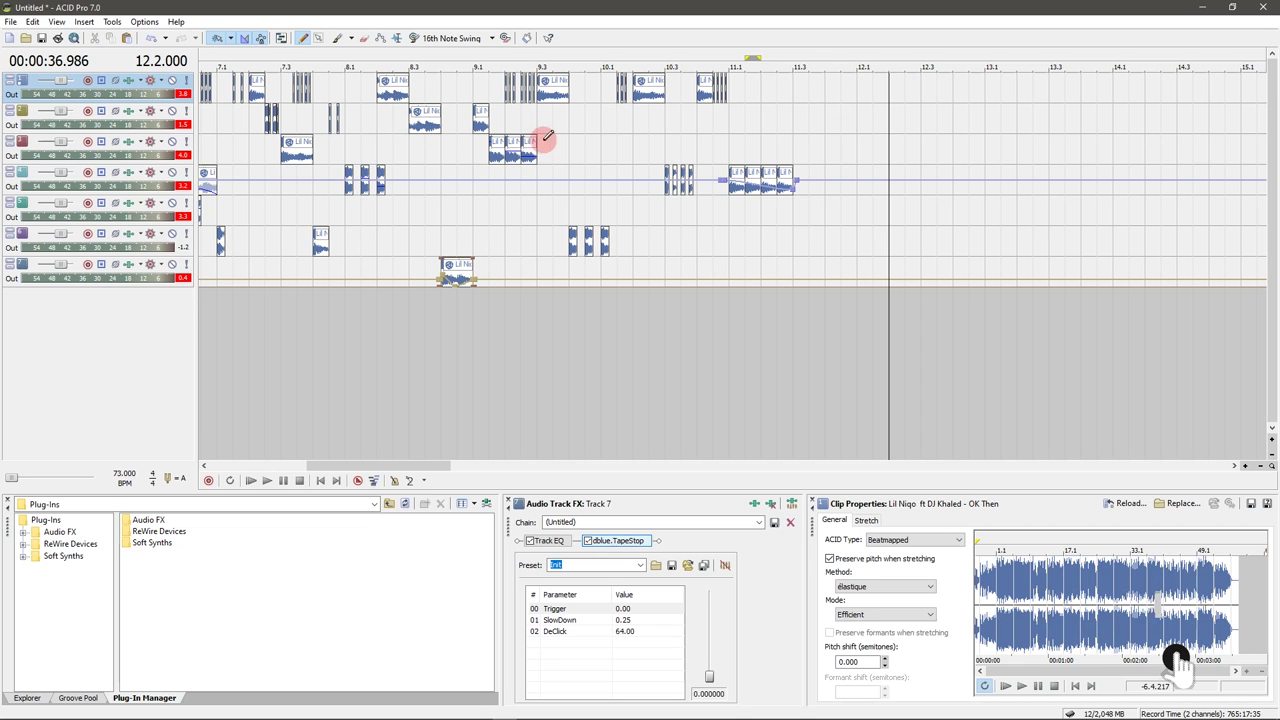
- Paint an OK Then clip on track 3 from 11.3 to 12.2, audition it from 11.1, and move its start to 11.4.384
{"action": "left_click", "coordinate": [793, 144]}
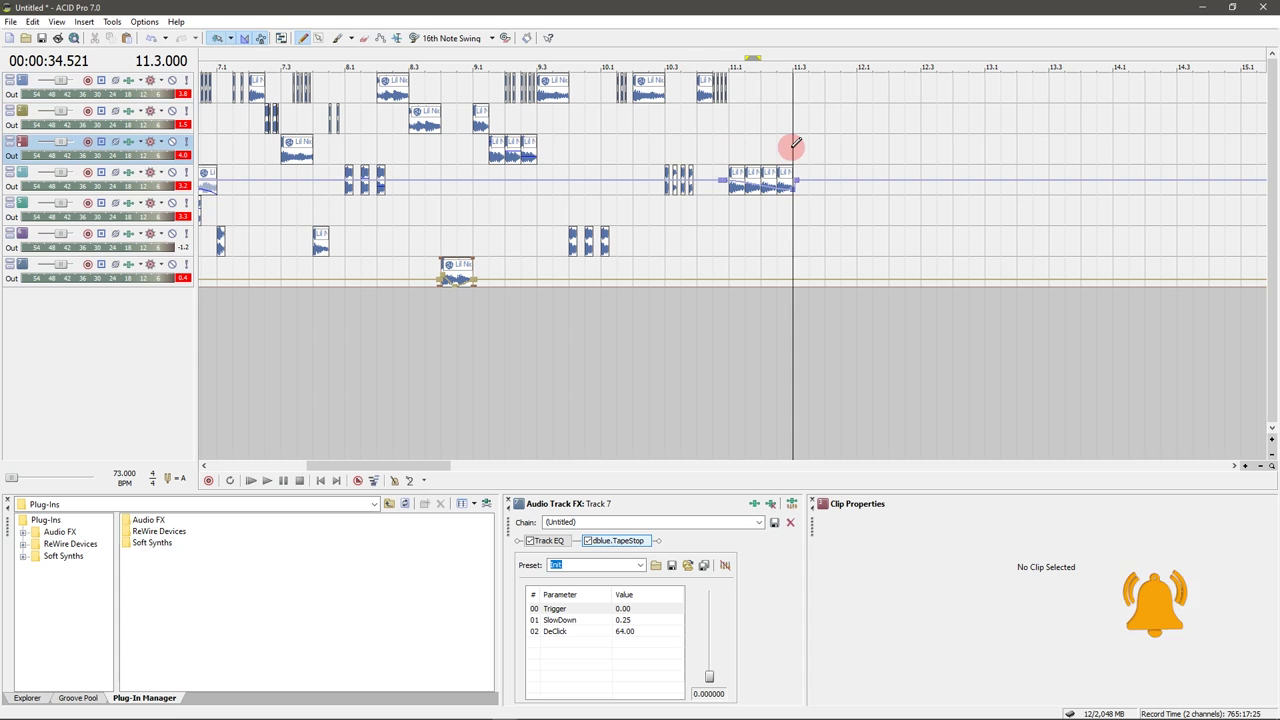
{"action": "left_click_drag", "start_coordinate": [793, 144], "coordinate": [872, 151]}
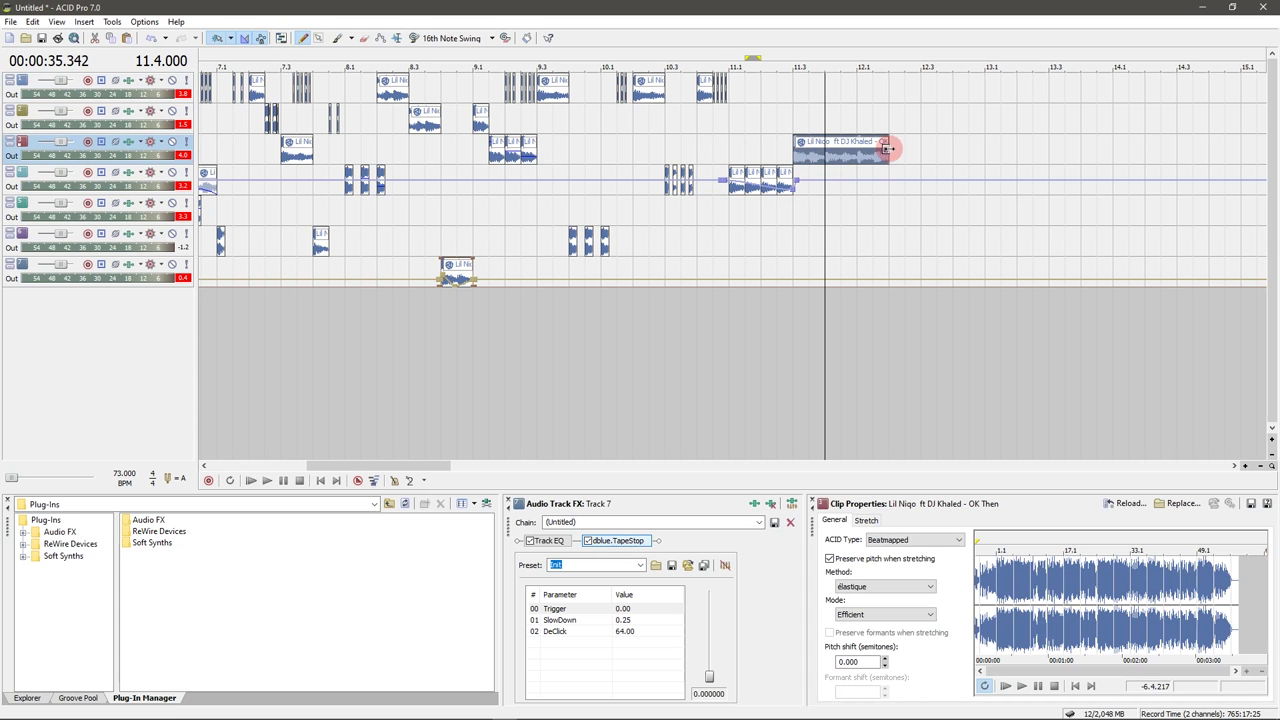
{"action": "left_click", "coordinate": [733, 144]}
{"action": "key", "text": "space"}
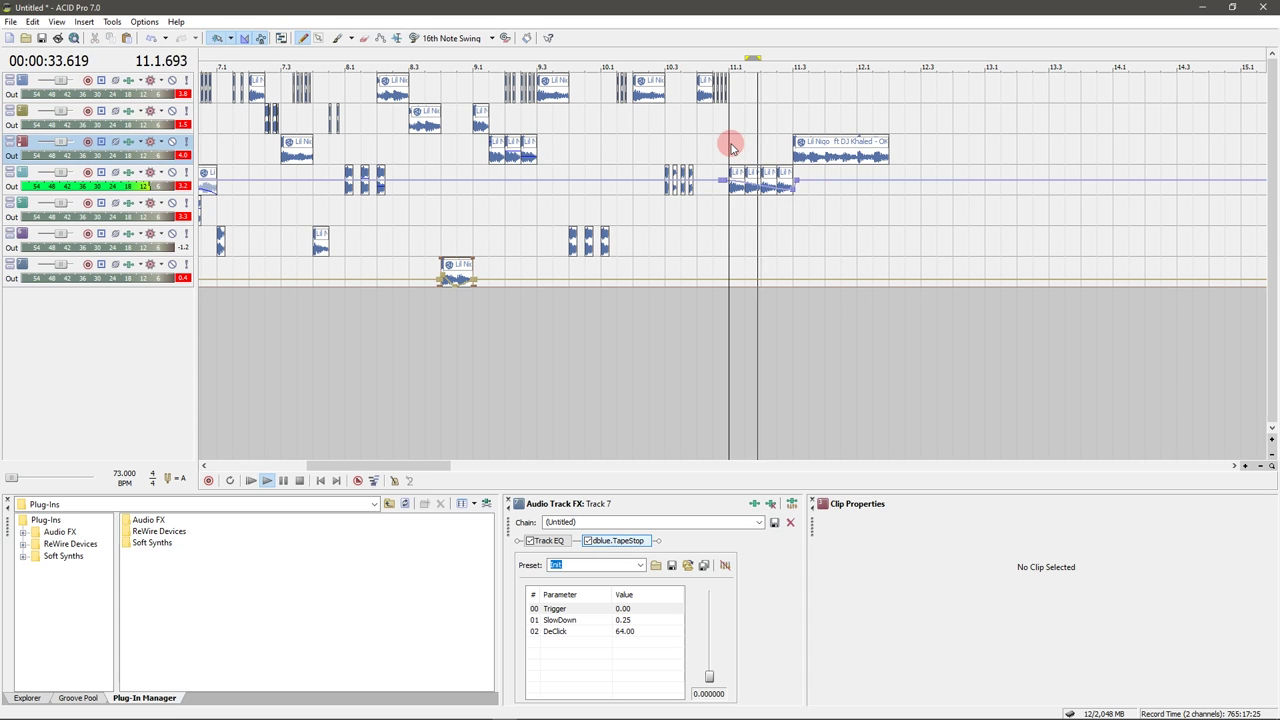
{"action": "key", "text": "space"}
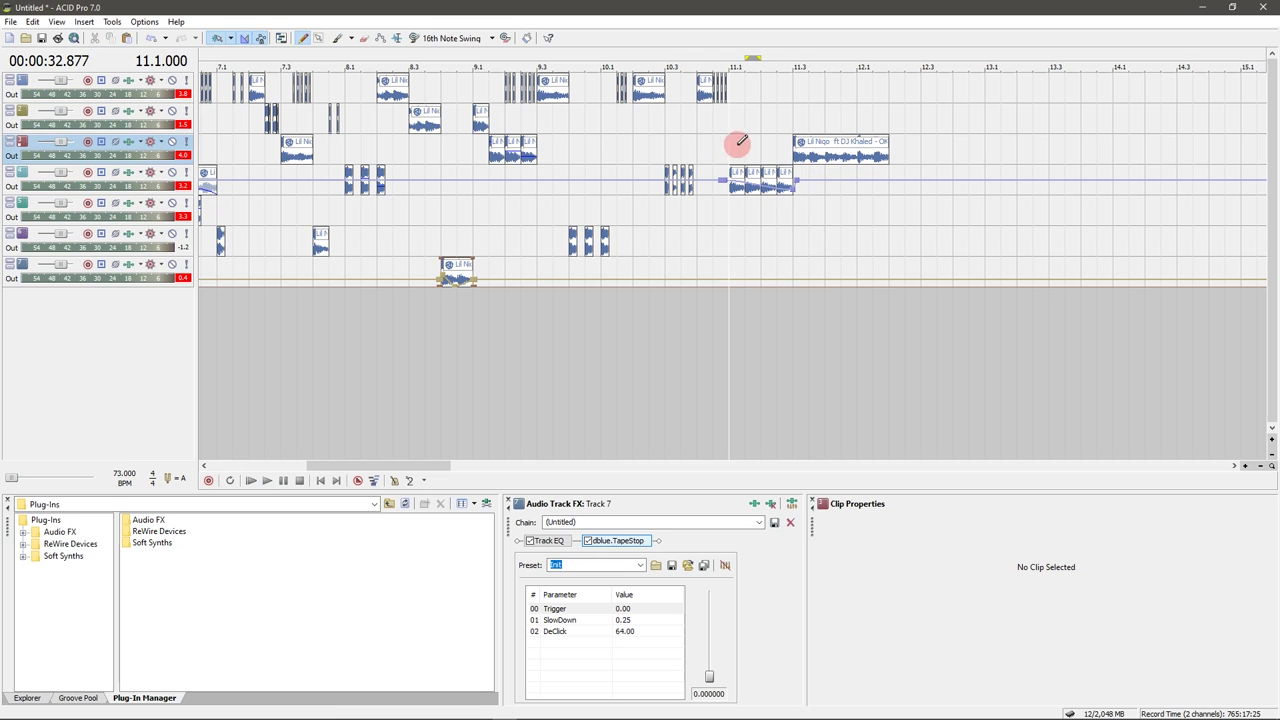
{"action": "scroll", "coordinate": [795, 157], "scroll_direction": "up", "scroll_amount": 1}
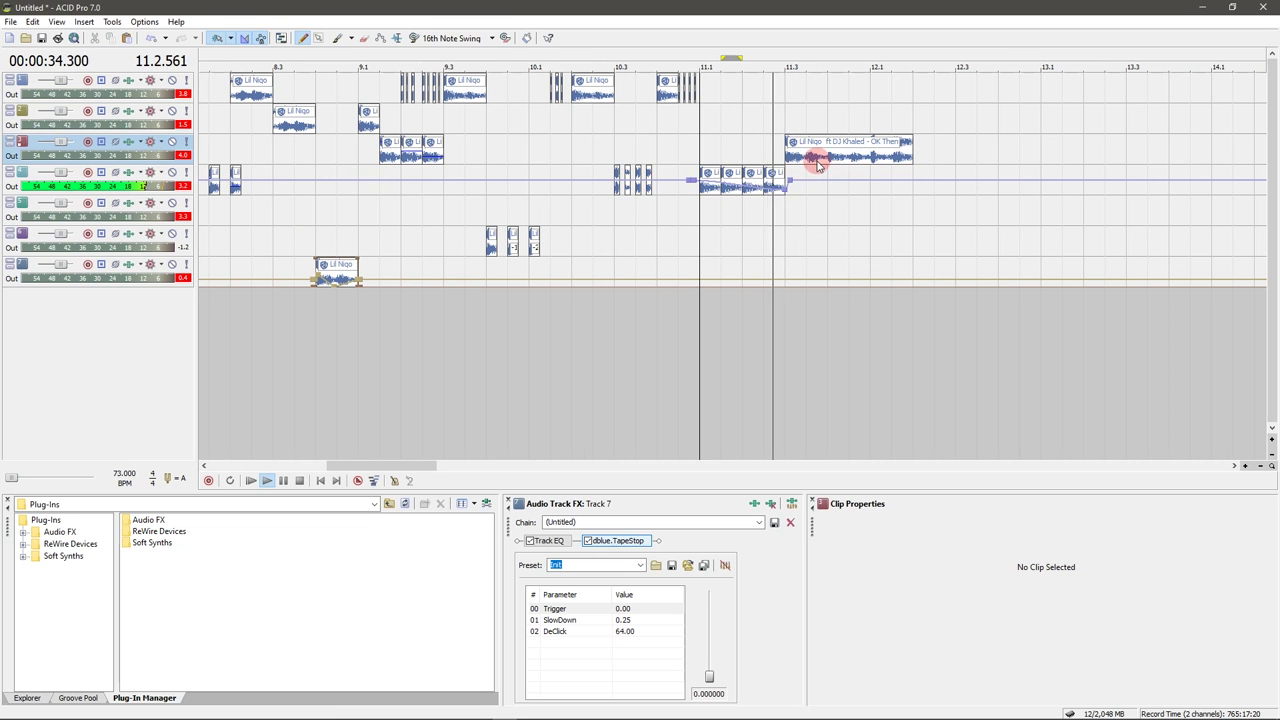
{"action": "key", "text": "space"}
{"action": "left_click_drag", "start_coordinate": [798, 163], "coordinate": [855, 155]}
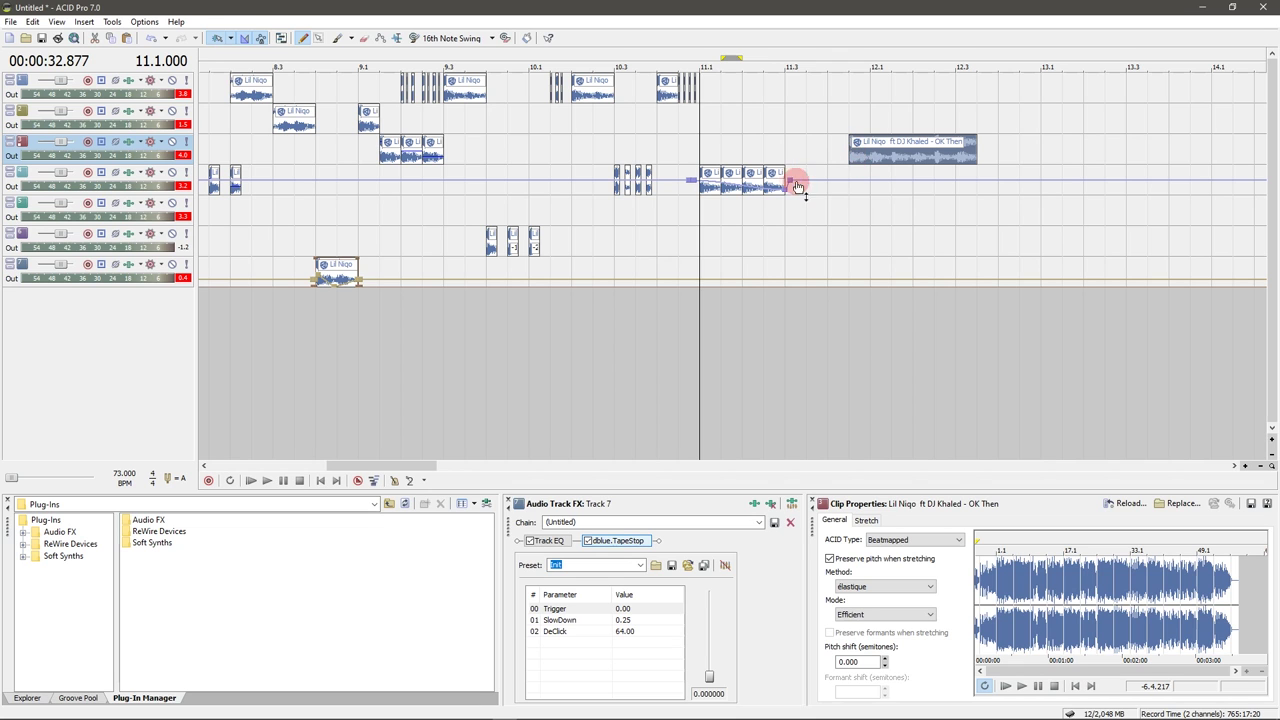
- Extend the last track 4 repeat to find its next hit, mark 11.3.384, and trim the repeat back to 11.3
{"action": "scroll", "coordinate": [798, 185], "scroll_direction": "up", "scroll_amount": 3}
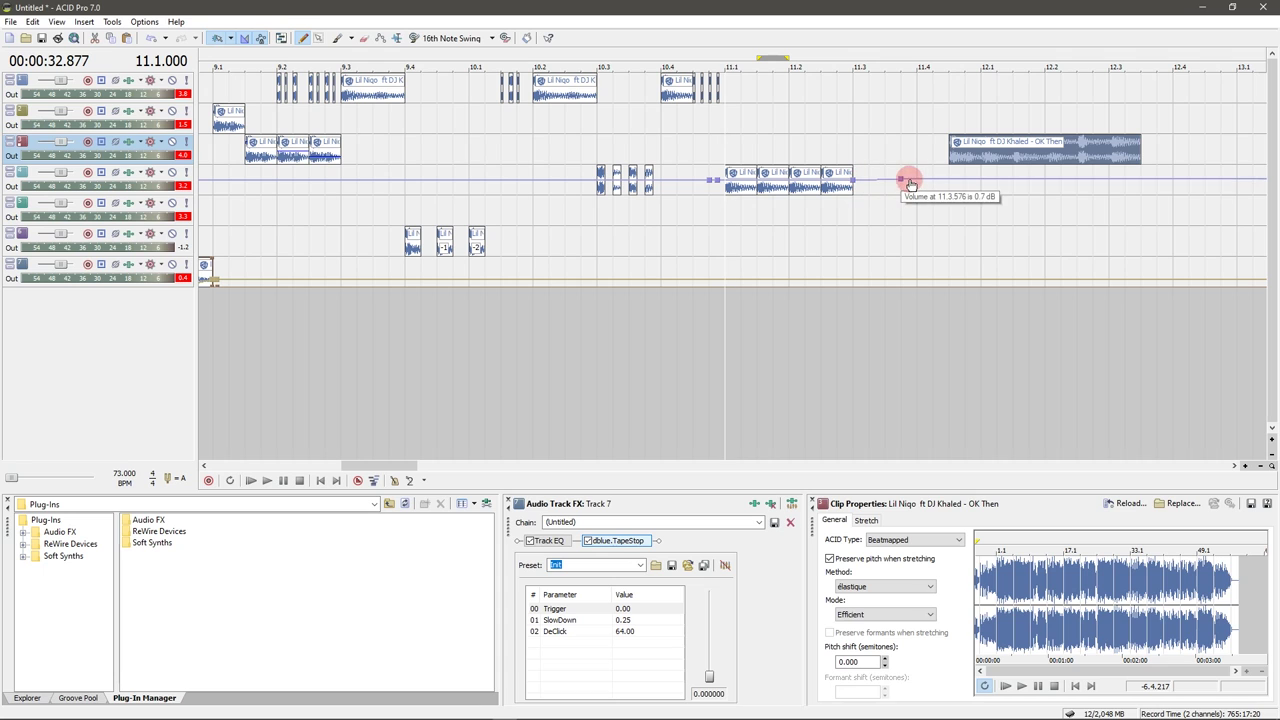
{"action": "mouse_move", "coordinate": [918, 185]}
{"action": "left_mouse_down"}
{"action": "mouse_move", "coordinate": [851, 178]}
{"action": "mouse_move", "coordinate": [918, 203]}
{"action": "left_mouse_up"}
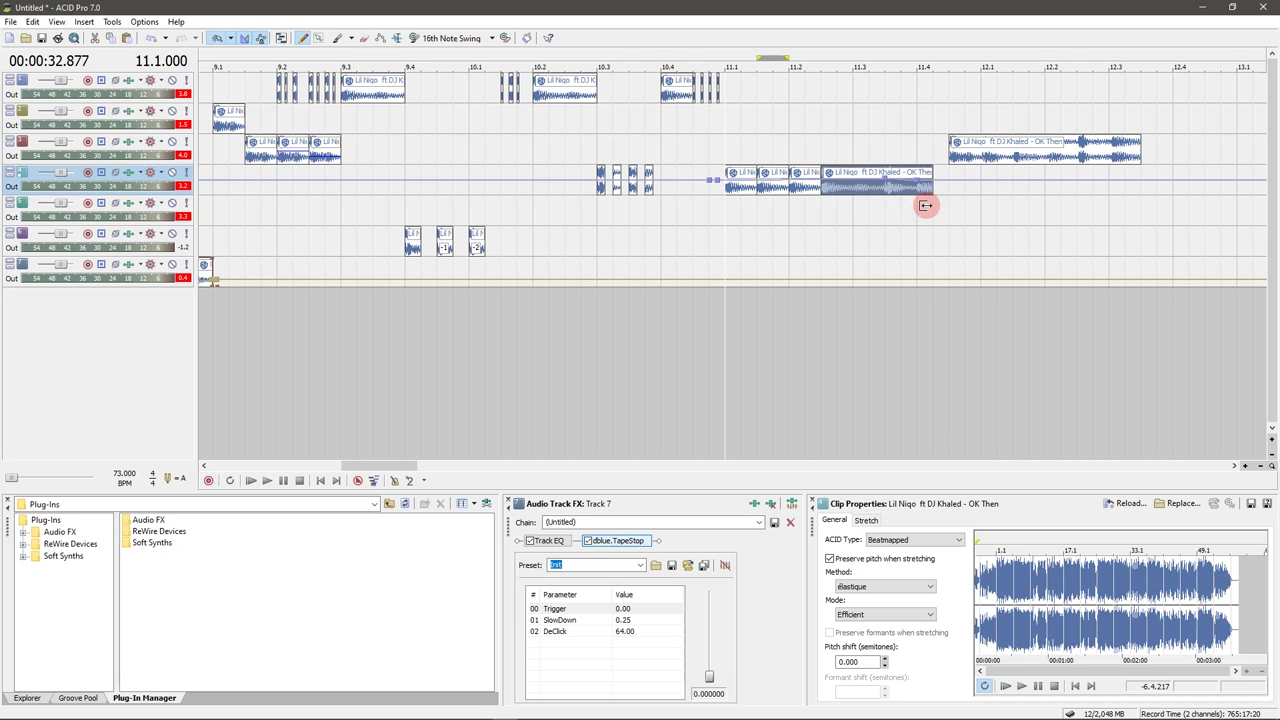
{"action": "left_click", "coordinate": [848, 197]}
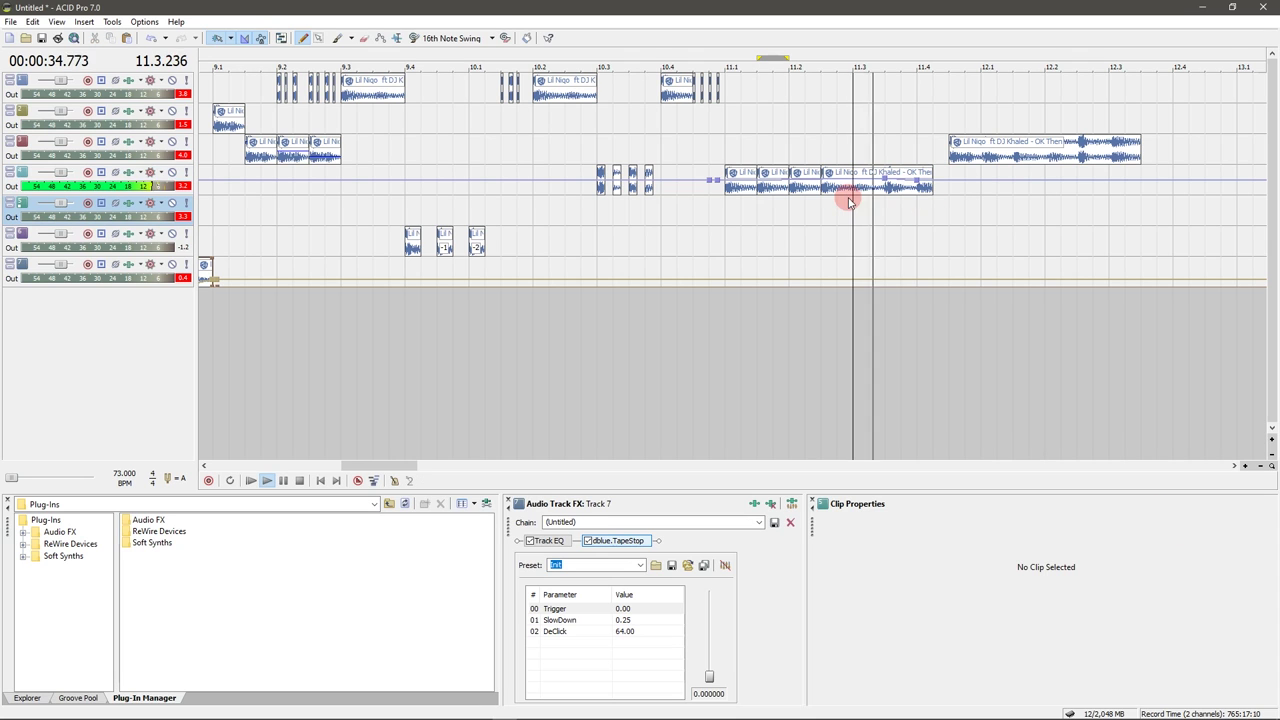
{"action": "left_click", "coordinate": [885, 193]}
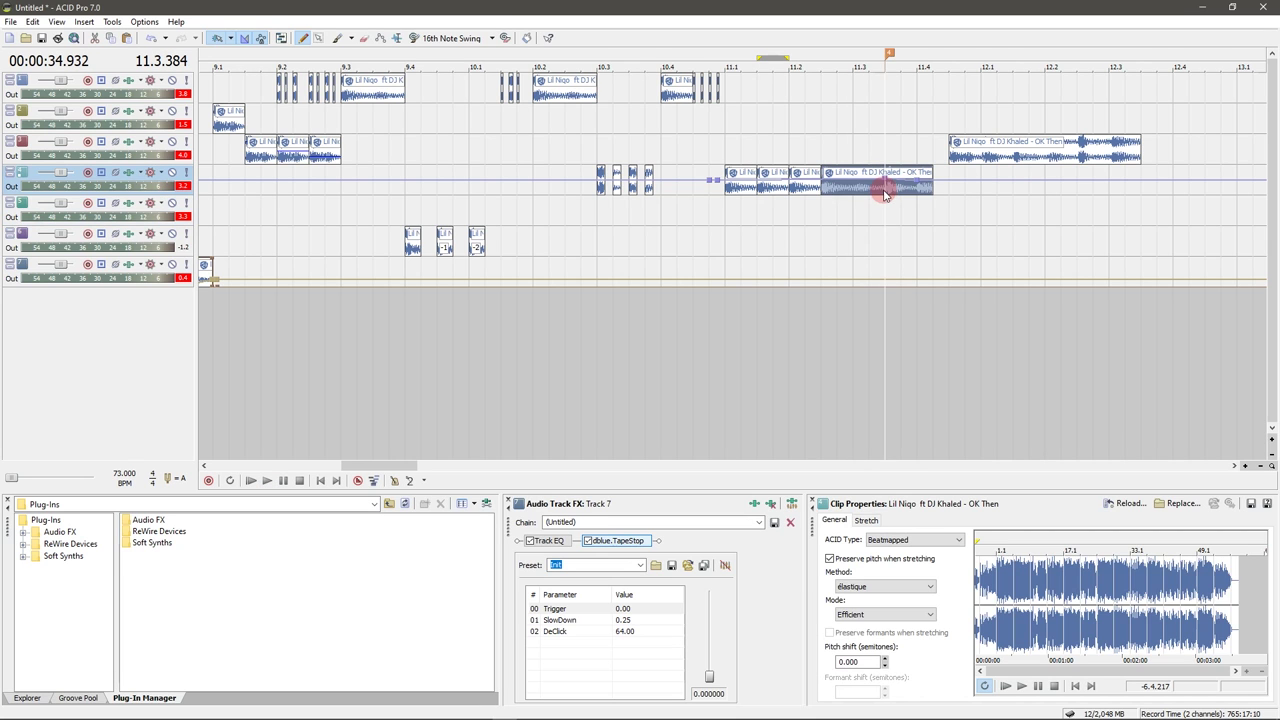
{"action": "left_click", "coordinate": [853, 197]}
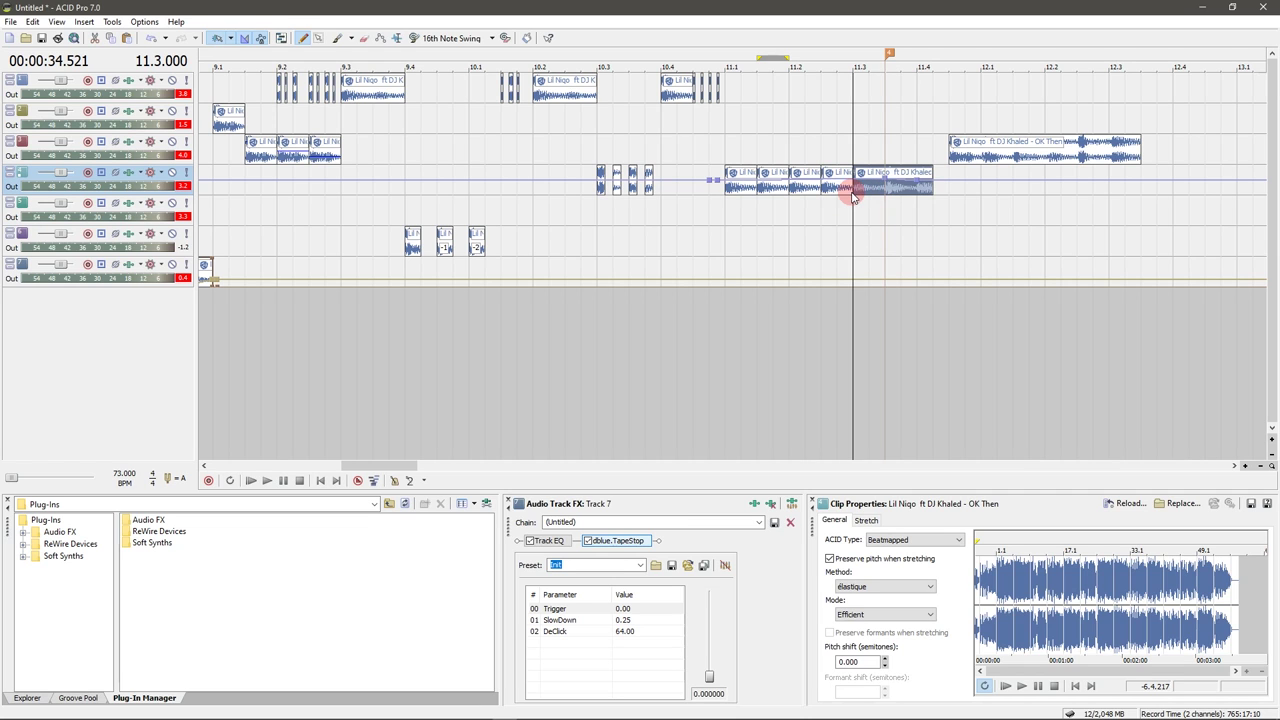
{"action": "key", "text": "Delete"}
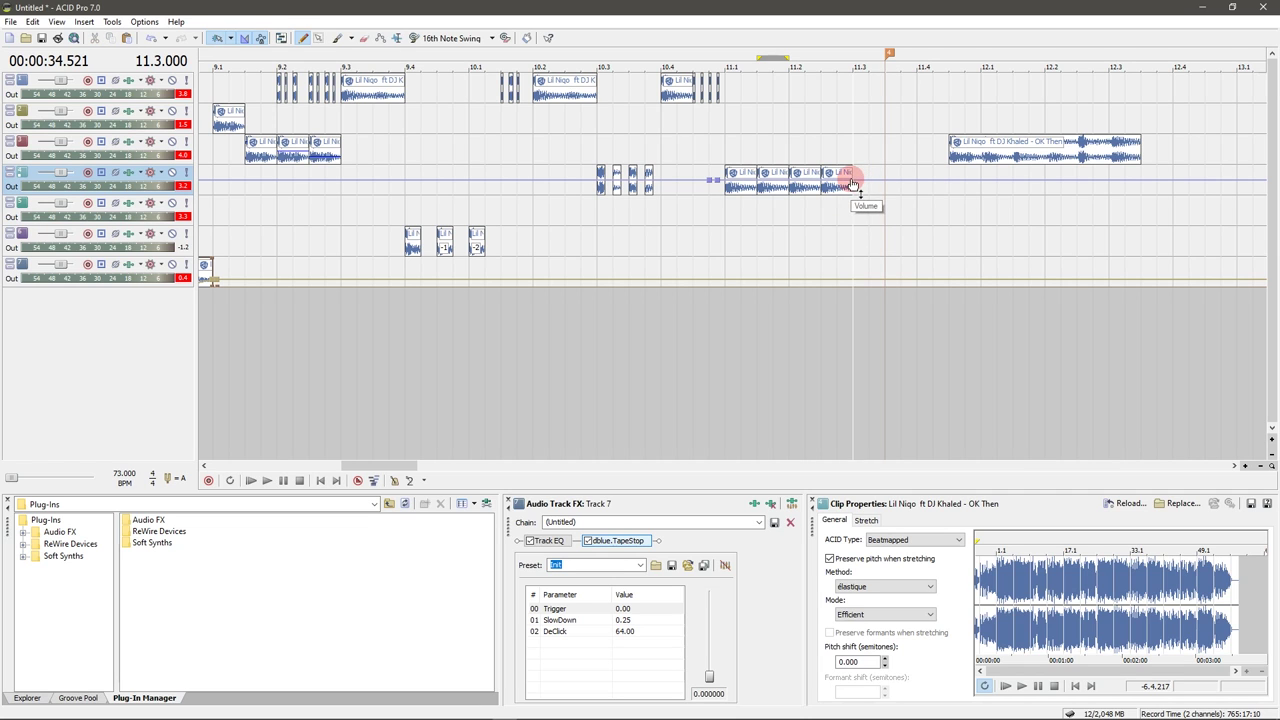
- Move the track 3 clip's start to the 11.3.384 marker and lower the track 4 volume point at 11.3
{"action": "left_click_drag", "start_coordinate": [966, 151], "coordinate": [903, 153]}
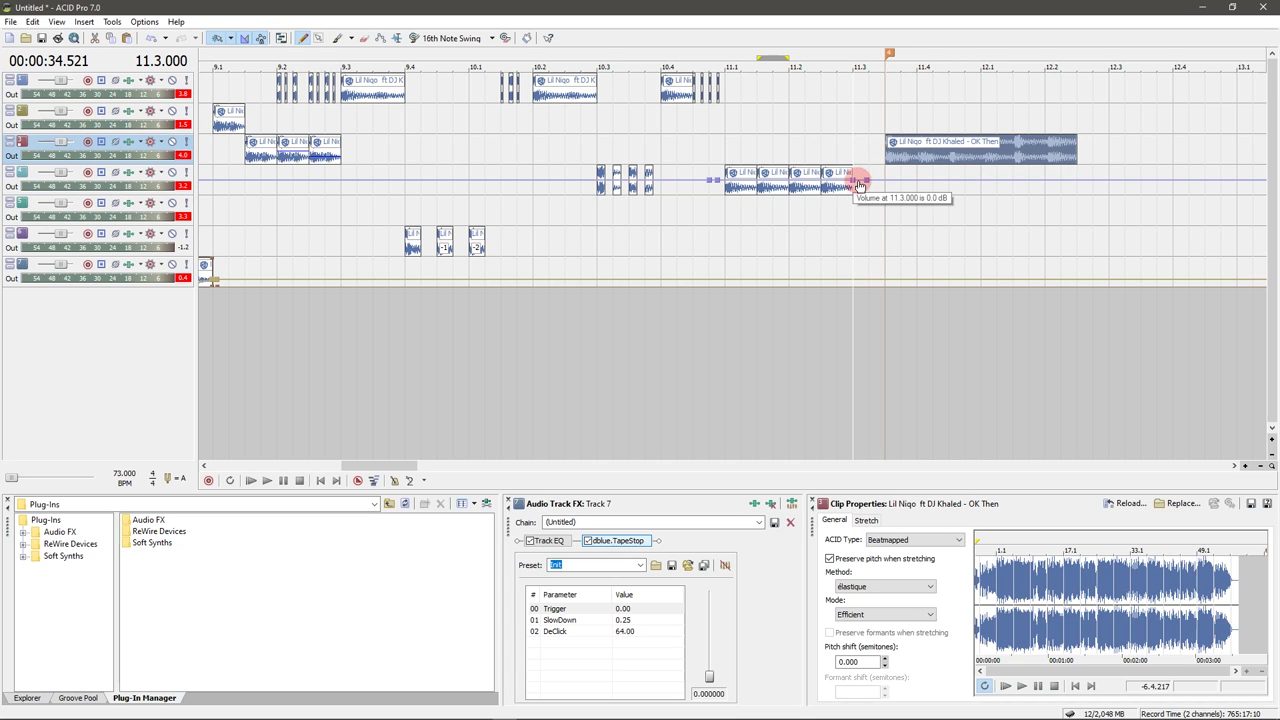
{"action": "left_click_drag", "start_coordinate": [853, 186], "coordinate": [853, 192]}
{"action": "left_click", "coordinate": [884, 156]}
{"action": "key", "text": "Up"}
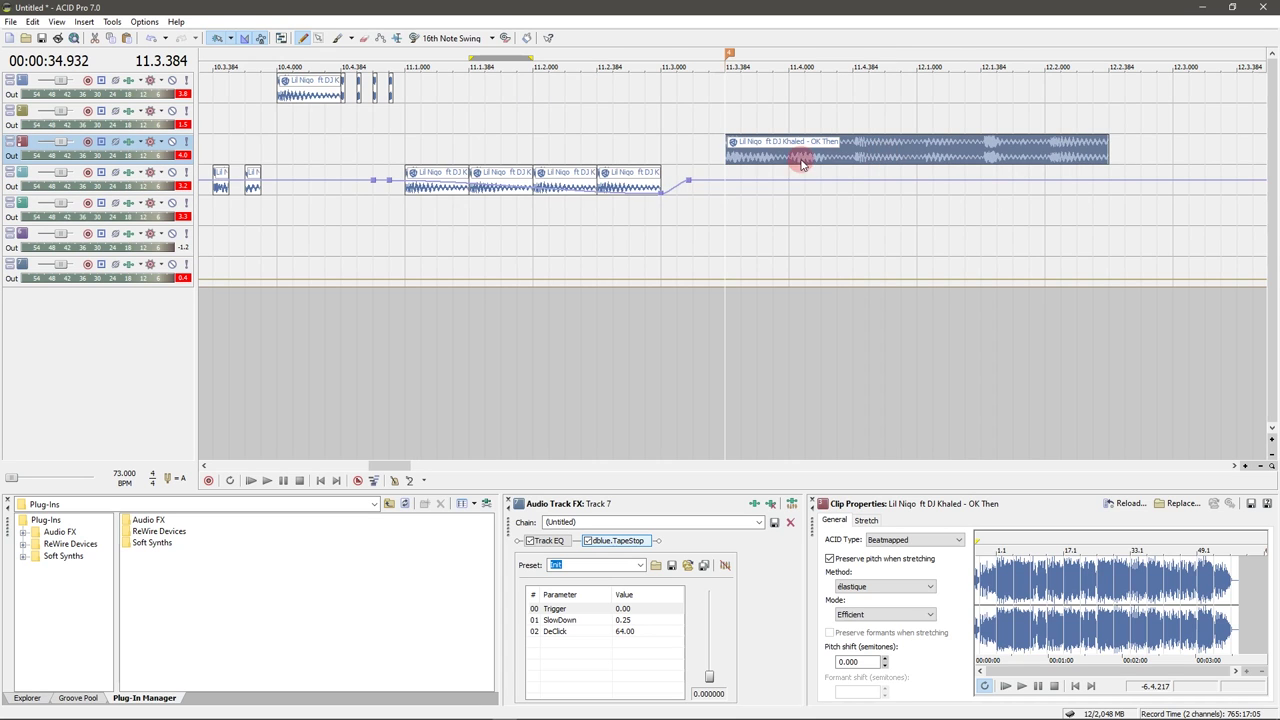
{"action": "key", "text": "Up"}
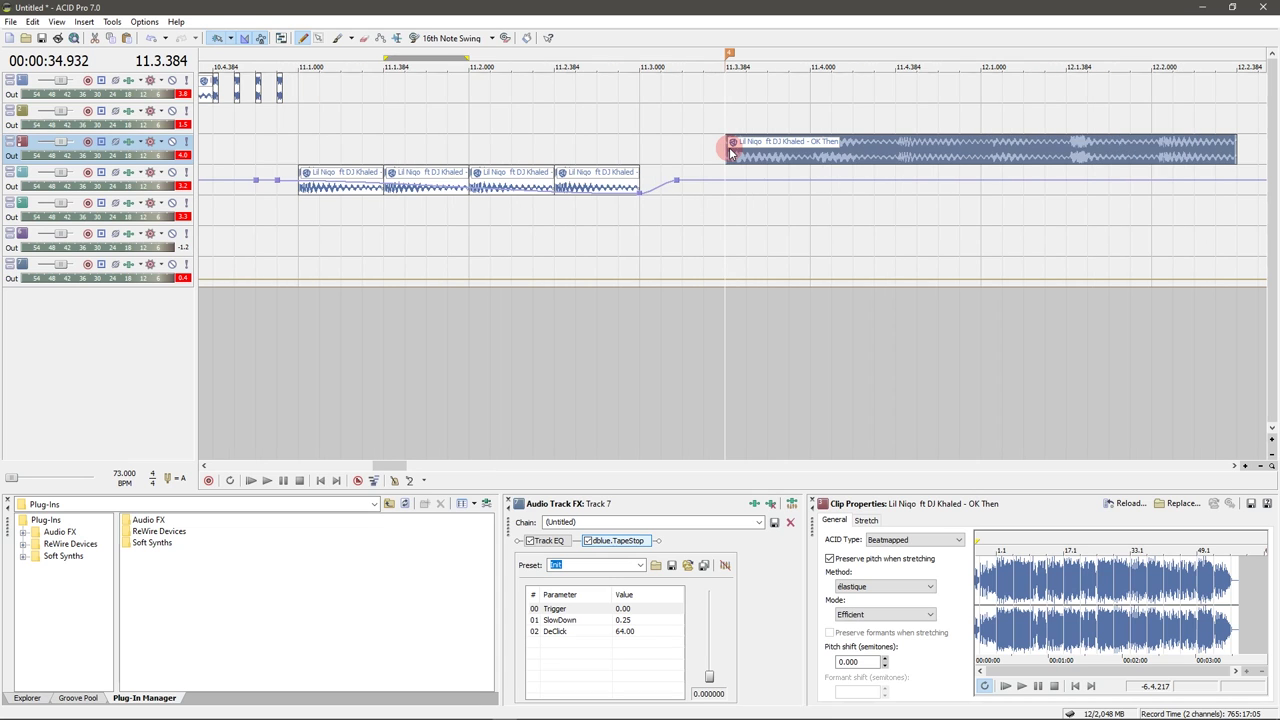
{"action": "key", "text": "space"}
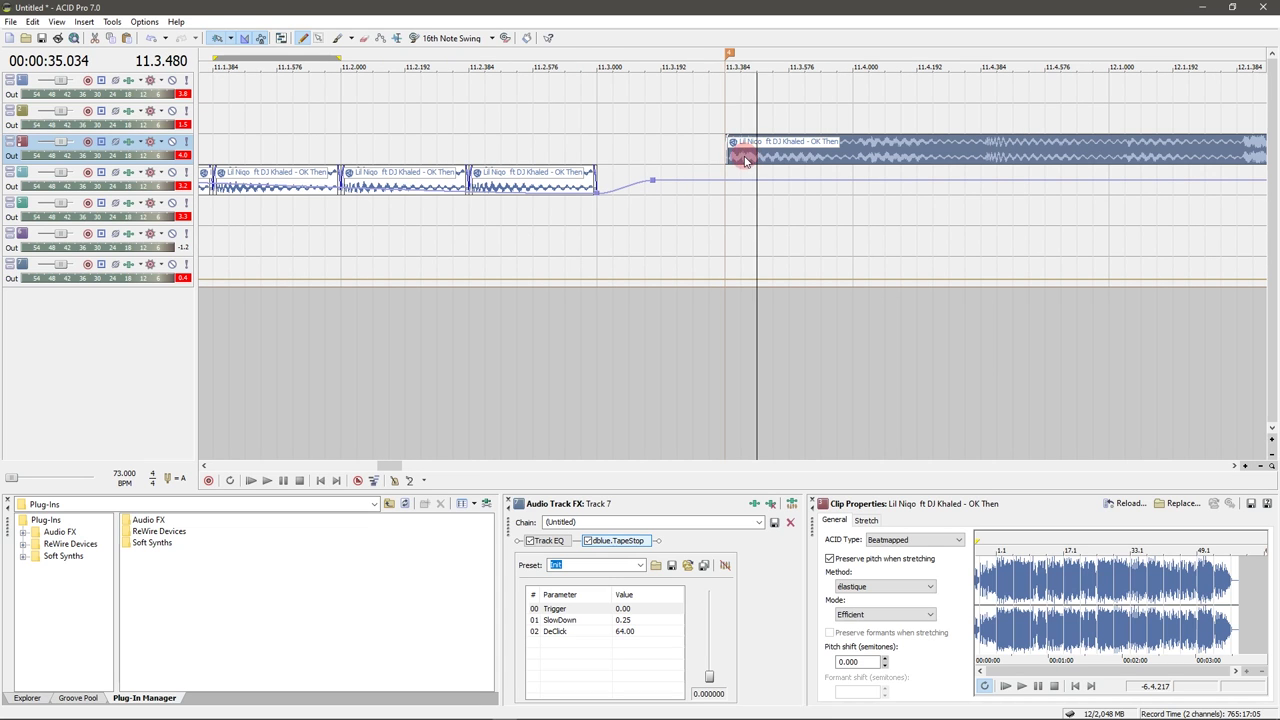
- Place 48-tick slices of the track 3 clip every 192 ticks from 11.1.576 to 11.3.000, and every 96 ticks up to the marker
{"action": "left_click", "coordinate": [741, 162]}
{"action": "left_click_drag", "start_coordinate": [738, 162], "coordinate": [637, 158]}
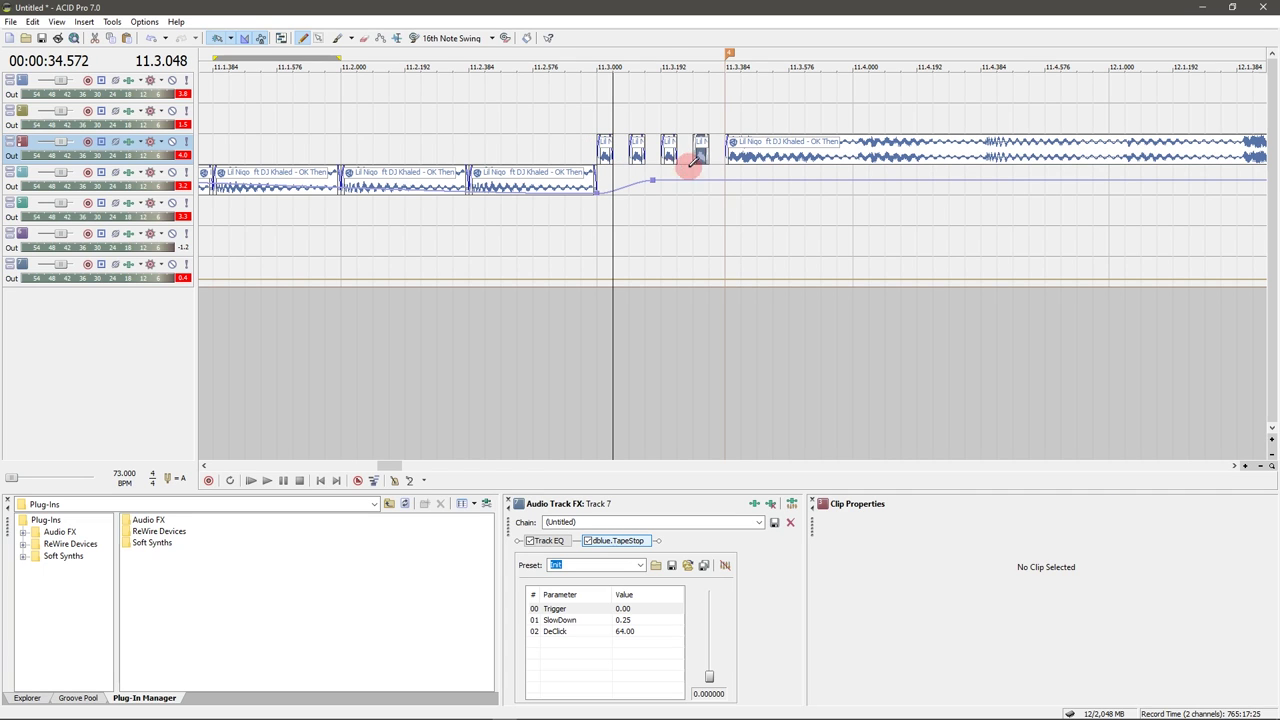
{"action": "left_click_drag", "start_coordinate": [604, 158], "coordinate": [545, 155]}
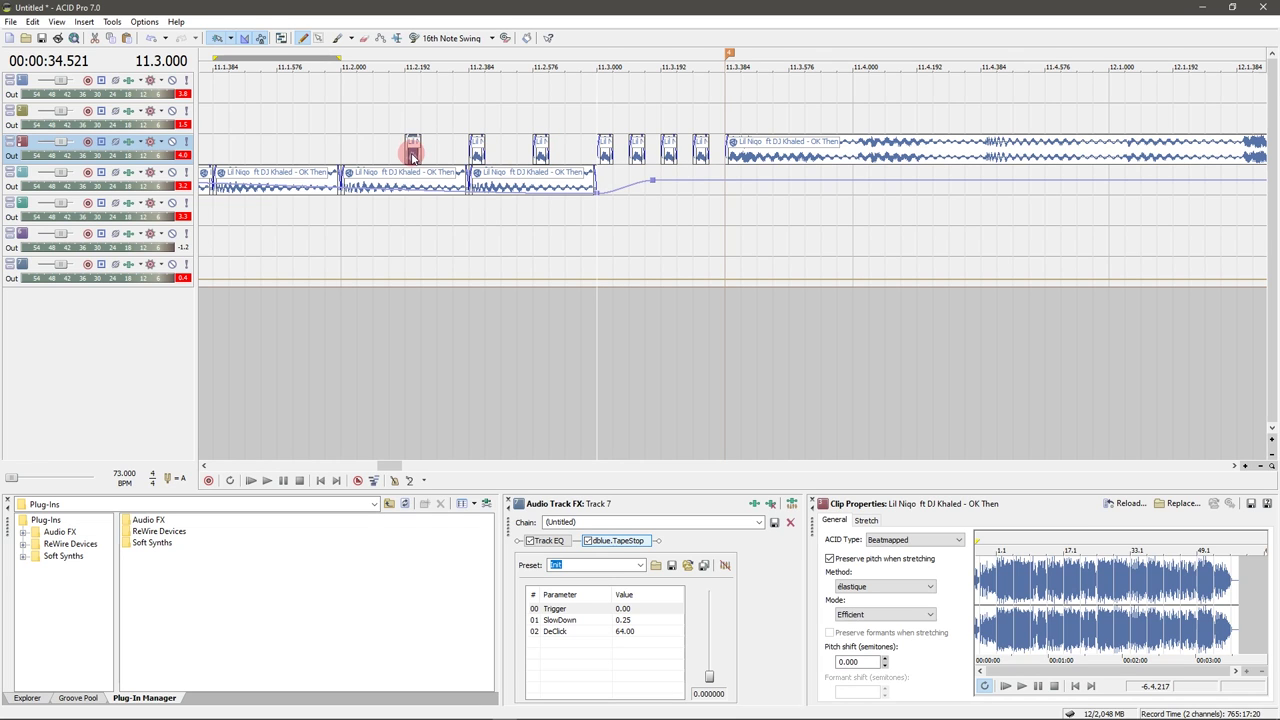
{"action": "left_click", "coordinate": [285, 155]}
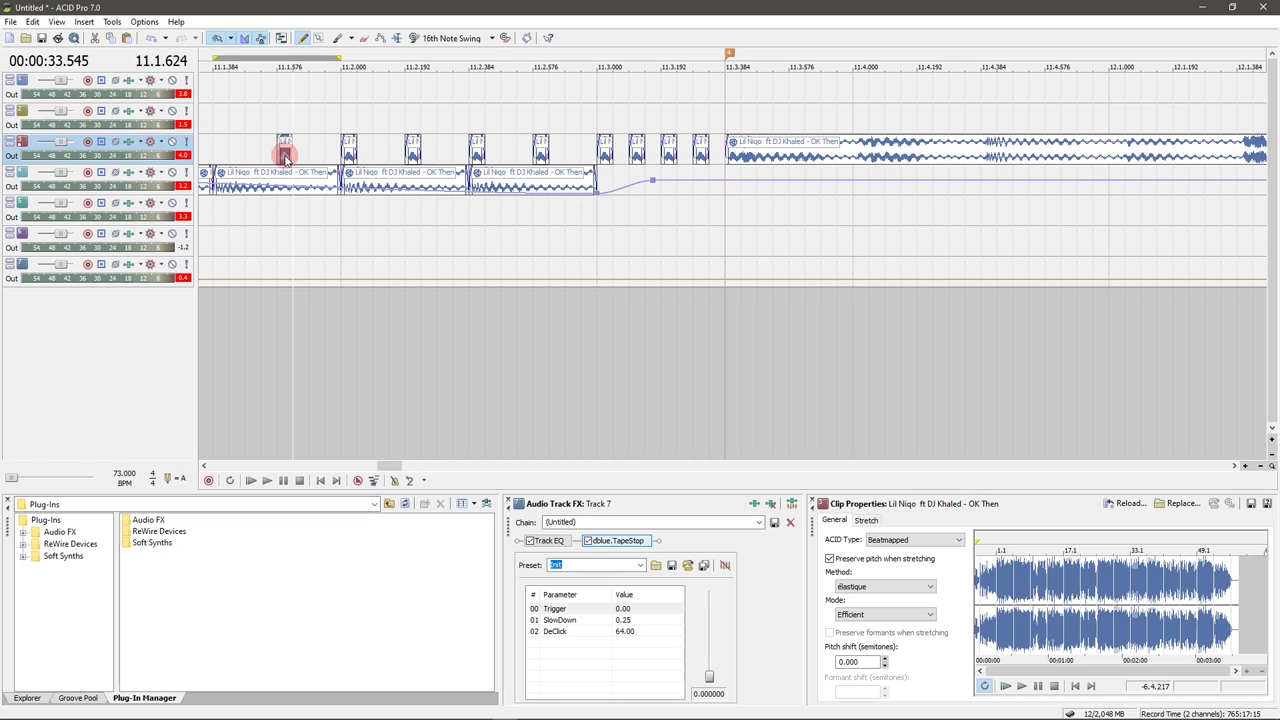
- Lengthen the track 3 slice at 11.2.000 to 11.2.240, replacing the slice at 11.2.192, and play back from 11.1.576
{"action": "left_click_drag", "start_coordinate": [351, 149], "coordinate": [410, 162]}
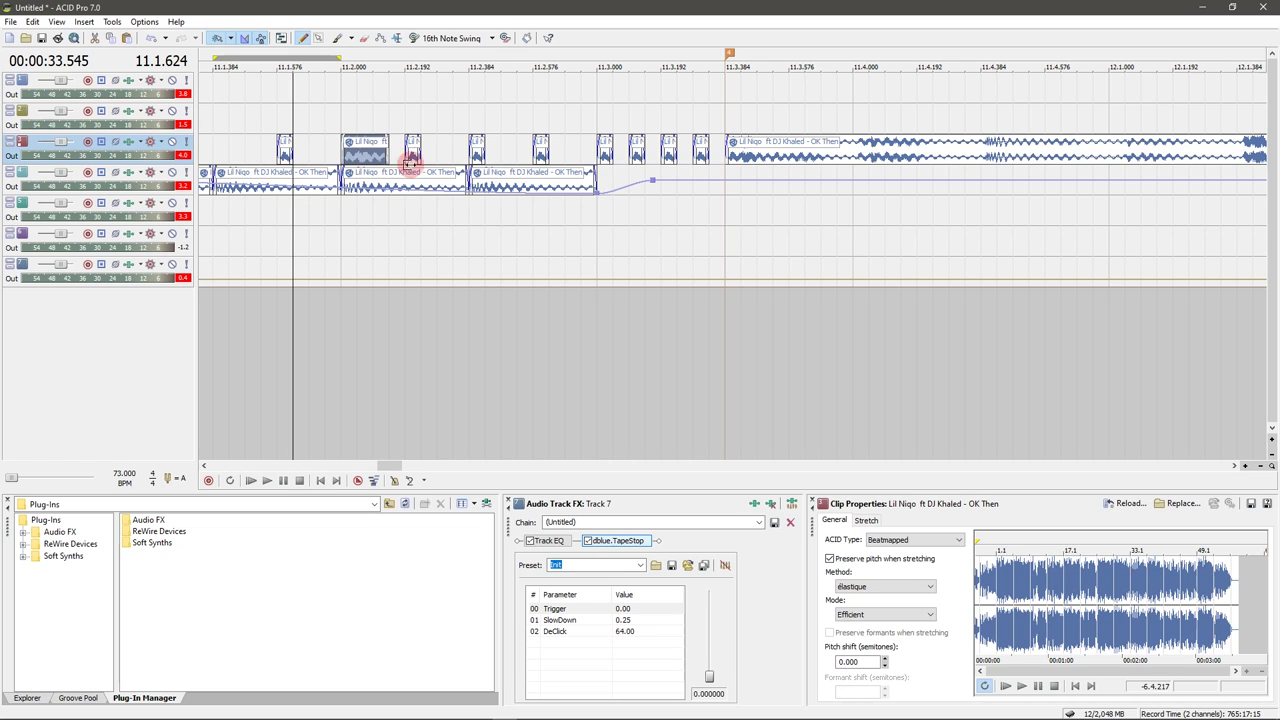
{"action": "left_click", "coordinate": [413, 158]}
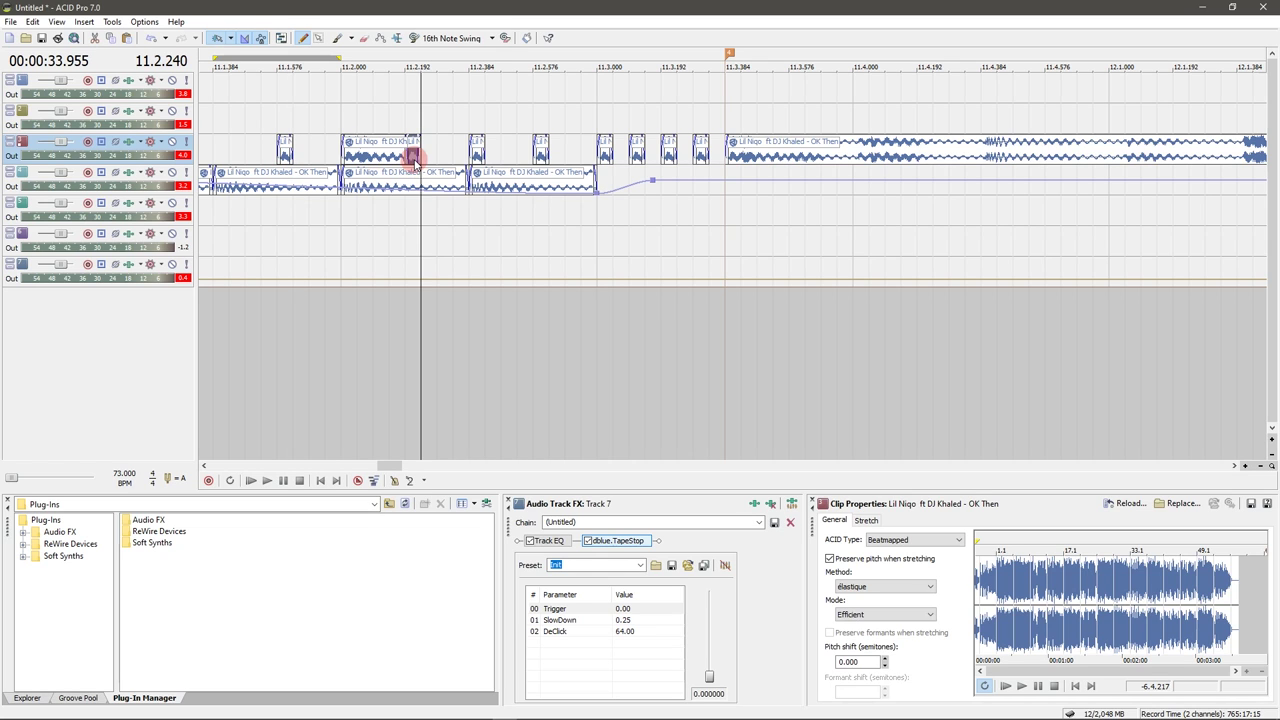
{"action": "left_click", "coordinate": [274, 221]}
{"action": "key", "text": "space"}
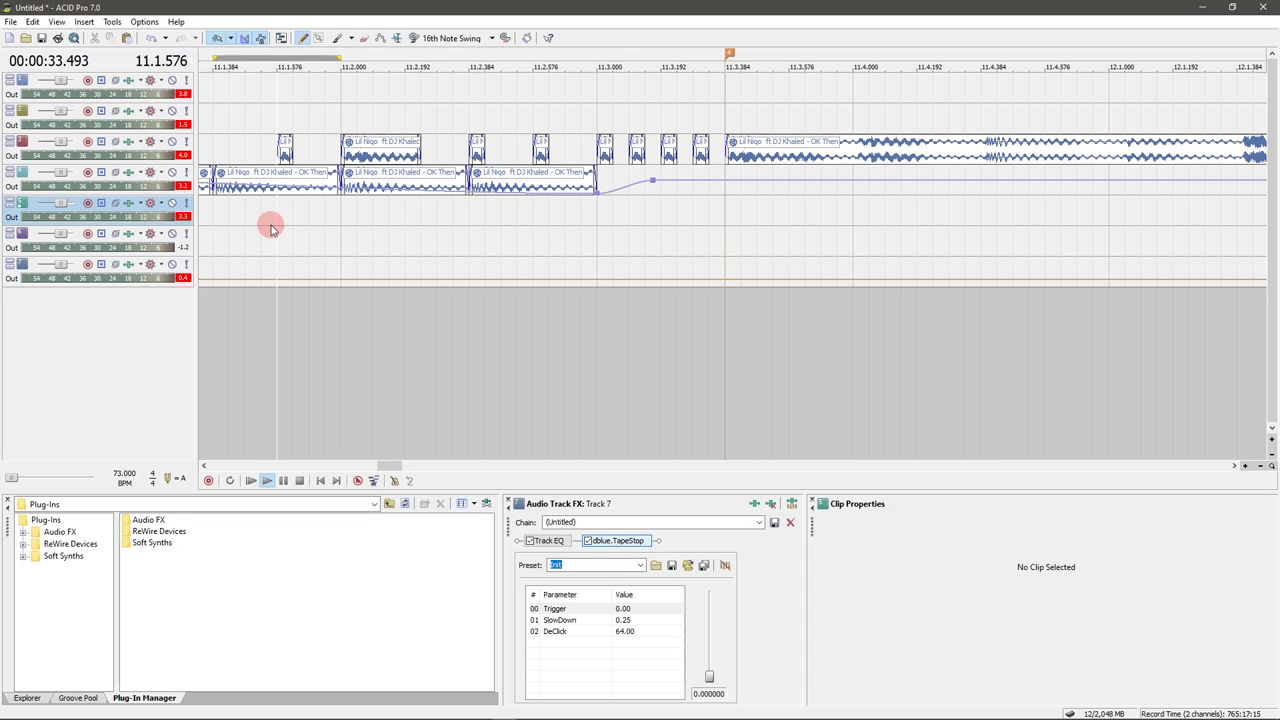
{"action": "key", "text": "space"}
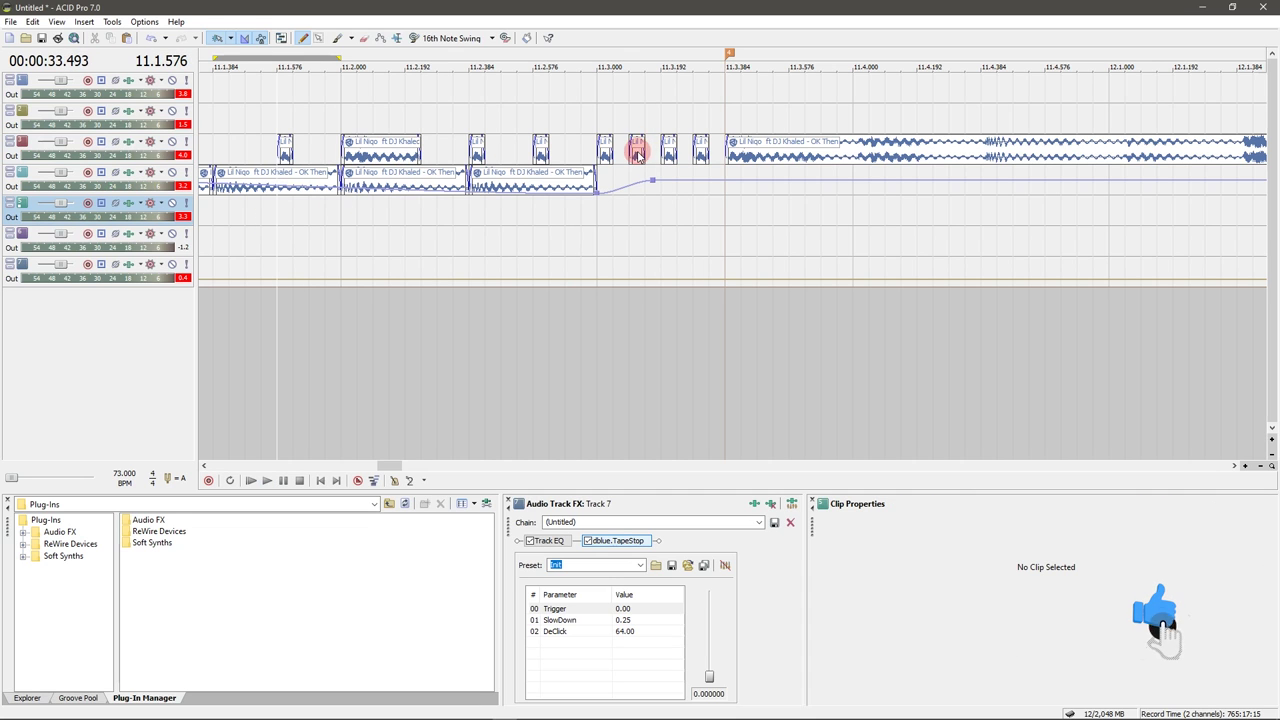
- Select the track 3 slices at 11.2.576, 11.3.096 and 11.3.288, and play back the passage from 10.4
{"action": "left_click", "coordinate": [543, 157]}
{"action": "left_click", "coordinate": [586, 149]}
{"action": "left_click", "coordinate": [697, 155]}
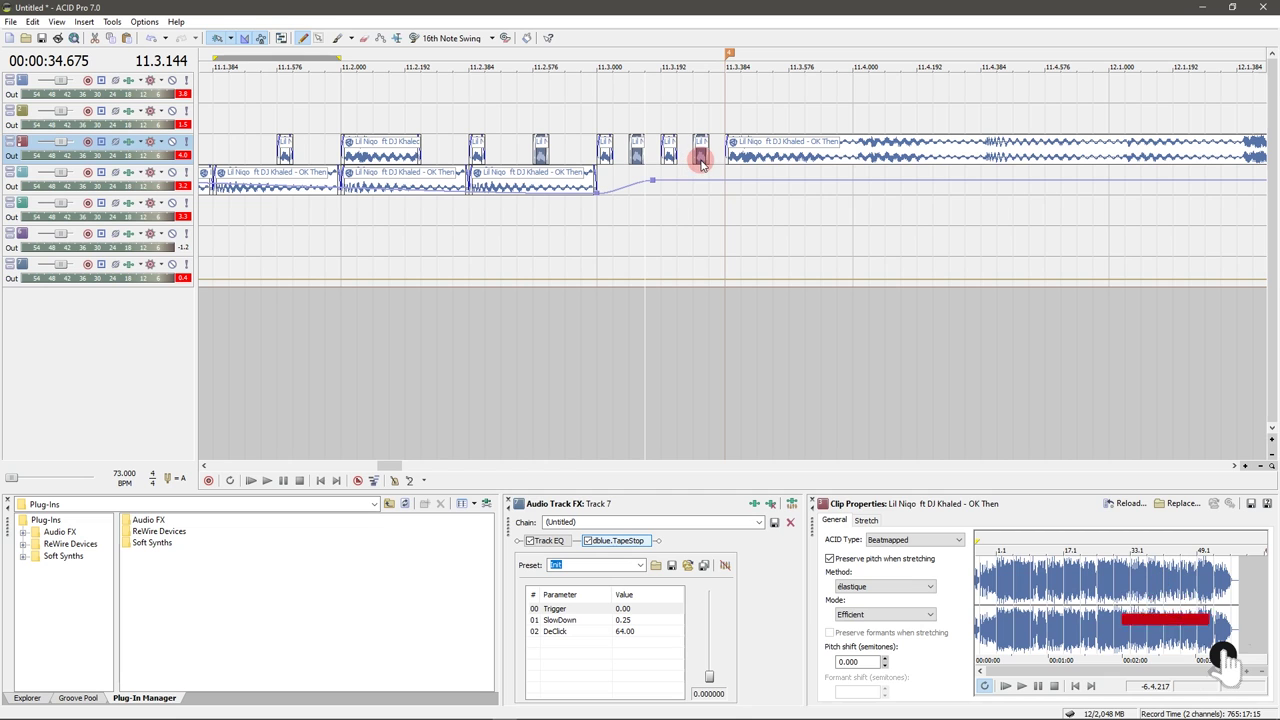
{"action": "scroll", "coordinate": [594, 224], "scroll_direction": "down", "scroll_amount": 4}
{"action": "left_click", "coordinate": [514, 240]}
{"action": "key", "text": "space"}
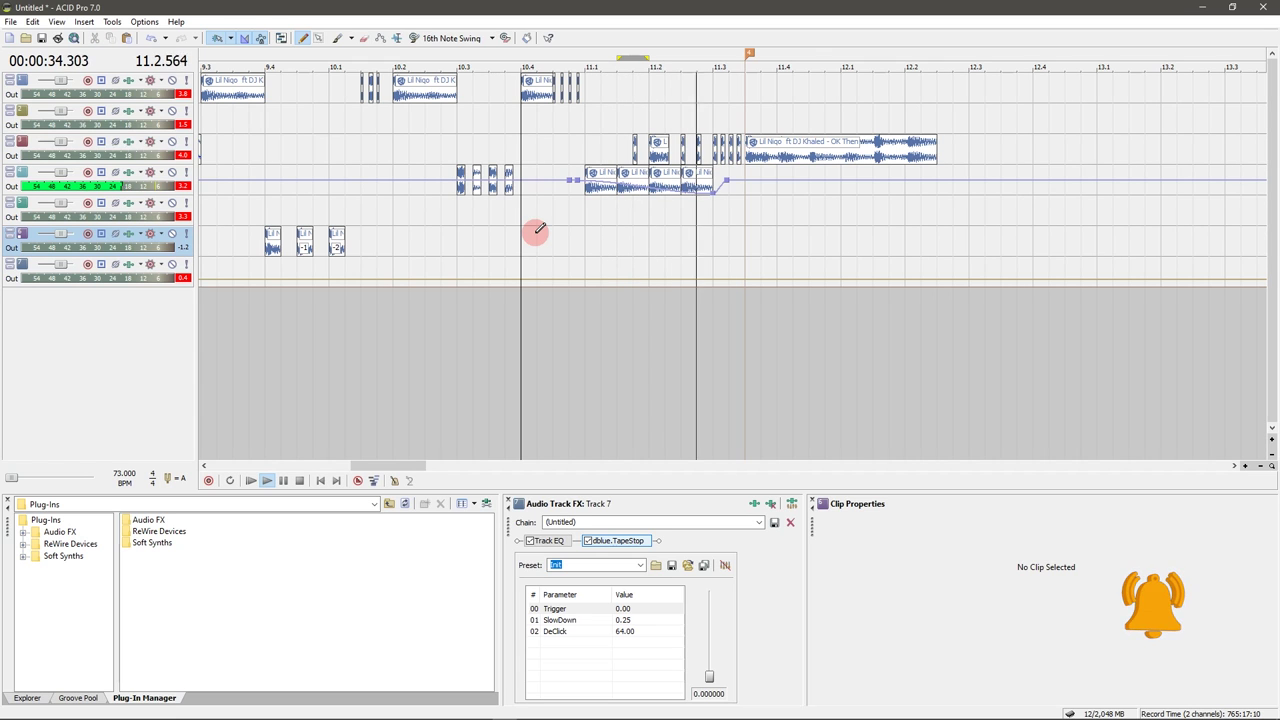
{"action": "key", "text": "space"}
{"action": "key", "text": "space"}
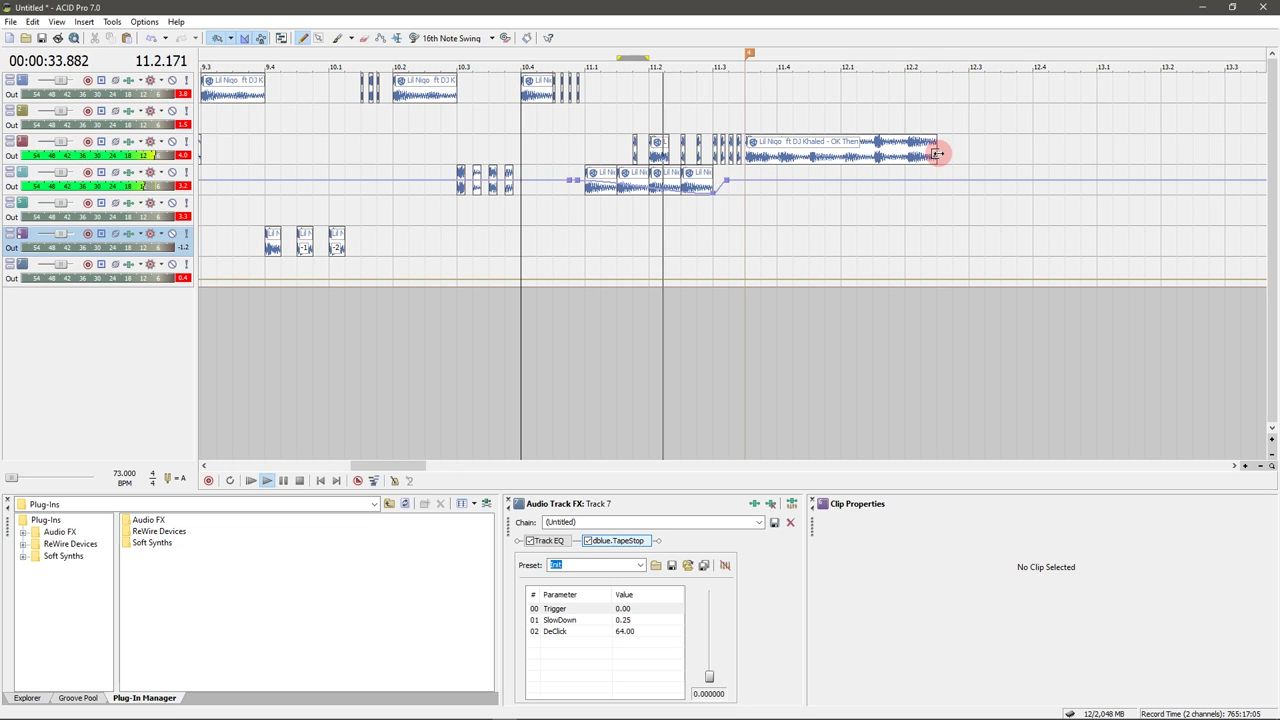
{"action": "key", "text": "space"}
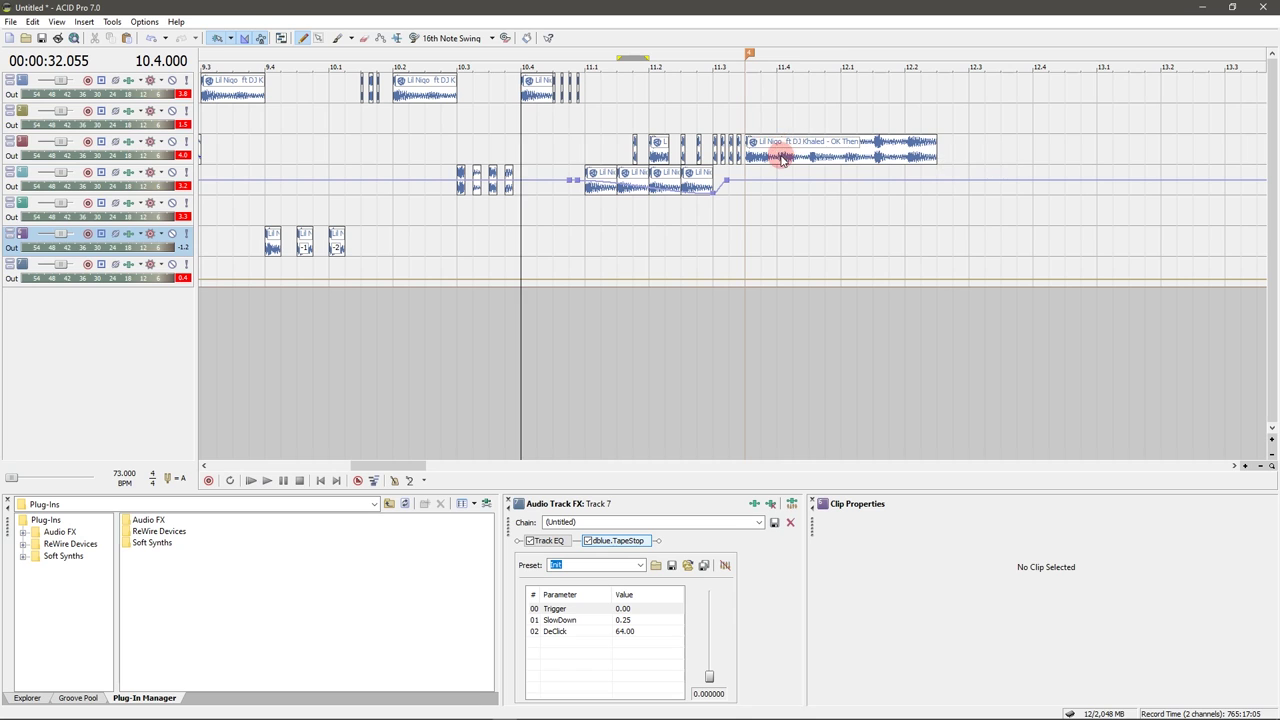
- Trim the track 3 clip at 11.3.384 to end at 11.4, and transfer it to track 6 at the same position
{"action": "left_click", "coordinate": [779, 160]}
{"action": "key", "text": "Delete"}
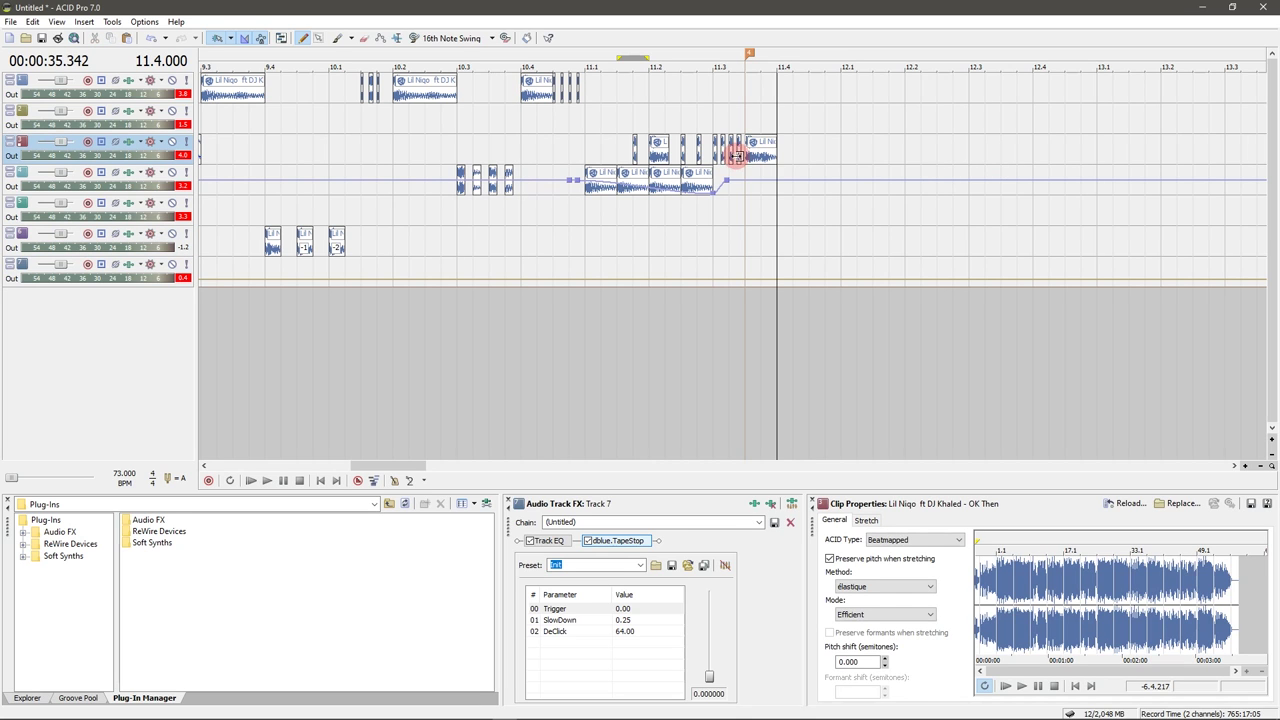
{"action": "left_click", "coordinate": [753, 160]}
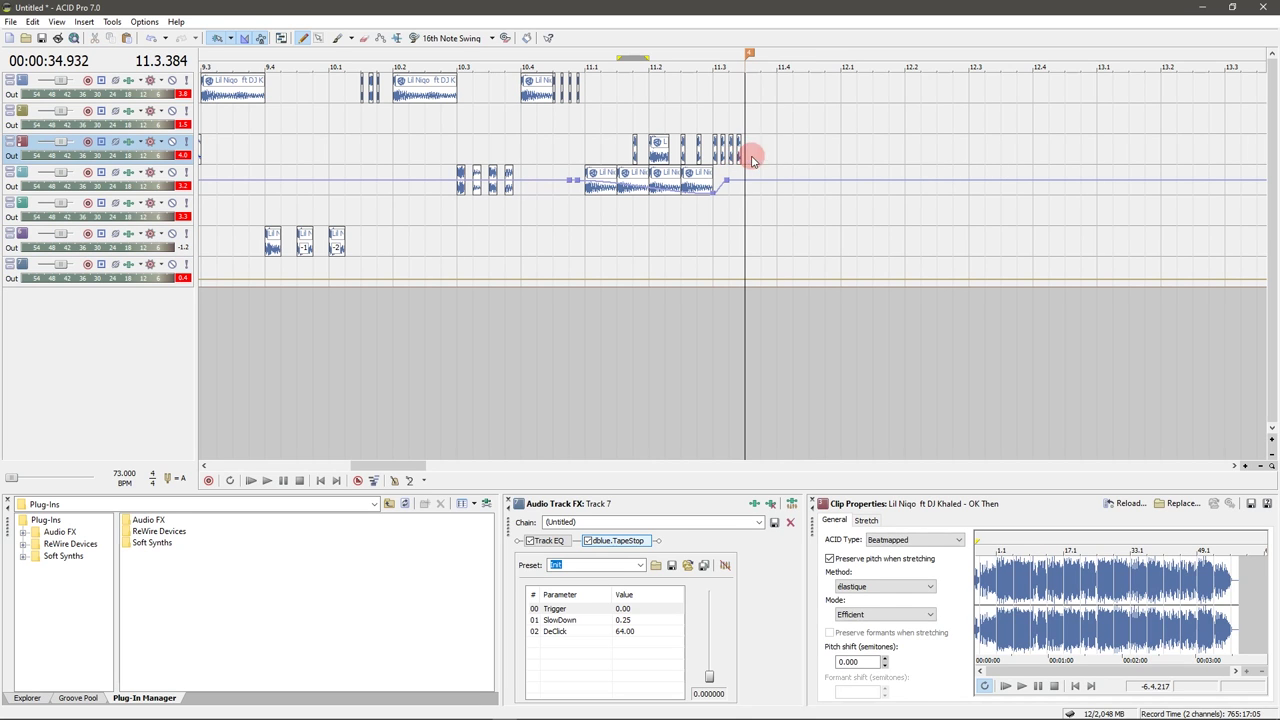
{"action": "left_click", "coordinate": [752, 238]}
{"action": "key", "text": "ctrl+v"}
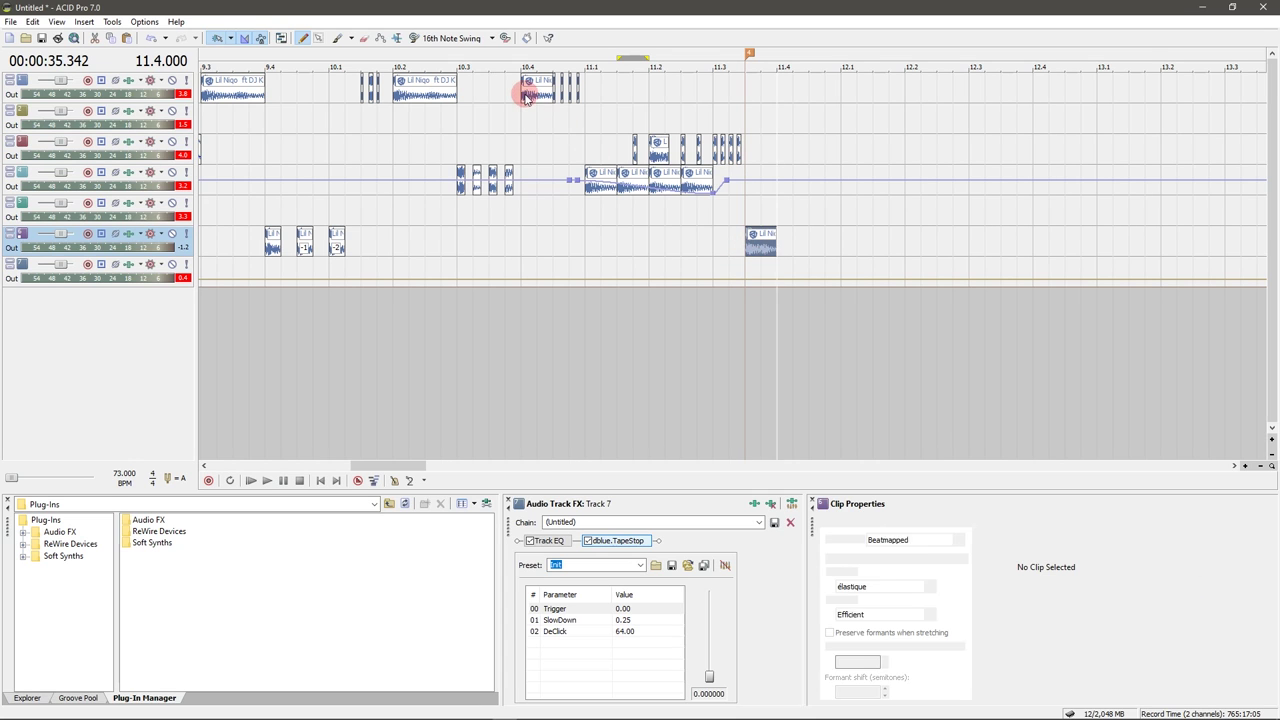
- Copy the track 1 clip at 10.4 to 12.1 and play back from 10.4
{"action": "left_click_drag", "start_coordinate": [527, 97], "coordinate": [859, 99]}
{"action": "key", "text": "space"}
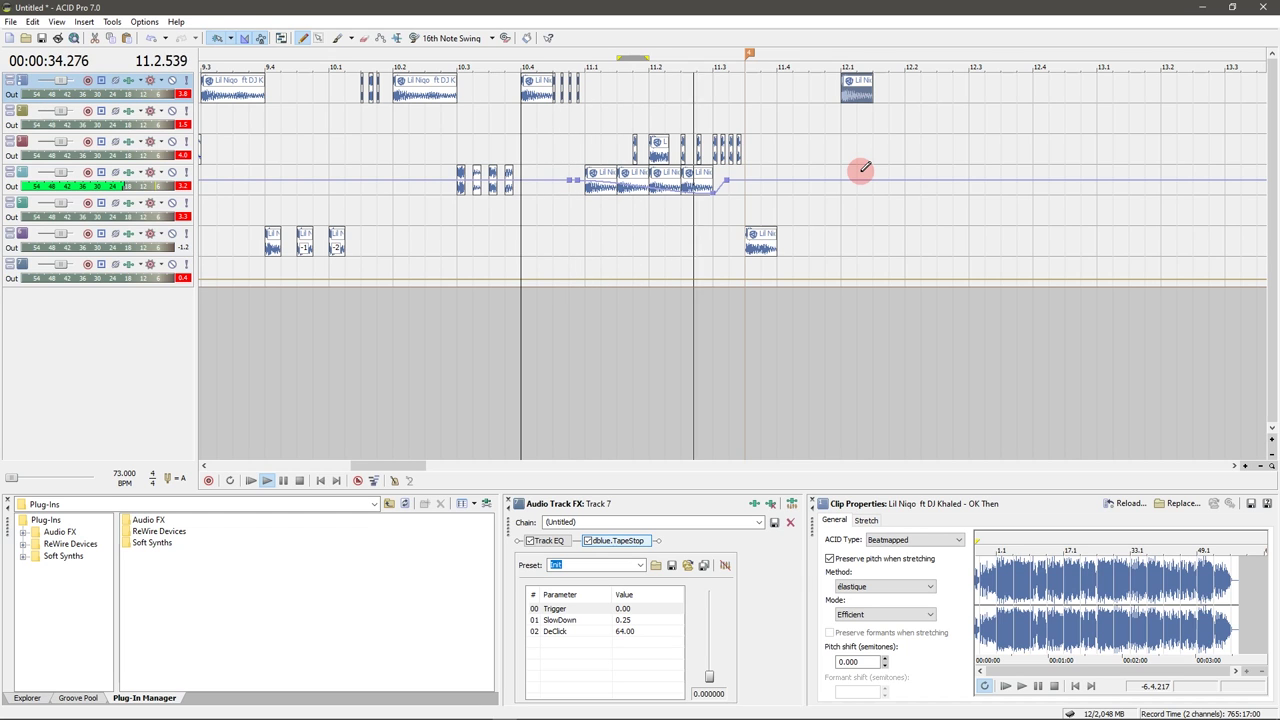
{"action": "key", "text": "space"}
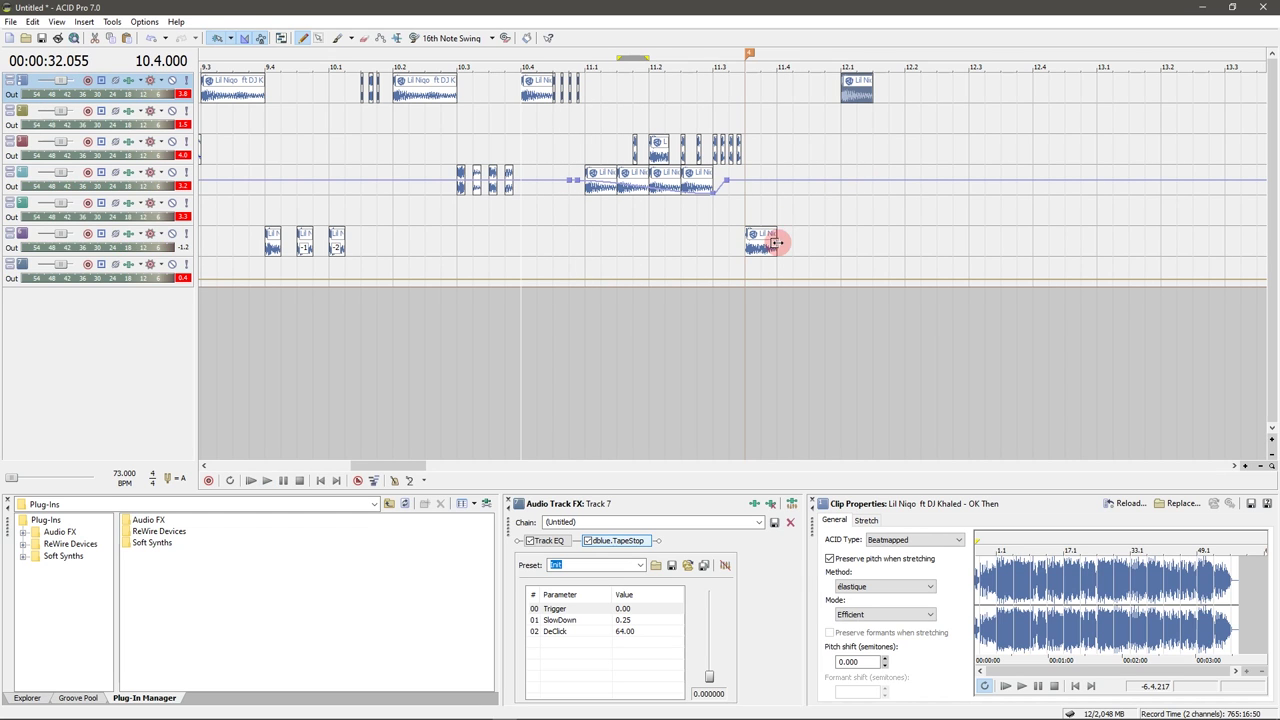
- Shorten the track 6 clip at 11.3.384 to end at 11.3.576, play back from 10.4, and return the cursor to the clip's start
{"action": "left_click_drag", "start_coordinate": [777, 242], "coordinate": [760, 243]}
{"action": "key", "text": "space"}
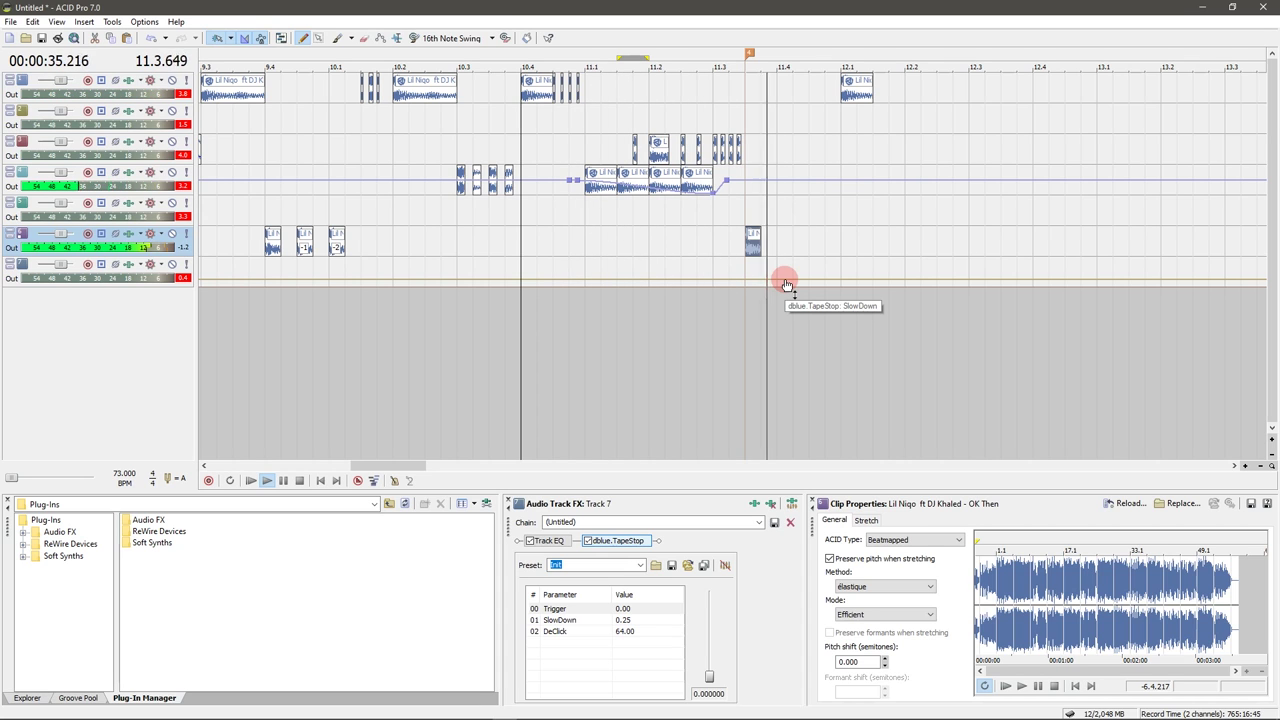
{"action": "key", "text": "space"}
{"action": "left_click", "coordinate": [755, 245]}
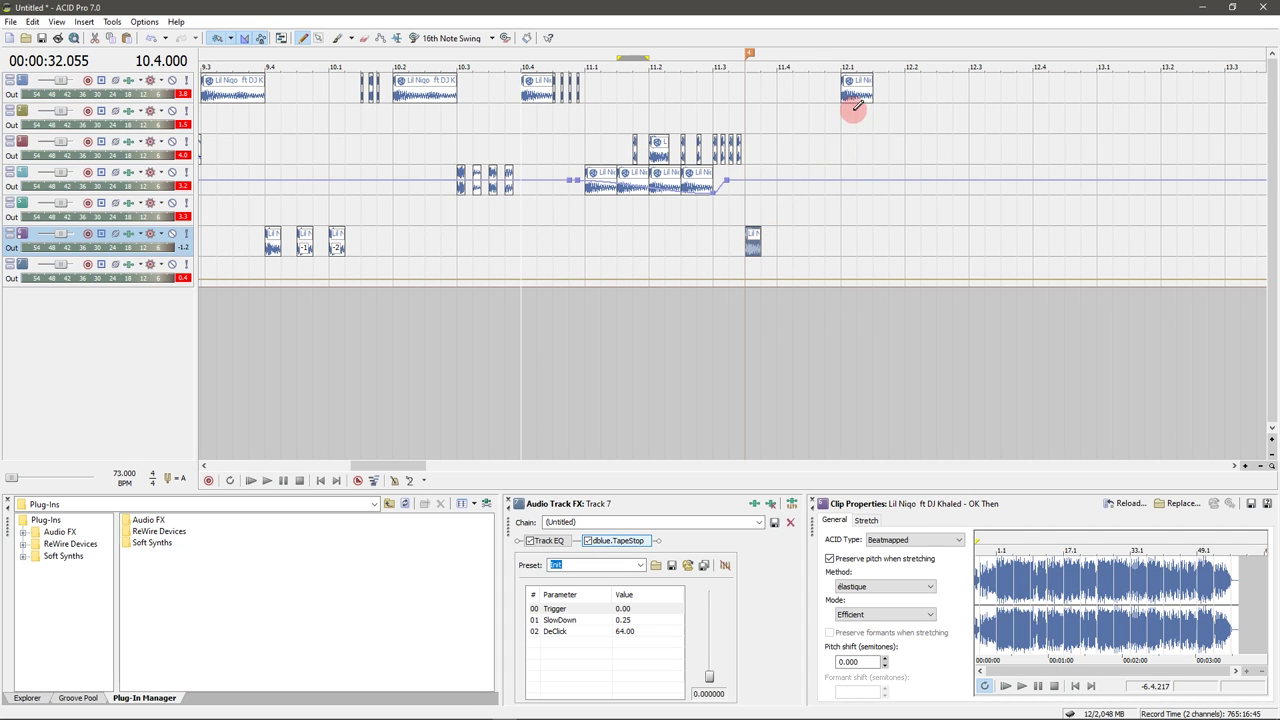
{"action": "left_click_drag", "start_coordinate": [745, 252], "coordinate": [746, 252]}
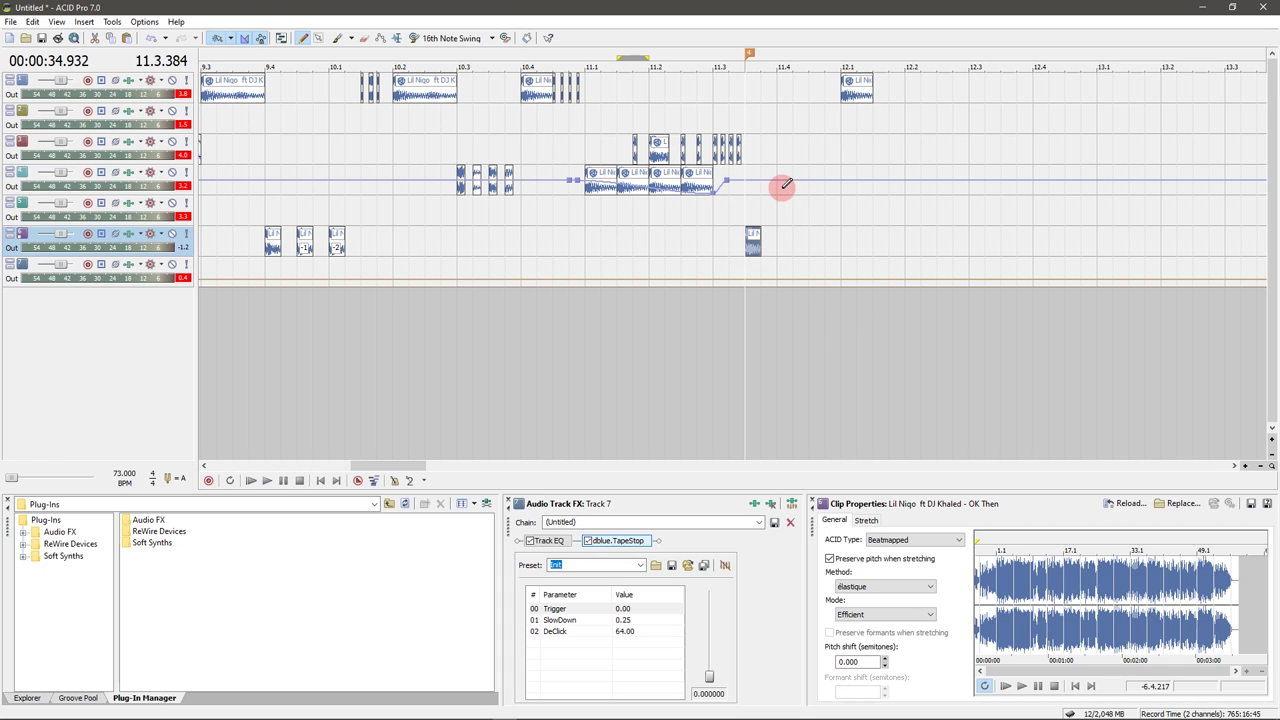
- Draw a clip on track 3 from 11.4 to 12.1 with a fade-out, and play back from 11.2.384
{"action": "left_click_drag", "start_coordinate": [780, 157], "coordinate": [843, 157]}
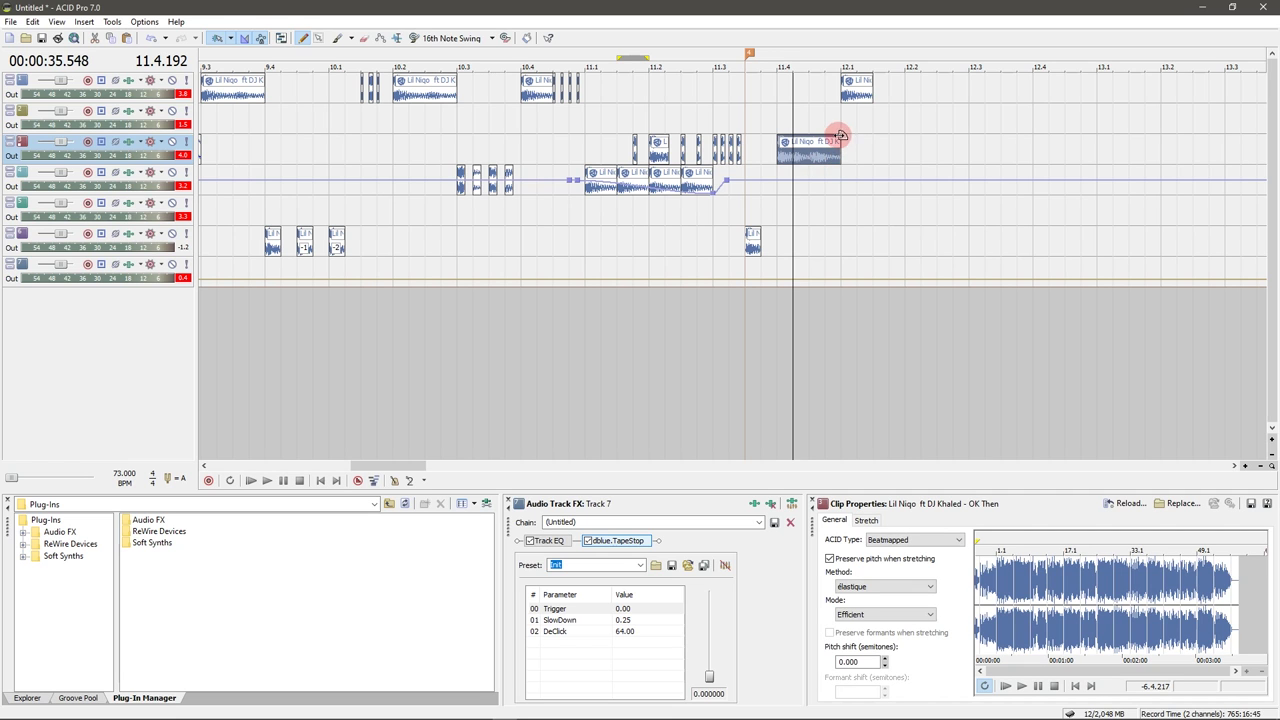
{"action": "left_click", "coordinate": [672, 229]}
{"action": "key", "text": "space"}
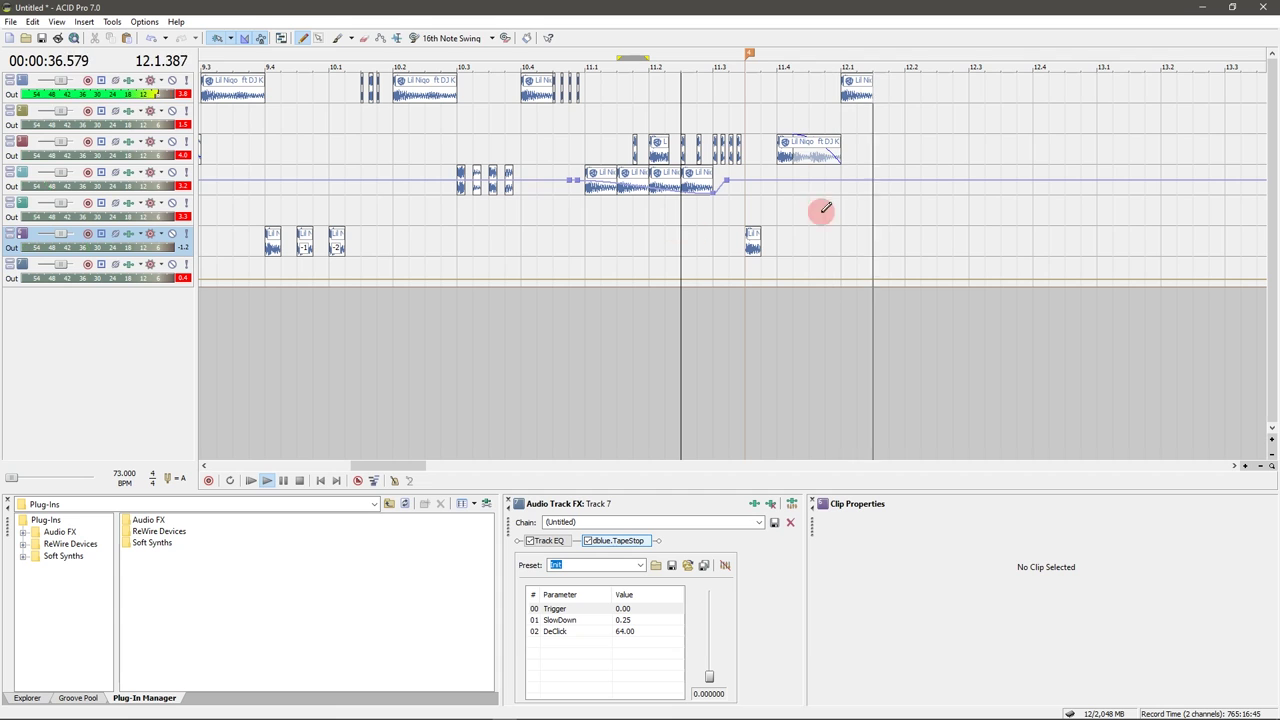
{"action": "key", "text": "space"}
{"action": "key", "text": "space"}
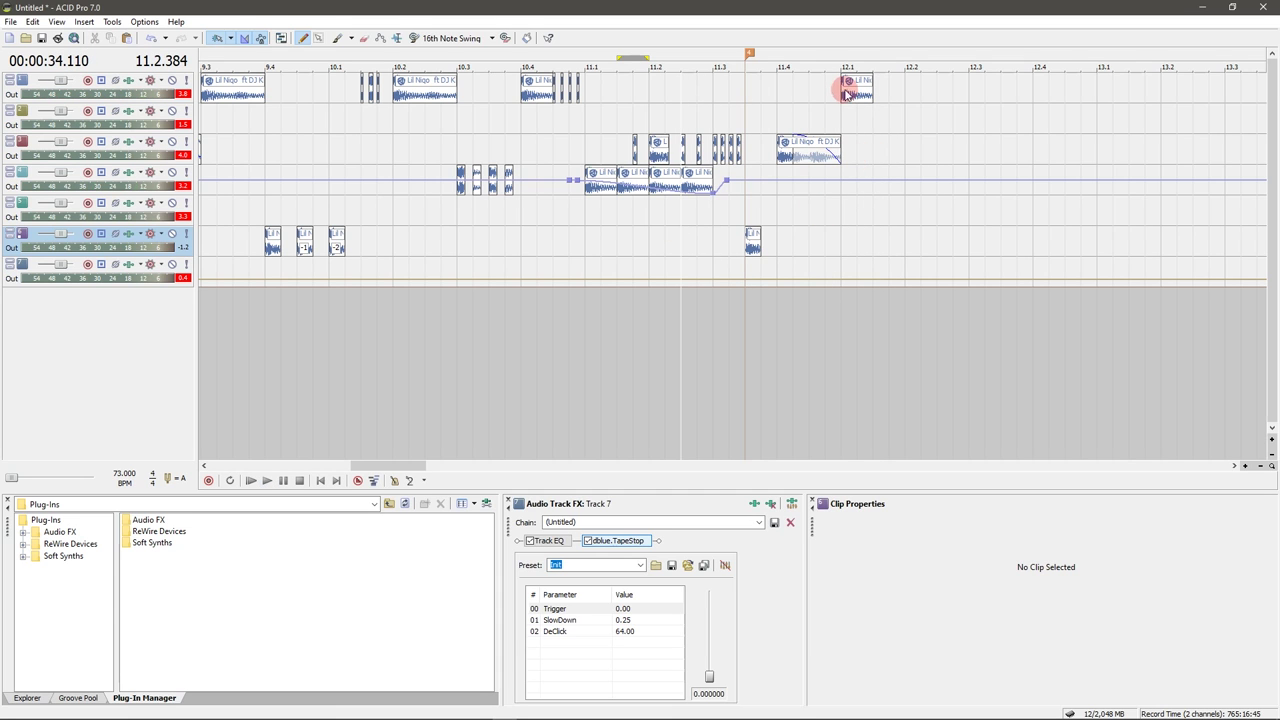
- Copy the first 48 ticks of the track 1 clip at 12.1 as slices to 11.4.384 and 11.4.576
{"action": "left_click", "coordinate": [842, 92]}
{"action": "scroll", "coordinate": [842, 95], "scroll_direction": "up", "scroll_amount": 4}
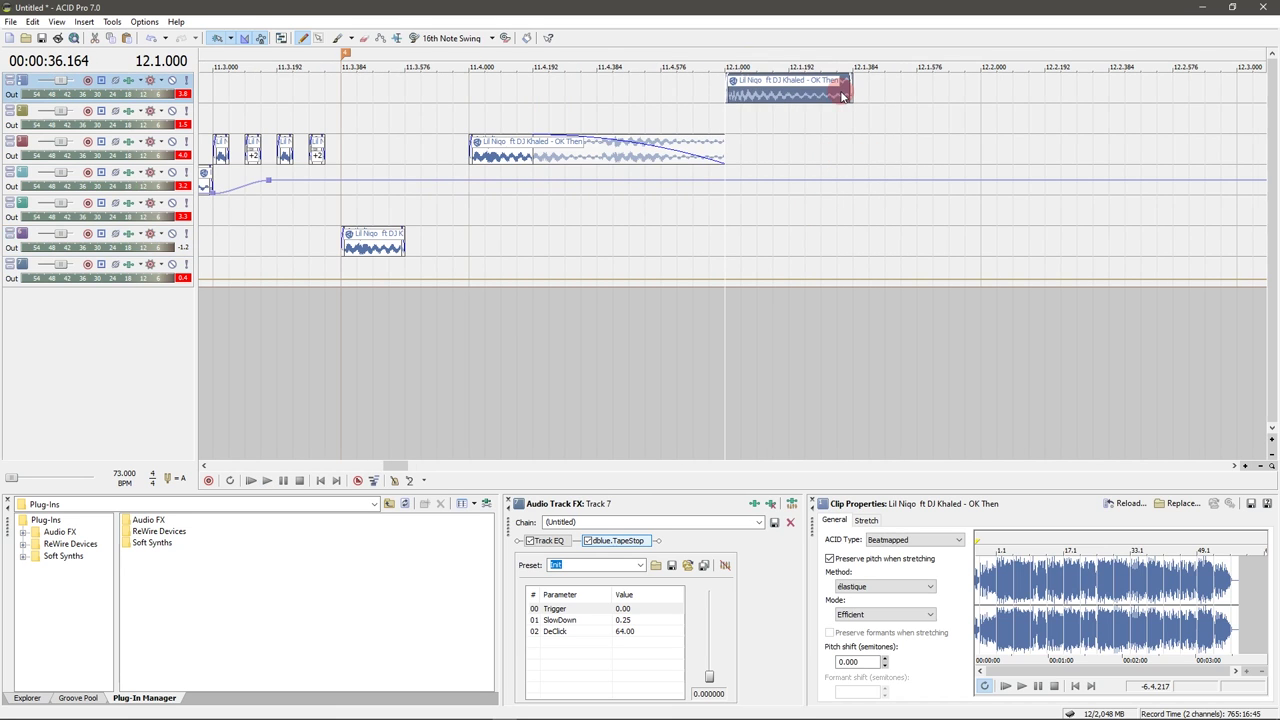
{"action": "key", "text": "Right"}
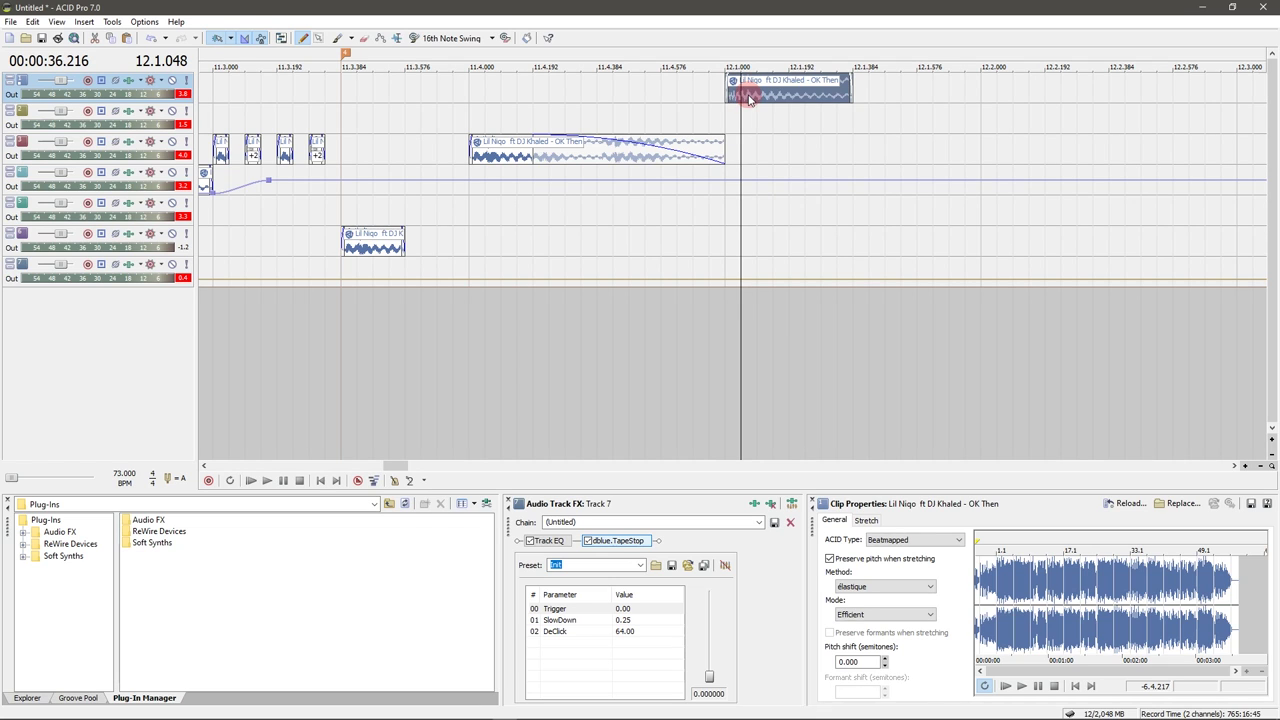
{"action": "left_click", "coordinate": [735, 96]}
{"action": "left_click", "coordinate": [683, 82]}
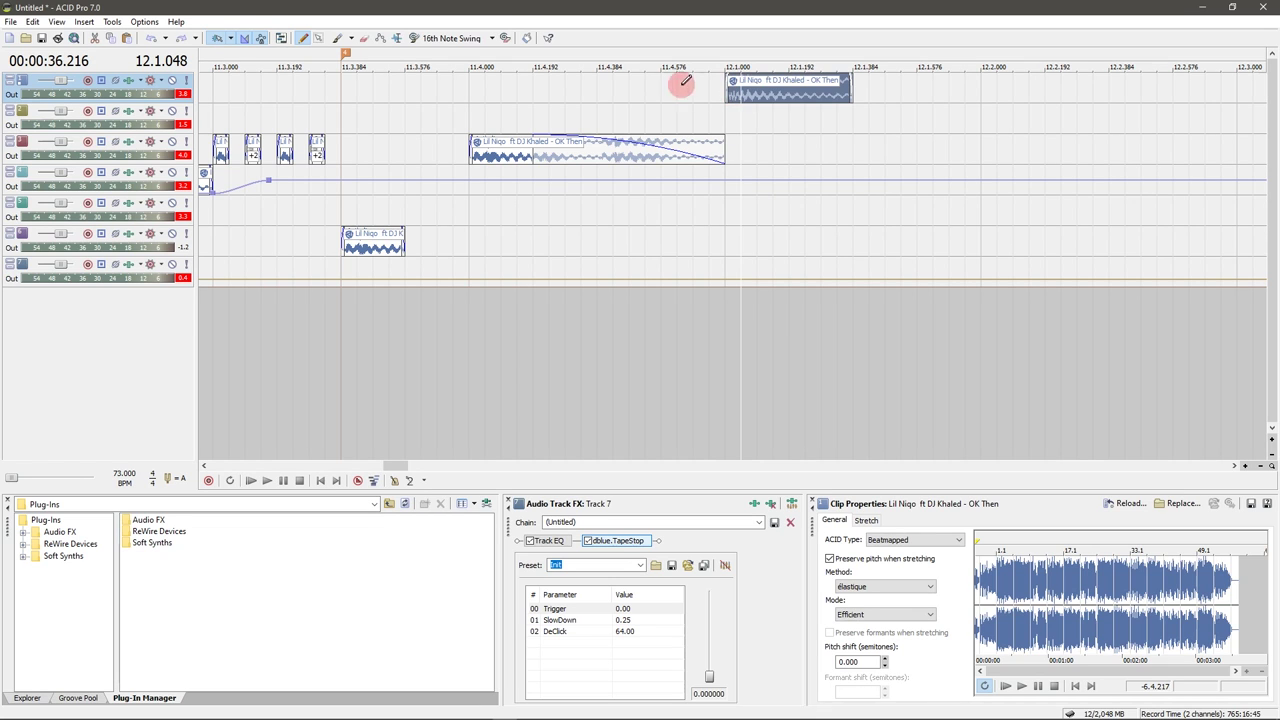
{"action": "left_click", "coordinate": [604, 88]}
{"action": "left_click", "coordinate": [604, 88]}
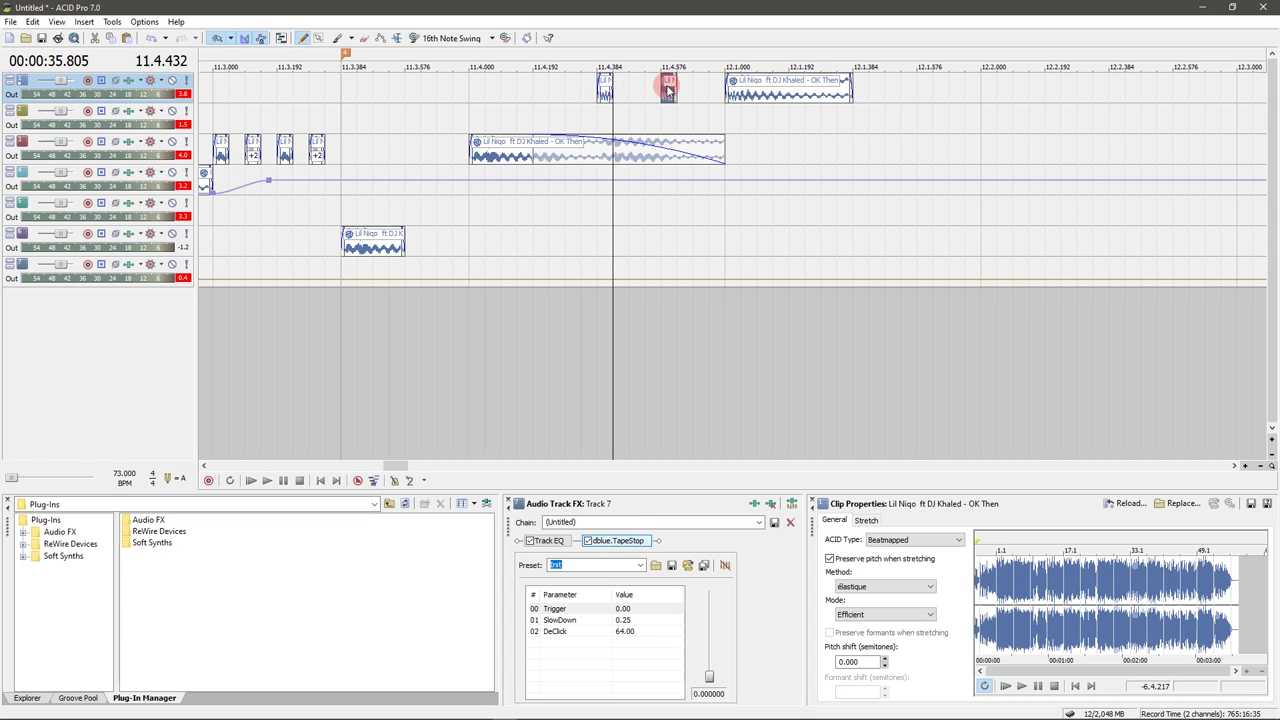
{"action": "left_click", "coordinate": [669, 87]}
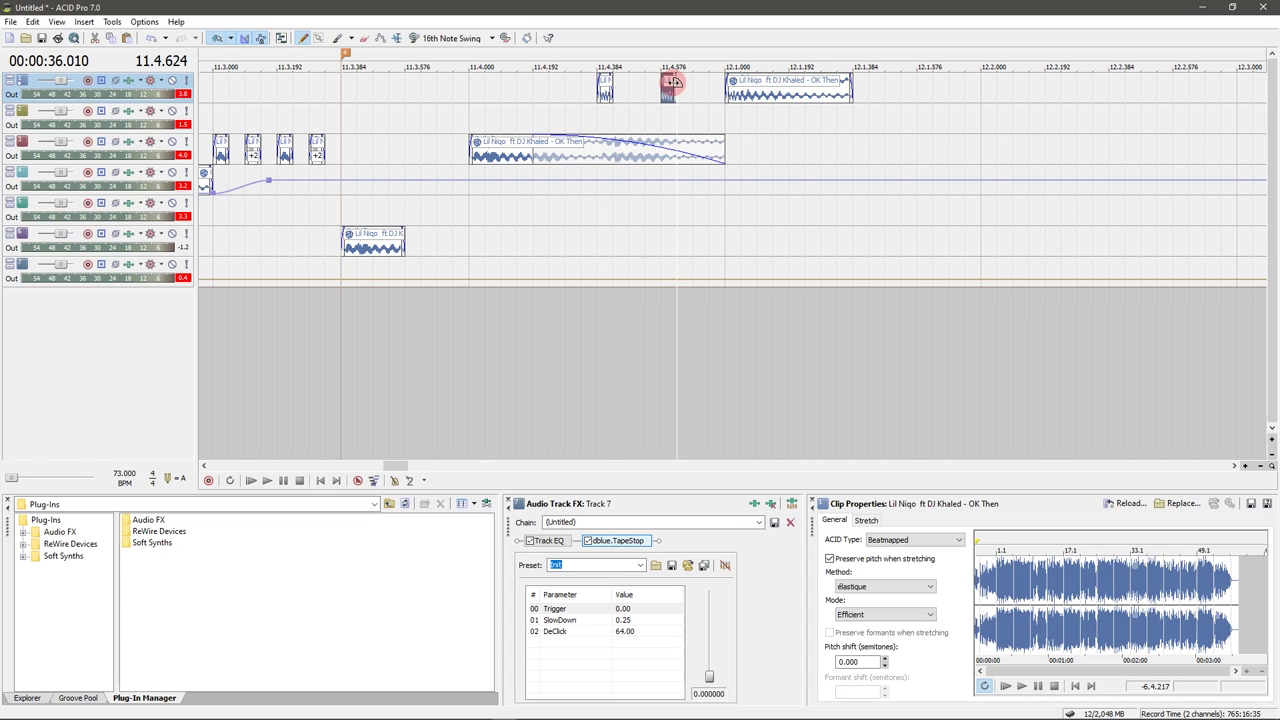
- Copy the track 1 slice at 11.4.384 to 11.4.480, trim the copy to 24 ticks, and repeat the trimmed slice at 11.4.672
{"action": "left_click", "coordinate": [605, 87]}
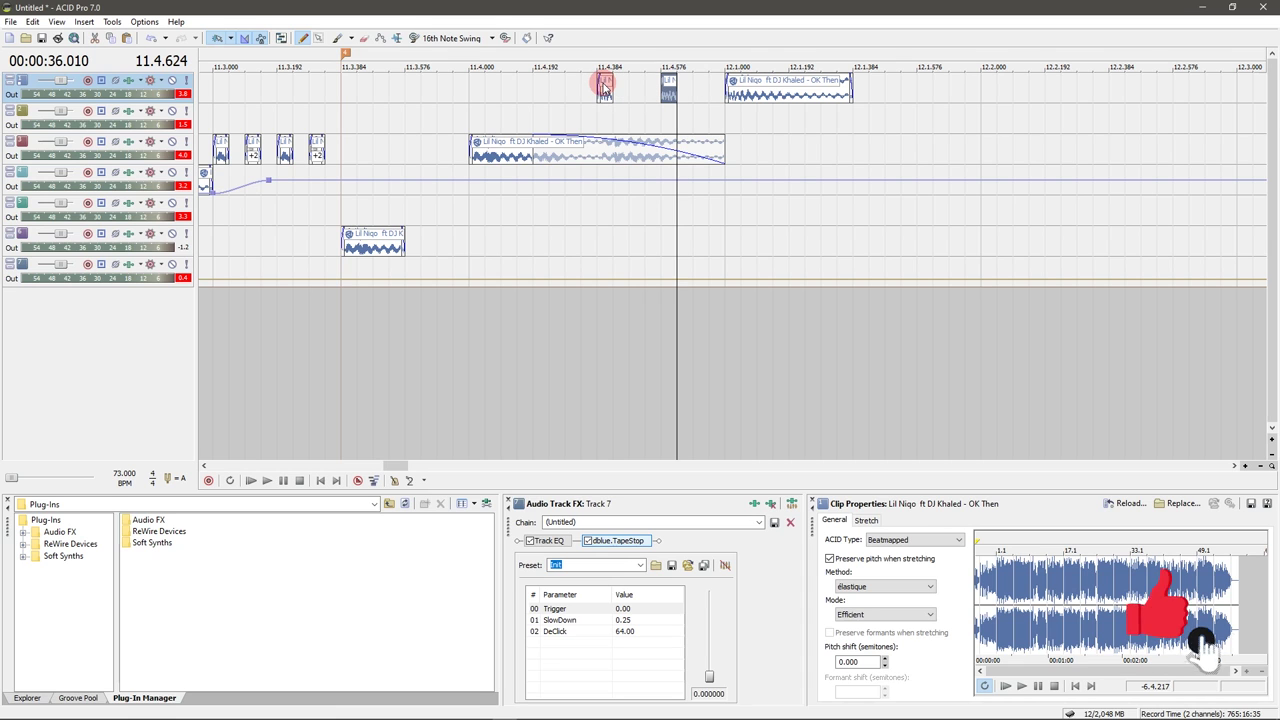
{"action": "left_click", "coordinate": [606, 86]}
{"action": "scroll", "coordinate": [608, 86], "scroll_direction": "up", "scroll_amount": 1}
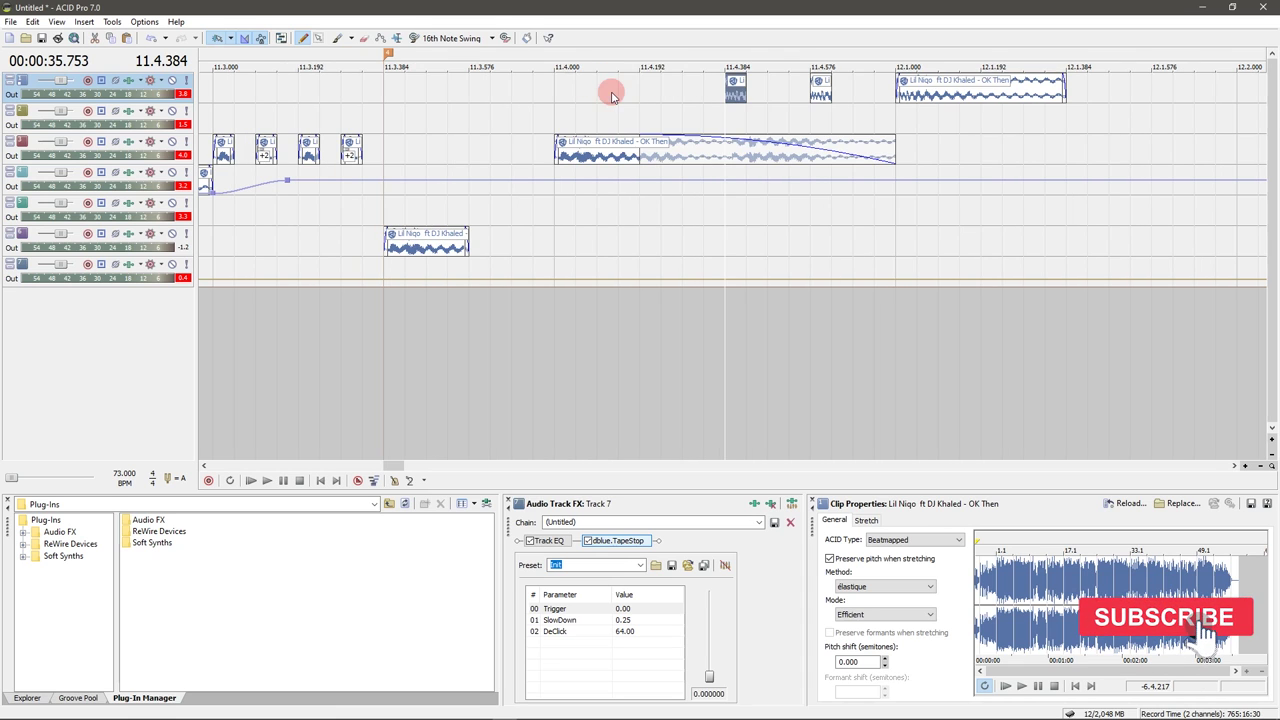
{"action": "scroll", "coordinate": [786, 94], "scroll_direction": "up", "scroll_amount": 1}
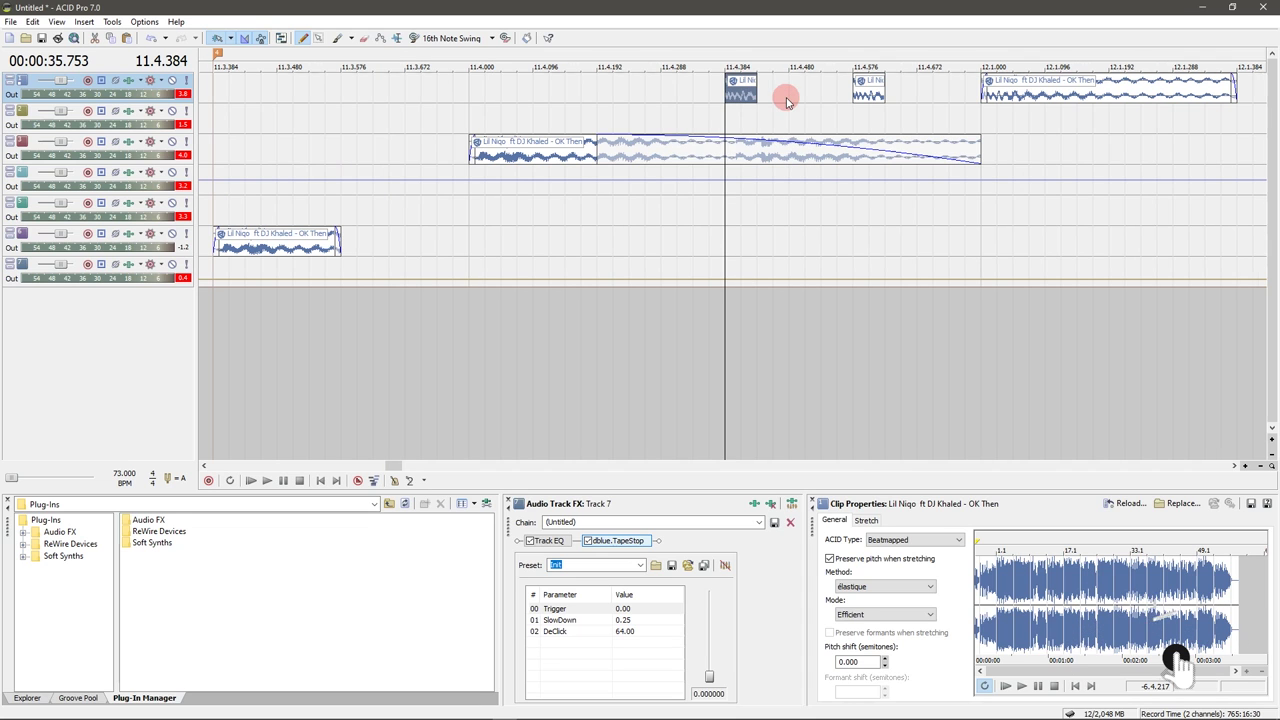
{"action": "left_click", "coordinate": [800, 94]}
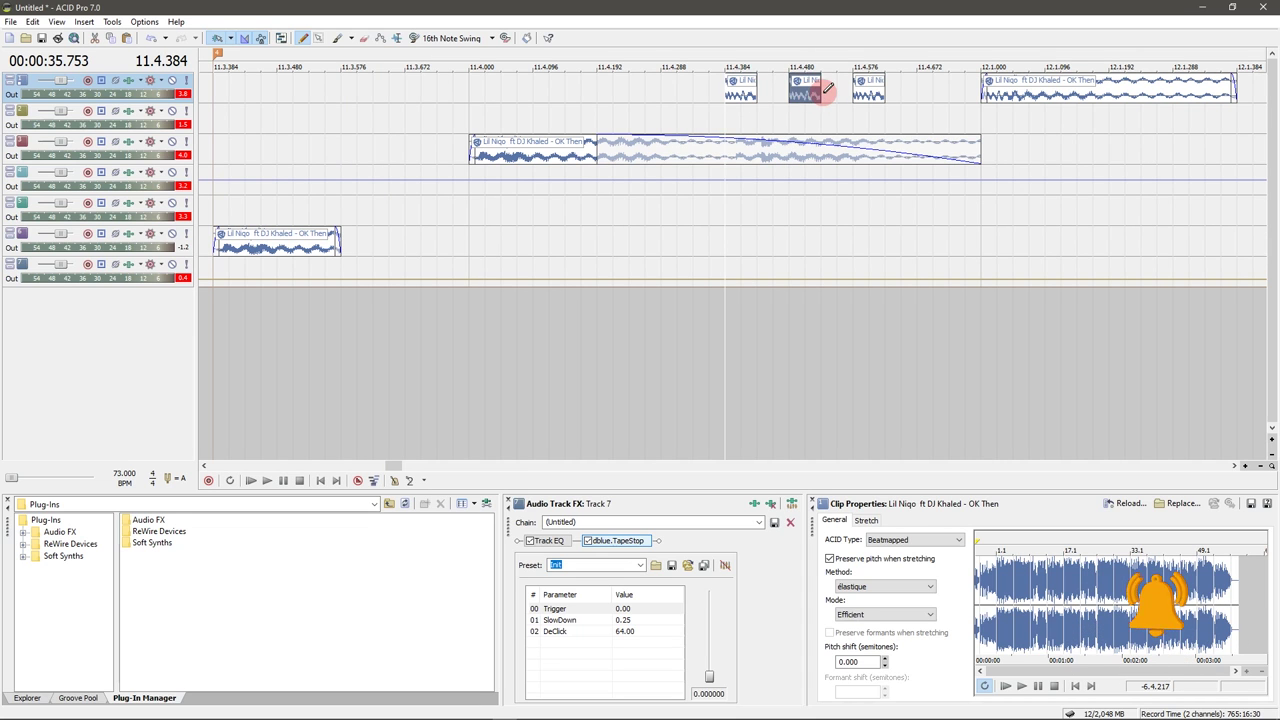
{"action": "left_click_drag", "start_coordinate": [805, 94], "coordinate": [801, 99]}
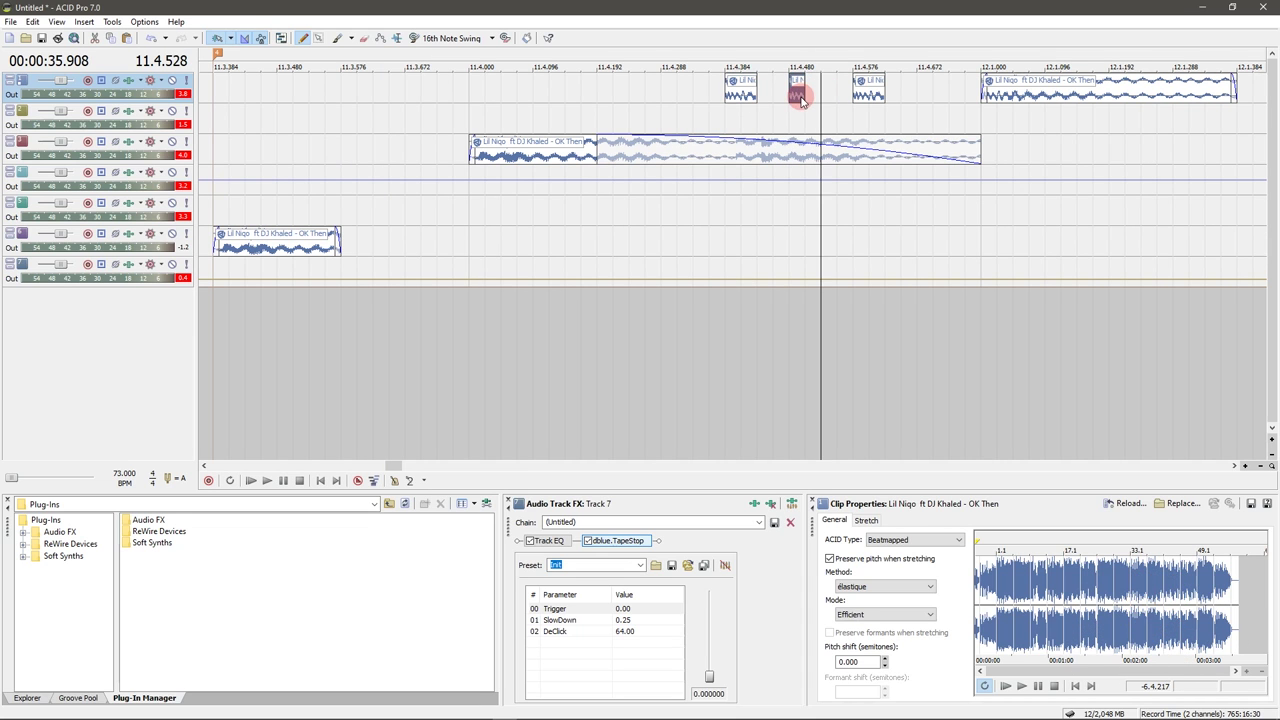
{"action": "left_click", "coordinate": [923, 94]}
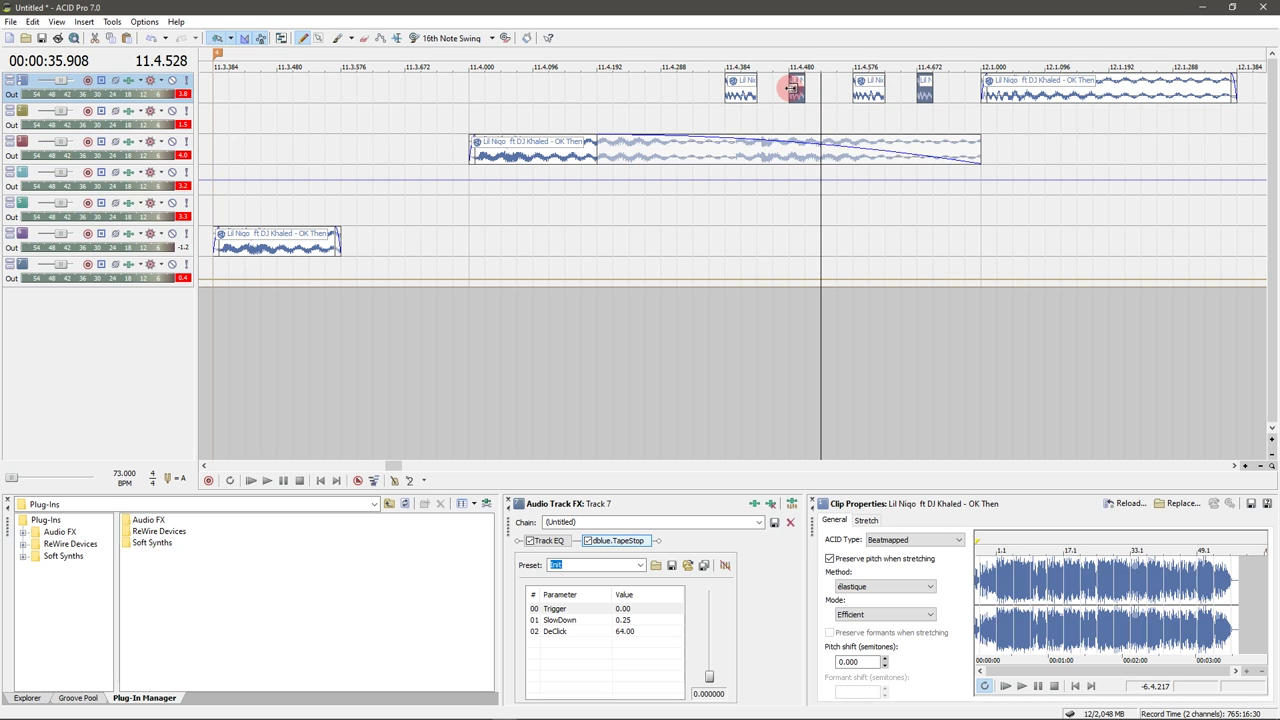
- Extend the track 1 clip at 12.1 to end at 13.1, and play back from 11.3.384
{"action": "scroll", "coordinate": [786, 100], "scroll_direction": "down", "scroll_amount": 5}
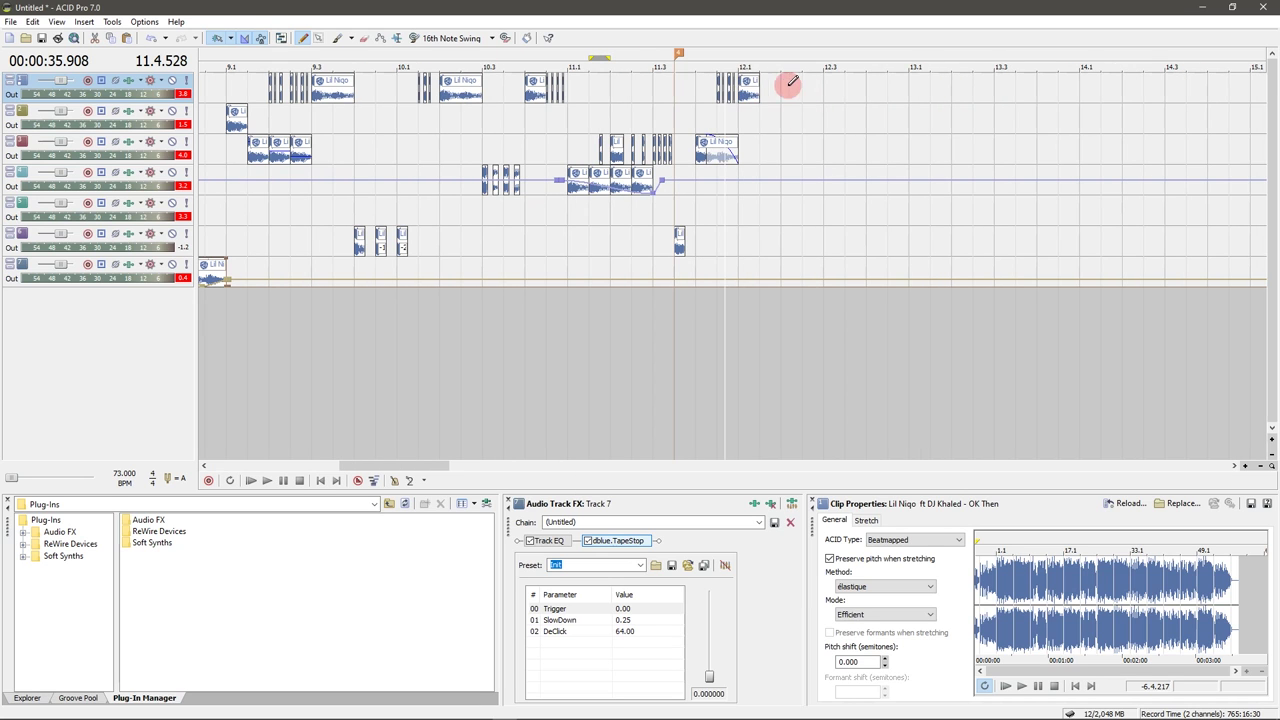
{"action": "left_click_drag", "start_coordinate": [838, 94], "coordinate": [908, 94]}
{"action": "left_click", "coordinate": [674, 209]}
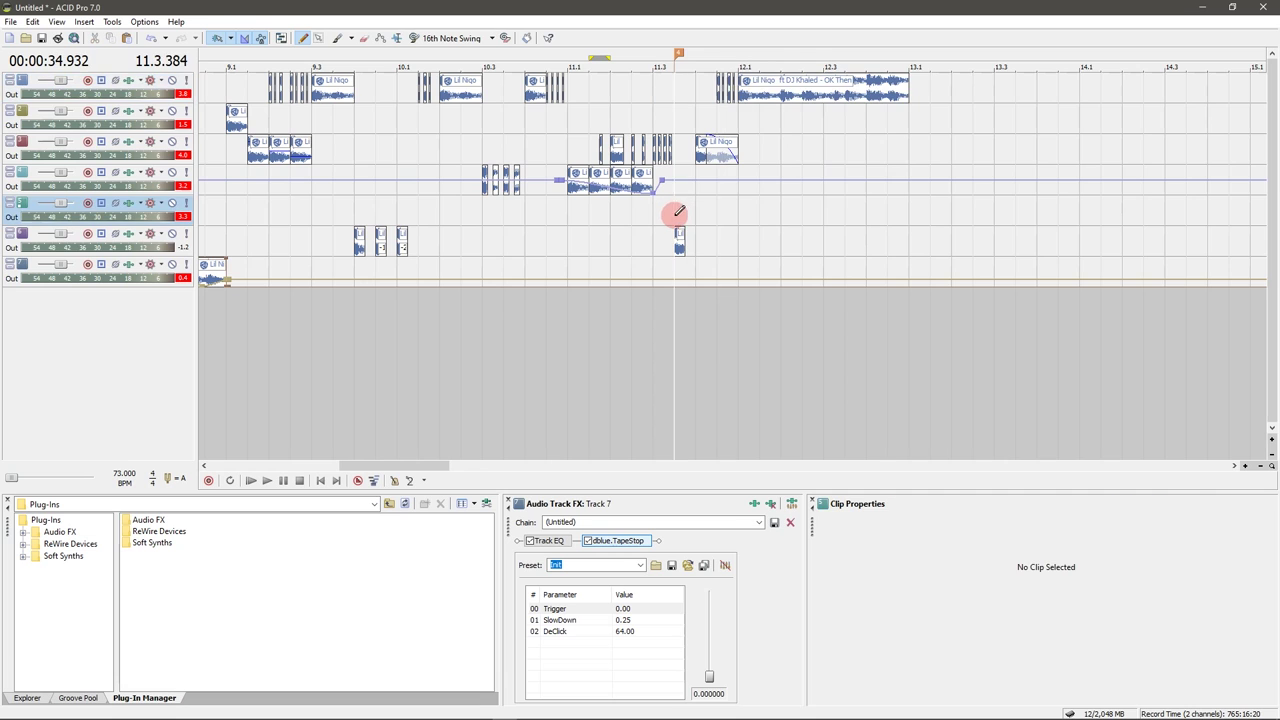
{"action": "key", "text": "space"}
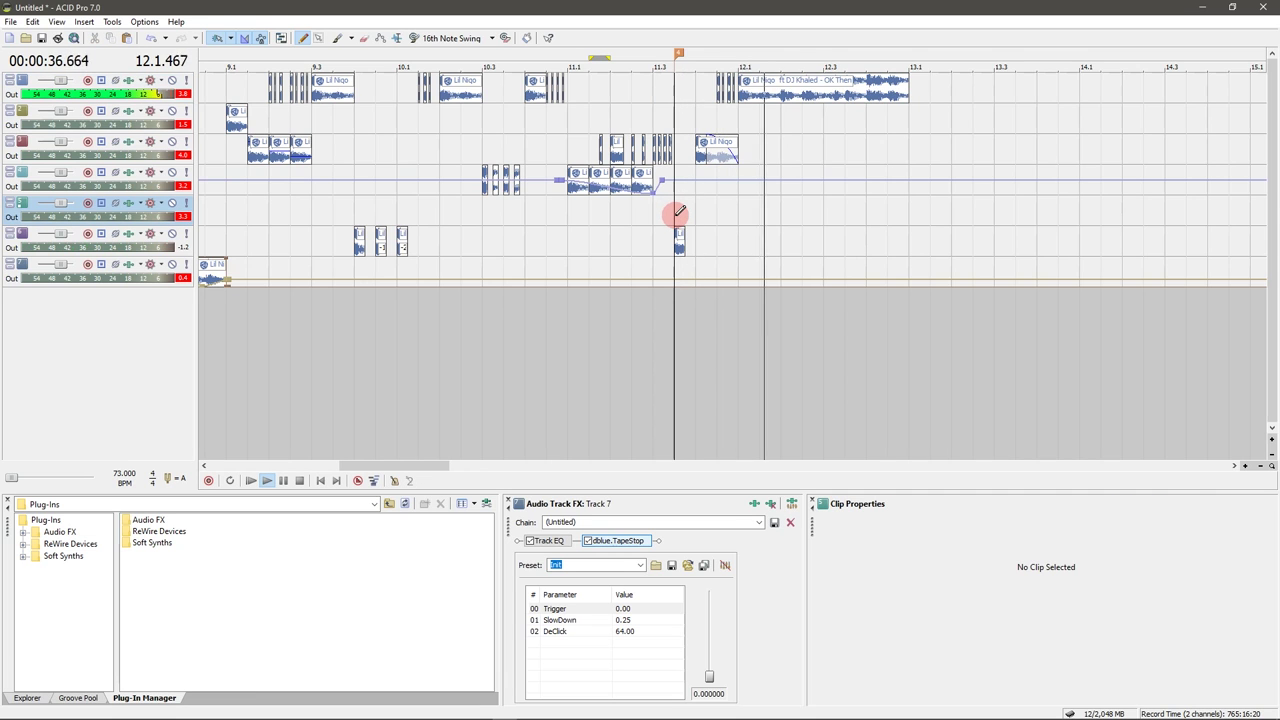
{"action": "key", "text": "space"}
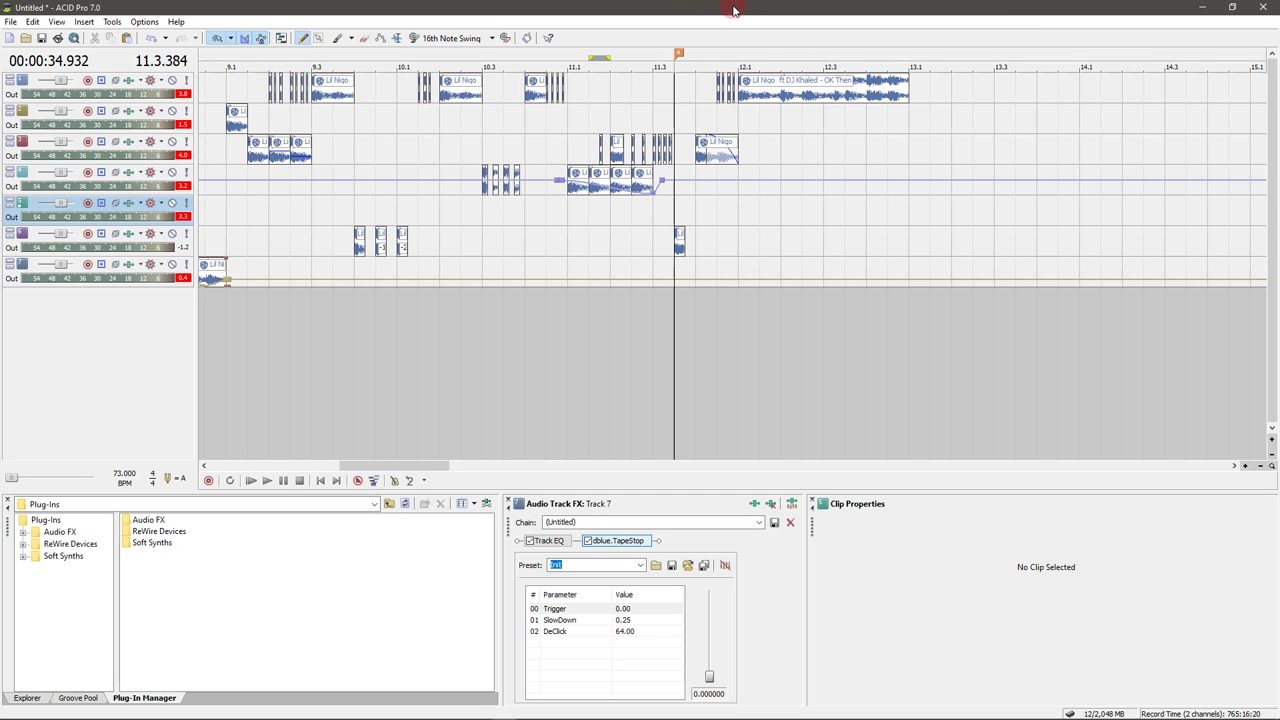
- Play back the whole arrangement from the beginning of the project
{"action": "mouse_move", "coordinate": [737, 6]}
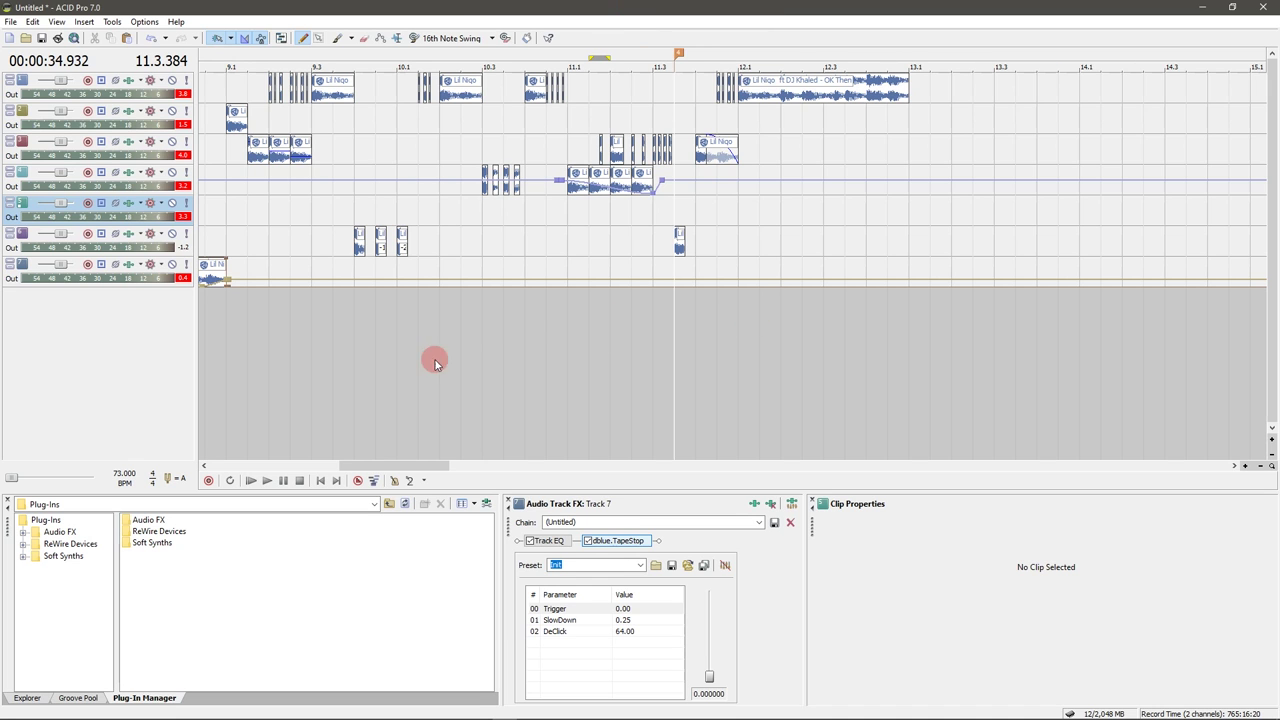
{"action": "left_click_drag", "start_coordinate": [340, 470], "coordinate": [209, 470]}
{"action": "left_click", "coordinate": [320, 481]}
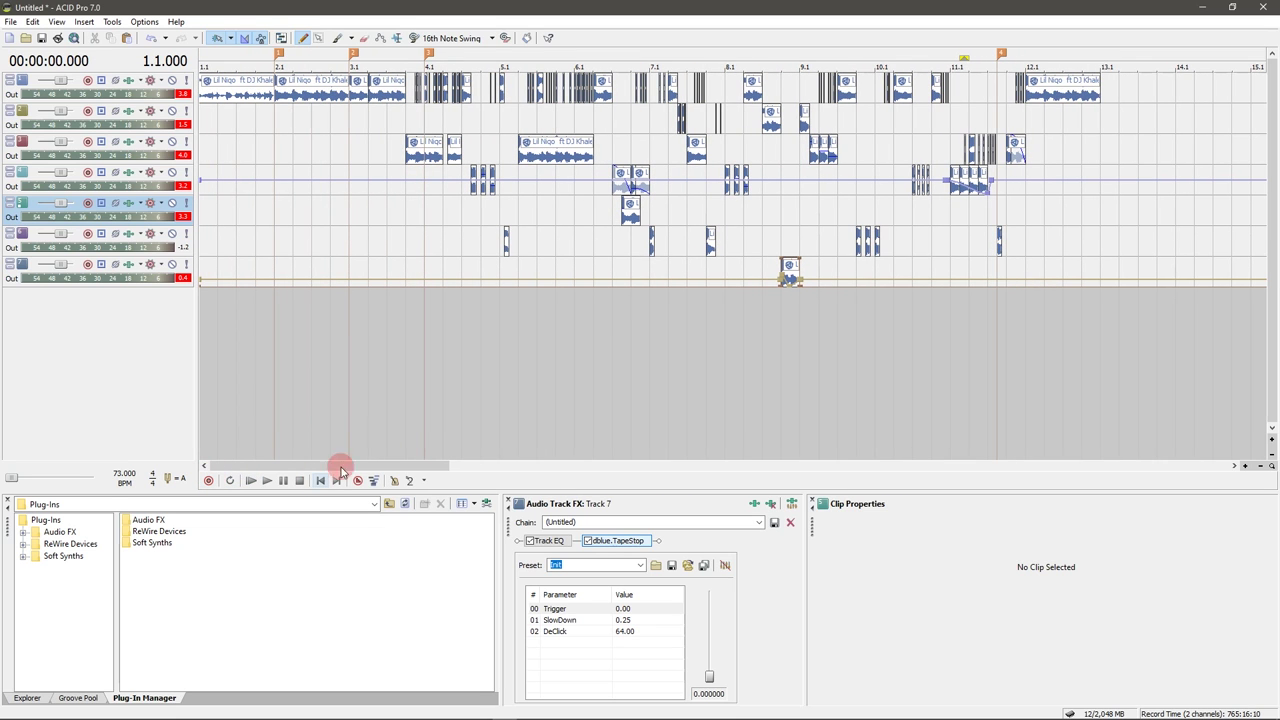
{"action": "key", "text": "space"}
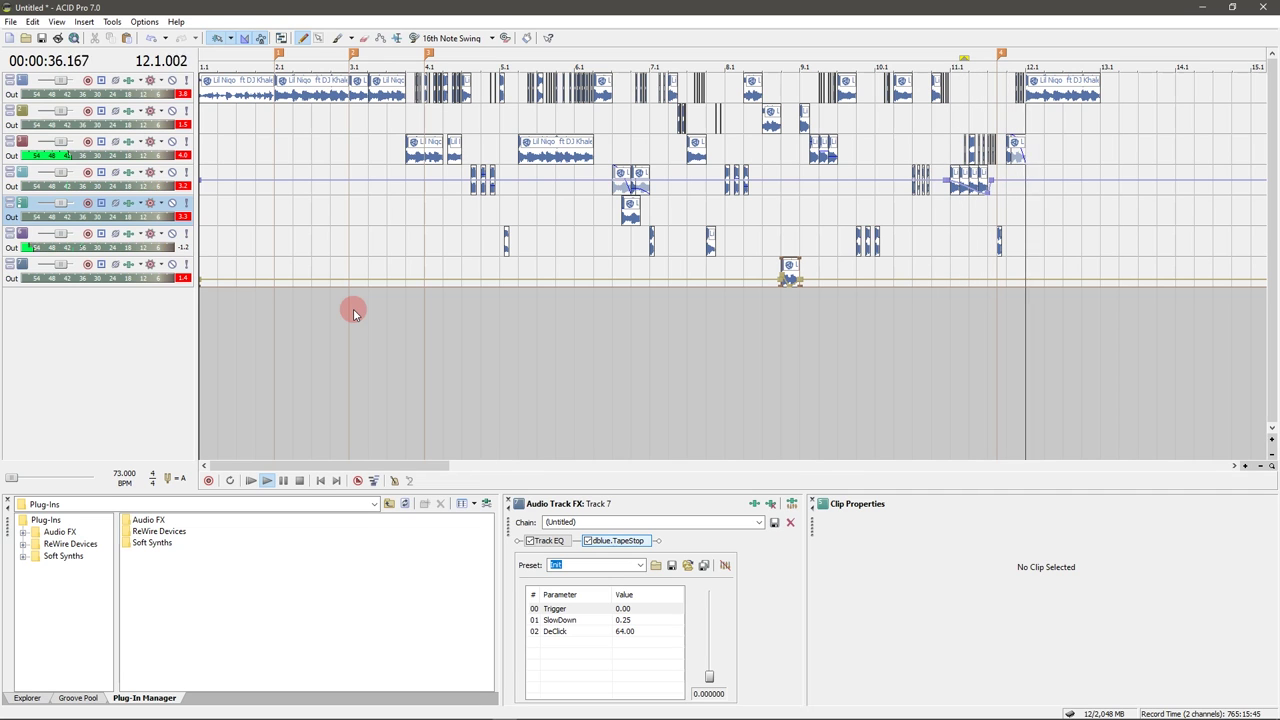
{"action": "key", "text": "space"}
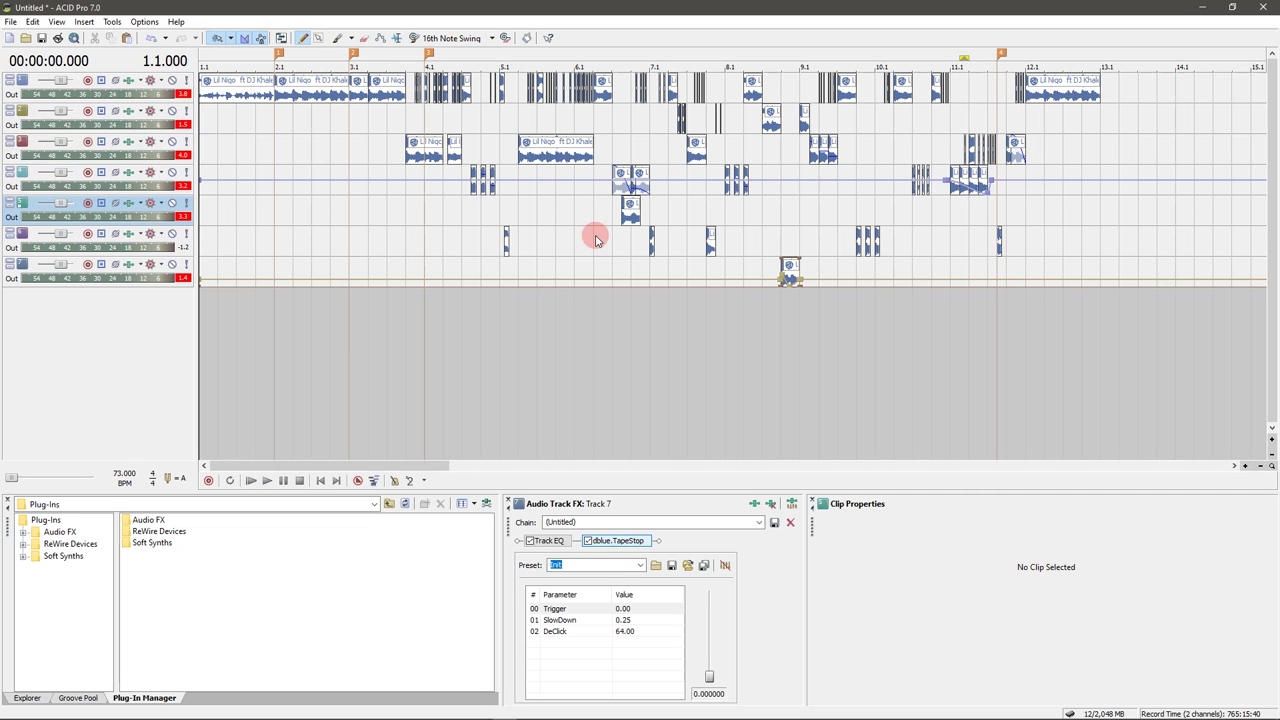
{"action": "left_click", "coordinate": [703, 8]}
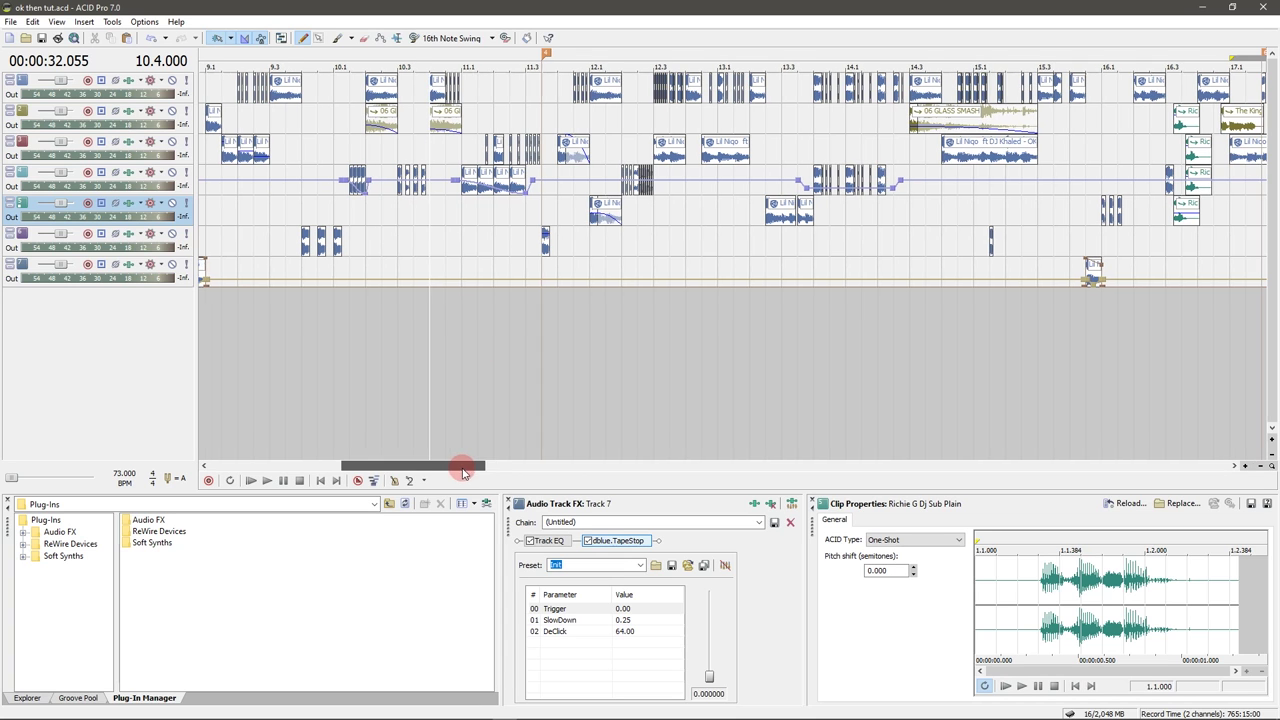
- Examine the 06 GLASS SMASH clips on track 2 beneath the track 1 clips at 10.2 and 10.4 in ok then tut.acd
{"action": "left_click_drag", "start_coordinate": [461, 472], "coordinate": [464, 472]}
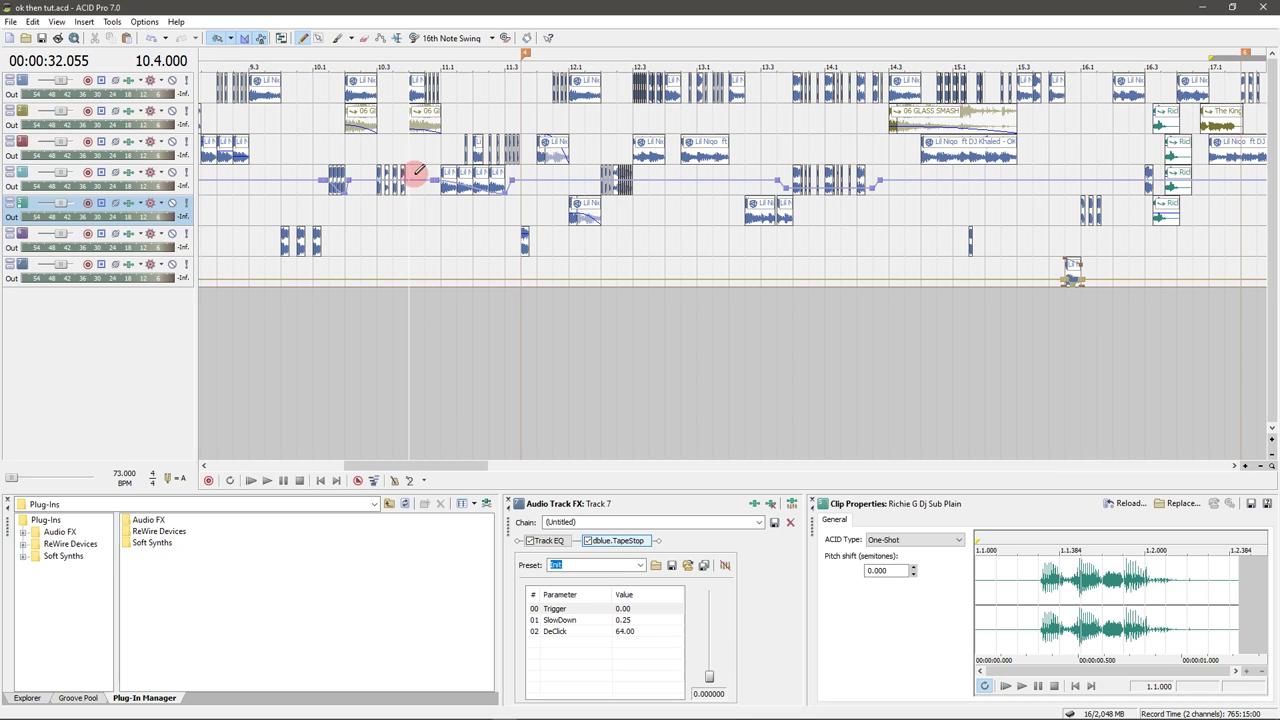
{"action": "left_click", "coordinate": [373, 119]}
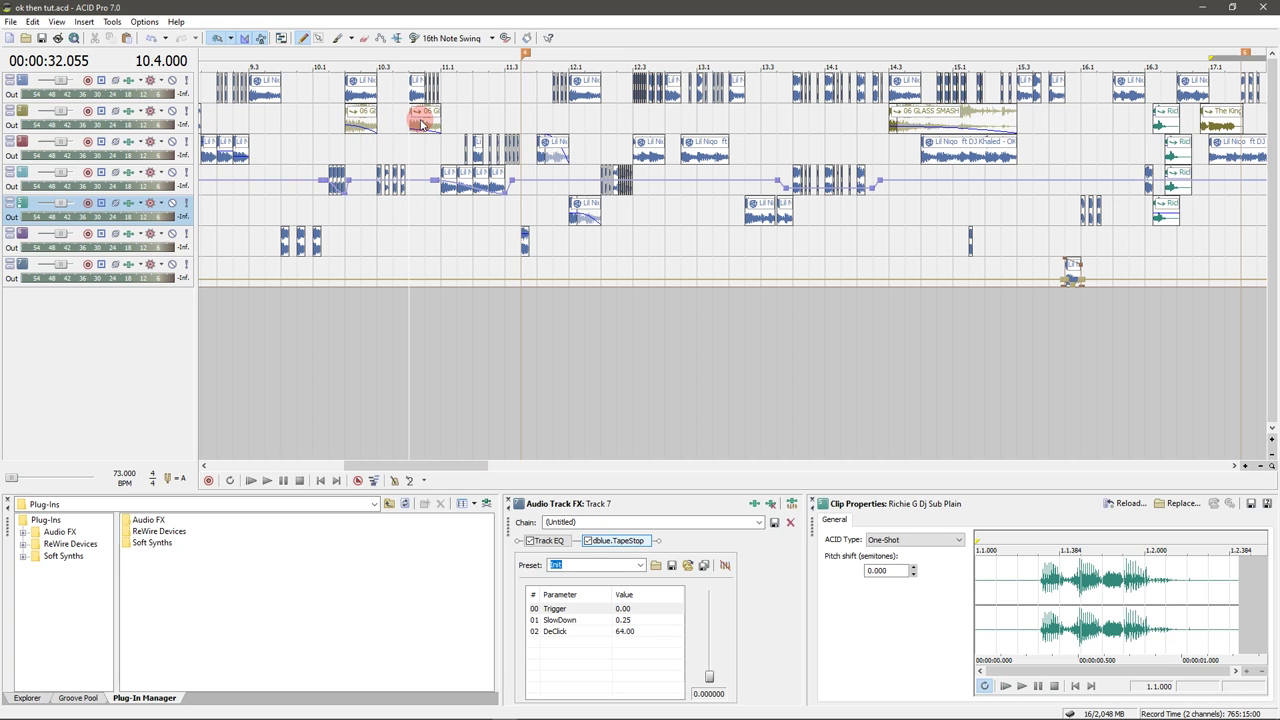
{"action": "left_click", "coordinate": [447, 213]}
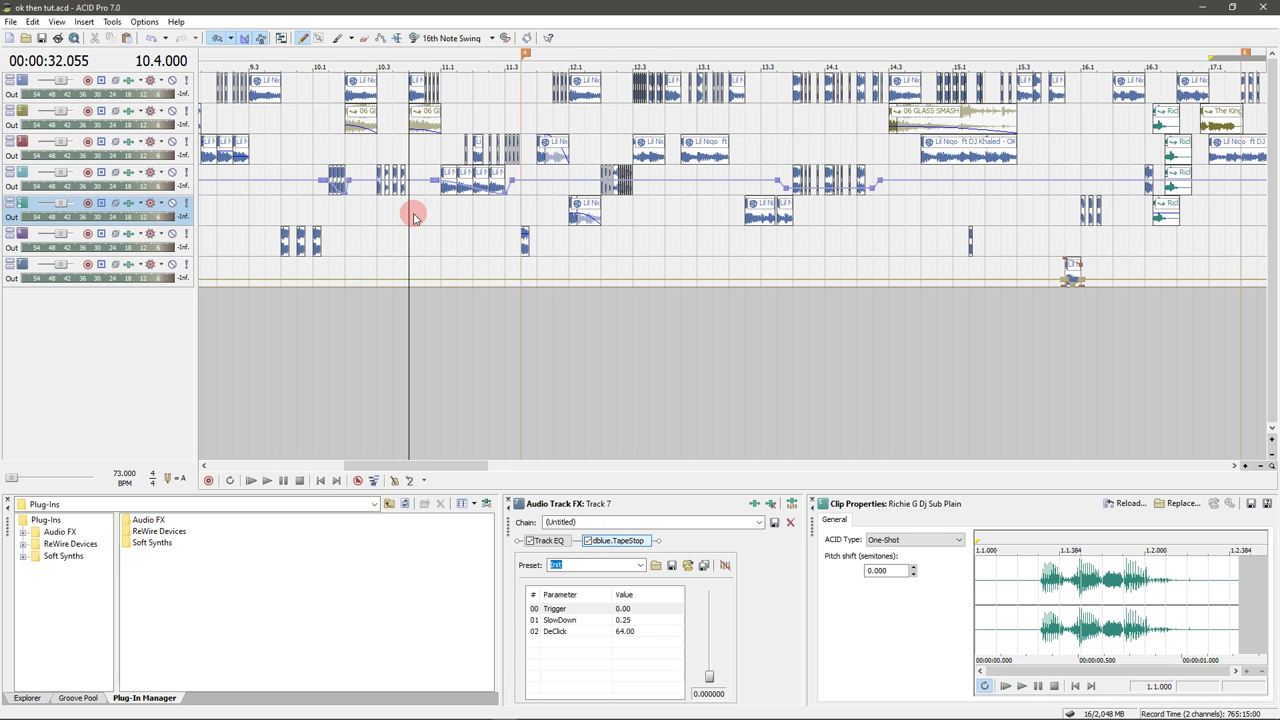
{"action": "scroll", "coordinate": [414, 212], "scroll_direction": "up", "scroll_amount": 2}
{"action": "scroll", "coordinate": [705, 199], "scroll_direction": "up", "scroll_amount": 3}
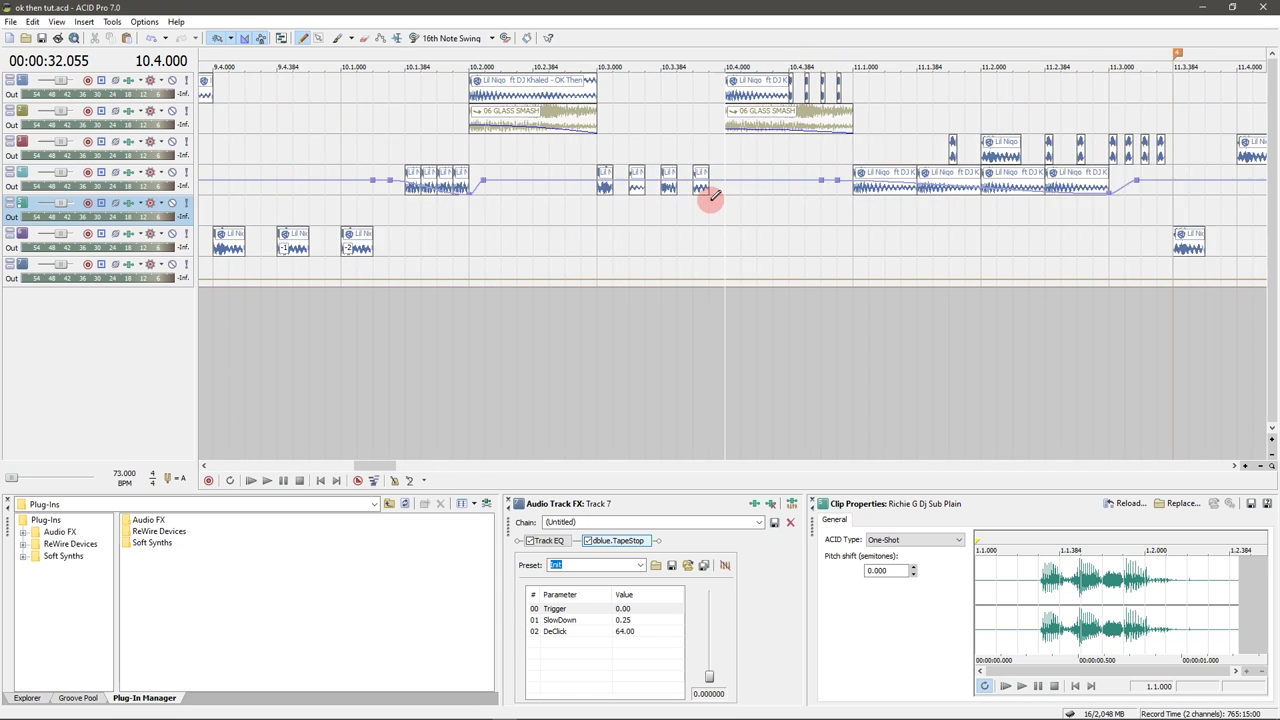
{"action": "scroll", "coordinate": [710, 197], "scroll_direction": "up", "scroll_amount": 1}
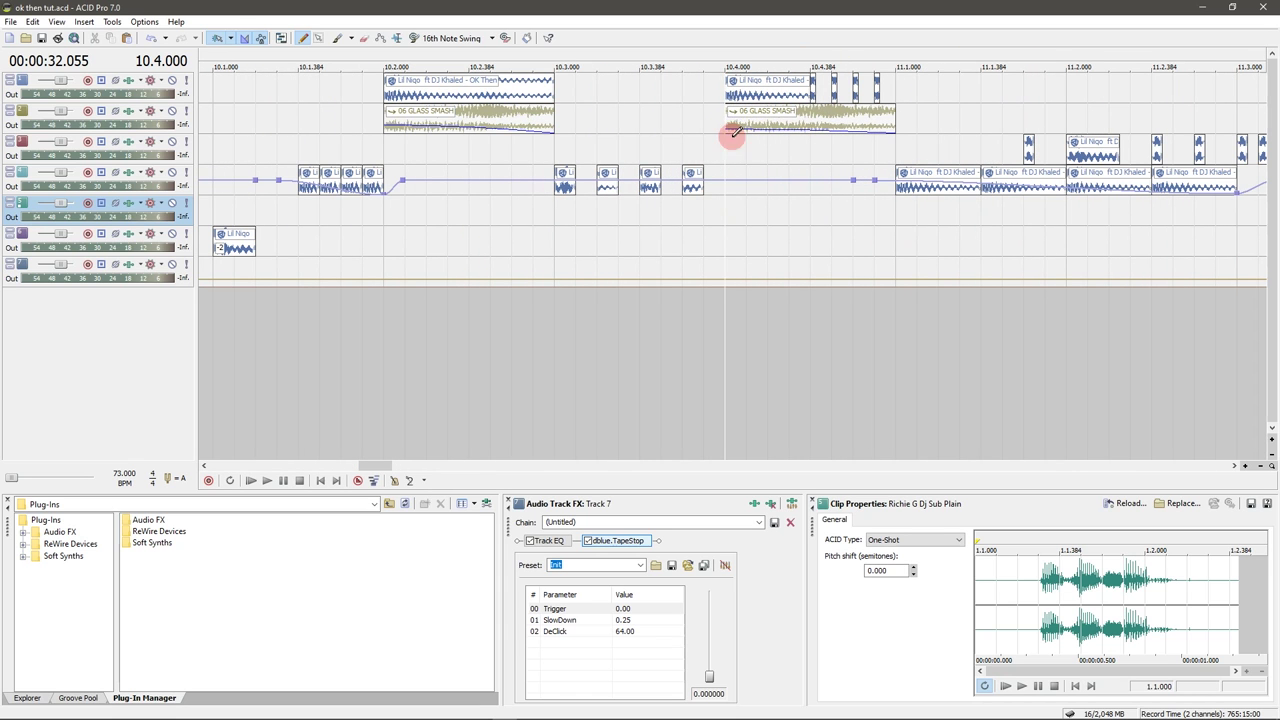
{"action": "left_click", "coordinate": [1235, 470]}
{"action": "left_click", "coordinate": [1235, 470]}
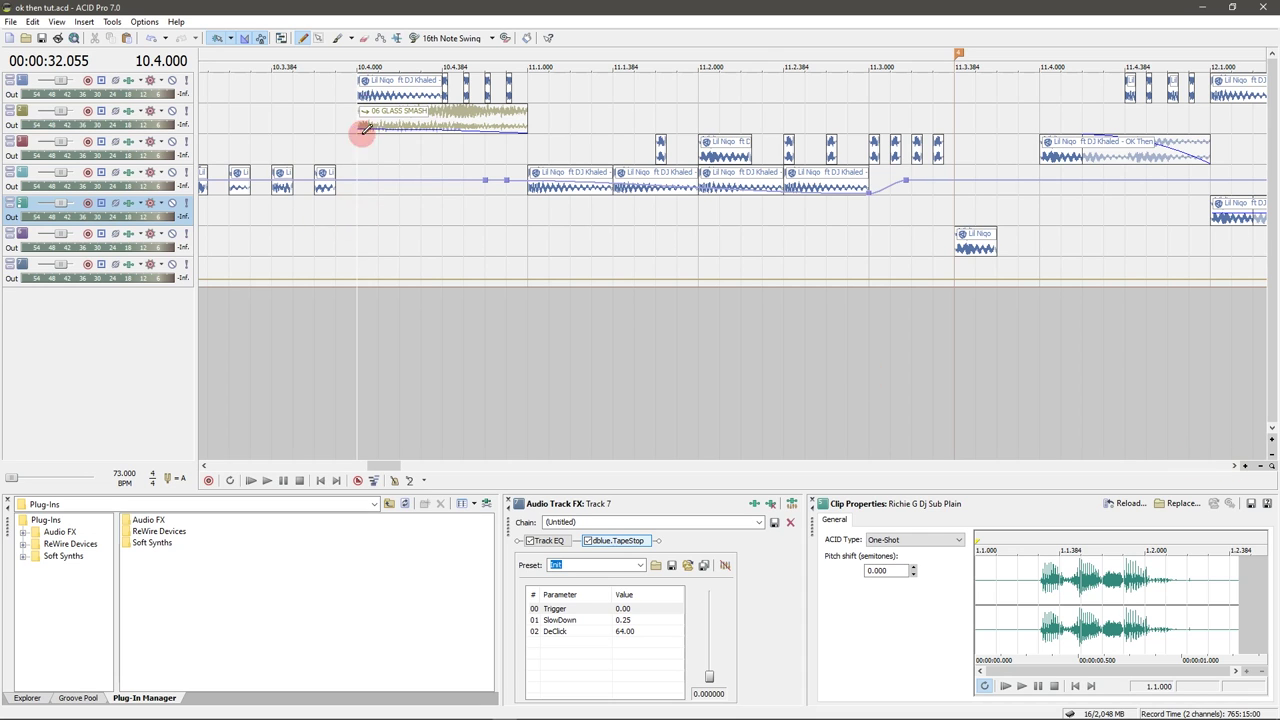
- Select the track 1 slice at 10.4.384 and play back from its start
{"action": "left_click", "coordinate": [445, 92]}
{"action": "scroll", "coordinate": [526, 91], "scroll_direction": "up", "scroll_amount": 2}
{"action": "scroll", "coordinate": [725, 92], "scroll_direction": "up", "scroll_amount": 1}
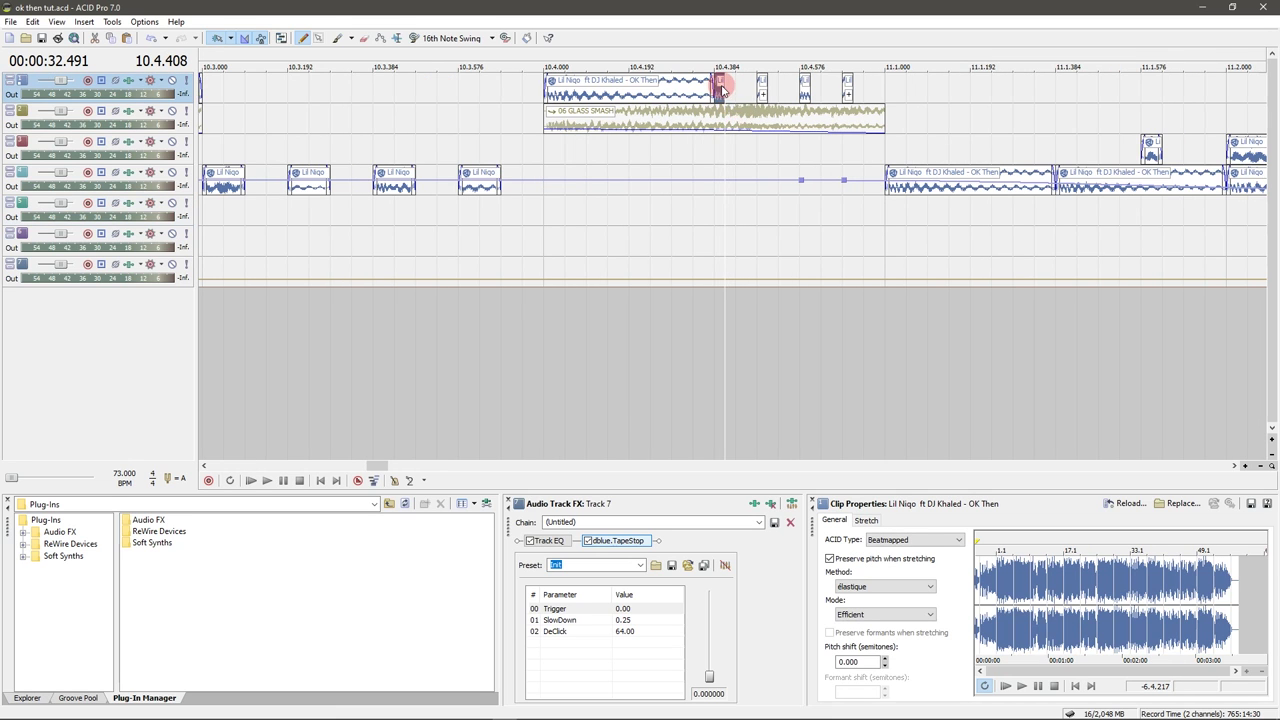
{"action": "scroll", "coordinate": [750, 100], "scroll_direction": "up", "scroll_amount": 1}
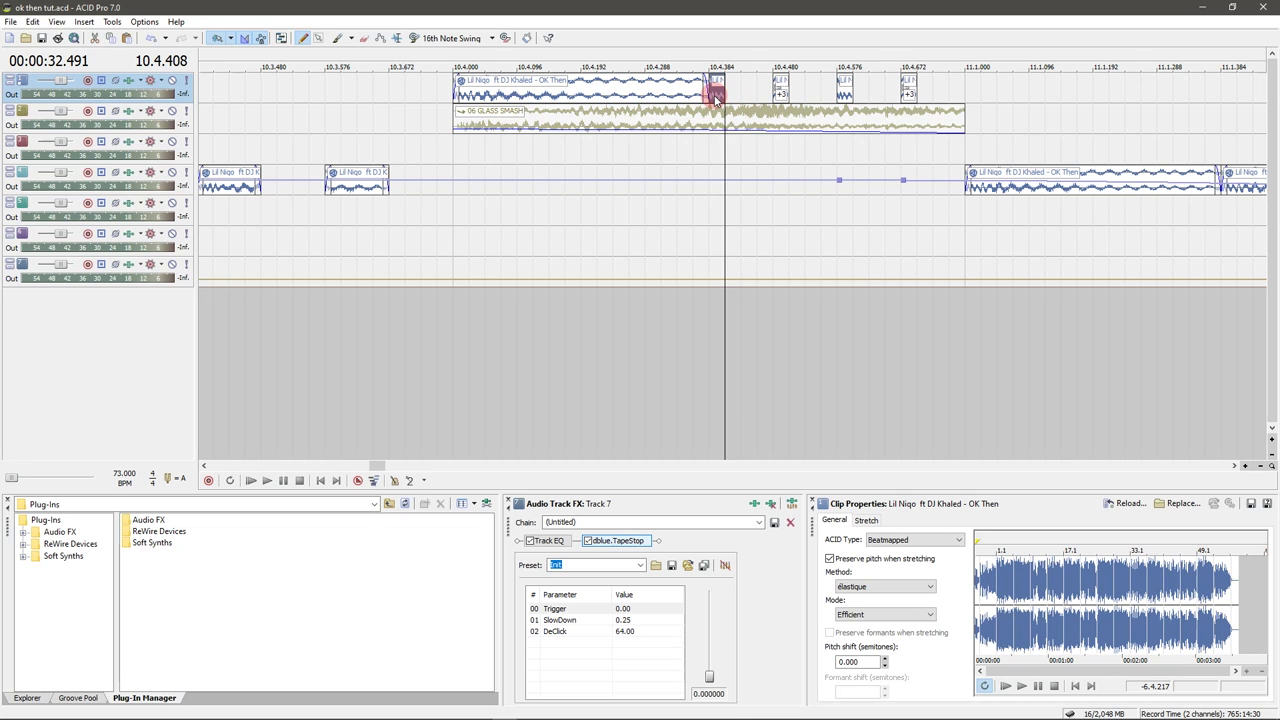
{"action": "key", "text": "space"}
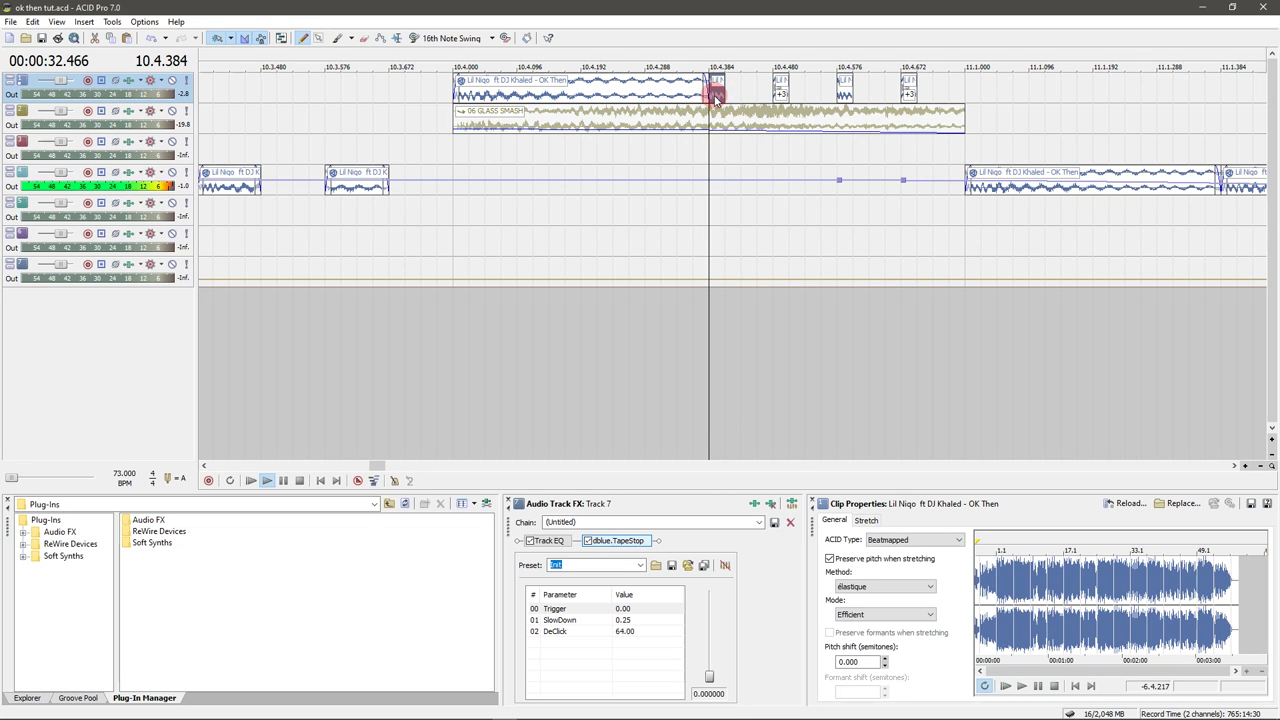
{"action": "key", "text": "space"}
- Lengthen the track 1 slice at 10.4.384 to end at about 10.4.456, and play back from its start
{"action": "left_click_drag", "start_coordinate": [723, 86], "coordinate": [748, 85]}
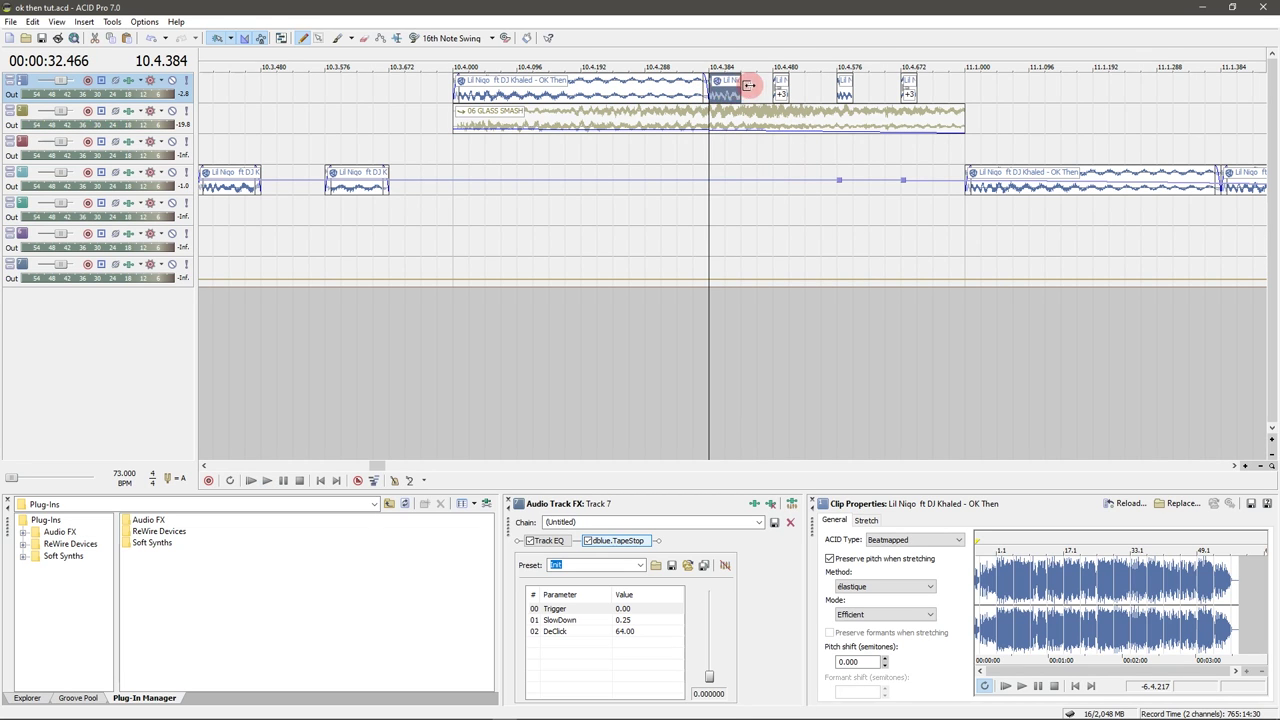
{"action": "key", "text": "space"}
{"action": "key", "text": "space"}
{"action": "key", "text": "space"}
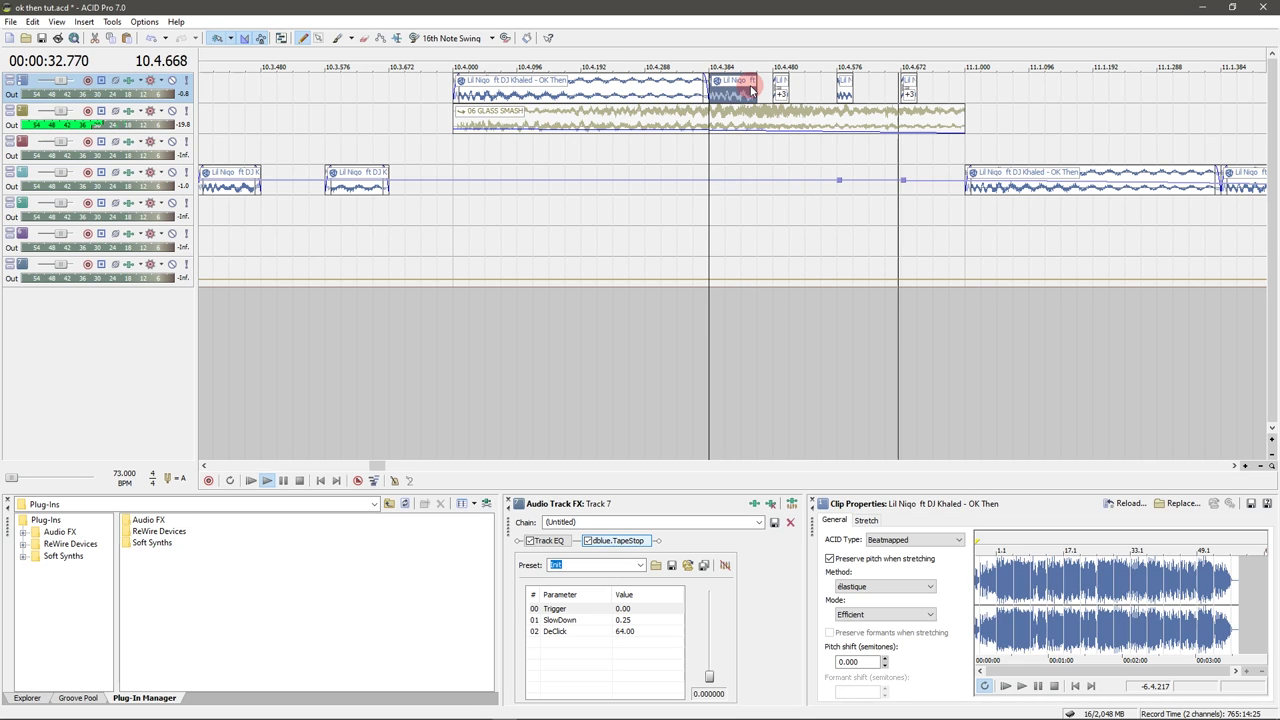
{"action": "key", "text": "space"}
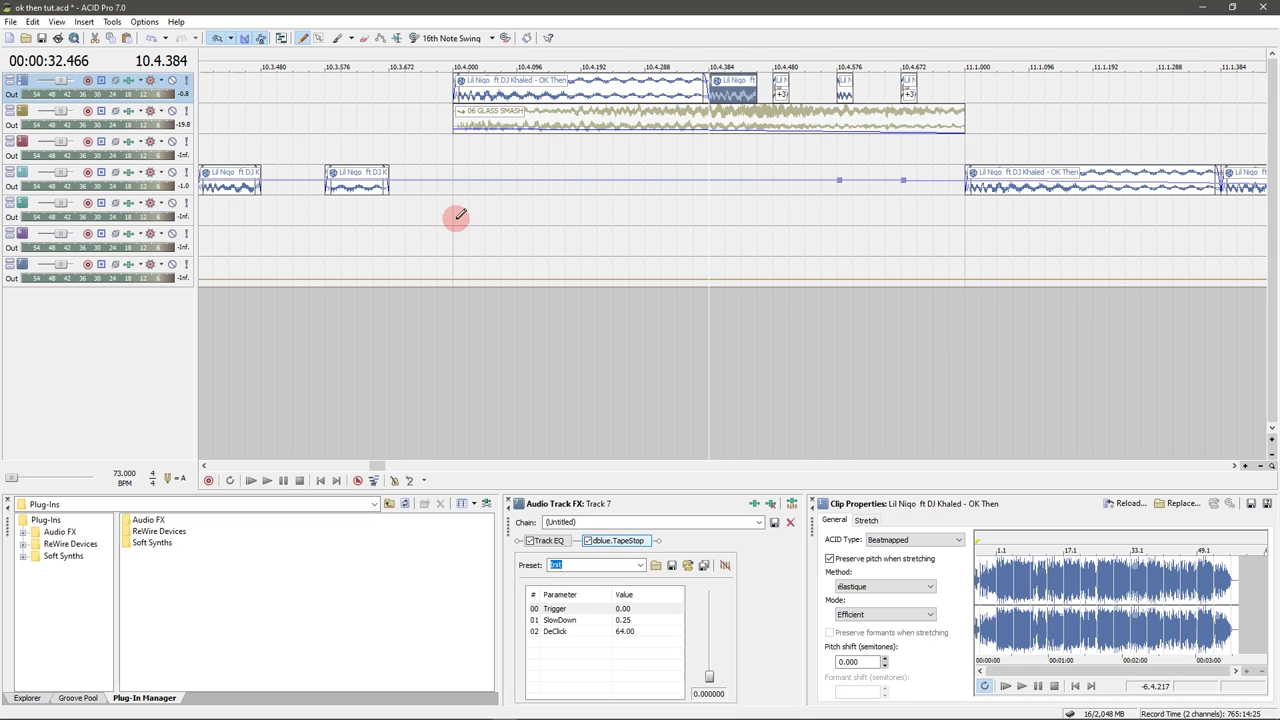
- Mute track 3 and play back from about 10.4.720, just before the row of track 4 clips at 11.1.000
{"action": "scroll", "coordinate": [457, 216], "scroll_direction": "down", "scroll_amount": 1}
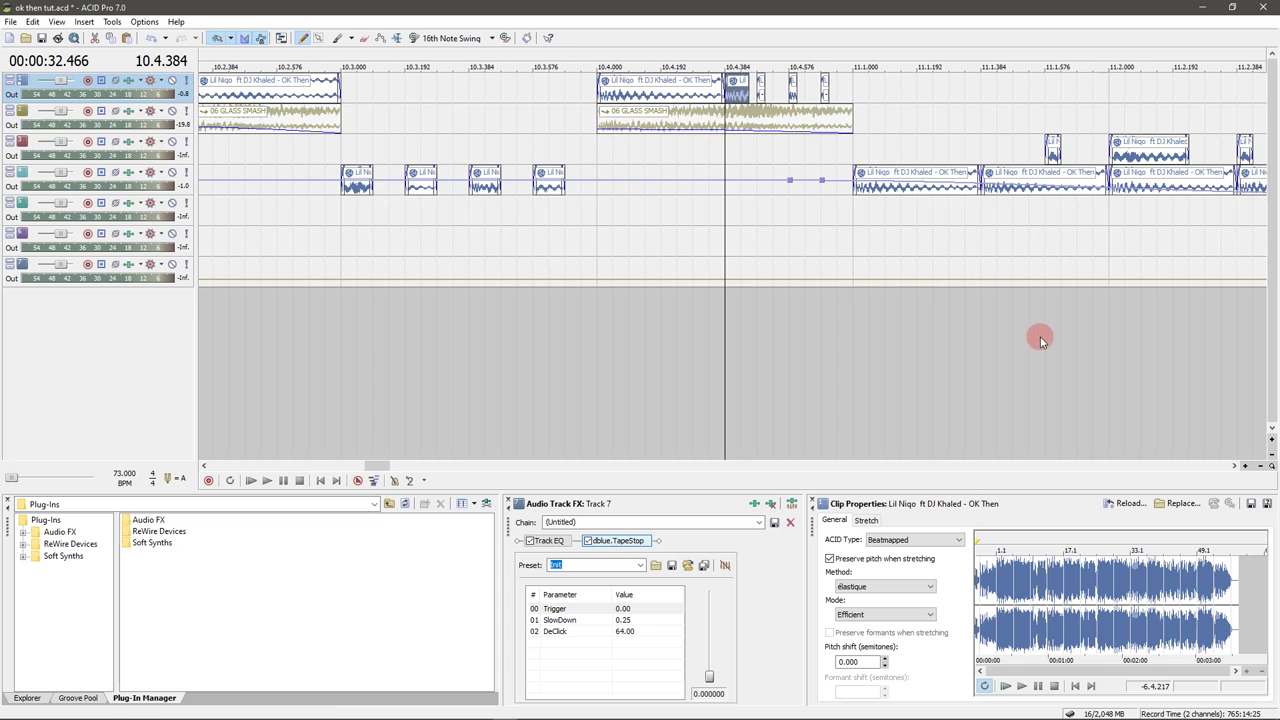
{"action": "scroll", "coordinate": [1030, 300], "scroll_direction": "down", "scroll_amount": 1}
{"action": "left_click", "coordinate": [1233, 467]}
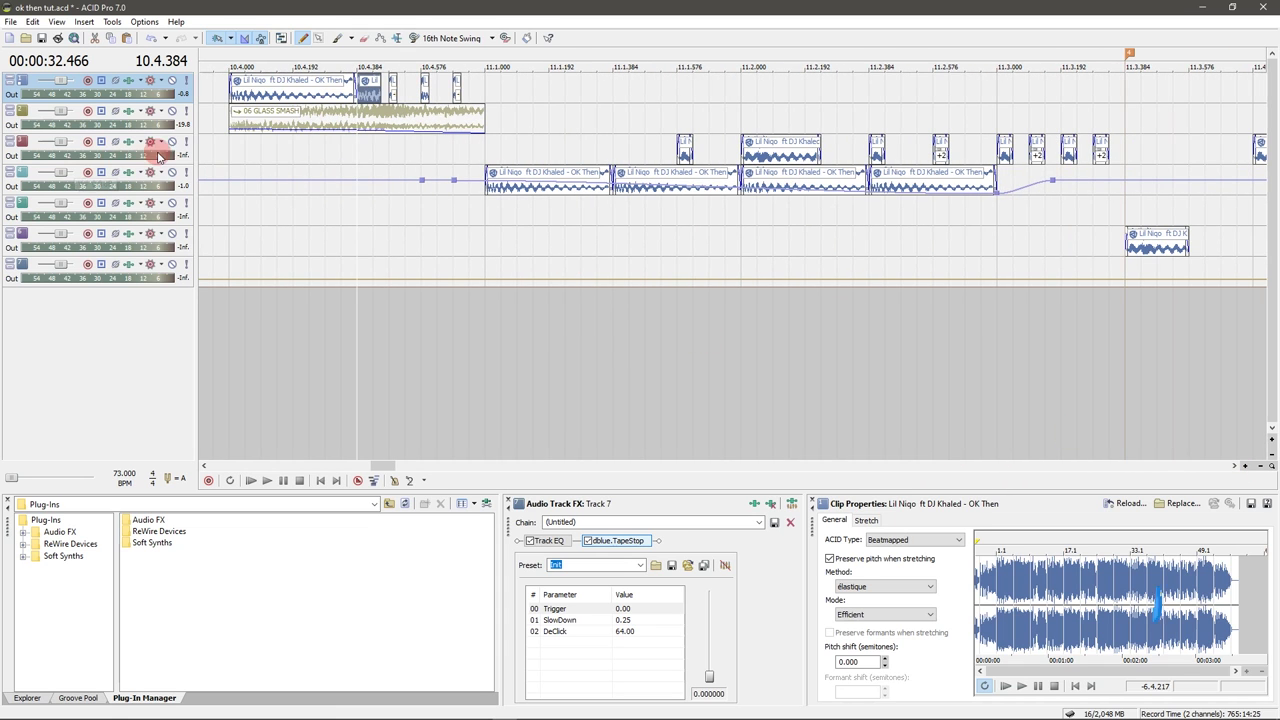
{"action": "left_click", "coordinate": [172, 141]}
{"action": "left_click", "coordinate": [474, 212]}
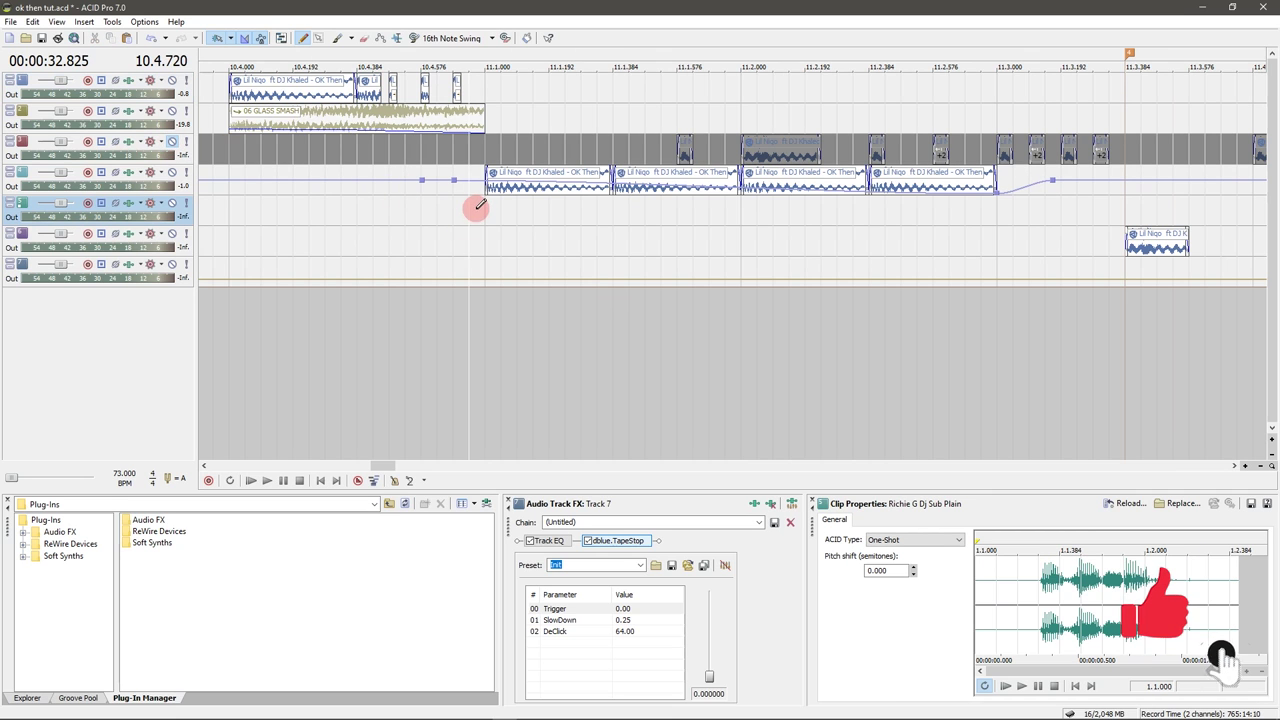
{"action": "key", "text": "space"}
{"action": "key", "text": "space"}
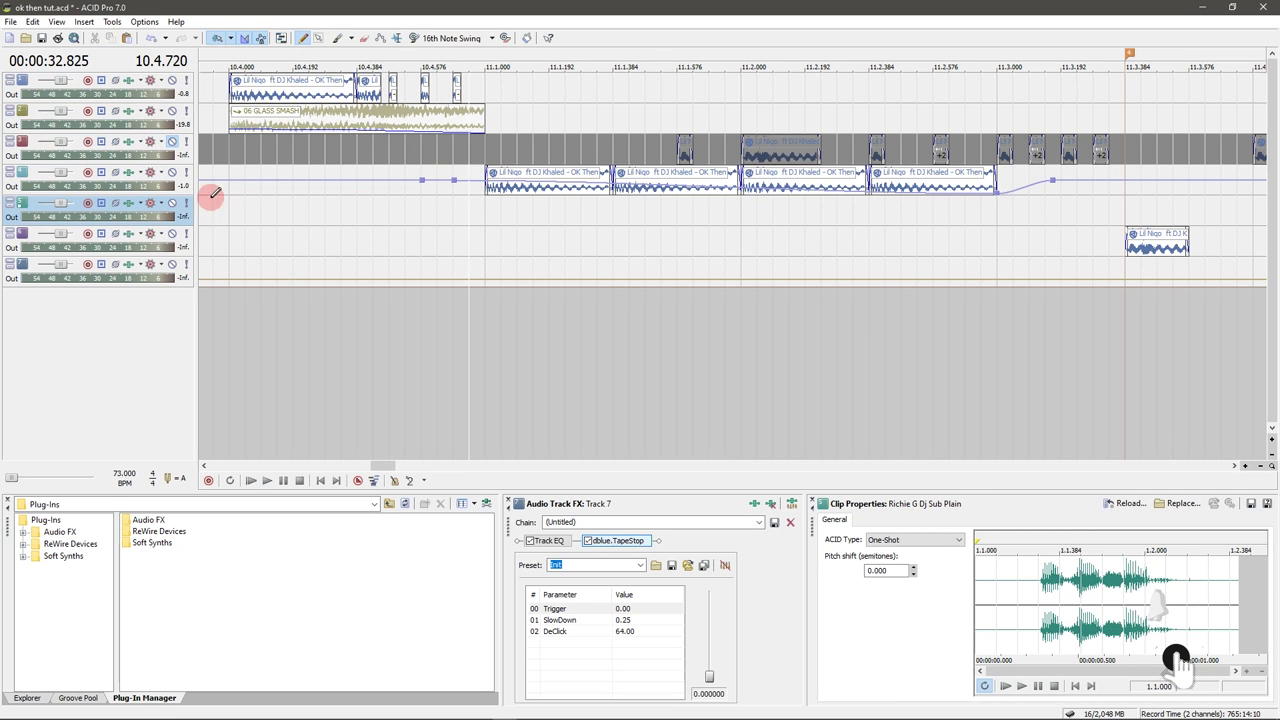
- Show track 4's Reverb effect settings and unmute track 3
{"action": "left_click", "coordinate": [128, 176]}
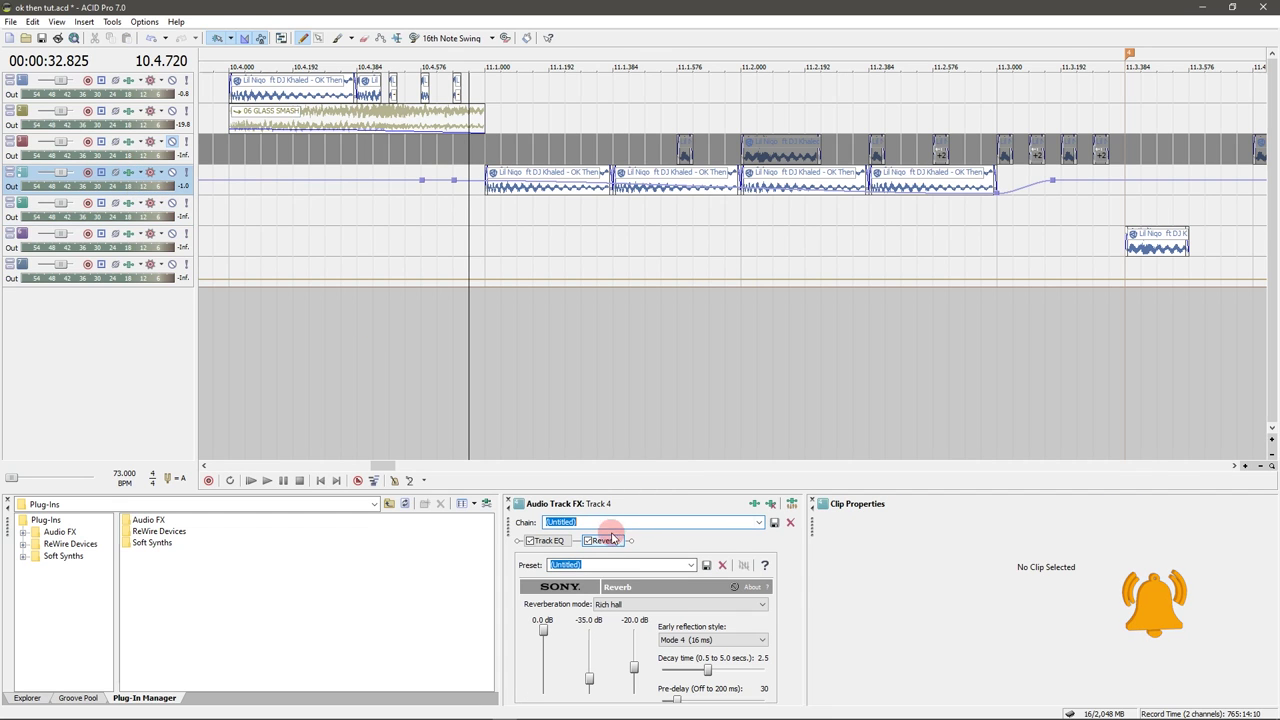
{"action": "left_click", "coordinate": [172, 142]}
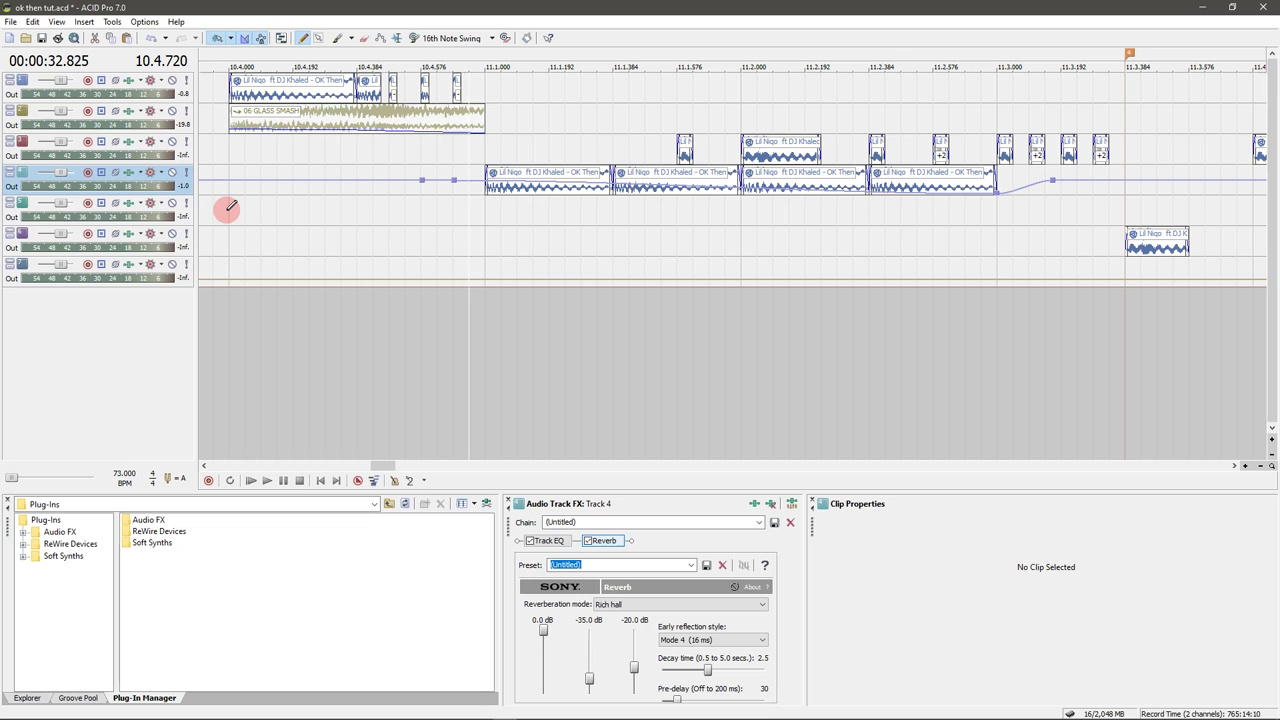
- Play back from 10.4.000 through the track 4 clips to the track 6 clip at 11.3.384
{"action": "left_click", "coordinate": [228, 206]}
{"action": "key", "text": "space"}
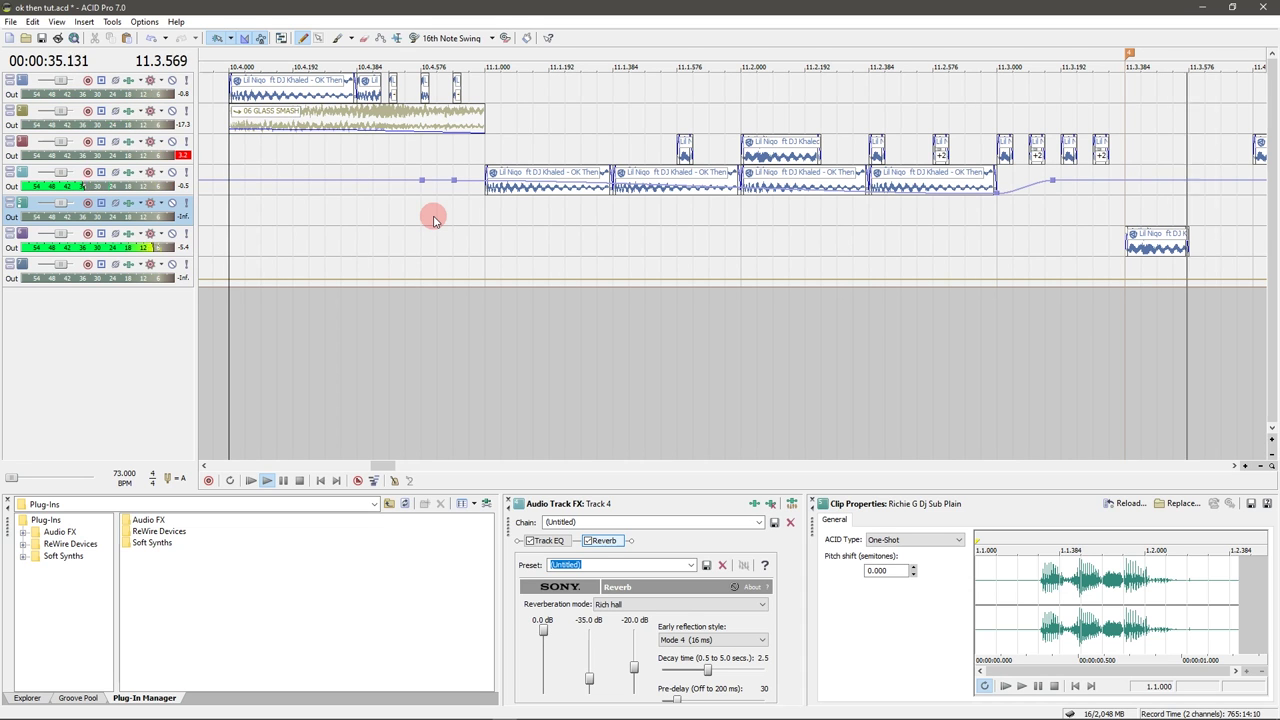
{"action": "key", "text": "space"}
- Examine the track 6 clip at 11.3.384 and play back the section leading up to it again from 10.4.000
{"action": "left_click", "coordinate": [1234, 466]}
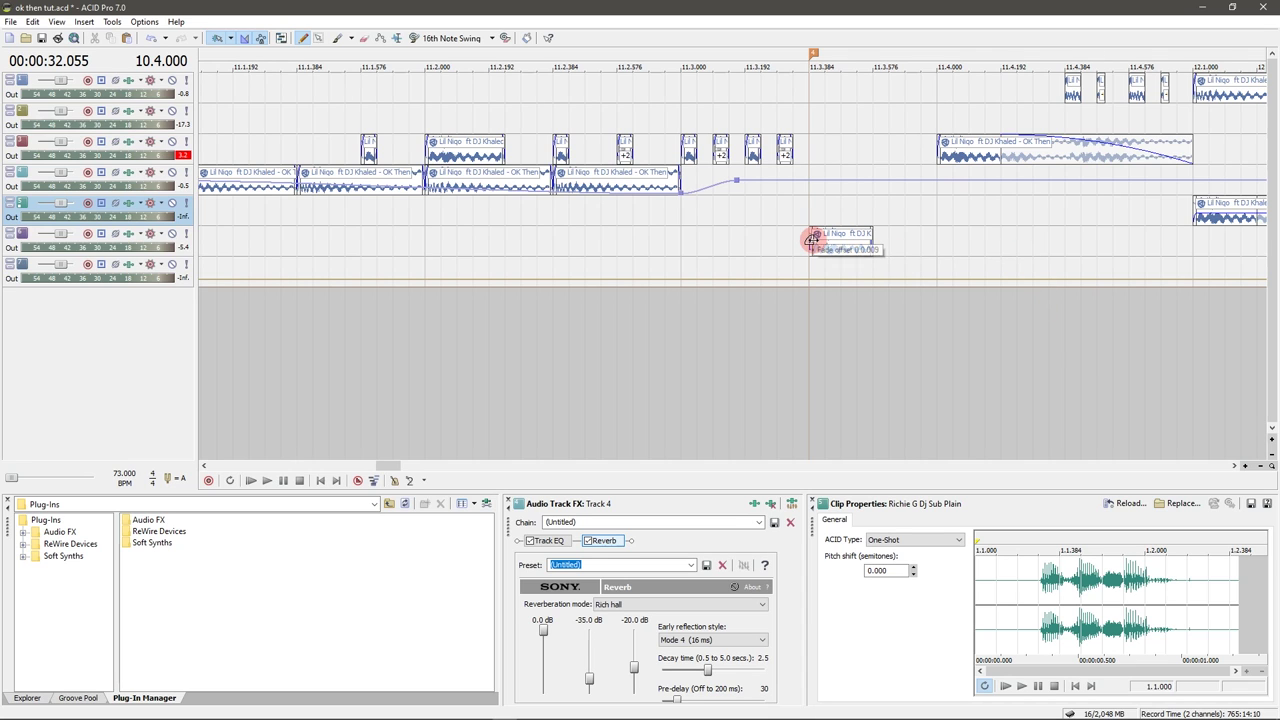
{"action": "left_click_drag", "start_coordinate": [806, 238], "coordinate": [718, 240]}
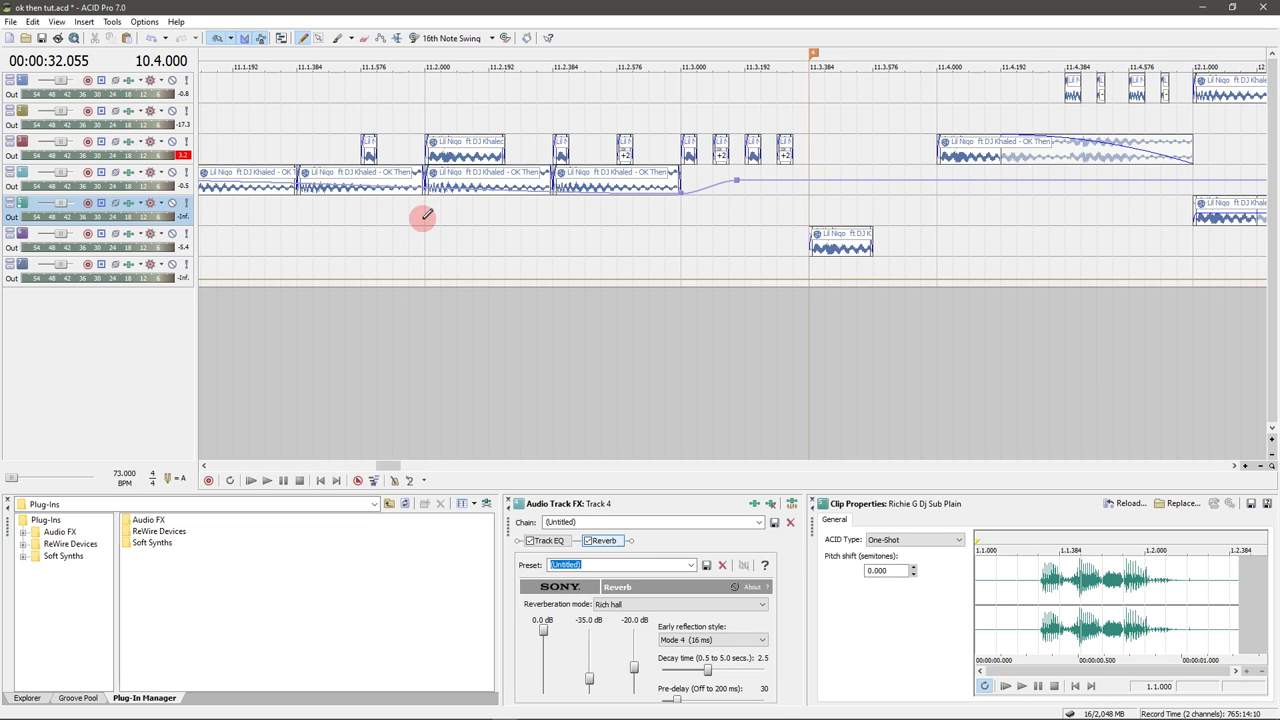
{"action": "scroll", "coordinate": [425, 215], "scroll_direction": "down", "scroll_amount": 1}
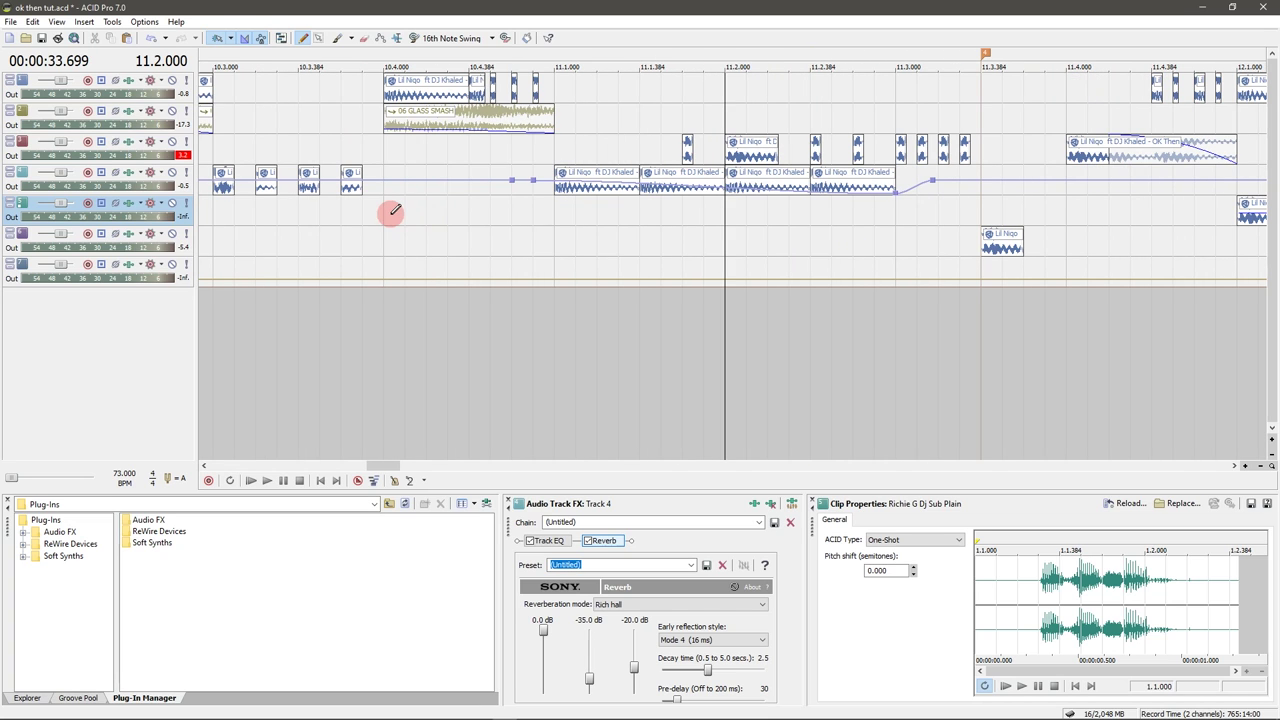
{"action": "left_click", "coordinate": [388, 212]}
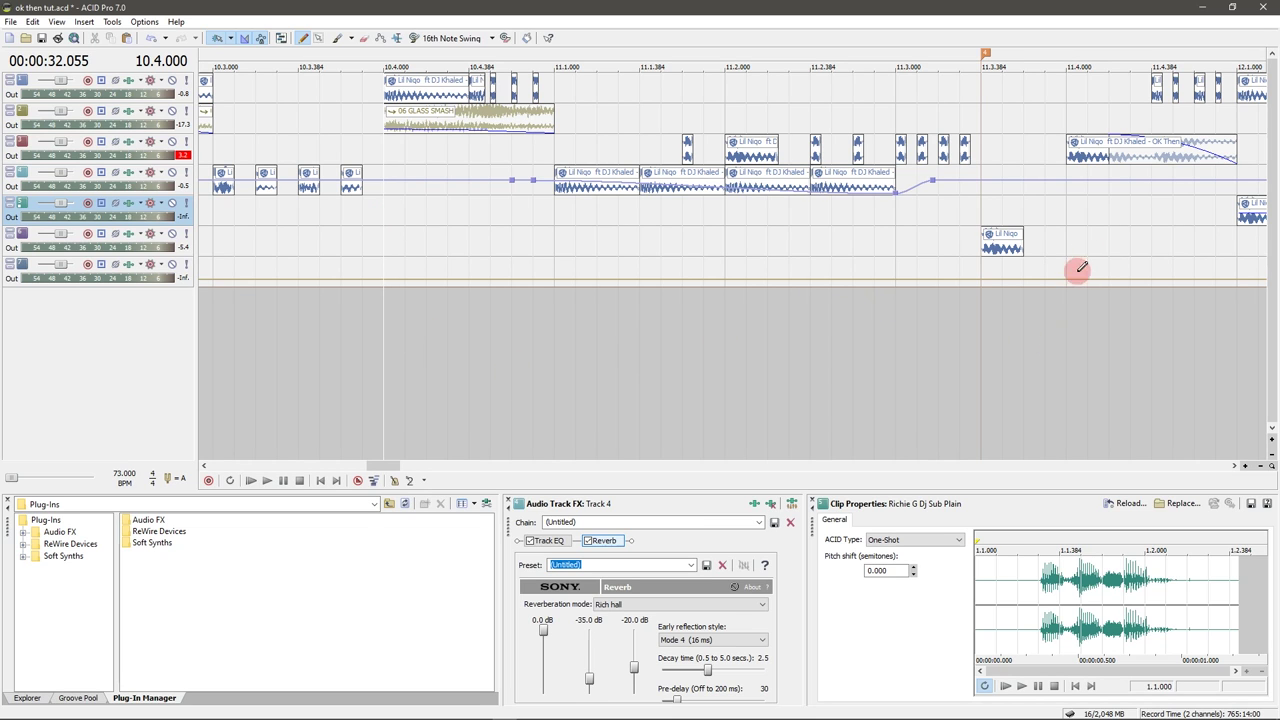
{"action": "key", "text": "space"}
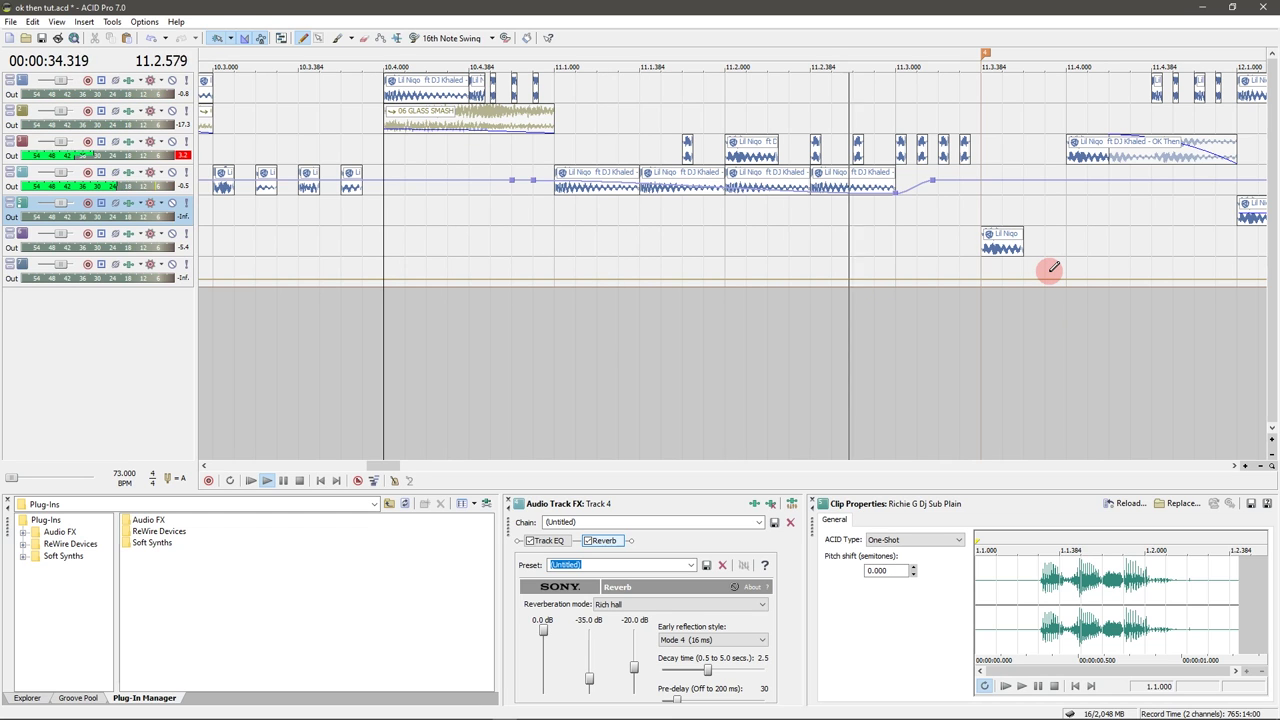
{"action": "key", "text": "space"}
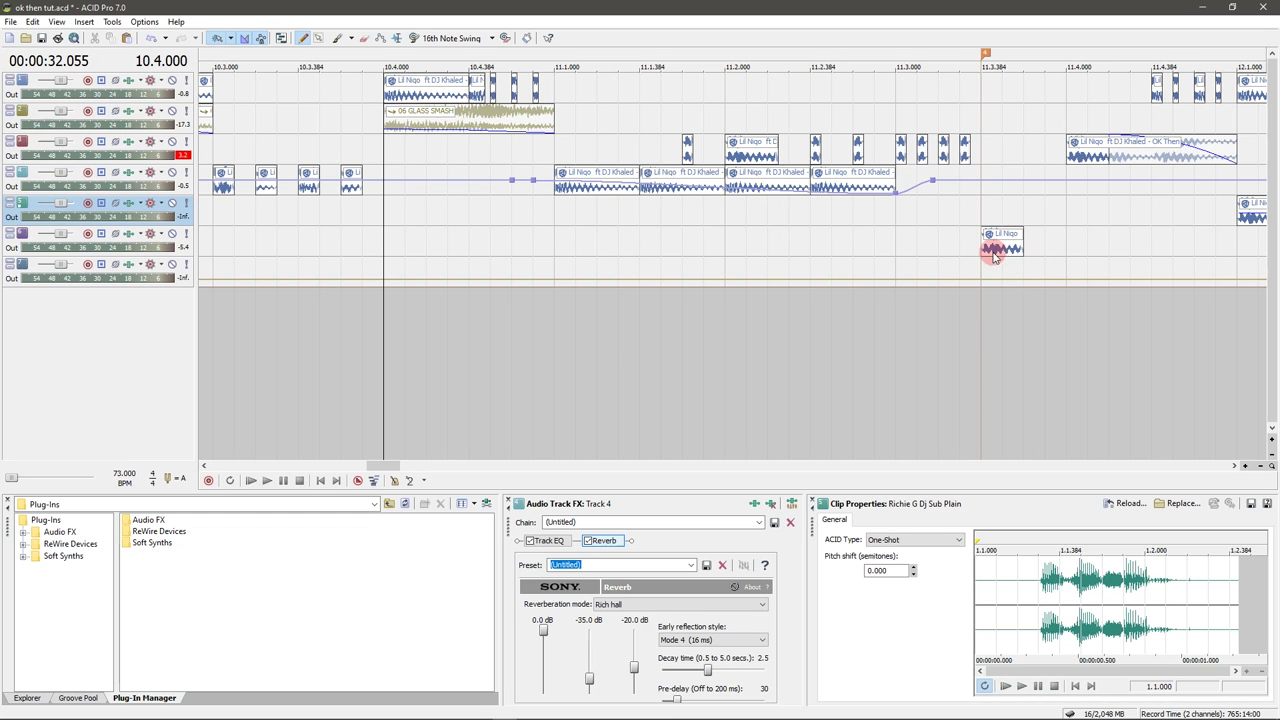
- Select the track 6 clip at 11.3.384 and show track 6's ExpressFX Delay settings
{"action": "left_click", "coordinate": [997, 238]}
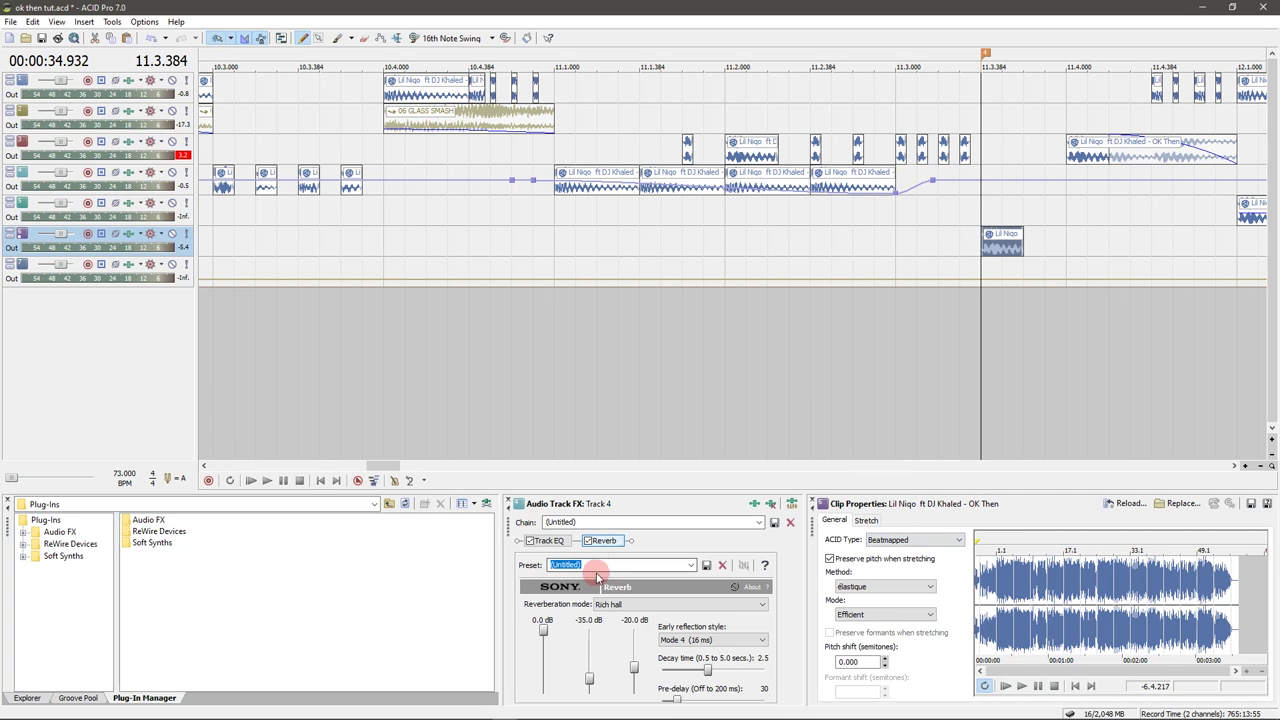
{"action": "left_click", "coordinate": [260, 323]}
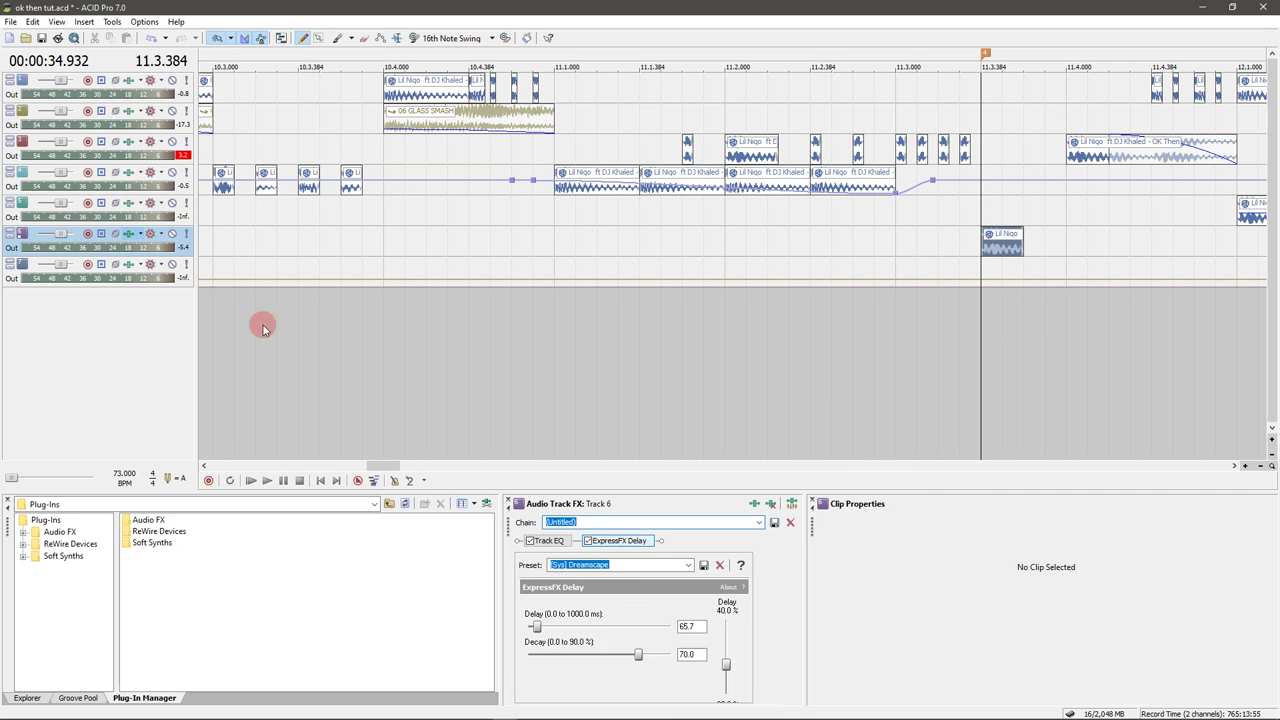
{"action": "left_click", "coordinate": [583, 540]}
- Select the track 3 clip at 11.4.000 and play back from its start
{"action": "left_click", "coordinate": [1234, 466]}
{"action": "left_click", "coordinate": [1234, 466]}
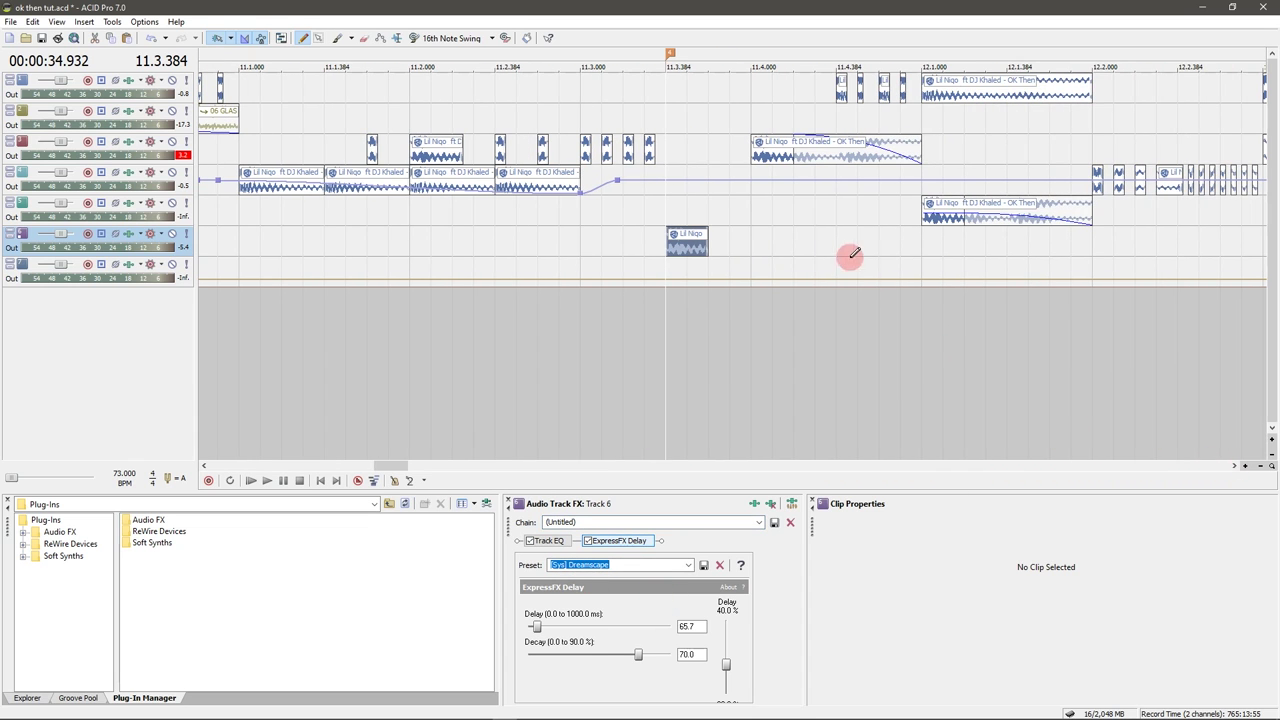
{"action": "left_click", "coordinate": [752, 157]}
{"action": "left_click", "coordinate": [670, 247]}
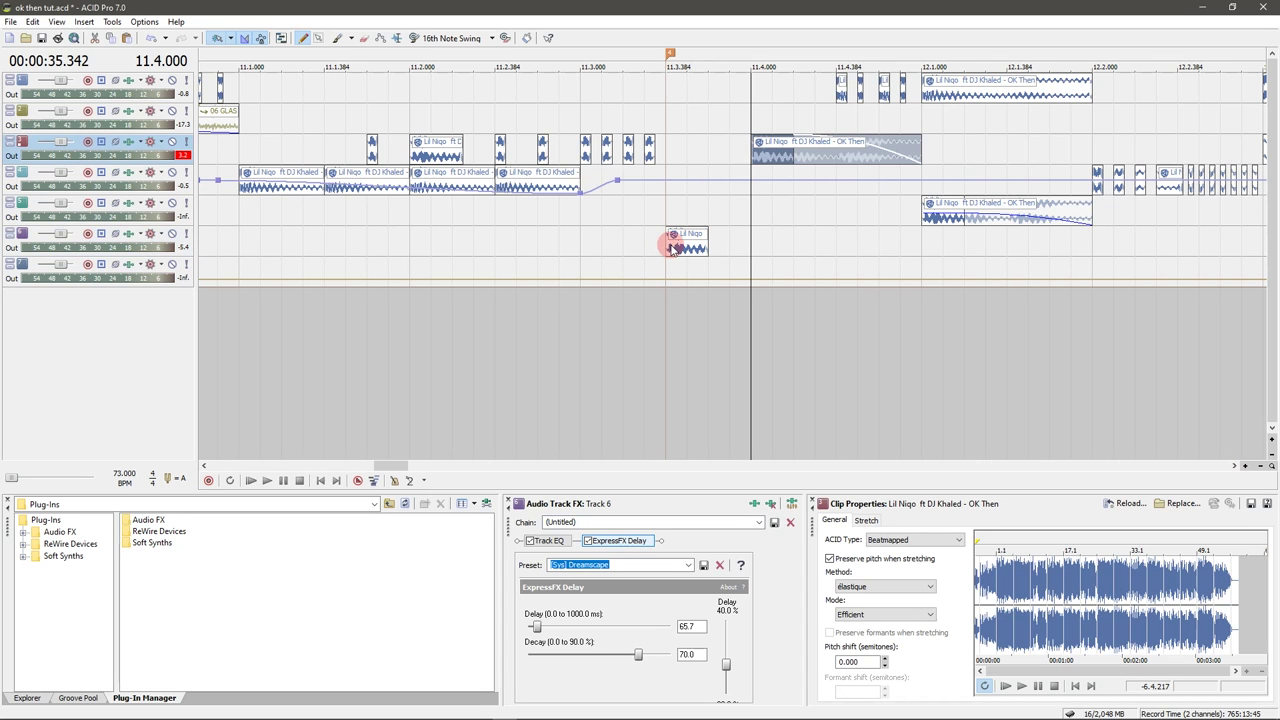
{"action": "left_click_drag", "start_coordinate": [665, 245], "coordinate": [665, 245]}
{"action": "left_click", "coordinate": [760, 157]}
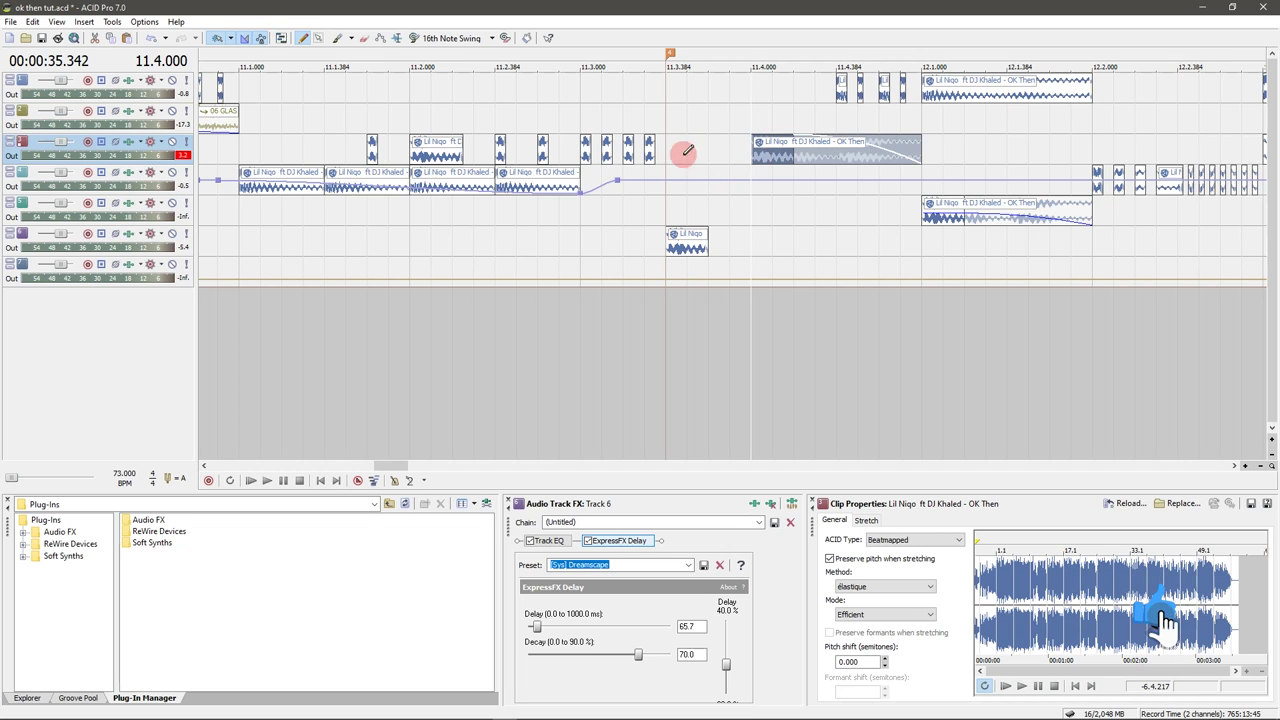
{"action": "key", "text": "space"}
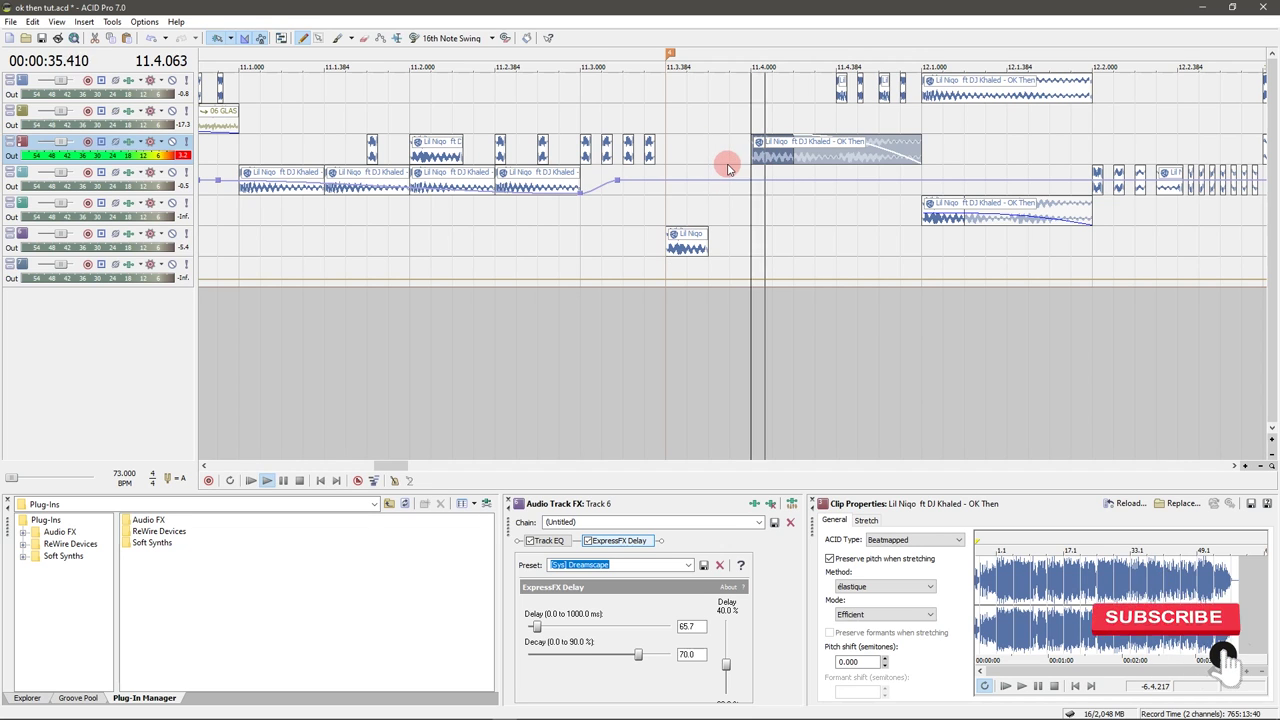
{"action": "key", "text": "space"}
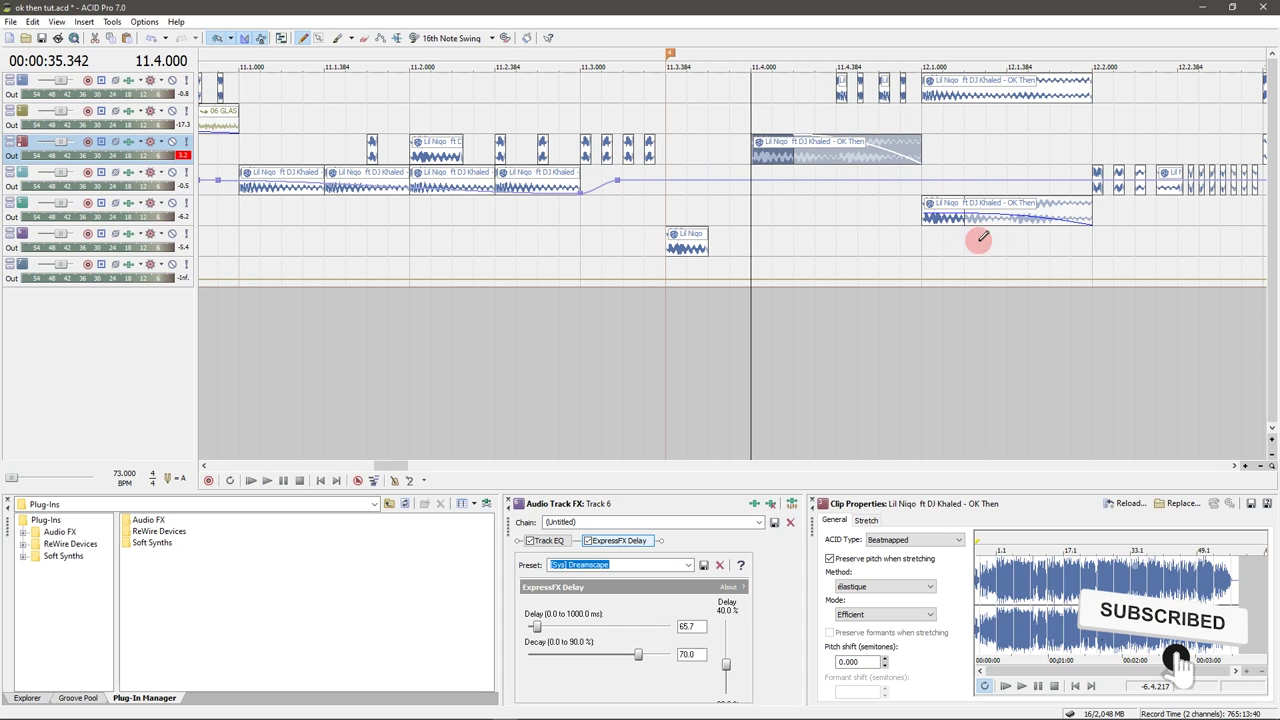
- Examine the track 5 clip at 12.1.000 and replay briefly from 11.4.000
{"action": "left_click_drag", "start_coordinate": [973, 222], "coordinate": [946, 229]}
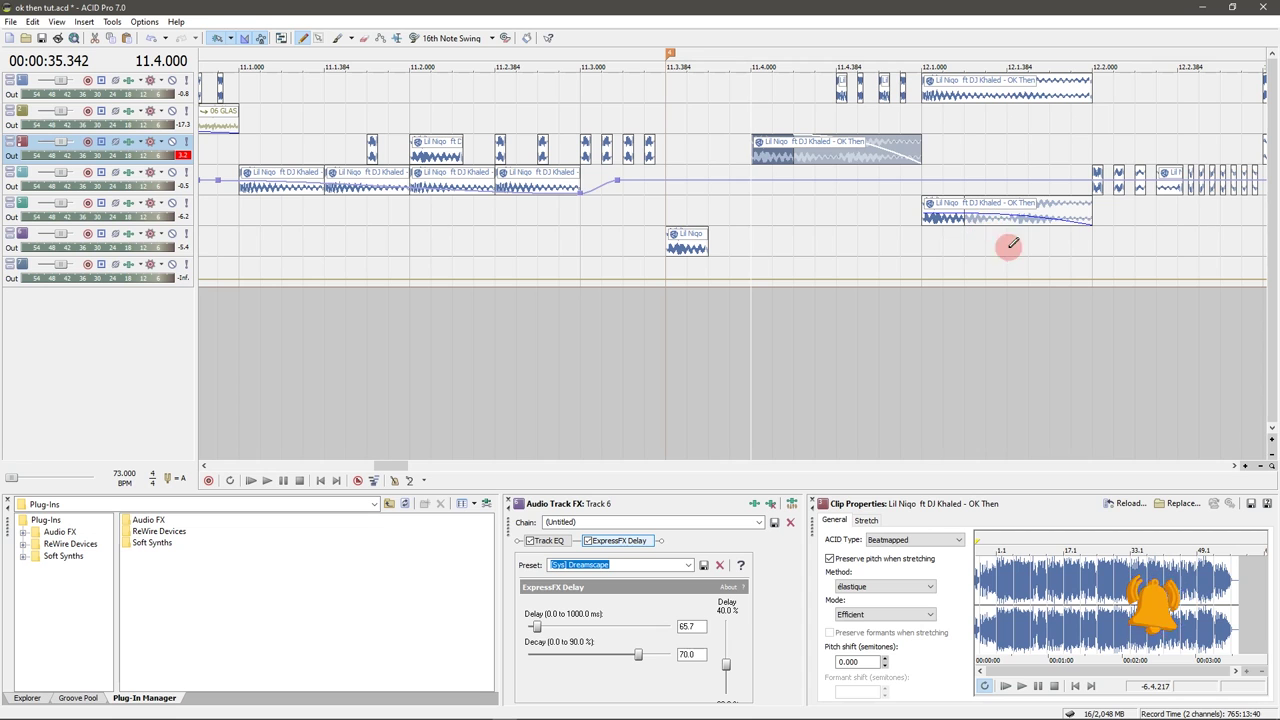
{"action": "left_click", "coordinate": [1233, 473]}
{"action": "key", "text": "space"}
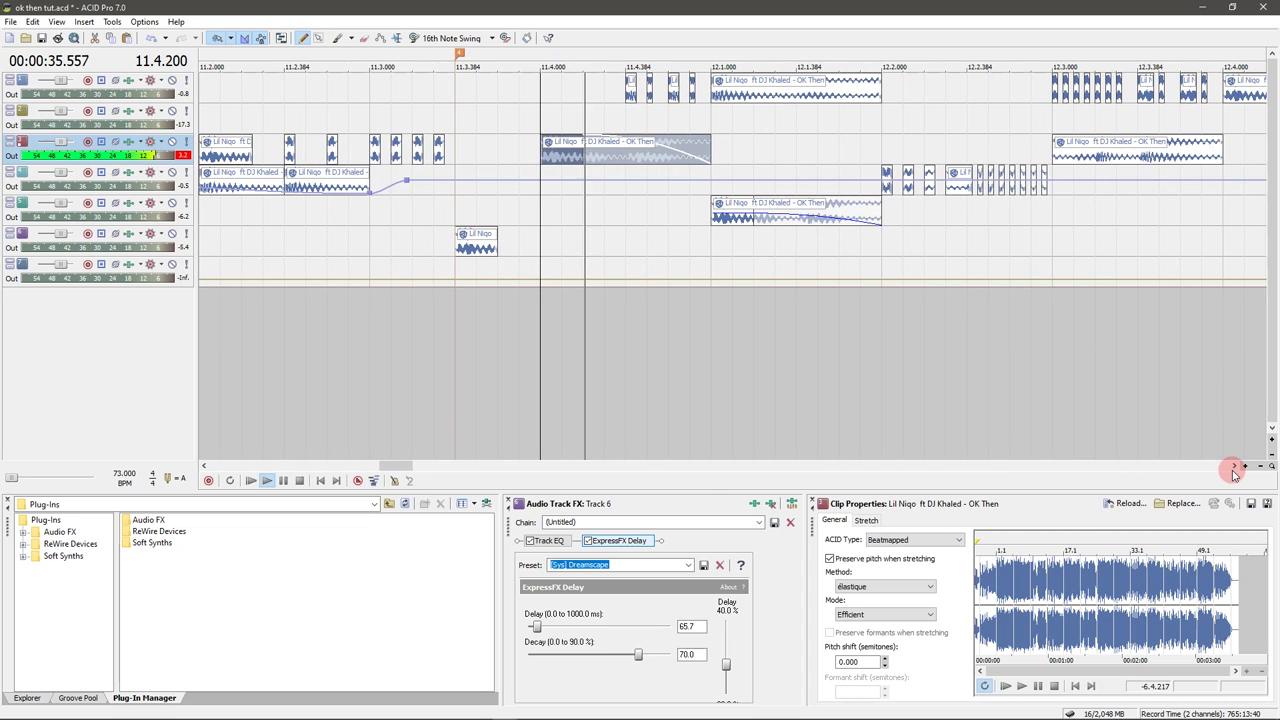
{"action": "key", "text": "space"}
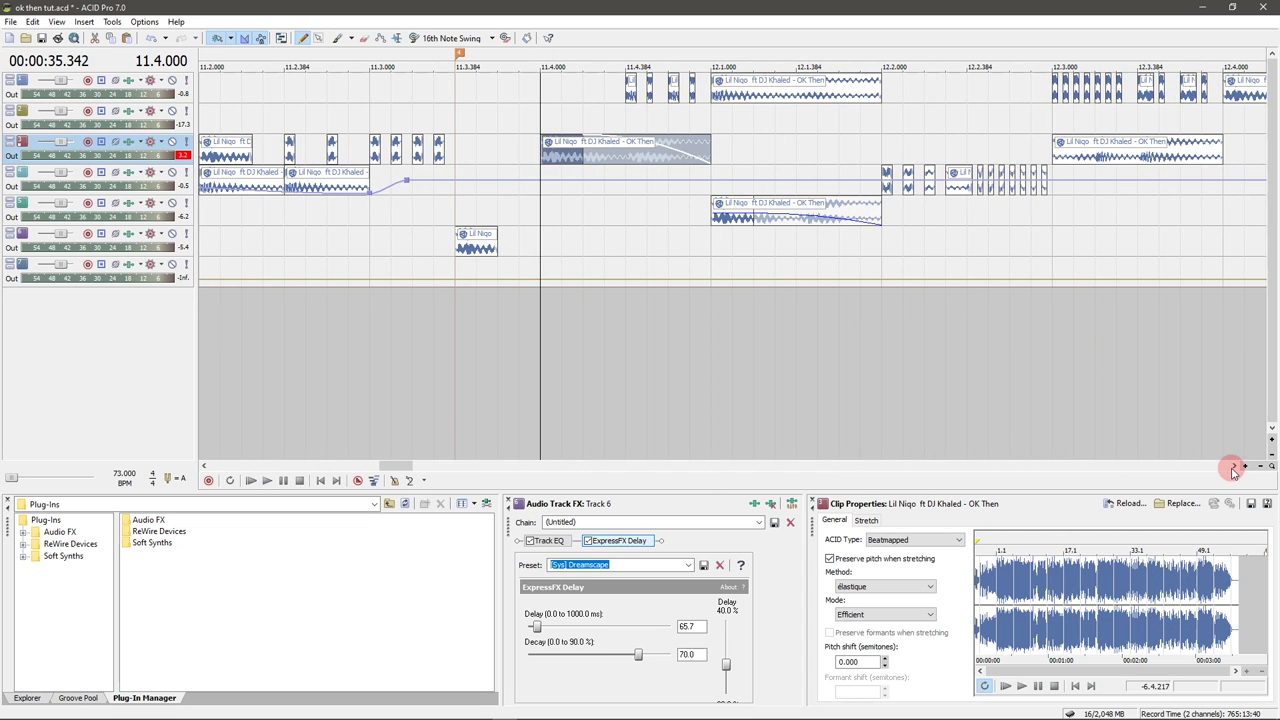
- Play back the track 4 stutter slices starting at 12.2.000
{"action": "left_click", "coordinate": [1234, 466]}
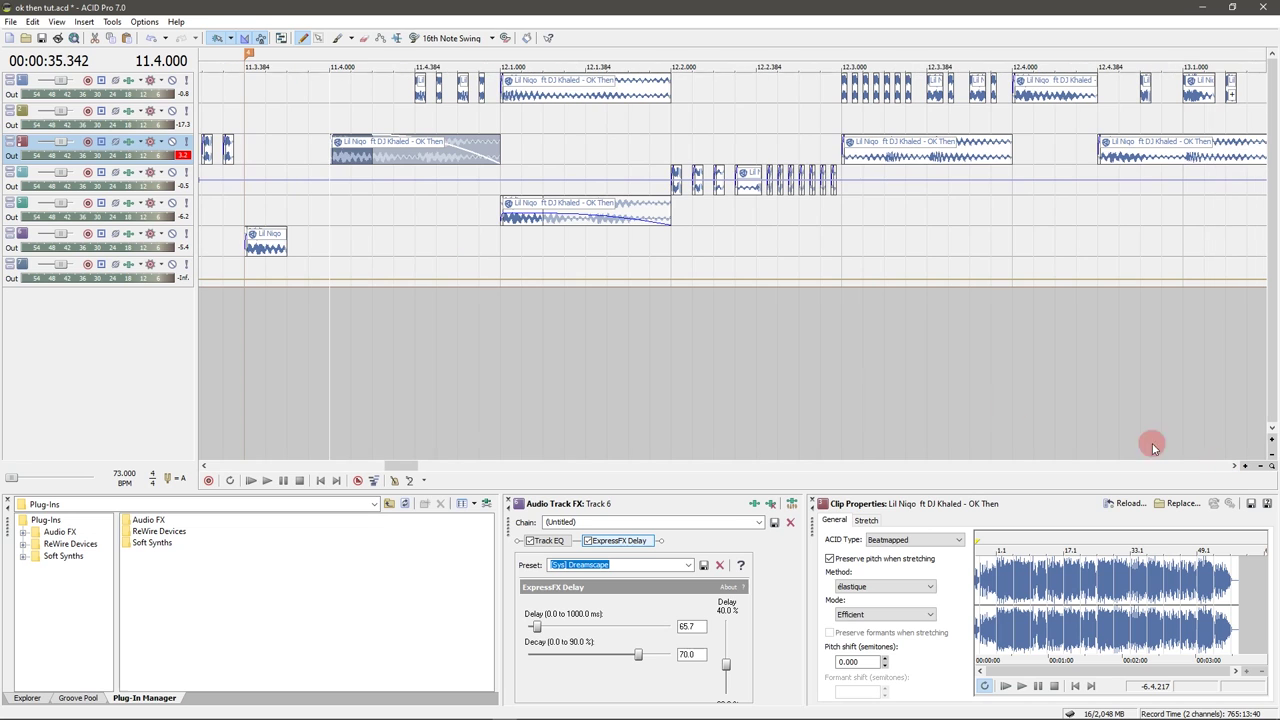
{"action": "left_click", "coordinate": [671, 205]}
{"action": "key", "text": "space"}
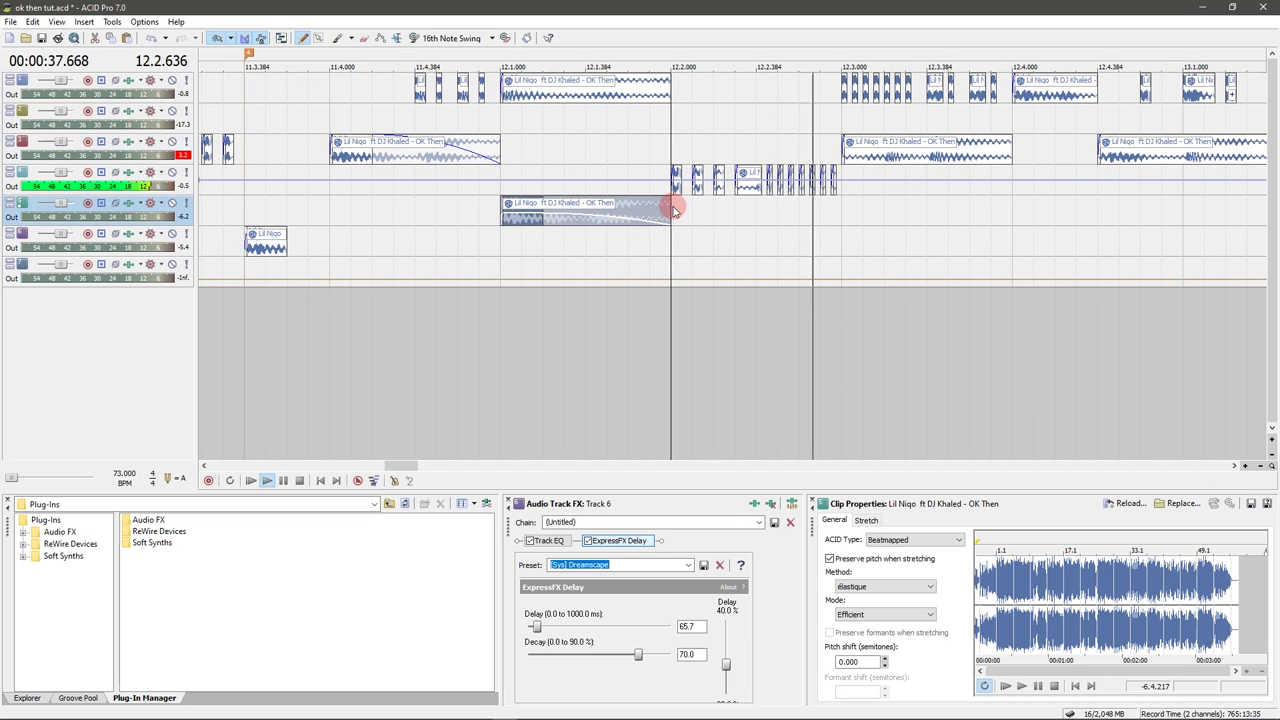
{"action": "key", "text": "space"}
- Try extending the end of the track 1 clip at 12.1.000 to about 12.3.000, and undo it
{"action": "left_click_drag", "start_coordinate": [671, 88], "coordinate": [831, 93]}
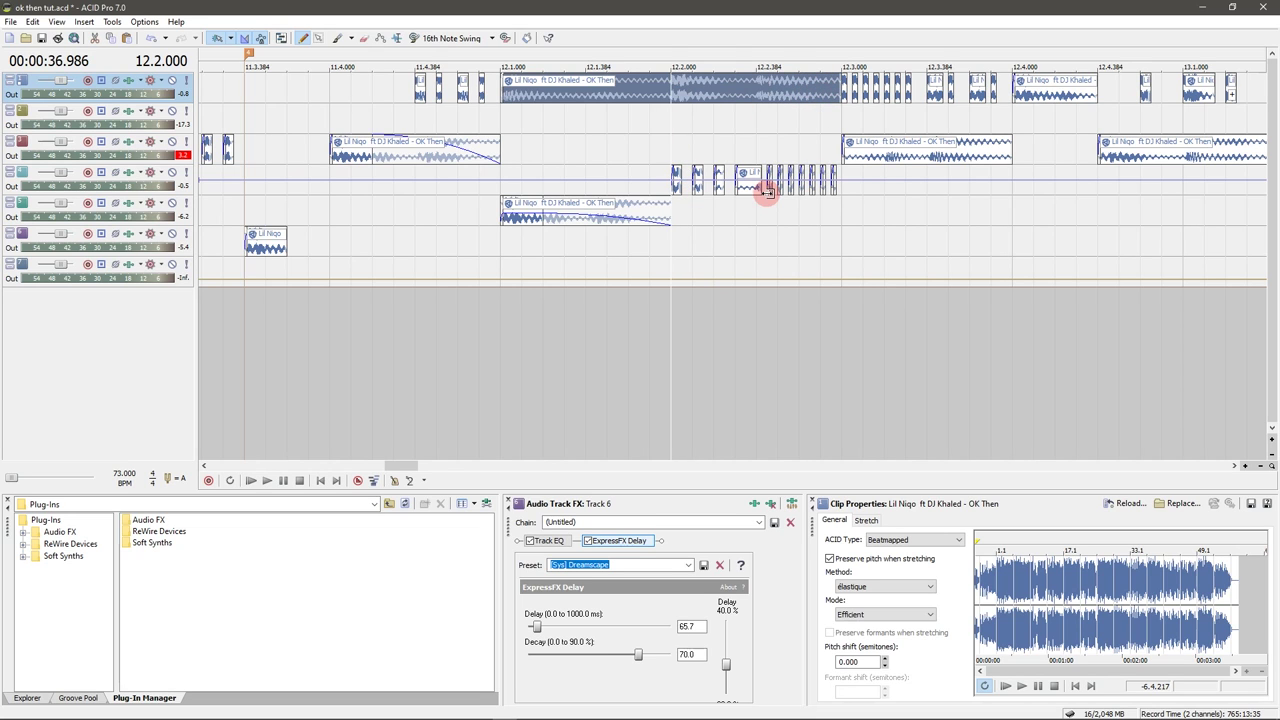
{"action": "key", "text": "ctrl+z"}
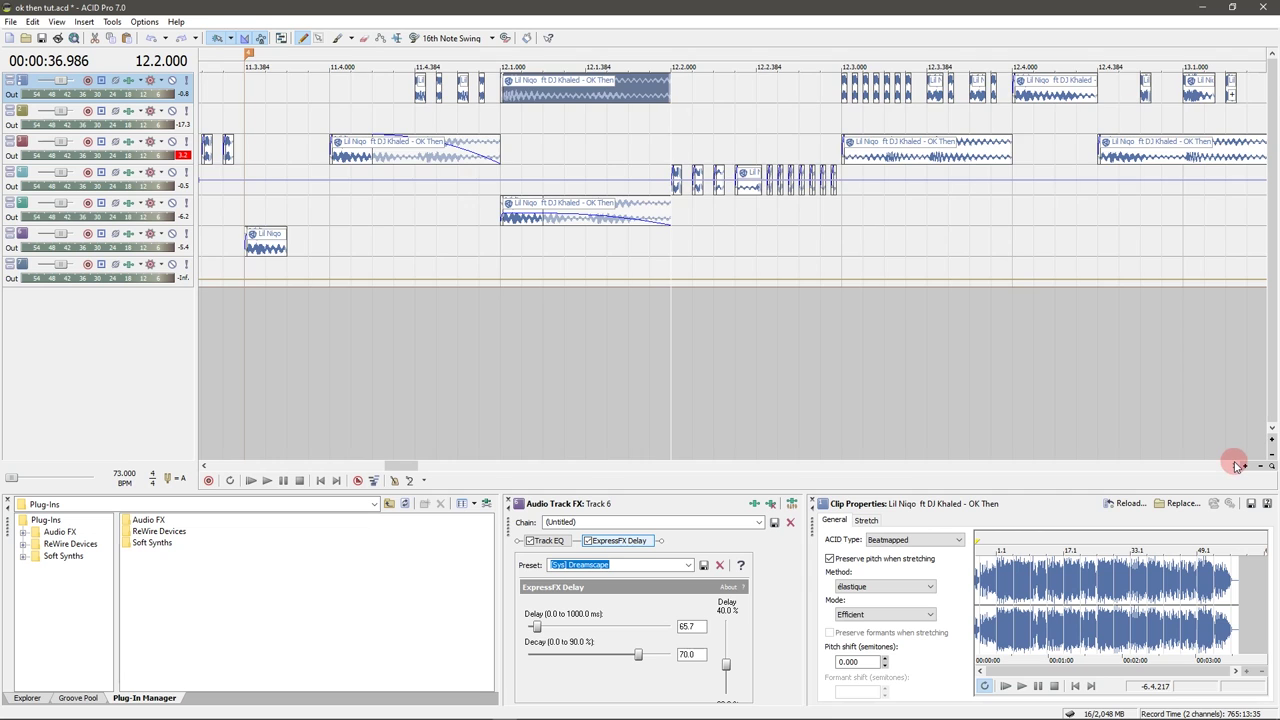
- Select the track 3 clip at 12.3.000 and play it back together with the track 1 slices above it
{"action": "scroll", "coordinate": [1180, 440], "scroll_direction": "right", "scroll_amount": 3}
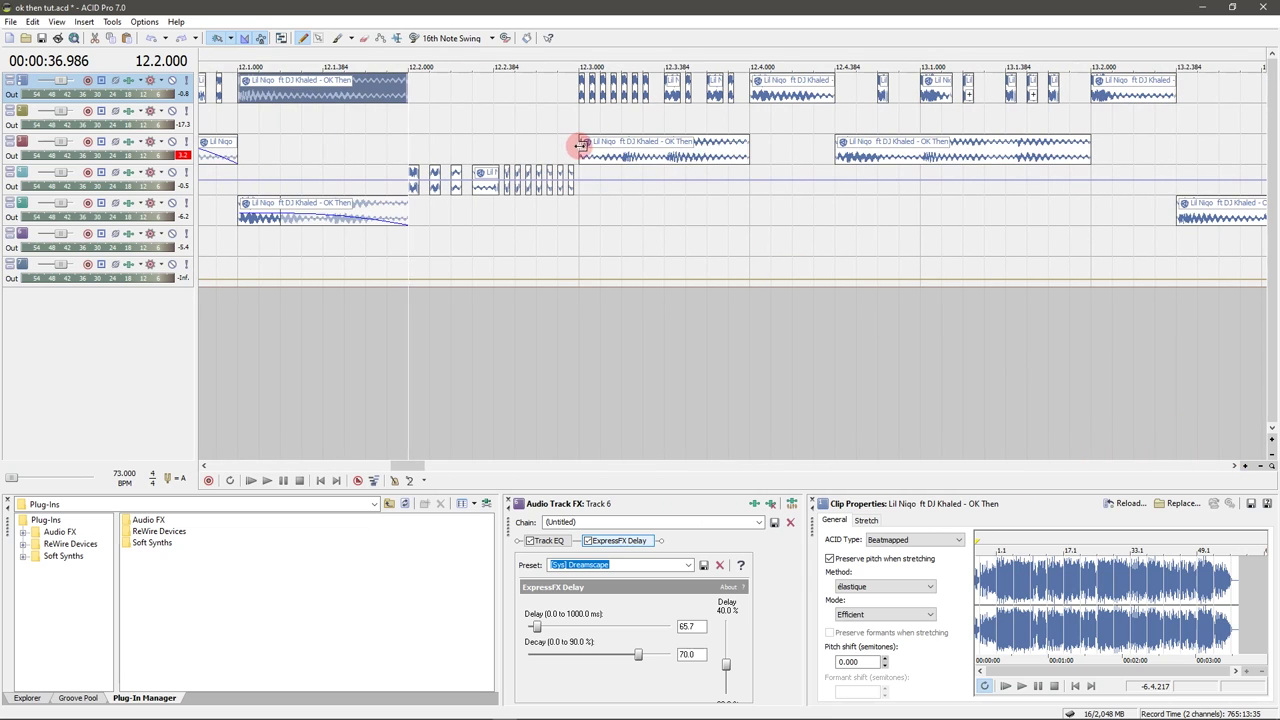
{"action": "left_click", "coordinate": [582, 145]}
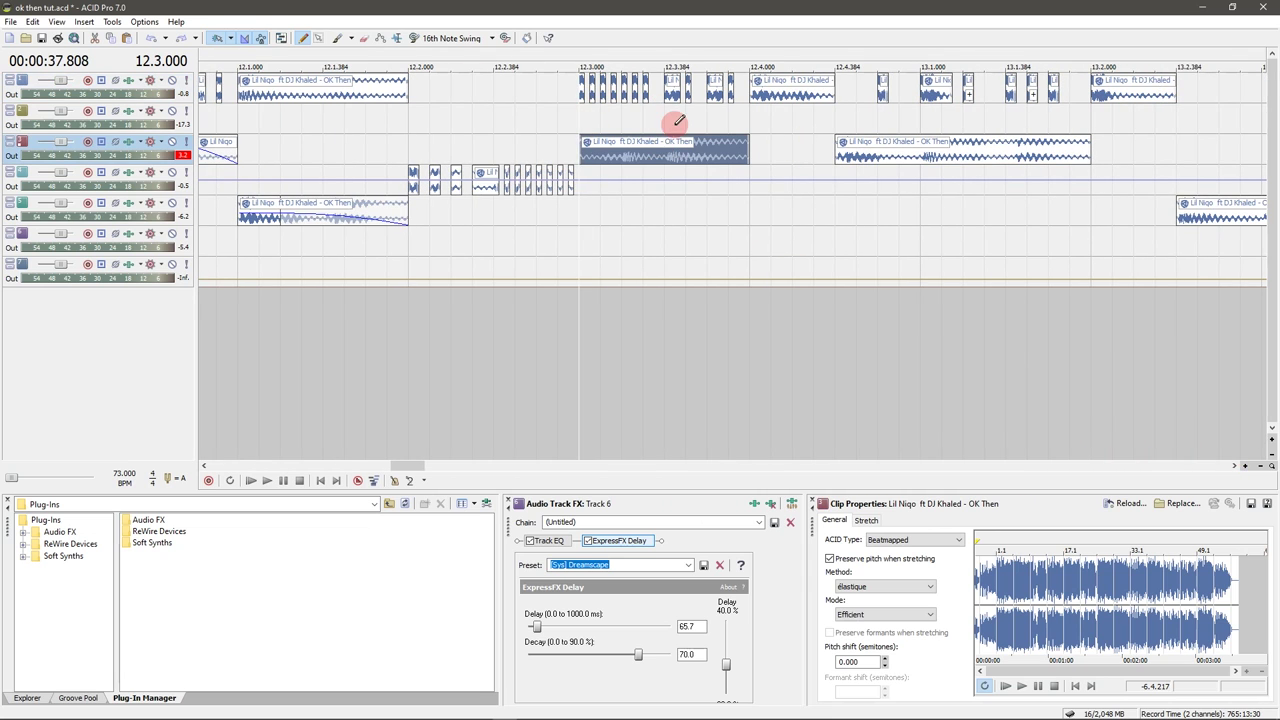
{"action": "scroll", "coordinate": [675, 128], "scroll_direction": "up", "scroll_amount": 1}
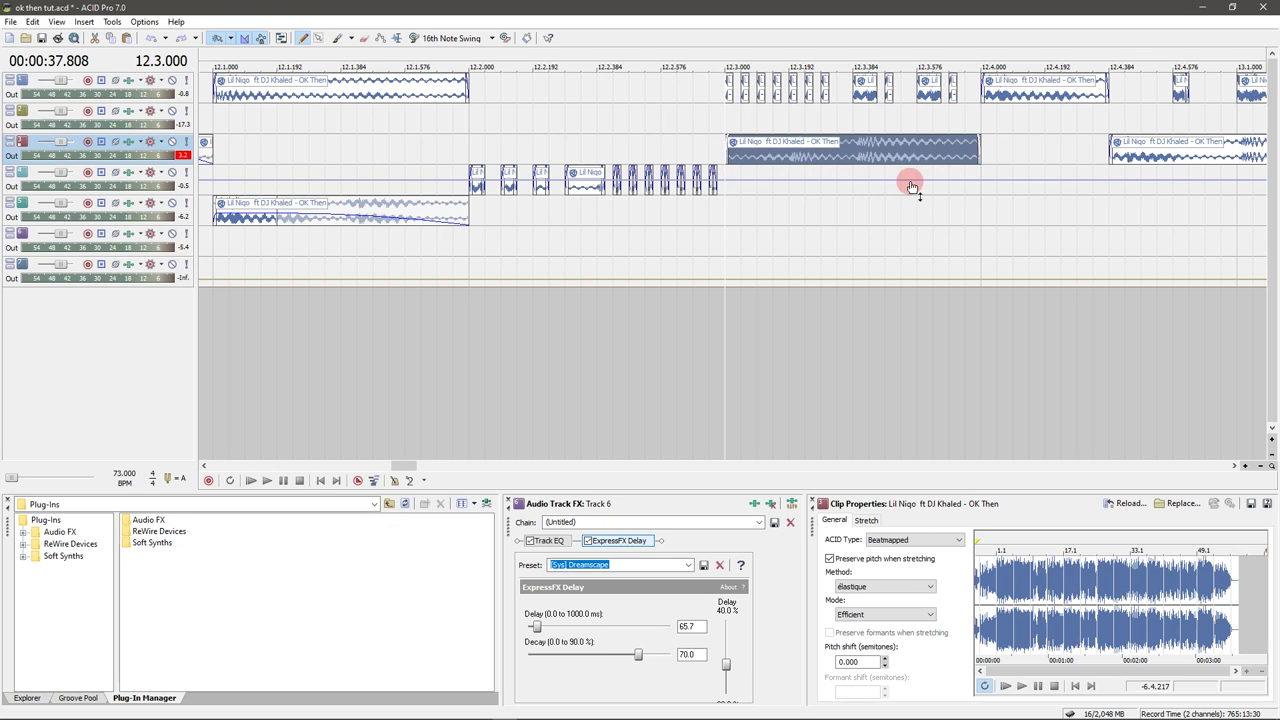
{"action": "key", "text": "space"}
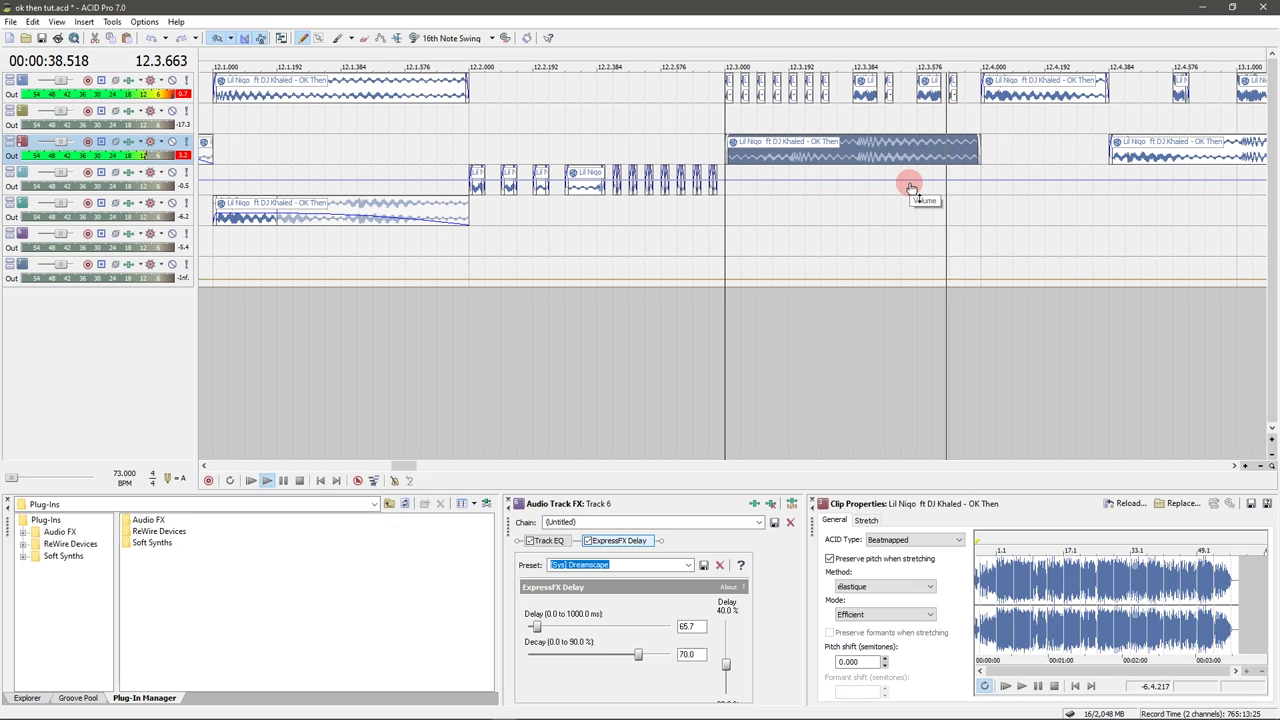
{"action": "key", "text": "space"}
{"action": "key", "text": "space"}
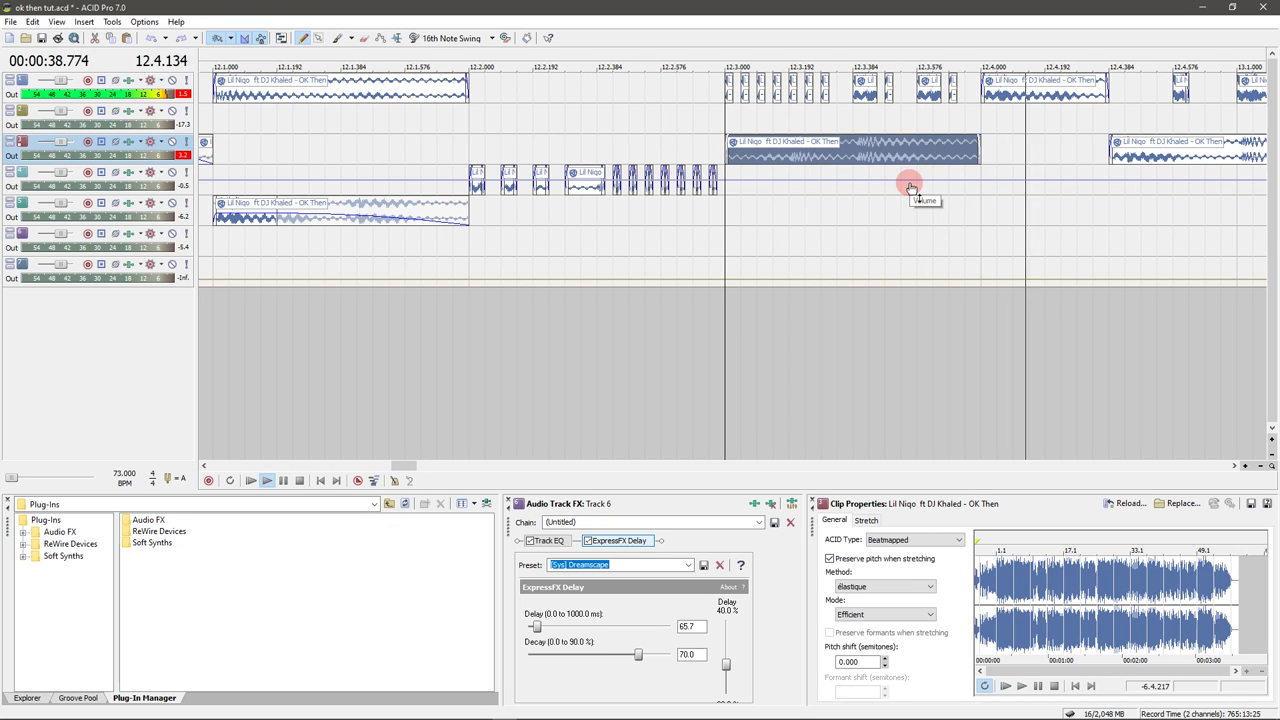
{"action": "key", "text": "space"}
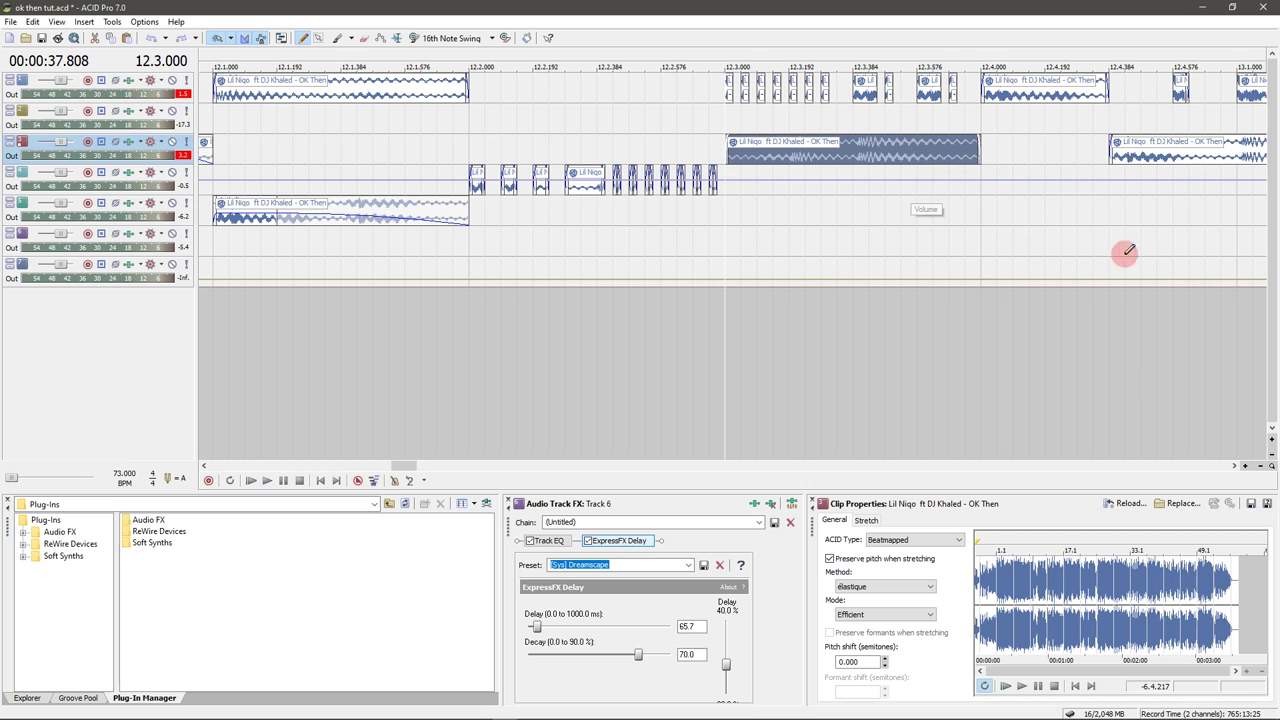
- Select the first track 1 slice at 12.3.000 and examine the pitch shifts on it and the slices following it
{"action": "left_click", "coordinate": [1235, 467]}
{"action": "left_click", "coordinate": [416, 102]}
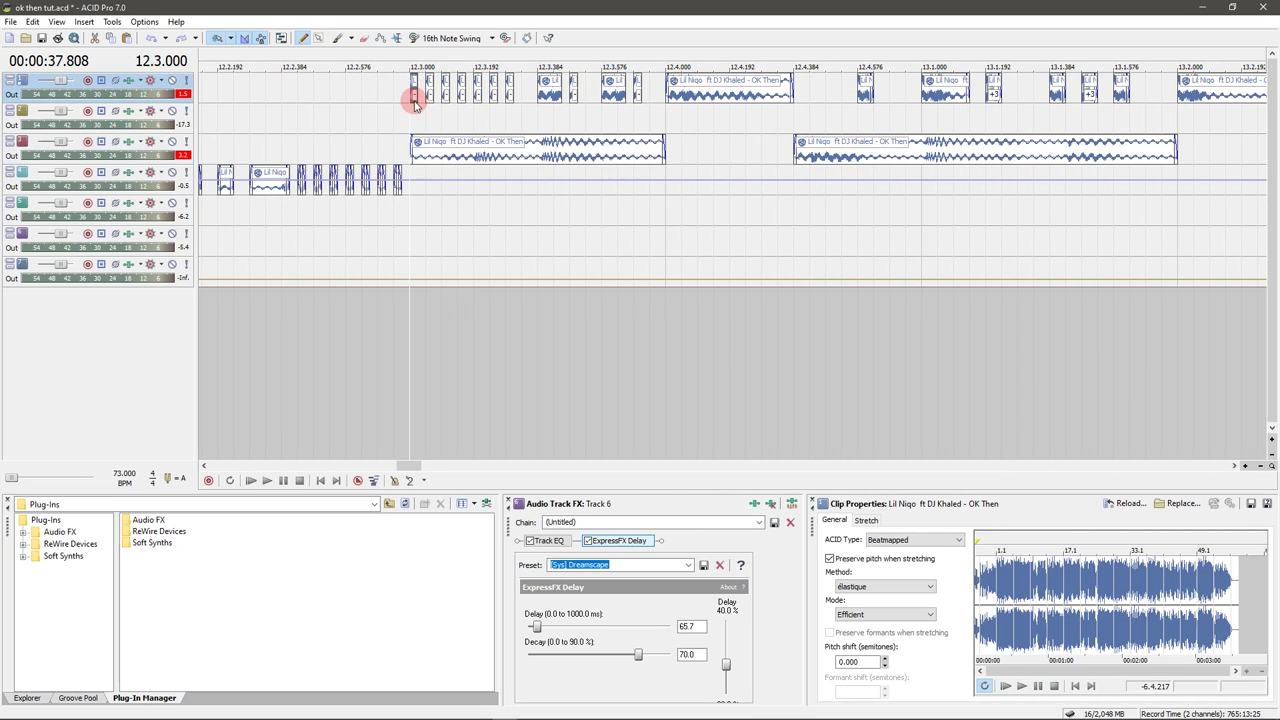
{"action": "scroll", "coordinate": [416, 102], "scroll_direction": "up", "scroll_amount": 2}
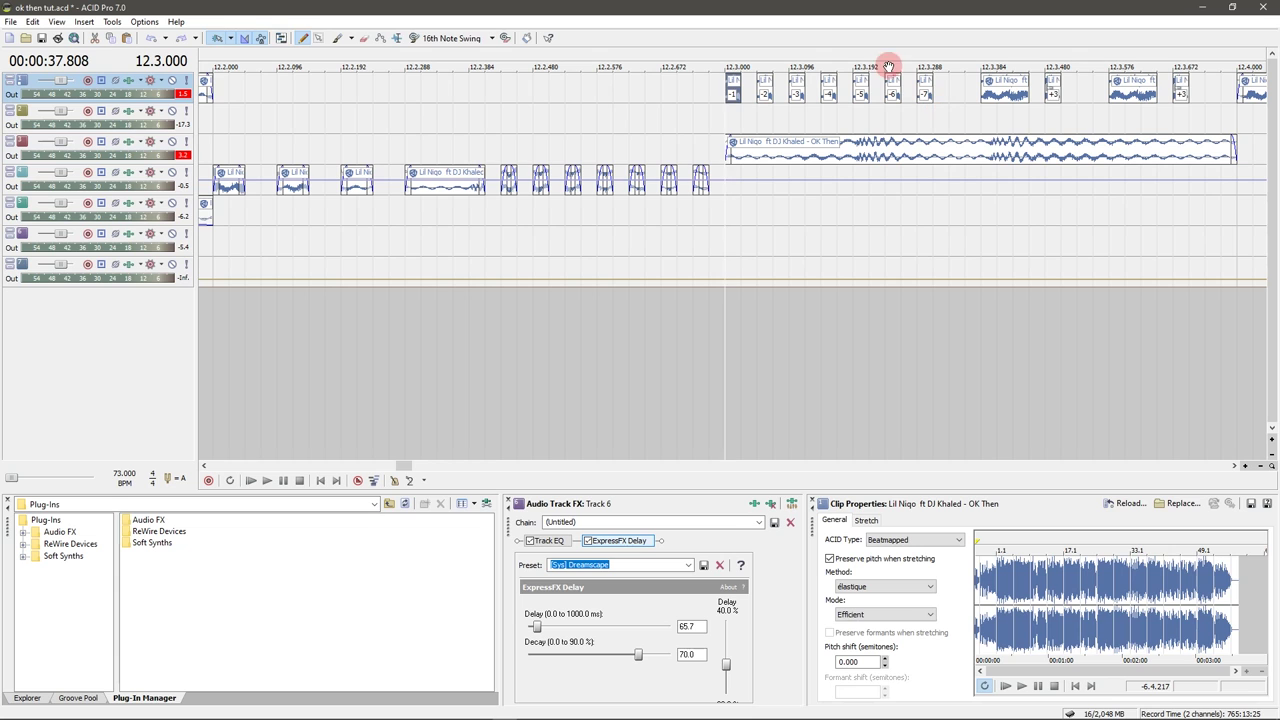
- Play back the section starting at the track 1 clip at 12.4.000 and identify its end at the 13.2.000 clip
{"action": "scroll", "coordinate": [893, 245], "scroll_direction": "down", "scroll_amount": 1}
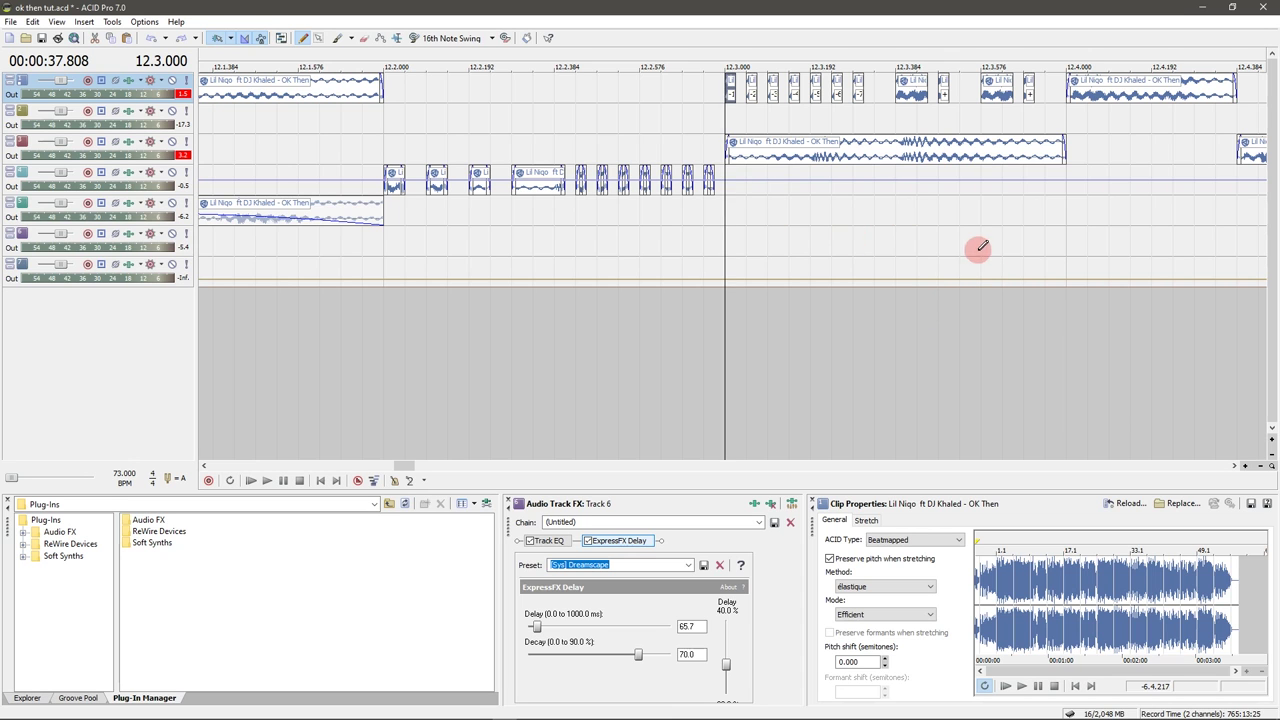
{"action": "scroll", "coordinate": [1016, 229], "scroll_direction": "down", "scroll_amount": 1}
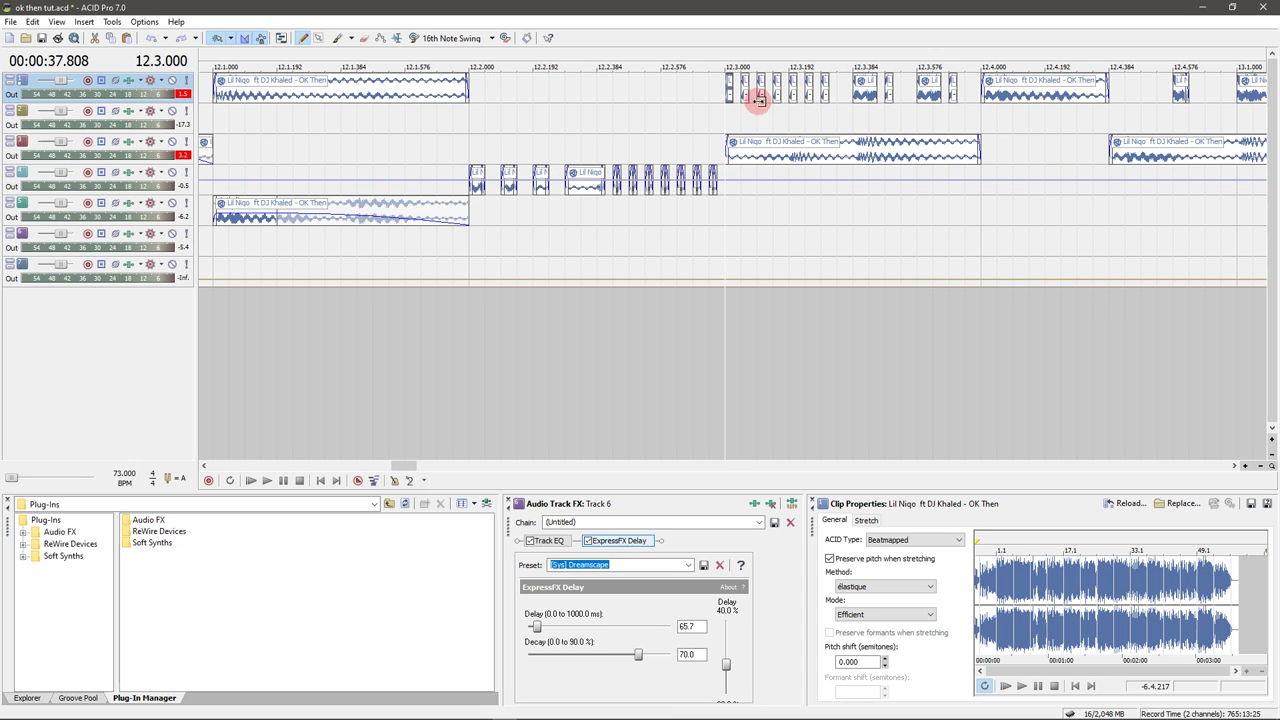
{"action": "left_click", "coordinate": [1234, 466]}
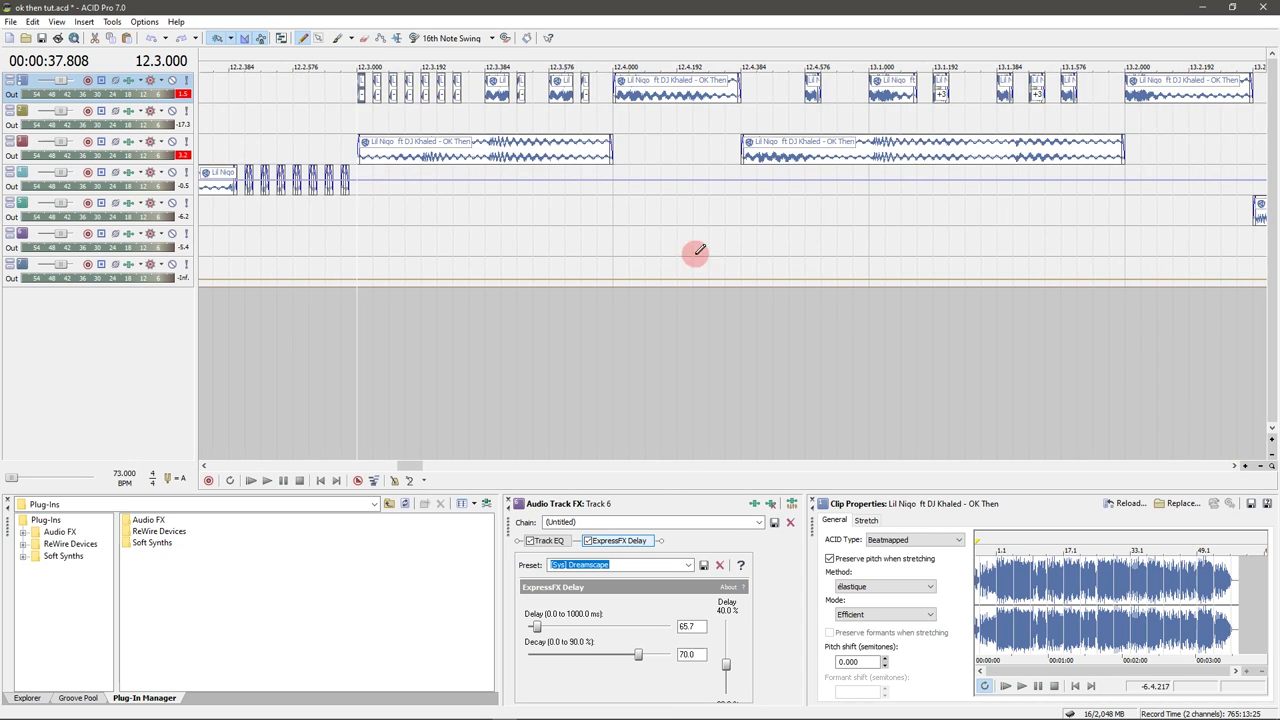
{"action": "left_click", "coordinate": [614, 228]}
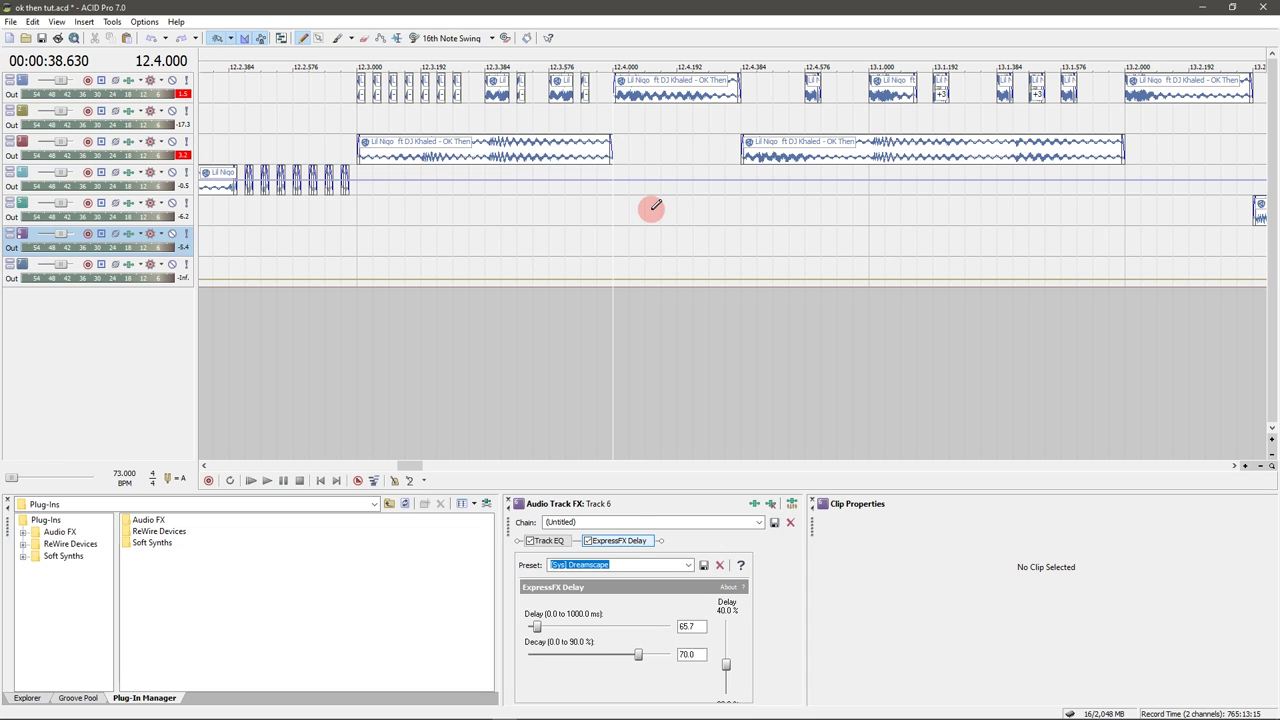
{"action": "left_click", "coordinate": [612, 93]}
{"action": "key", "text": "space"}
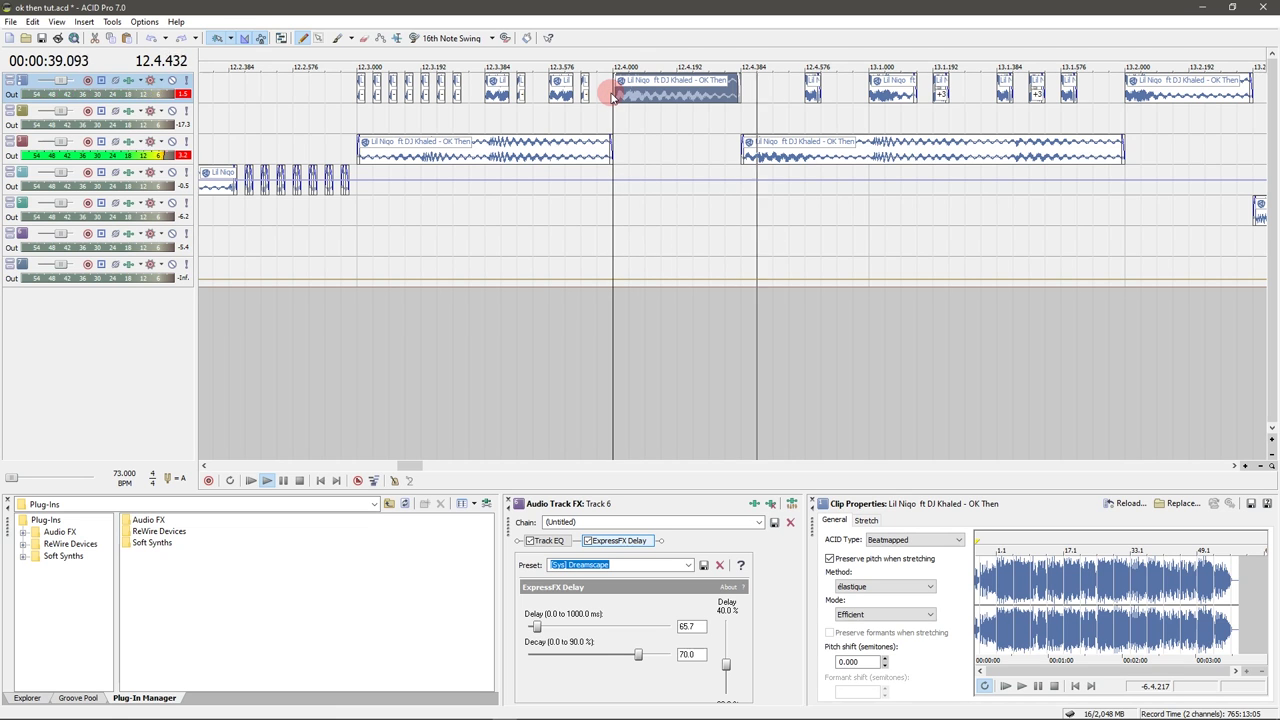
{"action": "key", "text": "space"}
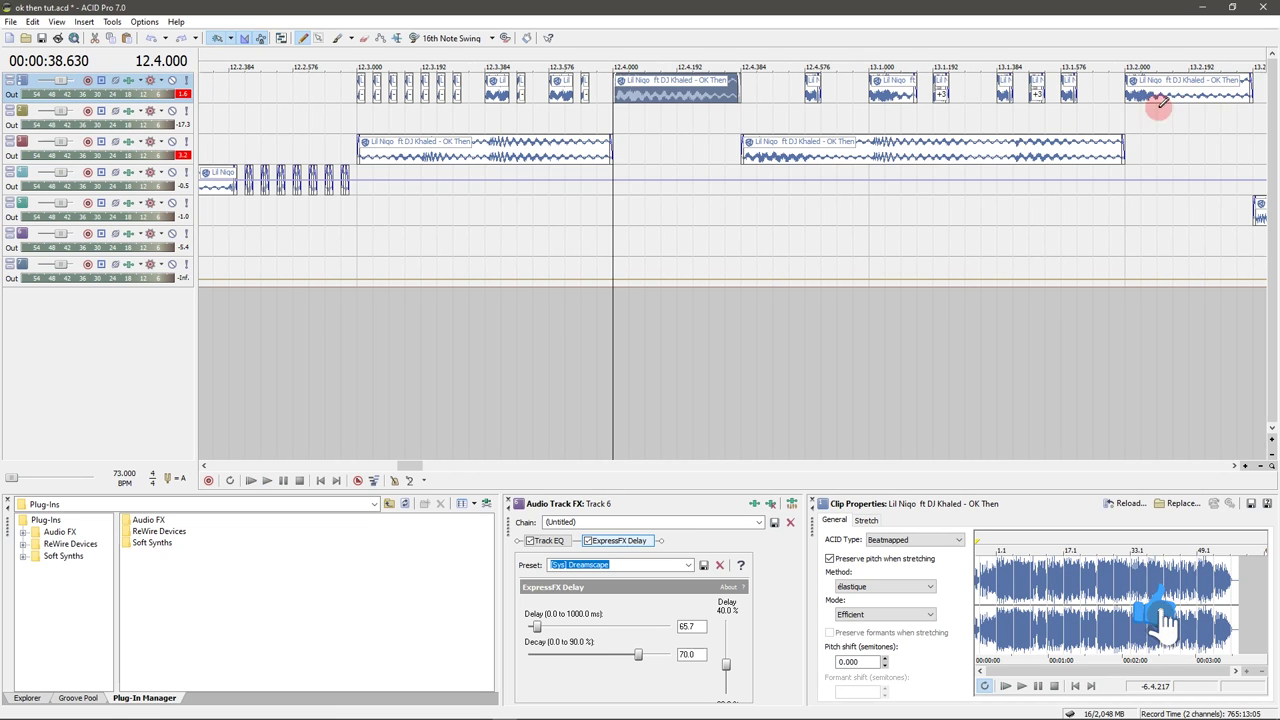
{"action": "left_click", "coordinate": [1130, 95]}
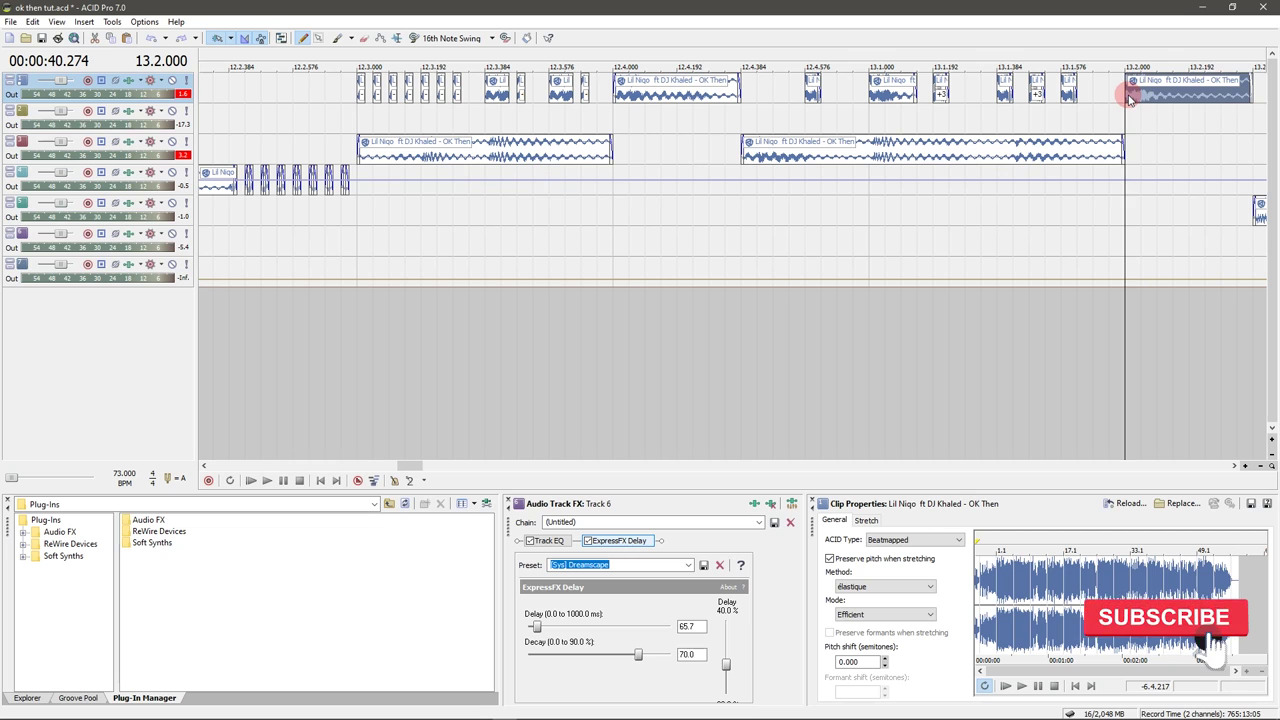
{"action": "left_click", "coordinate": [615, 207]}
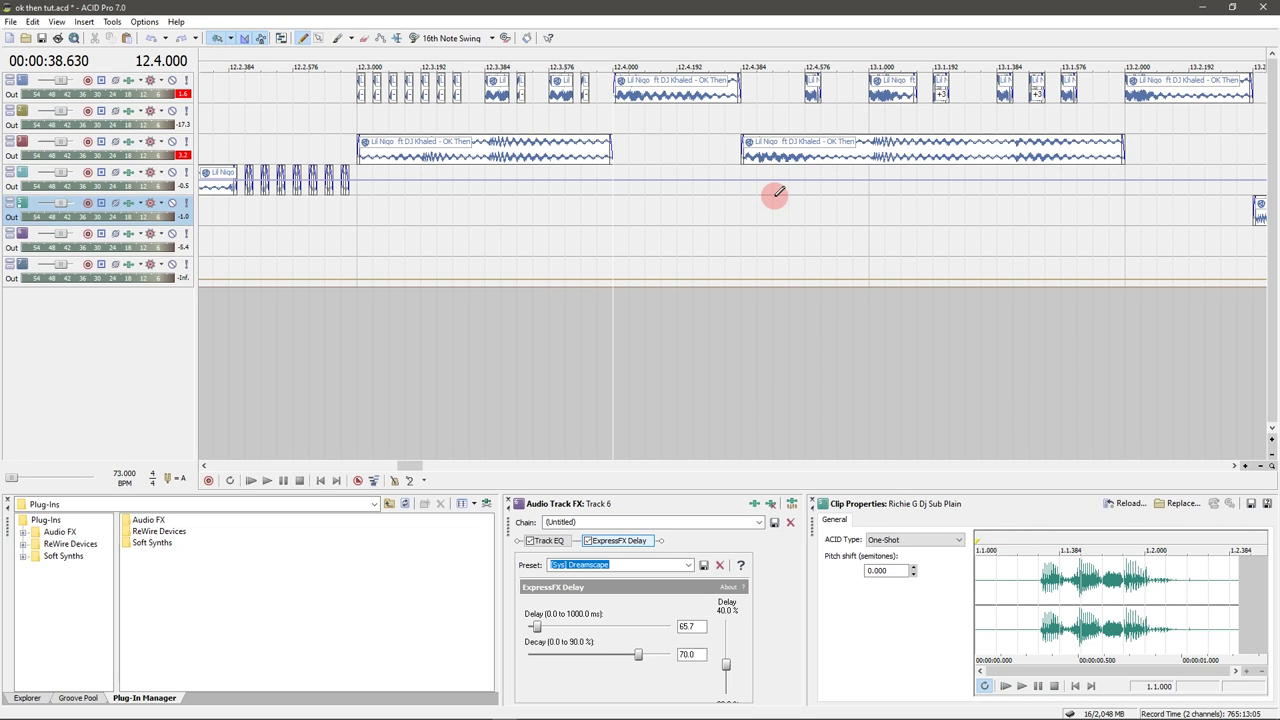
- Play back the arrangement from 13.2.000 through the track 5 clips and into the slices at 13.4.000
{"action": "scroll", "coordinate": [775, 195], "scroll_direction": "down", "scroll_amount": 2}
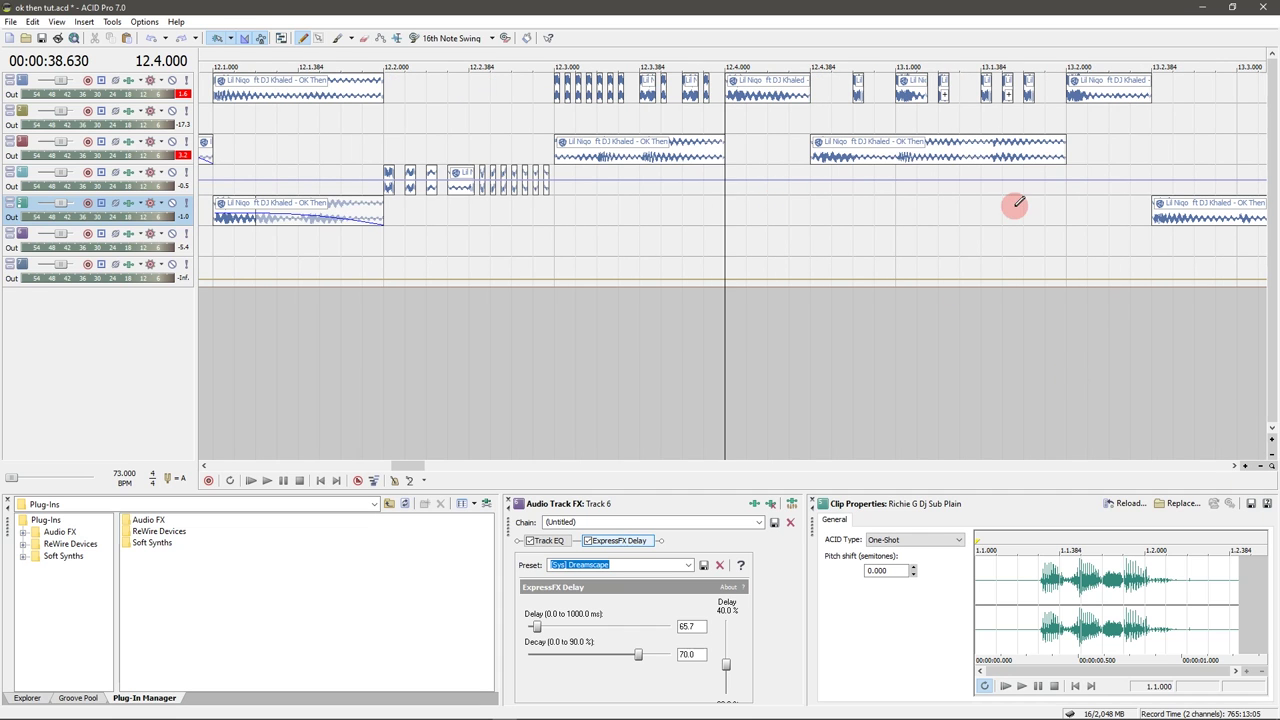
{"action": "scroll", "coordinate": [996, 228], "scroll_direction": "down", "scroll_amount": 1}
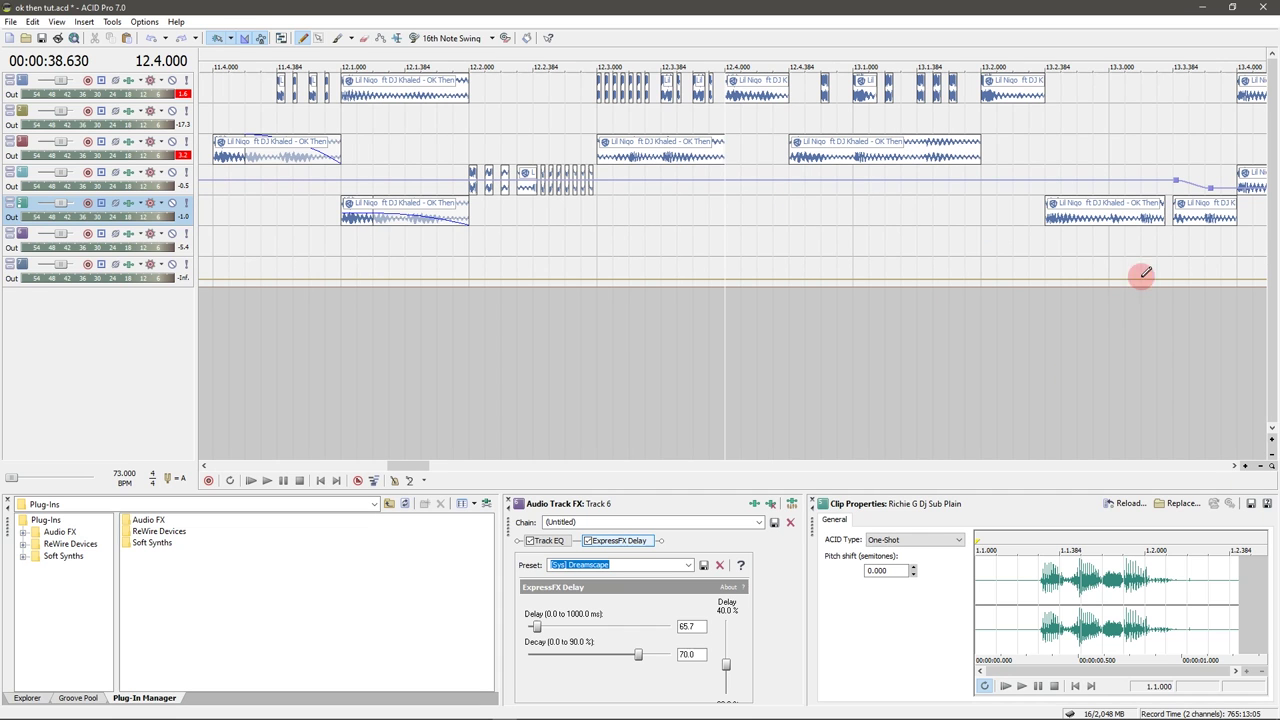
{"action": "left_click", "coordinate": [1234, 466]}
{"action": "left_click", "coordinate": [670, 233]}
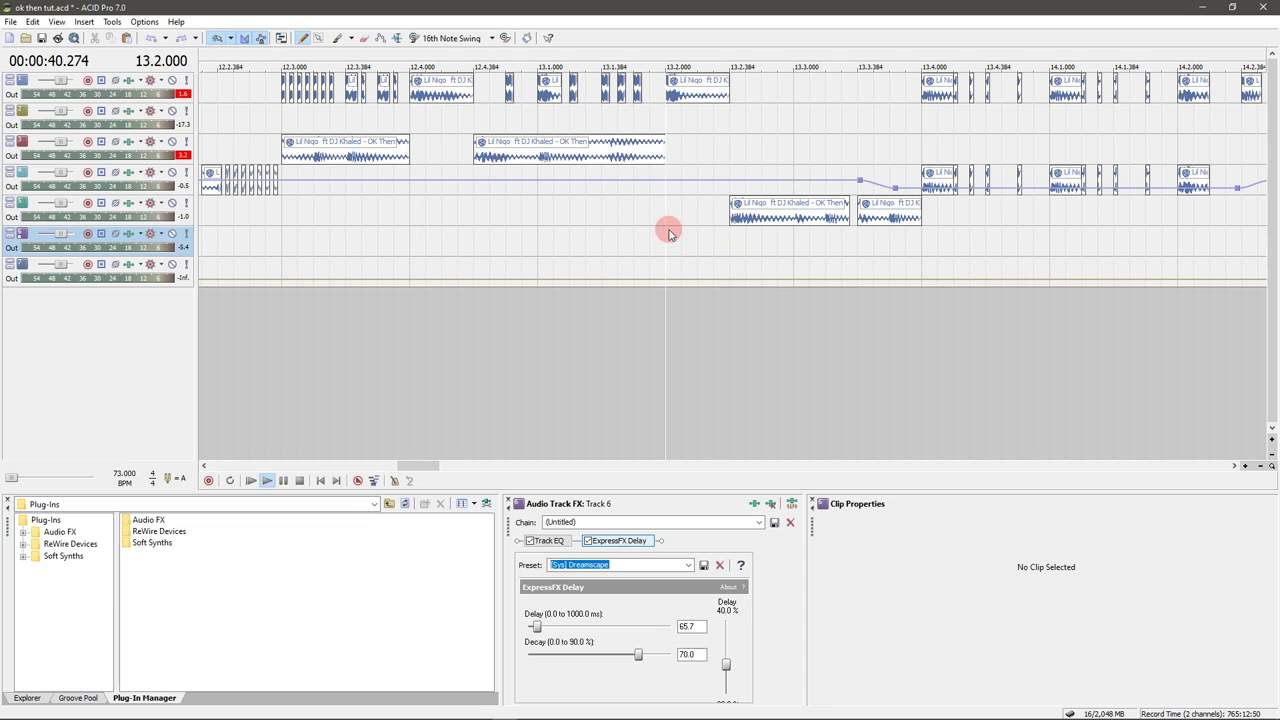
{"action": "key", "text": "space"}
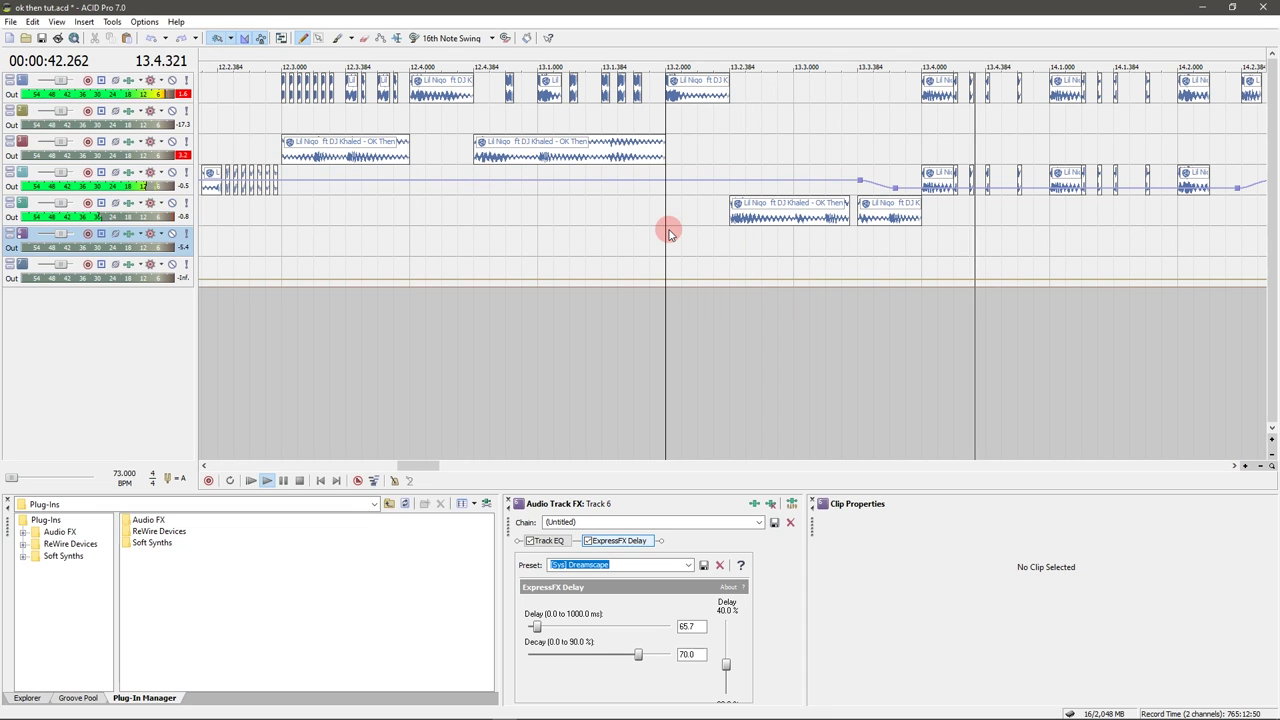
{"action": "key", "text": "space"}
- Select the track 1 clip at 13.2.000, check its end edge, and replay it with the track 5 clips that follow
{"action": "left_click", "coordinate": [728, 86]}
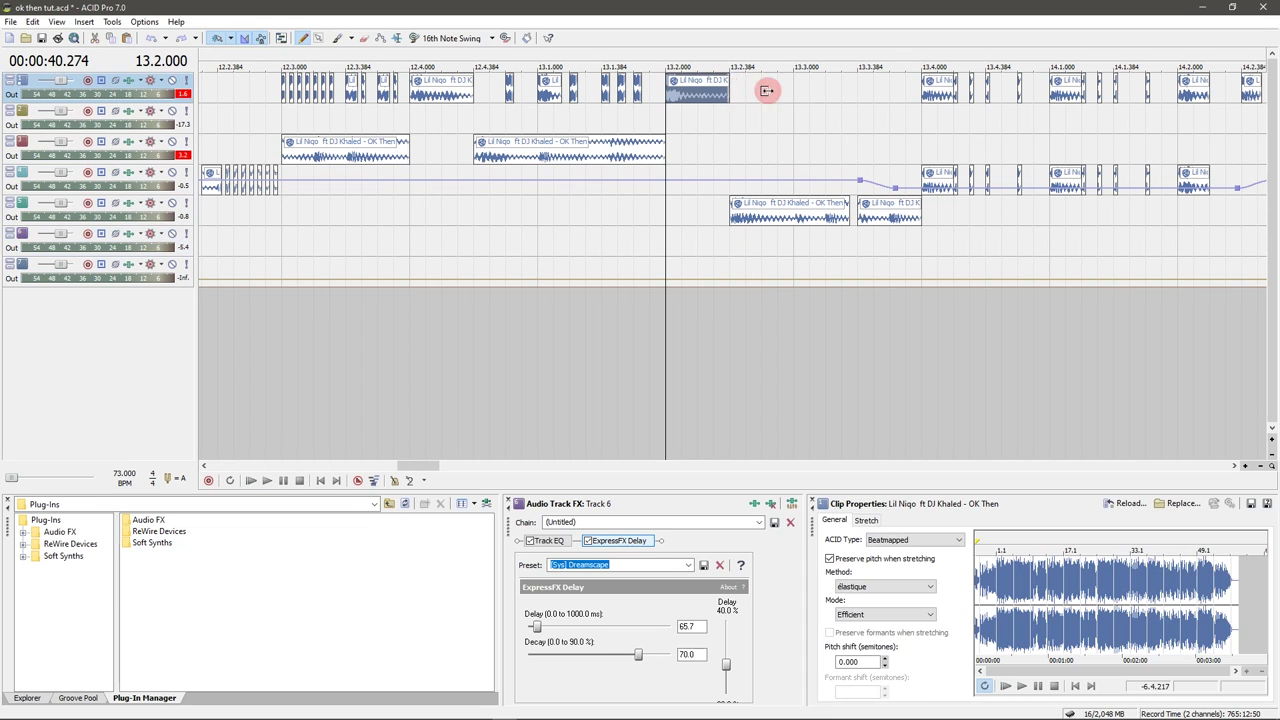
{"action": "left_click_drag", "start_coordinate": [766, 90], "coordinate": [730, 84]}
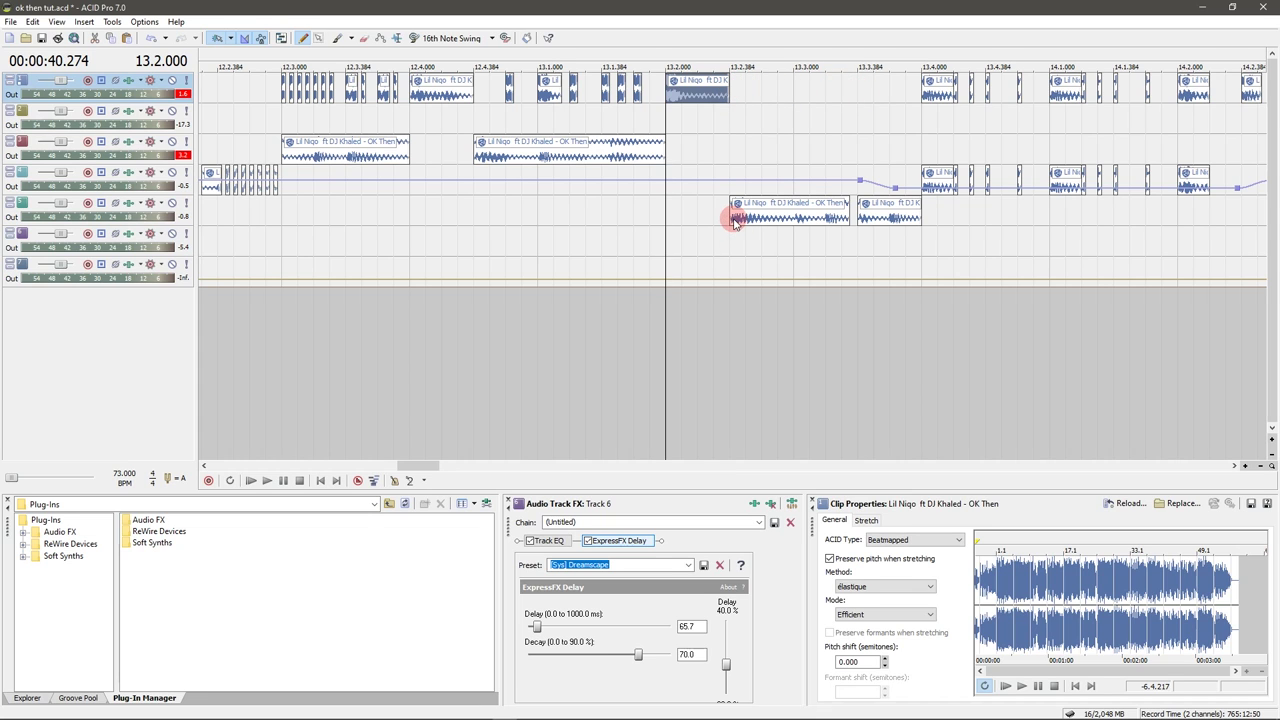
{"action": "key", "text": "space"}
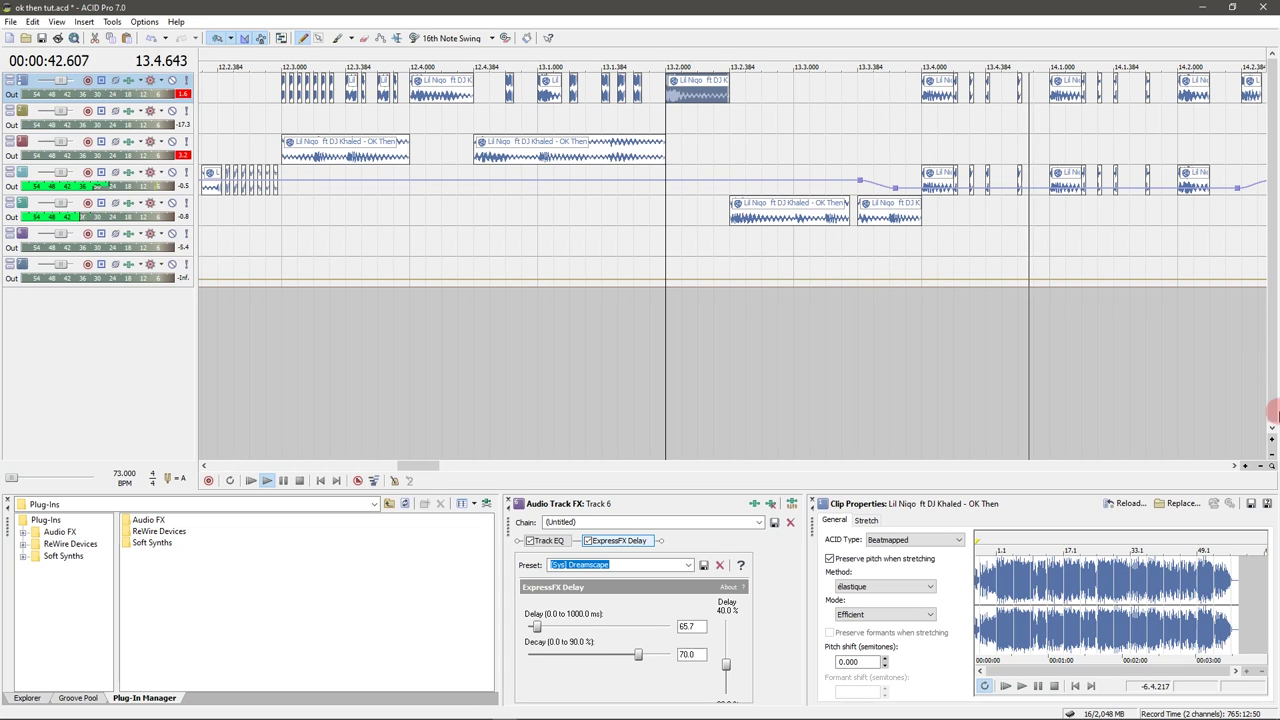
{"action": "key", "text": "space"}
- Play back the matching track 1 and track 4 slices starting at 13.4.000
{"action": "left_click", "coordinate": [1234, 465]}
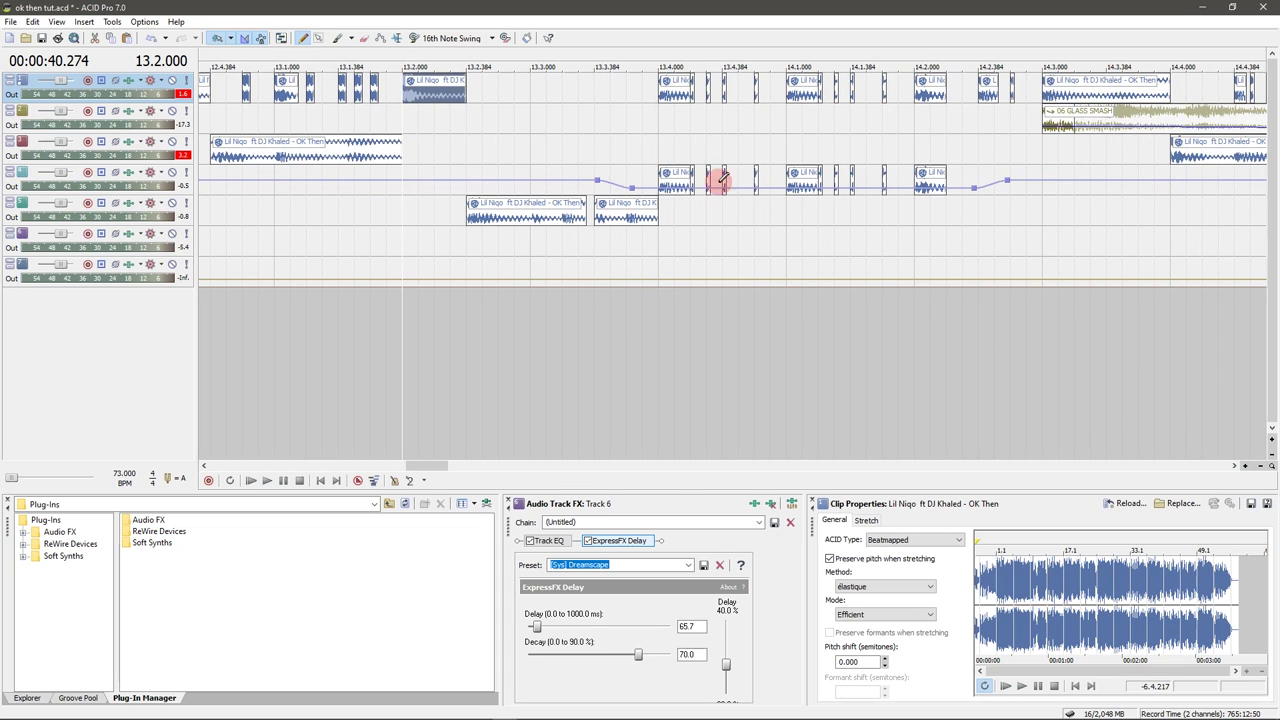
{"action": "left_click", "coordinate": [667, 129]}
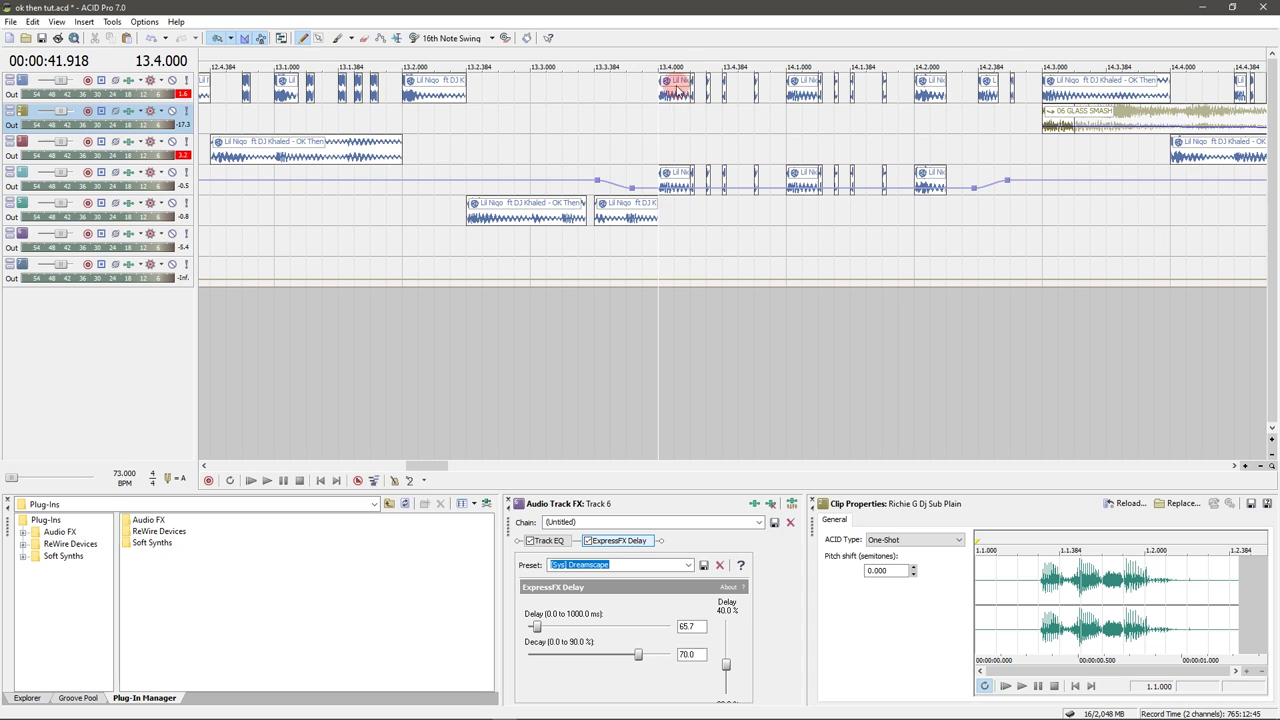
{"action": "scroll", "coordinate": [751, 111], "scroll_direction": "up", "scroll_amount": 2}
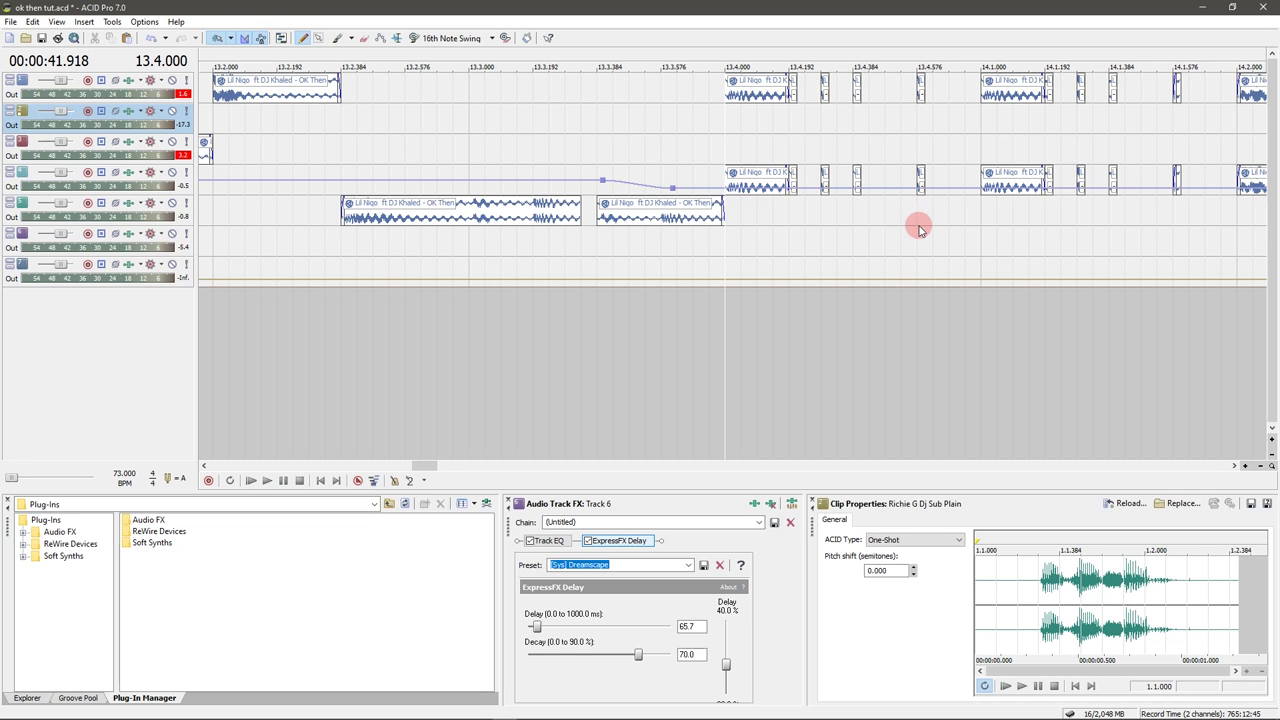
{"action": "scroll", "coordinate": [920, 230], "scroll_direction": "down", "scroll_amount": 2}
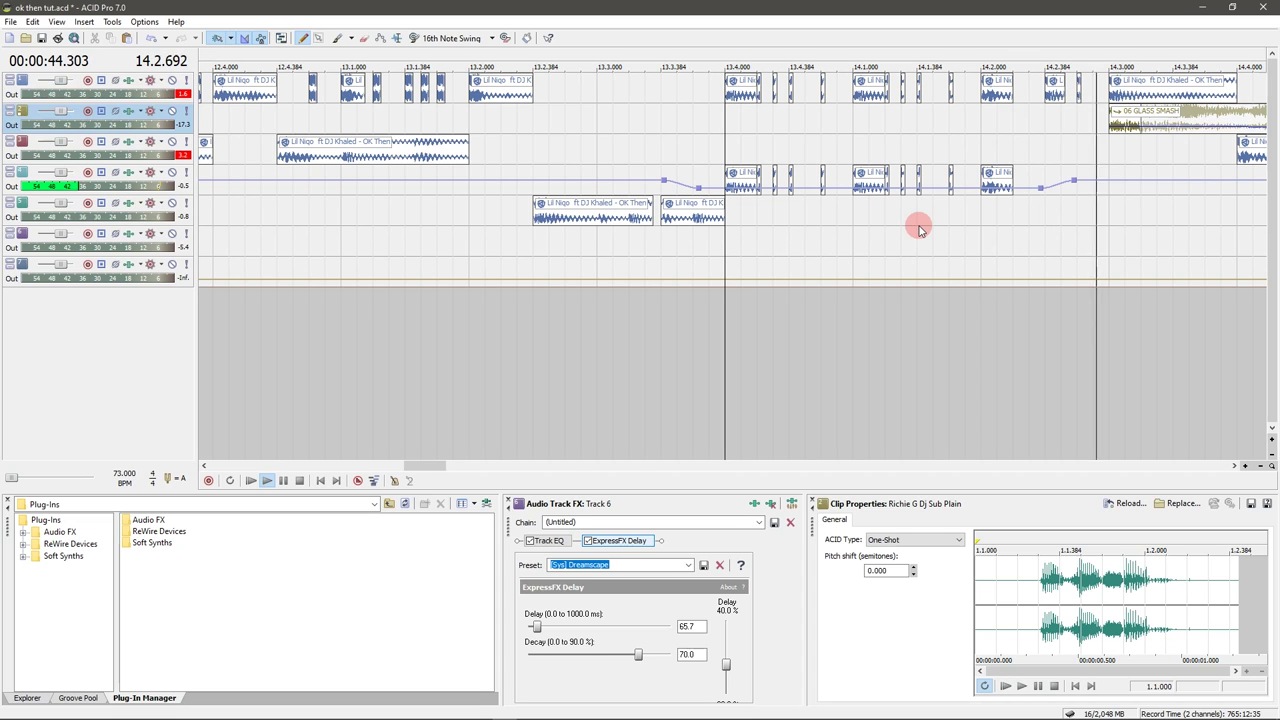
{"action": "key", "text": "space"}
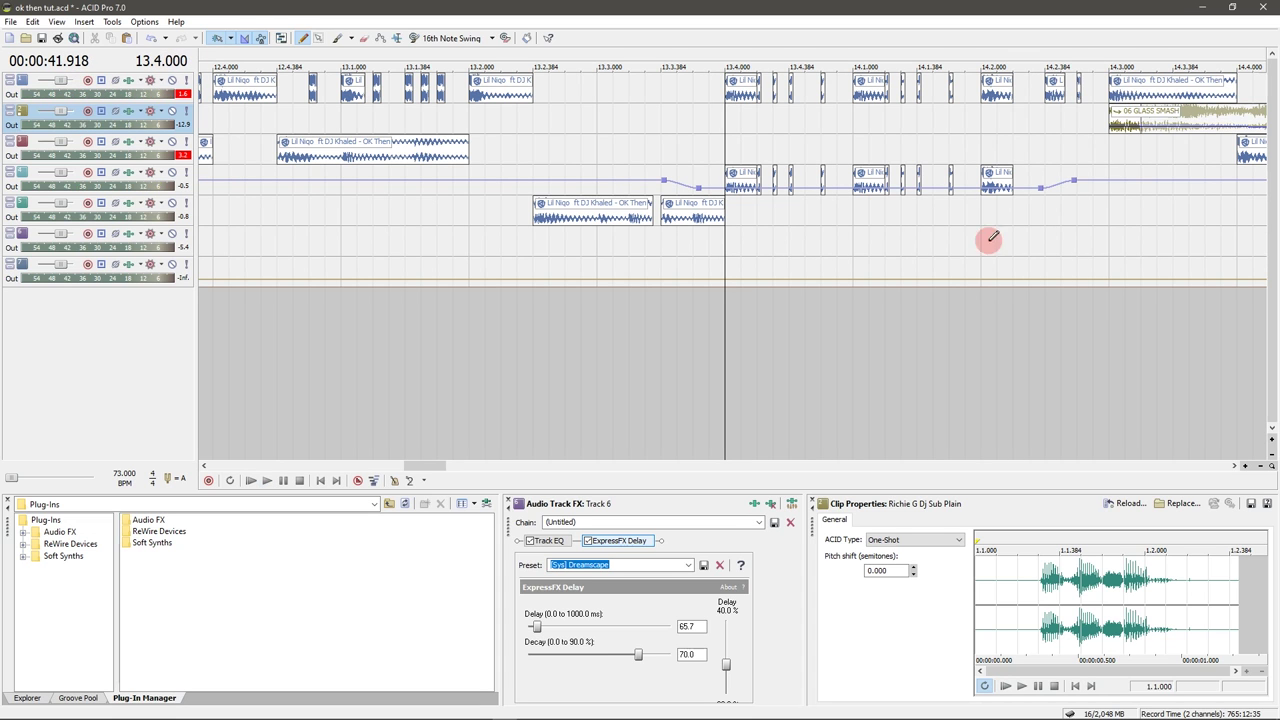
- Locate the start of the glass smash section at 14.3.000 and select the track 6 slice at 15.1.384
{"action": "left_click", "coordinate": [1236, 467]}
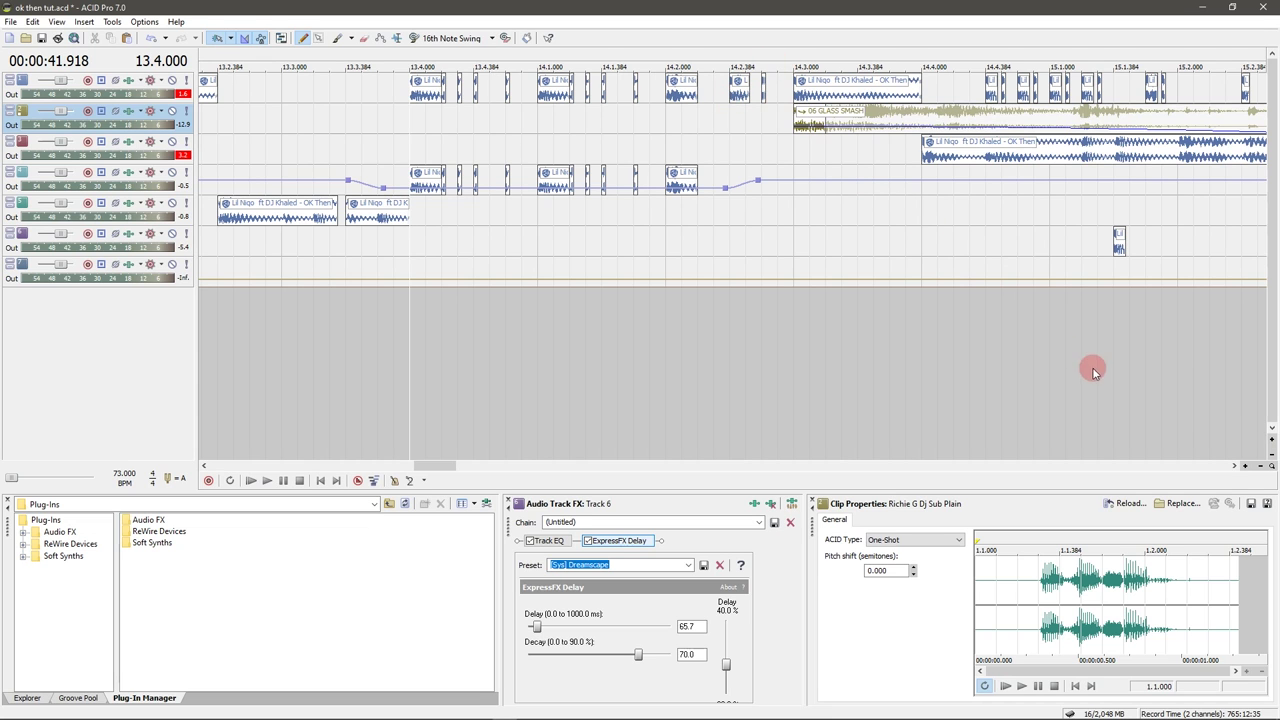
{"action": "left_click", "coordinate": [1236, 467]}
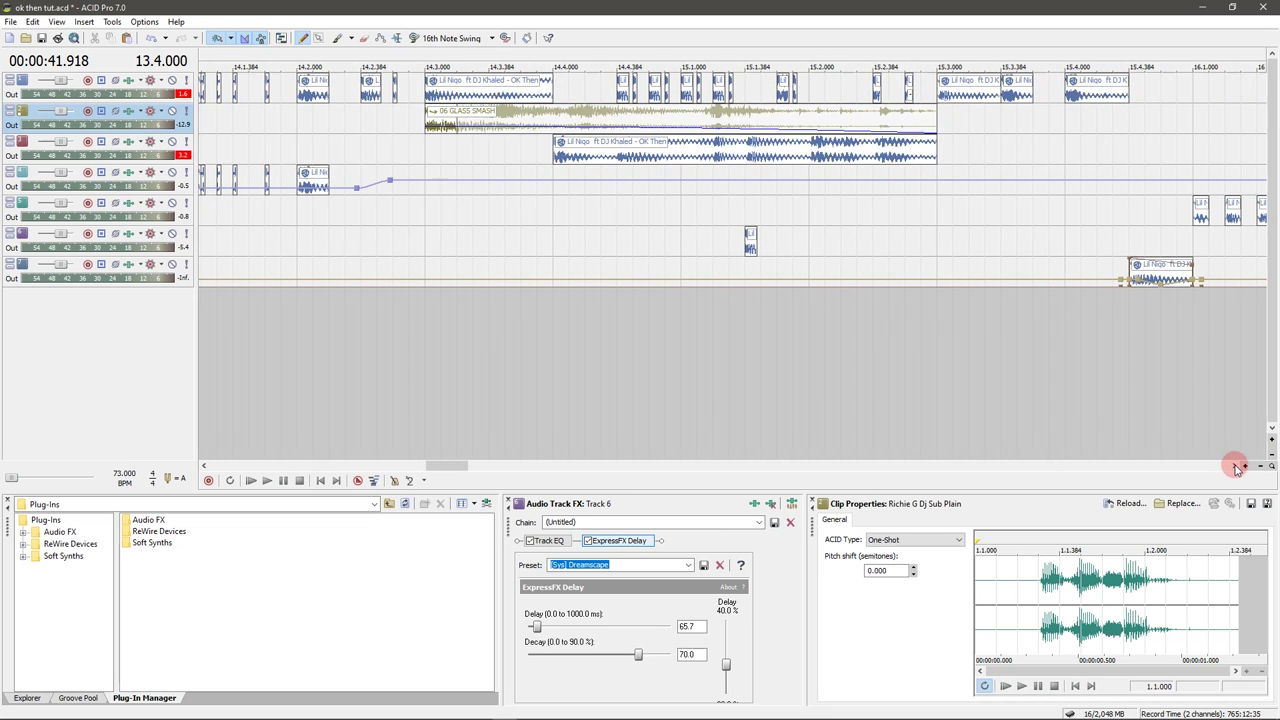
{"action": "left_click", "coordinate": [427, 204]}
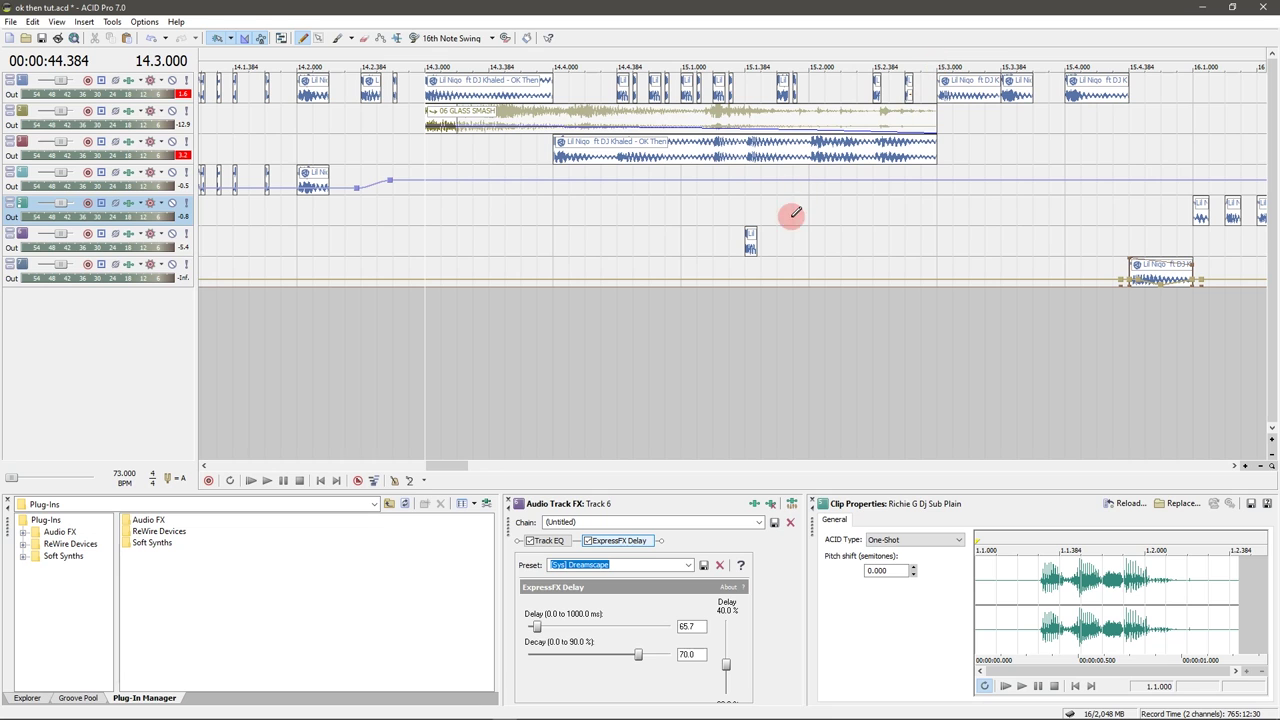
{"action": "left_click", "coordinate": [750, 248]}
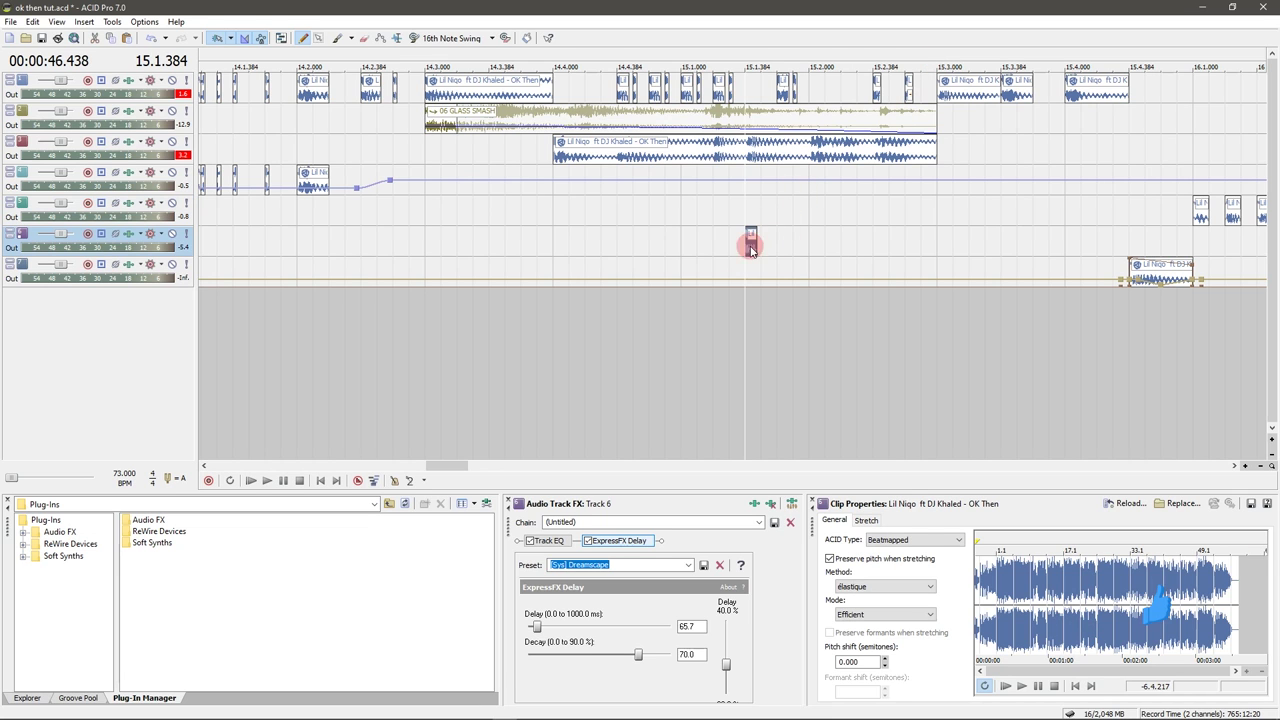
- Play back the glass smash section from 14.3.000 twice, listening to the delayed track 6 slice
{"action": "left_click", "coordinate": [430, 233]}
{"action": "key", "text": "space"}
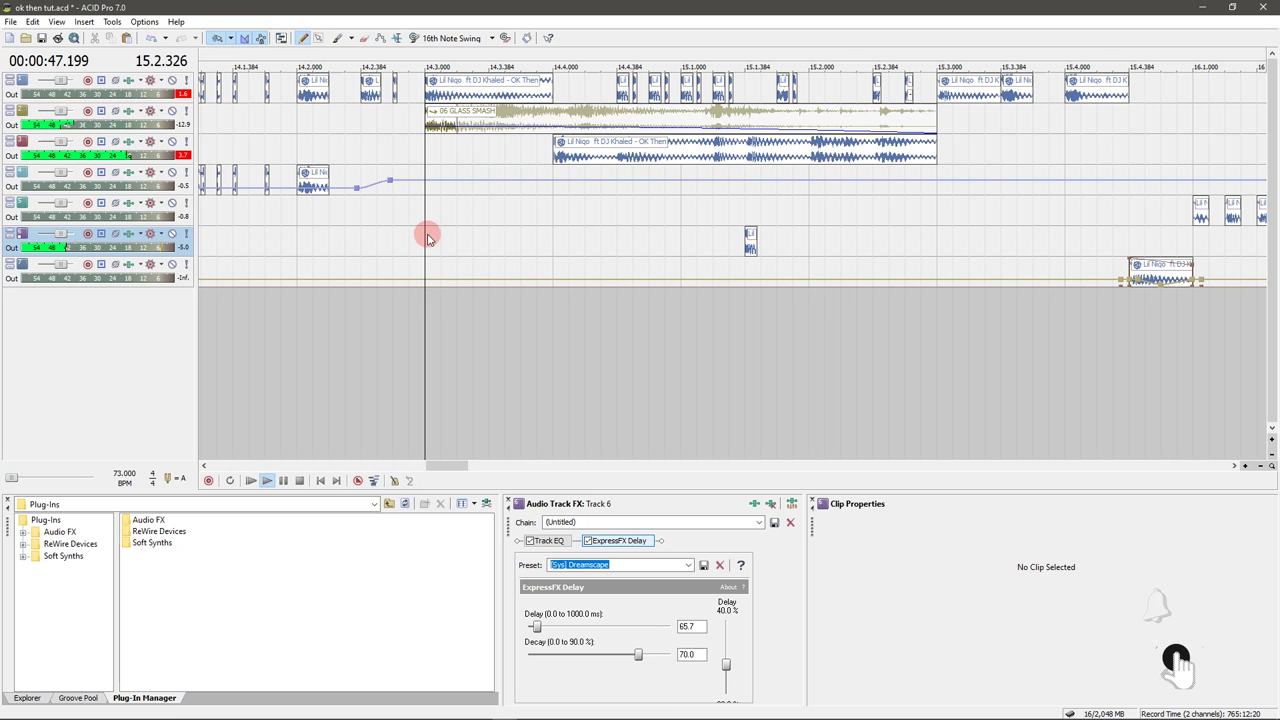
{"action": "key", "text": "space"}
{"action": "key", "text": "space"}
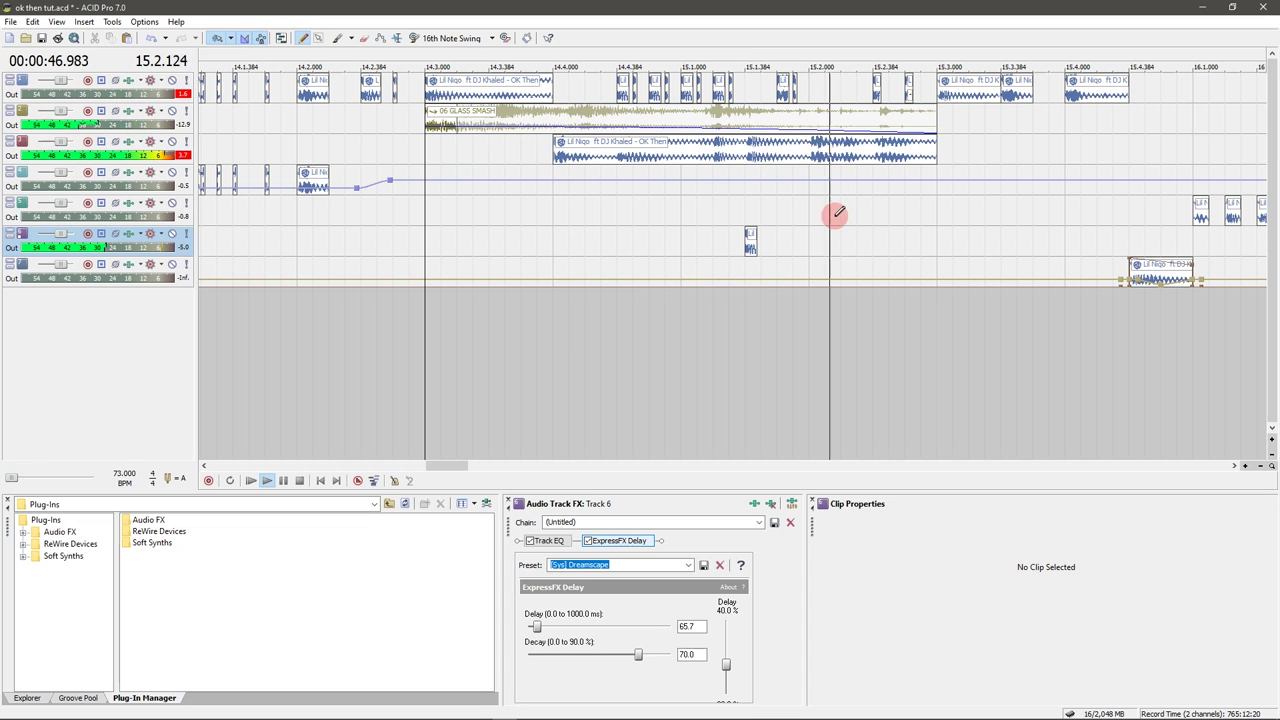
{"action": "key", "text": "space"}
- Select the long track 3 clip, and play back from the track 1 slice at 15.1.576
{"action": "left_click", "coordinate": [815, 160]}
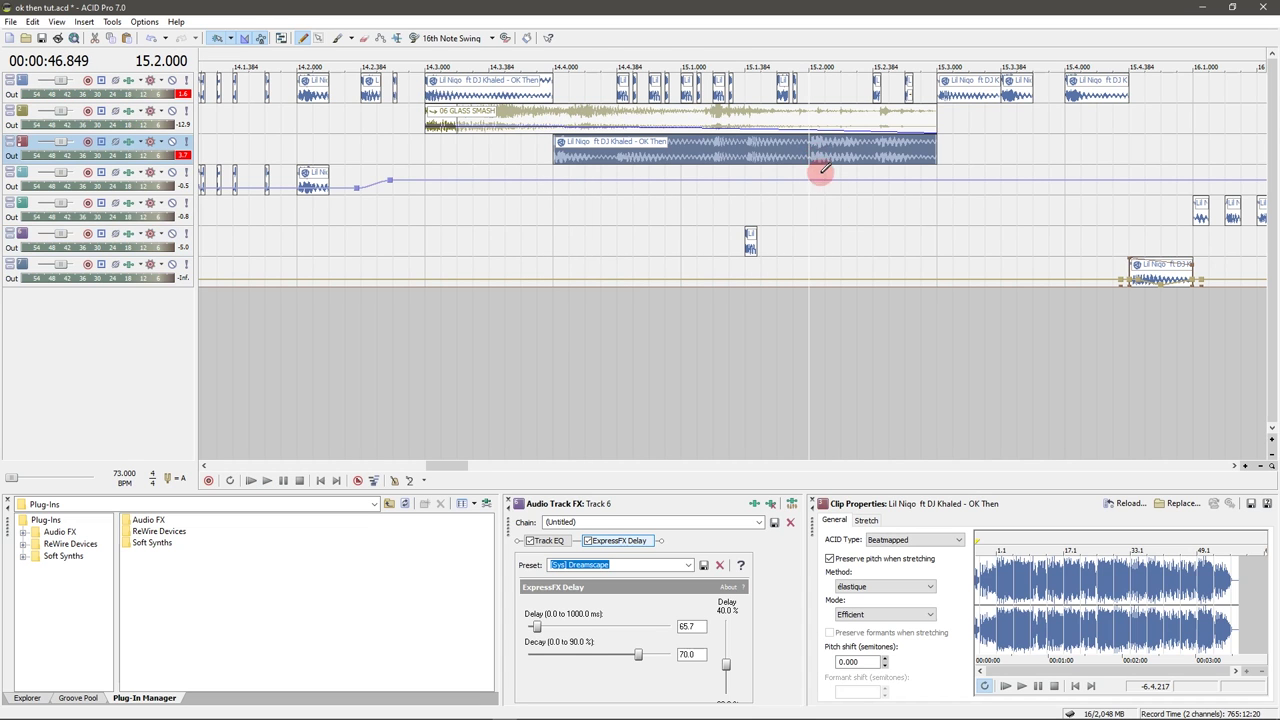
{"action": "left_click", "coordinate": [783, 97]}
{"action": "key", "text": "space"}
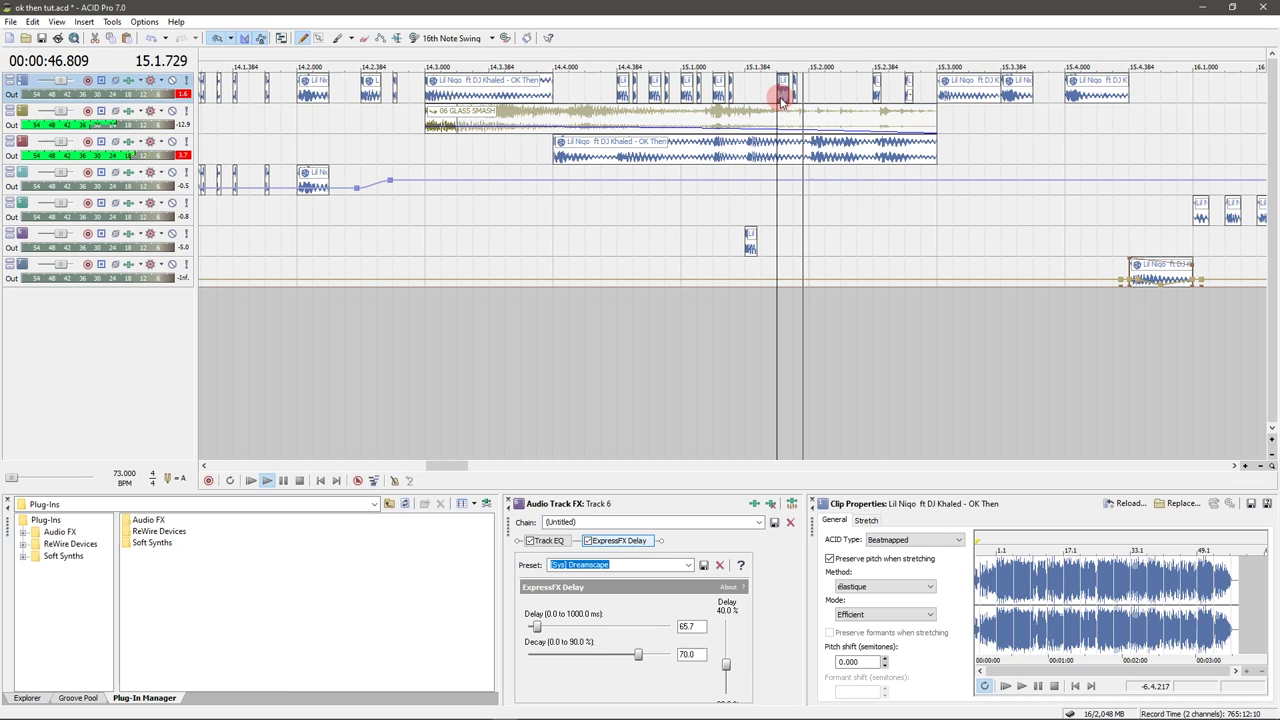
{"action": "key", "text": "space"}
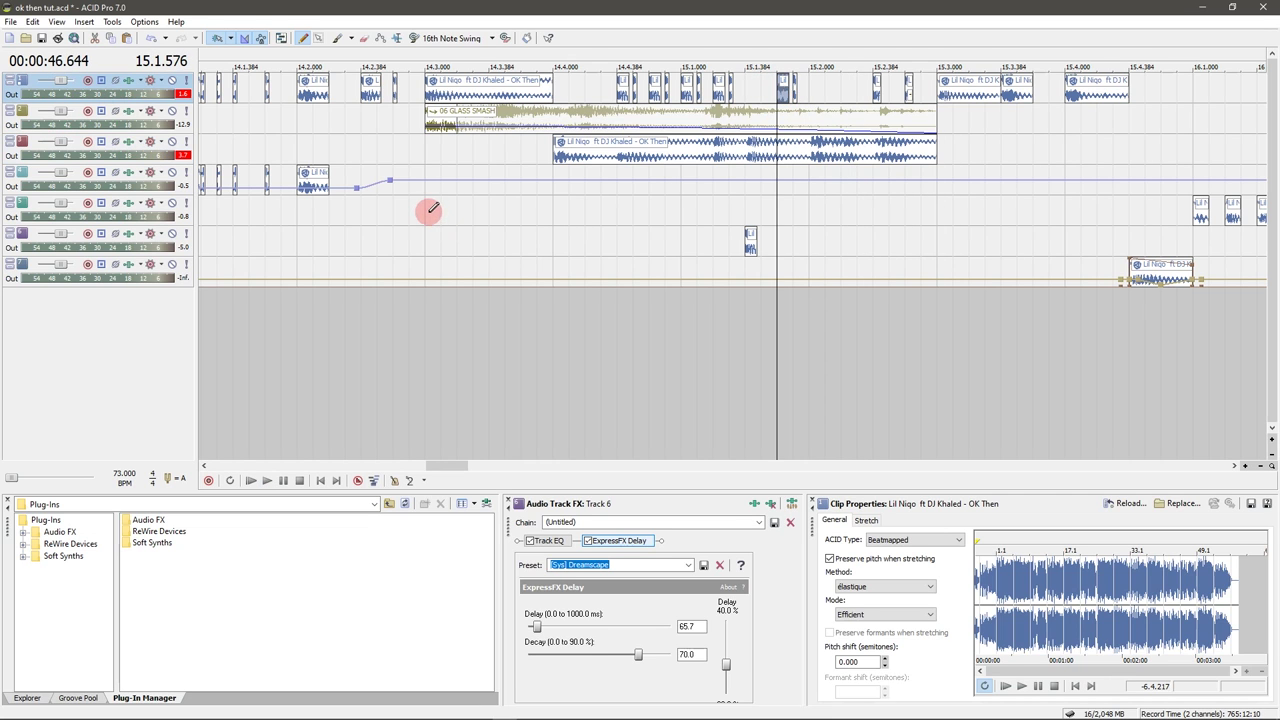
- Replay the section from 14.3.000 past 15.3.000, and compare the track 1 clips at 15.3.000 and 14.3.000
{"action": "left_click", "coordinate": [430, 215]}
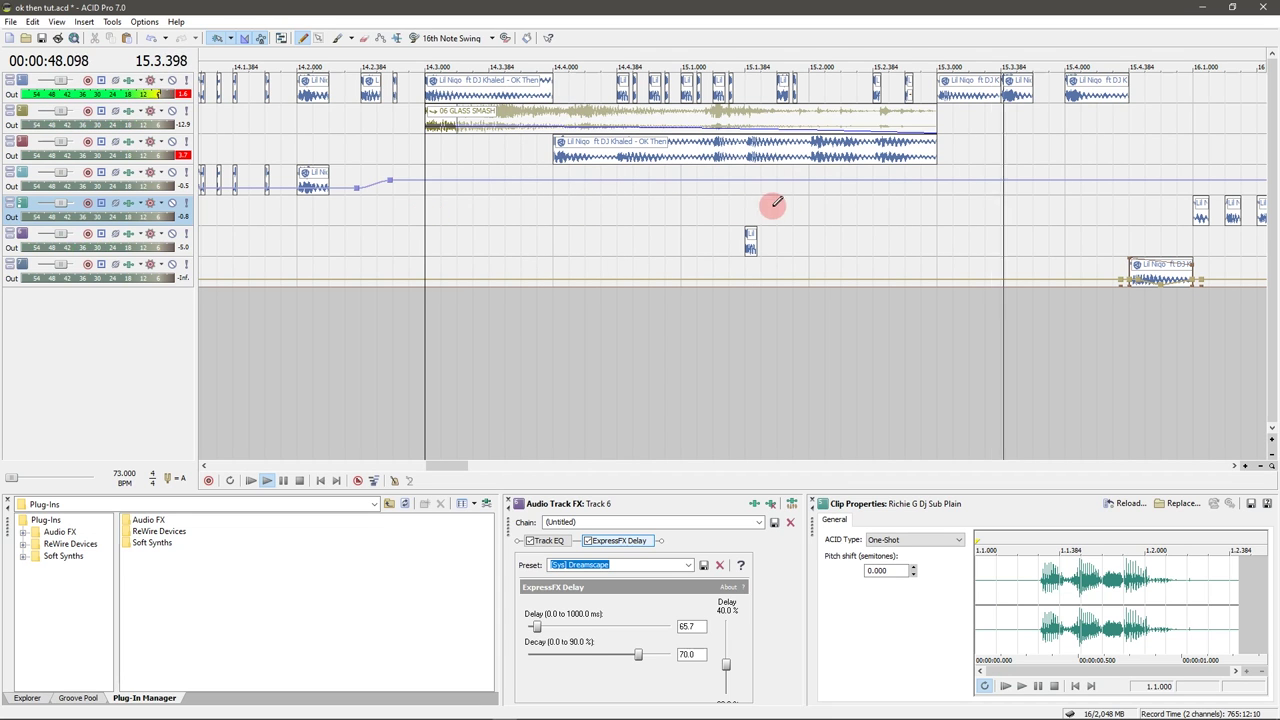
{"action": "key", "text": "space"}
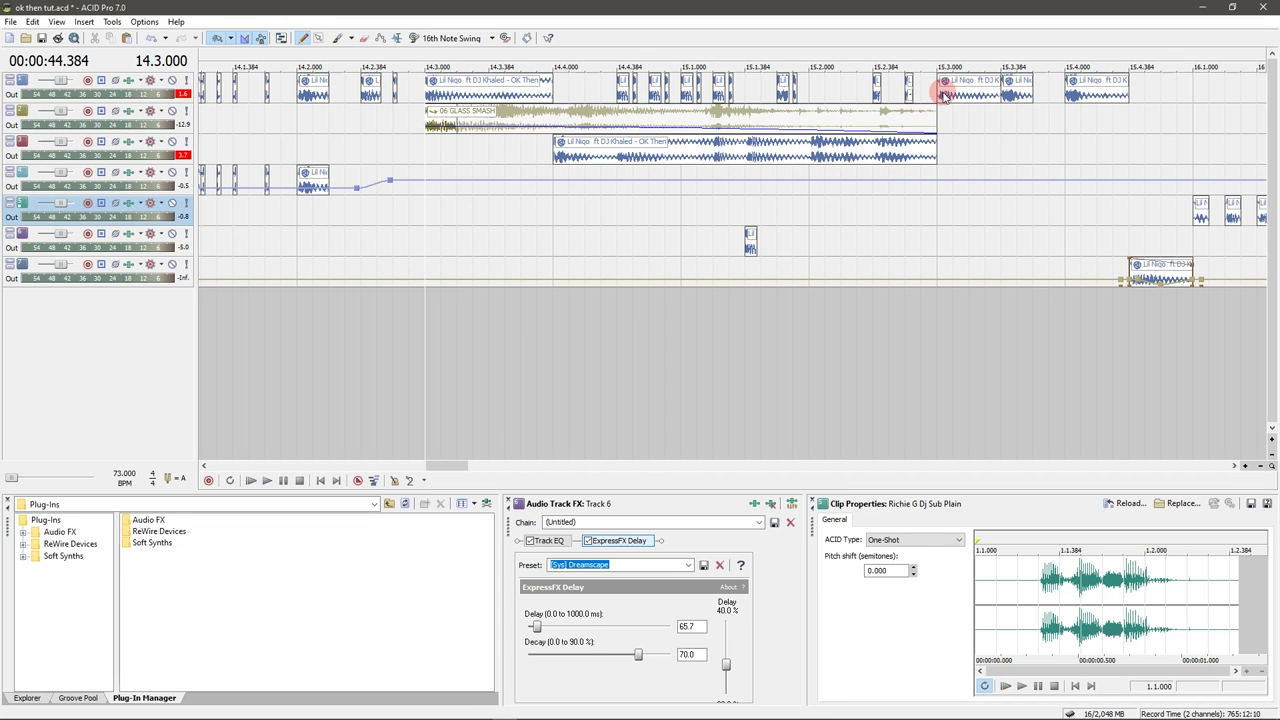
{"action": "left_click", "coordinate": [943, 93]}
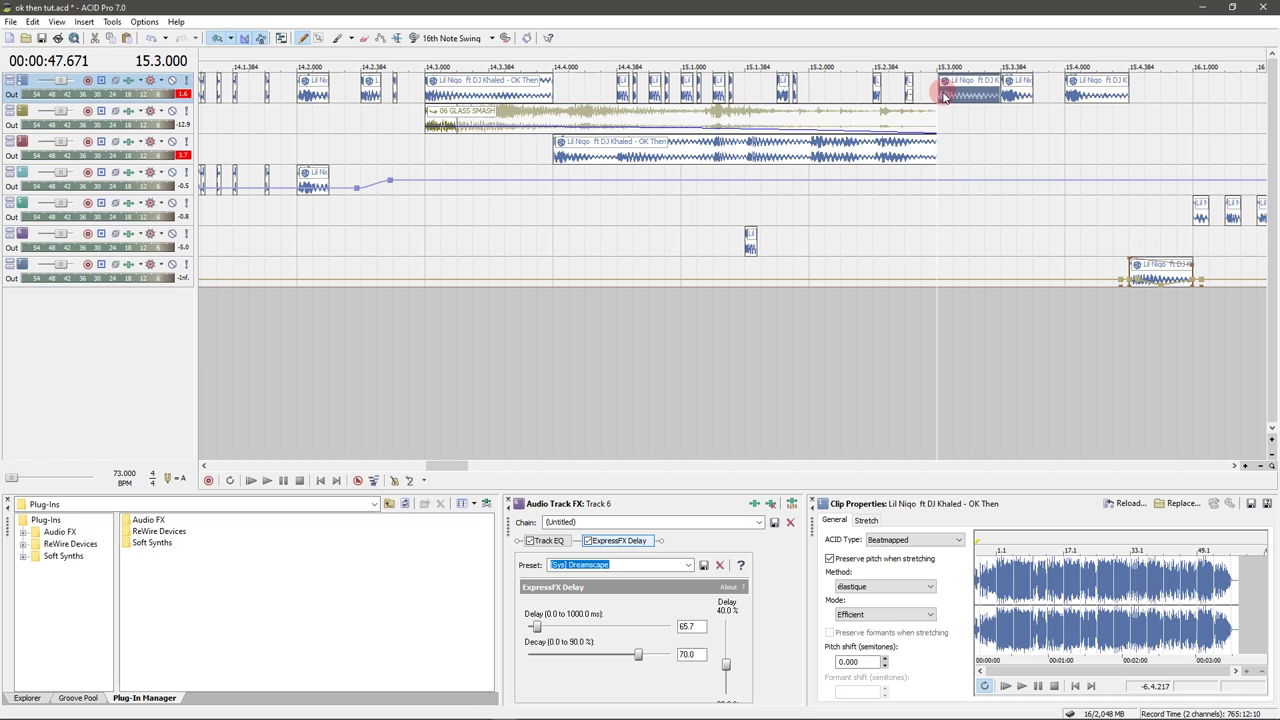
{"action": "left_click", "coordinate": [428, 90]}
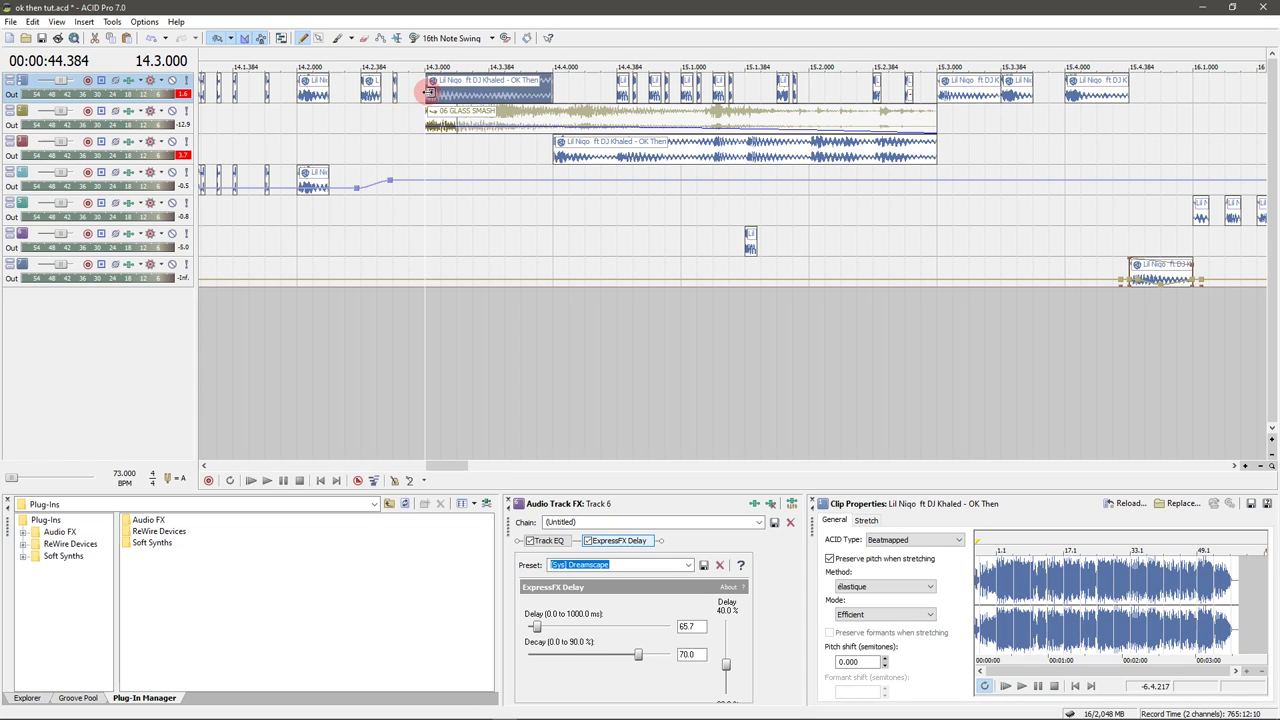
- Play back the section starting at the track 1 clip at 15.3.000, through the track 7 clip
{"action": "left_click", "coordinate": [941, 91]}
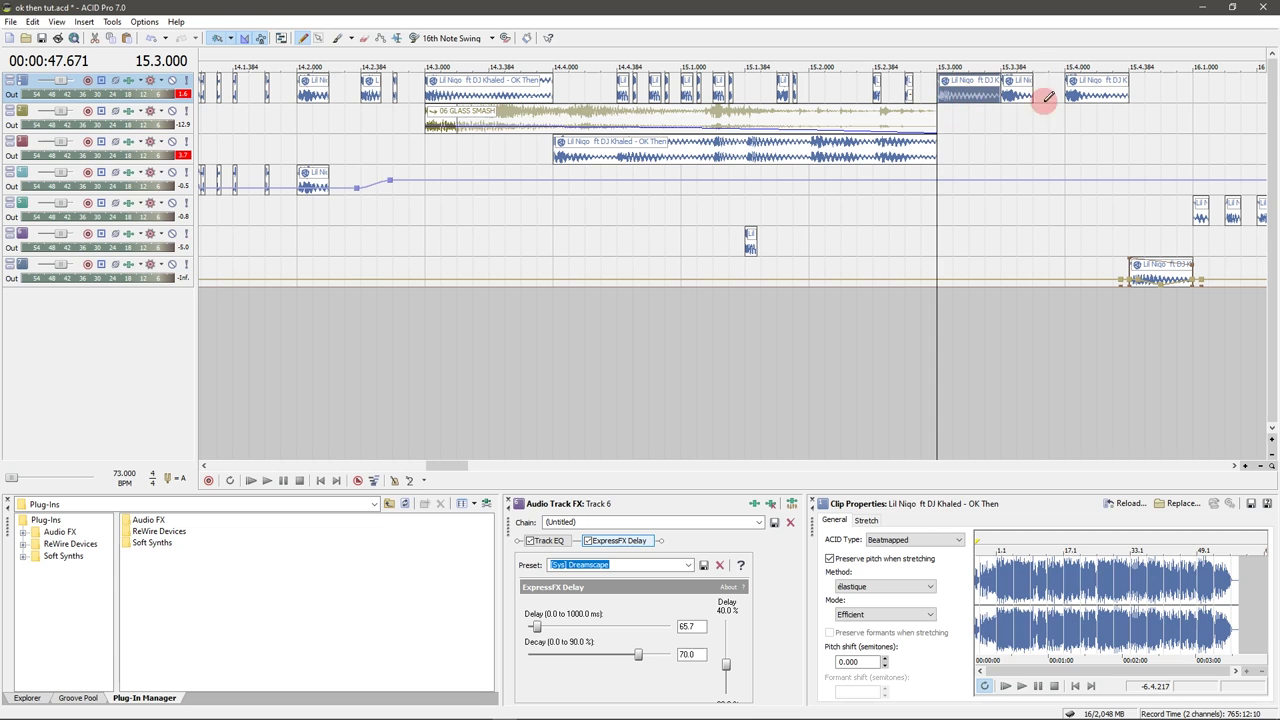
{"action": "left_click", "coordinate": [1235, 466]}
{"action": "left_click", "coordinate": [1237, 466]}
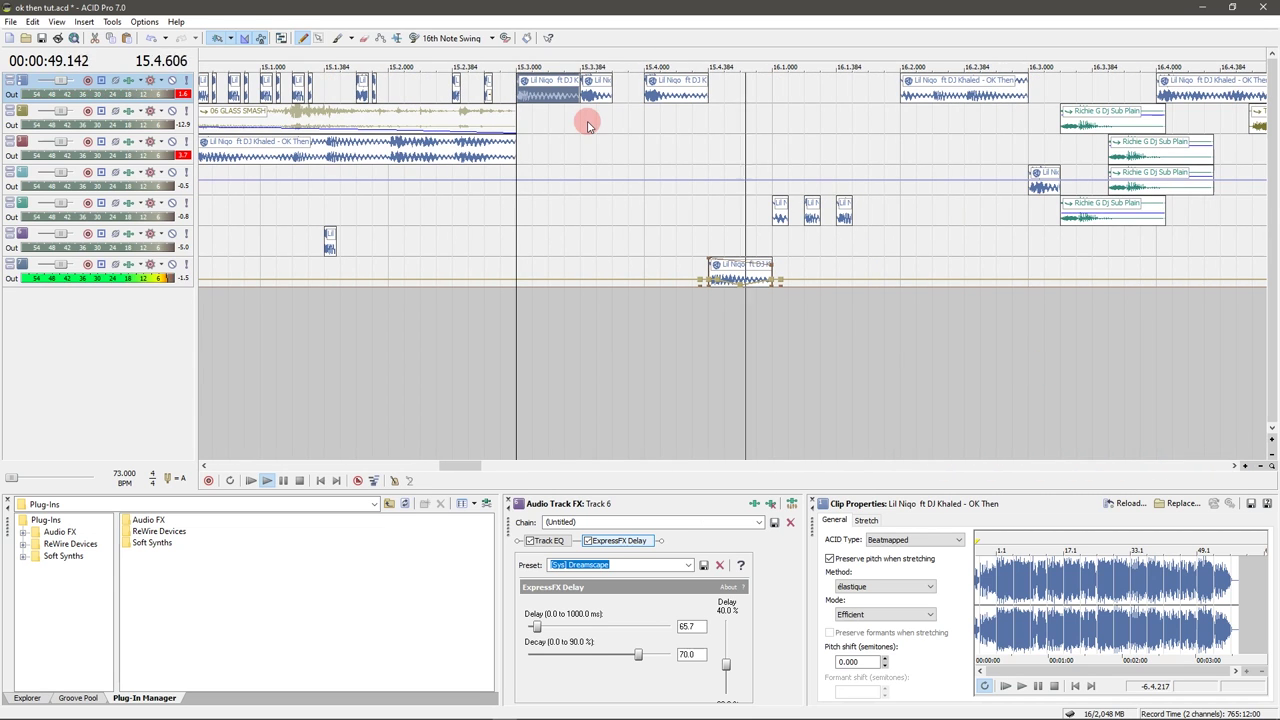
{"action": "key", "text": "space"}
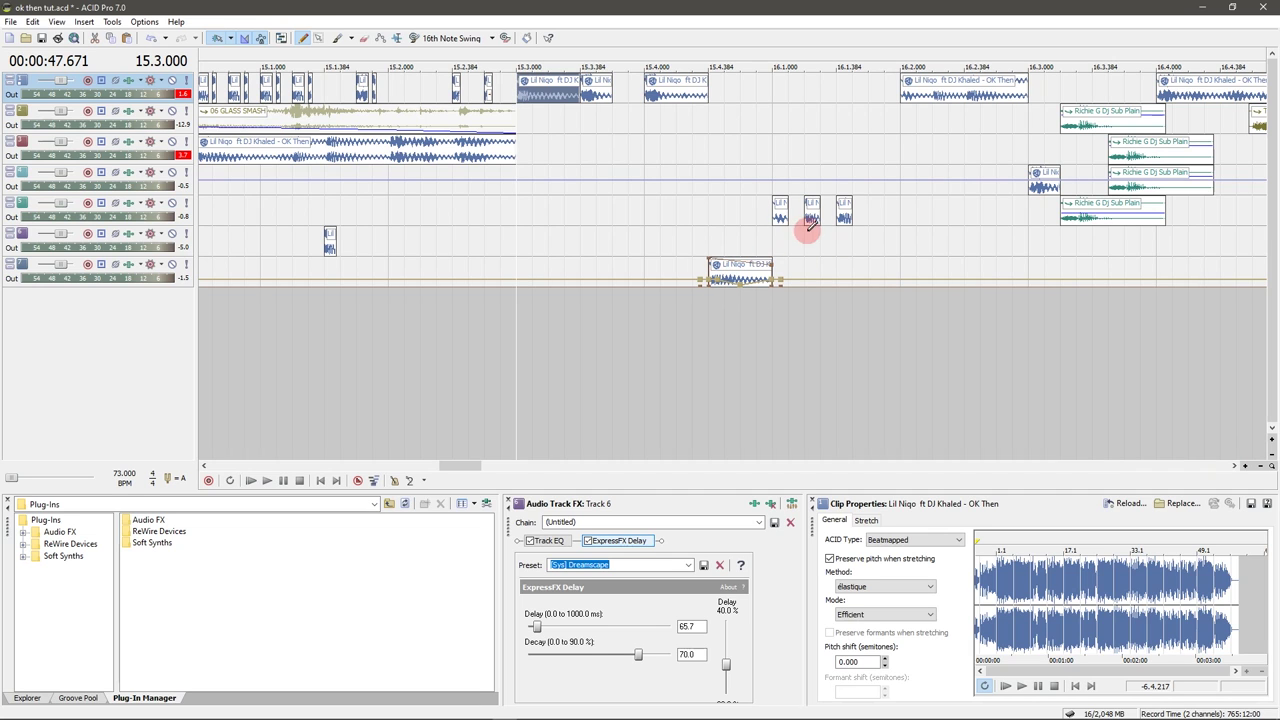
- Examine the Reverb effect on track 5, used by the slice at 16.1.000, and replay the section from 15.3.000
{"action": "left_click", "coordinate": [776, 213]}
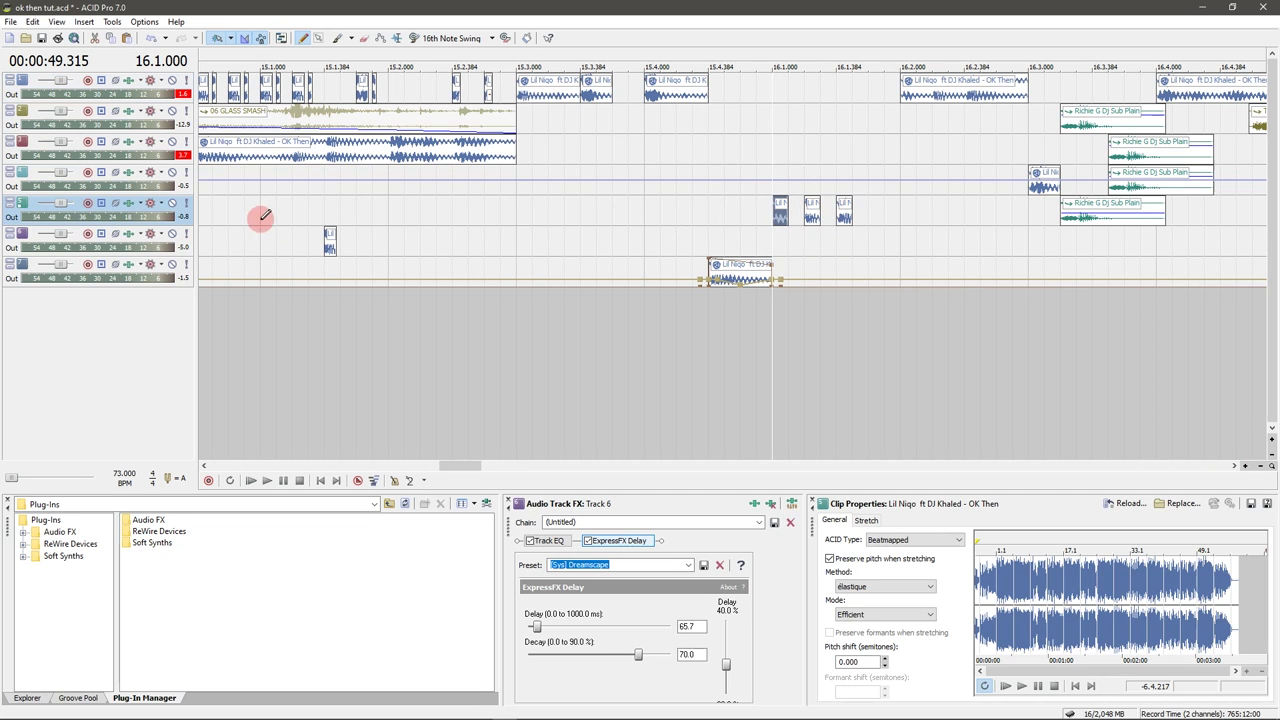
{"action": "left_click", "coordinate": [127, 205]}
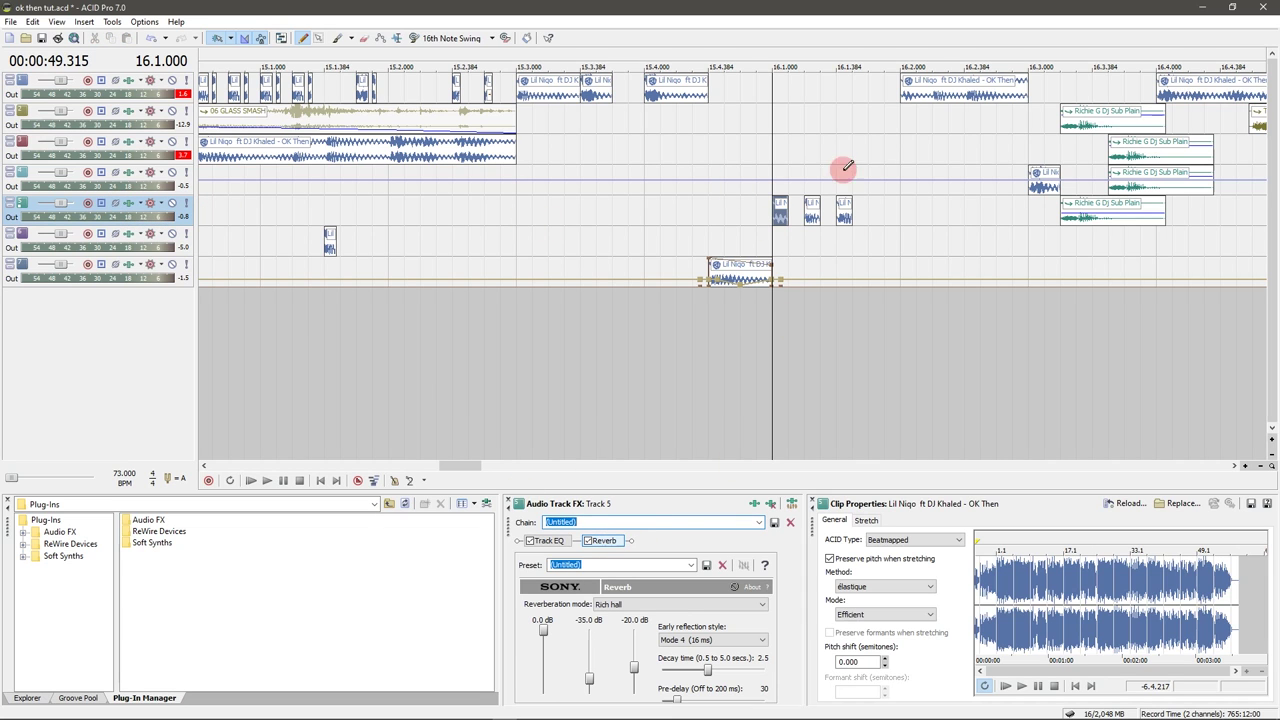
{"action": "left_click", "coordinate": [519, 207]}
{"action": "key", "text": "space"}
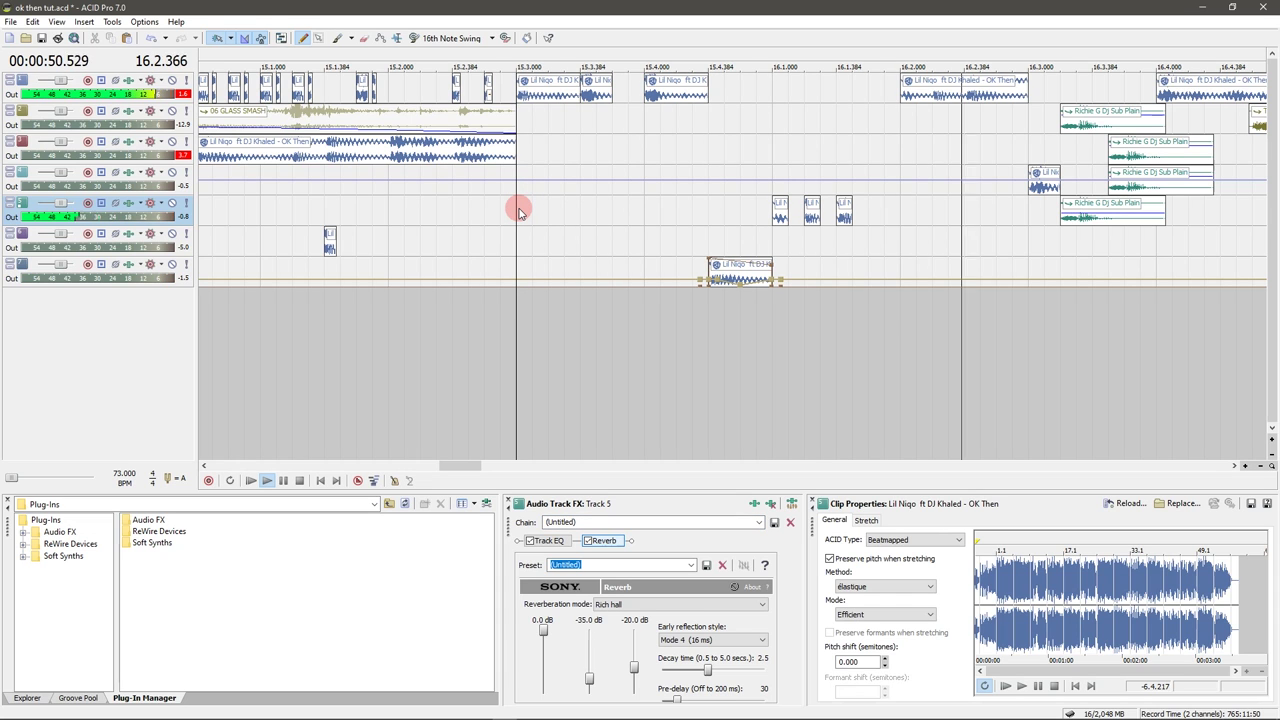
{"action": "key", "text": "space"}
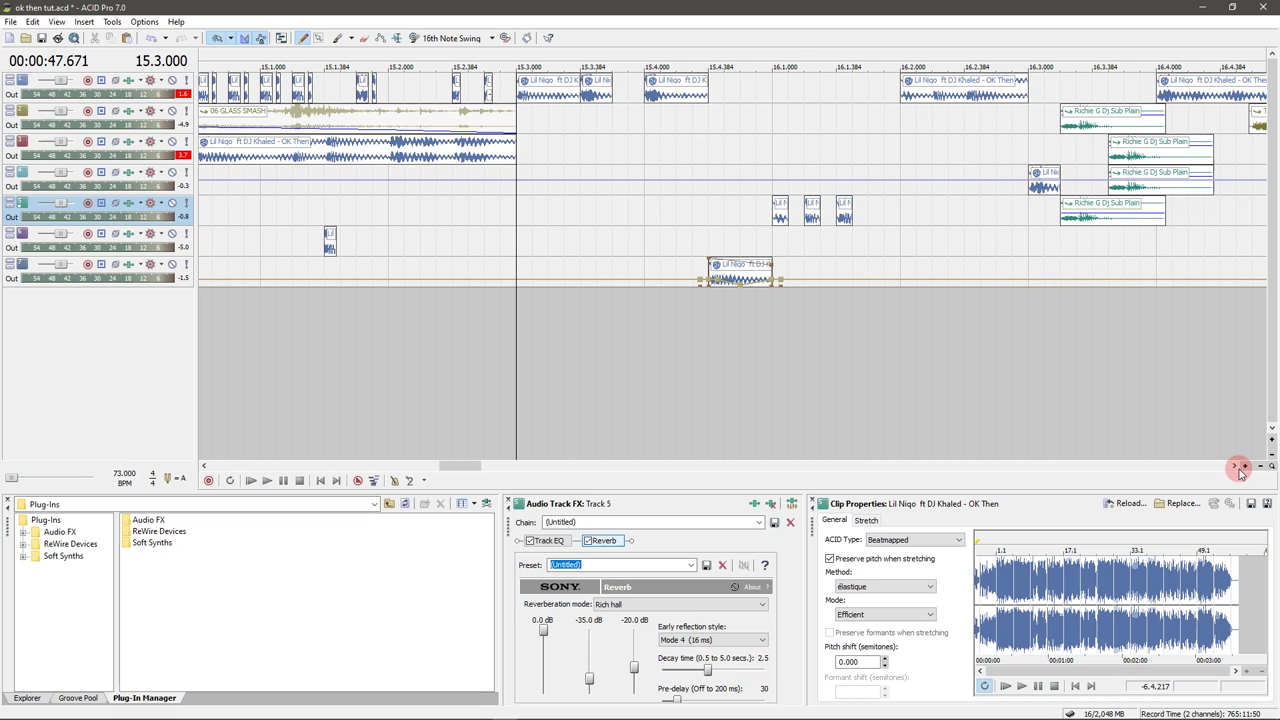
- Play back from the track 4 slice at 16.3.000 to hear the Richie G Dj Sub Plain drops
{"action": "left_click", "coordinate": [1236, 466]}
{"action": "left_click", "coordinate": [660, 190]}
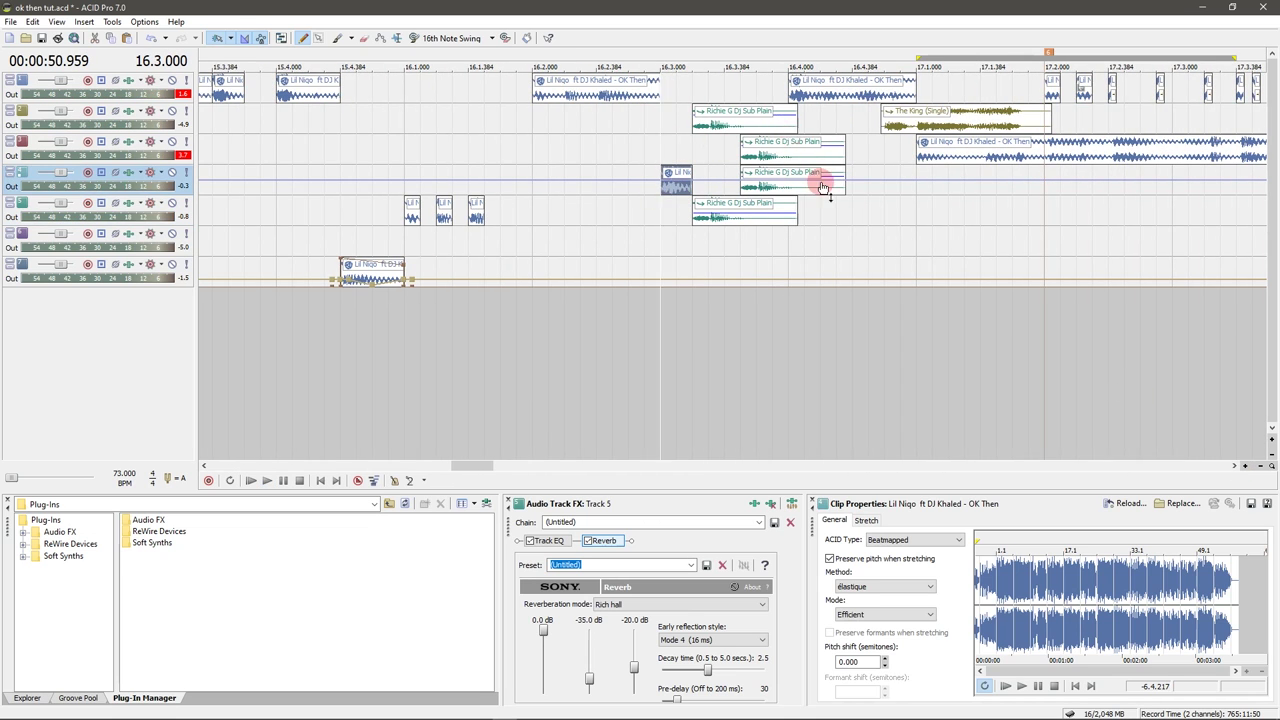
{"action": "key", "text": "space"}
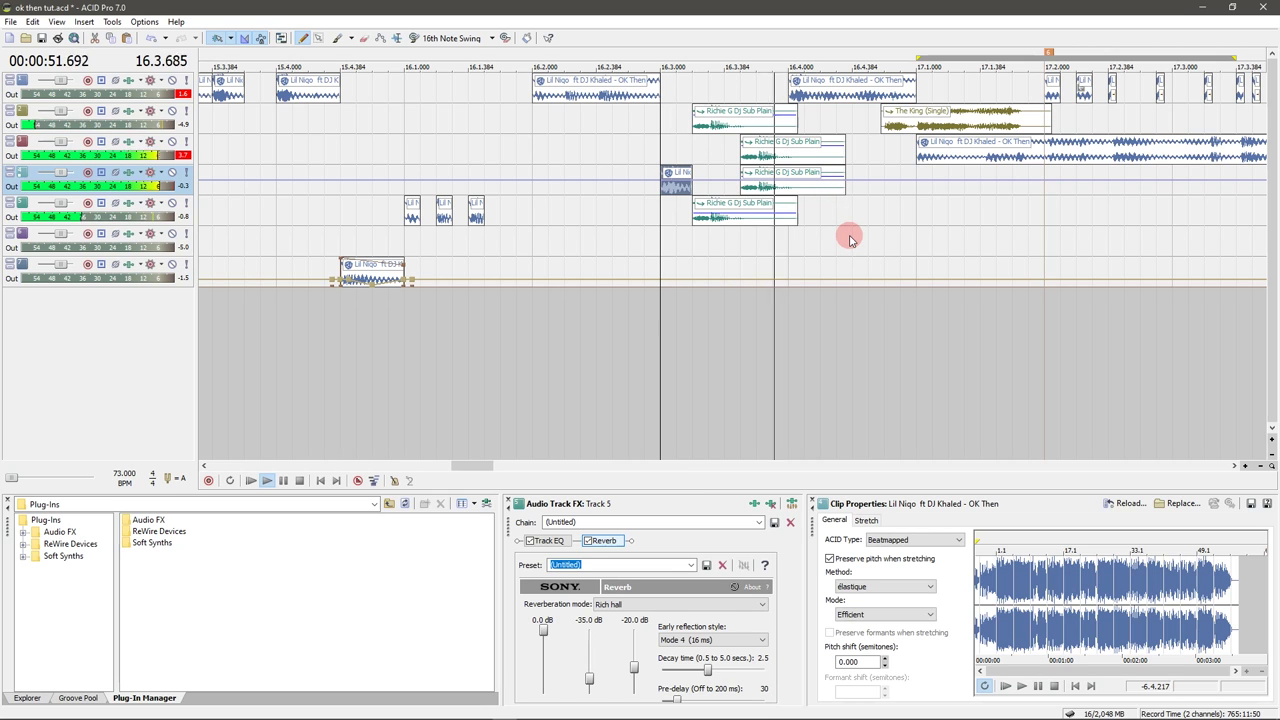
{"action": "key", "text": "space"}
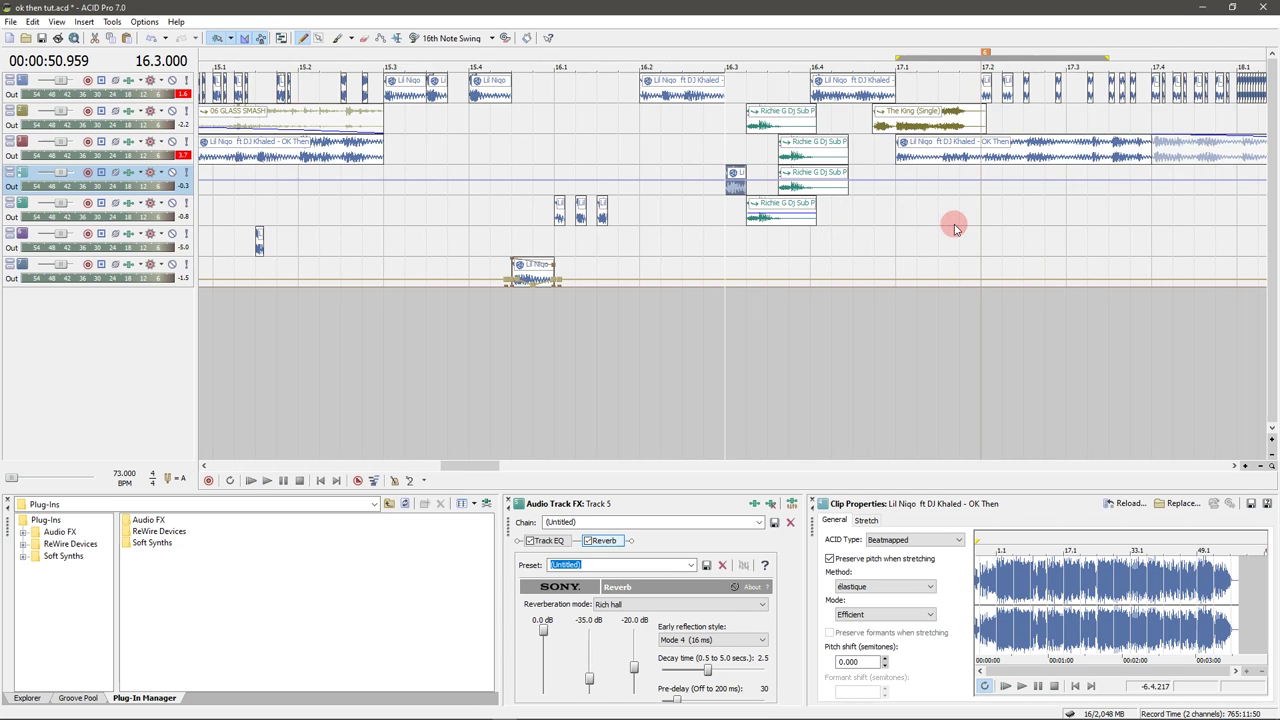
- Play back from the drops at 16.4.000 through the stuttered slices and the track 3 fade in bar 18
{"action": "left_click", "coordinate": [920, 185]}
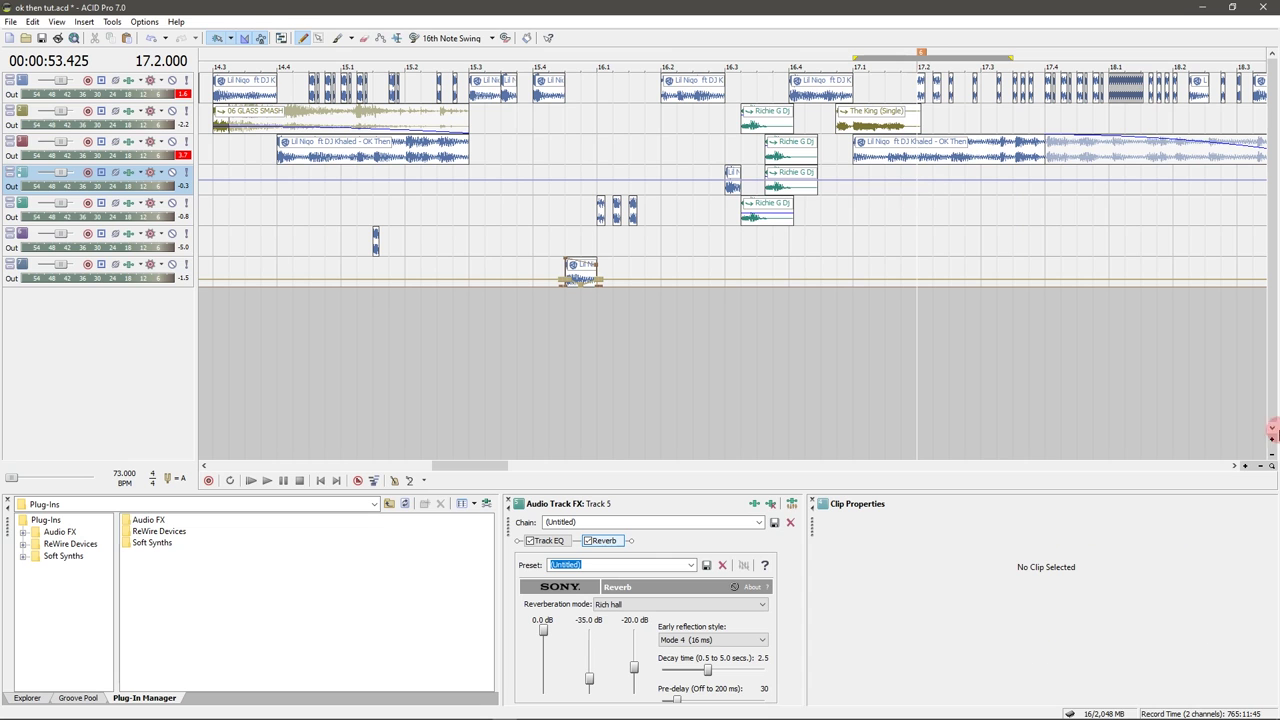
{"action": "left_click", "coordinate": [1236, 467]}
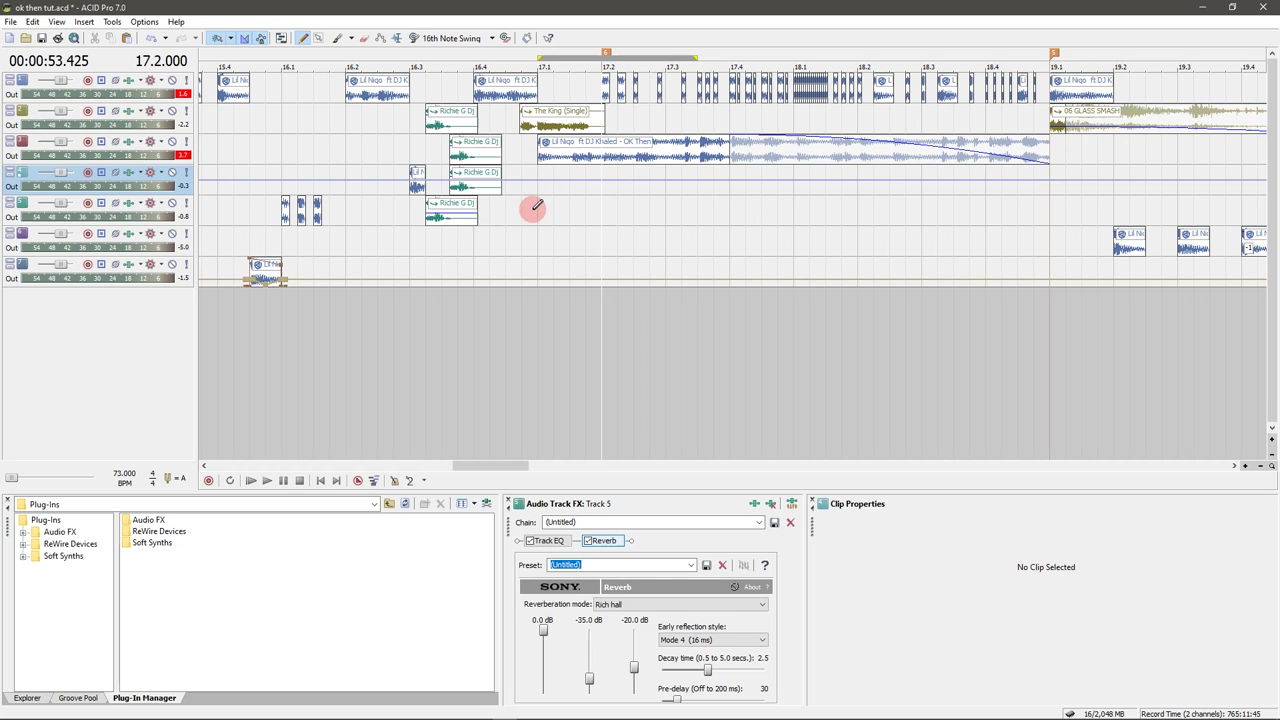
{"action": "left_click", "coordinate": [472, 224]}
{"action": "key", "text": "space"}
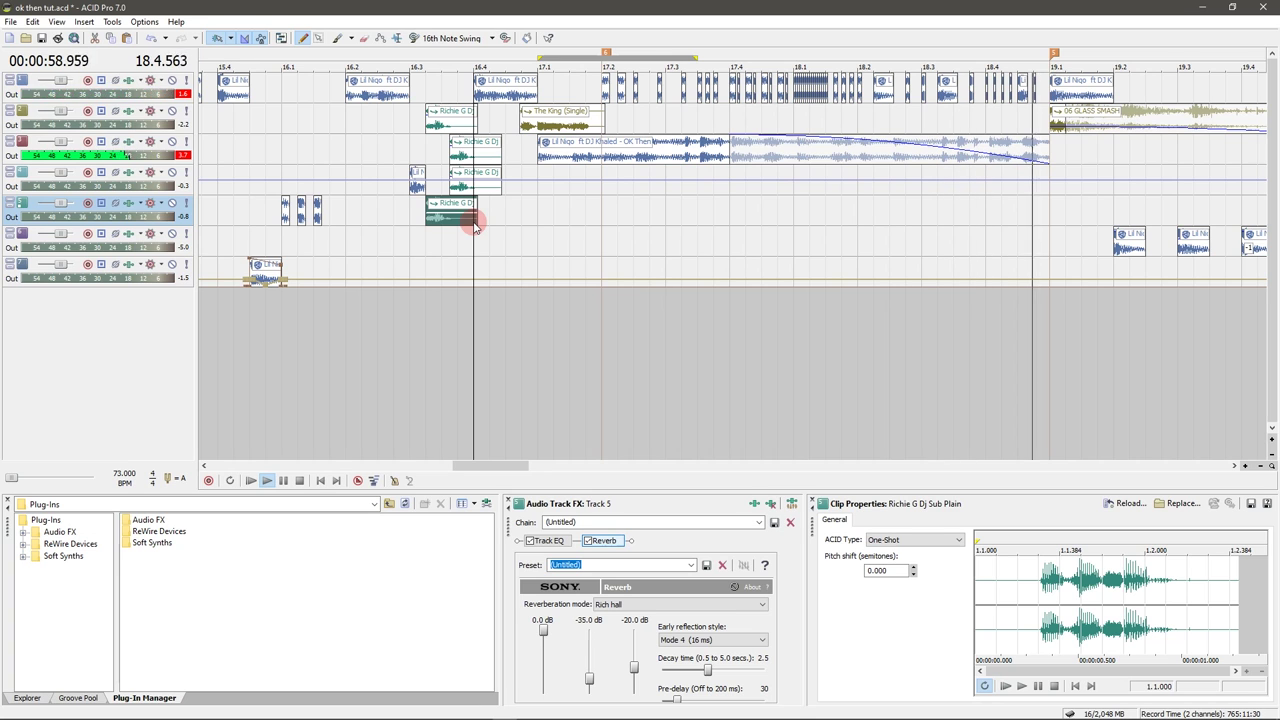
{"action": "key", "text": "space"}
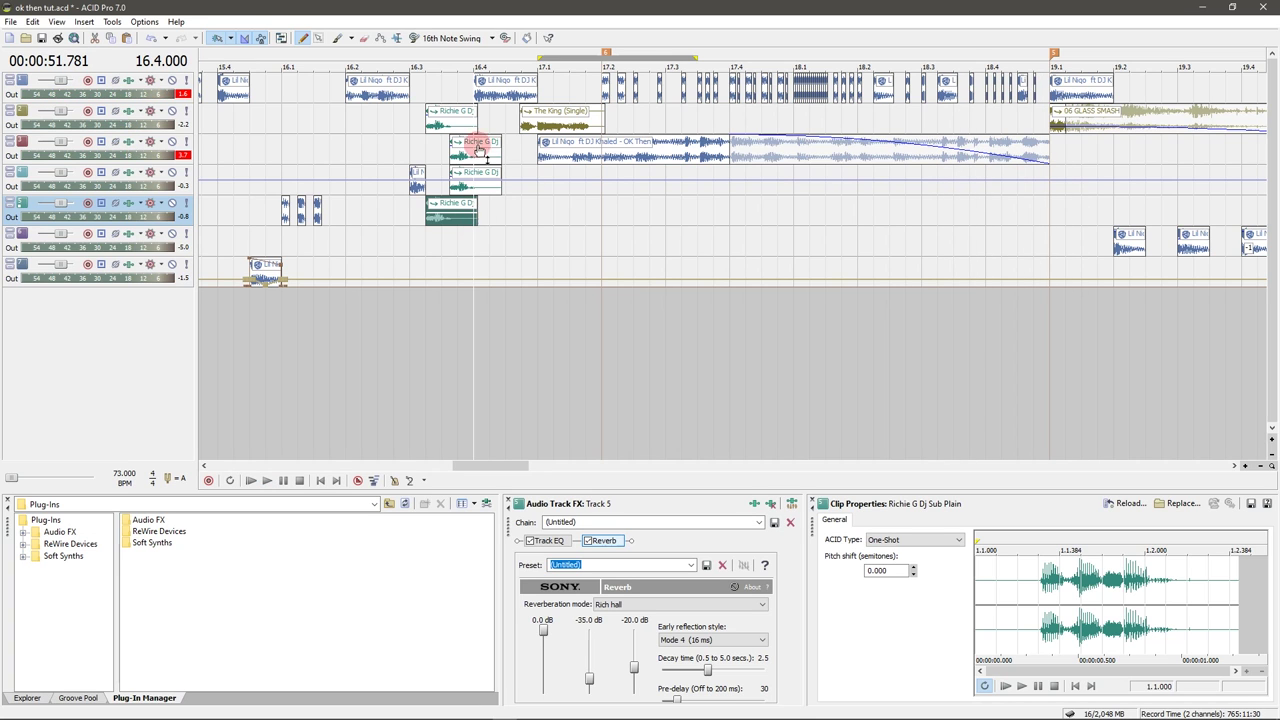
- Mute track 3 and listen to the chopped slices on their own from 17.2.000
{"action": "left_click", "coordinate": [172, 143]}
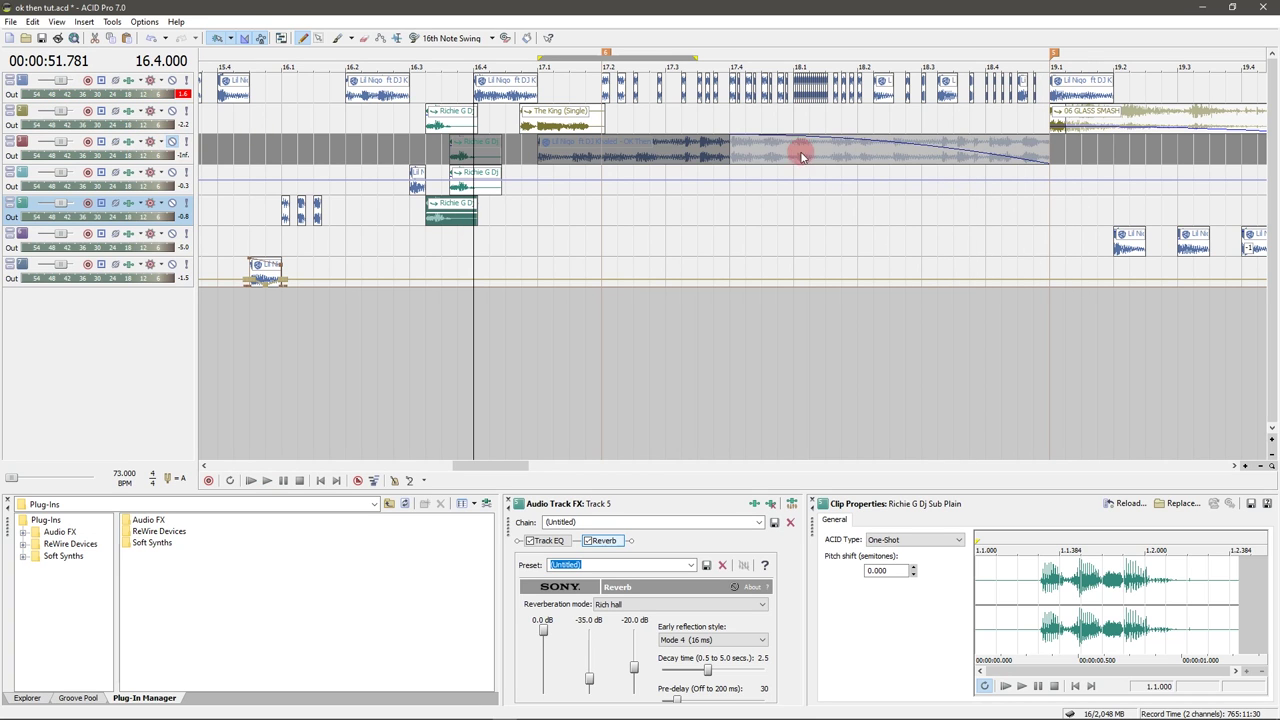
{"action": "left_click", "coordinate": [600, 196]}
{"action": "key", "text": "space"}
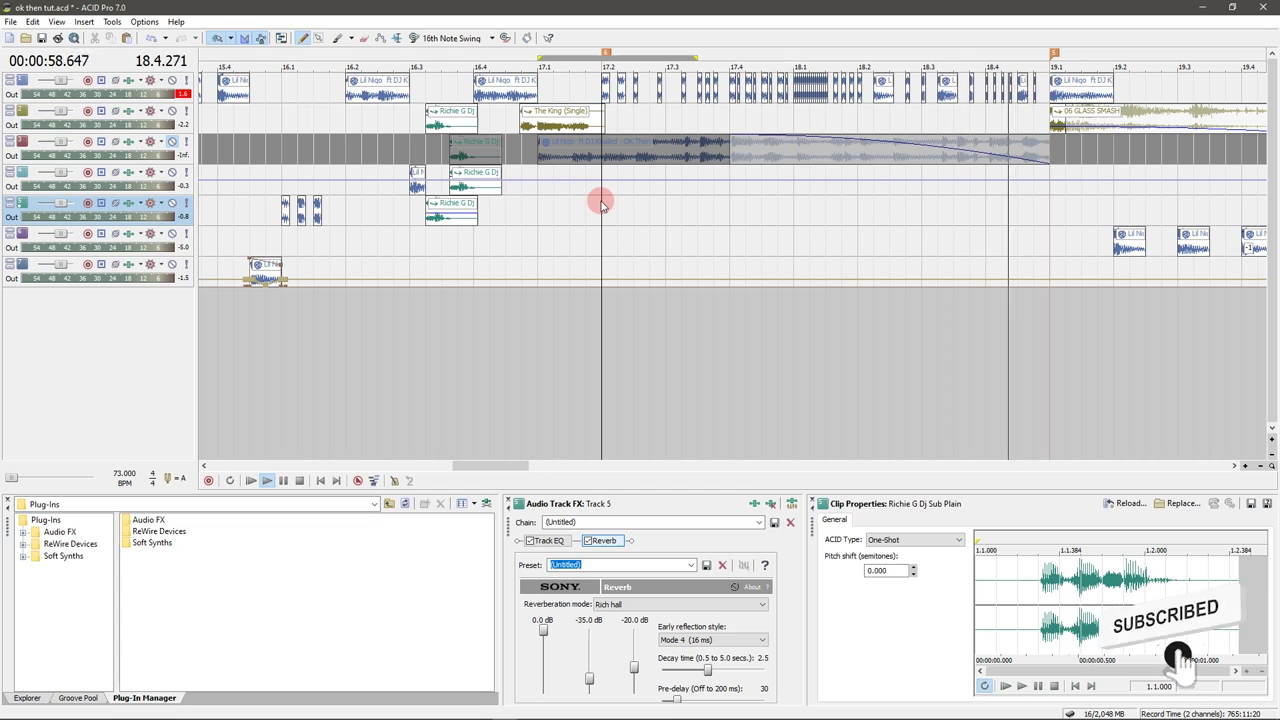
{"action": "key", "text": "space"}
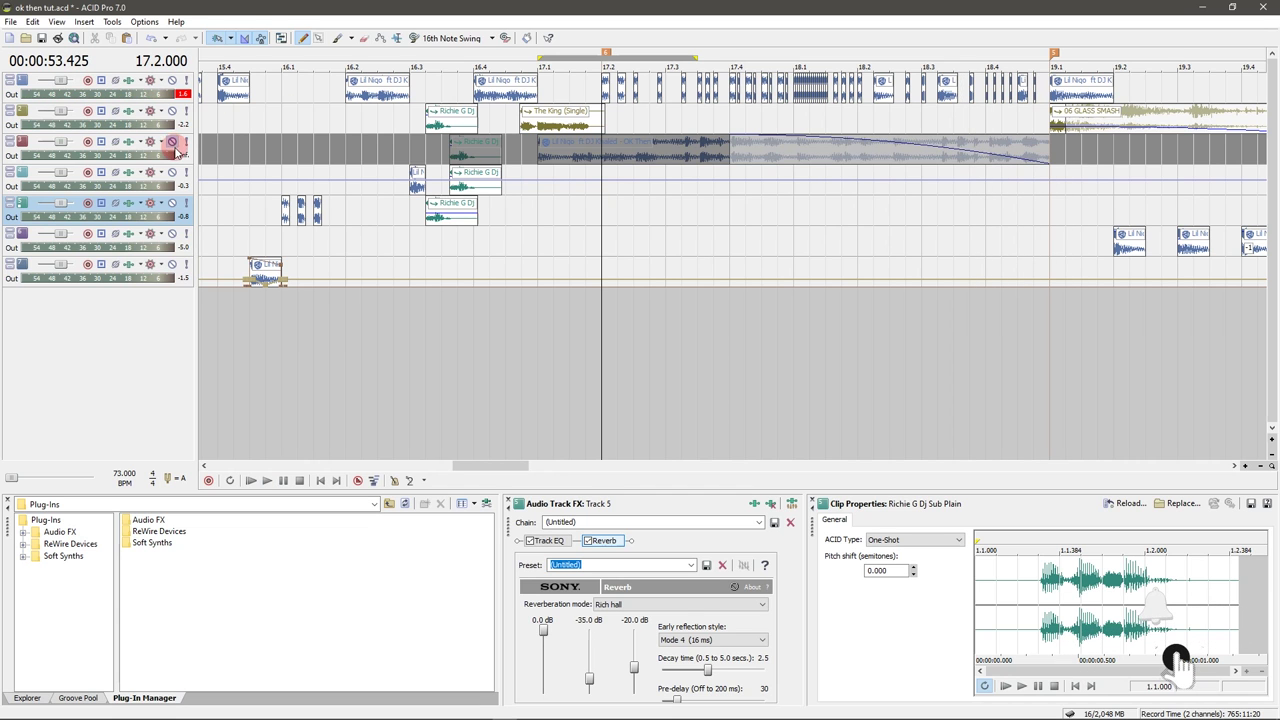
- Unmute track 3, replay from 17.2.000 past 20.1.000, and select the track 6 slice at 19.2.000
{"action": "left_click", "coordinate": [172, 141]}
{"action": "key", "text": "space"}
{"action": "scroll", "coordinate": [1014, 234], "scroll_direction": "down", "scroll_amount": 2}
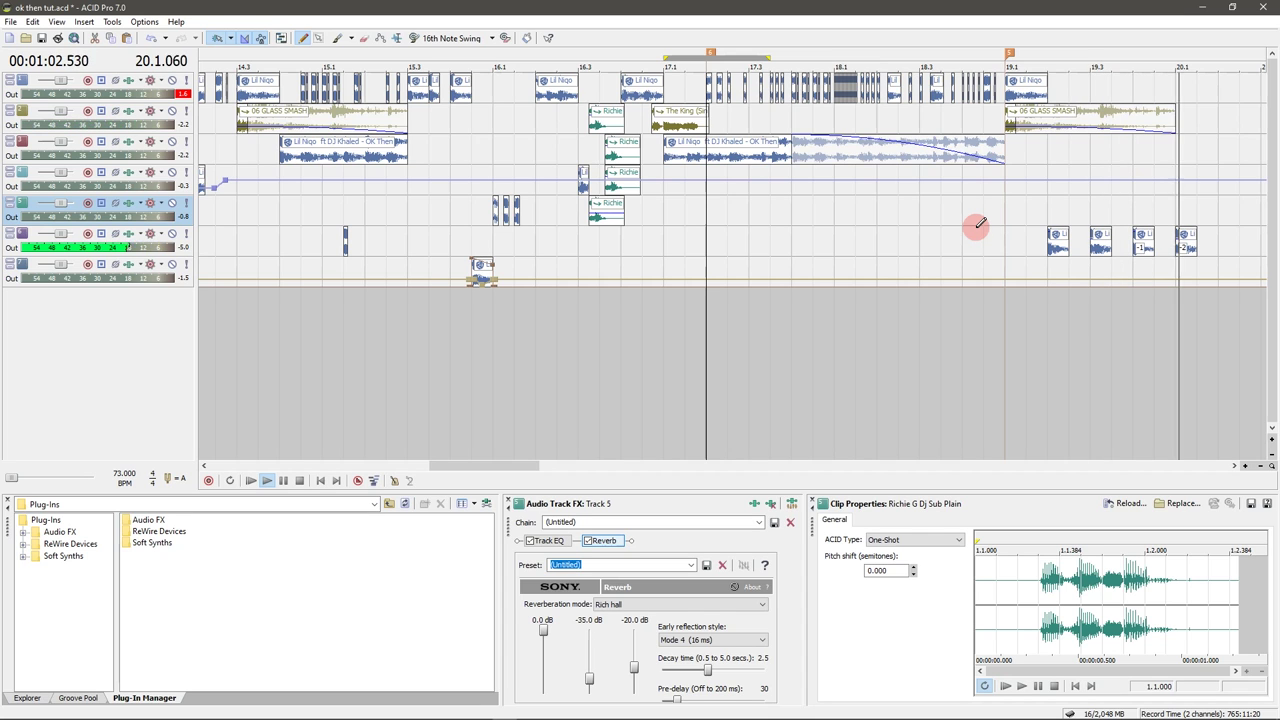
{"action": "key", "text": "space"}
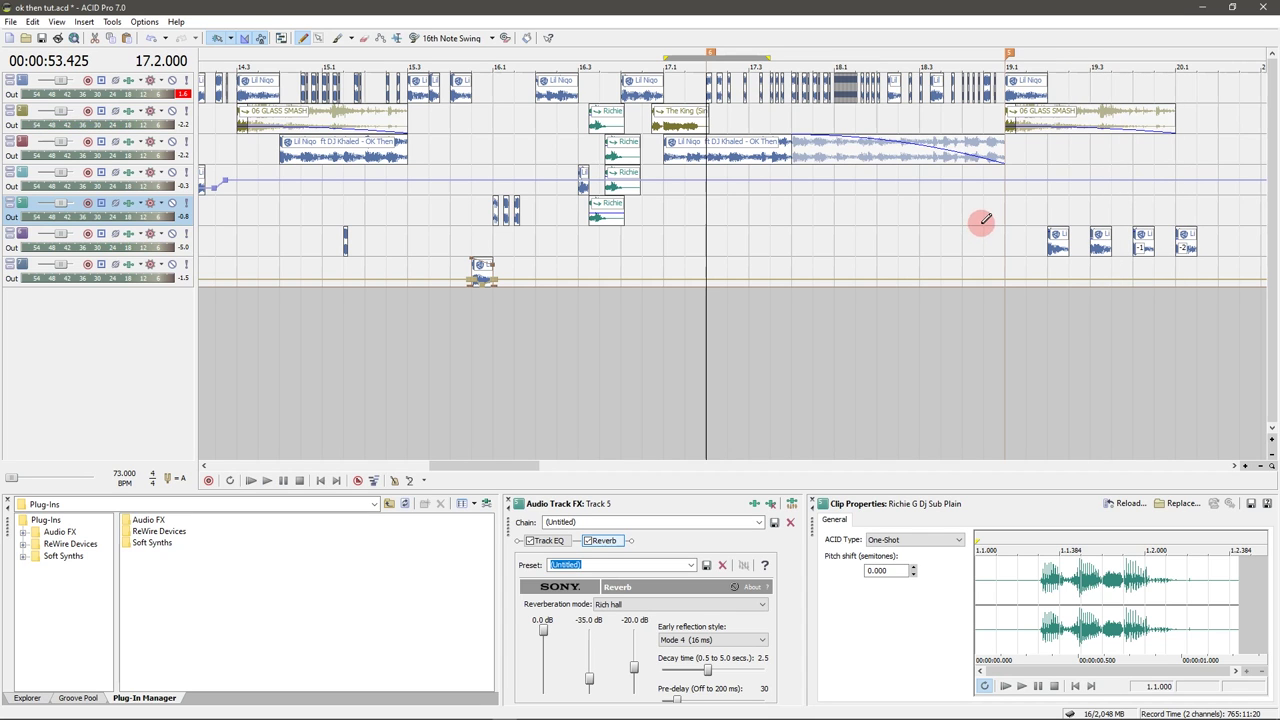
{"action": "left_click", "coordinate": [1052, 241]}
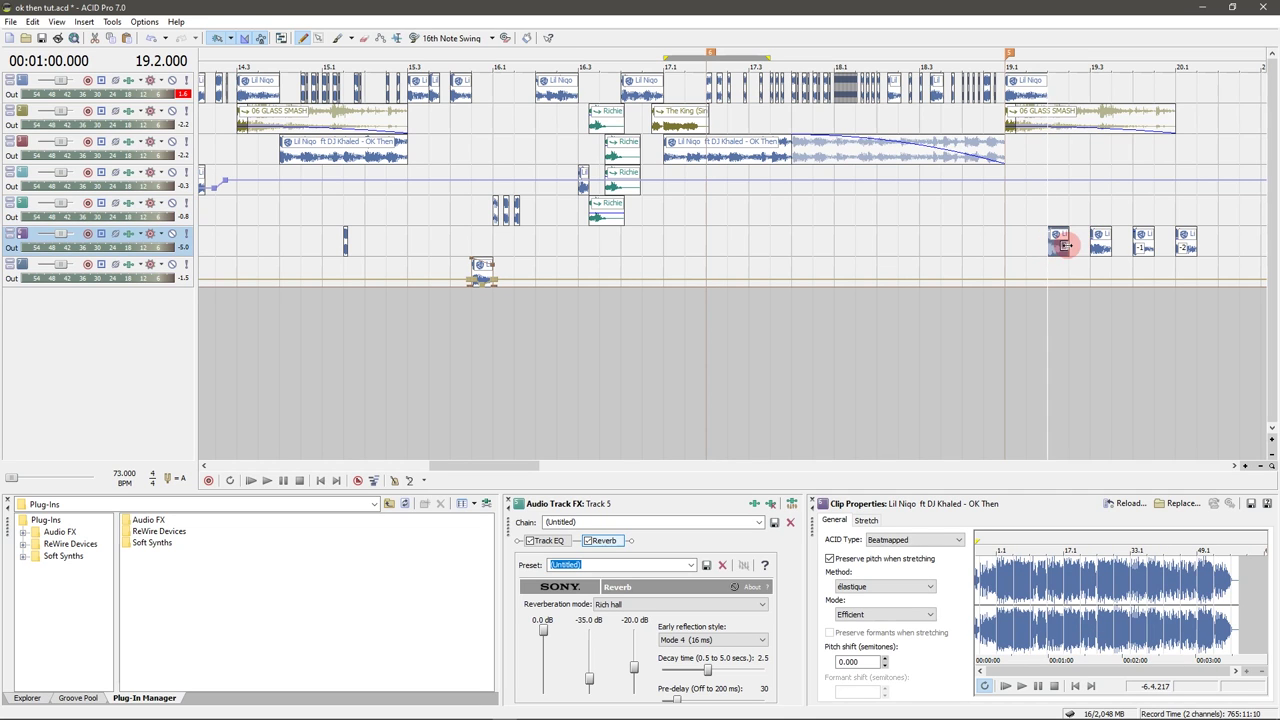
{"action": "left_click_drag", "start_coordinate": [1070, 248], "coordinate": [1085, 255]}
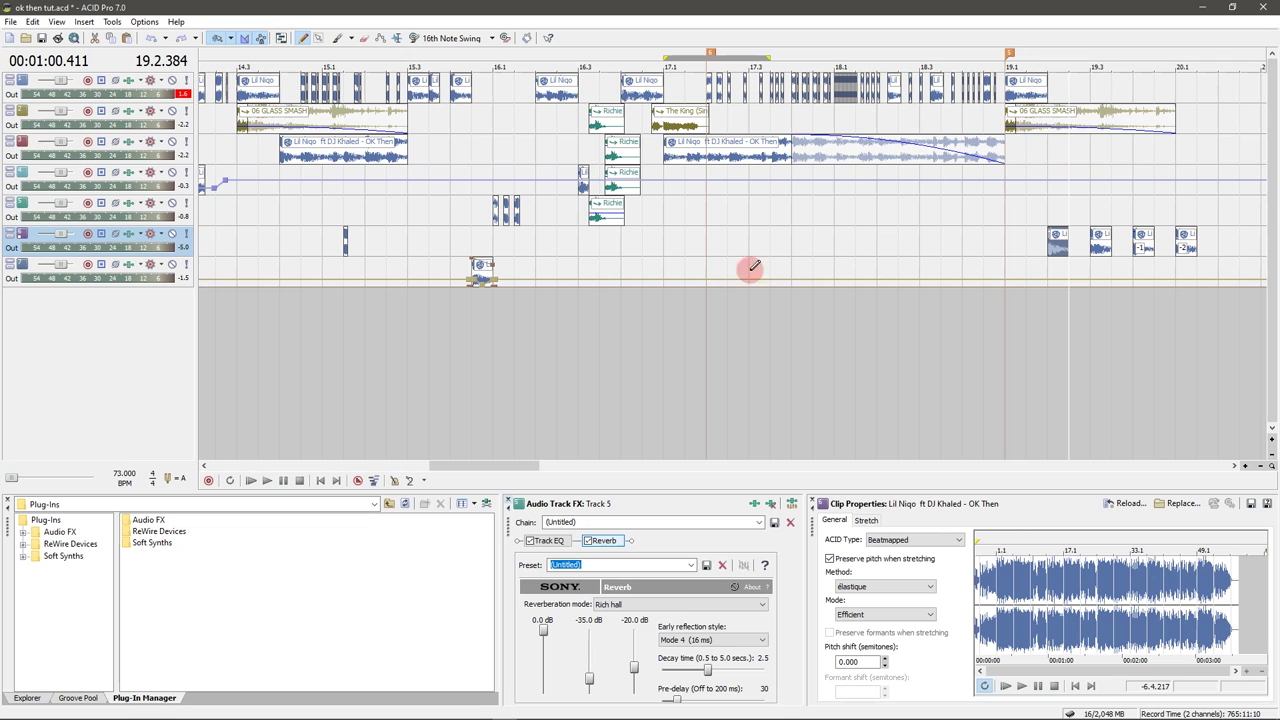
- Play back the whole remix from 1.1.000 past 20.1.000, following the playback along the timeline
{"action": "key", "text": "ctrl+Home"}
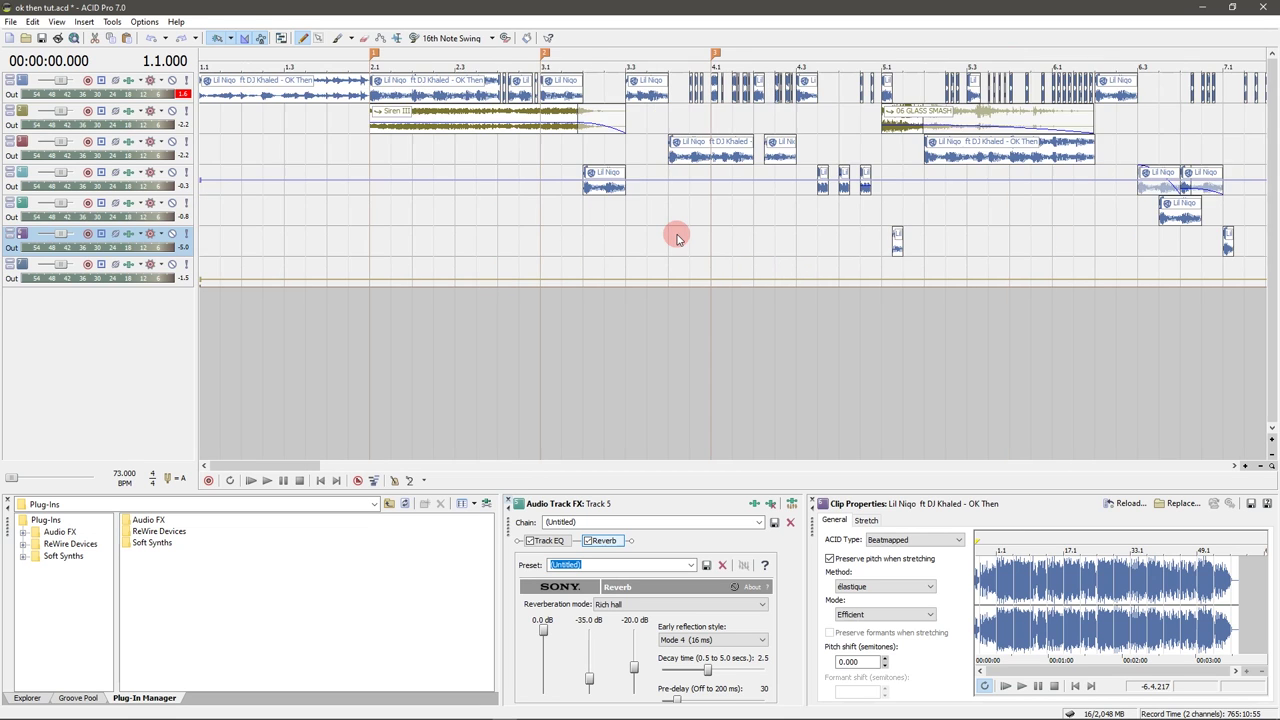
{"action": "scroll", "coordinate": [678, 231], "scroll_direction": "down", "scroll_amount": 3}
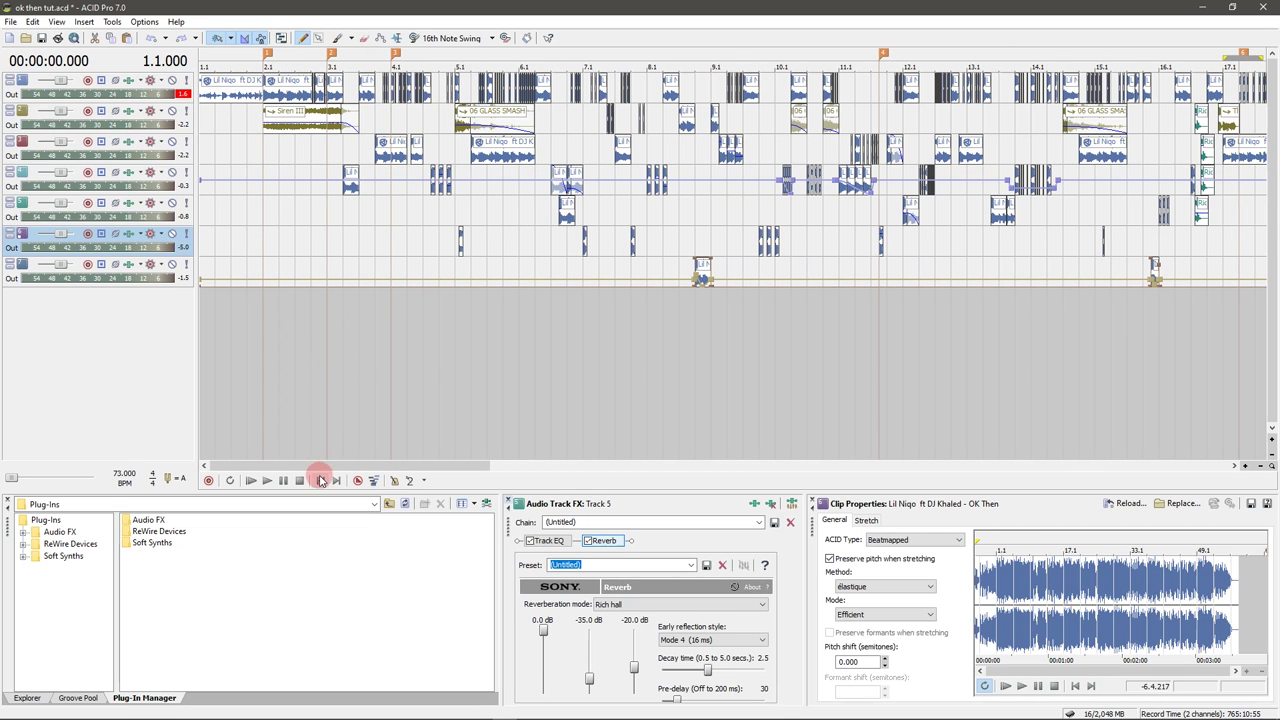
{"action": "key", "text": "space"}
{"action": "scroll", "coordinate": [757, 262], "scroll_direction": "down", "scroll_amount": 2}
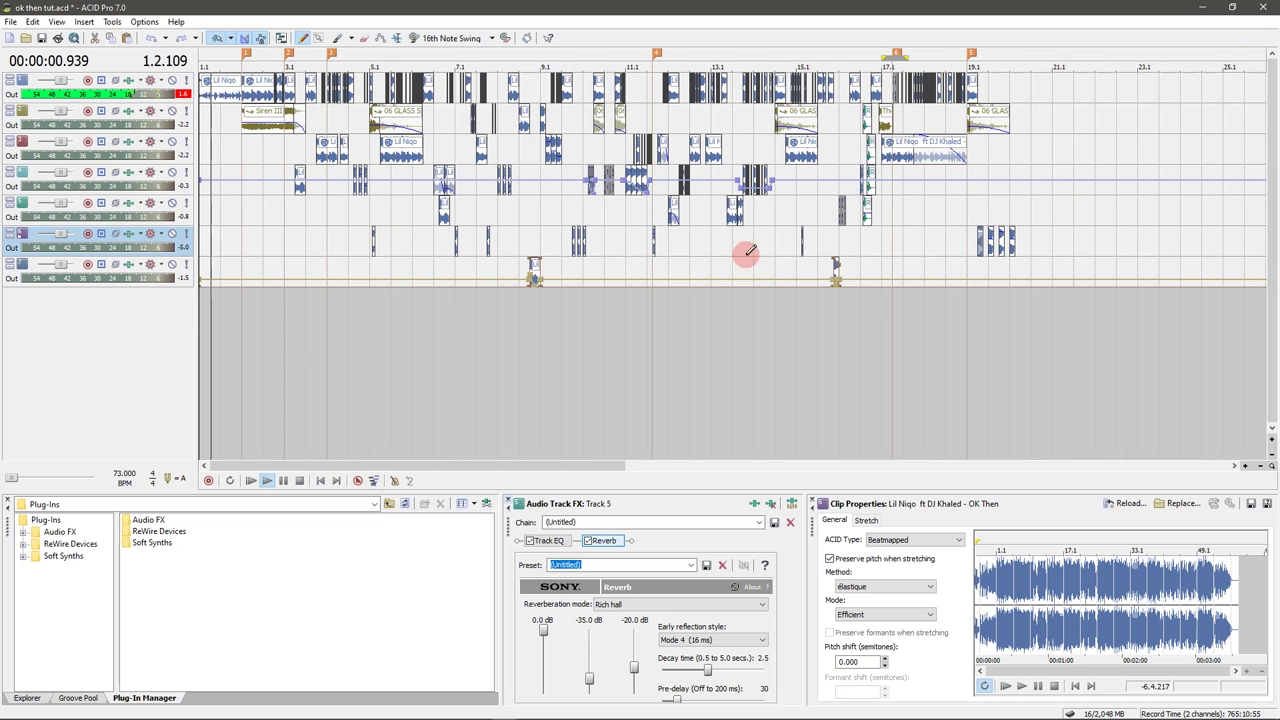
{"action": "scroll", "coordinate": [713, 256], "scroll_direction": "up", "scroll_amount": 2}
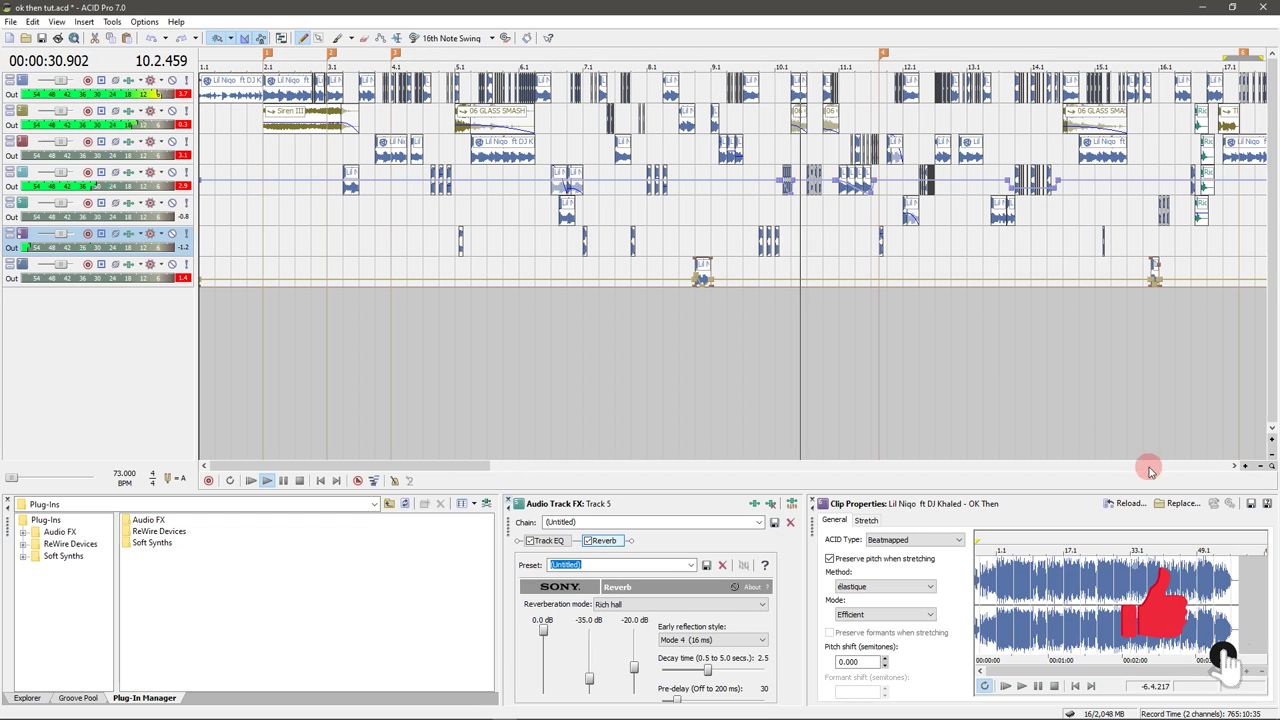
{"action": "left_click", "coordinate": [1235, 466]}
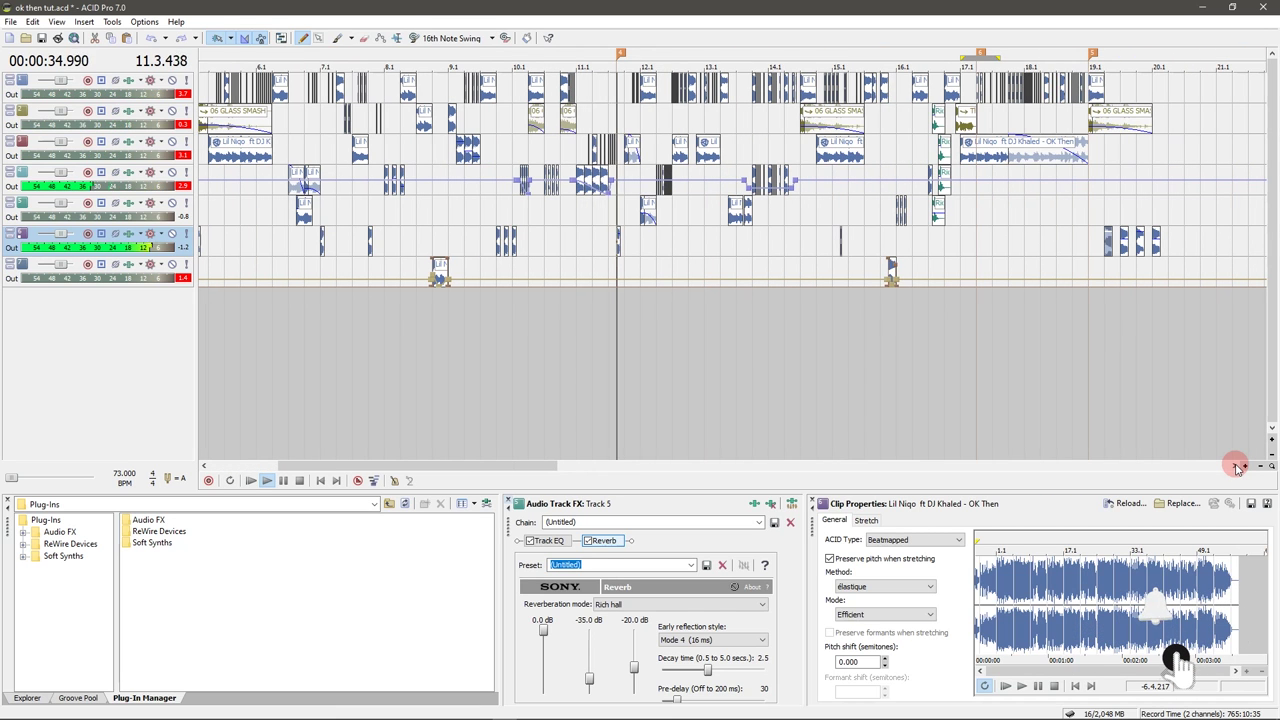
{"action": "left_click", "coordinate": [1237, 467]}
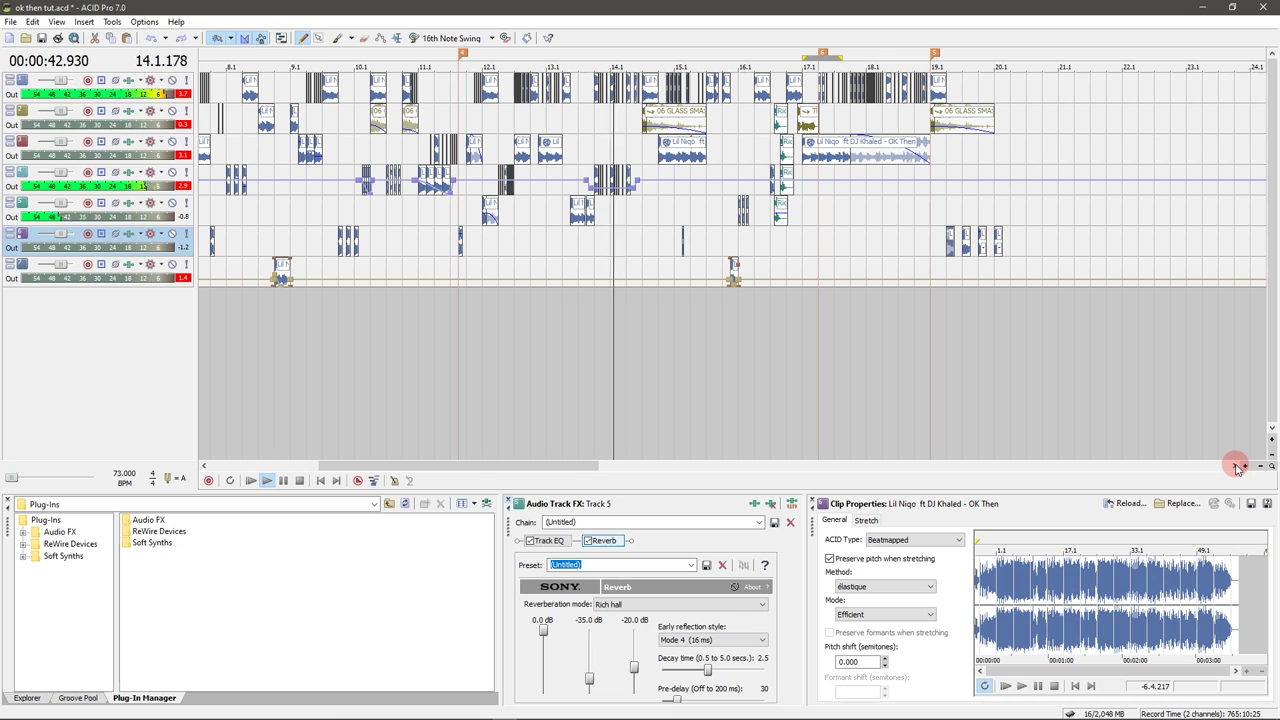
{"action": "left_click", "coordinate": [1237, 467]}
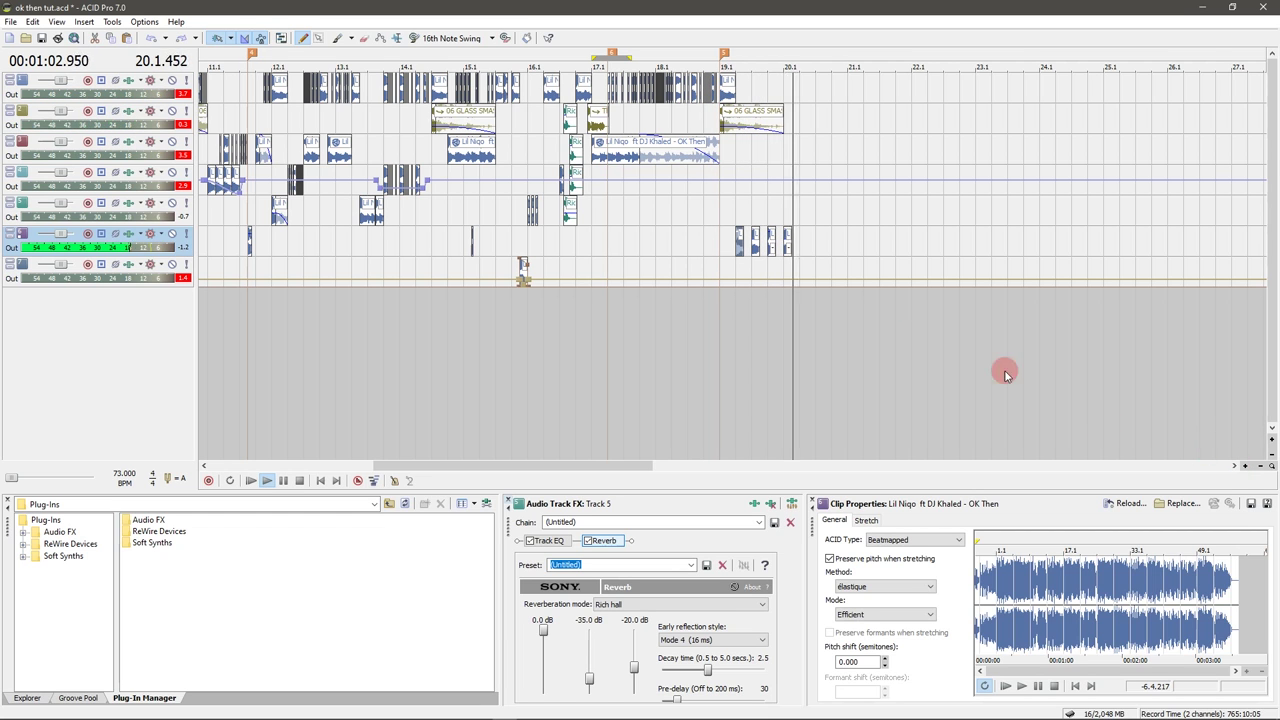
{"action": "key", "text": "space"}
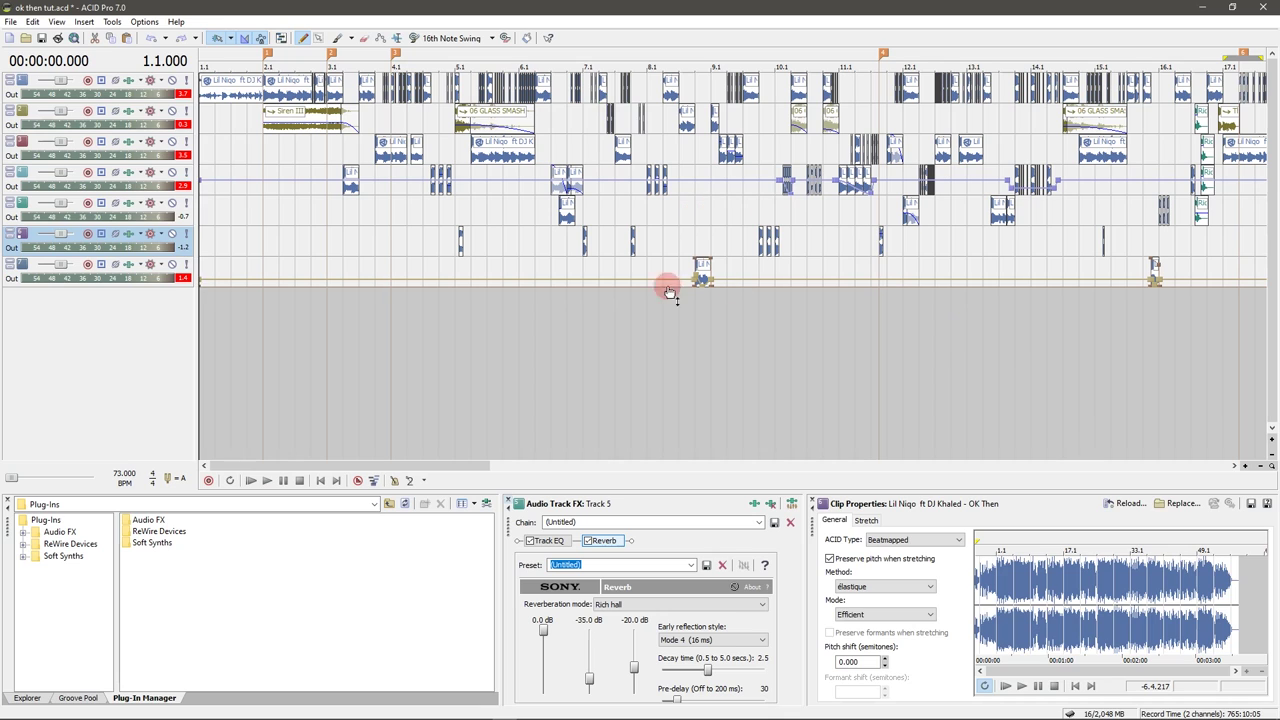
- Place the cursor at 9.2.000, minimize the project and file search windows, and refresh the desktop
{"action": "left_click", "coordinate": [728, 226]}
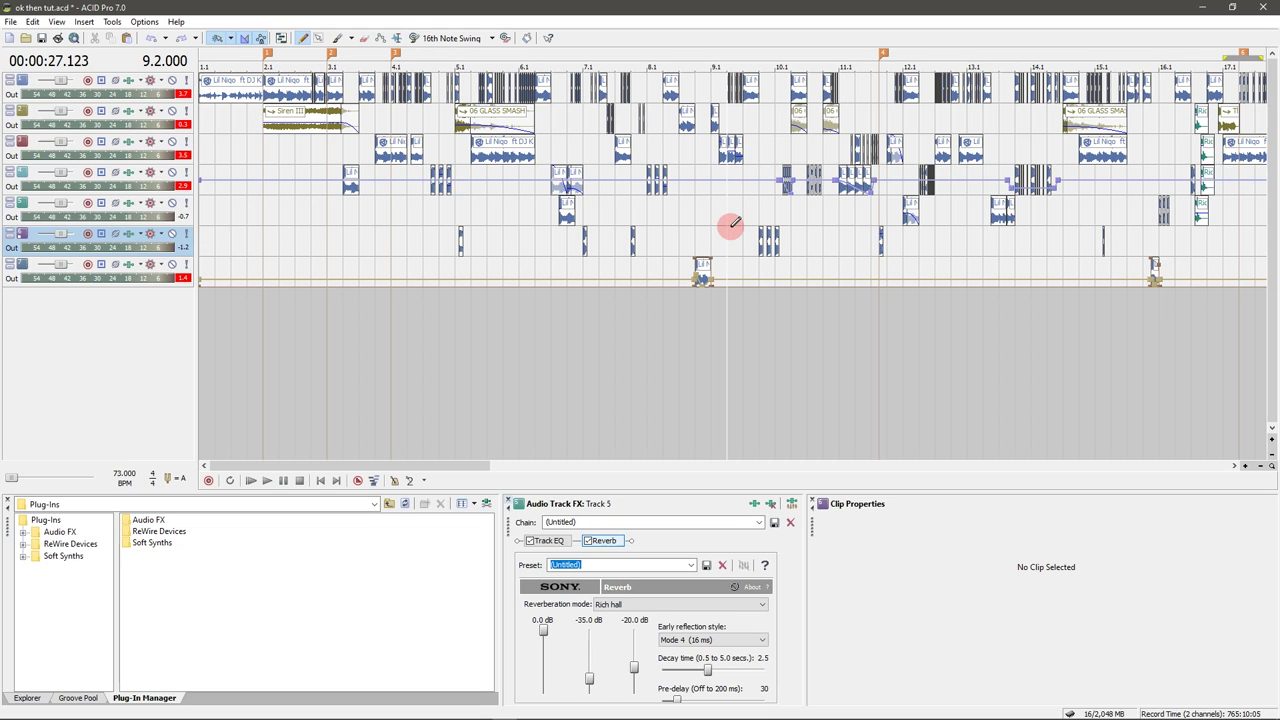
{"action": "left_click", "coordinate": [1203, 8]}
{"action": "left_click", "coordinate": [650, 320]}
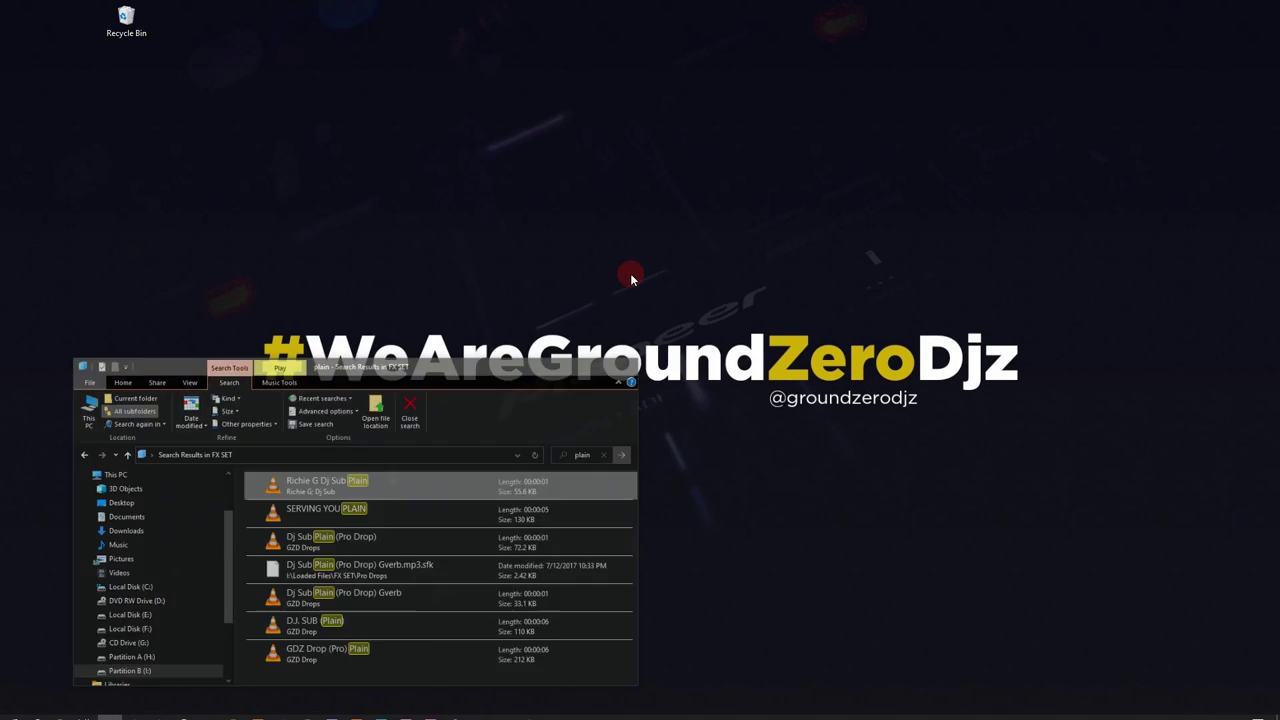
{"action": "right_click", "coordinate": [618, 218]}
{"action": "right_click", "coordinate": [644, 259]}
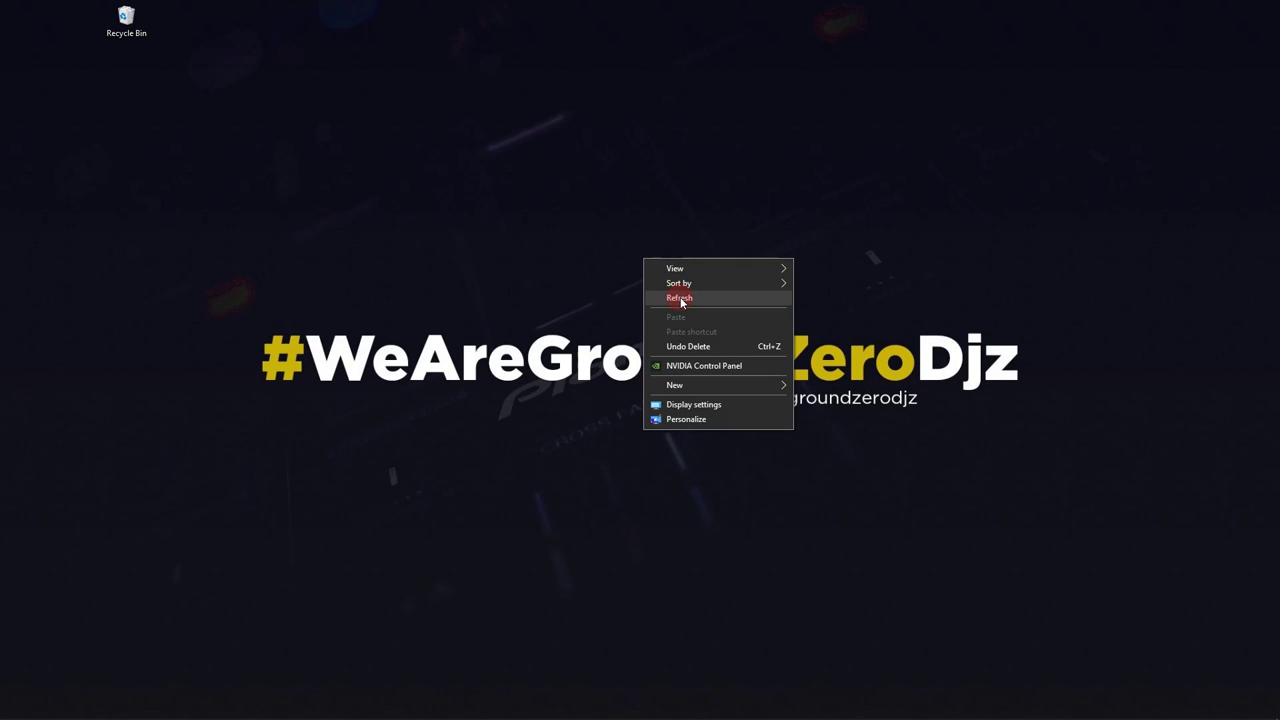
{"action": "left_click", "coordinate": [681, 299]}
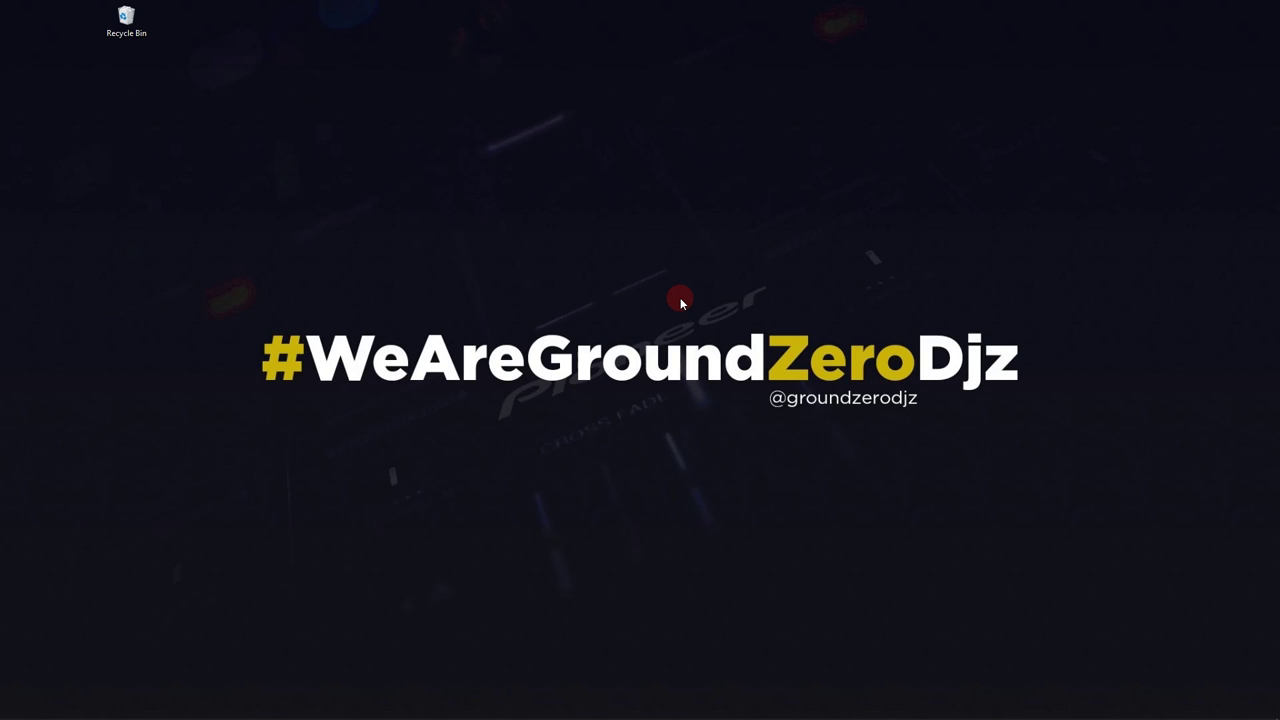
- Switch to Telegram and look through the GROUND ZERO DJZ channel's posts on new drops and 3D logo animations
{"action": "mouse_move", "coordinate": [608, 712]}
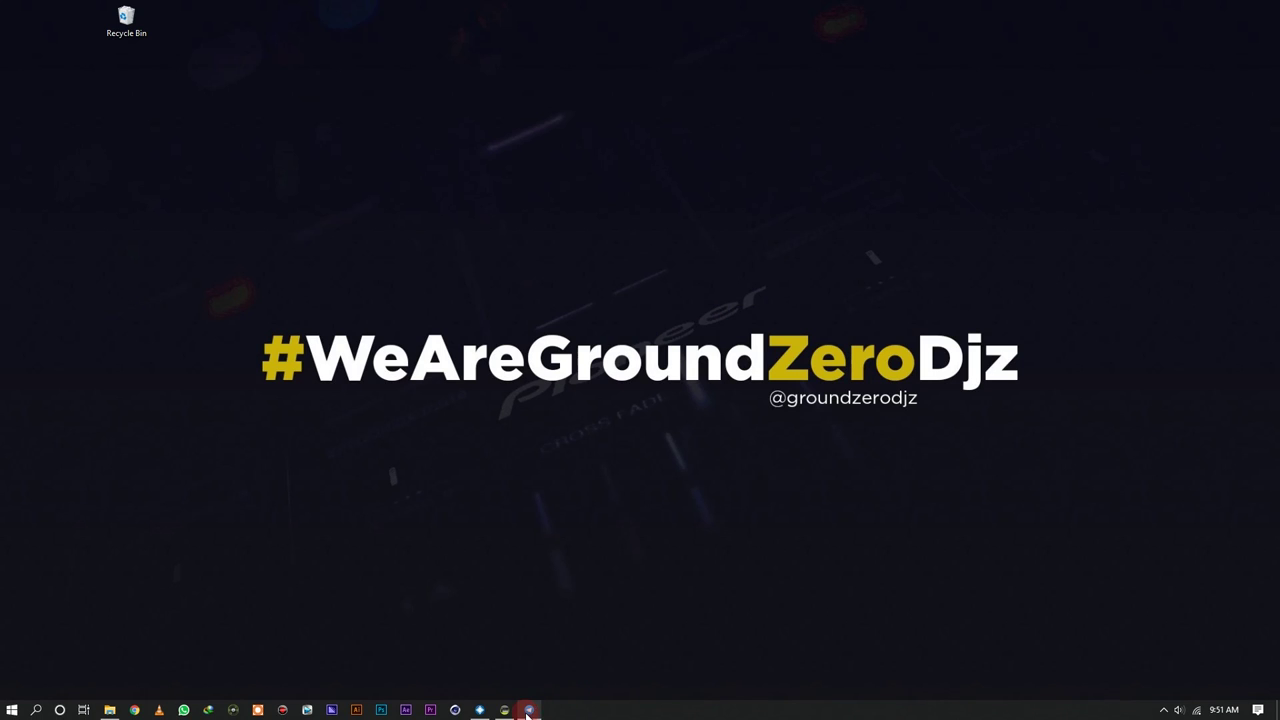
{"action": "left_click", "coordinate": [529, 710]}
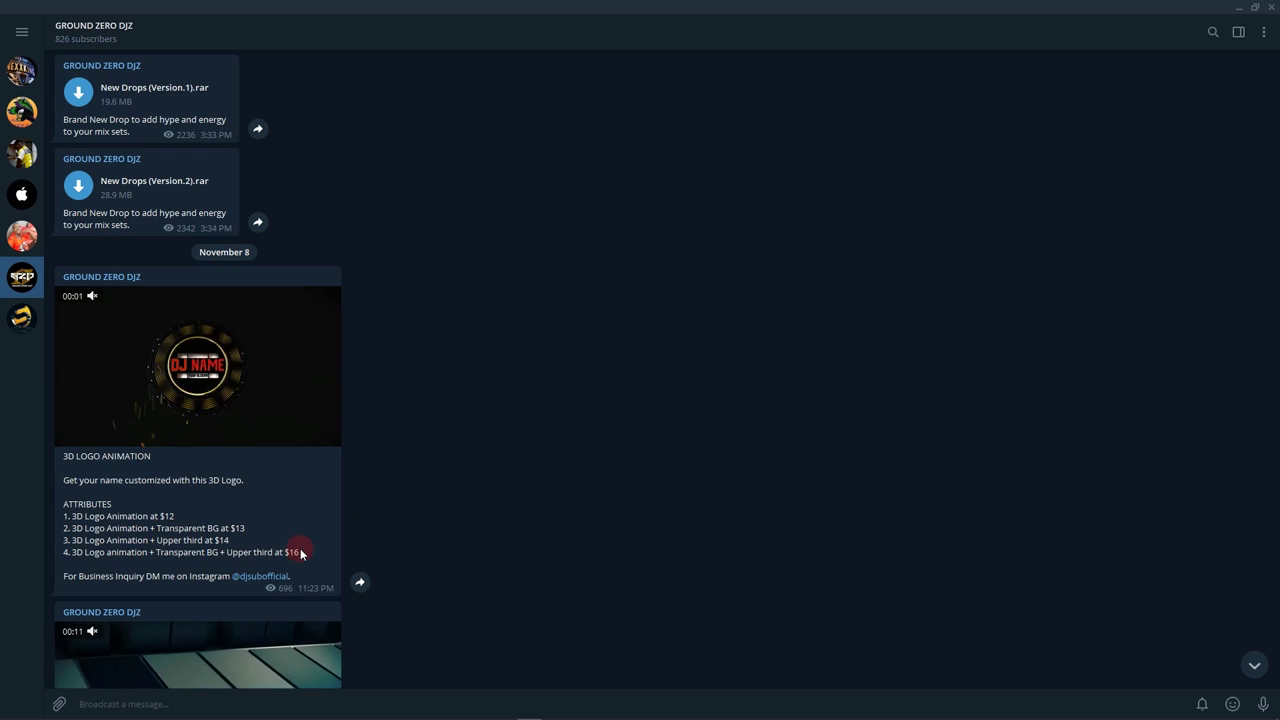
{"action": "scroll", "coordinate": [388, 481], "scroll_direction": "down", "scroll_amount": 2}
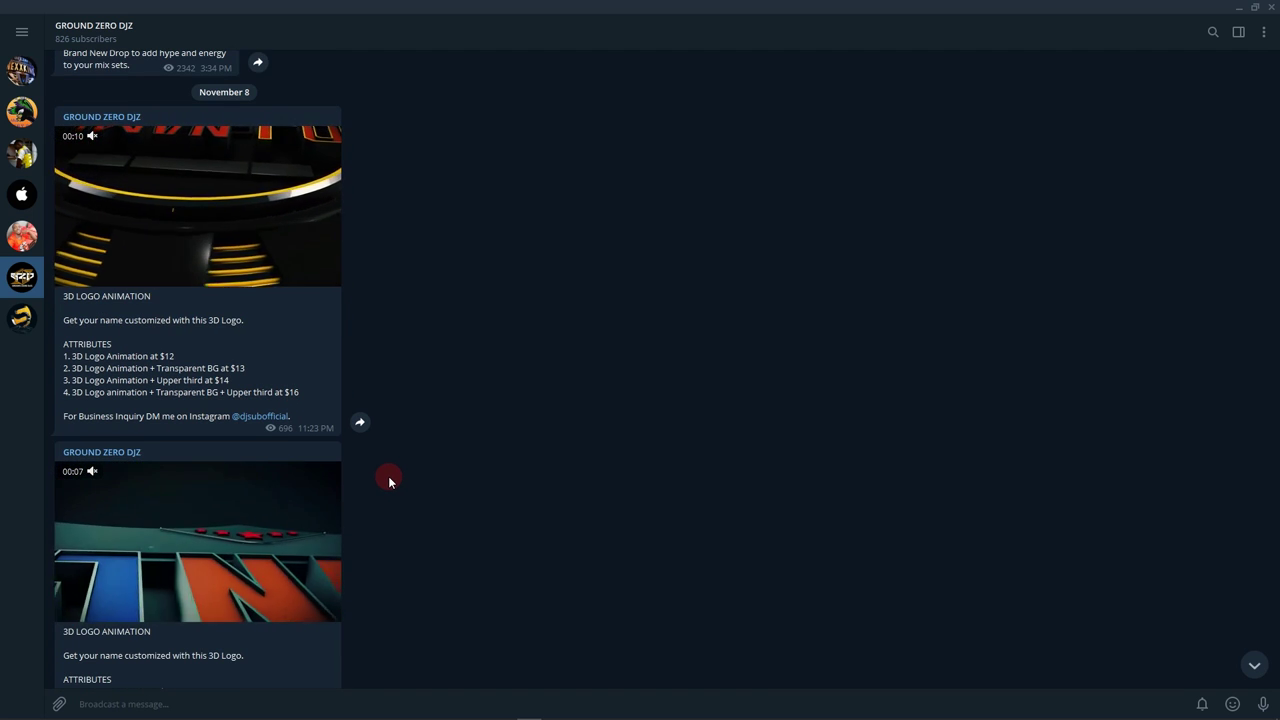
{"action": "scroll", "coordinate": [389, 481], "scroll_direction": "down", "scroll_amount": 1}
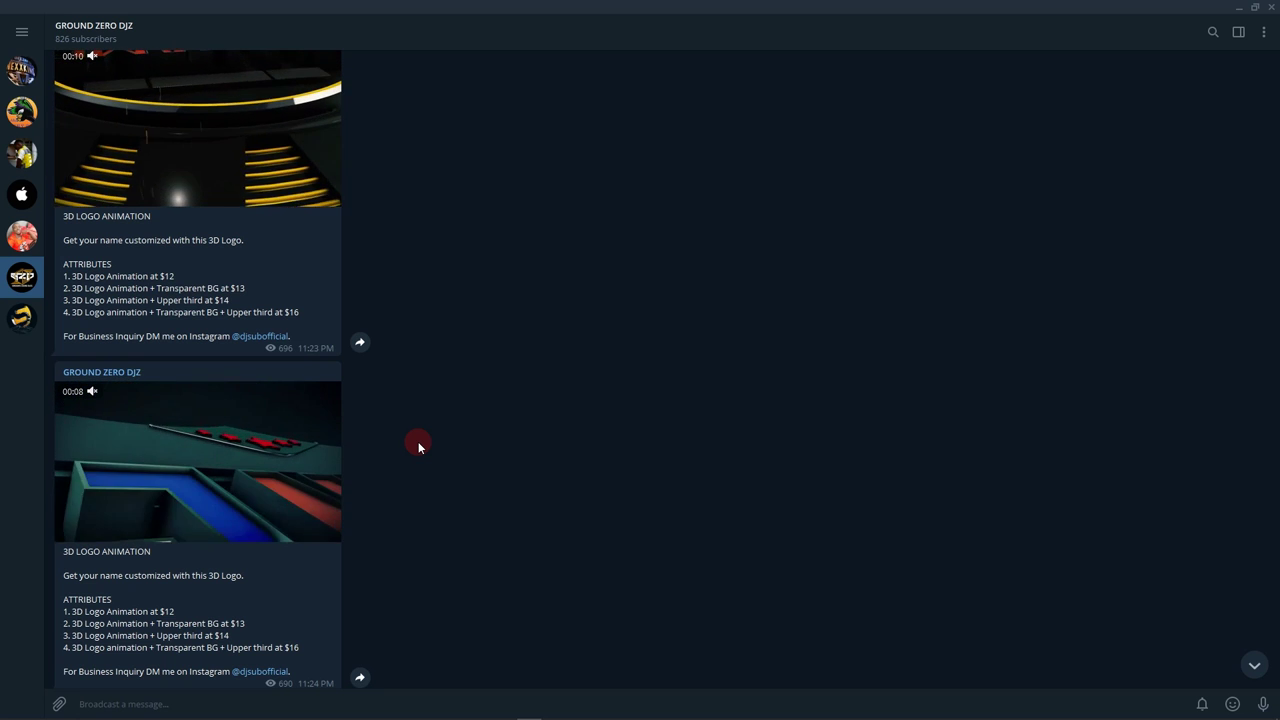
{"action": "scroll", "coordinate": [418, 441], "scroll_direction": "down", "scroll_amount": 1}
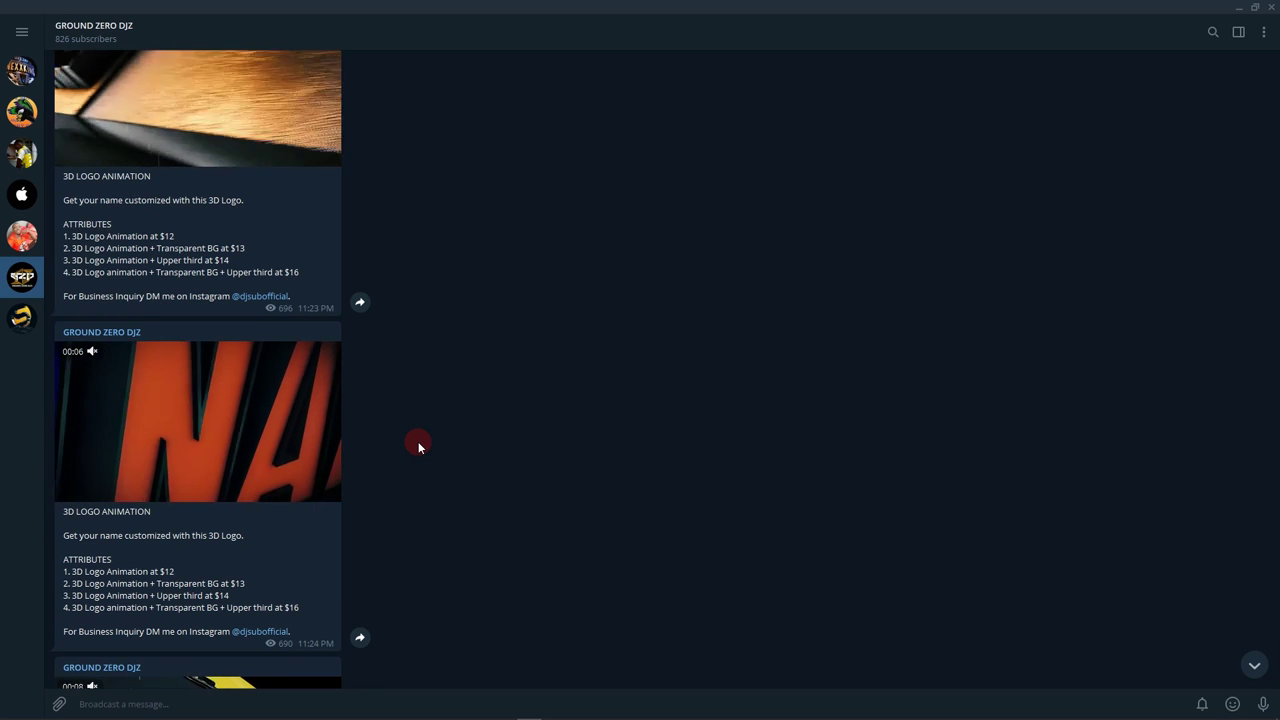